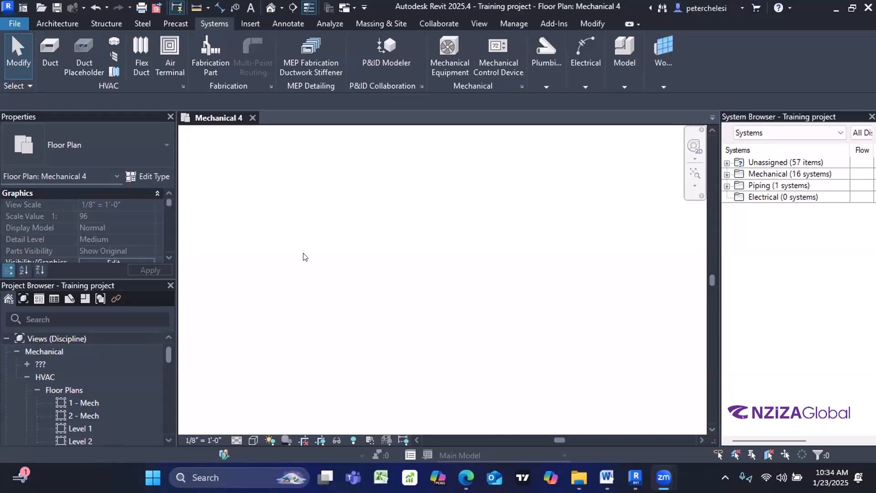
Step: Find an empty area beside the building in the Mechanical 4 floor plan
scroll(386, 286, down, 3)
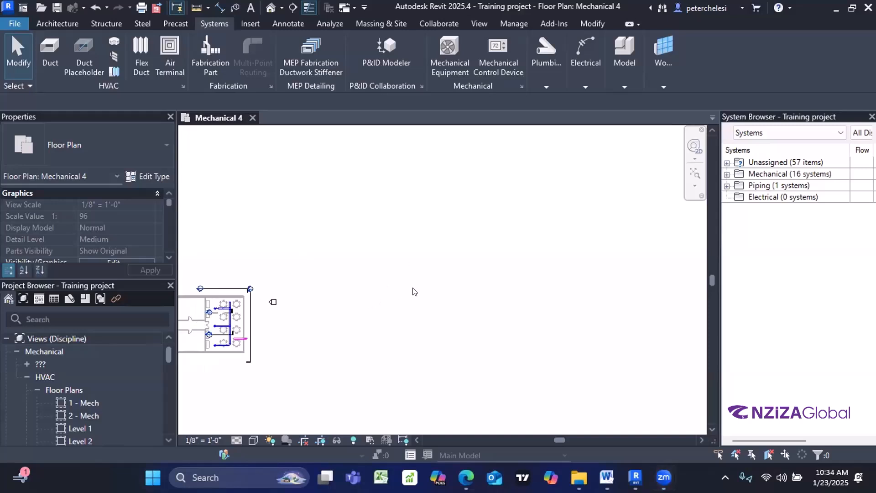
mouse_move(371, 267)
middle_down()
mouse_move(493, 256)
mouse_move(380, 276)
middle_up()
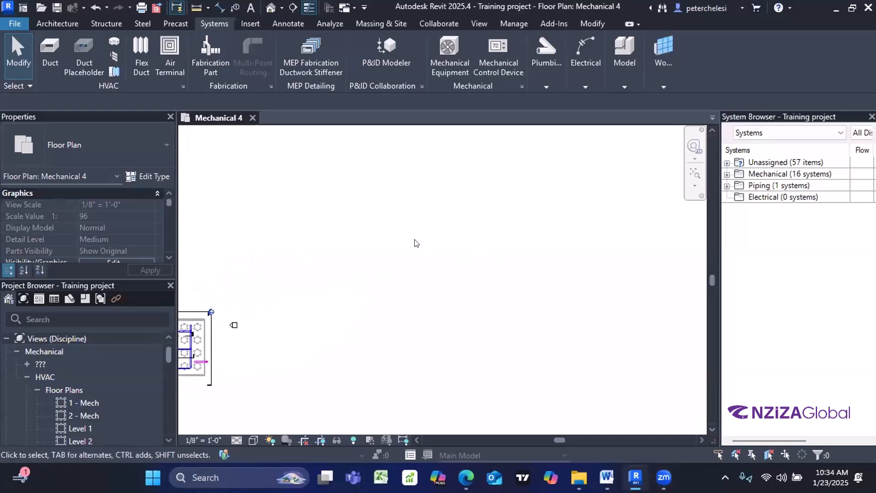
scroll(425, 270, up, 2)
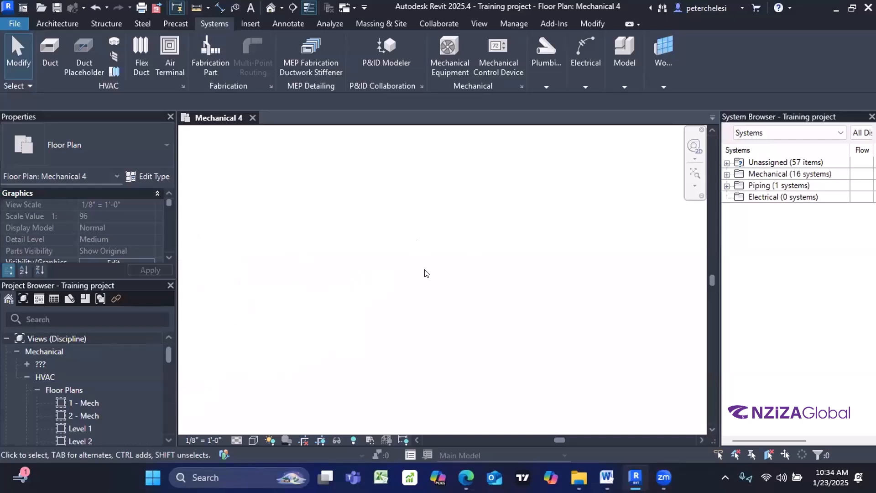
scroll(425, 269, down, 4)
middle_drag(454, 258, 362, 271)
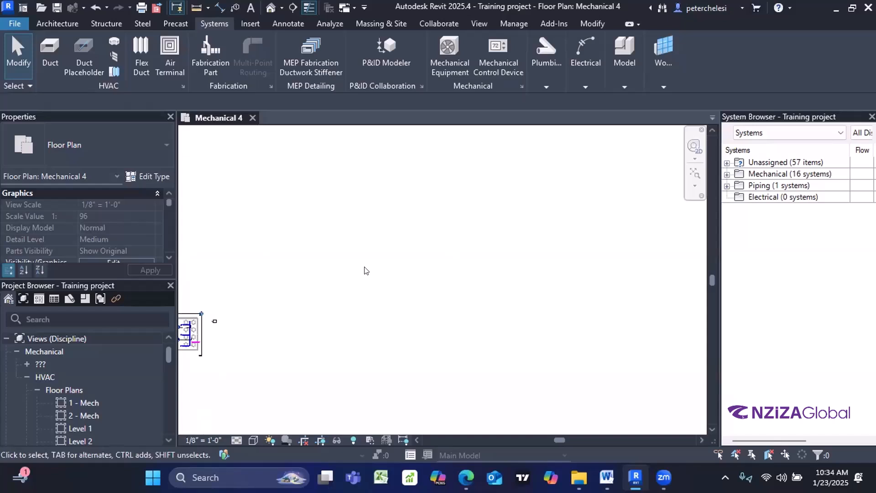
scroll(366, 267, down, 2)
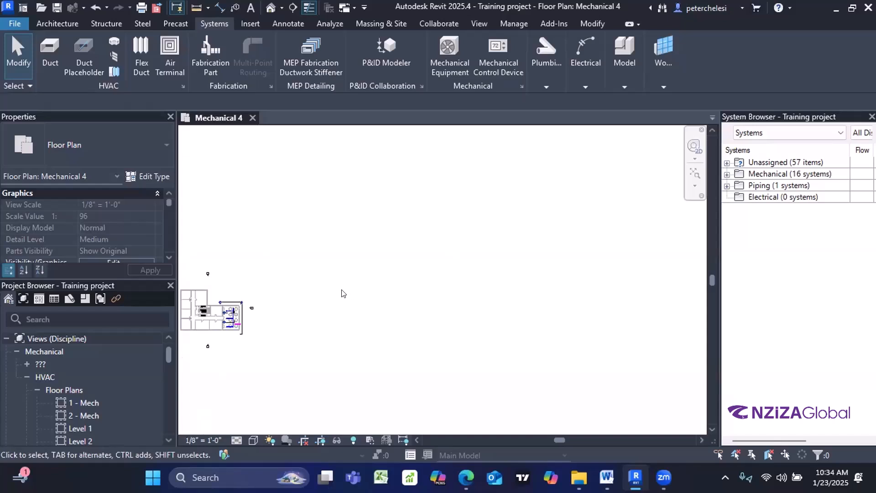
middle_drag(343, 293, 474, 270)
scroll(413, 282, down, 1)
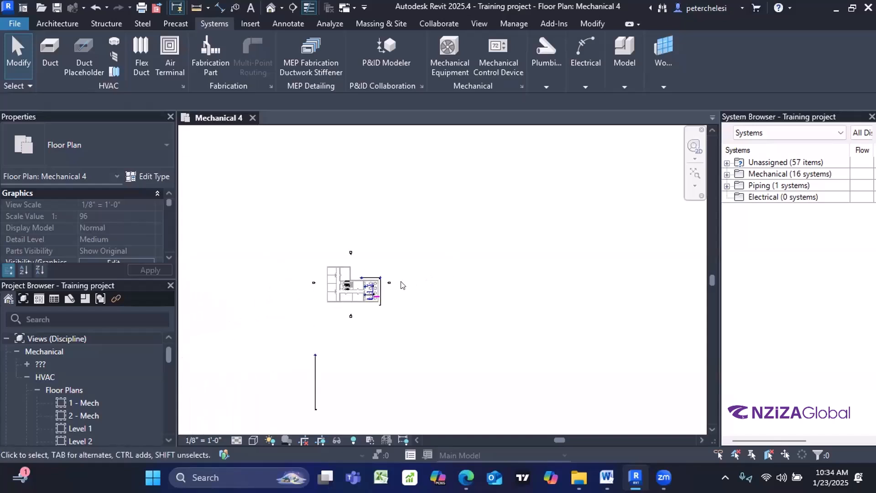
scroll(403, 285, up, 4)
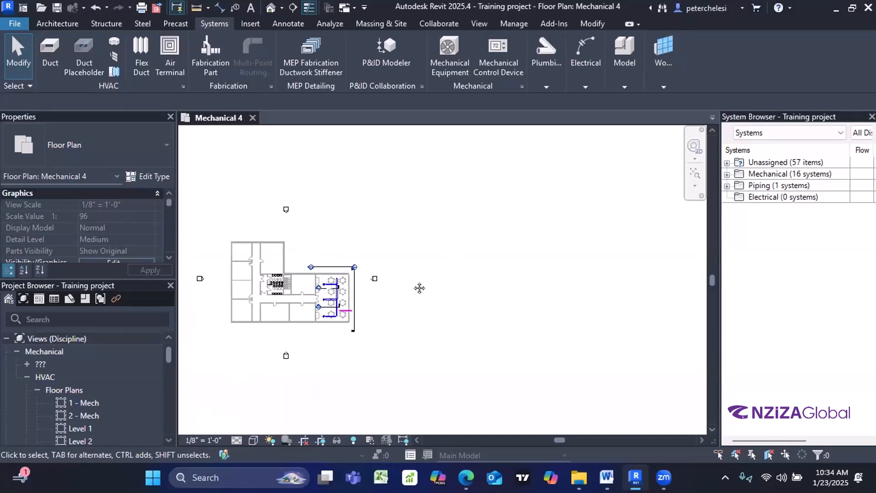
middle_drag(432, 276, 393, 284)
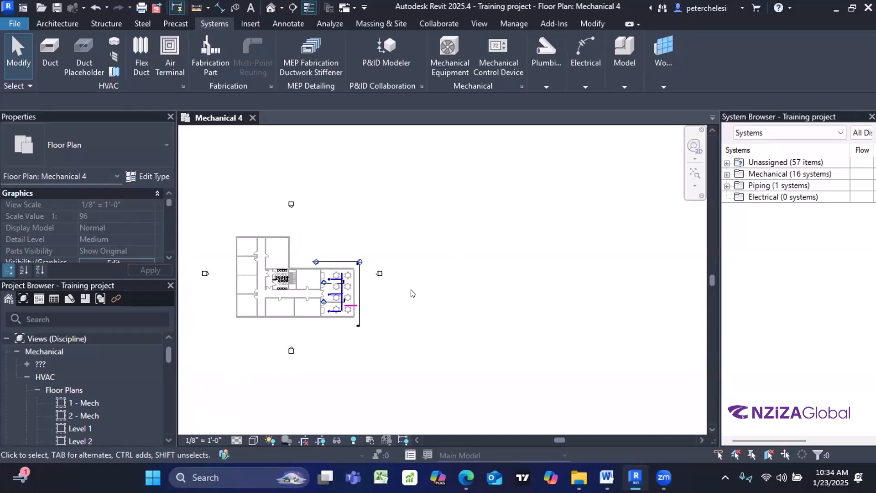
middle_drag(257, 319, 246, 319)
middle_drag(310, 320, 275, 324)
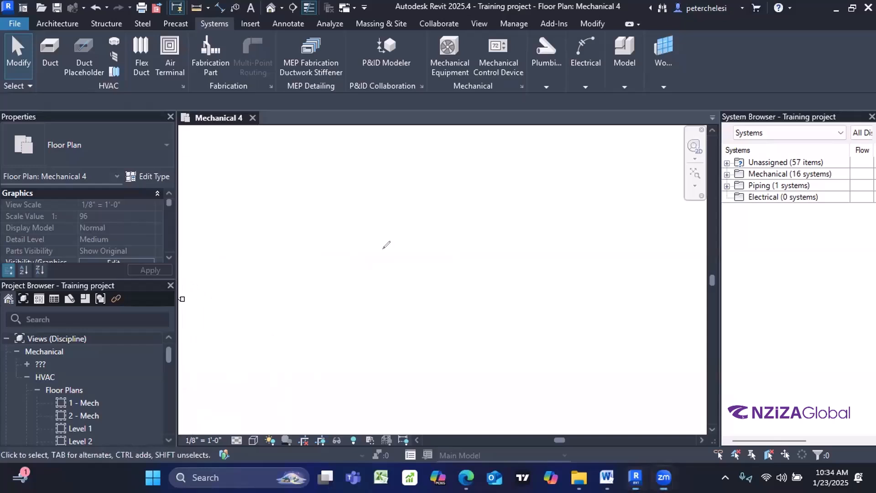
Step: Sketch four annotation boxes for air terminals in a cross arrangement over the empty area of the plan
click(396, 238)
mouse_move(397, 205)
mouse_down()
mouse_move(426, 205)
mouse_move(425, 227)
mouse_move(396, 238)
mouse_up()
mouse_move(392, 307)
mouse_down()
mouse_move(426, 305)
mouse_move(431, 325)
mouse_move(402, 333)
mouse_move(391, 307)
mouse_up()
click(424, 306)
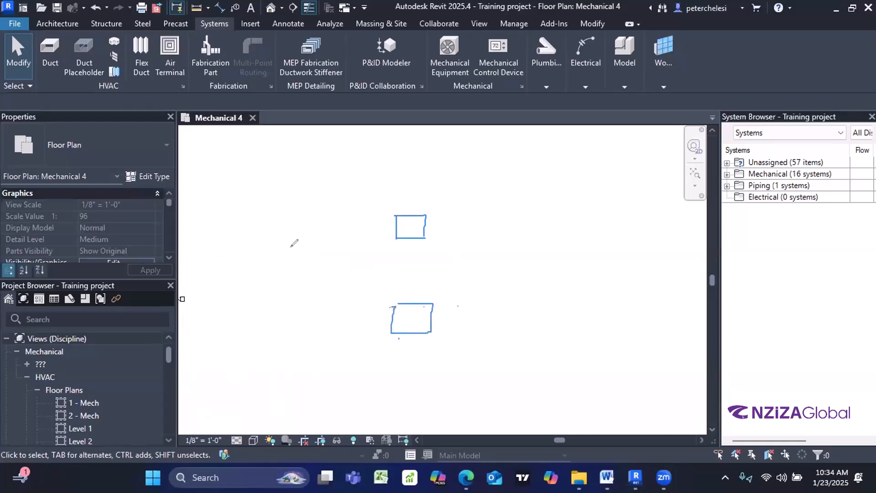
drag(298, 247, 297, 256)
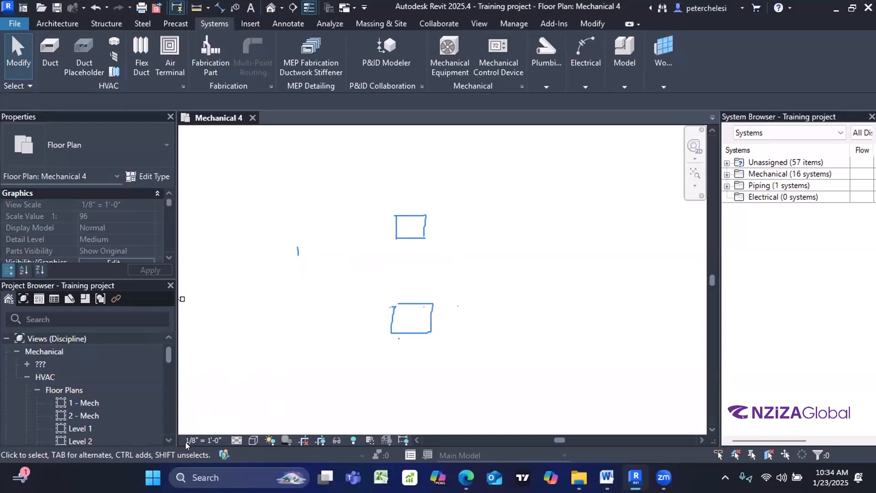
click(298, 251)
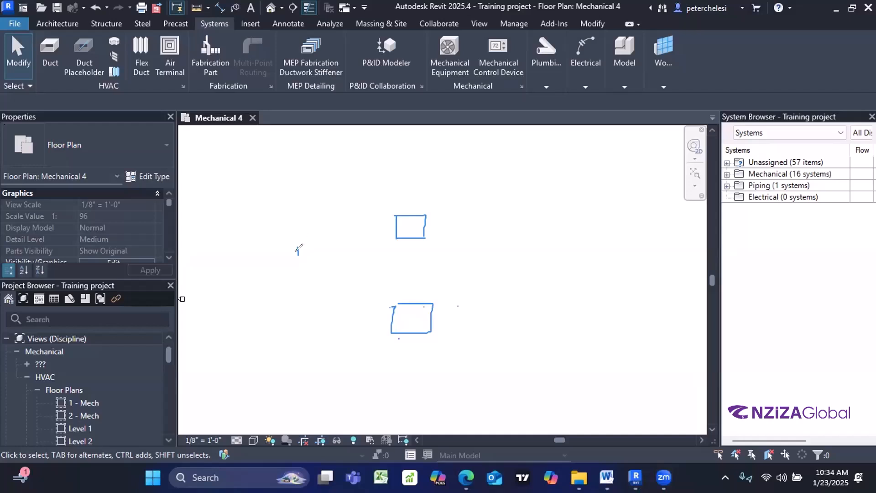
mouse_move(299, 249)
mouse_down()
mouse_move(299, 279)
mouse_move(268, 263)
mouse_move(322, 286)
mouse_up()
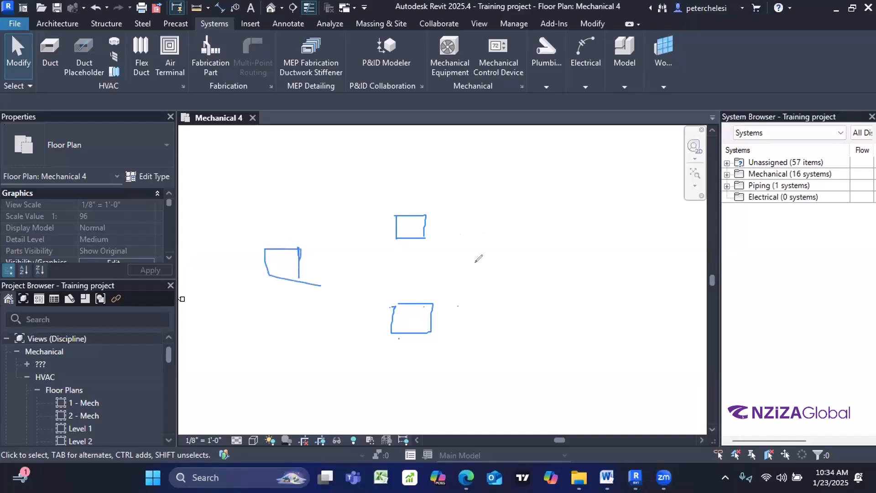
mouse_move(476, 287)
mouse_down()
mouse_move(472, 246)
mouse_move(504, 283)
mouse_move(477, 287)
mouse_up()
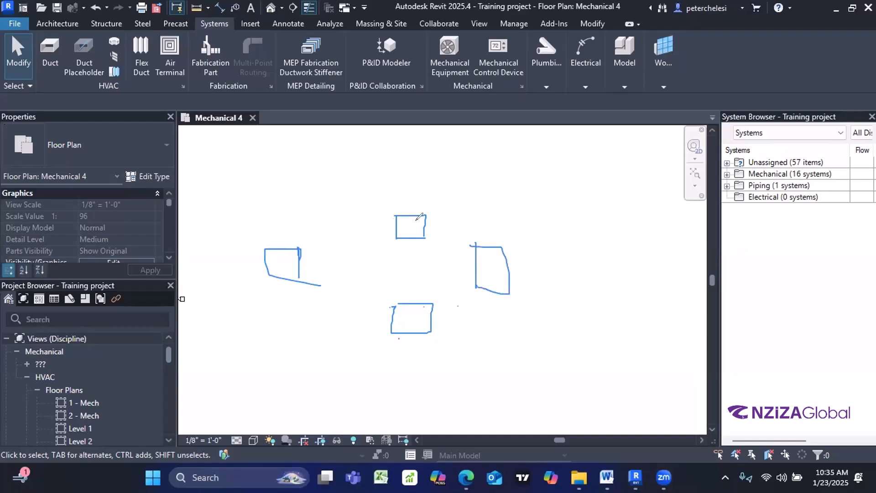
Step: Annotate the duct runs by joining the opposite boxes with lines and circling the point where they cross
drag(414, 224, 412, 228)
drag(406, 313, 410, 313)
drag(410, 236, 407, 310)
drag(301, 264, 391, 263)
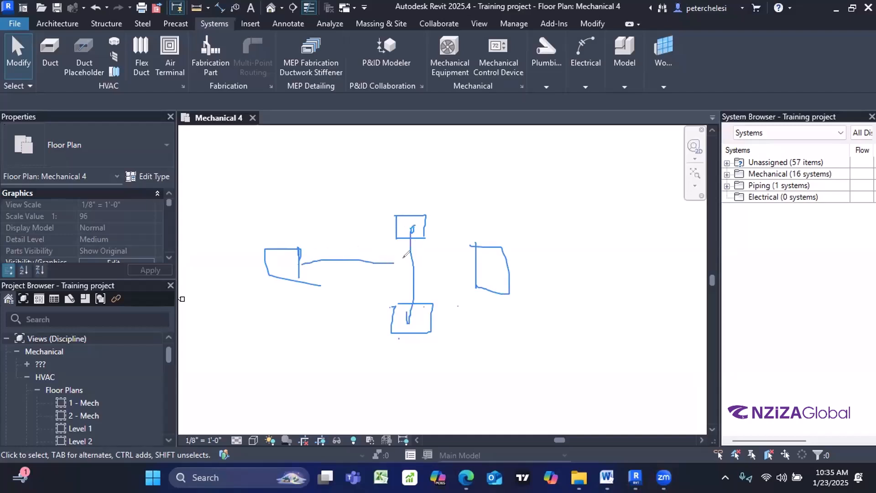
mouse_move(477, 265)
mouse_down()
mouse_move(422, 264)
mouse_move(400, 248)
mouse_up()
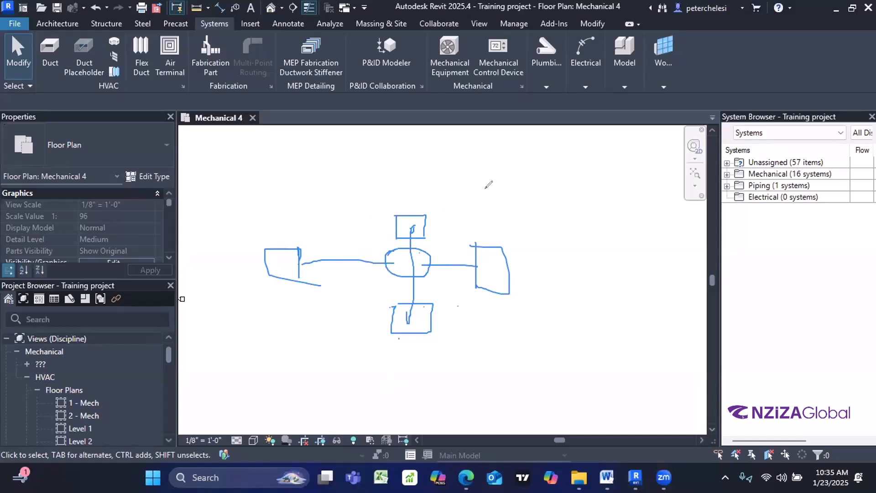
Step: Annotate a side profile of one duct dipping beneath the section of the crossing duct
mouse_move(475, 194)
mouse_down()
mouse_move(503, 195)
mouse_move(519, 222)
mouse_move(547, 198)
mouse_move(570, 198)
mouse_up()
mouse_move(519, 223)
mouse_down()
mouse_move(535, 224)
mouse_move(520, 209)
mouse_move(525, 197)
mouse_up()
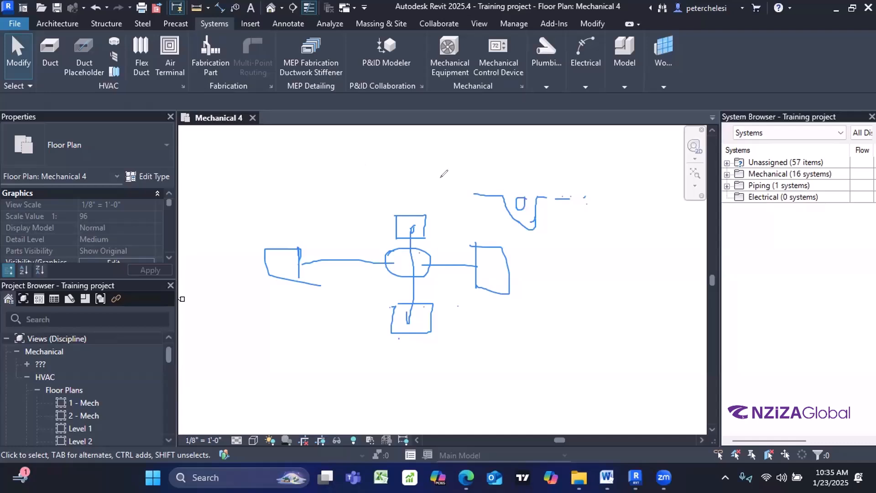
drag(518, 198, 525, 199)
Step: Circle the vertical pair of boxes in red as supply and the horizontal pair as "Return"
mouse_move(388, 205)
mouse_down()
mouse_move(443, 315)
mouse_move(412, 187)
mouse_move(379, 200)
mouse_move(458, 157)
mouse_move(462, 176)
mouse_move(472, 171)
mouse_move(475, 199)
mouse_up()
mouse_move(476, 170)
mouse_down()
mouse_move(483, 158)
mouse_move(487, 196)
mouse_up()
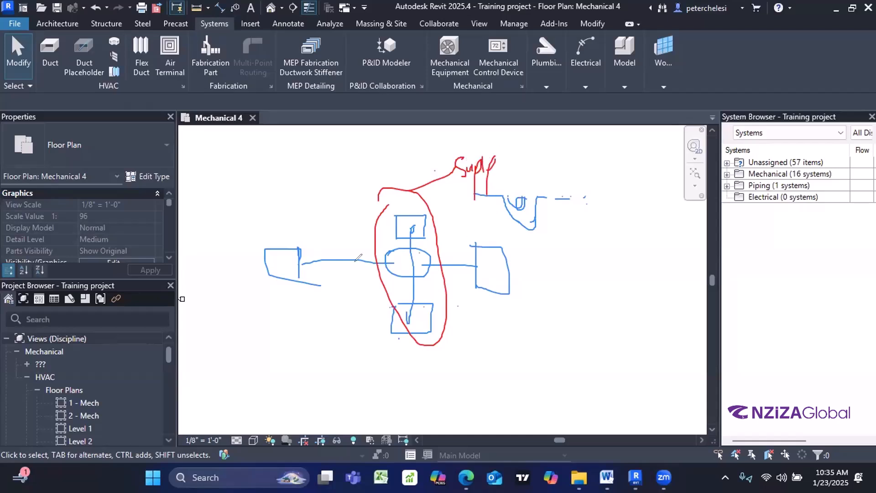
drag(326, 239, 309, 232)
mouse_move(293, 233)
mouse_down()
mouse_move(279, 238)
mouse_move(325, 308)
mouse_up()
mouse_move(365, 304)
mouse_down()
mouse_move(274, 242)
mouse_move(447, 396)
mouse_move(532, 378)
mouse_move(445, 260)
mouse_move(514, 246)
mouse_move(541, 258)
mouse_move(570, 249)
mouse_move(573, 229)
mouse_move(604, 257)
mouse_move(629, 220)
mouse_move(624, 270)
mouse_move(632, 257)
mouse_move(672, 244)
mouse_up()
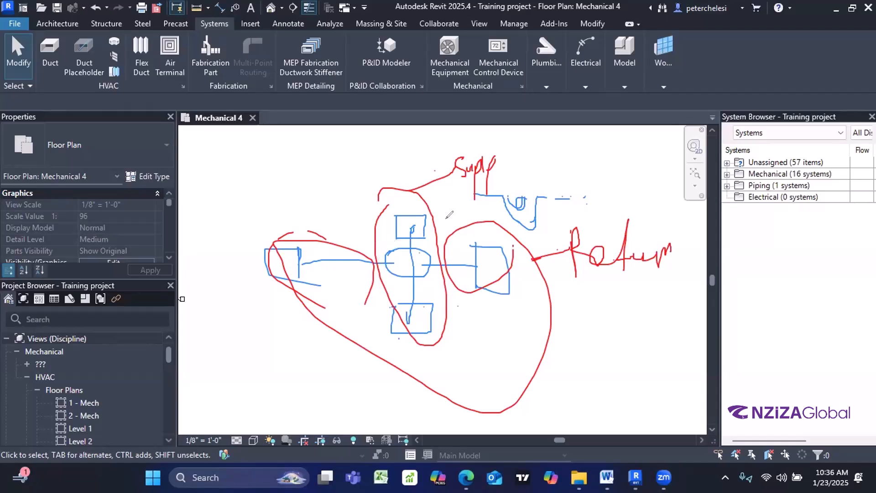
Step: Circle the whole sketched layout, retrace its duct lines in red, and erase the annotations
mouse_move(412, 189)
mouse_down()
mouse_move(252, 267)
mouse_move(525, 274)
mouse_move(280, 192)
mouse_up()
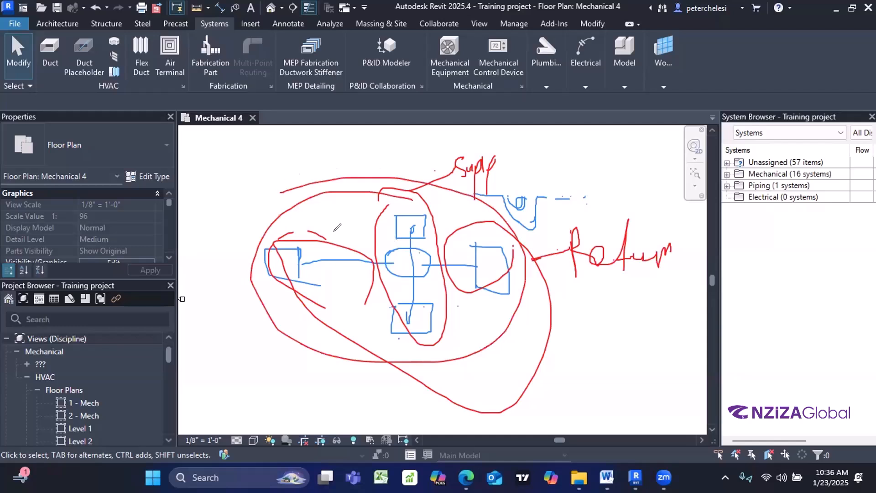
drag(296, 267, 479, 266)
drag(409, 234, 411, 306)
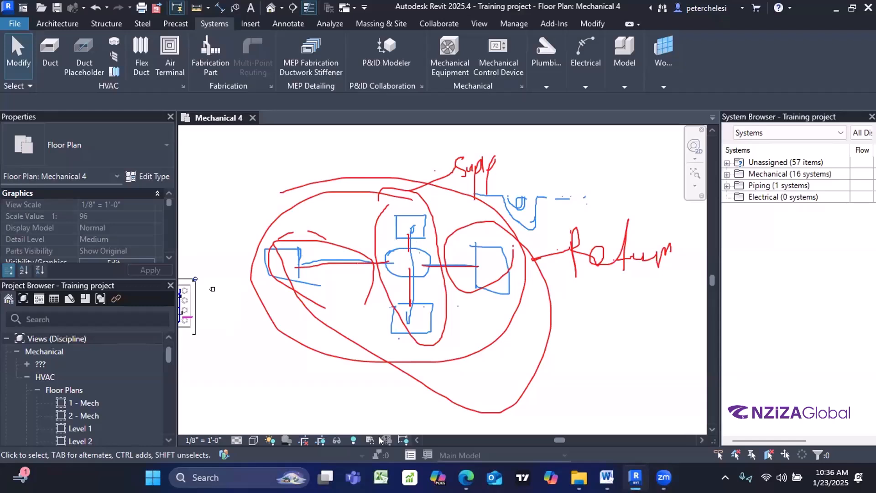
mouse_move(465, 361)
mouse_down()
mouse_move(582, 255)
mouse_move(536, 246)
mouse_move(500, 194)
mouse_move(593, 192)
mouse_move(460, 151)
mouse_move(429, 217)
mouse_move(278, 250)
mouse_move(309, 234)
mouse_move(352, 256)
mouse_move(472, 287)
mouse_move(315, 297)
mouse_move(554, 258)
mouse_move(430, 149)
mouse_move(442, 160)
mouse_move(329, 242)
mouse_up()
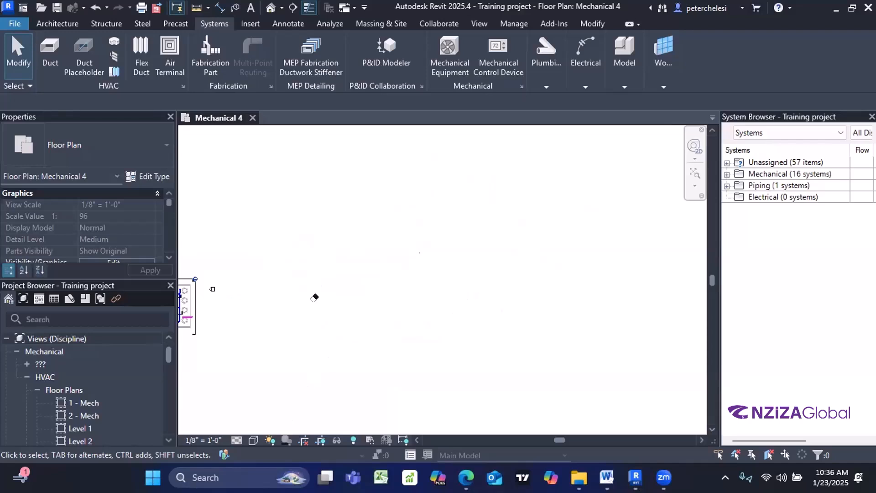
Step: Look over the plan around the building and browse the project's list of views
scroll(363, 327, down, 5)
click(493, 267)
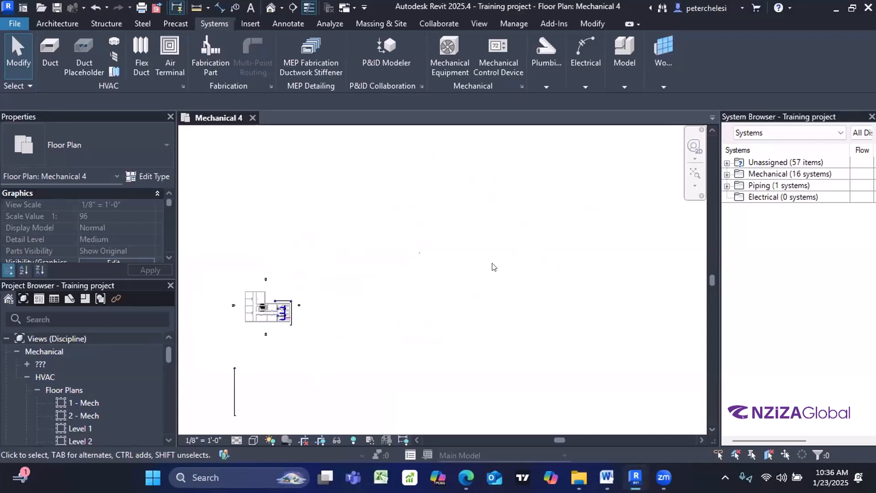
scroll(493, 267, up, 1)
middle_drag(481, 288, 516, 276)
middle_drag(516, 307, 319, 297)
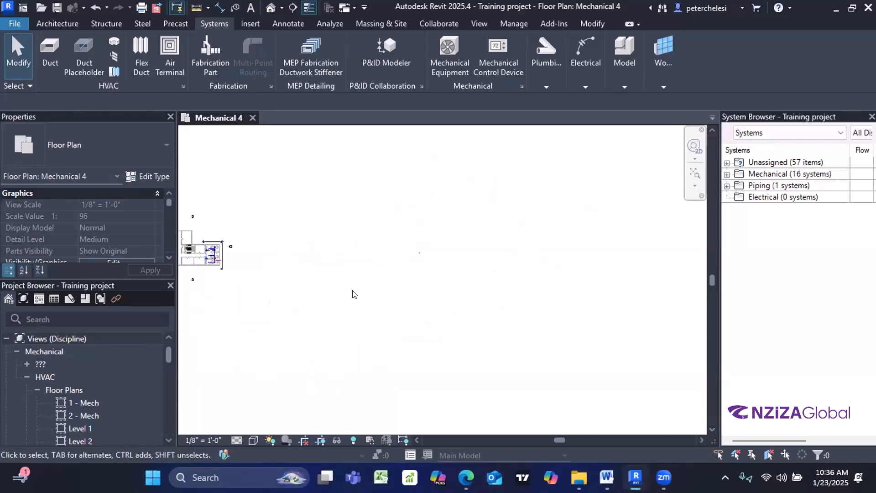
scroll(354, 293, down, 2)
scroll(238, 275, up, 5)
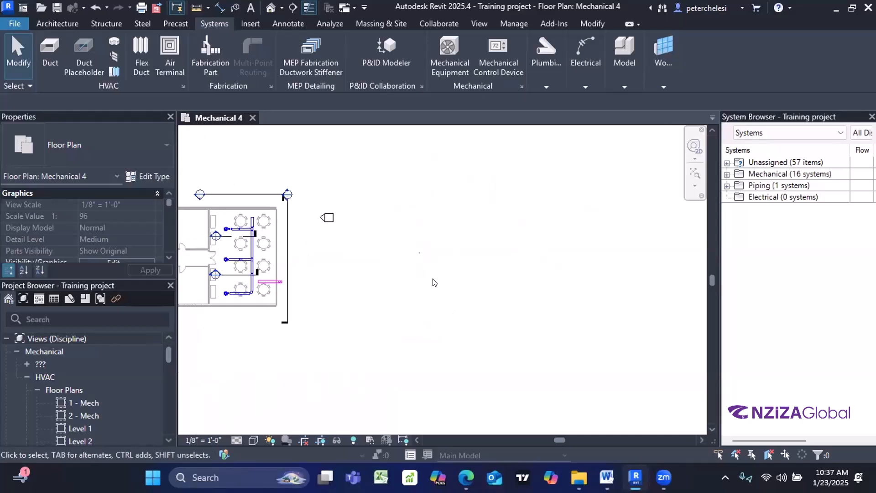
scroll(567, 282, down, 4)
middle_drag(652, 299, 511, 258)
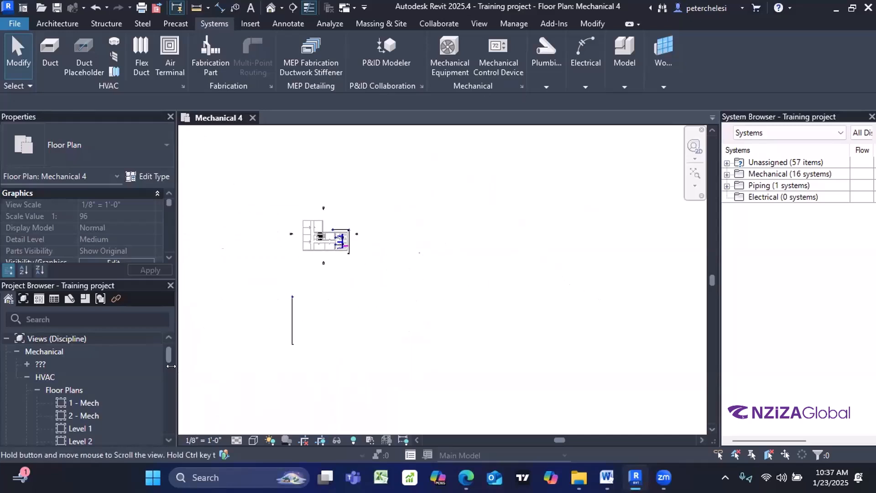
click(163, 436)
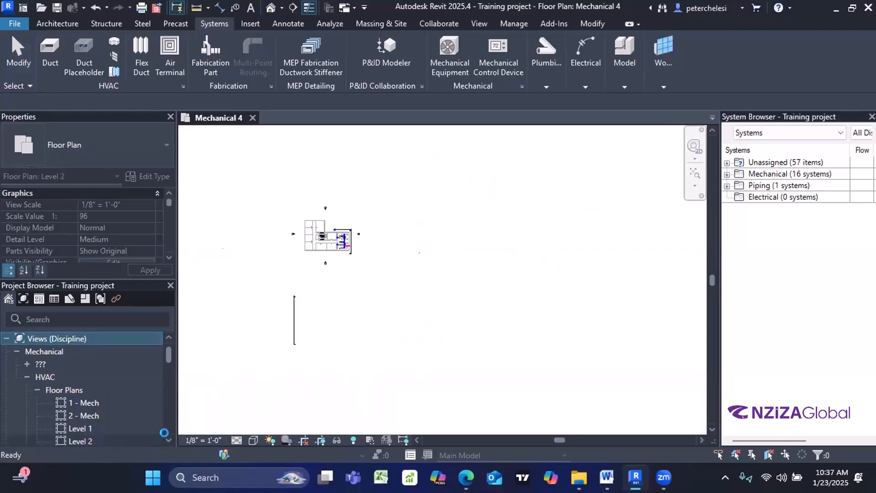
scroll(164, 433, down, 3)
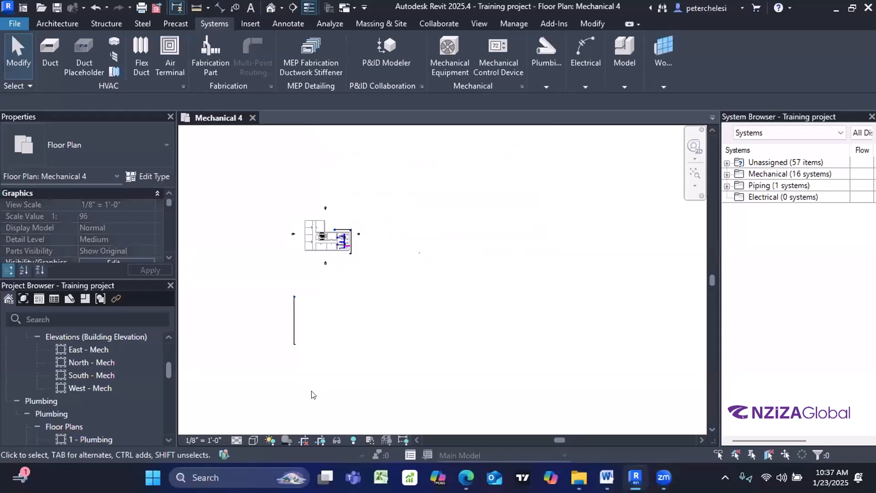
scroll(415, 231, up, 3)
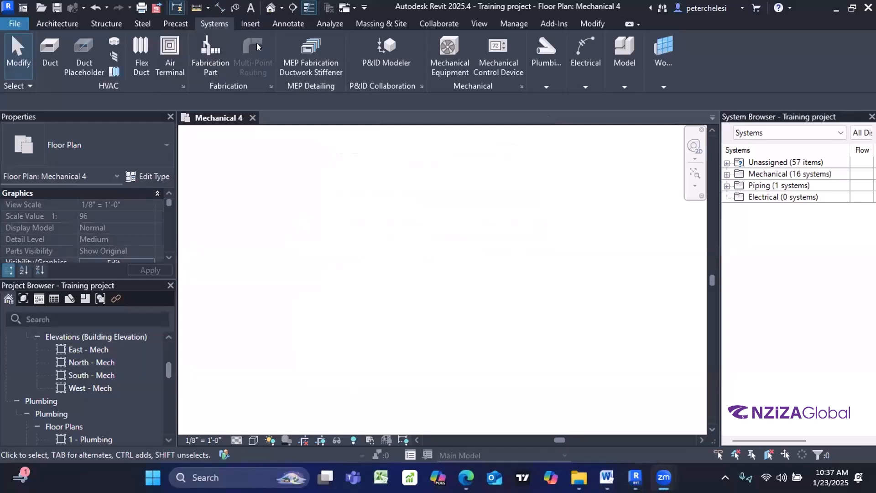
Step: Place two Supply Diffuser air terminals, type 24 x 24 Face 12 x 12 Connection, one above the other in the empty area
click(170, 47)
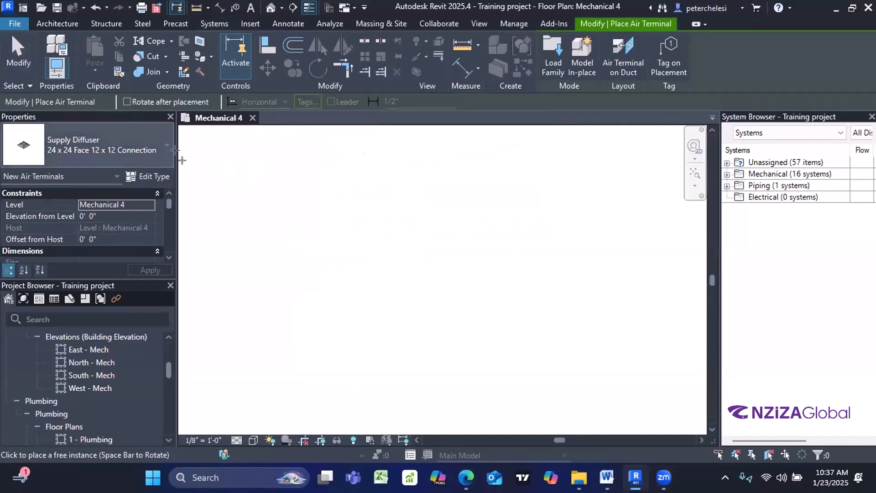
click(211, 24)
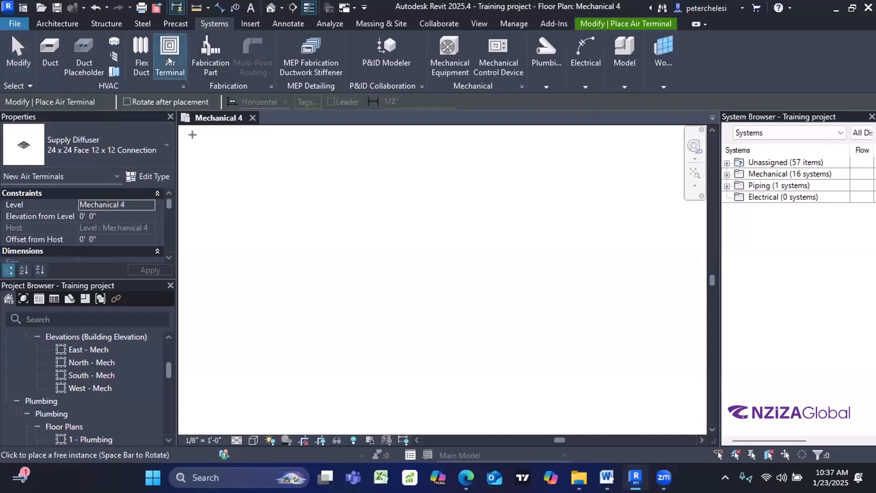
click(434, 200)
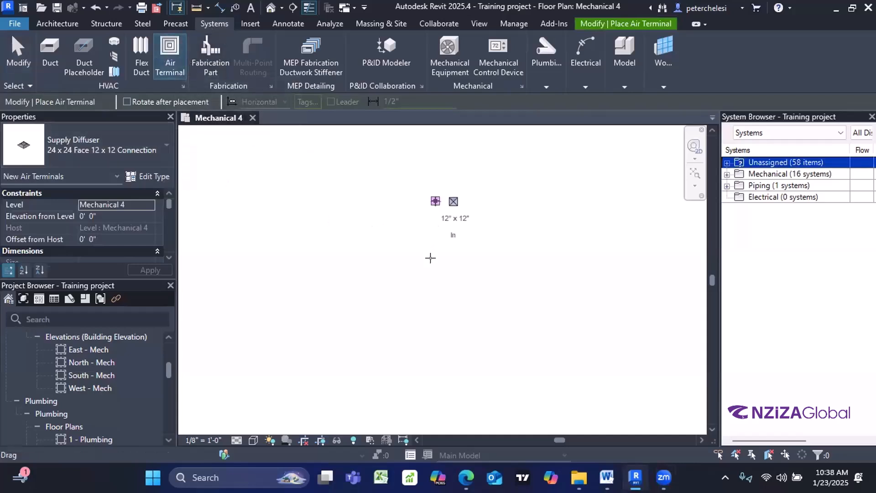
click(434, 316)
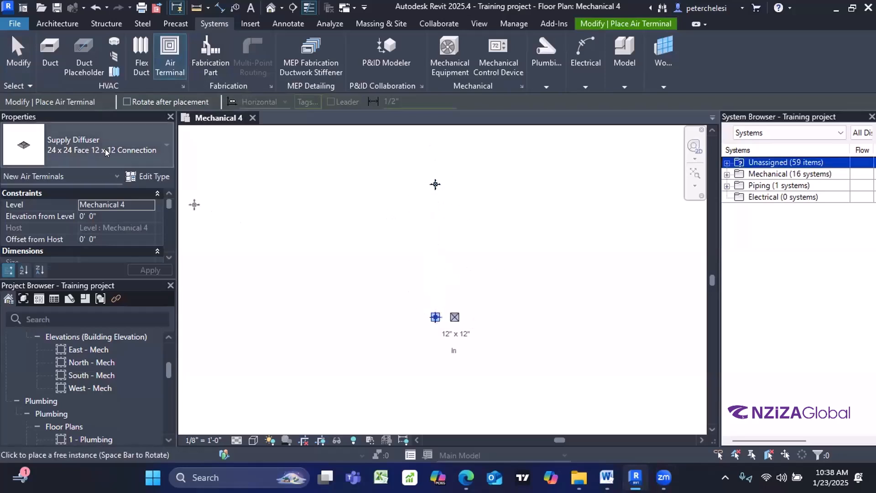
Step: Place two Return Diffuser air terminals, type 24 x 24 Face 12 x 12 Connection, on either side of the vertical supply diffuser pair
click(156, 146)
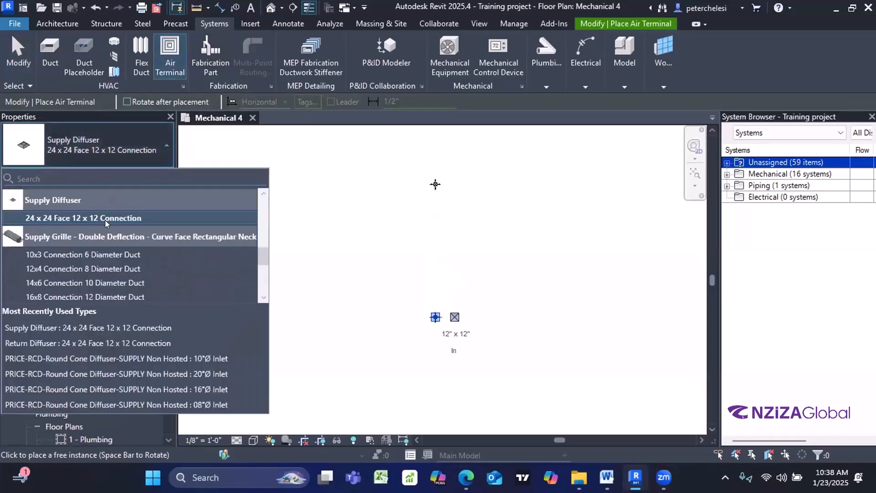
click(92, 217)
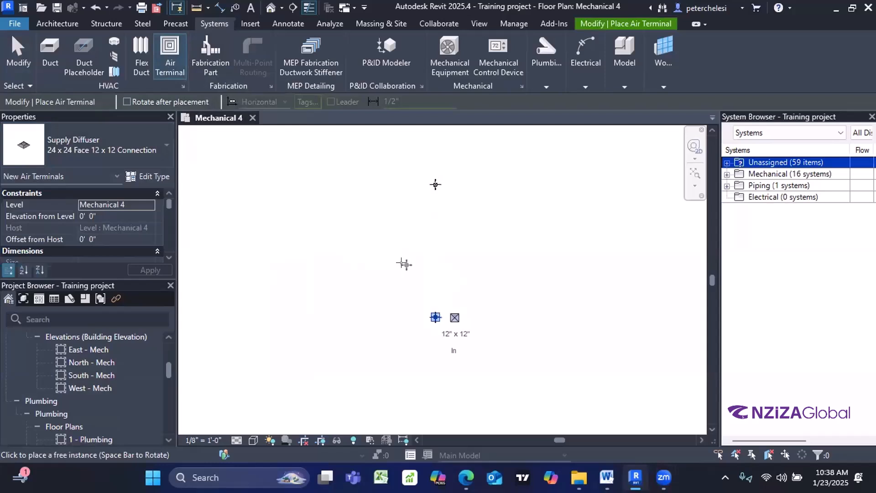
click(158, 147)
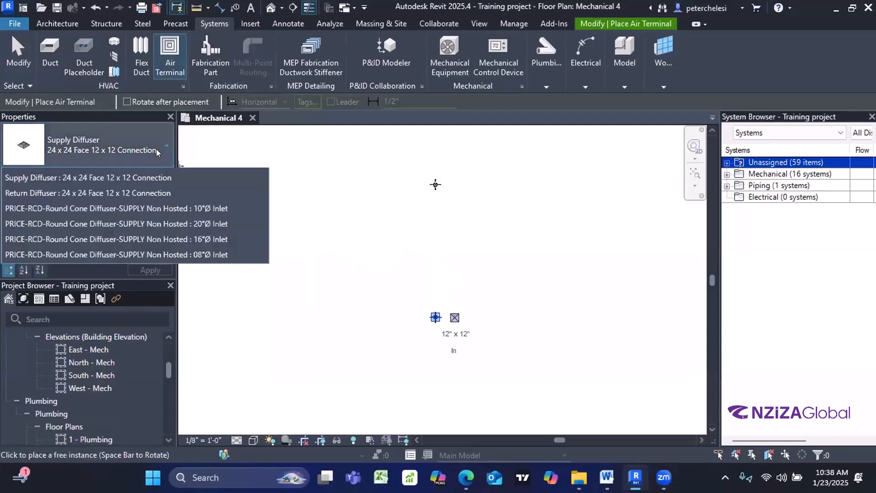
click(263, 193)
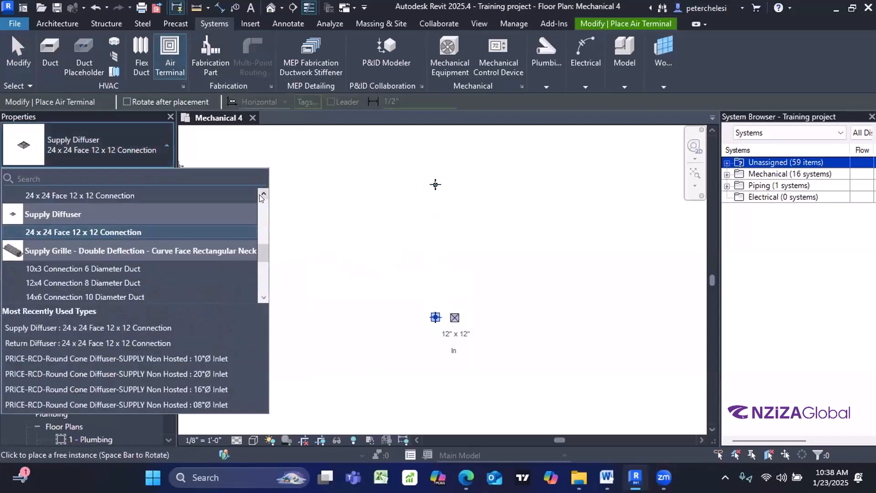
click(260, 194)
click(260, 194)
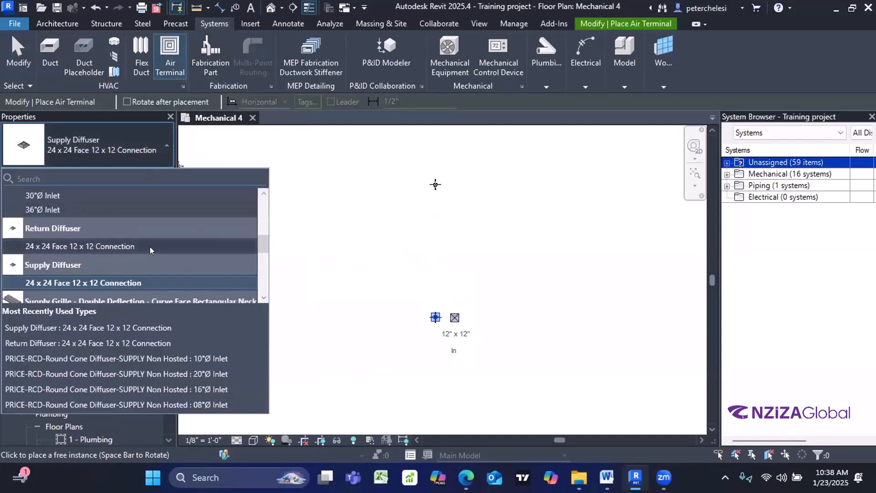
click(150, 247)
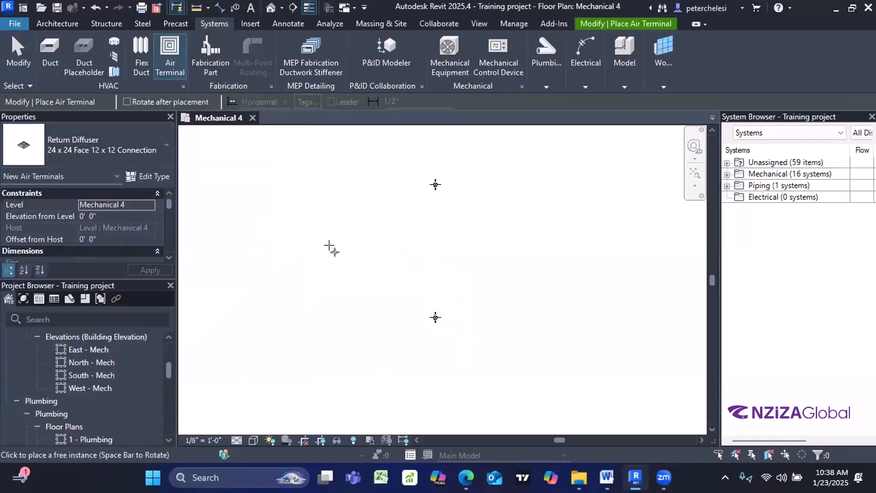
click(334, 250)
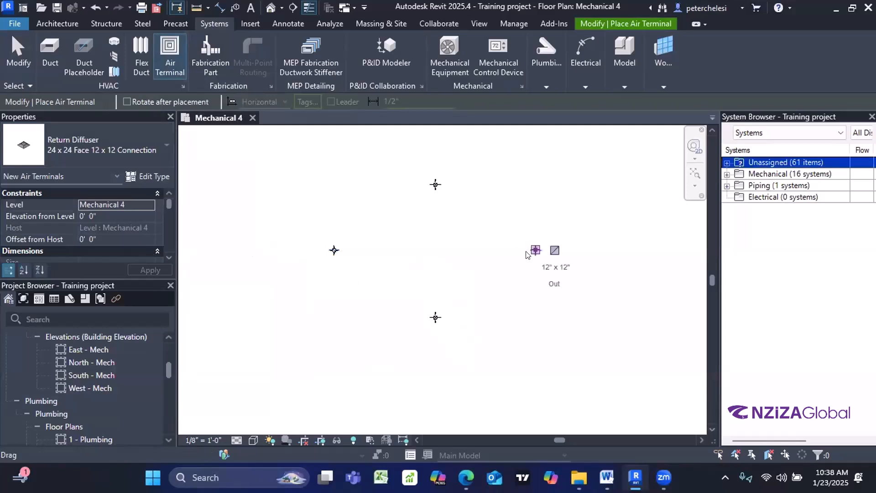
key(Escape)
key(Escape)
Step: Inspect the four-terminal layout, selecting the upper and lower supply diffusers in turn
scroll(437, 261, up, 2)
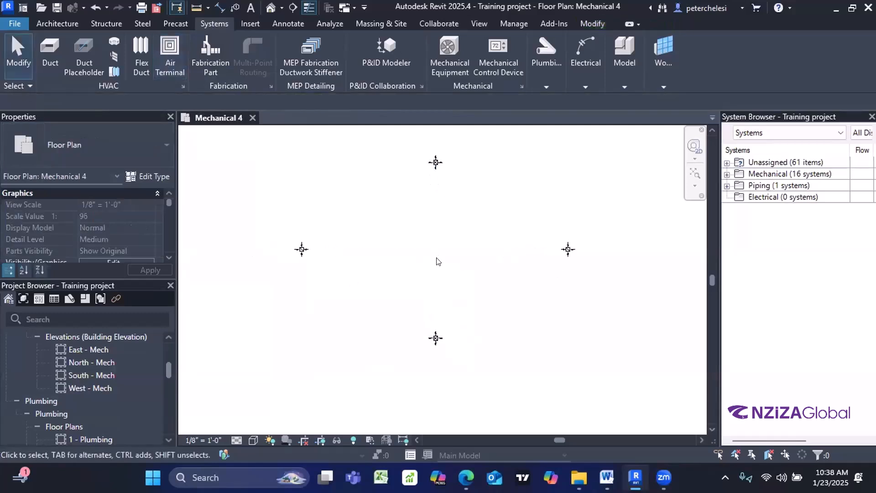
scroll(437, 261, down, 2)
mouse_move(429, 274)
middle_down()
mouse_move(415, 287)
mouse_move(426, 259)
middle_up()
scroll(425, 250, up, 2)
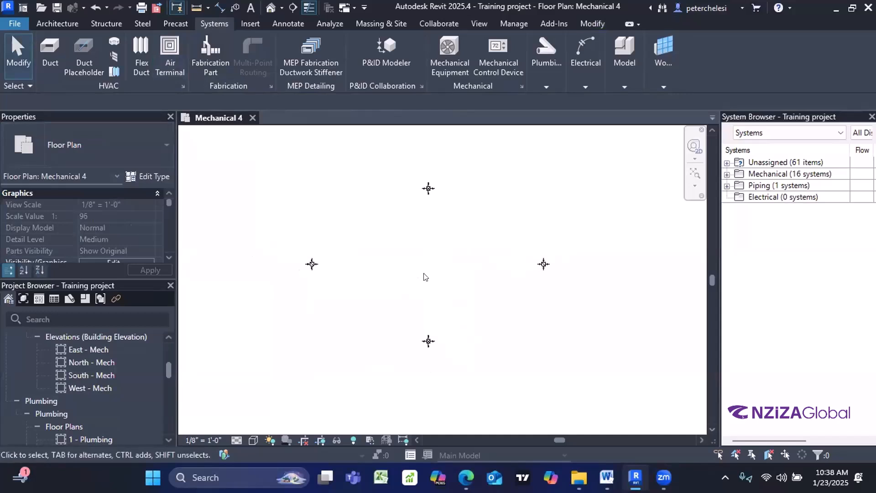
click(429, 188)
click(428, 342)
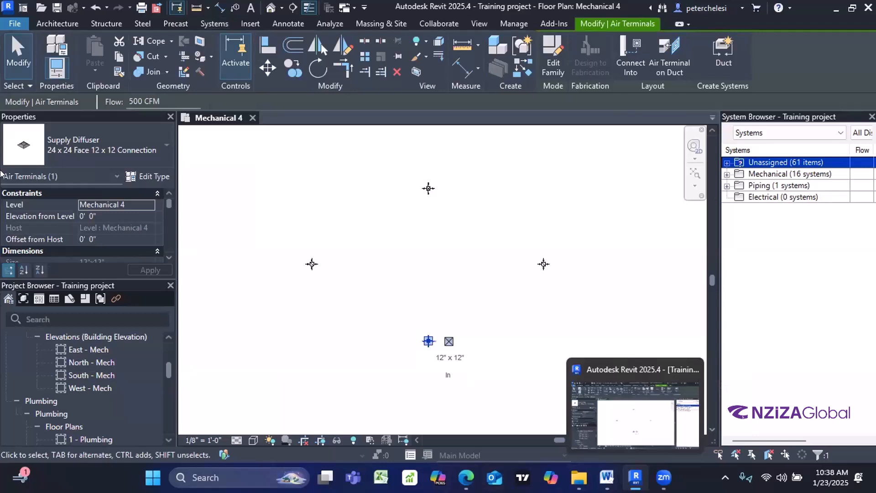
Step: Outline the vertical supply run and the horizontal return run in red, and circle the spot where they cross
mouse_move(439, 175)
mouse_down()
mouse_move(421, 305)
mouse_move(450, 342)
mouse_move(434, 157)
mouse_up()
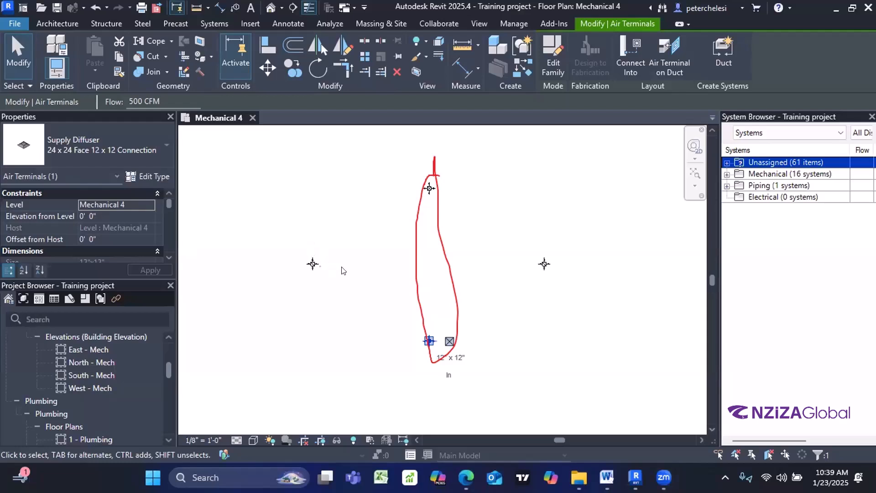
mouse_move(319, 266)
mouse_down()
mouse_move(561, 267)
mouse_move(289, 261)
mouse_move(319, 267)
mouse_up()
mouse_move(453, 248)
mouse_down()
mouse_move(411, 274)
mouse_move(461, 251)
mouse_move(454, 247)
mouse_up()
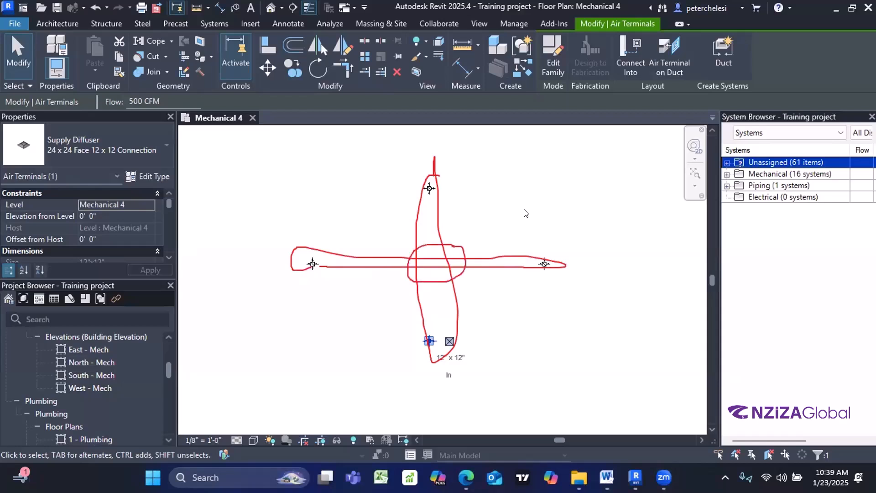
Step: Sketch in red beside the layout a side view of one duct dipping beneath a round crossing duct
mouse_move(504, 195)
mouse_down()
mouse_move(540, 191)
mouse_move(545, 204)
mouse_move(582, 212)
mouse_move(581, 198)
mouse_move(656, 194)
mouse_up()
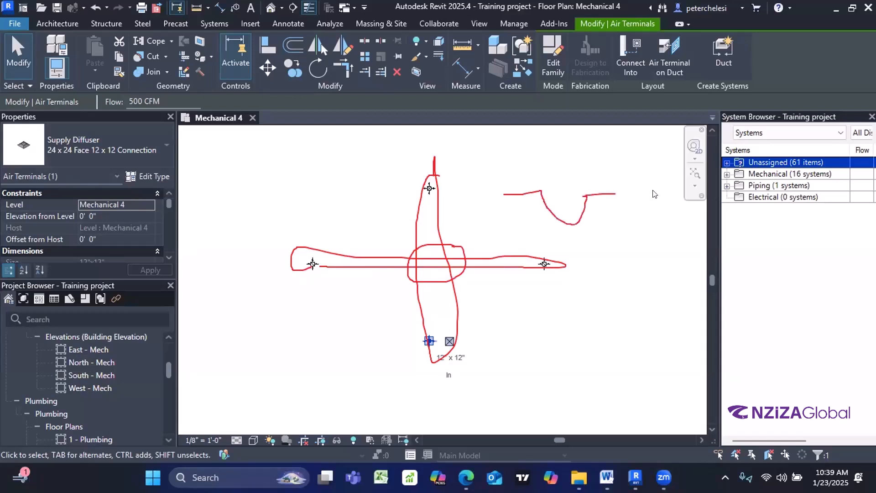
mouse_move(567, 181)
mouse_down()
mouse_move(554, 196)
mouse_move(561, 204)
mouse_move(567, 181)
mouse_up()
mouse_move(487, 211)
mouse_down()
mouse_move(538, 208)
mouse_move(558, 240)
mouse_move(582, 231)
mouse_move(588, 203)
mouse_move(630, 202)
mouse_up()
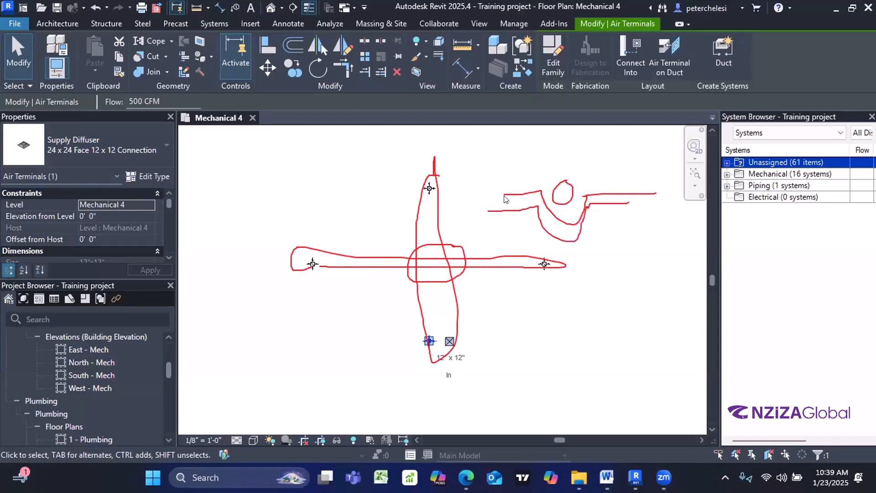
drag(505, 197, 520, 198)
drag(586, 203, 654, 201)
drag(539, 198, 578, 195)
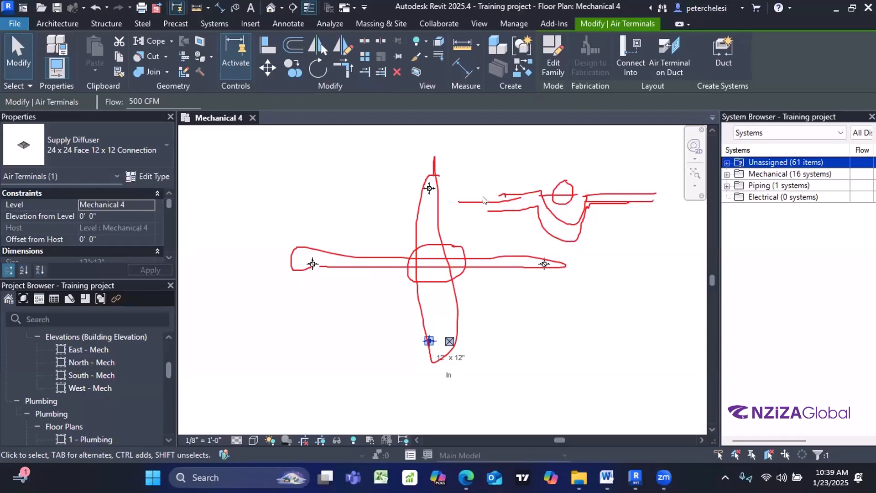
mouse_move(464, 151)
mouse_down()
mouse_move(470, 170)
mouse_move(473, 152)
mouse_move(483, 168)
mouse_move(511, 169)
mouse_up()
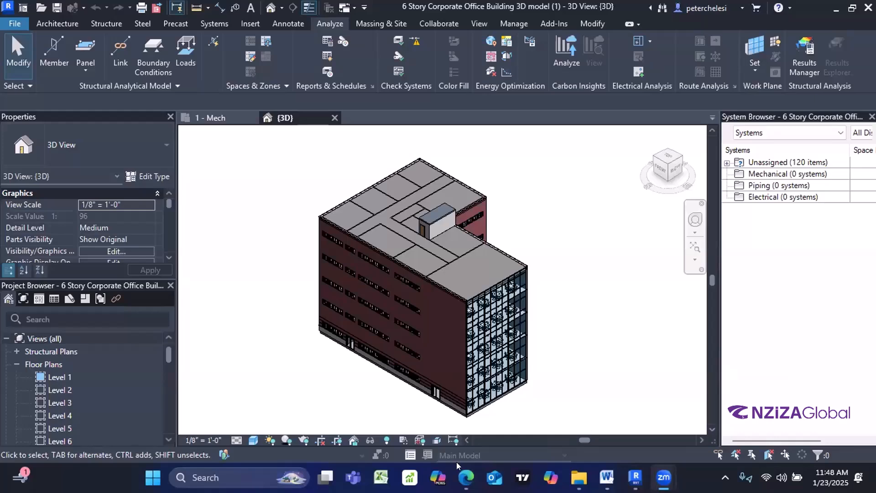
Step: Switch to Edge and review the Day 4 training outline in the PDF, highlighting "Overview of energy analysis capabilities"
click(466, 478)
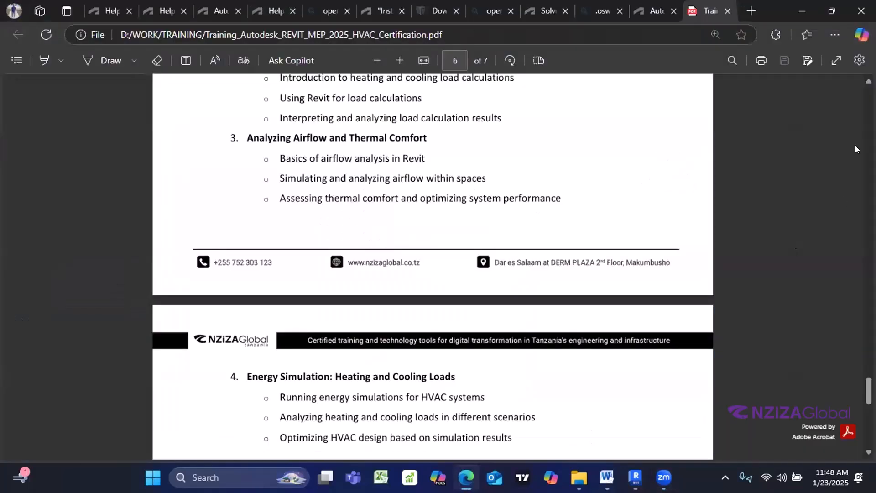
scroll(433, 264, up, 3)
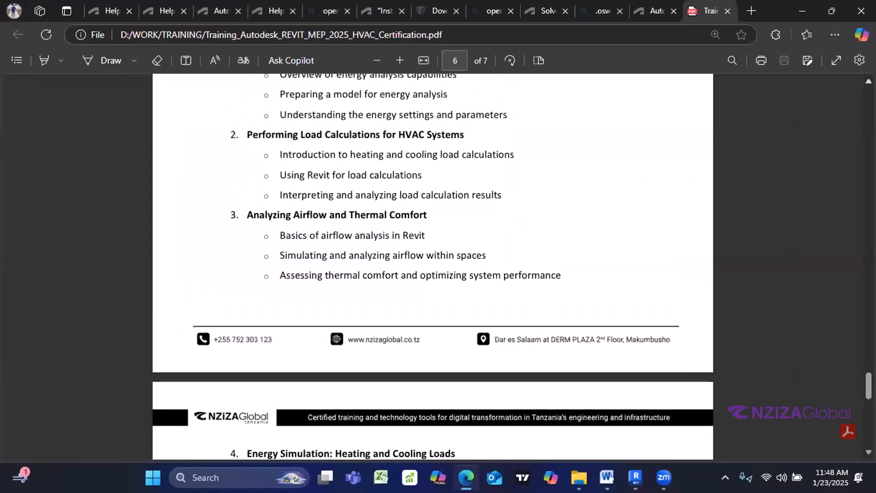
scroll(433, 265, up, 1)
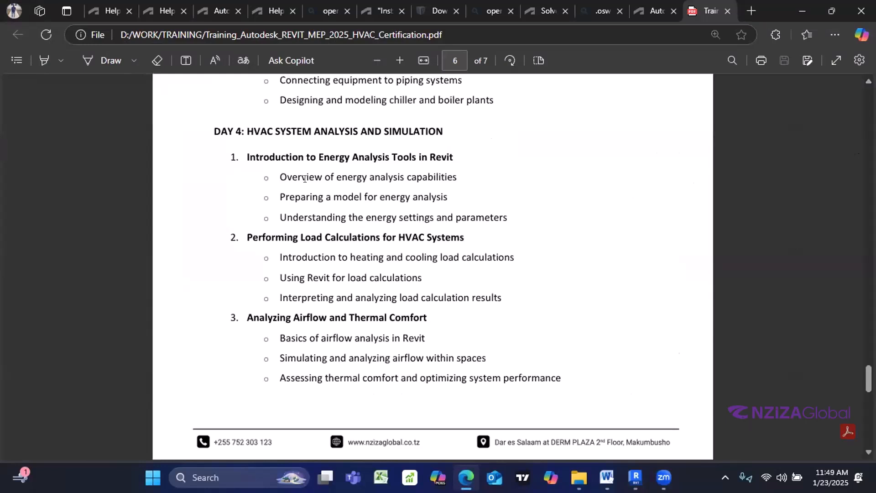
drag(280, 179, 465, 183)
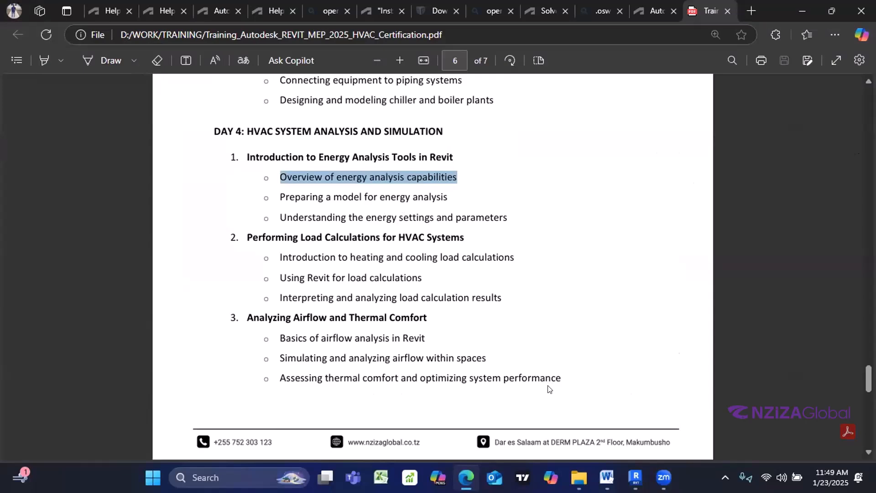
Step: Switch to the Word notes on Revit energy analysis and highlight the item 1 heading, "Energy Analysis with Insight", and its word "Insight"
mouse_move(606, 477)
click(680, 411)
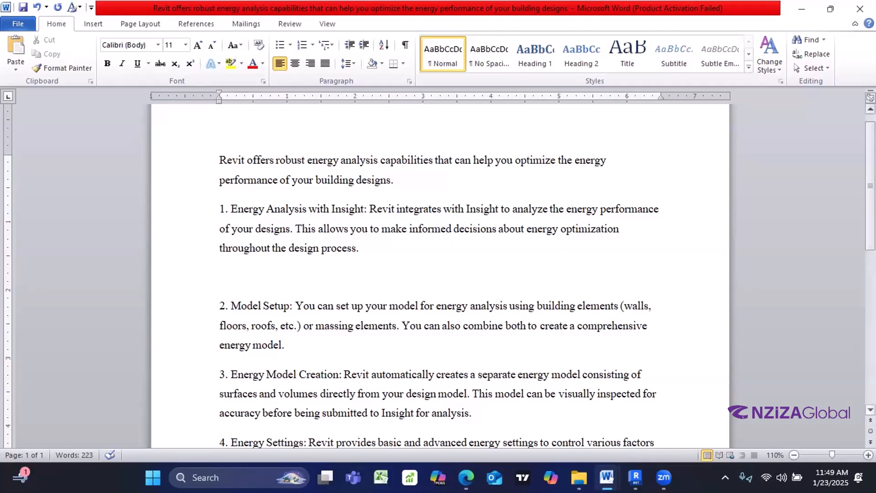
scroll(438, 283, down, 2)
scroll(282, 191, up, 2)
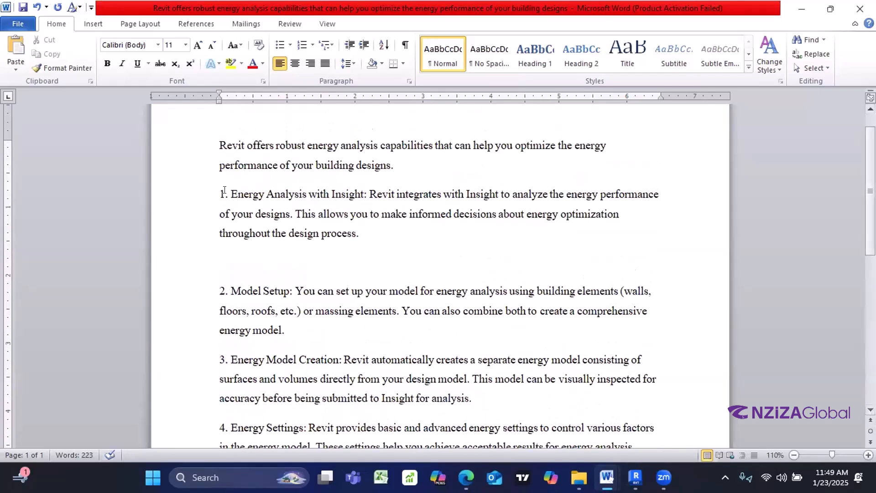
drag(231, 193, 344, 193)
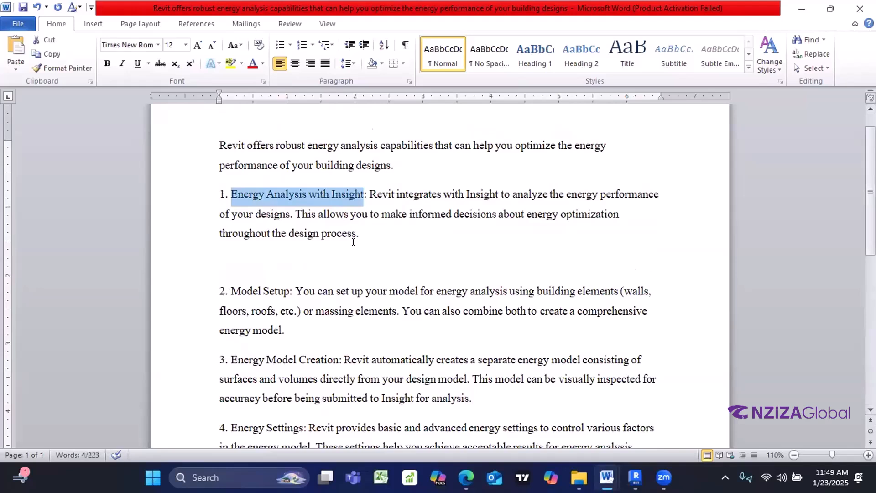
click(365, 194)
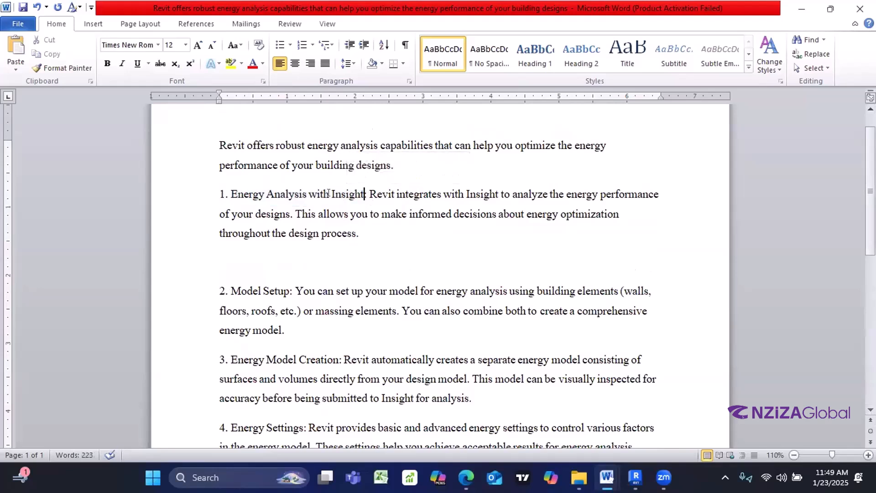
drag(332, 194, 363, 192)
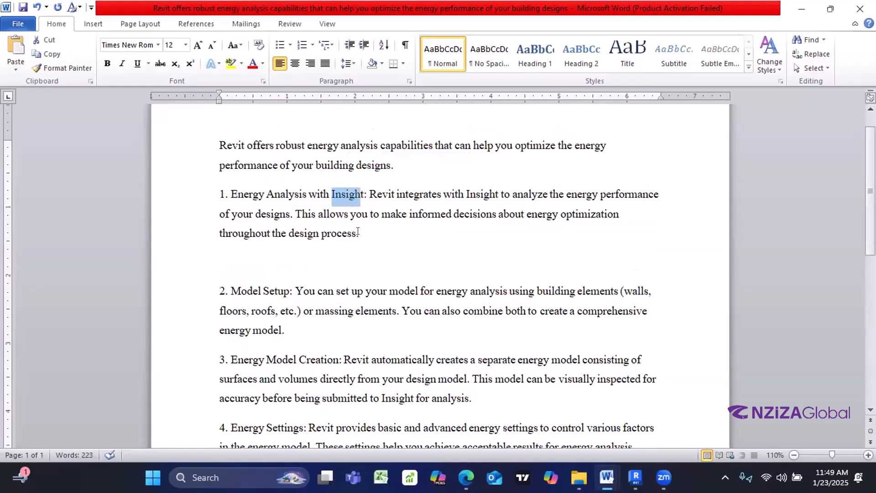
click(367, 191)
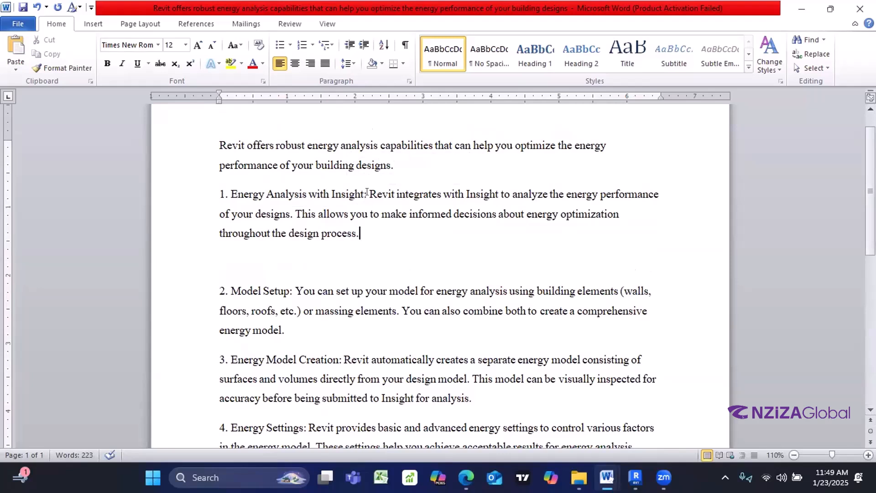
Step: Highlight the description of item 1, from "Revit integrates with Insight" to "throughout the design process", while reading it
drag(368, 192, 374, 239)
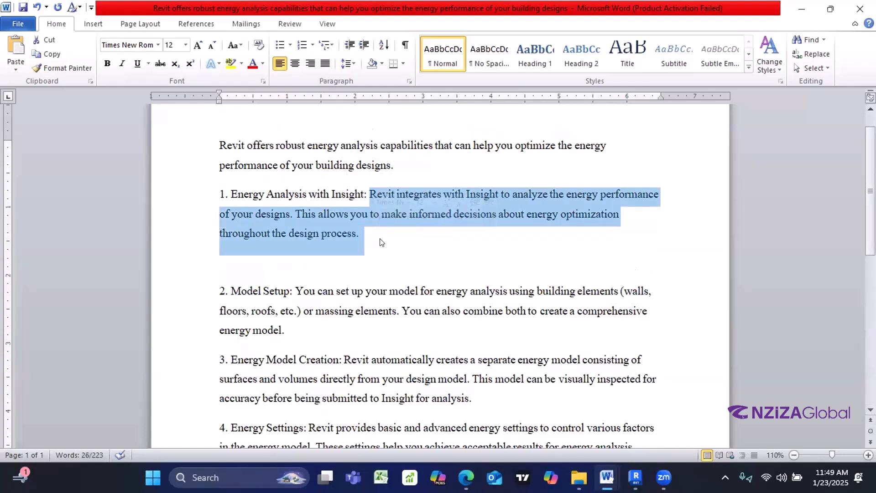
click(378, 238)
key(shift+Up)
key(shift+Up)
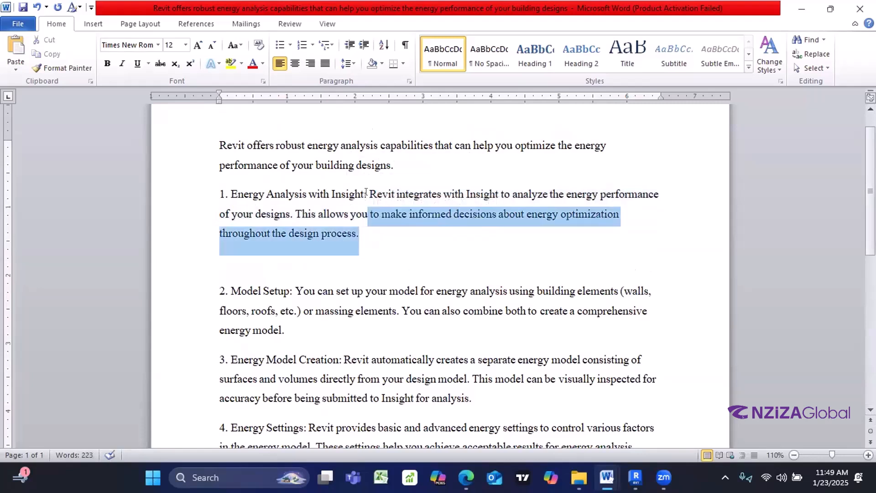
click(373, 234)
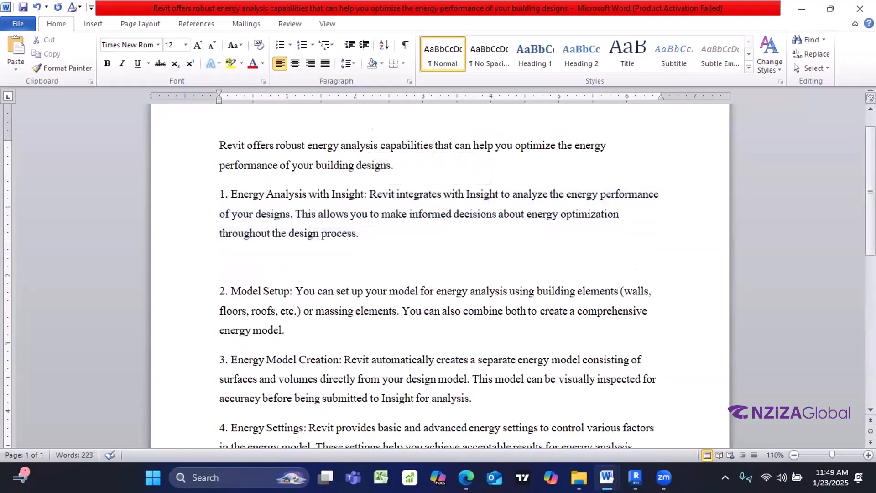
key(shift+Up)
key(shift+Up)
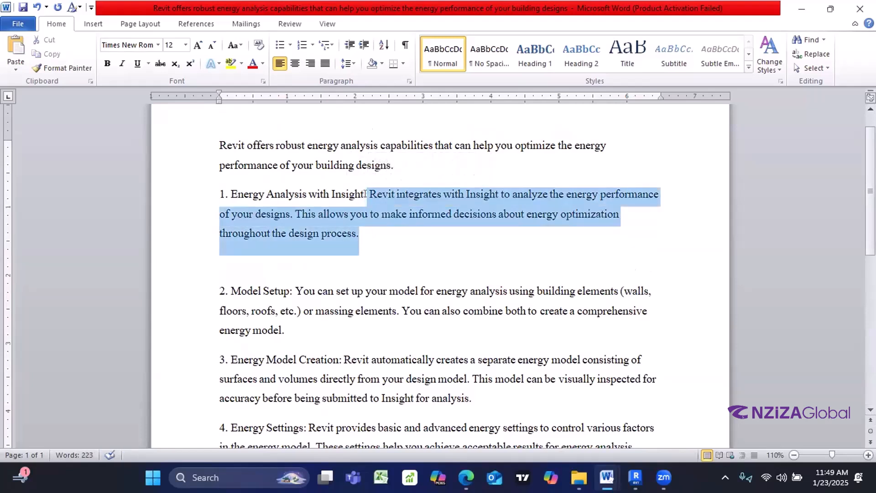
click(376, 241)
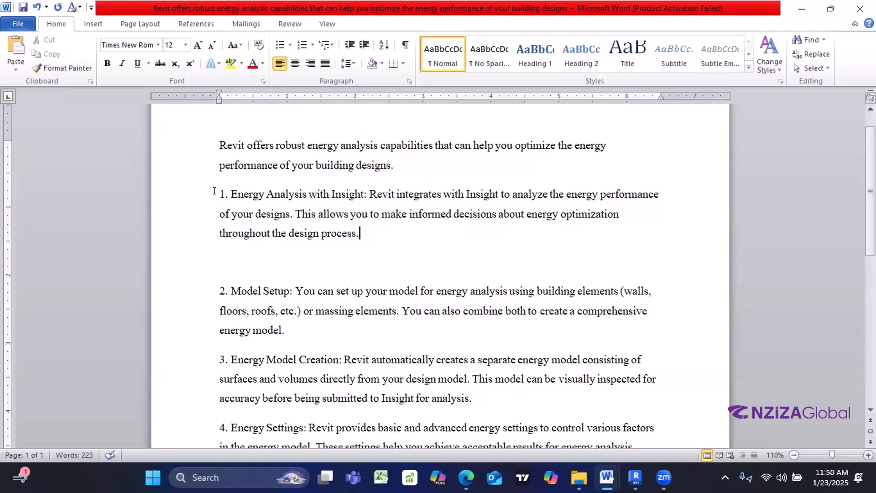
Step: Highlight all of item 1 and its heading again, and move on to items 2 to 6 of the notes
drag(220, 194, 369, 233)
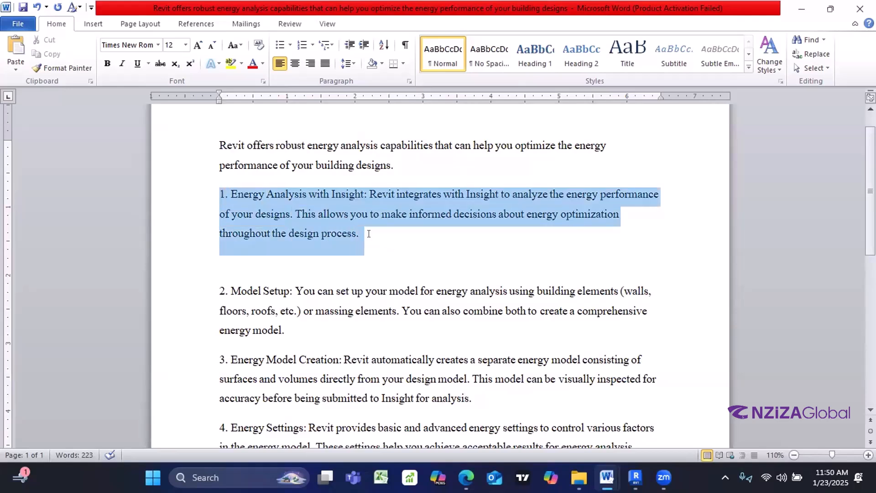
click(243, 194)
drag(232, 194, 364, 195)
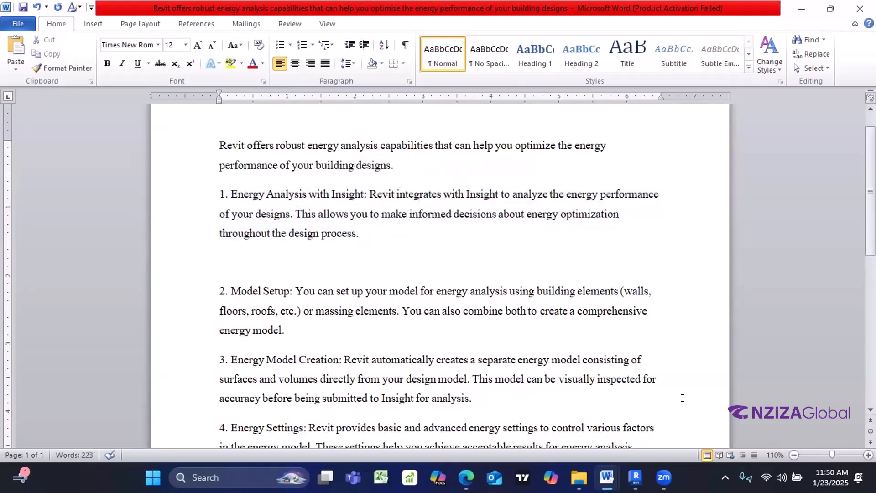
scroll(857, 401, down, 3)
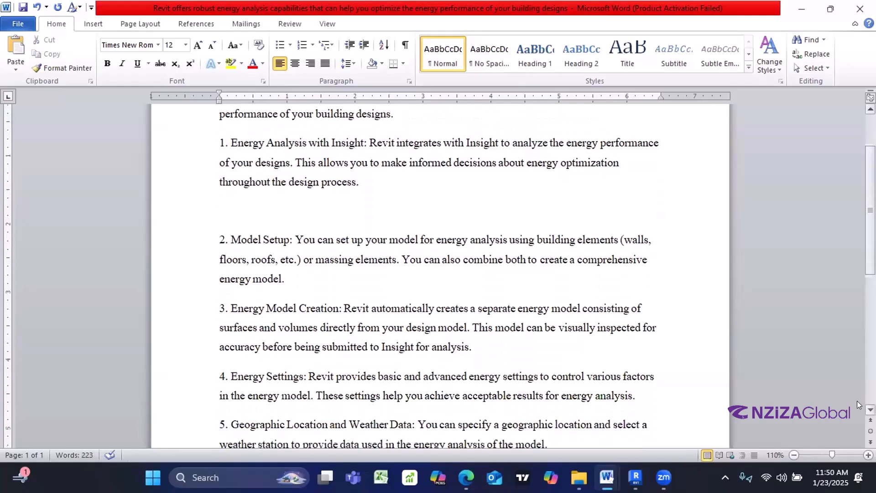
scroll(858, 400, down, 2)
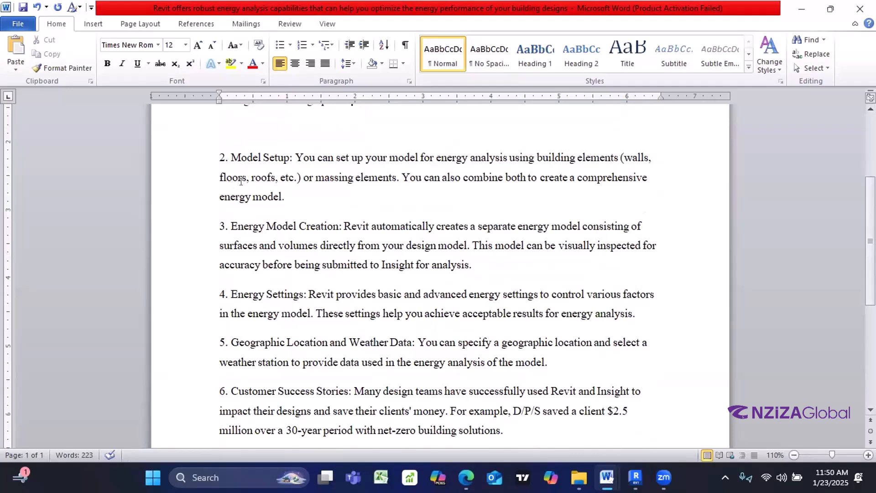
Step: Skim the rest of the notes to the Autodesk help link, and highlight "Insight" in the item 1 heading again
scroll(383, 263, down, 5)
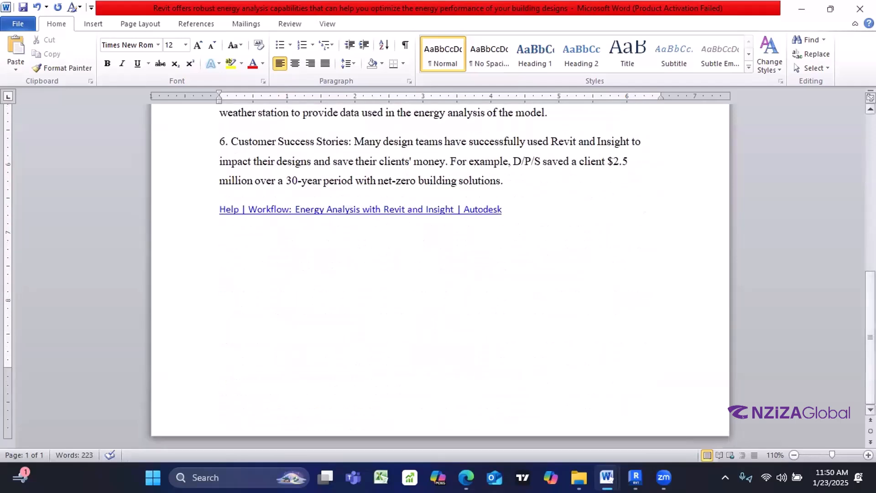
scroll(439, 274, up, 3)
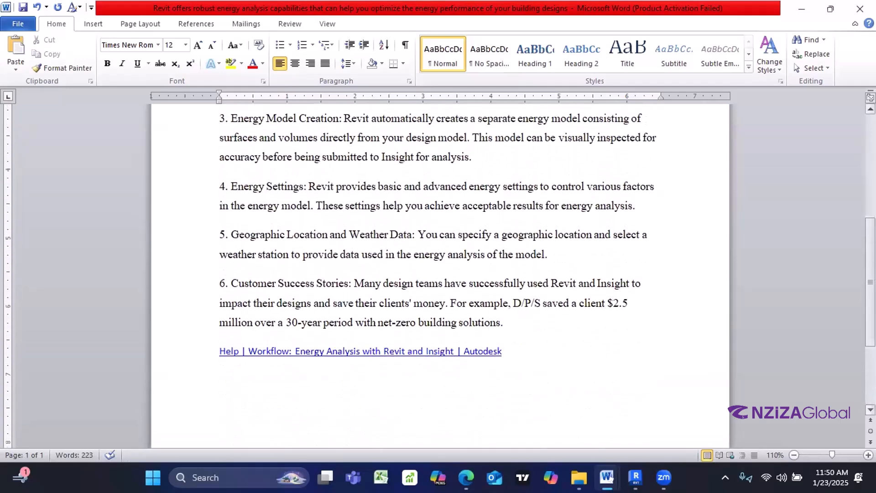
scroll(266, 226, up, 5)
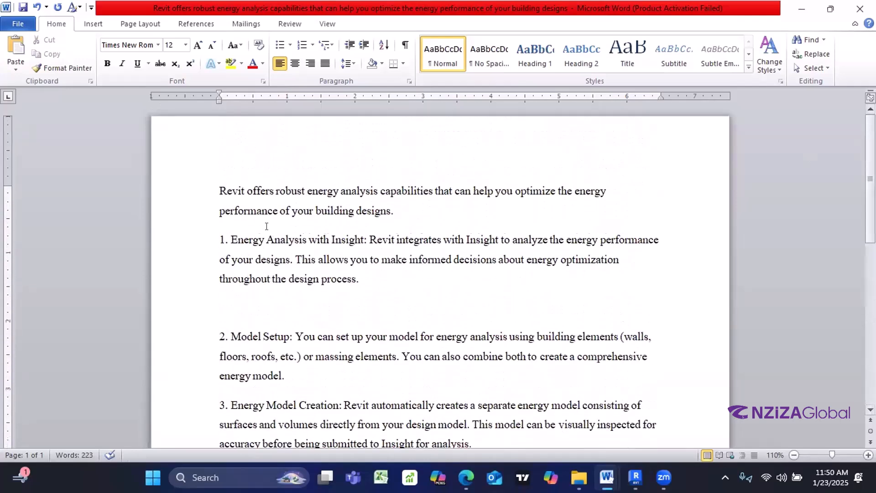
drag(332, 239, 357, 236)
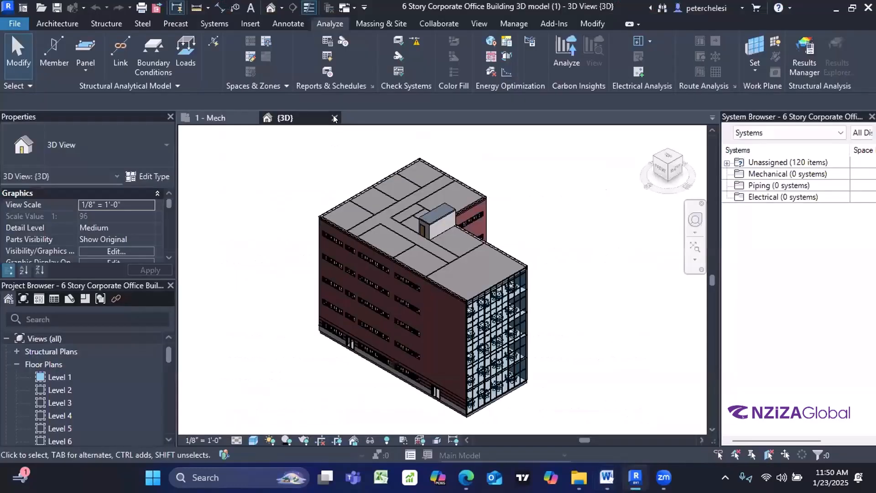
Step: Switch to Revit, close the office building's 3D view, and look over the ducting in the 1 - Mech floor plan
key(alt+Tab)
click(335, 118)
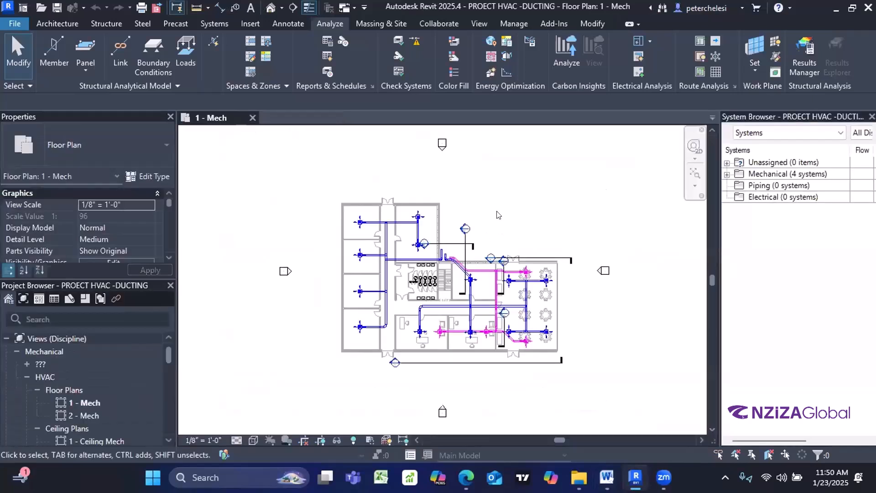
scroll(352, 233, down, 1)
middle_drag(372, 236, 382, 212)
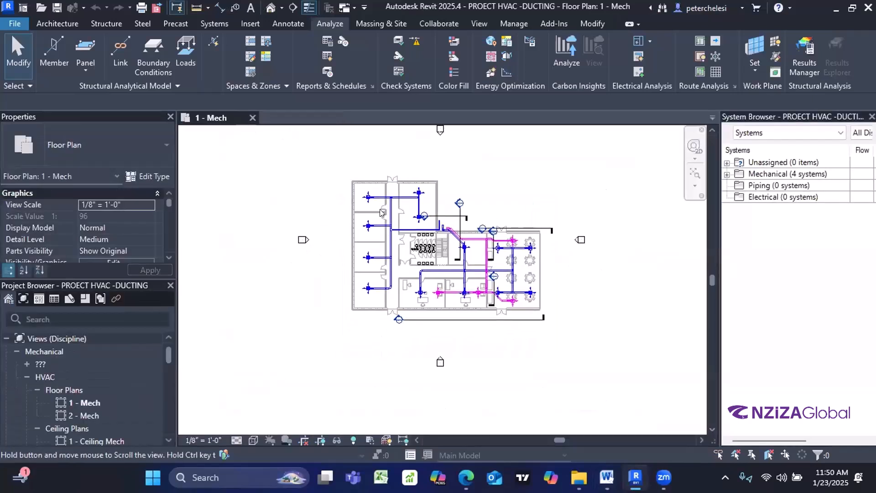
scroll(409, 217, up, 3)
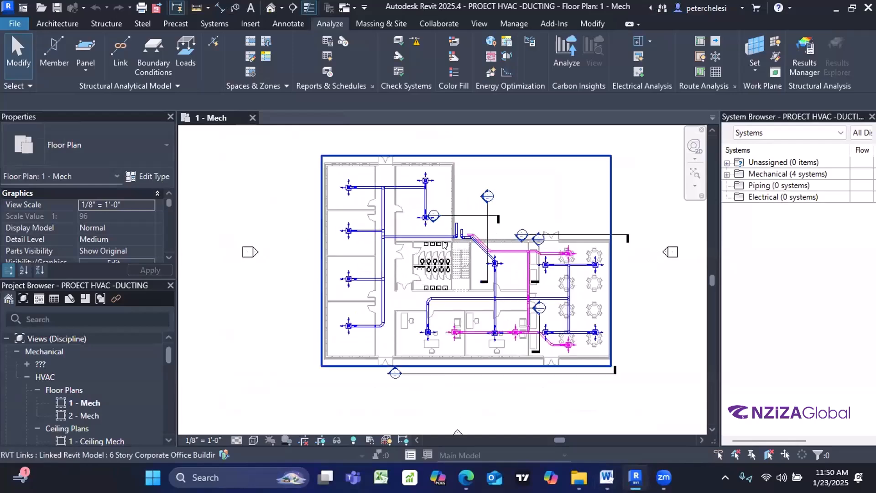
scroll(445, 245, down, 1)
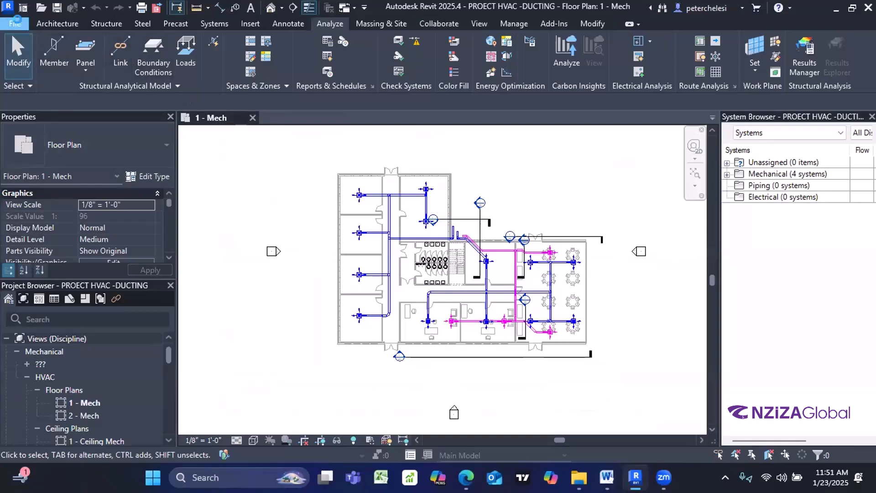
Step: Open the model "6 Story Corporate Office Building 3D model (1)" from the 6-story-corporate-office-revit-1.snapshot.1 folder in Downloads
click(18, 23)
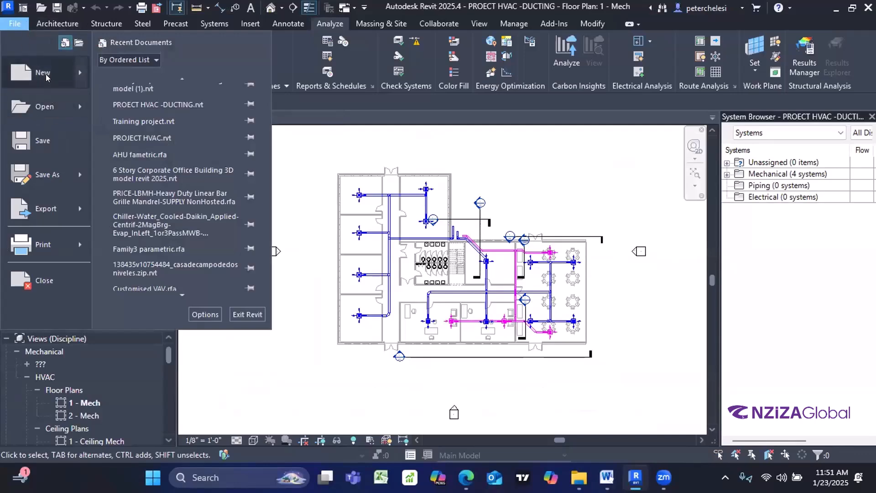
click(45, 103)
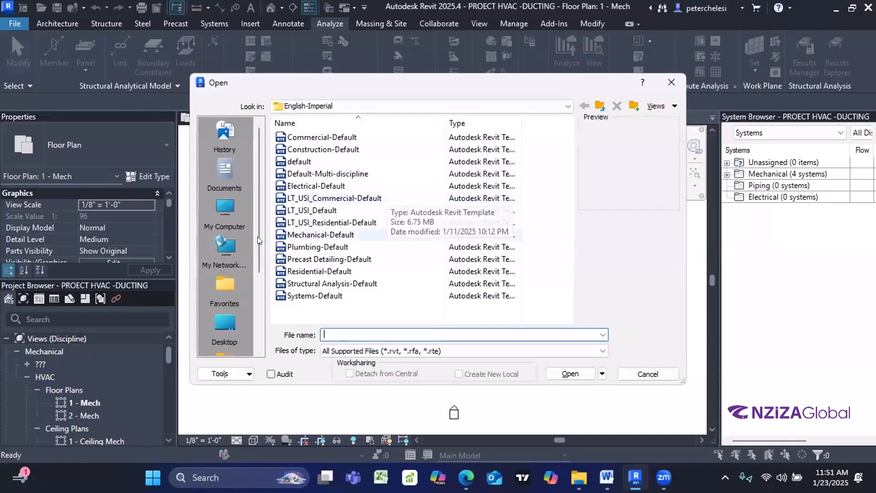
drag(258, 238, 258, 302)
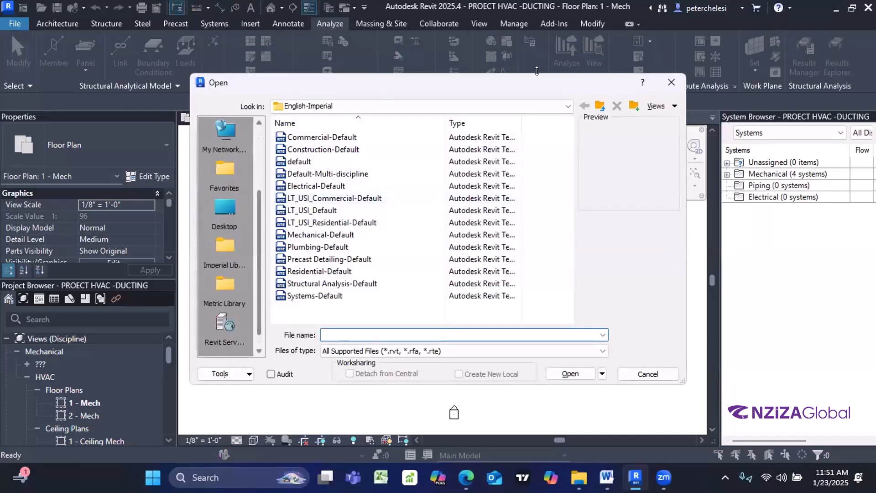
click(568, 106)
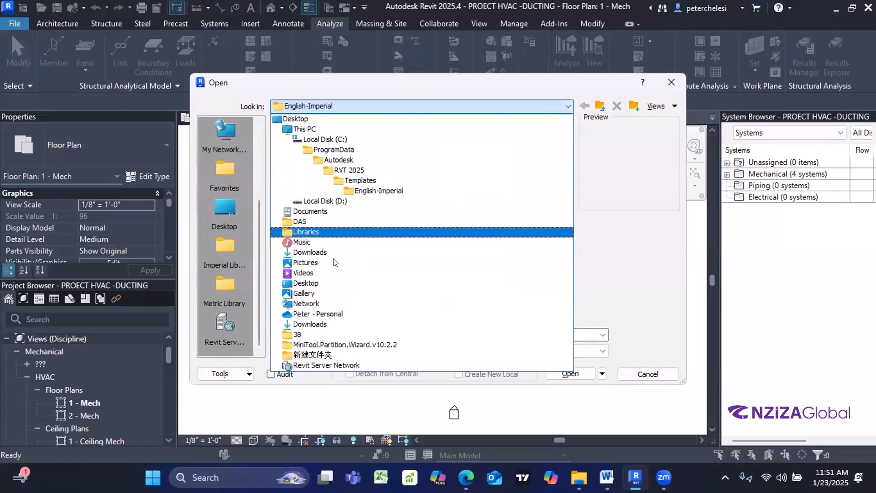
click(326, 253)
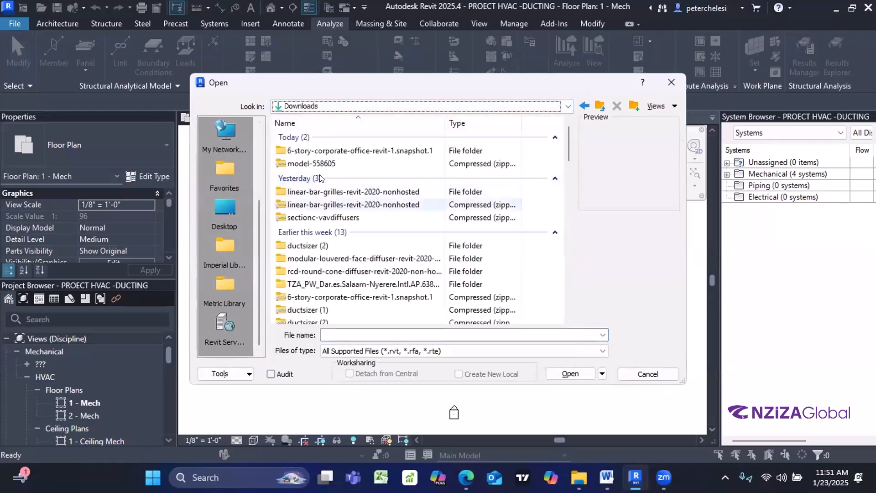
double_click(321, 152)
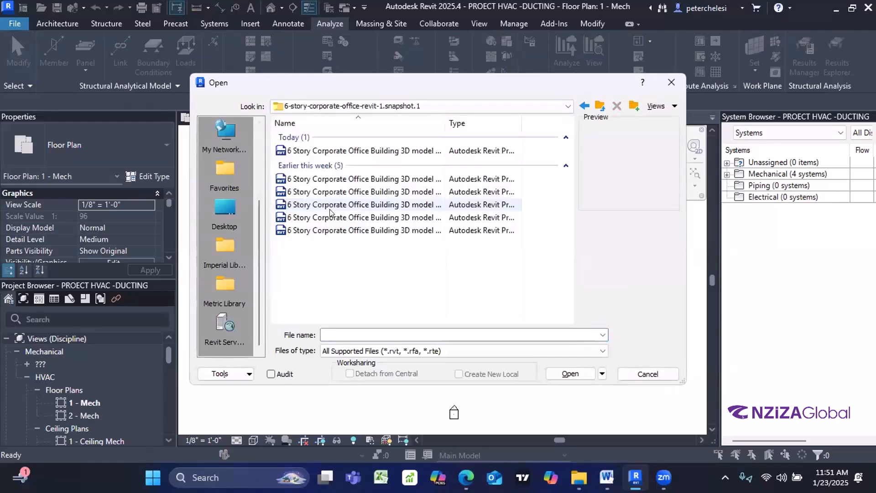
click(393, 152)
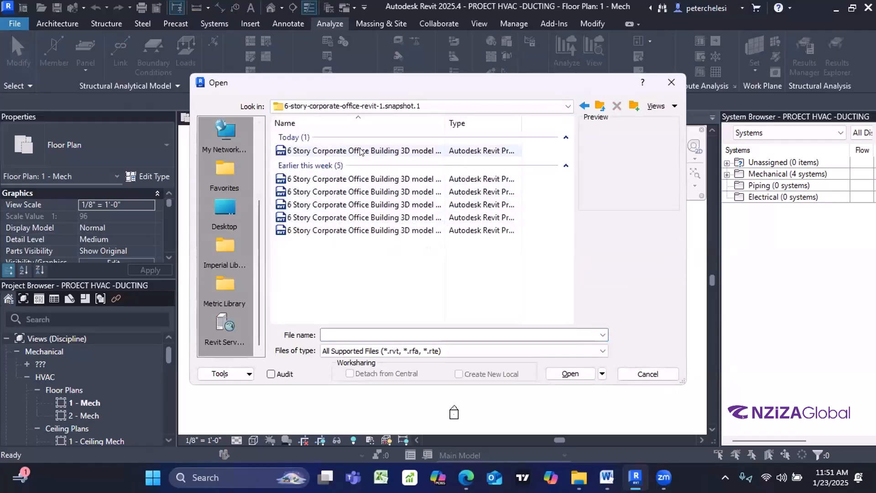
click(569, 373)
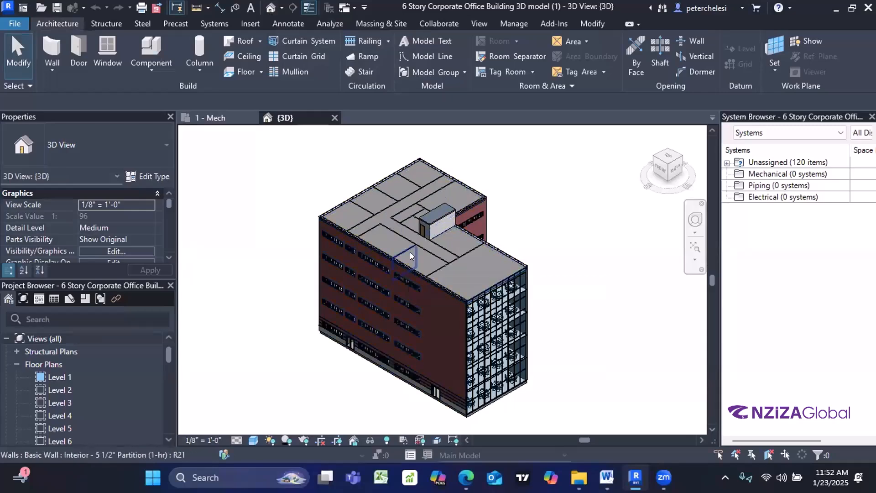
Step: Look over the six-story building in 3D and open the project's Location settings from the energy optimization tools
scroll(411, 256, down, 2)
scroll(375, 323, up, 2)
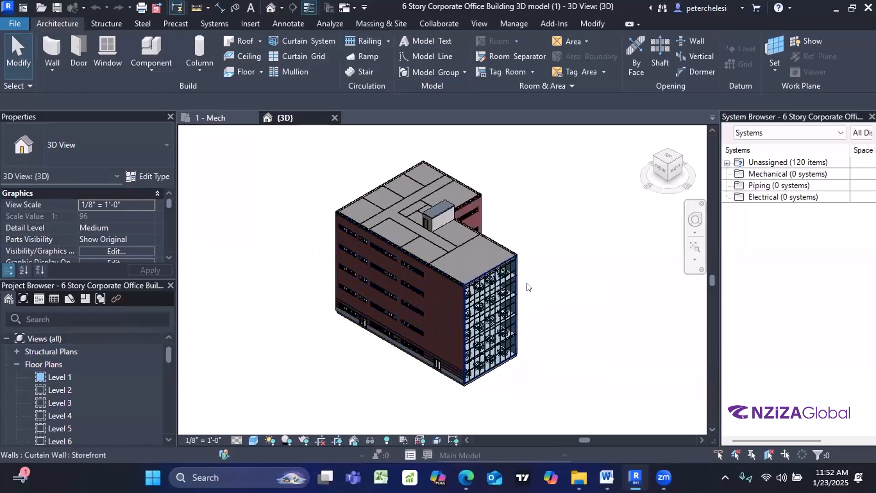
middle_drag(552, 269, 537, 255)
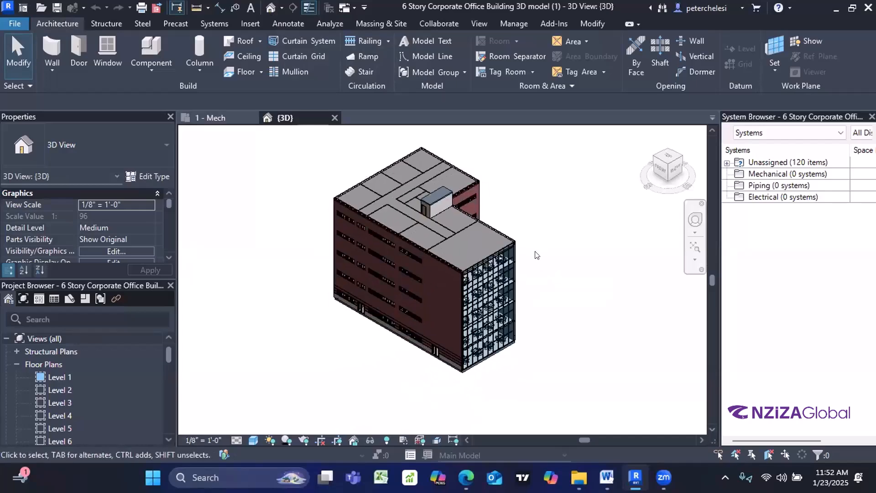
click(320, 24)
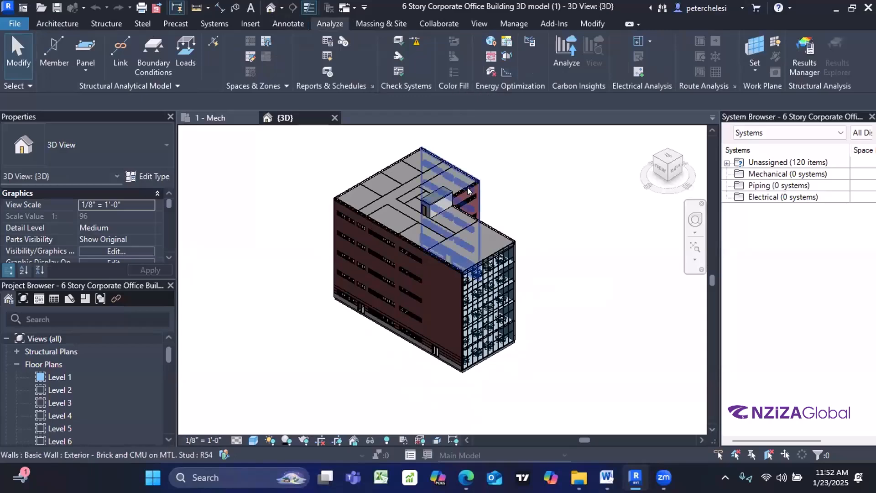
scroll(473, 179, up, 2)
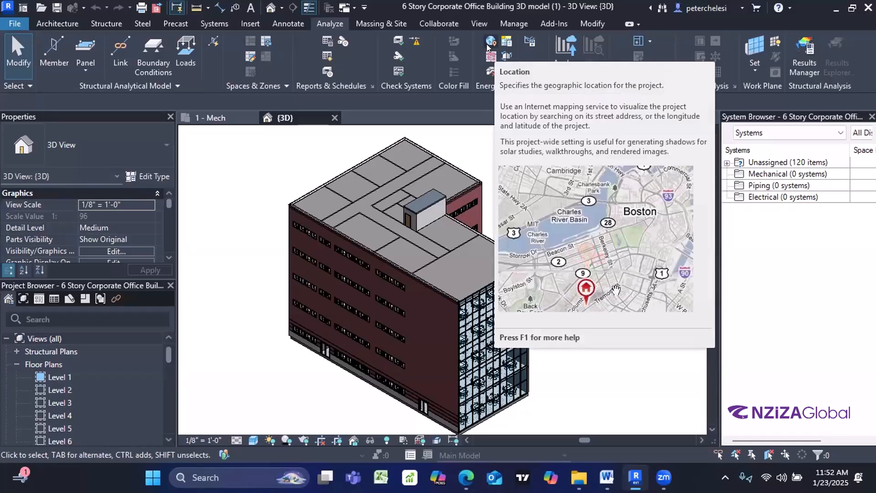
click(491, 43)
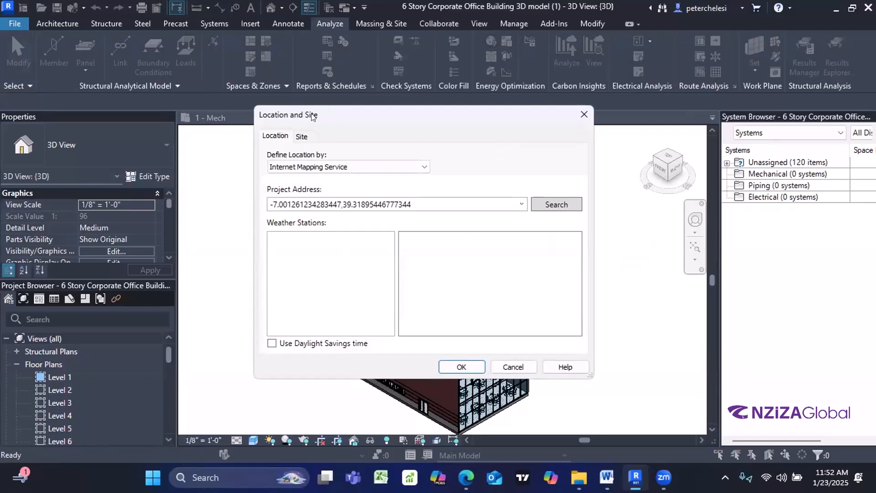
Step: Move the project location pin on the map westward within Tanzania's Pwani Region, to about -7.048, 38.656
drag(293, 118, 325, 119)
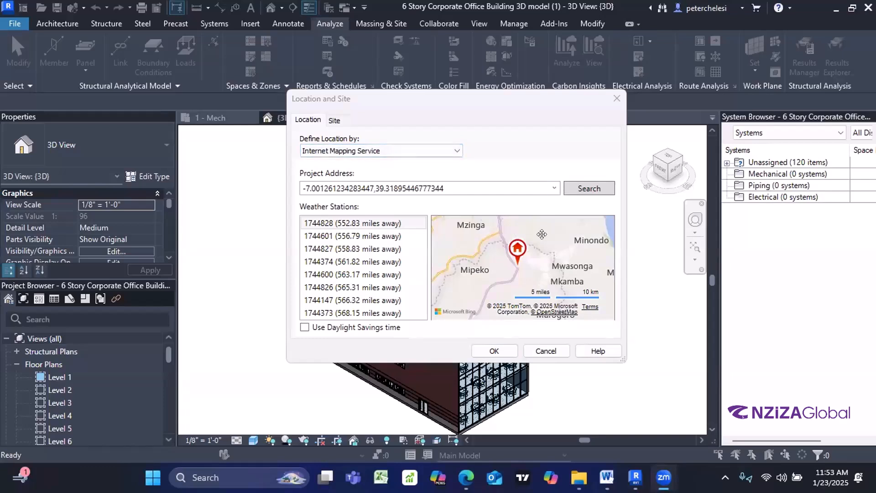
scroll(516, 253, up, 2)
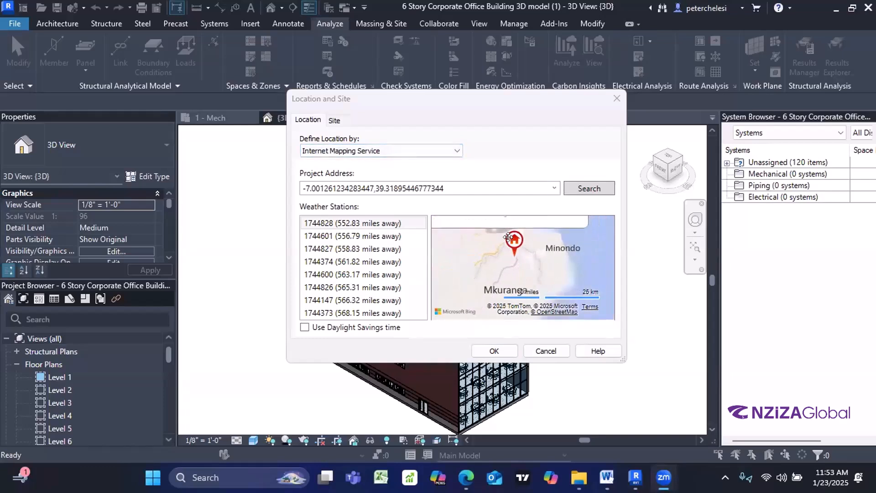
scroll(509, 251, down, 5)
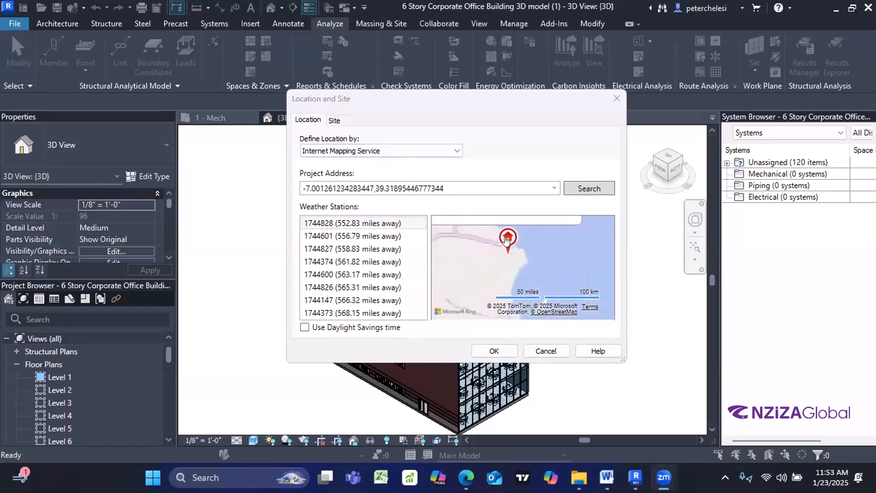
scroll(508, 236, up, 2)
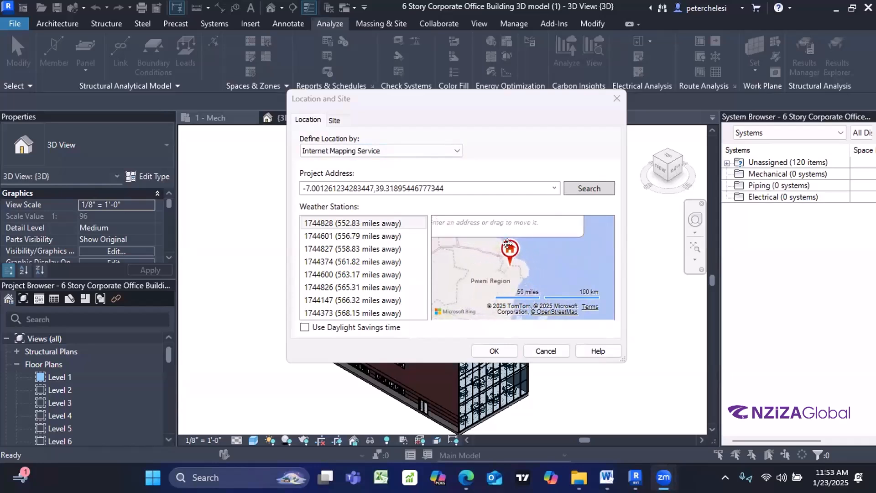
scroll(507, 241, down, 1)
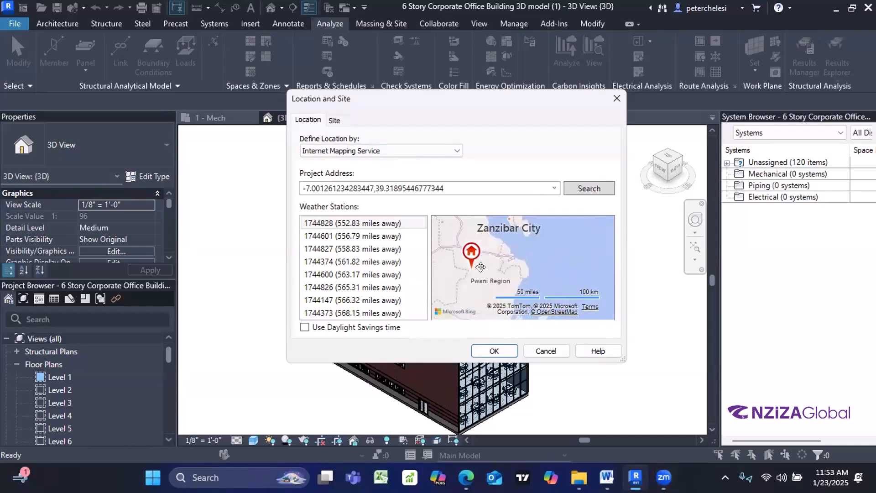
Step: Examine the project pin and nearby weather station on the map, from Tanzania and its cities out to the whole African continent
scroll(481, 267, down, 4)
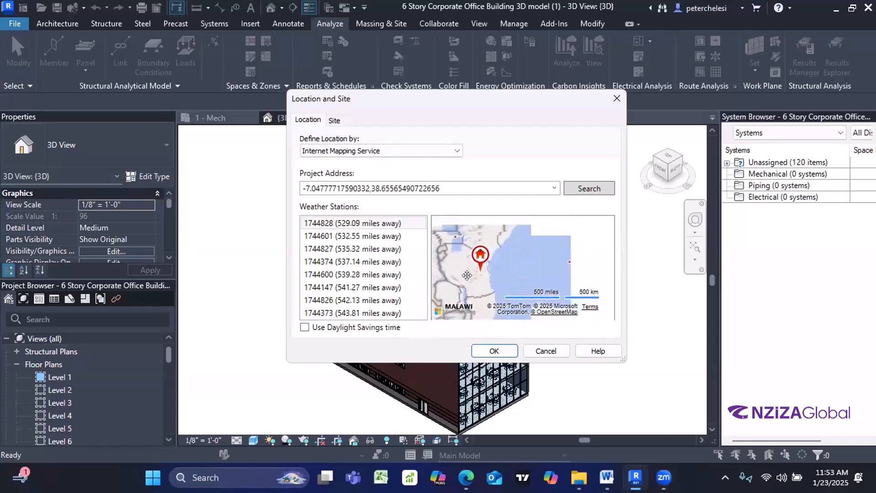
scroll(467, 275, up, 1)
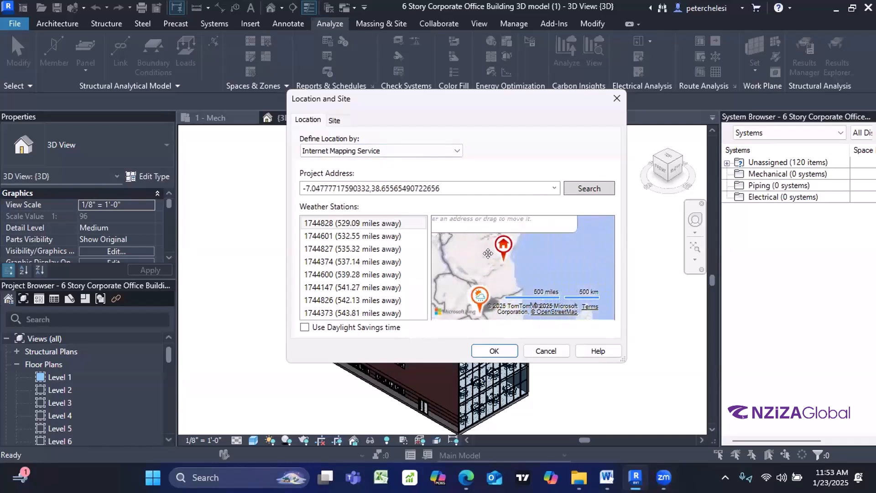
scroll(495, 269, up, 3)
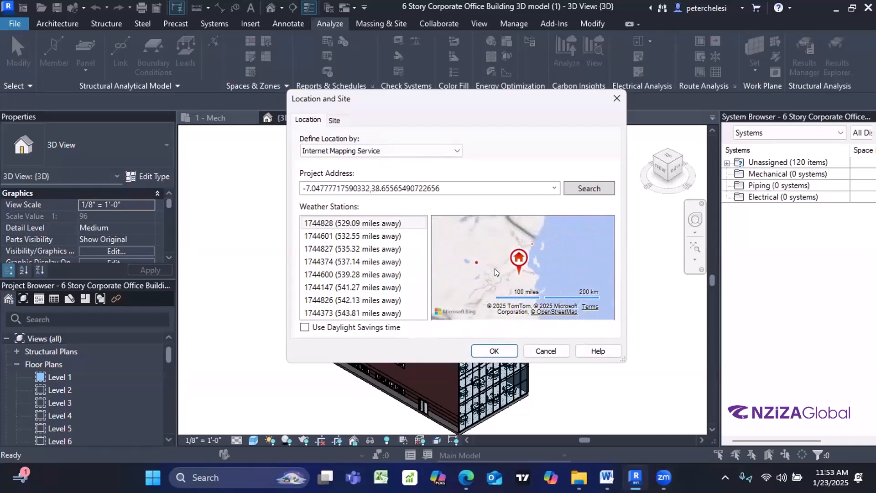
scroll(495, 268, down, 1)
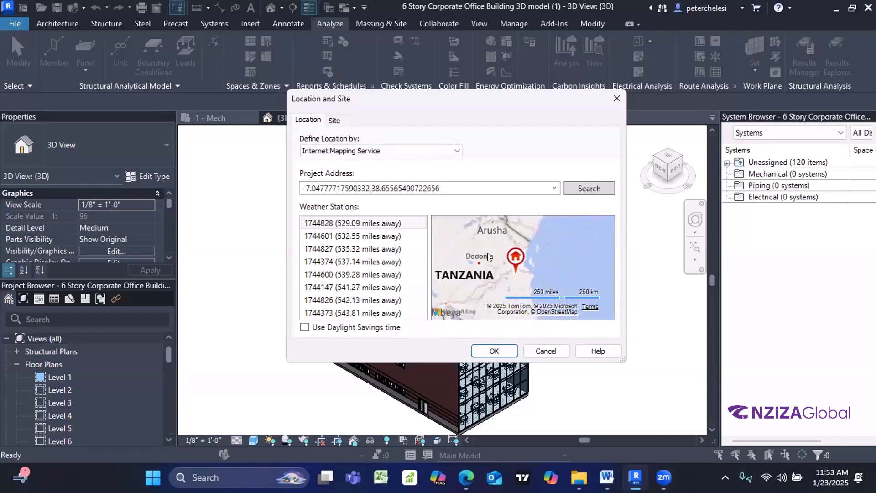
scroll(488, 254, up, 2)
scroll(518, 272, down, 2)
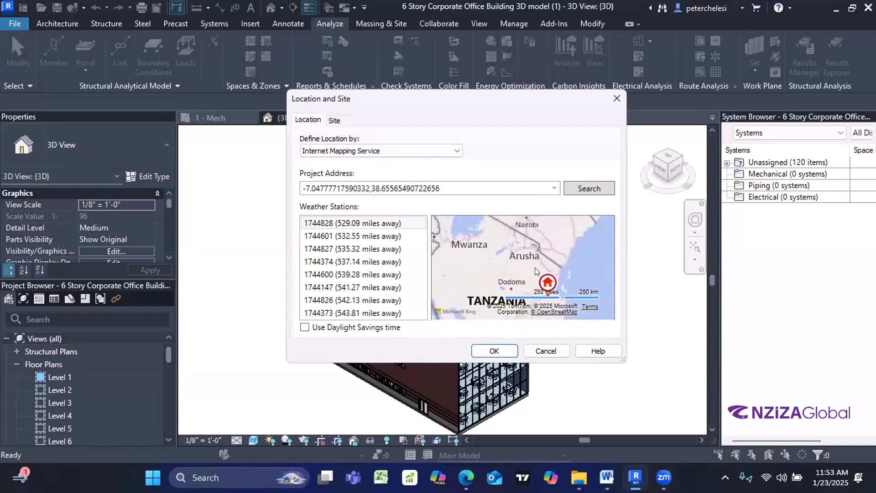
mouse_move(535, 271)
mouse_down()
mouse_move(508, 247)
mouse_move(548, 244)
mouse_move(537, 262)
mouse_up()
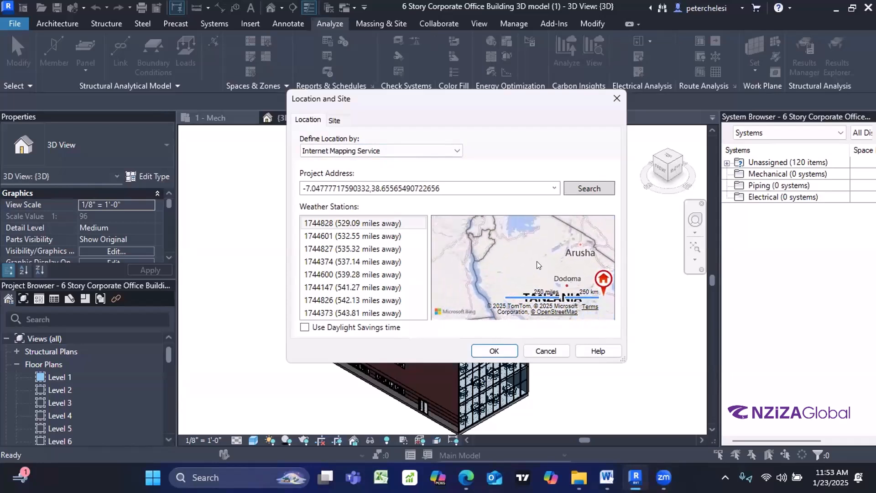
scroll(532, 255, down, 3)
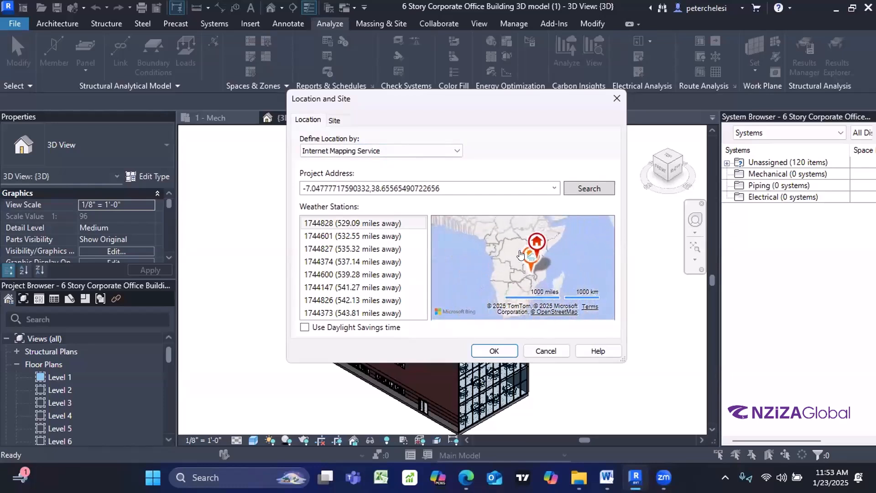
scroll(520, 254, down, 2)
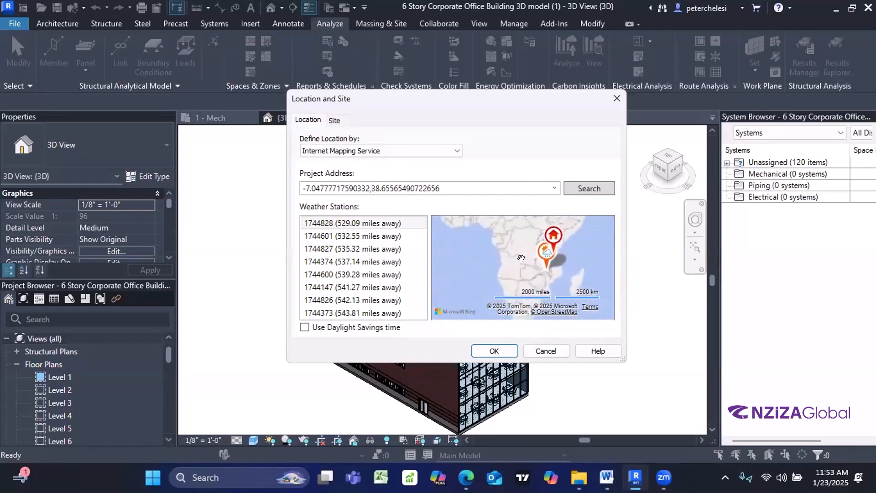
scroll(521, 259, down, 2)
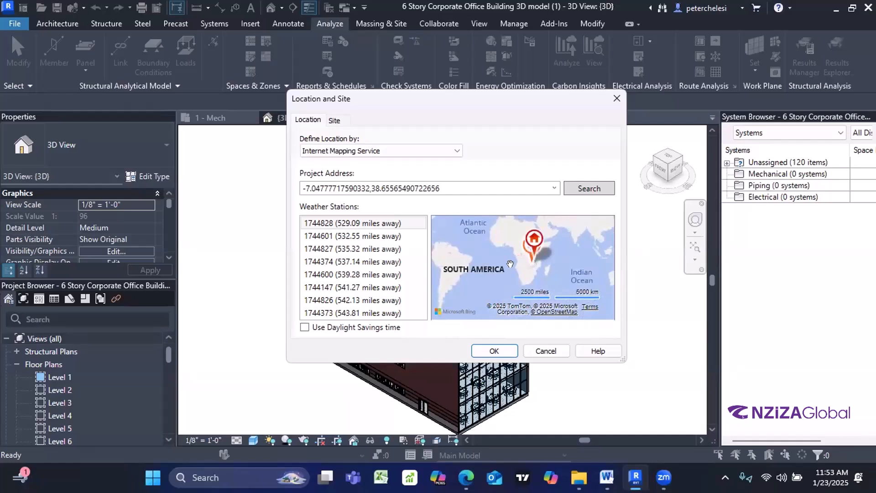
Step: Examine the world map from Africa across the other continents, including Antarctica, and return to the project pin and weather station in East Africa
drag(471, 277, 526, 328)
drag(512, 251, 556, 276)
mouse_move(435, 264)
mouse_down()
mouse_move(596, 211)
mouse_move(448, 268)
mouse_up()
drag(540, 269, 459, 274)
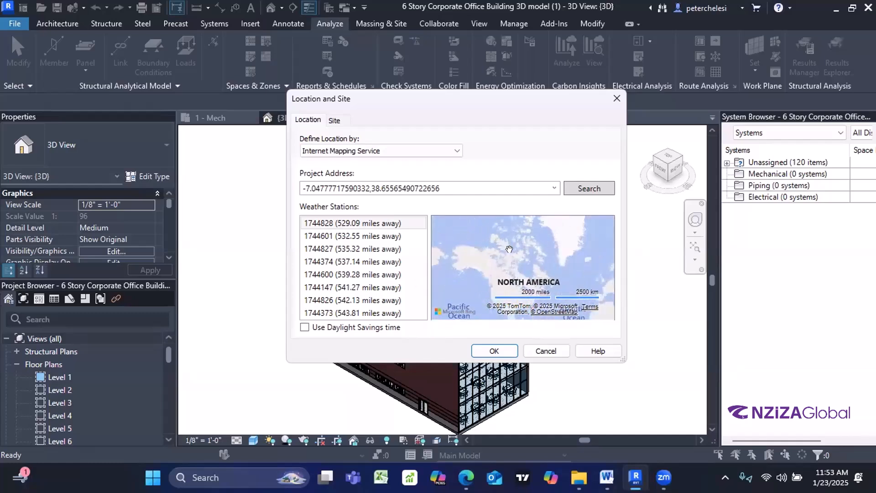
drag(510, 249, 445, 277)
drag(566, 287, 503, 268)
drag(560, 302, 540, 258)
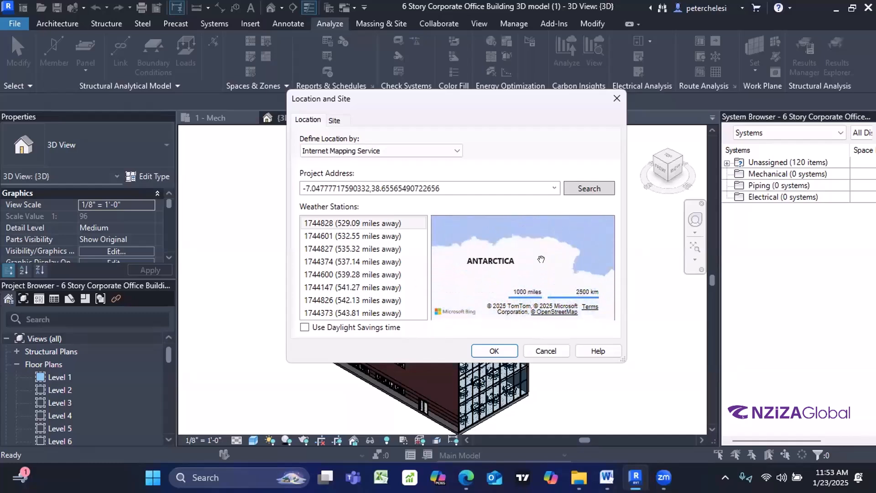
drag(555, 228, 513, 255)
drag(490, 222, 483, 240)
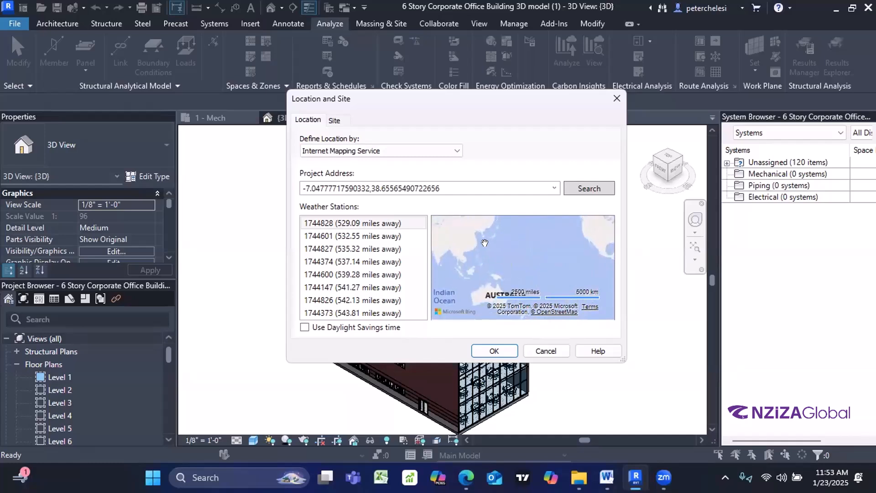
drag(584, 226, 470, 244)
drag(605, 307, 506, 256)
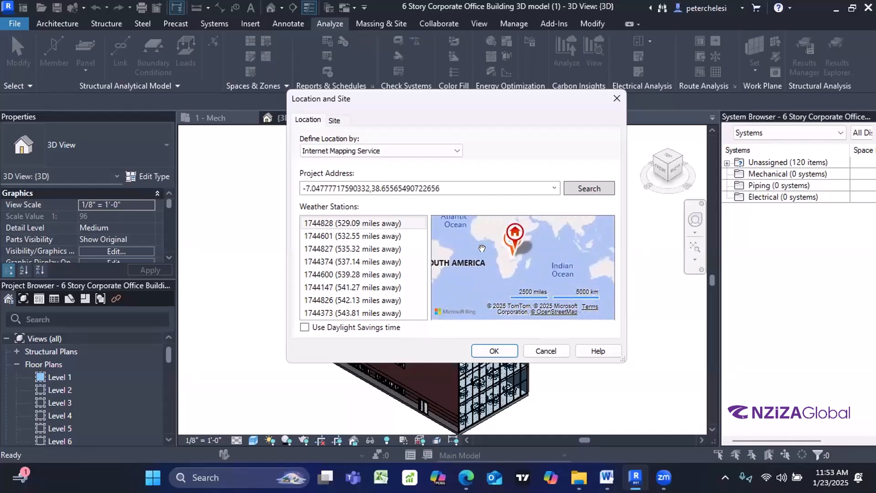
scroll(508, 252, up, 1)
scroll(523, 261, up, 2)
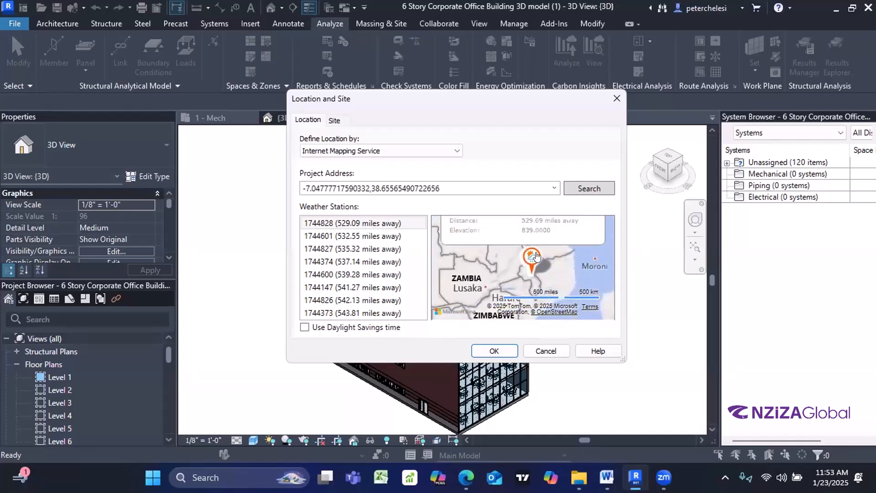
scroll(536, 263, up, 2)
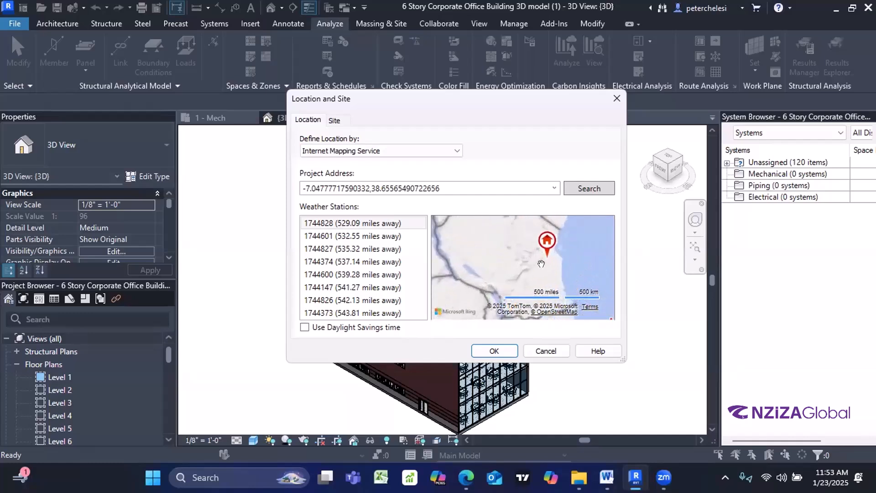
Step: Move the project pin to about -8.972, 39.086, west to about -6.826, 27.740, and back into Tanzania at about -6.215, 38.111
drag(542, 257, 510, 246)
scroll(525, 247, down, 1)
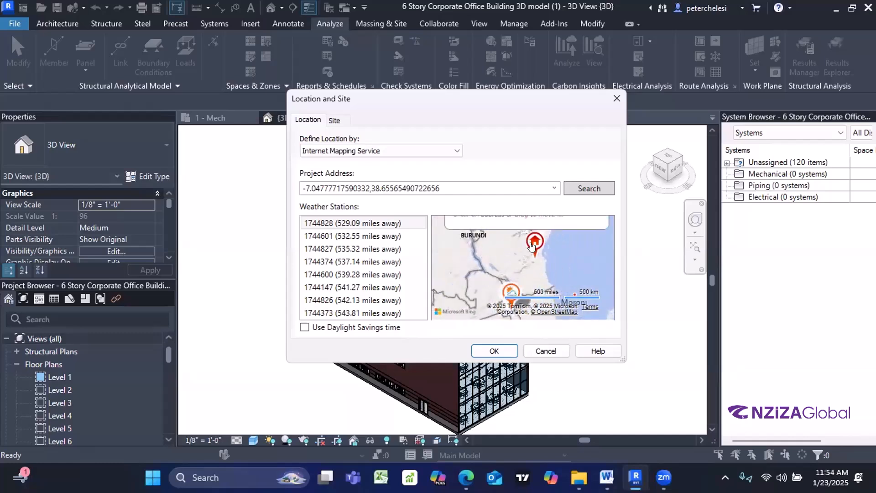
drag(534, 245, 559, 268)
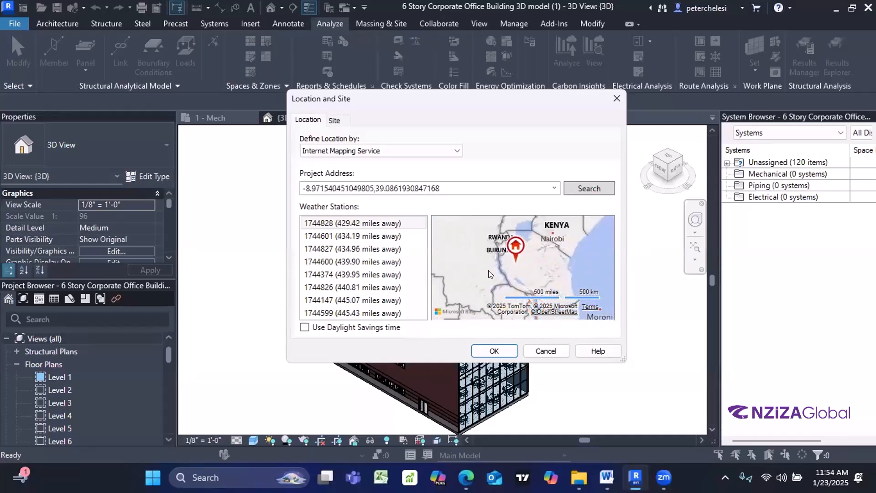
drag(489, 274, 487, 276)
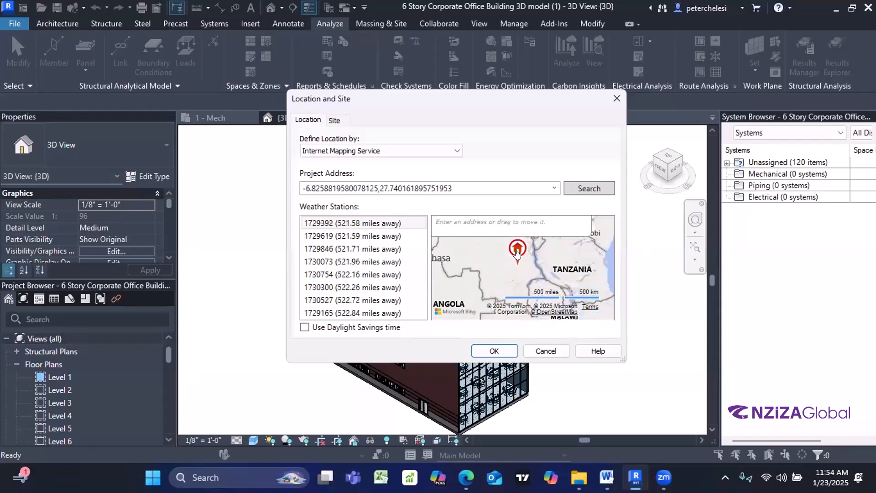
mouse_move(527, 254)
mouse_down()
mouse_move(582, 265)
mouse_move(530, 259)
mouse_move(536, 268)
mouse_up()
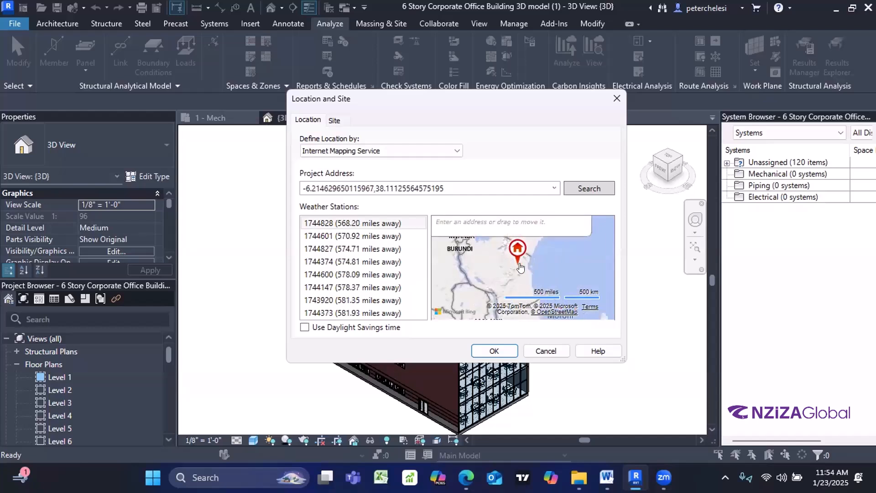
Step: Move the project pin southeast toward Dar es Salaam, to about -6.792, 38.938 near Kibaha
scroll(518, 264, up, 4)
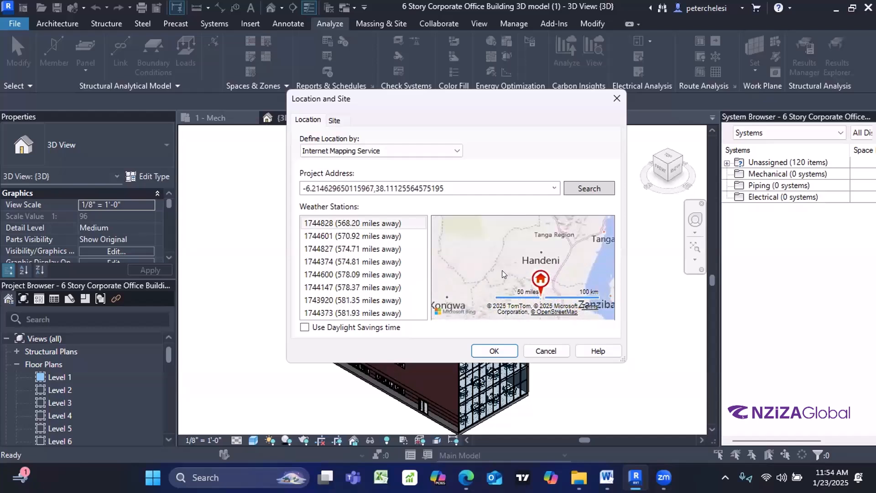
drag(461, 235, 445, 258)
drag(551, 276, 551, 229)
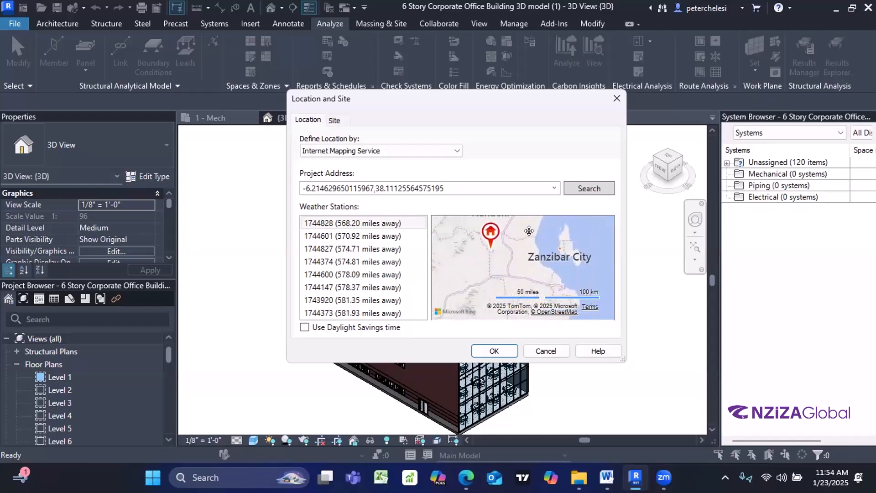
drag(491, 238, 519, 269)
scroll(498, 245, down, 1)
scroll(477, 234, up, 1)
scroll(499, 239, up, 1)
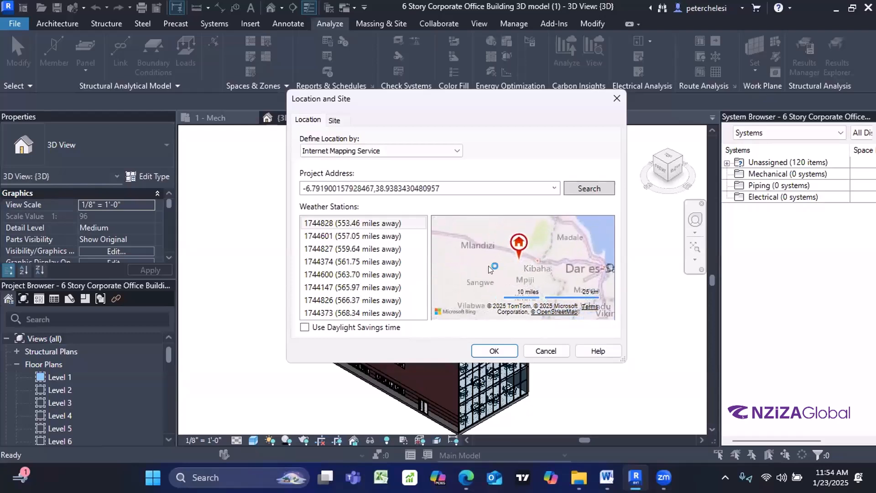
Step: Move the project pin to about -6.868, 39.209 and on to about -6.842, 39.236 in Dar es Salaam, dismissing the climate server error
scroll(488, 266, up, 1)
drag(489, 224, 516, 273)
scroll(513, 267, up, 1)
scroll(513, 267, up, 1)
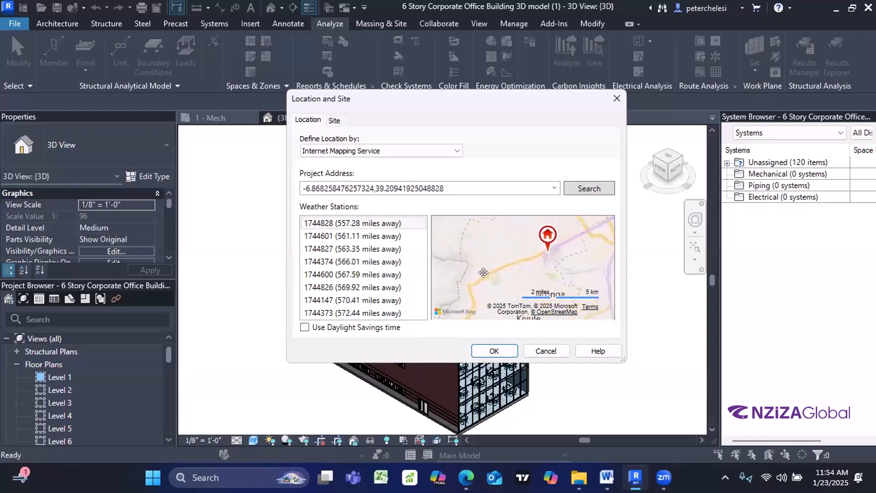
drag(541, 245, 527, 257)
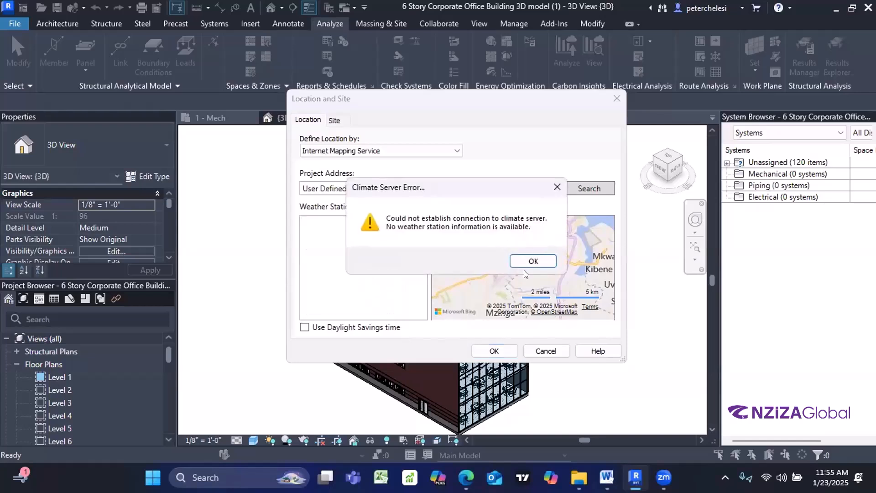
click(535, 262)
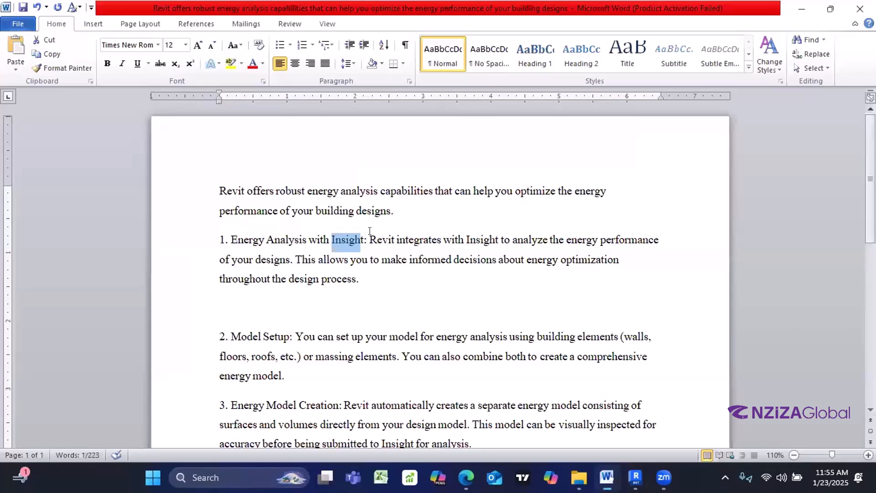
drag(355, 239, 309, 241)
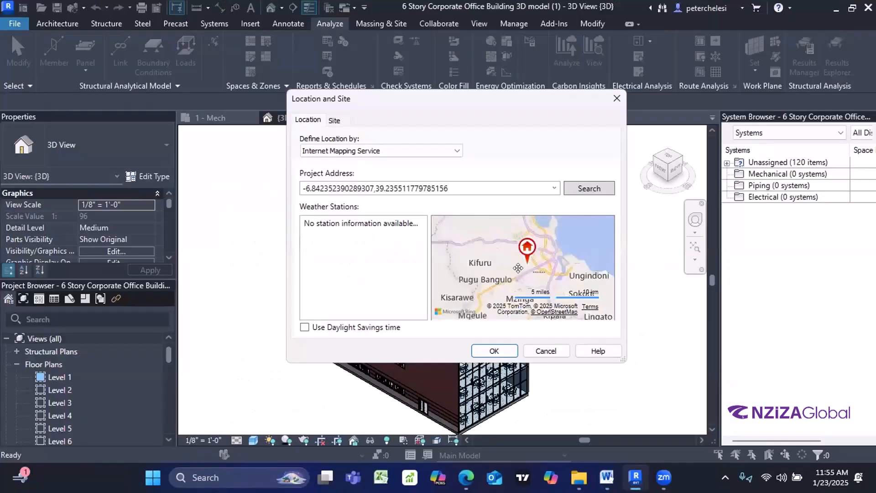
Step: Move the project pin south of Dar es Salaam, to about -6.993, 39.296 near Vikindu
scroll(522, 263, up, 5)
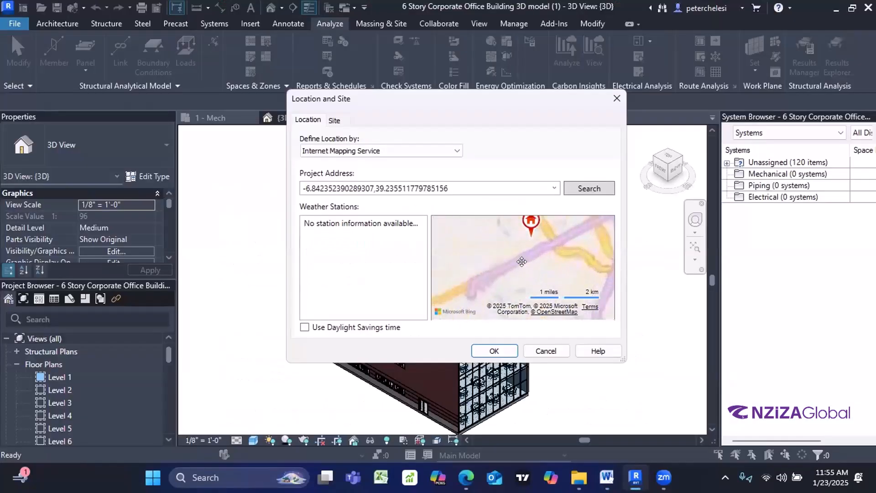
scroll(521, 263, down, 4)
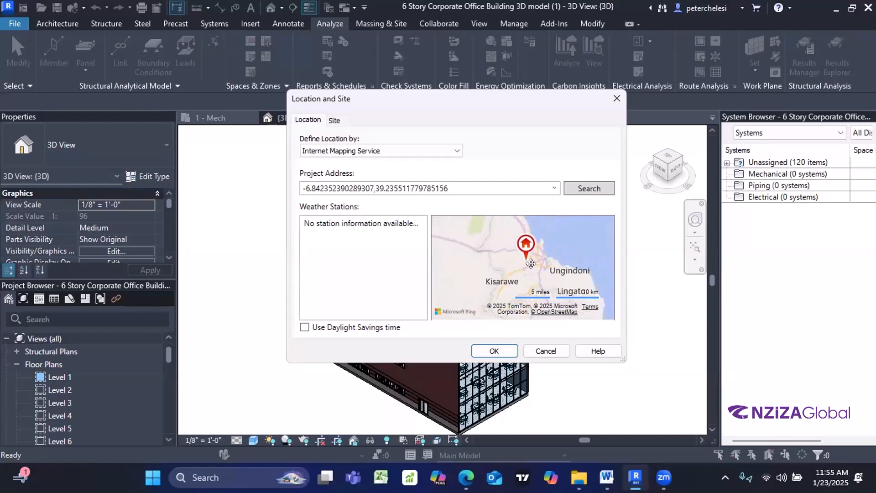
scroll(518, 265, down, 2)
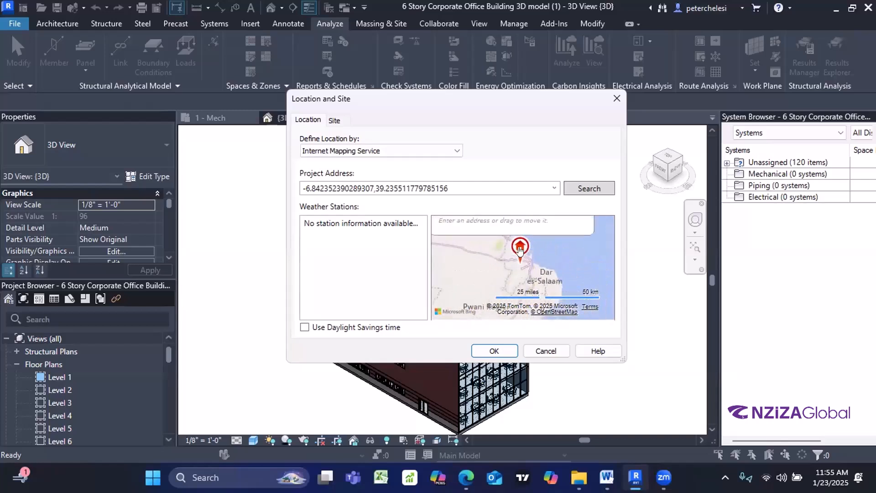
drag(520, 249, 530, 285)
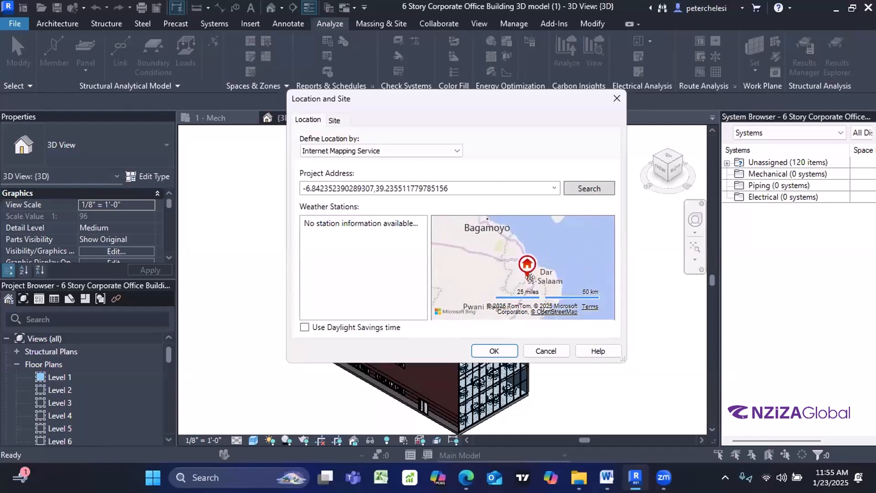
scroll(521, 263, up, 3)
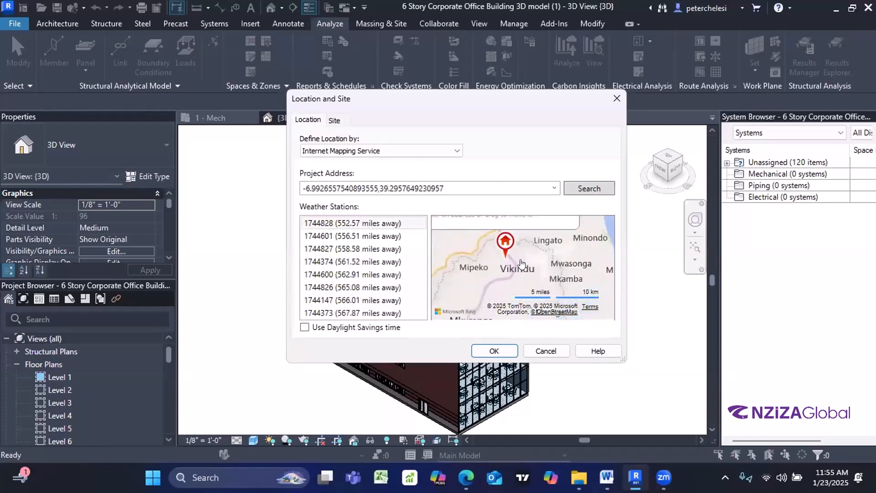
scroll(522, 263, down, 1)
scroll(501, 243, up, 1)
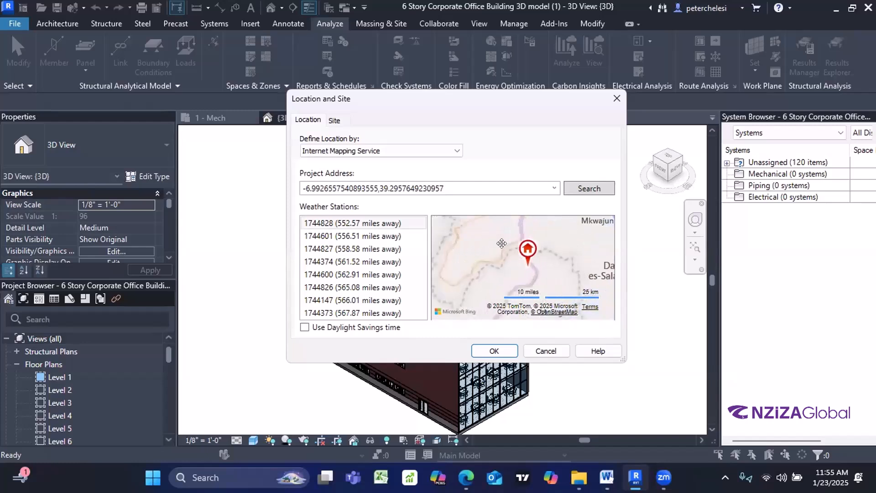
Step: Move the project pin southeast between Vikindu and Mikenge, to about -7.054, 39.457
scroll(501, 243, down, 2)
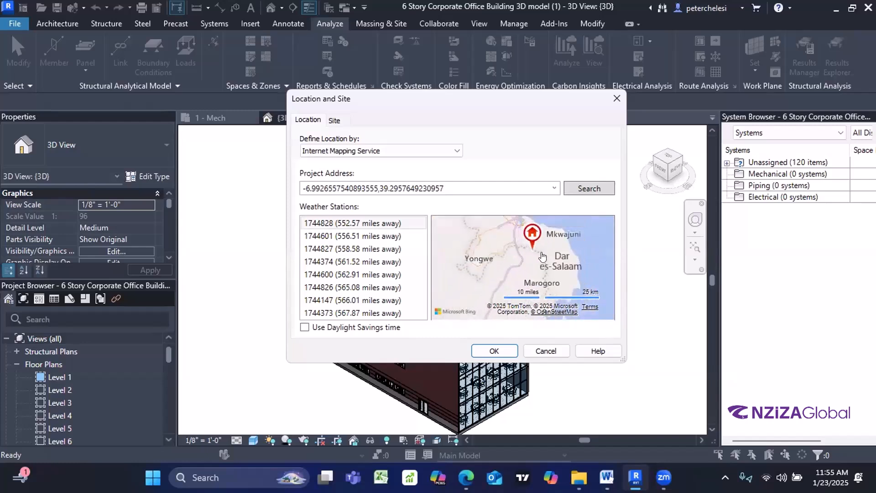
drag(543, 257, 526, 271)
scroll(526, 270, up, 2)
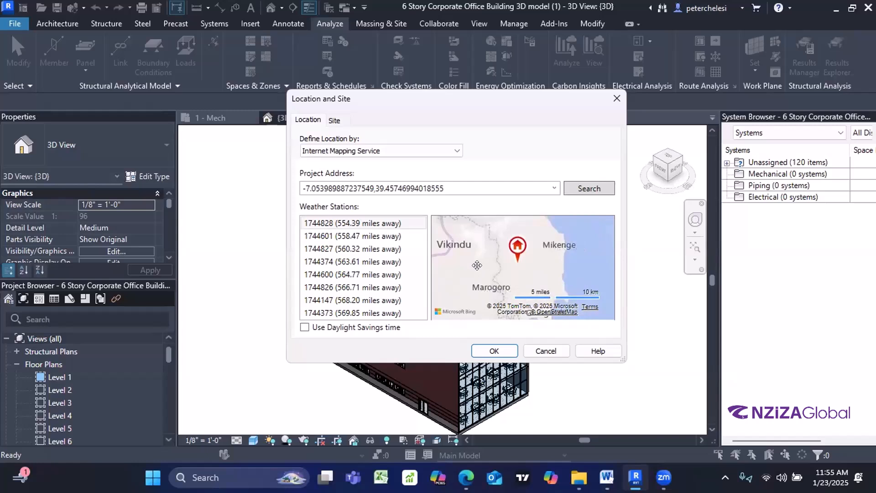
Step: Move the project pin back northwest into Dar es Salaam, to about -6.856, 39.245
drag(490, 273, 534, 286)
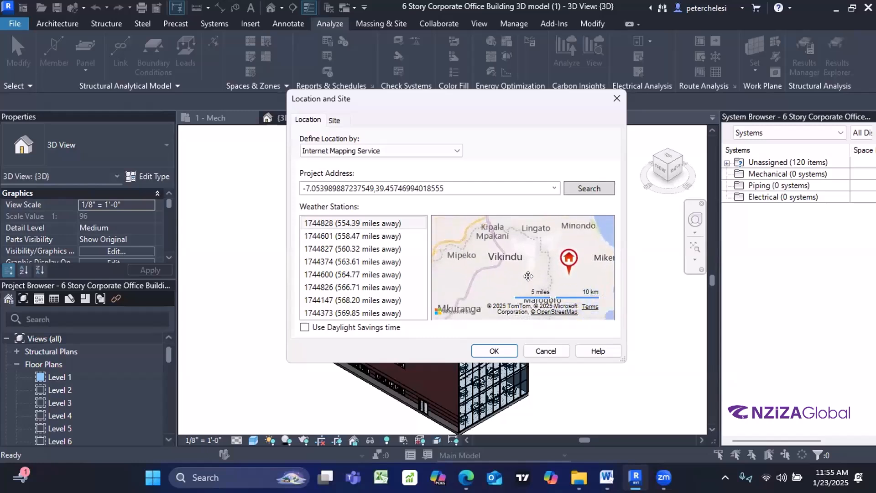
scroll(529, 275, down, 1)
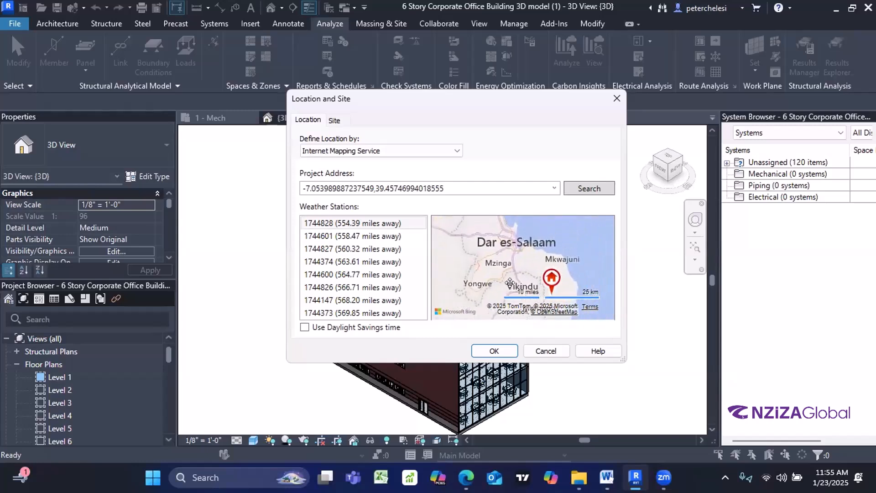
mouse_move(557, 286)
drag(531, 283, 511, 271)
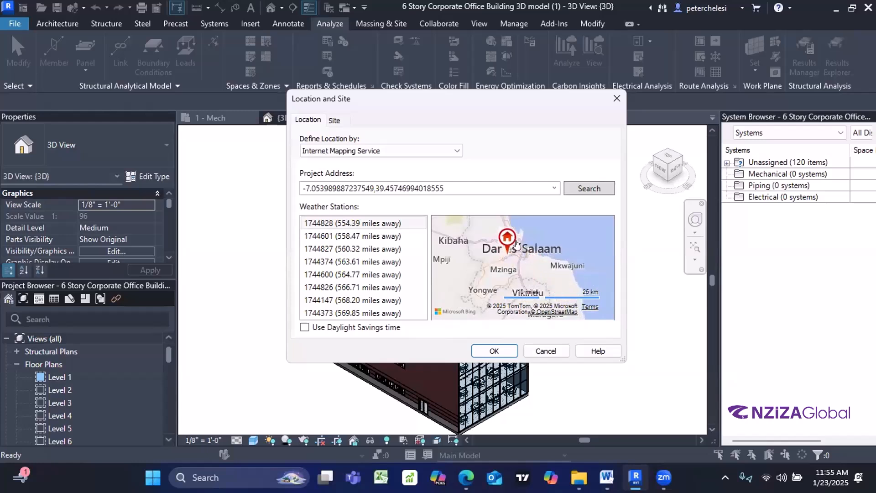
scroll(512, 217, up, 3)
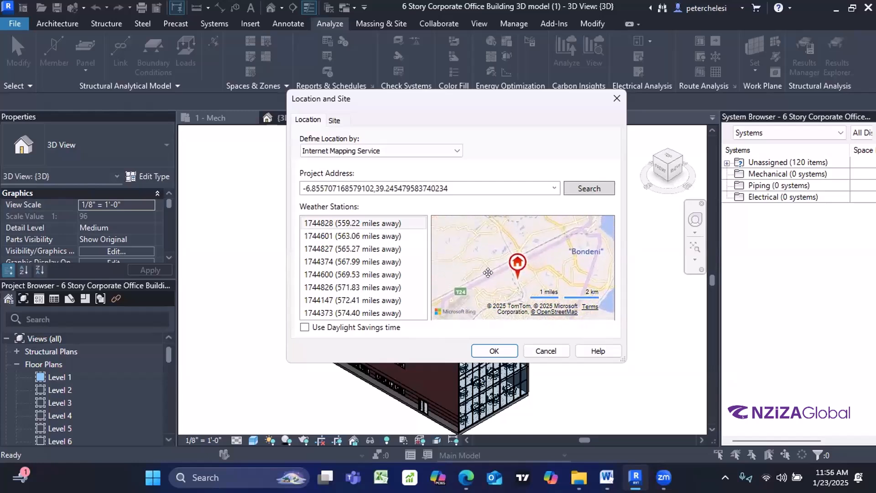
scroll(527, 274, up, 1)
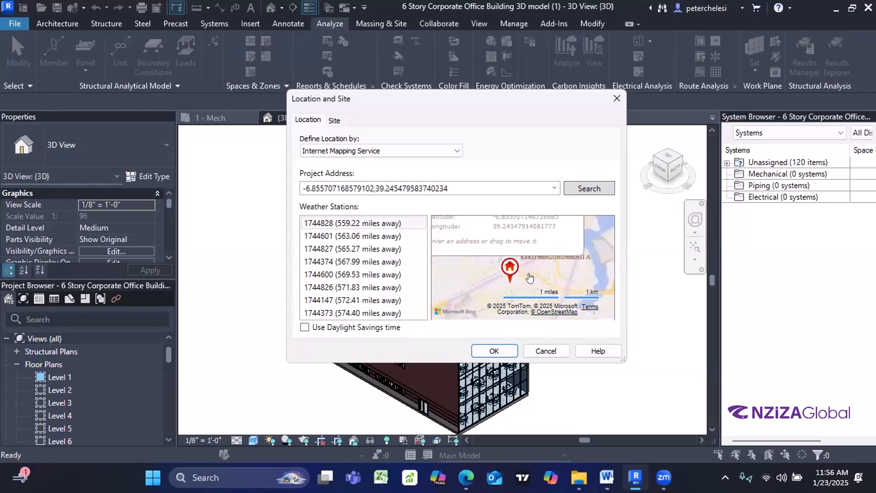
scroll(530, 277, down, 1)
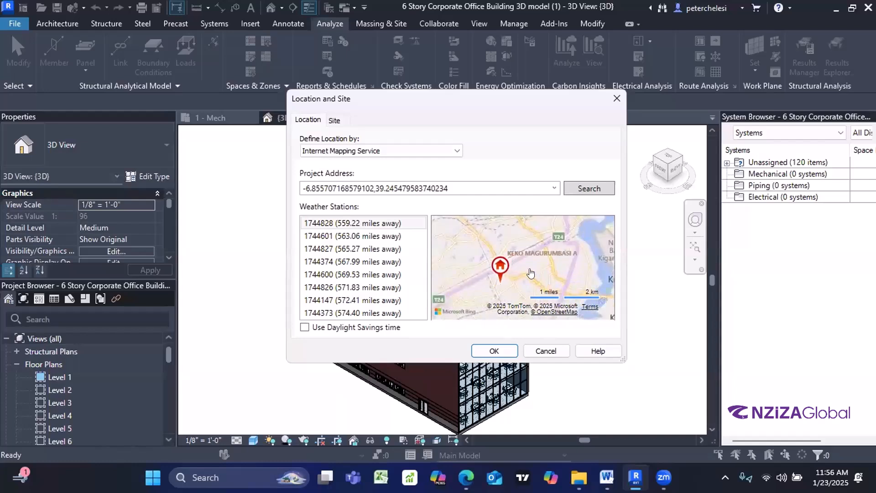
Step: Refine the project pin's position in Dar es Salaam, placing it near Temeke and Kurasini at about -6.842, 39.273
drag(501, 267, 470, 288)
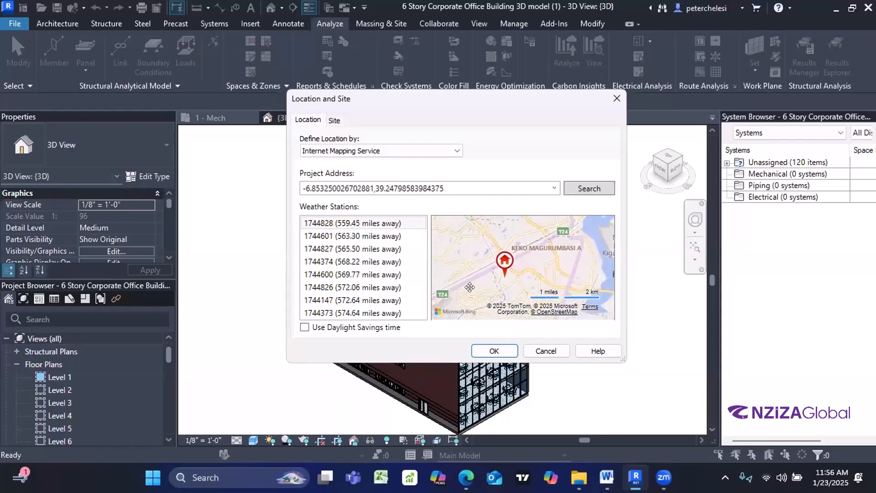
drag(502, 256, 521, 267)
scroll(531, 260, up, 2)
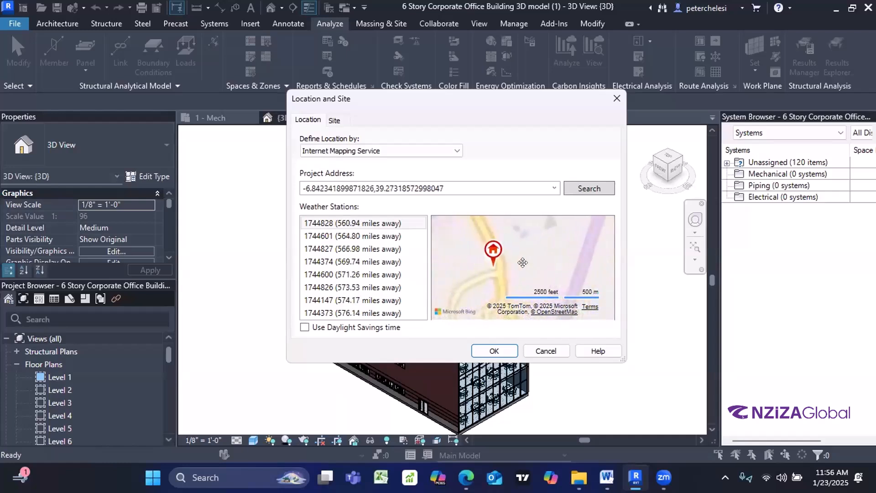
scroll(520, 267, up, 1)
scroll(507, 257, down, 2)
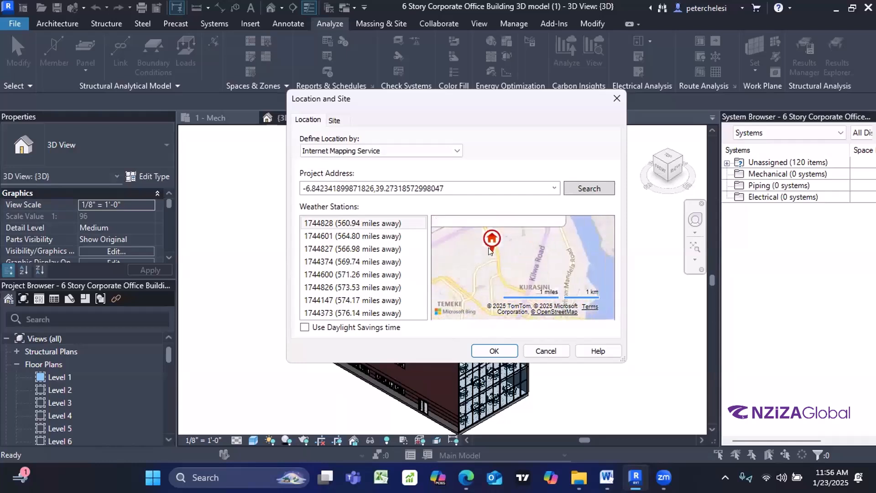
scroll(500, 258, down, 1)
scroll(500, 258, down, 2)
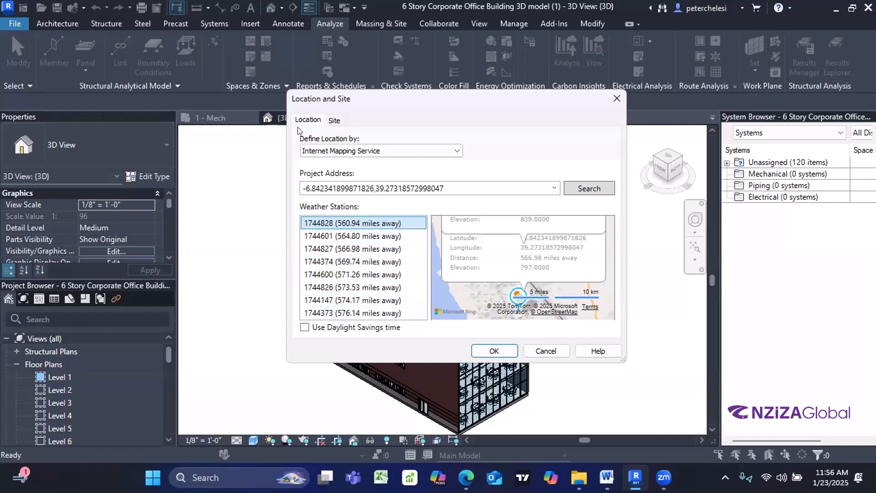
Step: Accept the project location at about -6.842, 39.273 and call up the Create Energy Model command
click(490, 349)
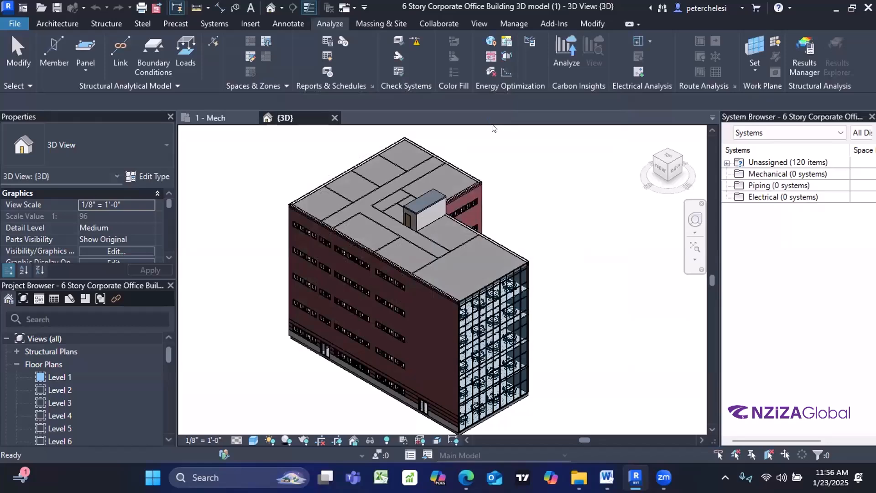
click(490, 72)
click(485, 235)
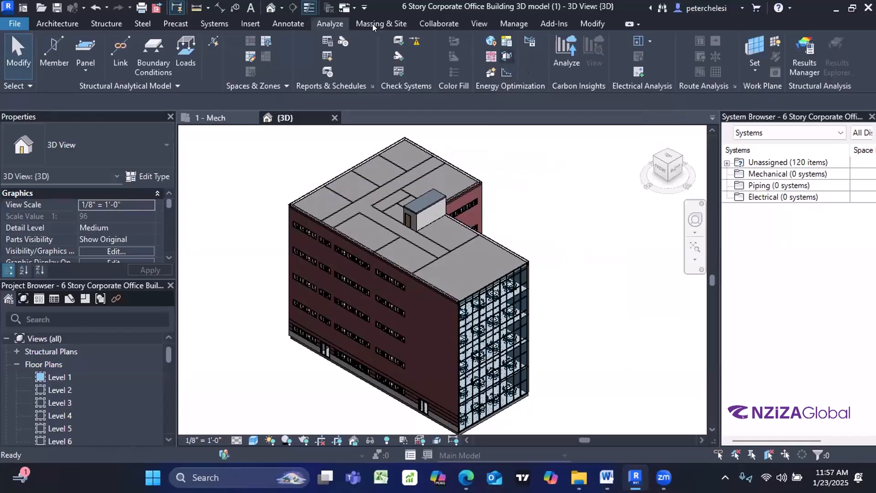
double_click(323, 22)
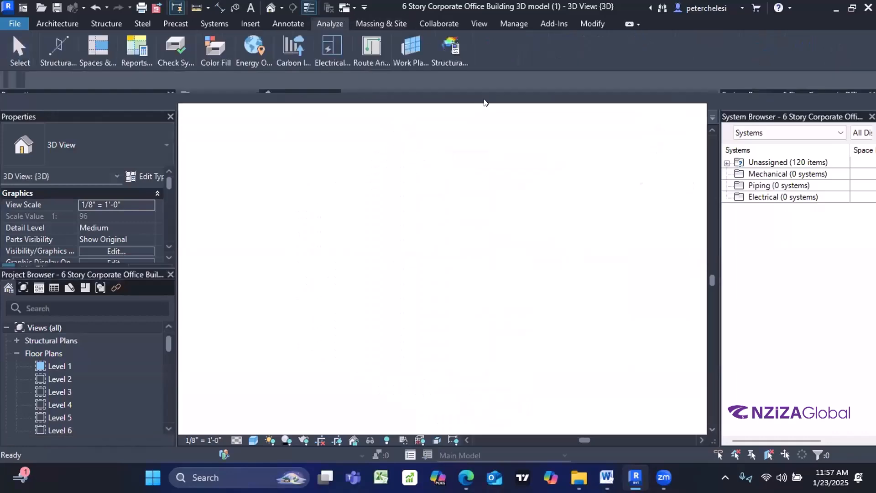
double_click(321, 21)
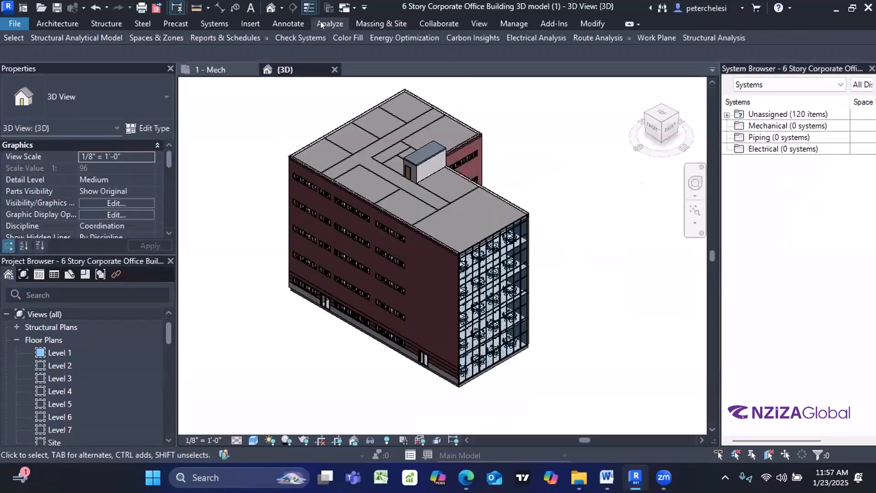
double_click(320, 21)
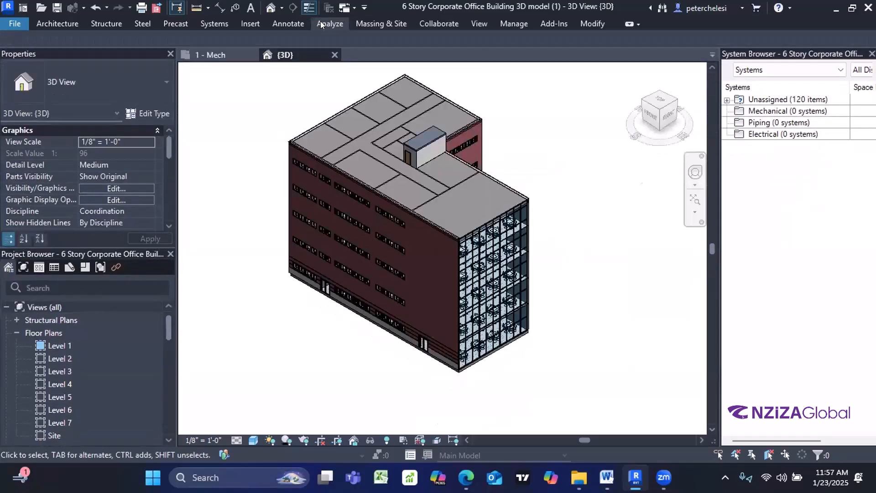
double_click(320, 21)
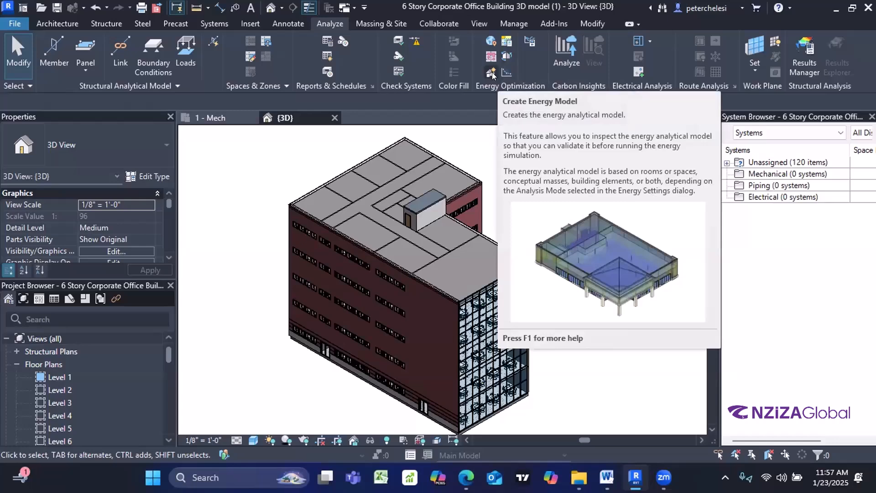
Step: Create the energy analytical model of the office building and inspect its analytical spaces in 3D
click(491, 72)
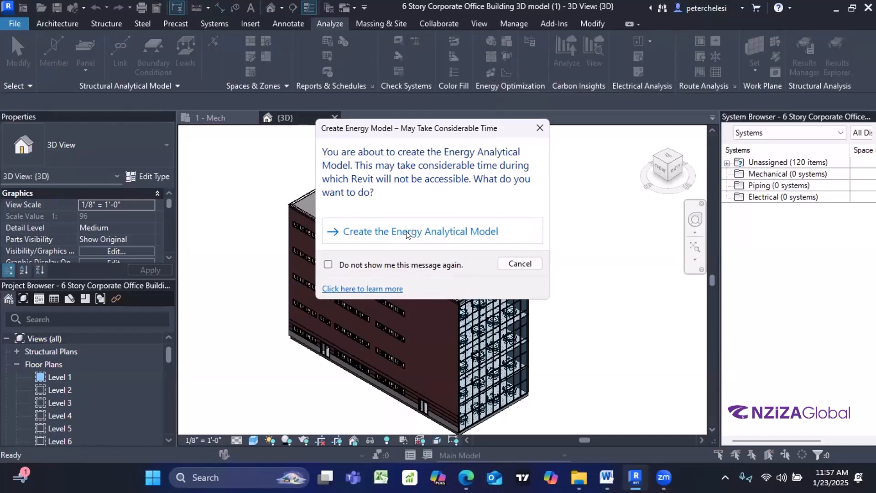
click(447, 233)
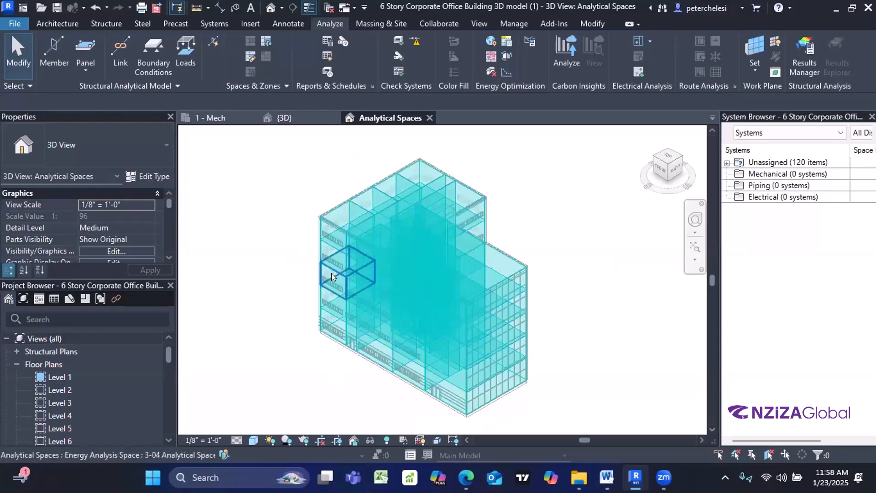
scroll(350, 297, down, 1)
scroll(350, 296, up, 3)
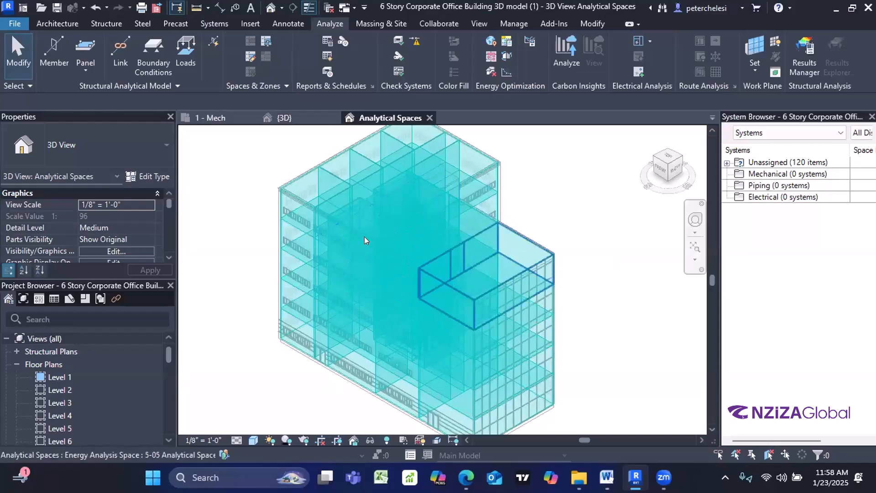
scroll(393, 312, down, 3)
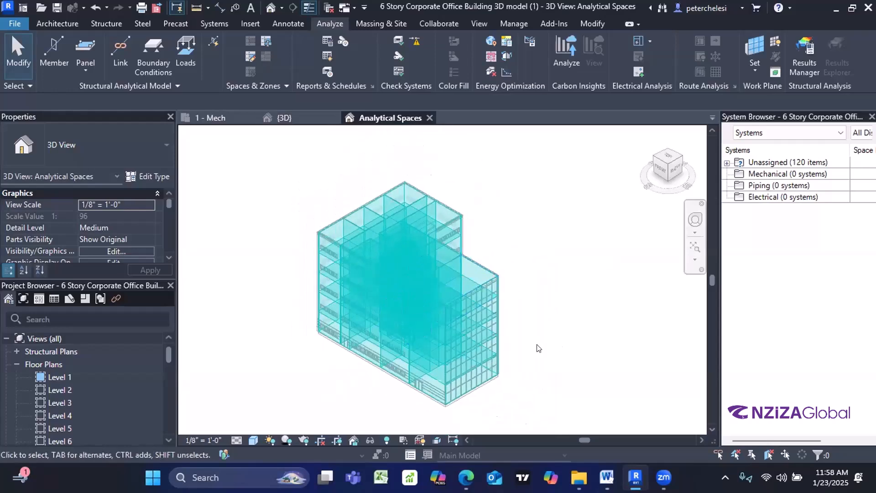
middle_drag(536, 348, 566, 305)
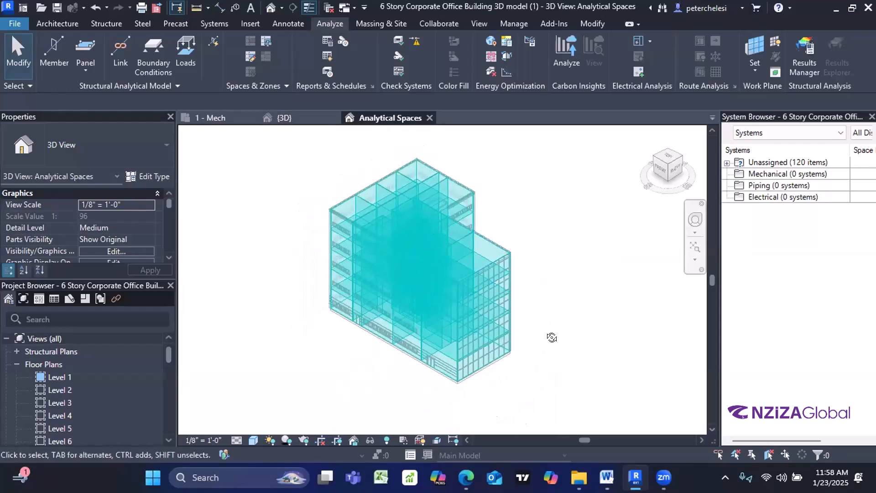
shift+middle_drag(552, 338, 423, 305)
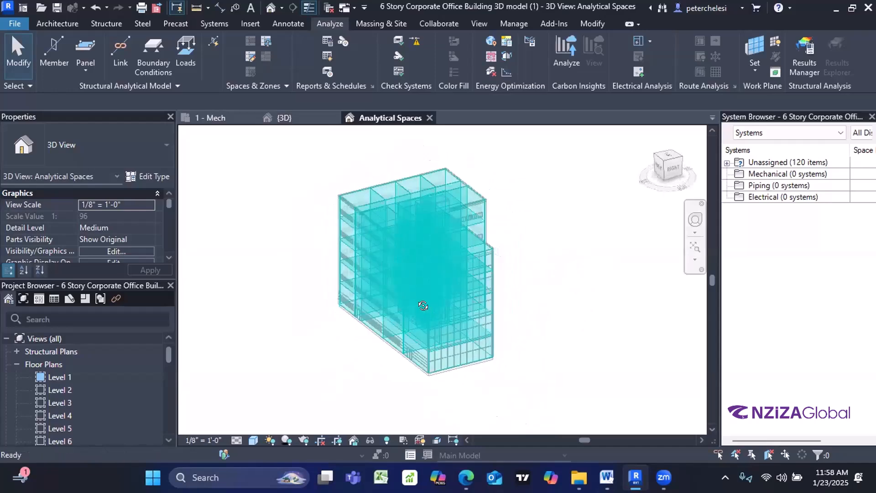
scroll(423, 305, down, 1)
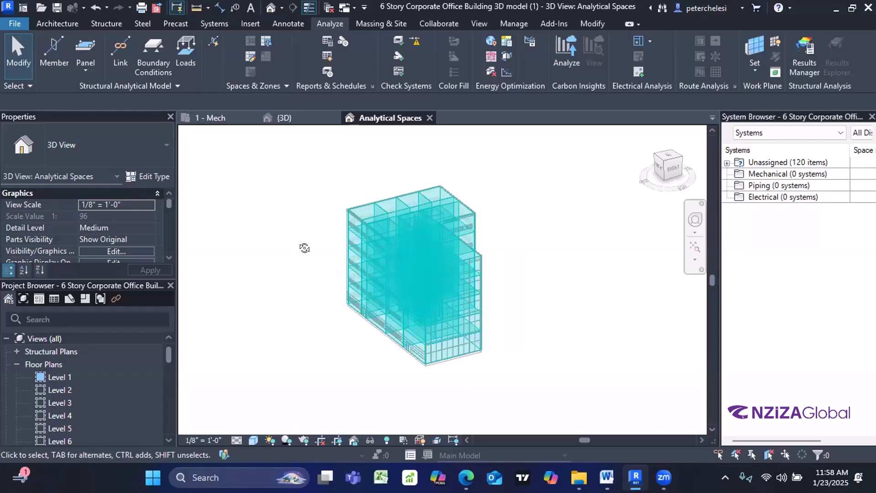
Step: Open the Visibility/Graphic Overrides of the Analytical Spaces view and review which model categories are shown, down to Walls and Windows
click(169, 258)
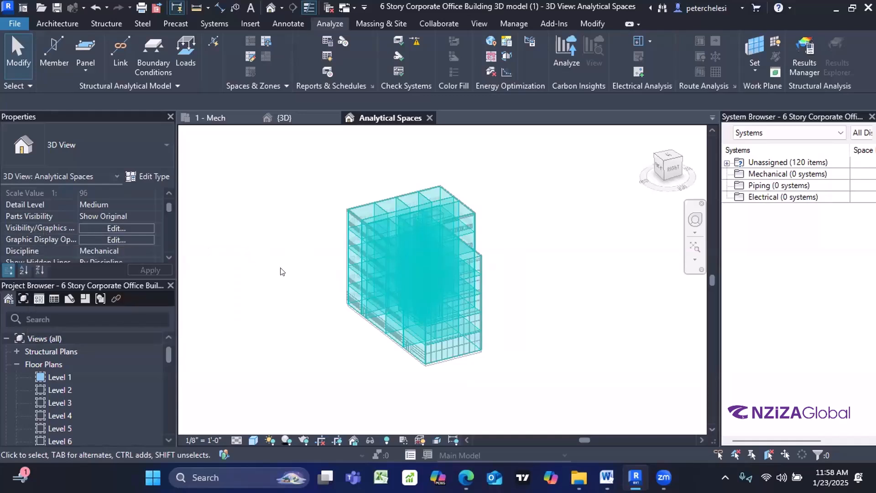
scroll(280, 271, up, 1)
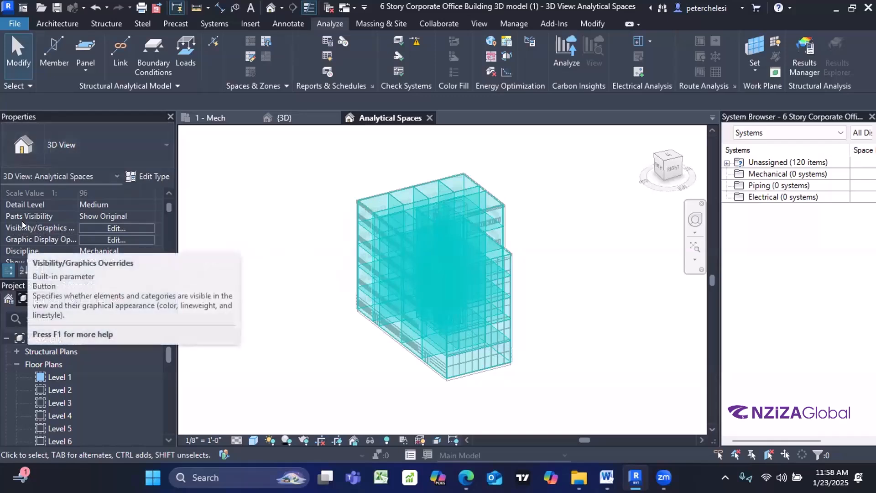
click(108, 228)
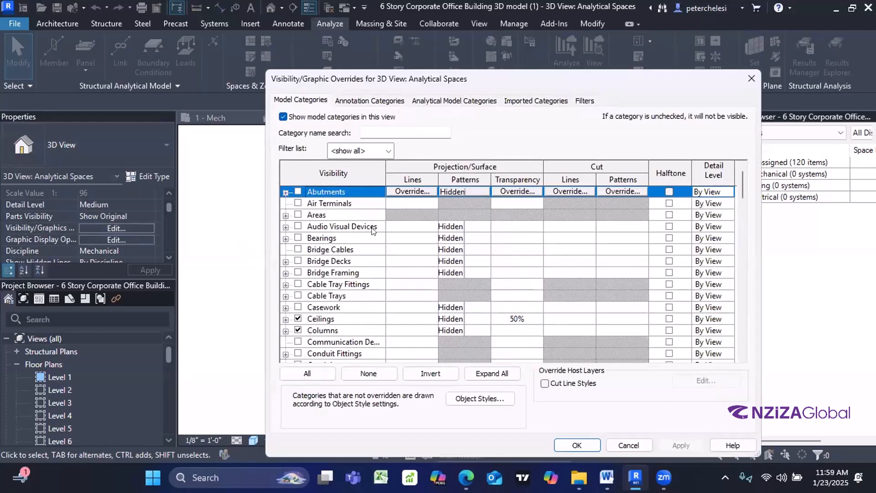
scroll(372, 231, down, 3)
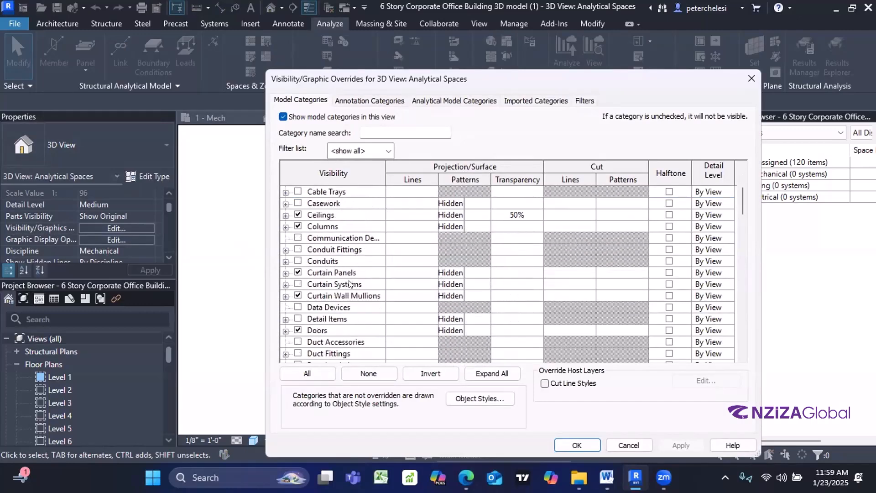
scroll(350, 284, down, 1)
scroll(343, 273, up, 1)
scroll(336, 264, down, 2)
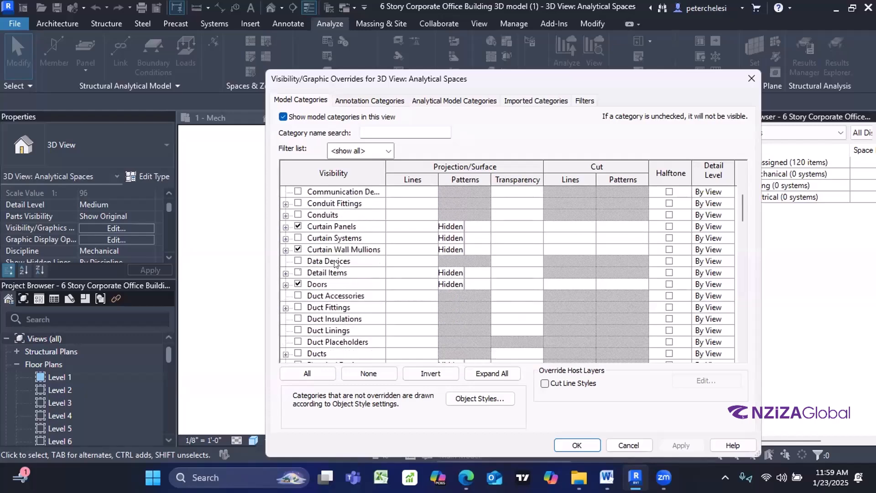
scroll(336, 264, down, 5)
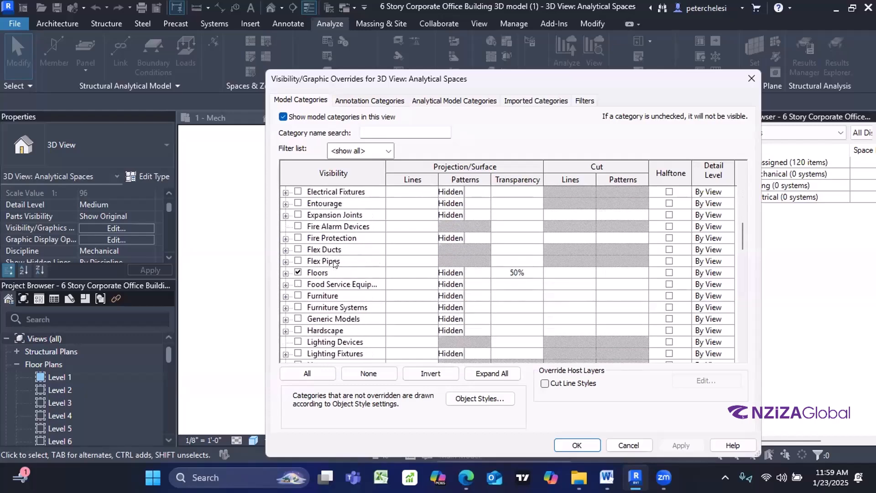
scroll(335, 264, down, 3)
scroll(335, 264, down, 7)
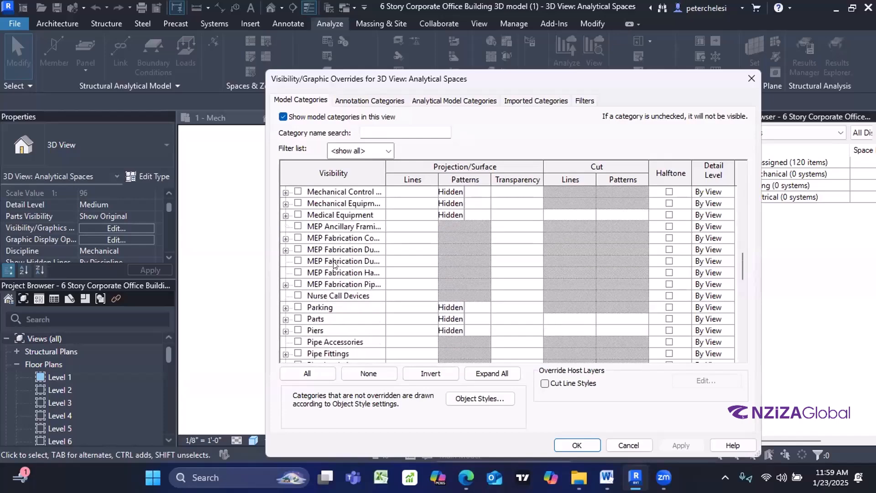
scroll(334, 264, down, 3)
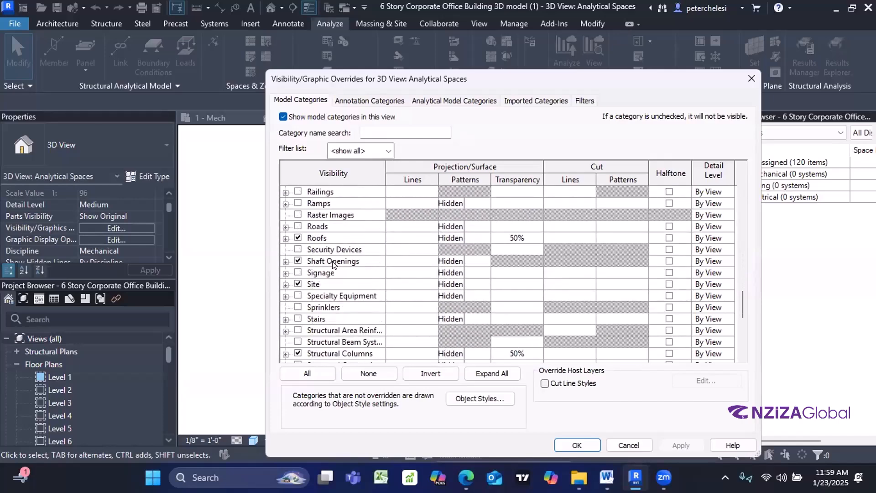
scroll(334, 265, down, 1)
scroll(334, 265, down, 6)
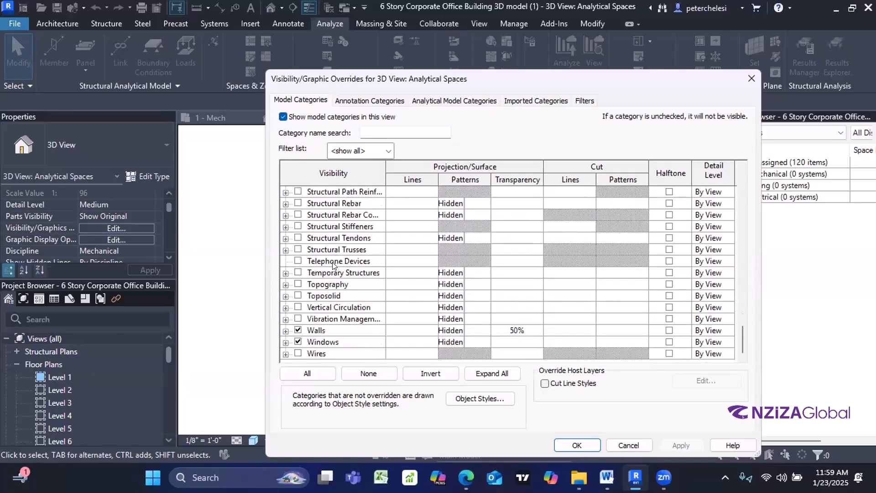
scroll(379, 281, up, 2)
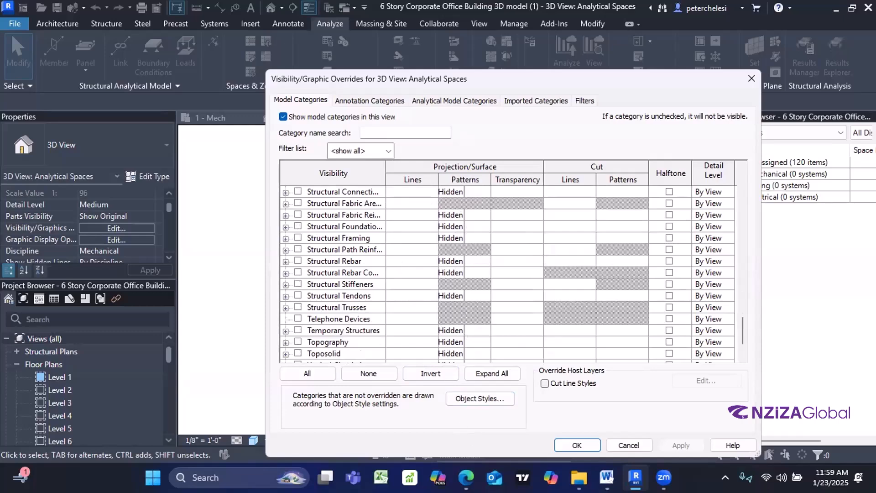
Step: Switch to Microsoft Edge and search the web for "building envelope" in a new tab
key(alt+Tab)
click(751, 10)
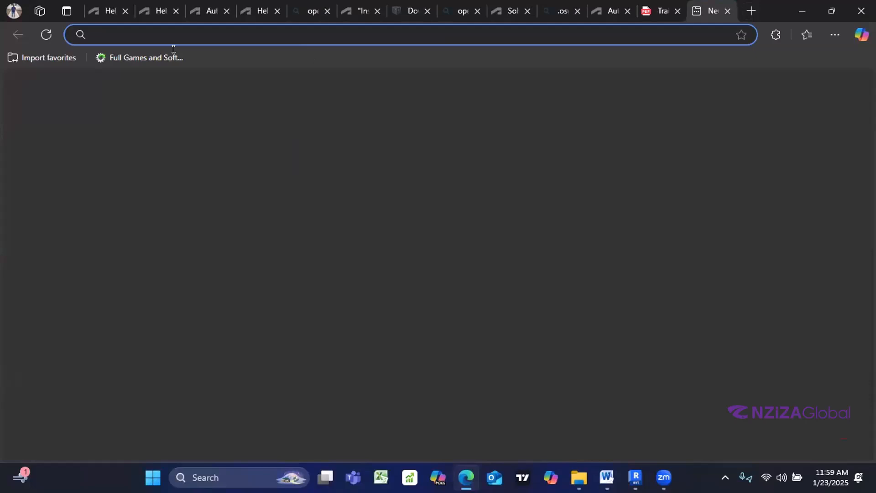
scroll(281, 204, down, 5)
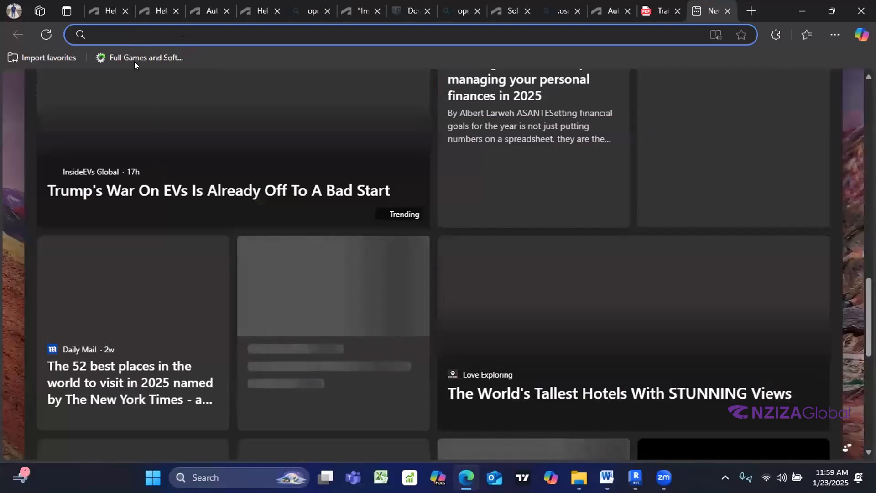
click(123, 38)
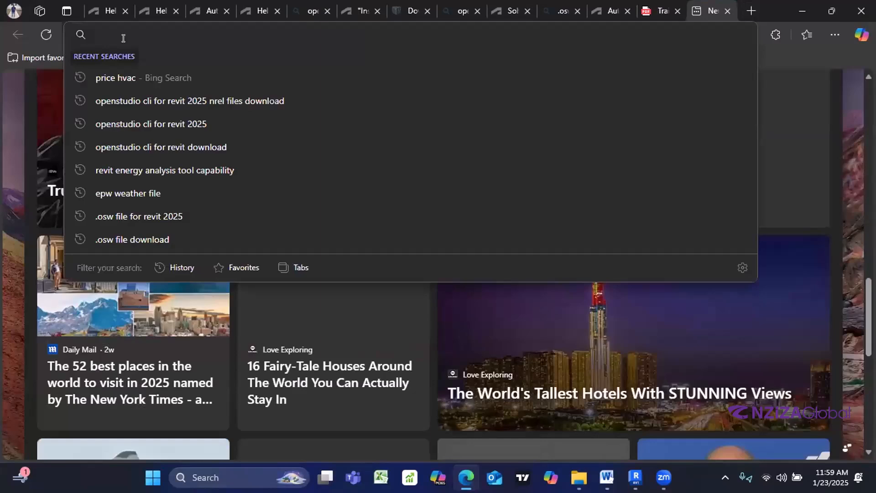
text(bui)
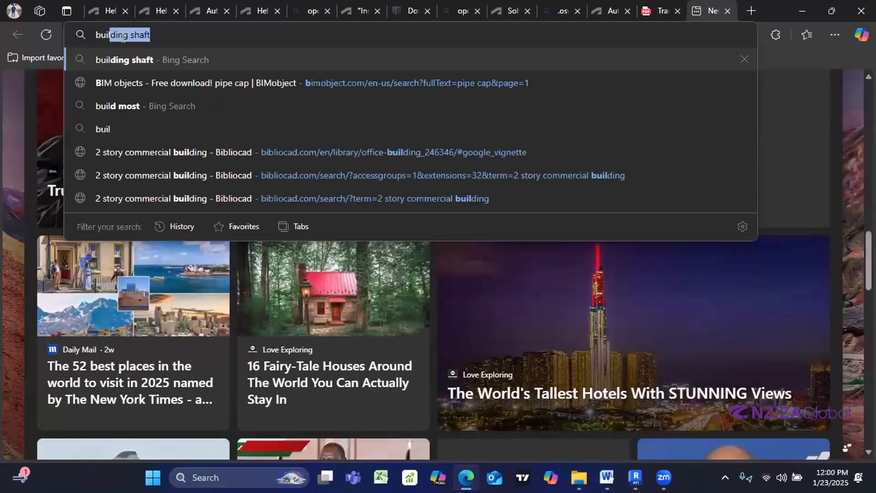
text(lding)
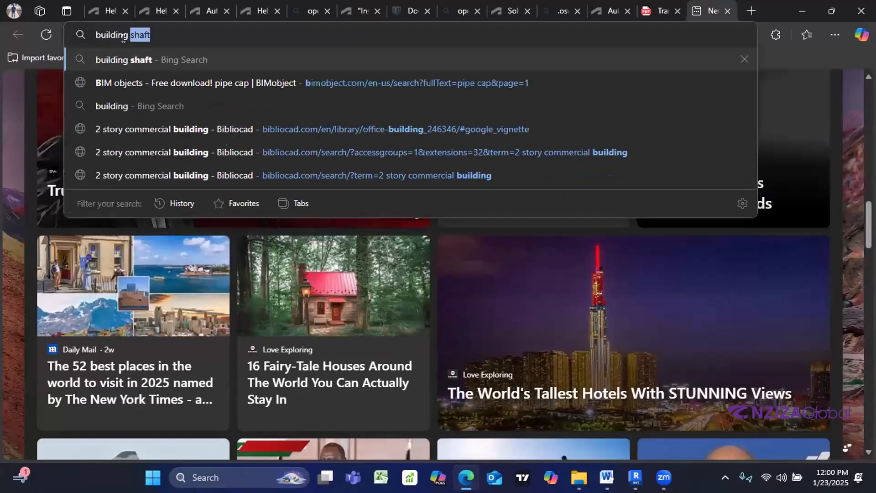
text( envel)
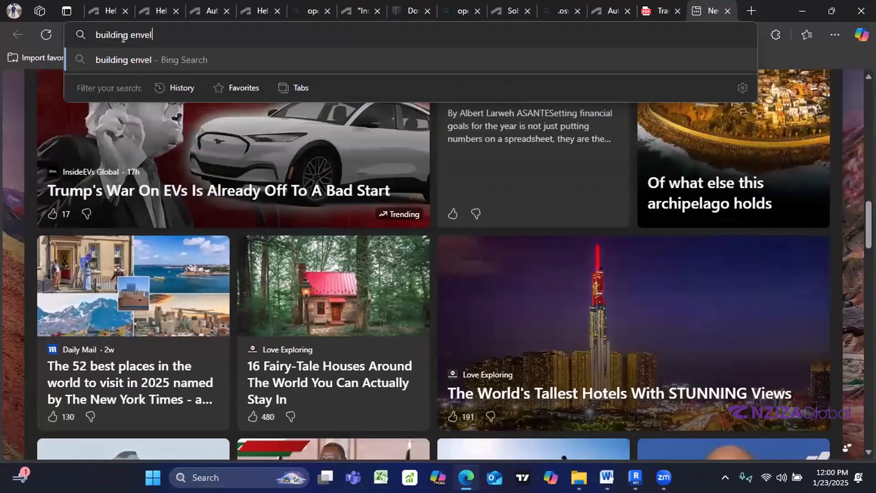
text(ope)
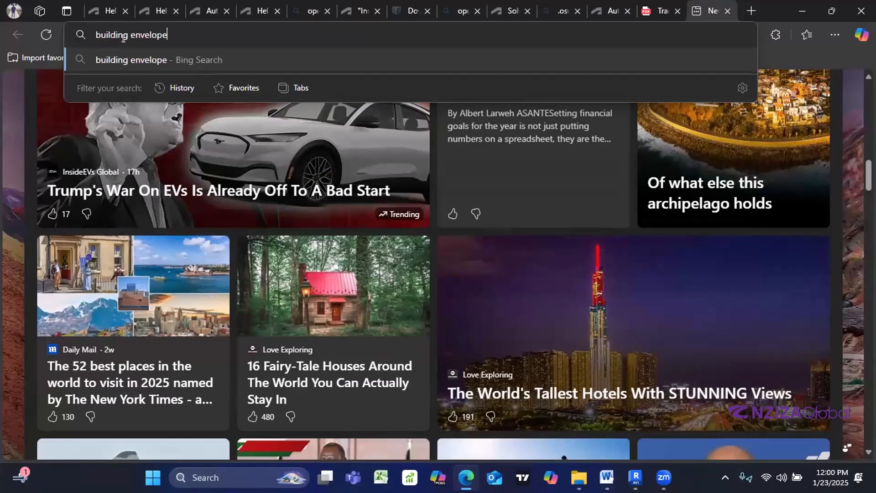
key(Return)
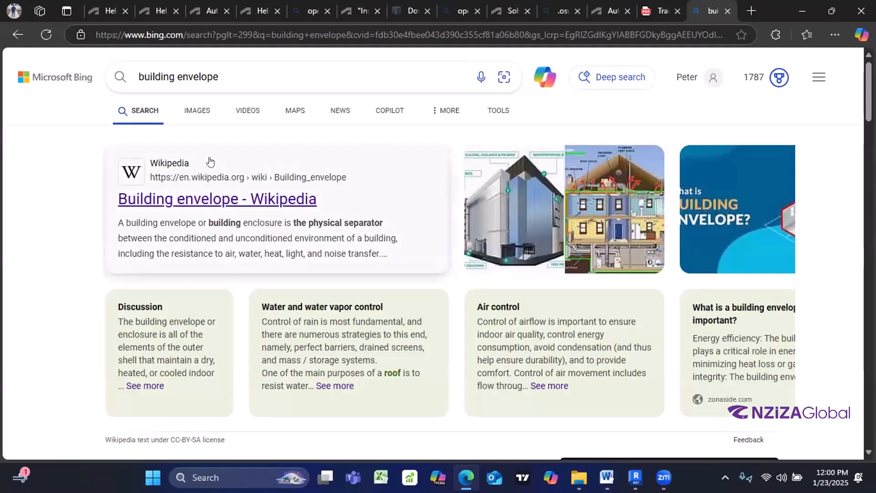
Step: Find images of building envelopes and open the one titled "What is Building Envelope? A Simple Definition [+Solutions]"
click(191, 204)
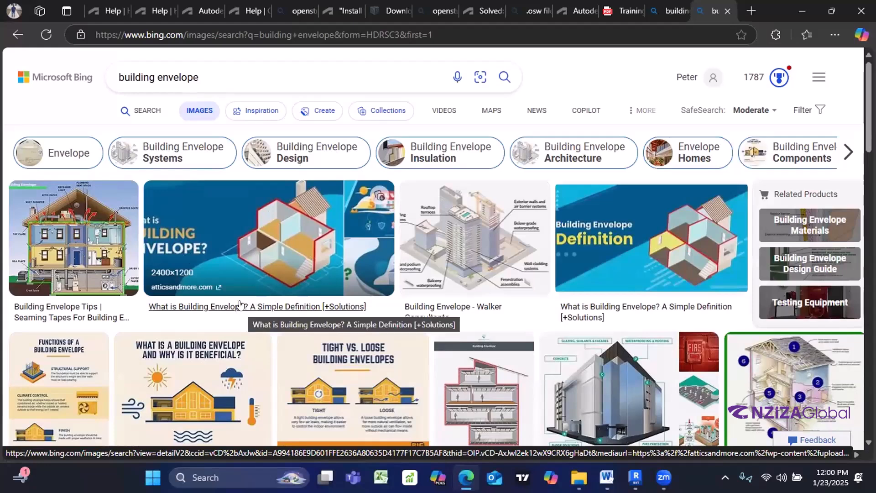
click(239, 305)
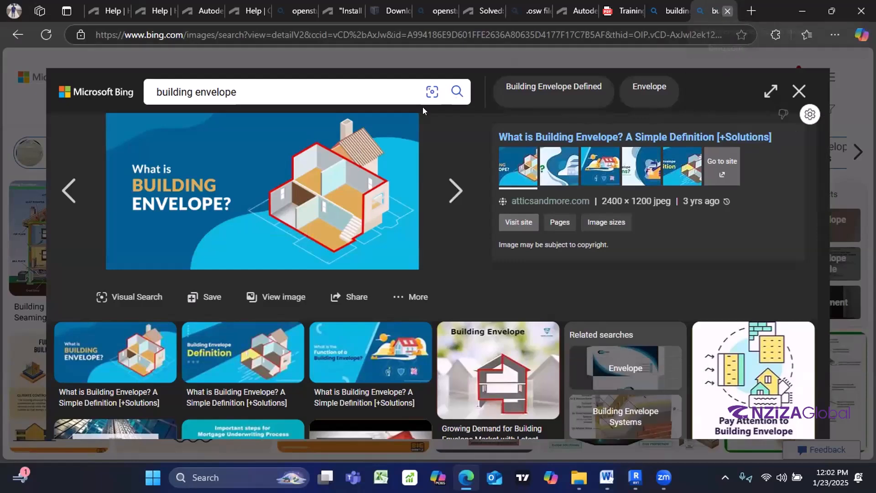
Step: Switch back to Revit and check the visible model categories at the end of the overrides list, including Walls and Windows
key(alt+Tab)
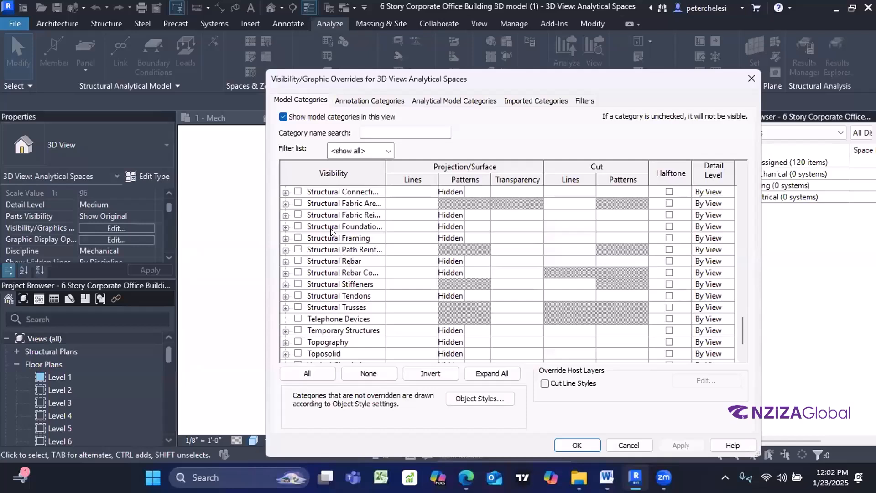
scroll(331, 231, down, 5)
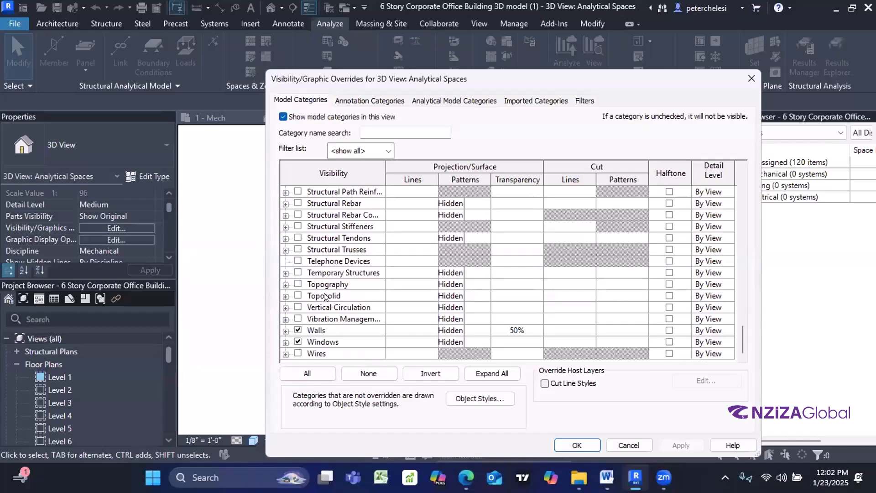
Step: Examine which model categories are visible from Roofs and Shaft Openings through Structural Columns to Walls and Windows
scroll(323, 285, up, 5)
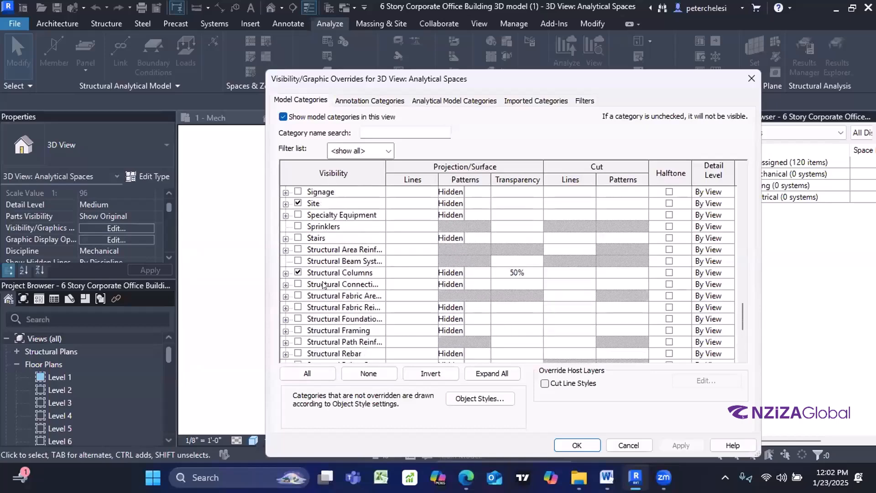
scroll(323, 285, up, 4)
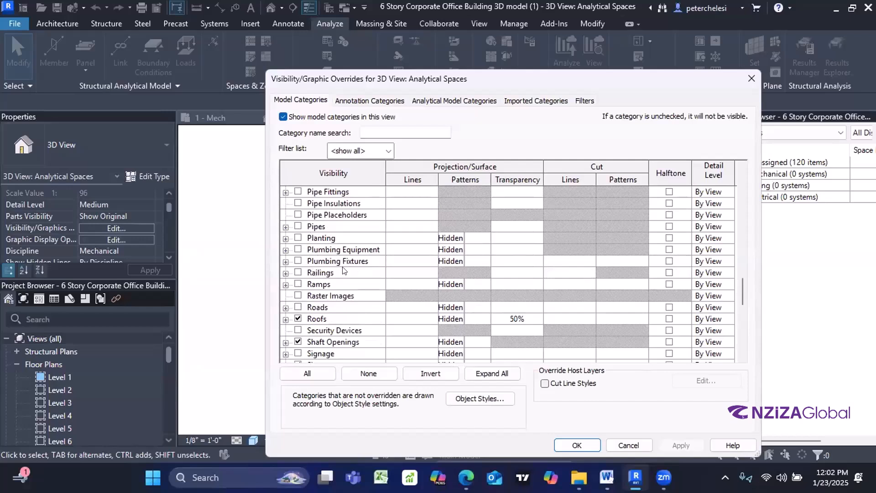
scroll(343, 270, down, 7)
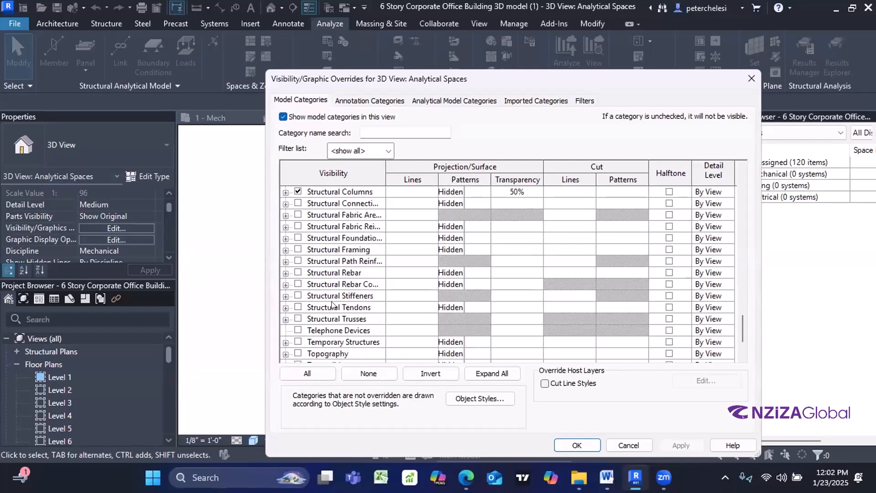
scroll(332, 305, down, 2)
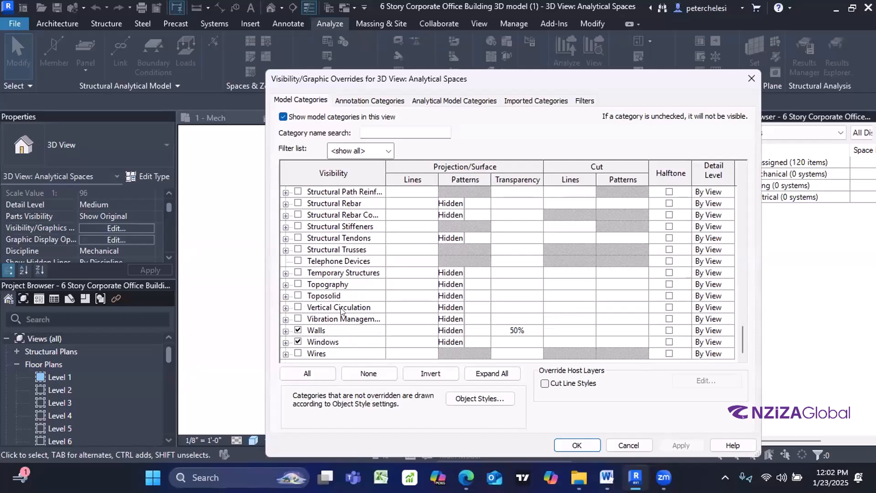
scroll(340, 306, up, 4)
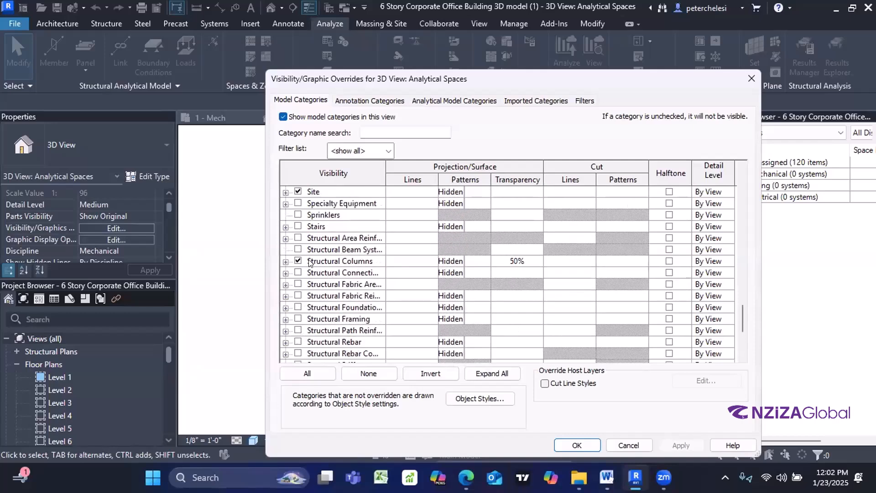
scroll(315, 258, up, 4)
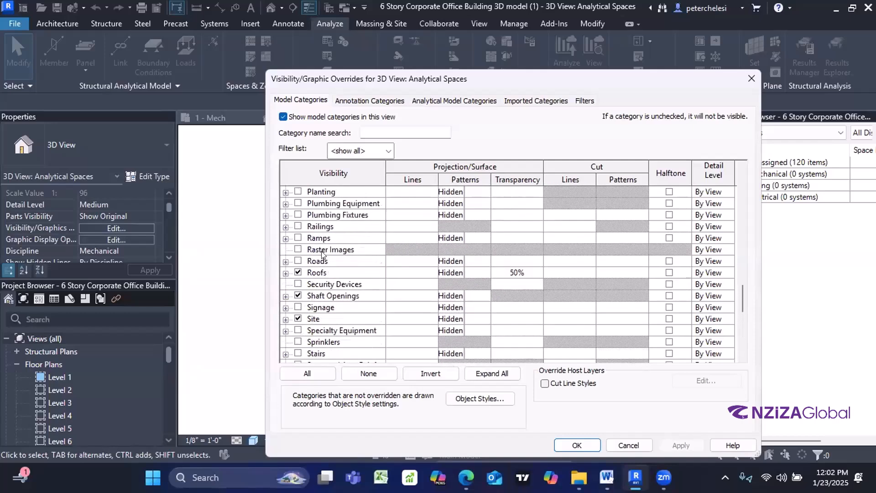
scroll(322, 253, up, 5)
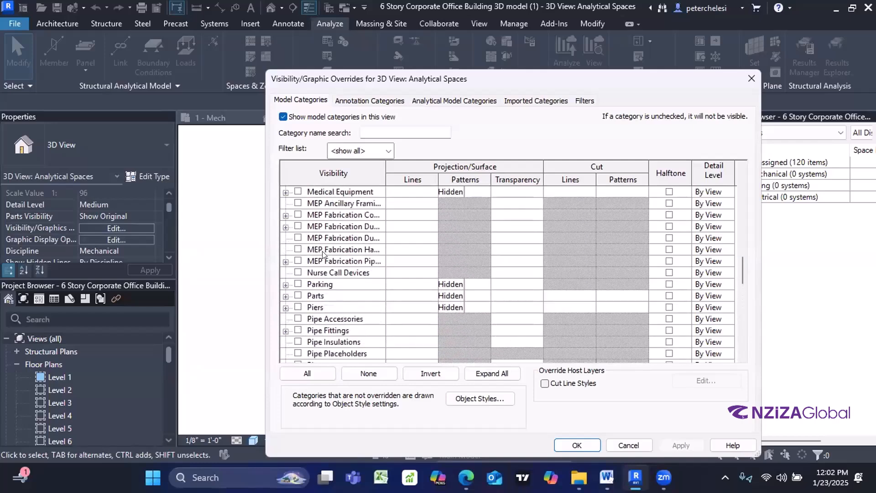
Step: Examine the visibility of Floors, Doors, Curtain Panels, Columns and Ceilings, and check the discipline options for filtering the category list
scroll(323, 252, up, 5)
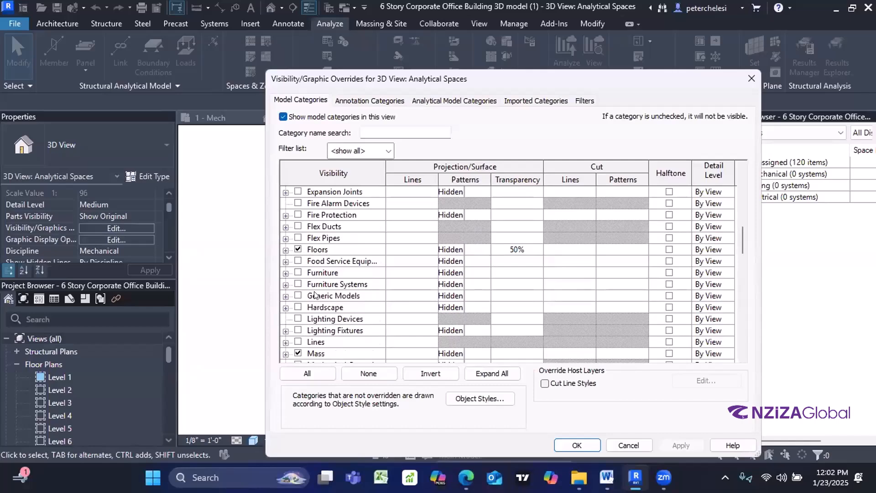
scroll(319, 283, up, 3)
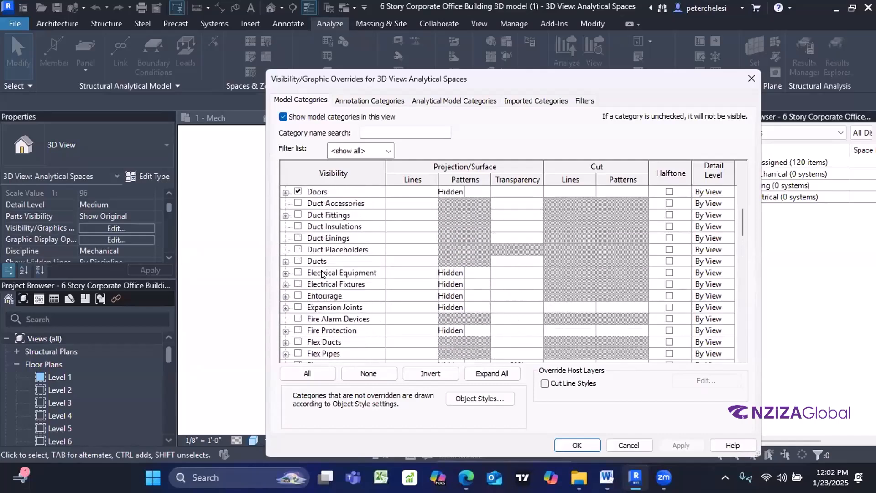
scroll(322, 273, up, 1)
scroll(320, 256, up, 1)
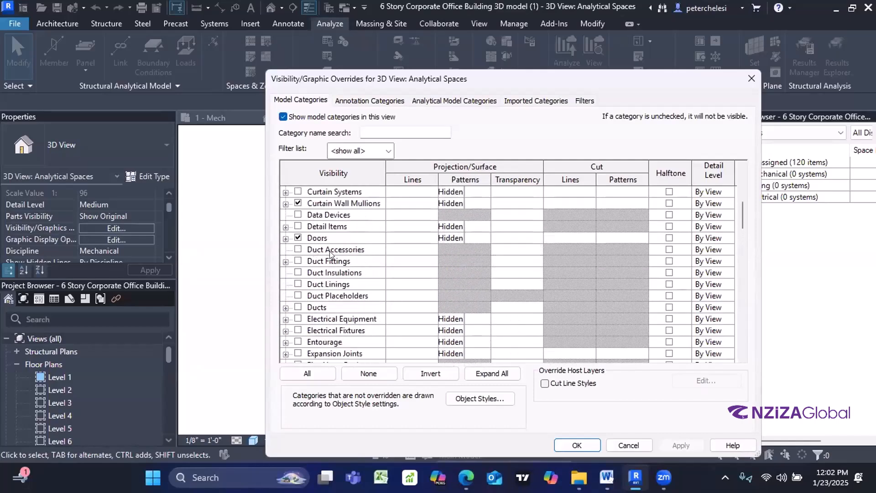
scroll(324, 255, up, 1)
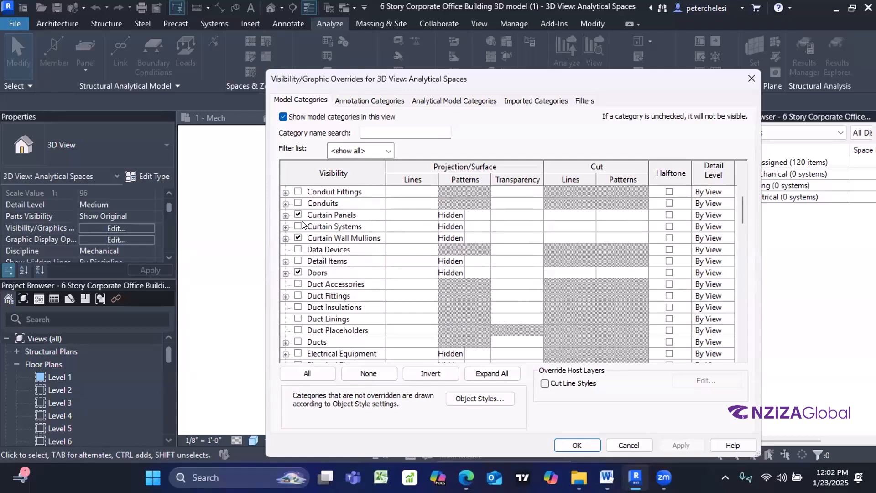
scroll(344, 225, up, 4)
scroll(344, 224, up, 1)
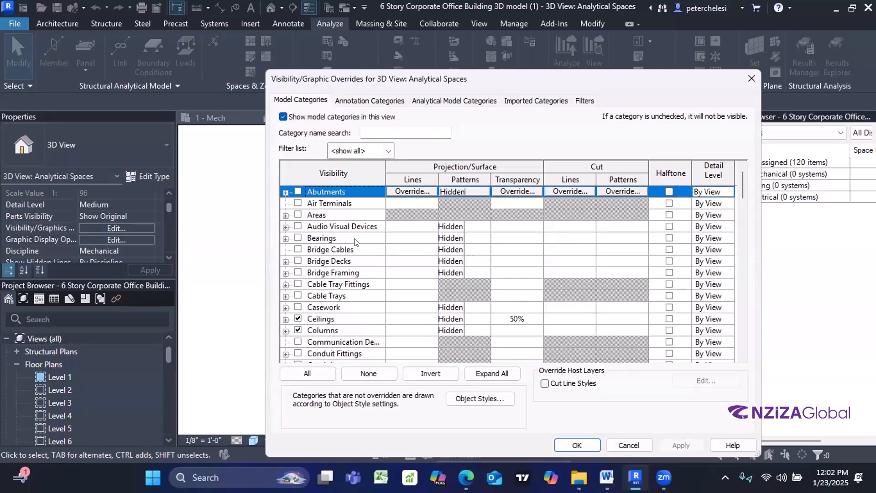
click(387, 152)
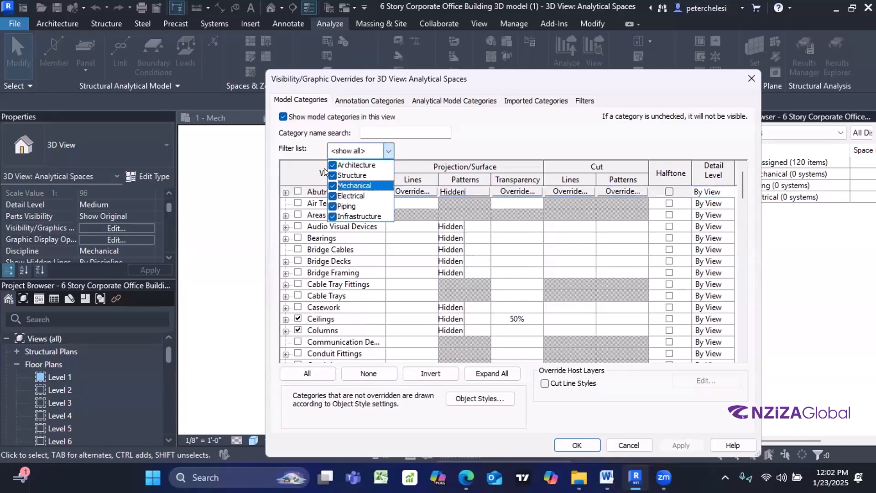
click(311, 146)
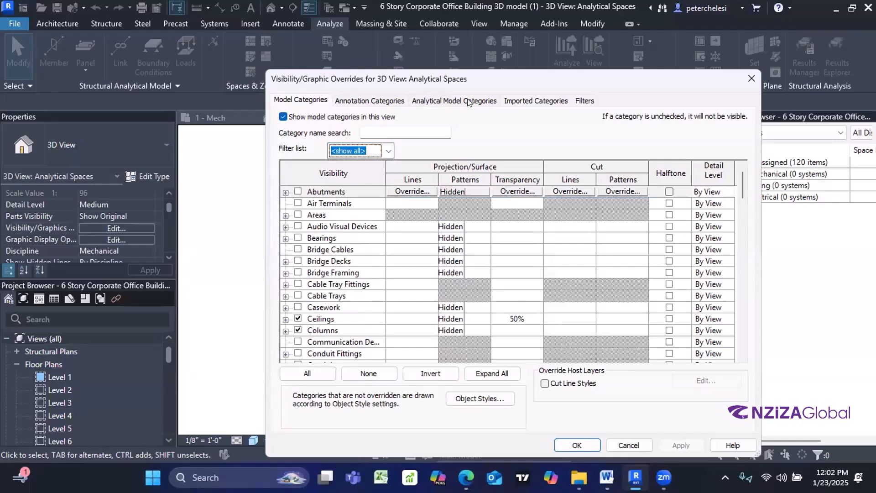
Step: Review the analytical model categories shown in the view, including Analytical Spaces and Analytical Surfaces, and accept the visibility overrides
click(434, 101)
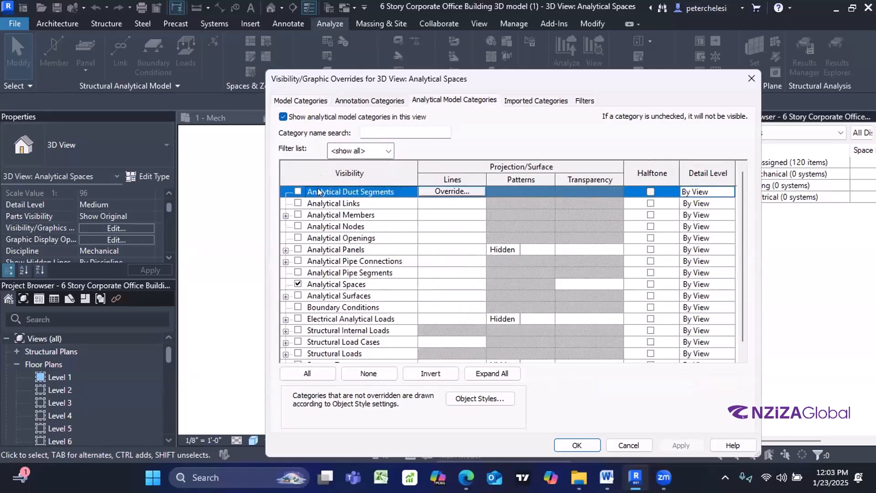
scroll(320, 280, down, 1)
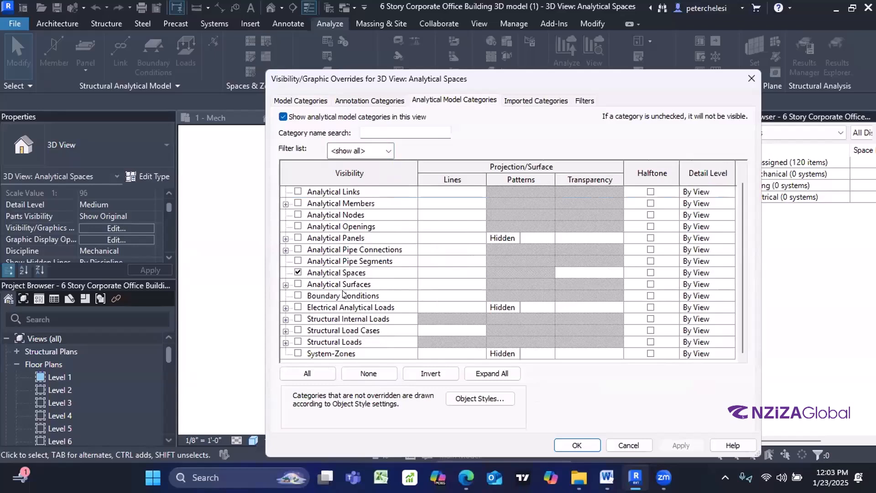
scroll(343, 273, up, 1)
scroll(343, 270, down, 1)
scroll(344, 270, up, 1)
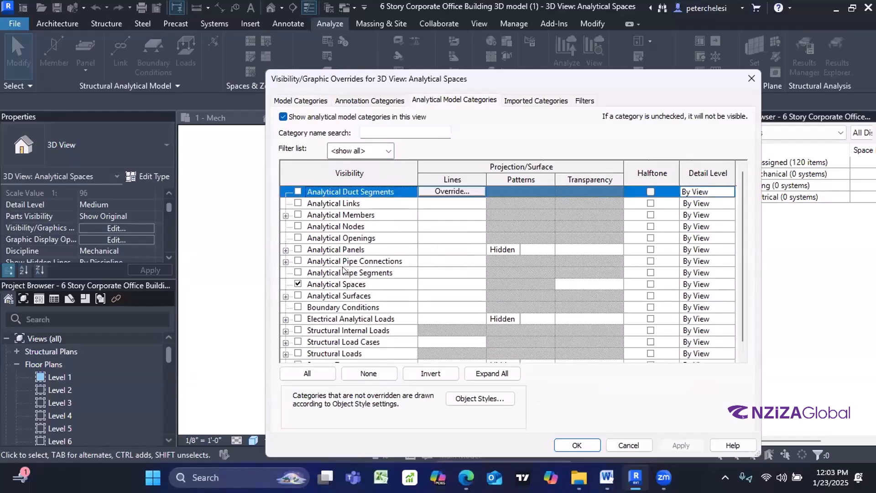
scroll(343, 270, down, 1)
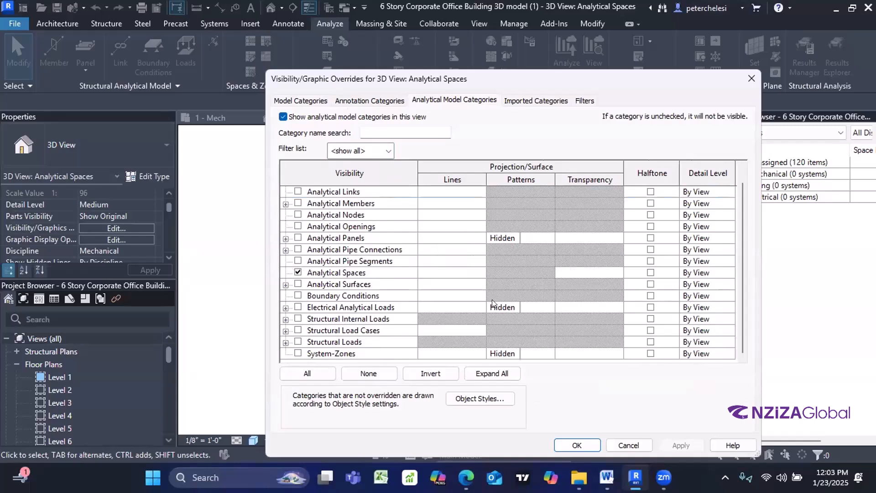
drag(549, 78, 502, 33)
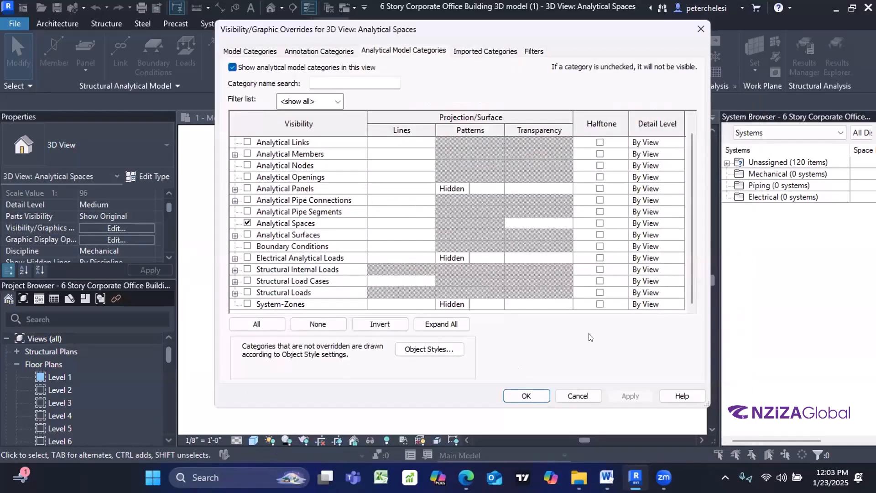
click(526, 393)
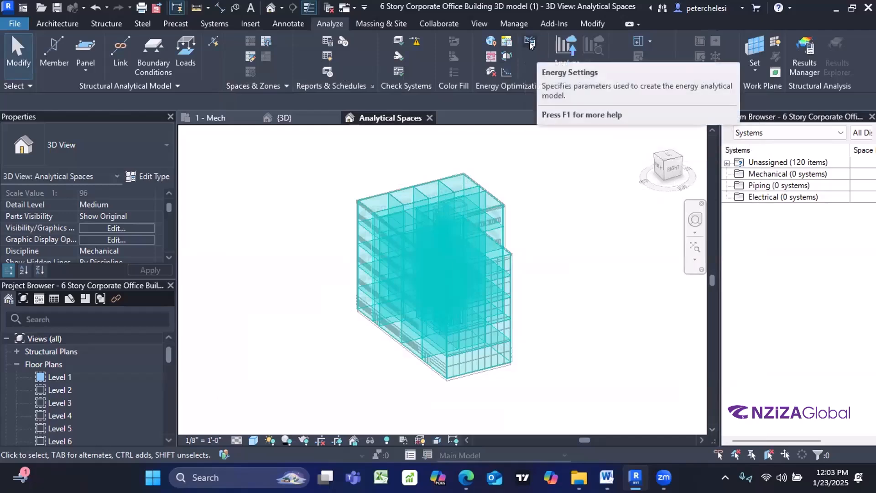
Step: Open the Energy Settings, review the mode options, choose Use Building Elements, and select the Analytical Space Resolution value
click(530, 42)
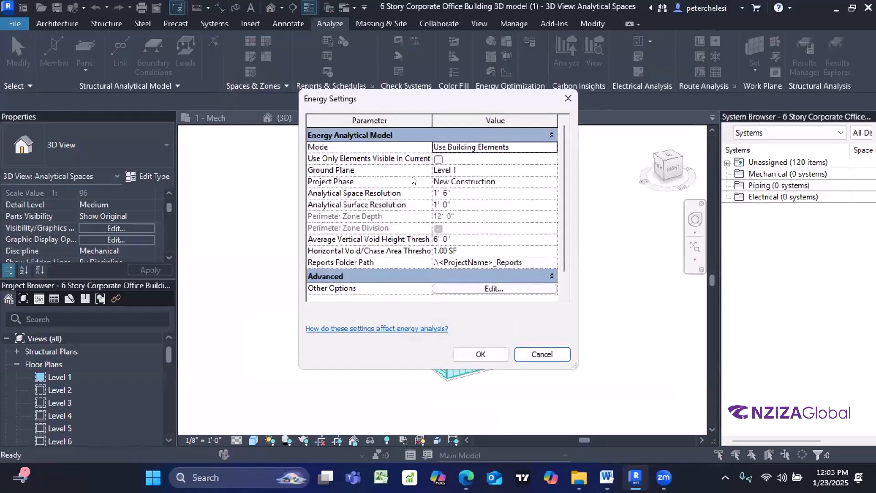
click(323, 147)
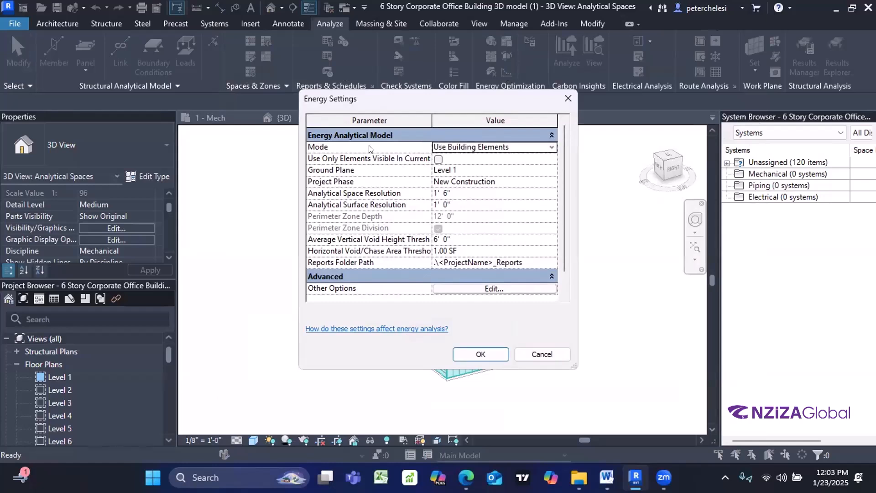
click(551, 149)
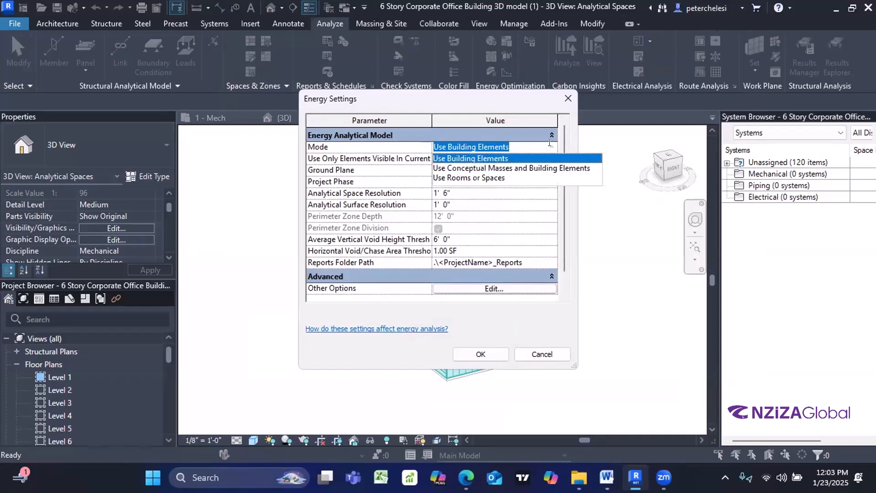
click(466, 159)
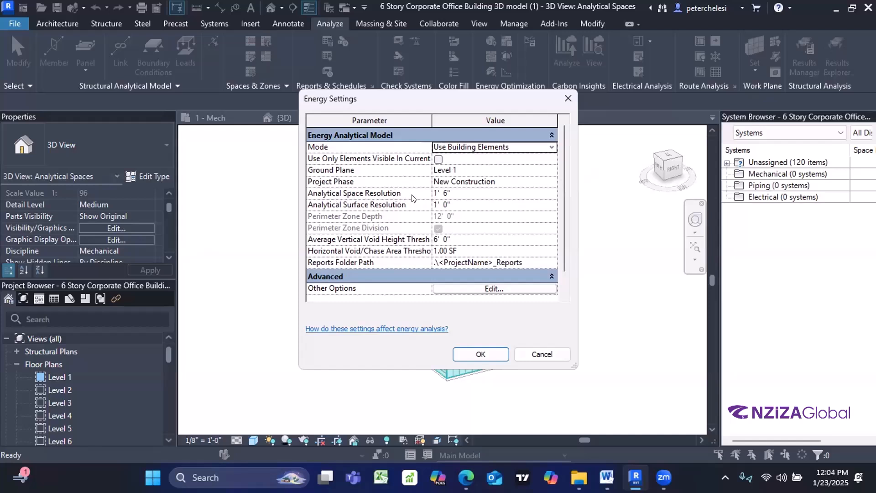
click(450, 193)
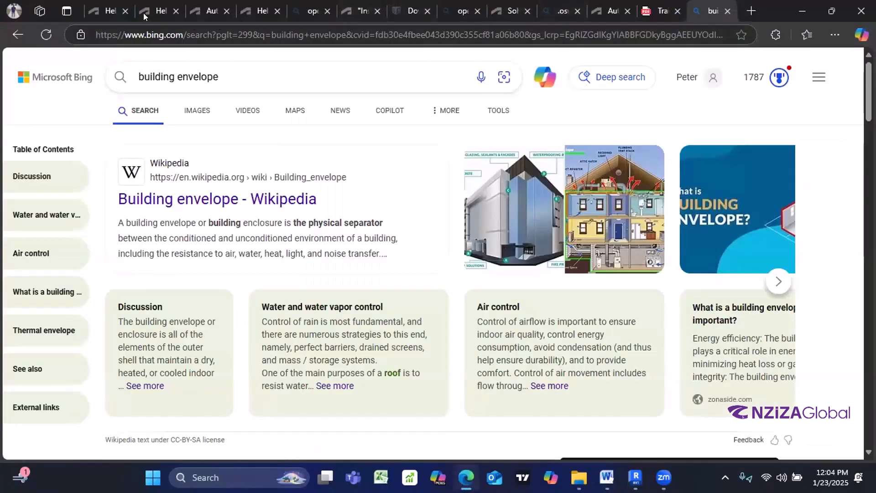
Step: Switch to Microsoft Edge, look through the open Autodesk help pages on Revit cloud models, and close the Autodesk products page
click(117, 11)
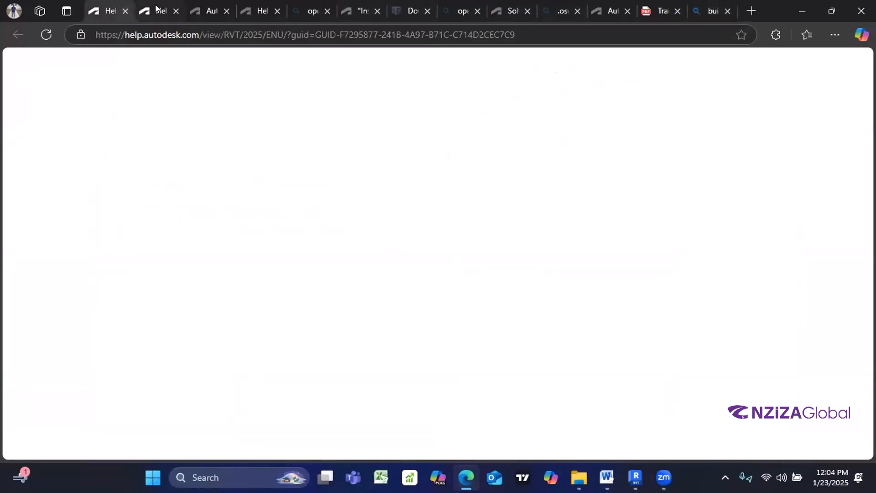
mouse_move(155, 8)
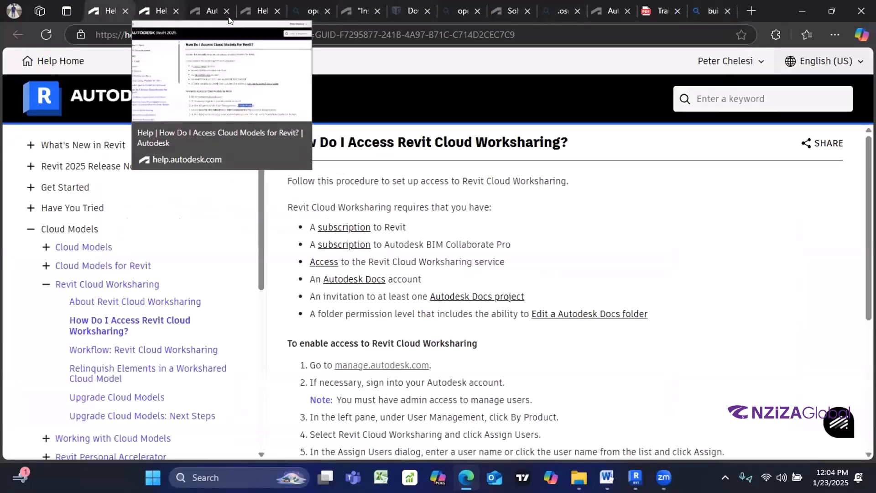
click(160, 9)
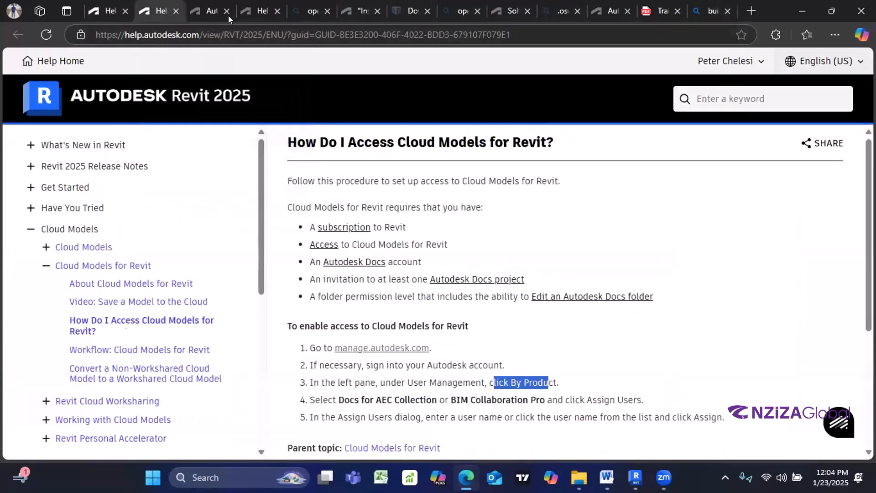
click(209, 13)
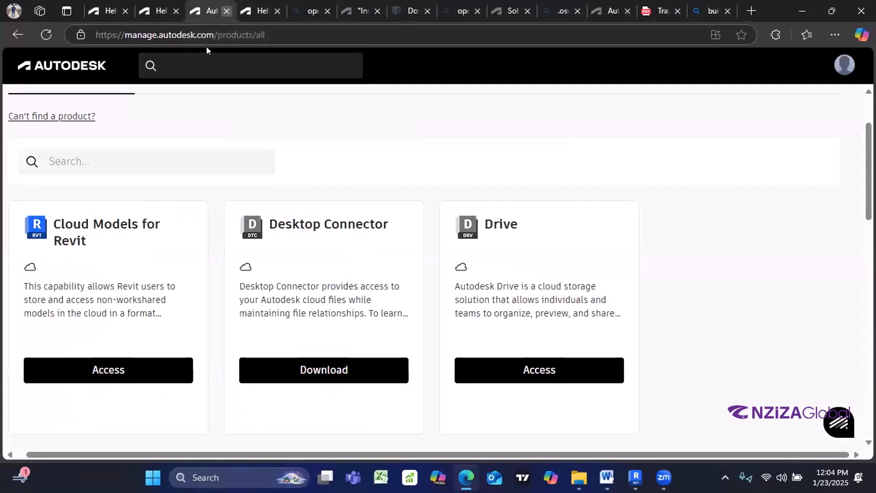
click(227, 11)
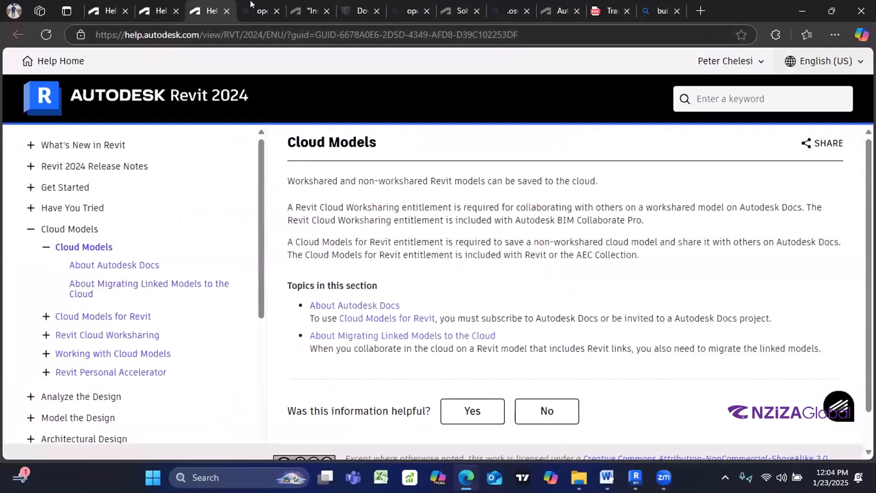
scroll(504, 265, down, 1)
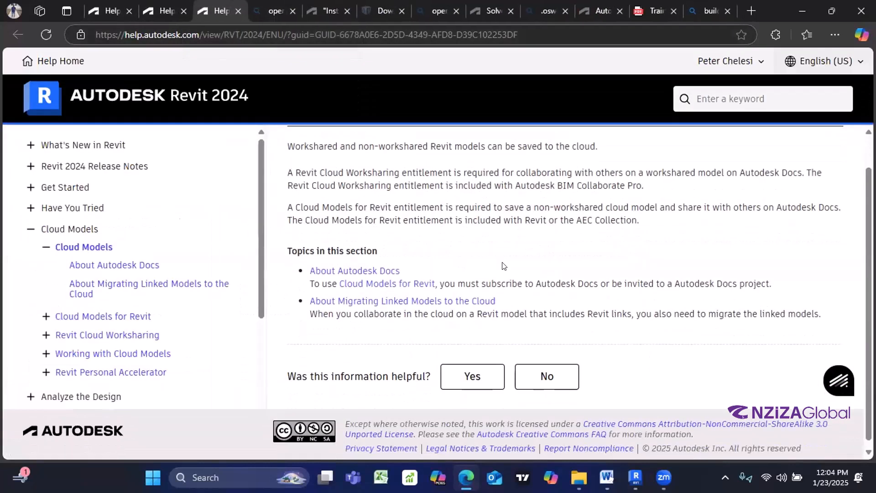
Step: Bring up the Autodesk support article on the failed Revit install caused by OpenStudio CLI validation and skim its issue and solution
click(323, 10)
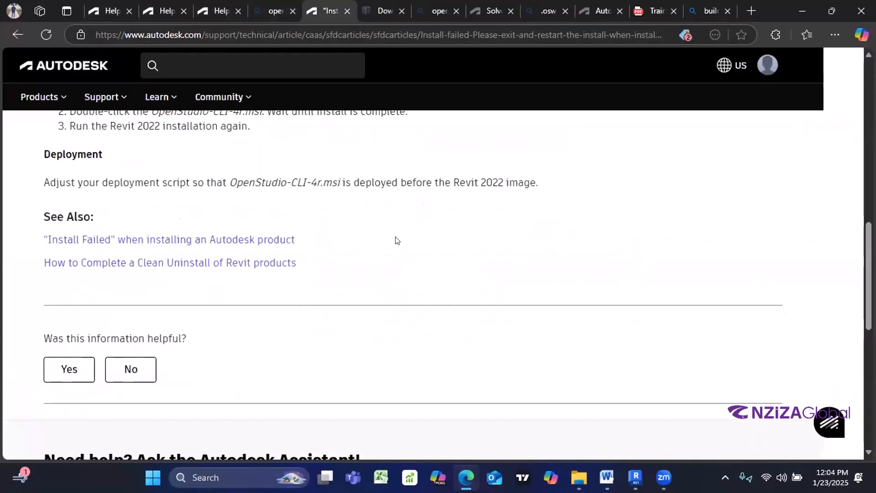
scroll(395, 237, up, 3)
scroll(395, 236, down, 7)
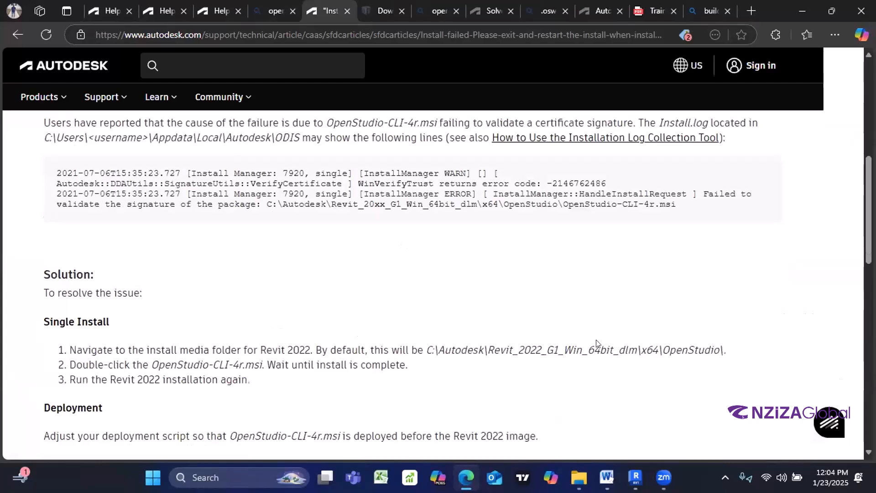
scroll(546, 316, up, 7)
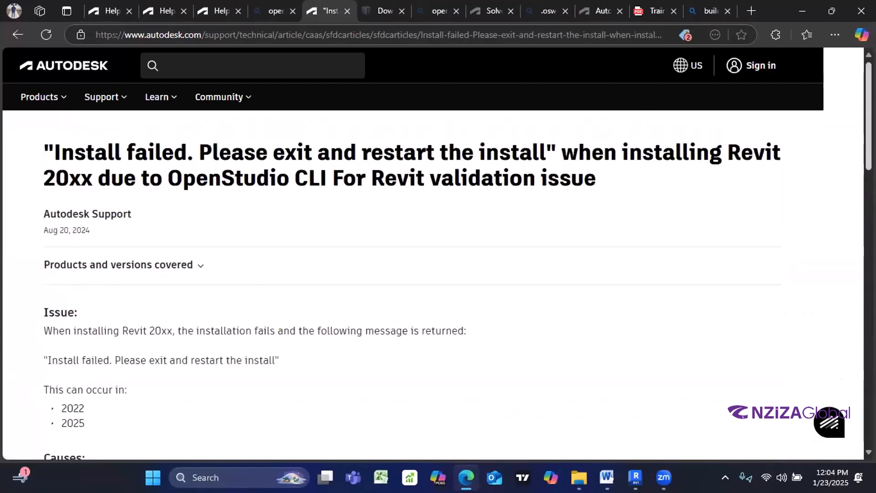
scroll(544, 315, down, 7)
scroll(411, 283, down, 4)
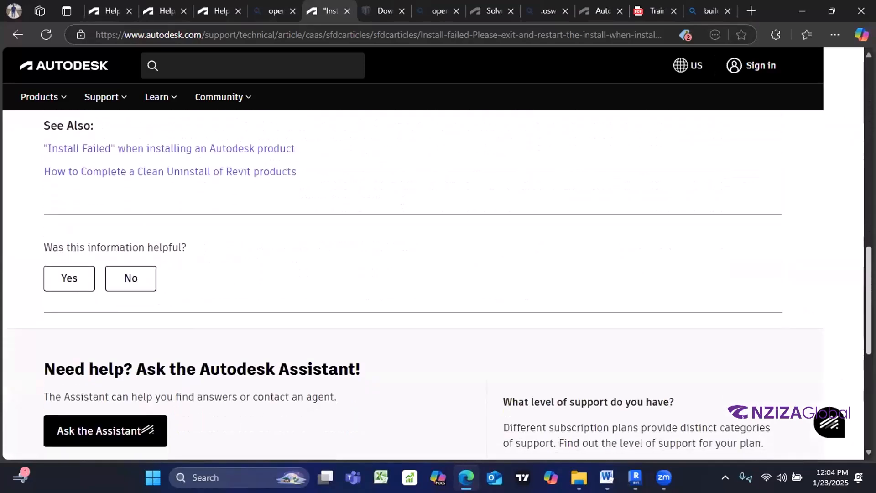
Step: Skim the Autodesk forum thread on the missing Default Systems Analysis workflows location, and close it and the .osw file search page
scroll(411, 283, up, 5)
scroll(840, 164, up, 4)
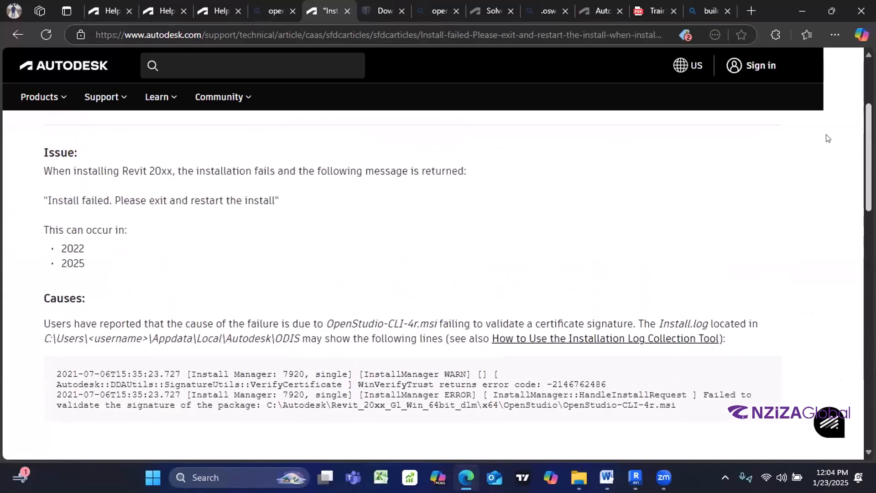
click(478, 11)
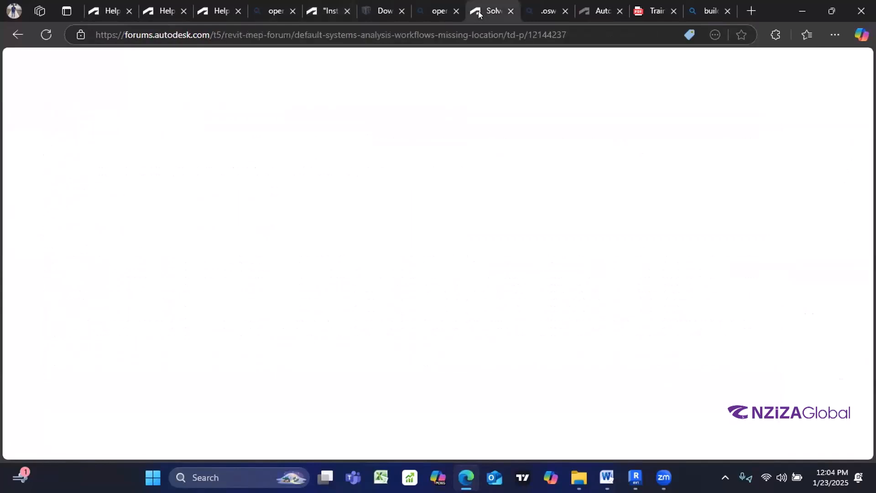
scroll(445, 147, up, 15)
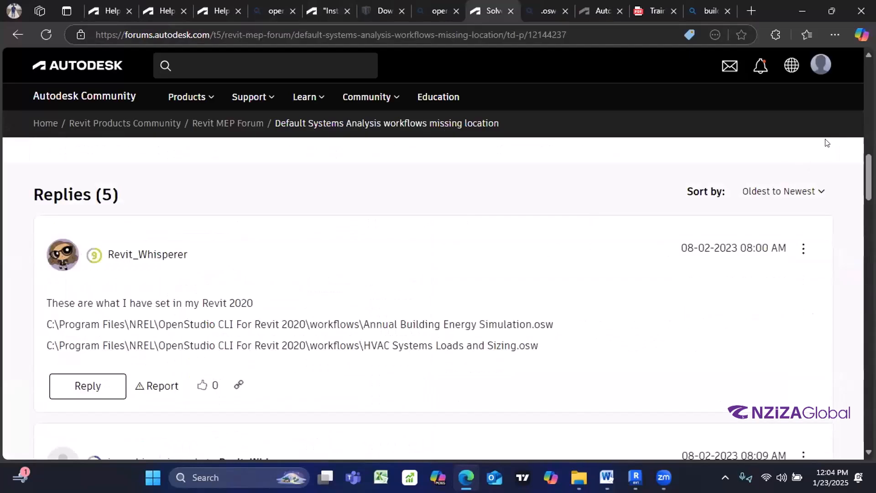
scroll(868, 173, up, 4)
scroll(433, 297, up, 10)
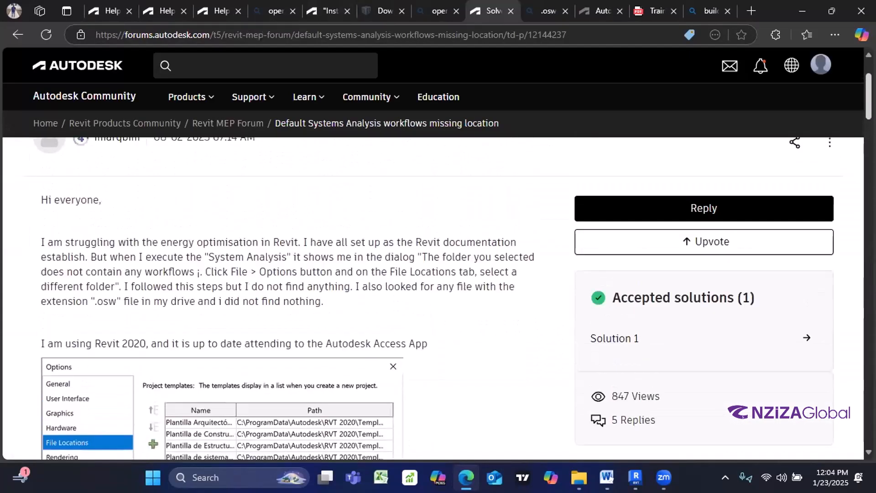
scroll(434, 297, down, 15)
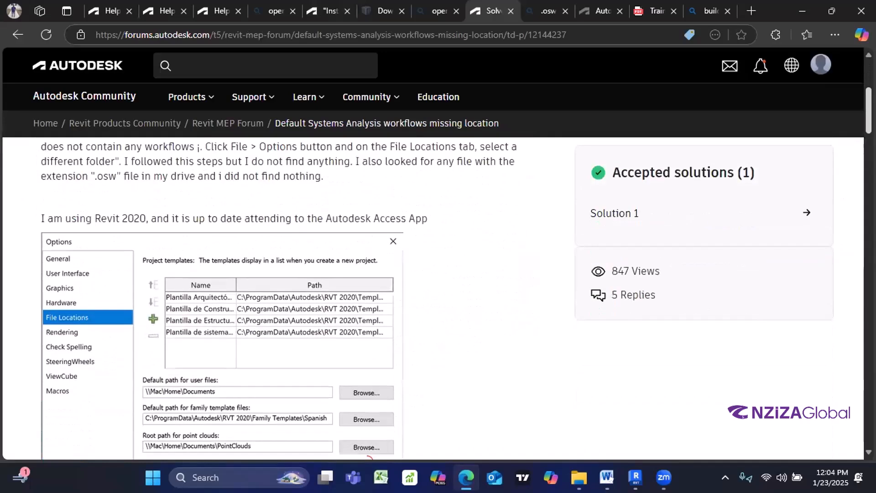
scroll(564, 55, down, 7)
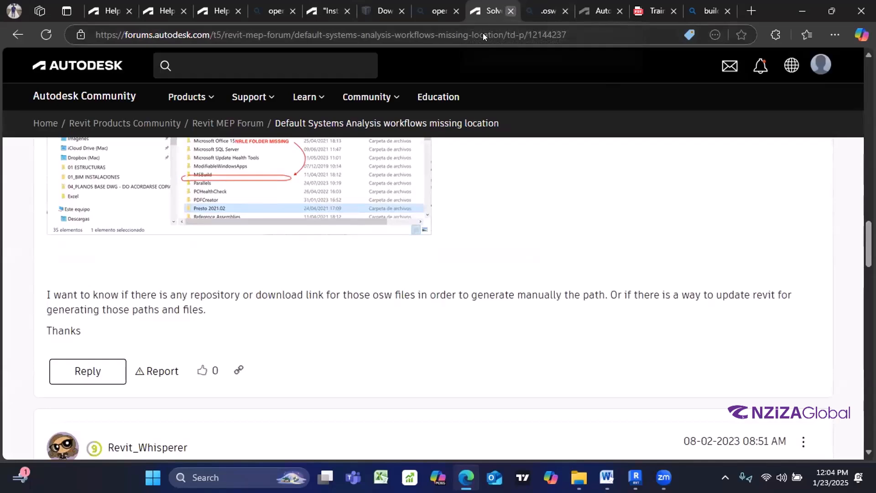
click(510, 10)
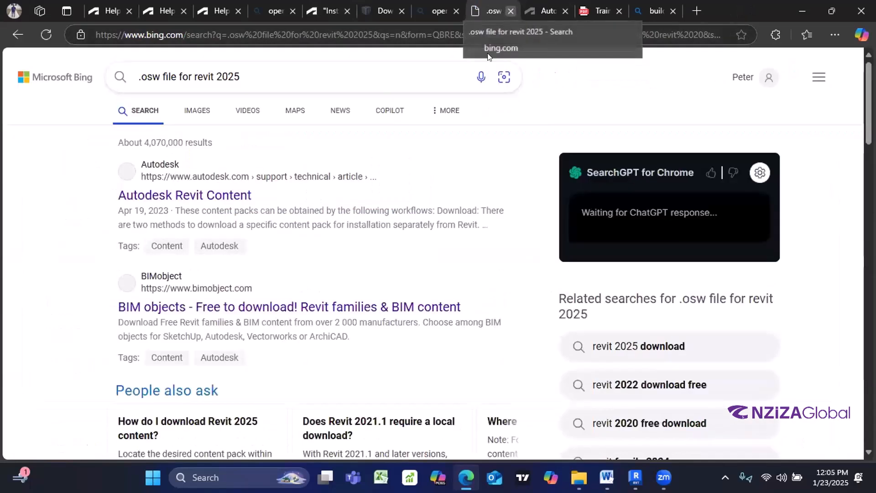
click(511, 11)
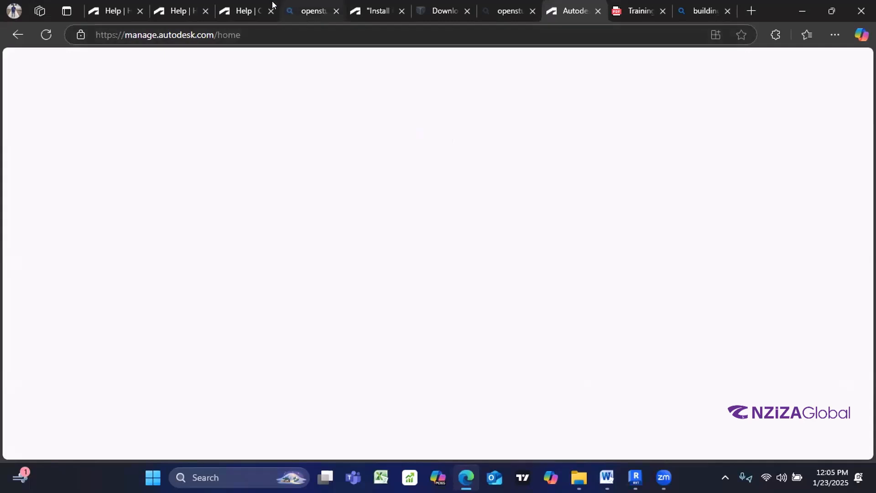
Step: Look through the Autodesk help pages on accessing Revit Cloud Worksharing, accessing Cloud Models for Revit, and Cloud Models
click(94, 9)
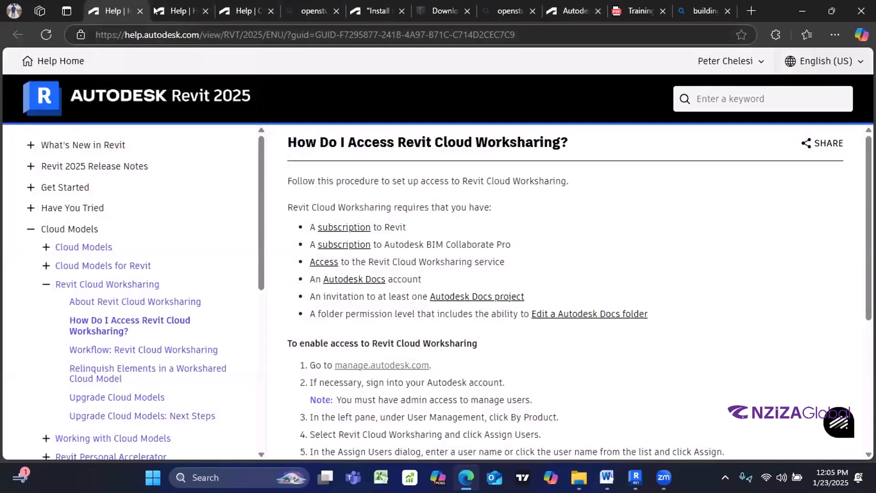
click(167, 9)
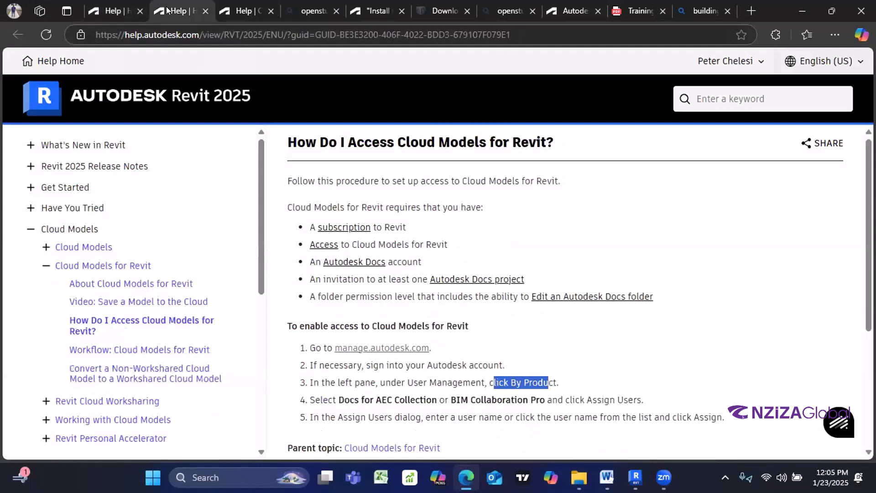
click(232, 10)
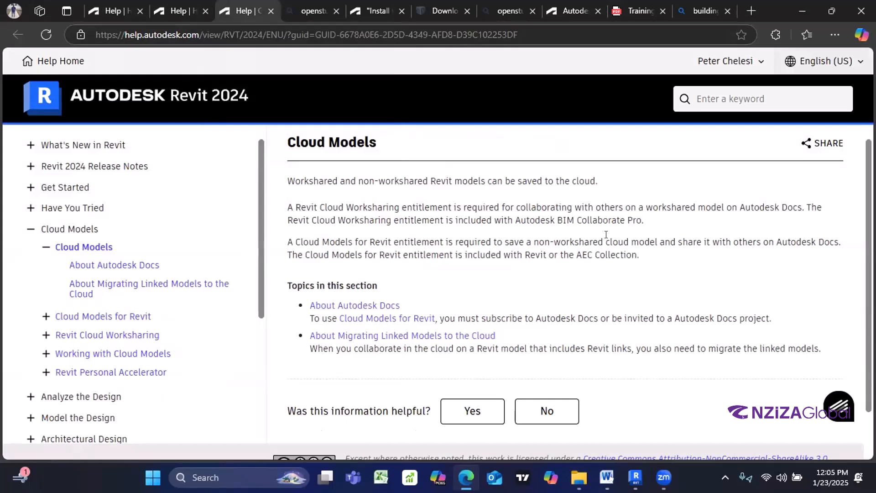
scroll(607, 242, down, 2)
scroll(608, 242, up, 2)
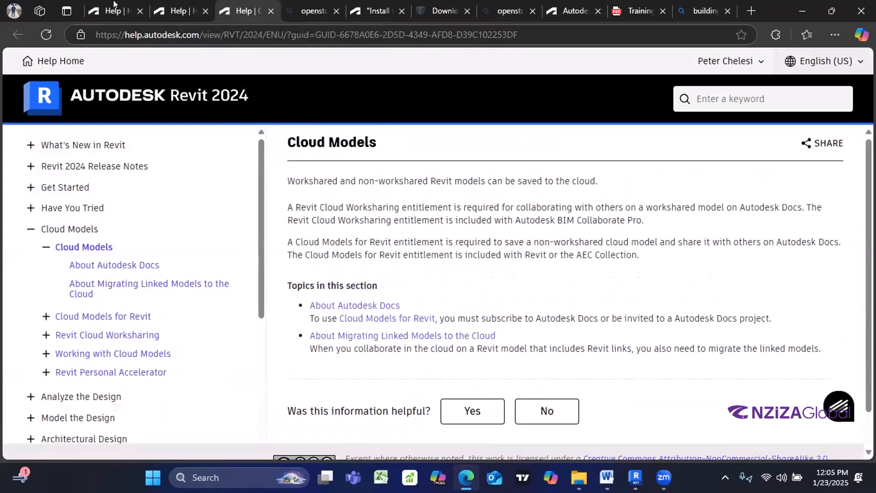
click(160, 13)
click(115, 10)
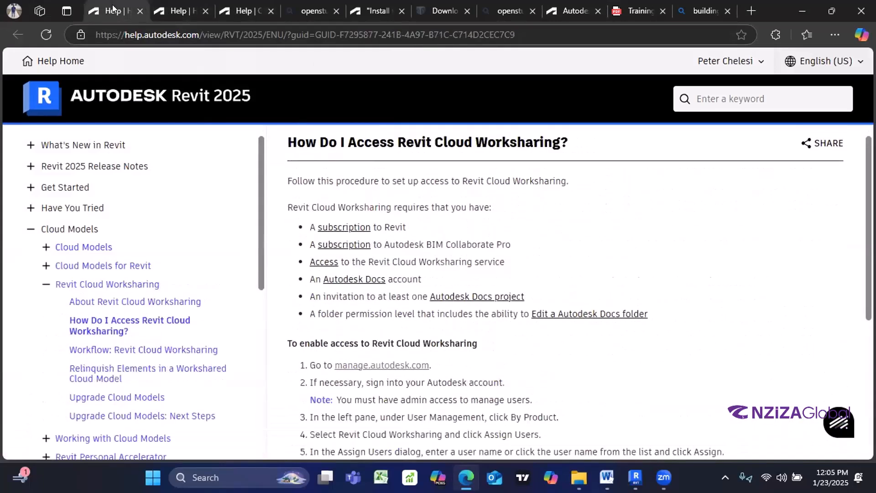
scroll(550, 396, down, 5)
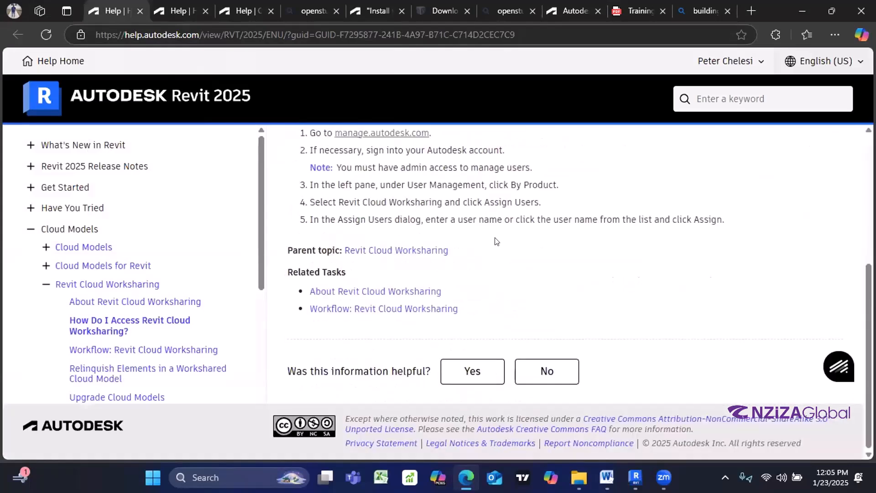
Step: Switch back to Revit and open the advanced Other Options of the Energy Settings at the building service and building data parameters
key(alt+Tab)
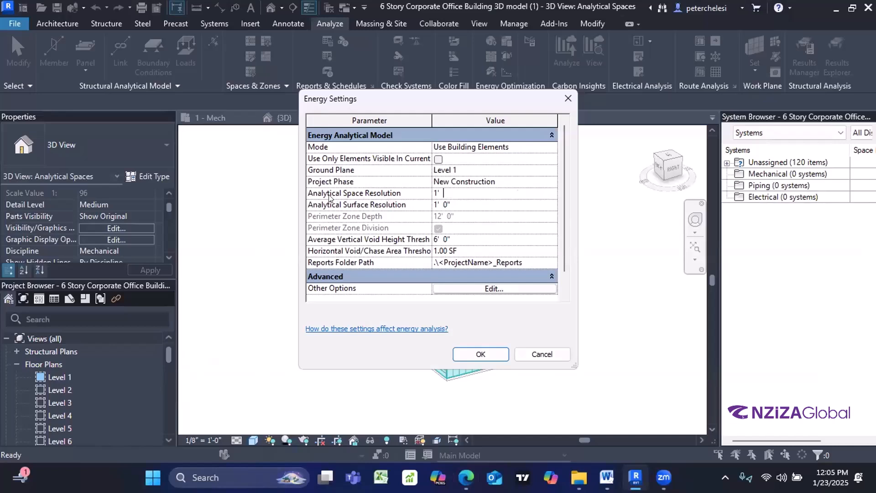
click(444, 193)
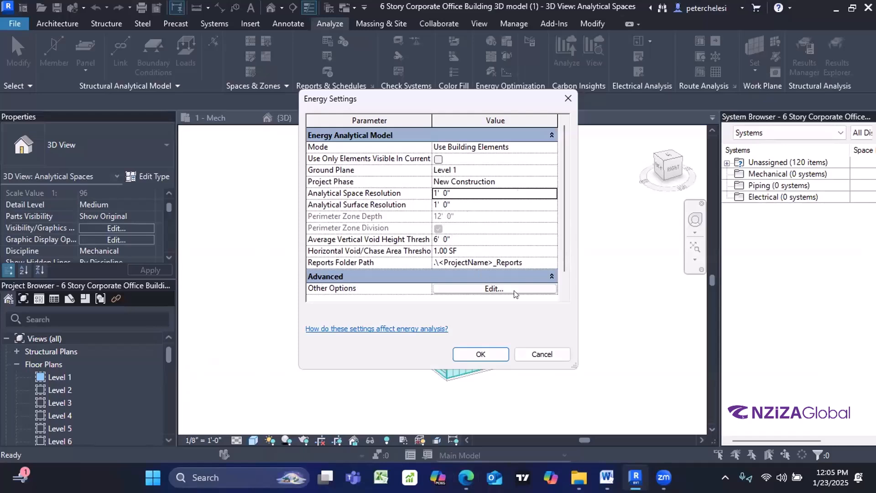
click(477, 287)
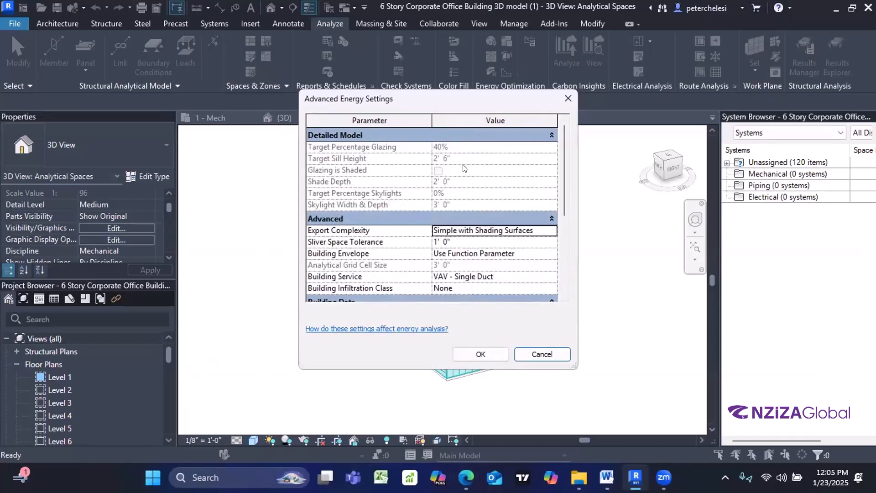
scroll(468, 214, down, 3)
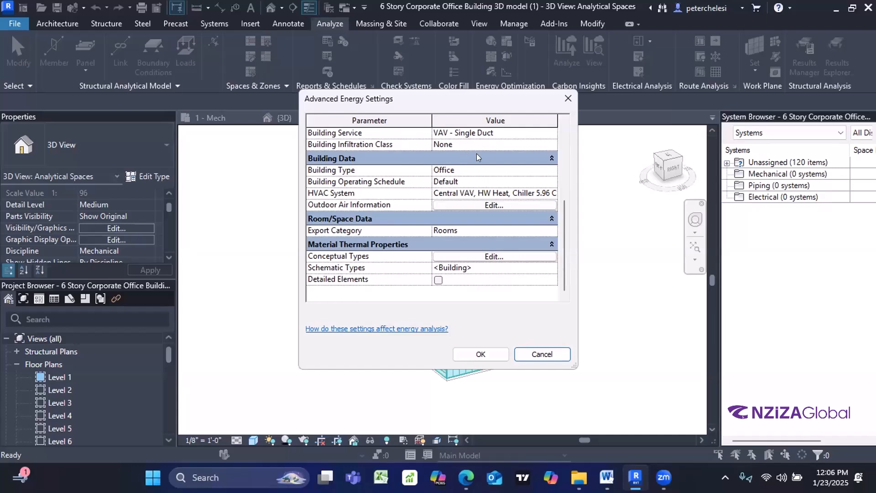
Step: Review the available Building Service systems in the Advanced Energy Settings and choose VAV - Dual Duct
click(545, 137)
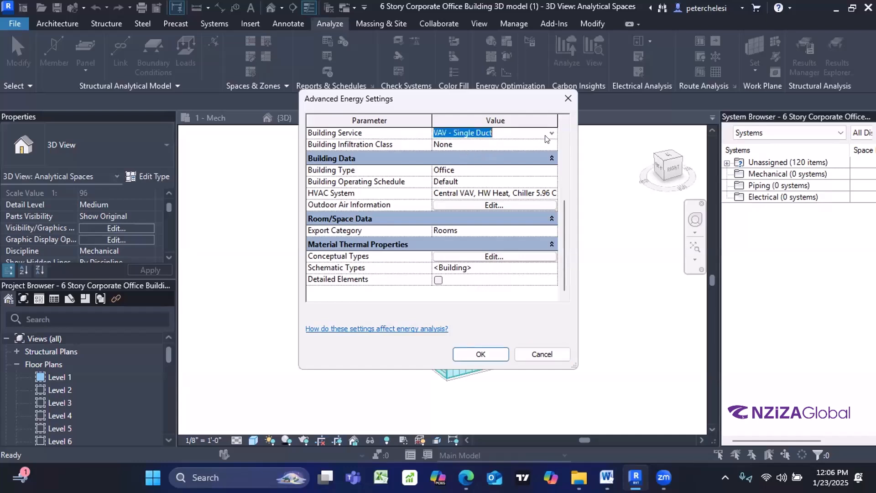
click(550, 134)
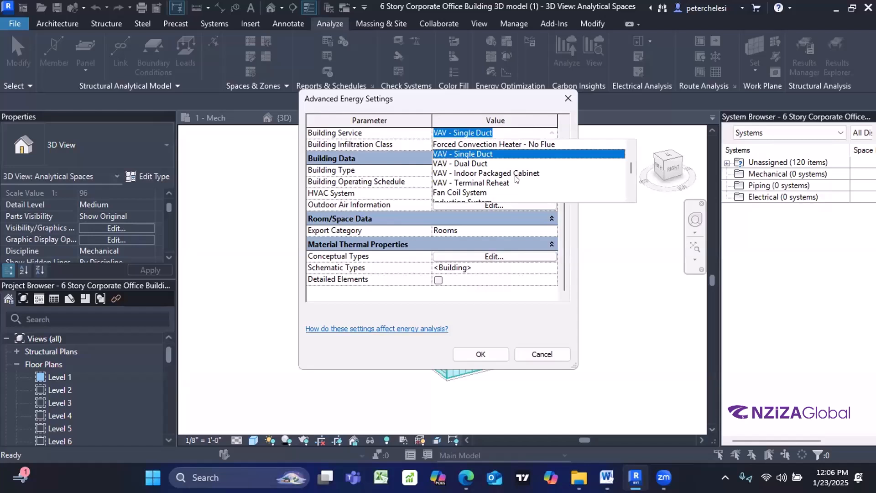
scroll(516, 178, up, 3)
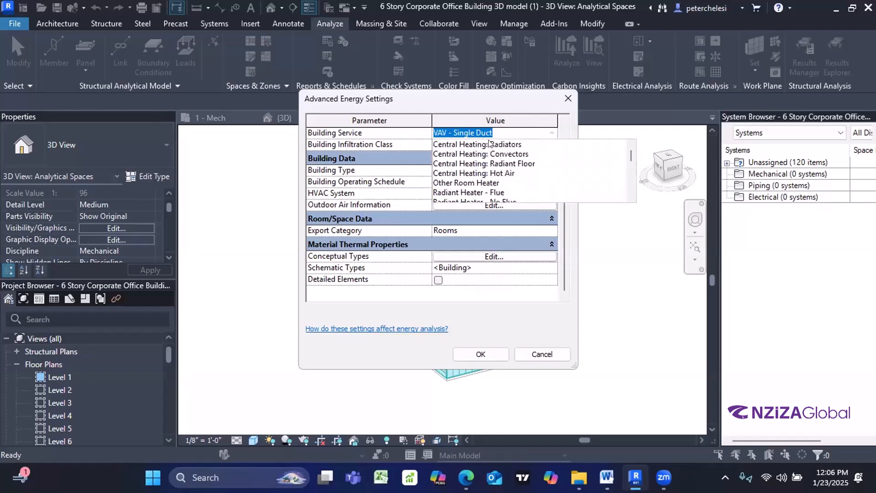
scroll(489, 155, down, 7)
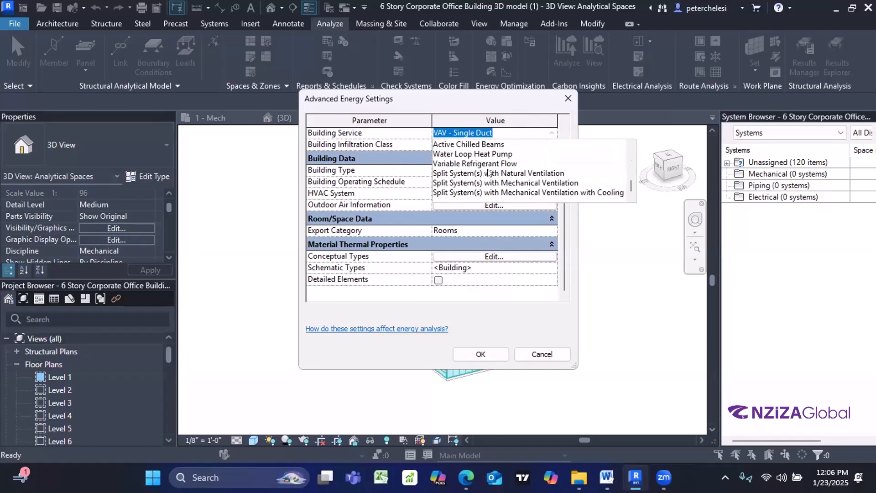
scroll(489, 172, up, 6)
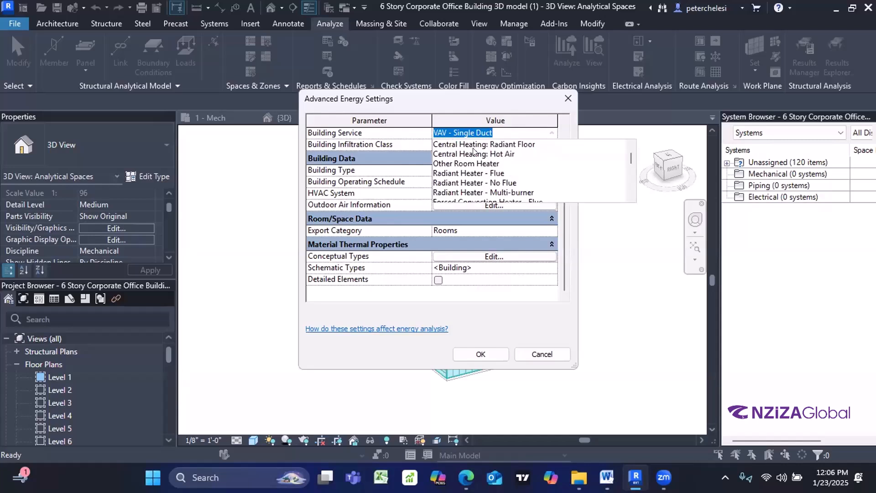
scroll(467, 159, up, 1)
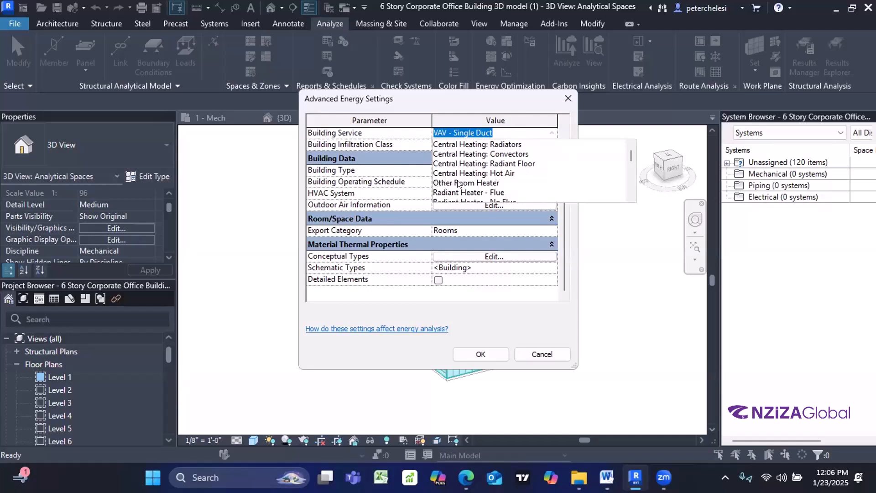
click(631, 198)
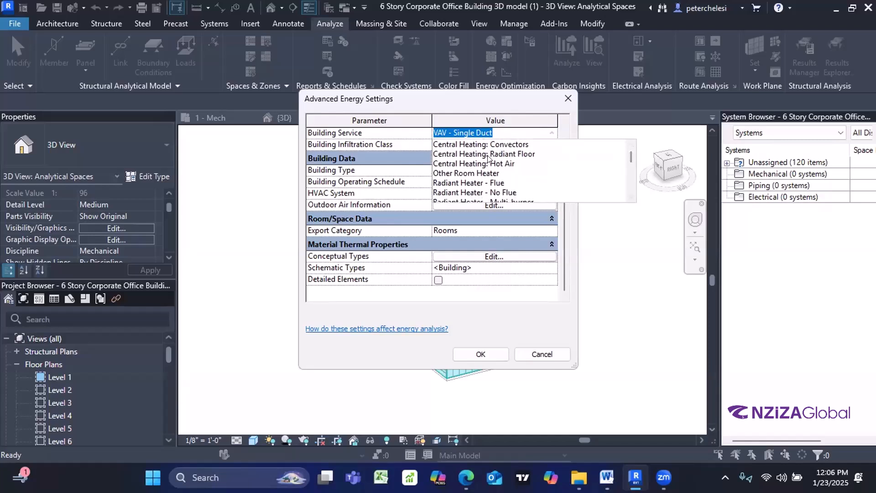
click(632, 198)
click(631, 198)
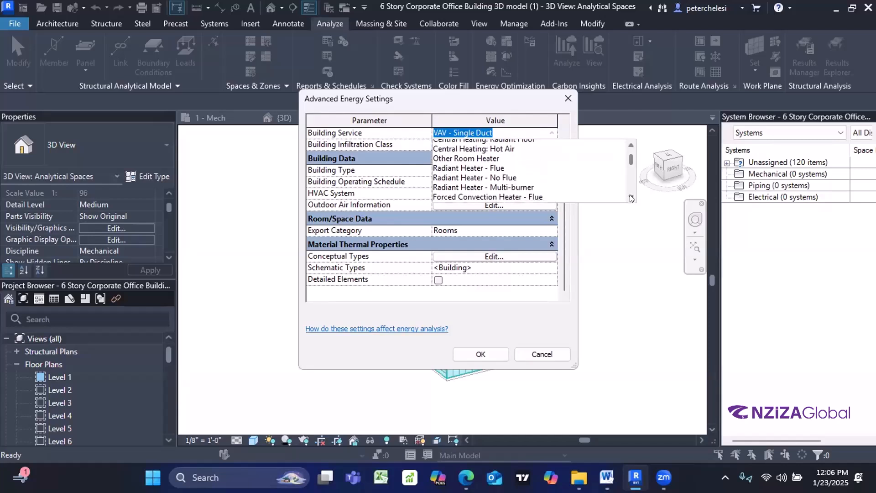
click(631, 198)
click(631, 197)
click(631, 198)
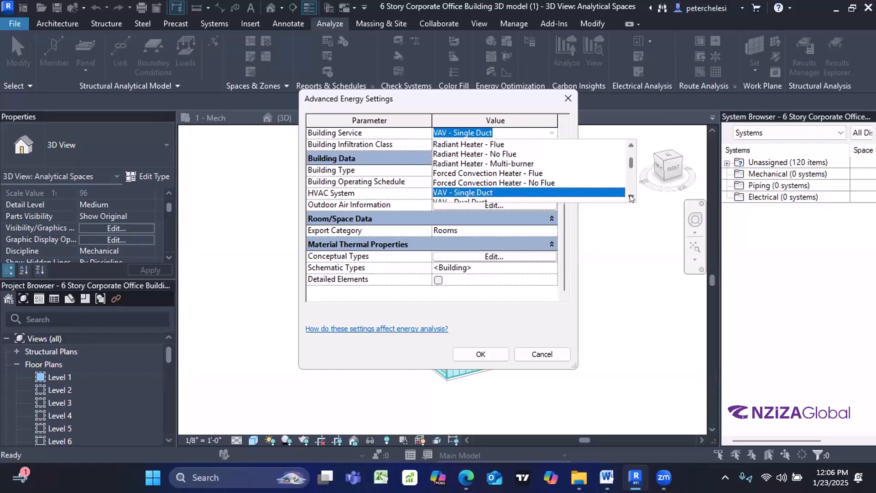
click(631, 197)
click(631, 197)
click(630, 196)
click(630, 197)
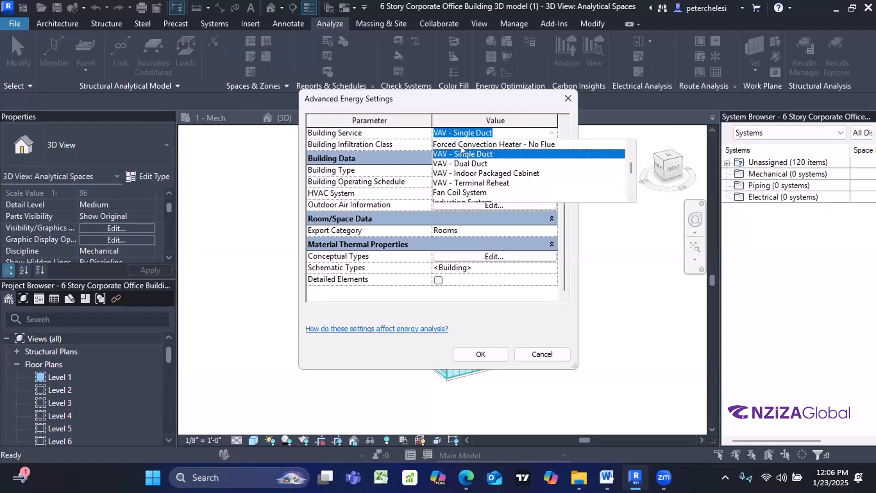
click(455, 163)
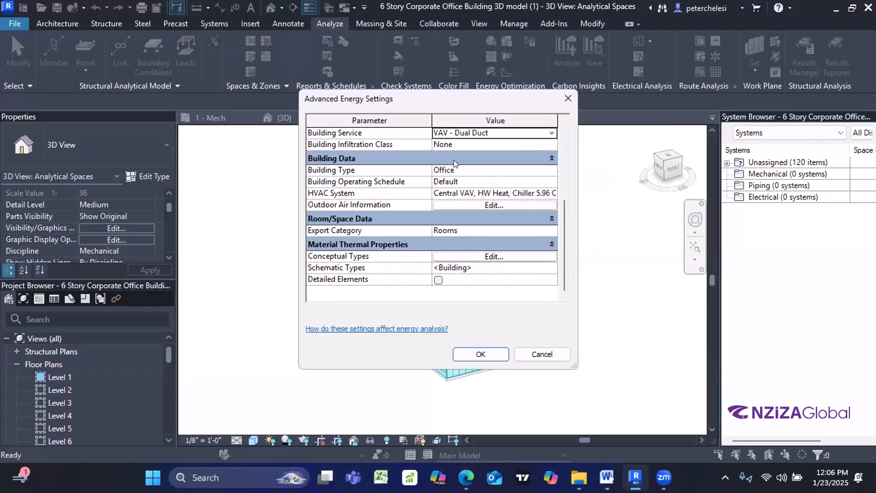
Step: Look through the Building Service systems again and set the Building Service to VAV - Single Duct
click(550, 133)
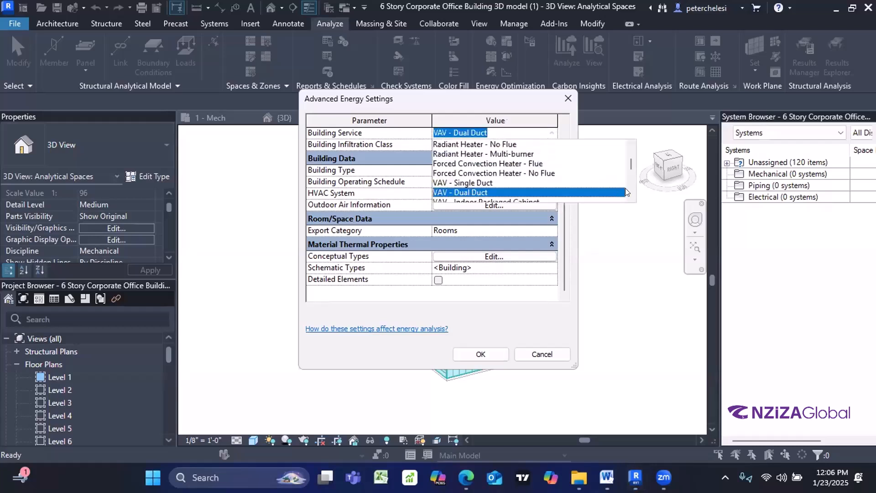
scroll(630, 195, down, 2)
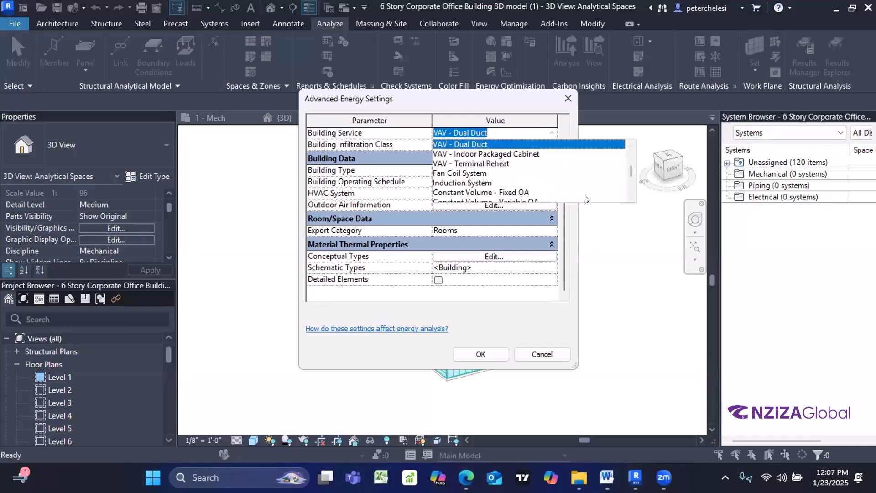
click(631, 198)
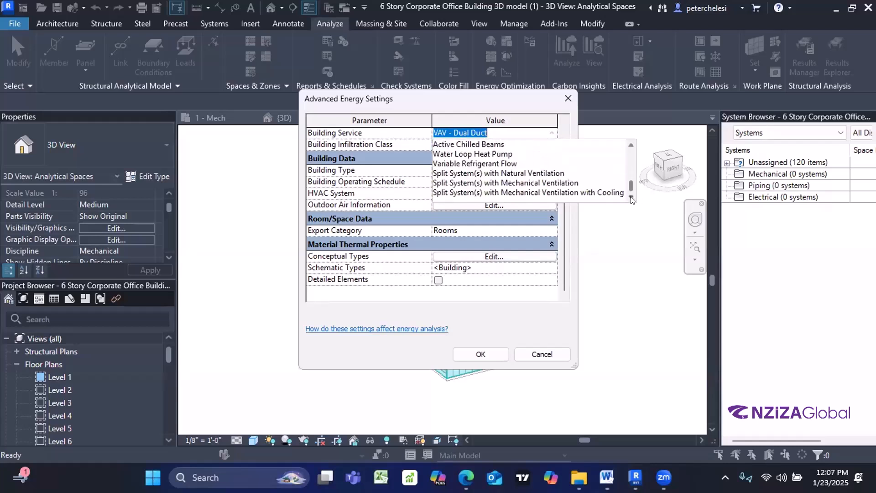
drag(632, 185, 632, 152)
click(632, 198)
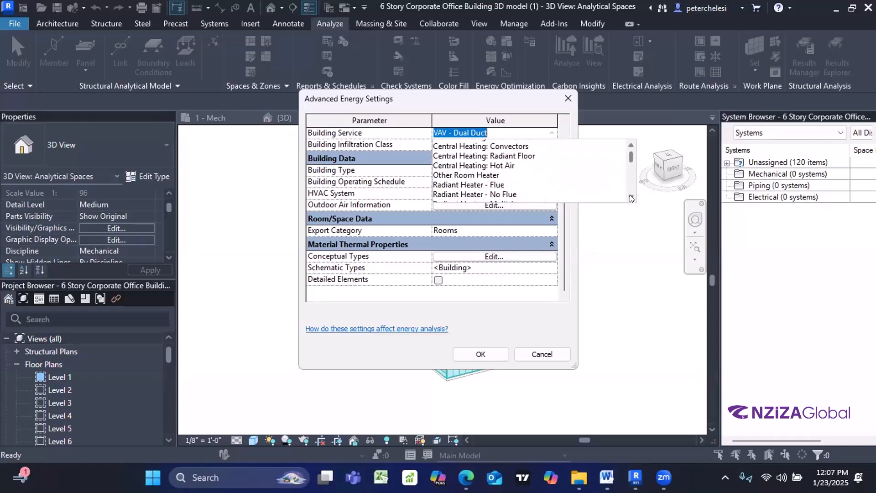
click(631, 197)
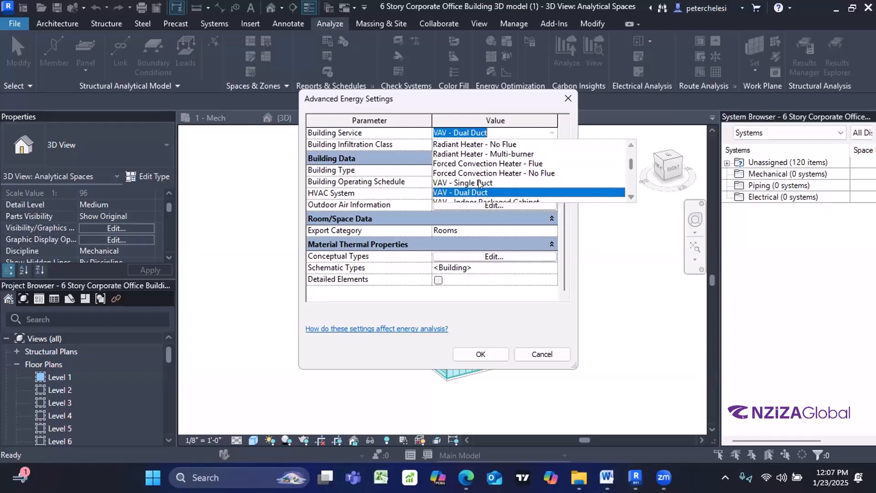
click(450, 183)
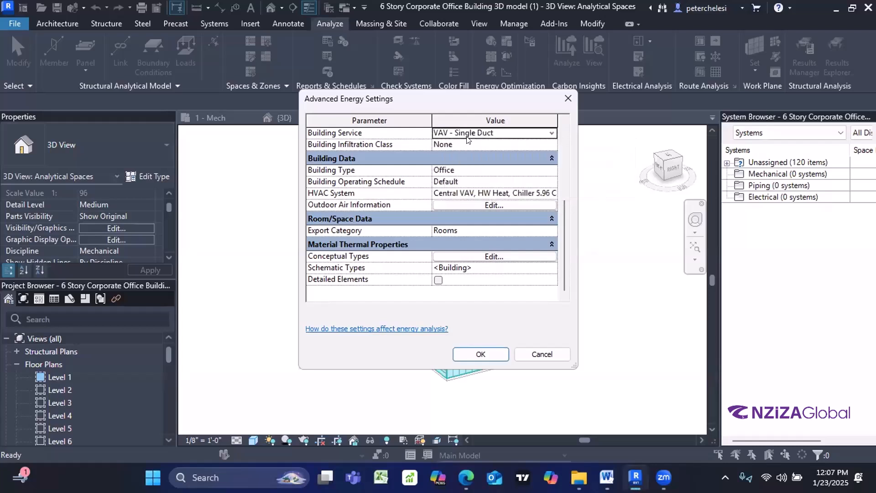
Step: Check the Building Service options around the VAV systems again, keeping VAV - Single Duct
click(549, 132)
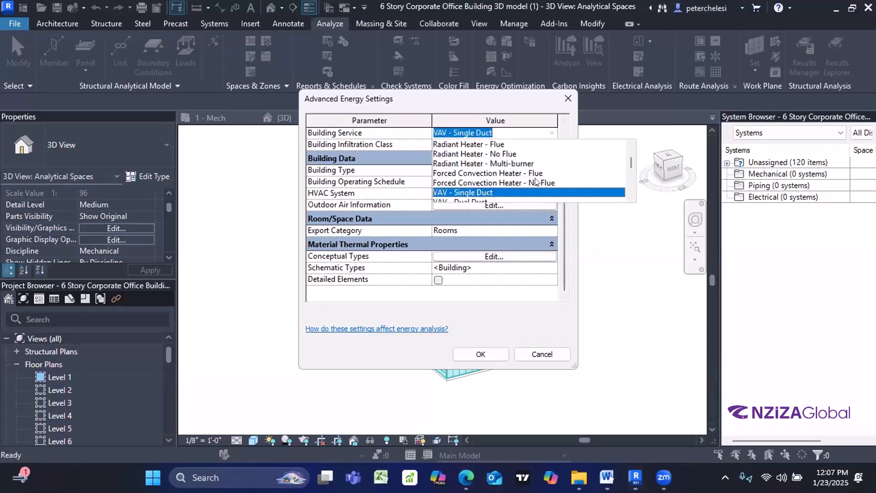
click(632, 197)
click(632, 197)
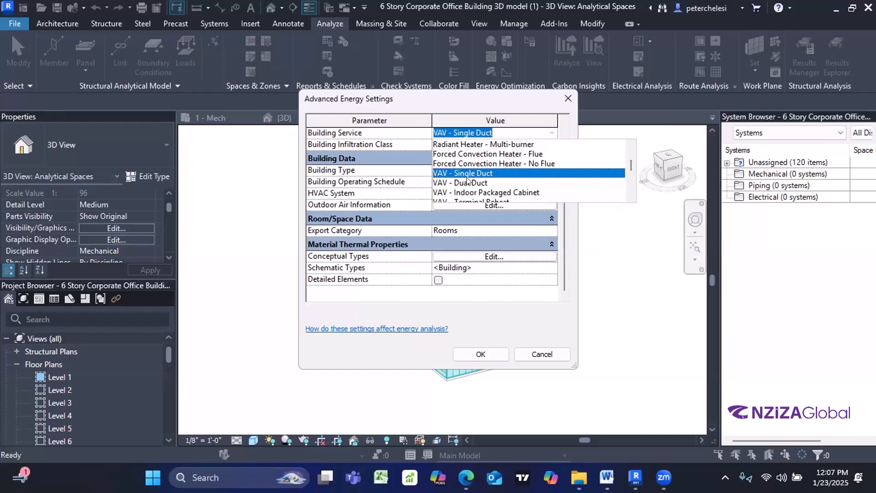
click(404, 161)
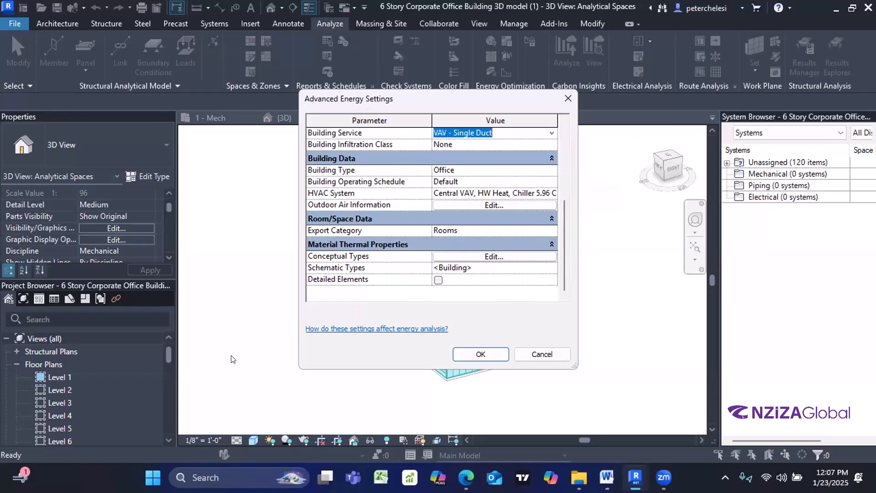
Step: Switch to File Explorer and look for air conditioning reference material in the TRAINING folder and its HVAC TRAINING MATERIALS subfolder
key(alt+Tab)
scroll(231, 355, up, 9)
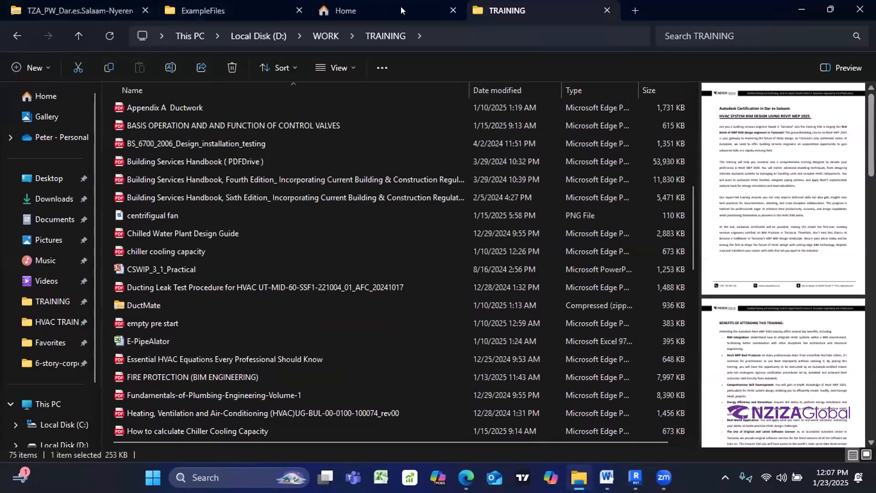
scroll(160, 201, down, 18)
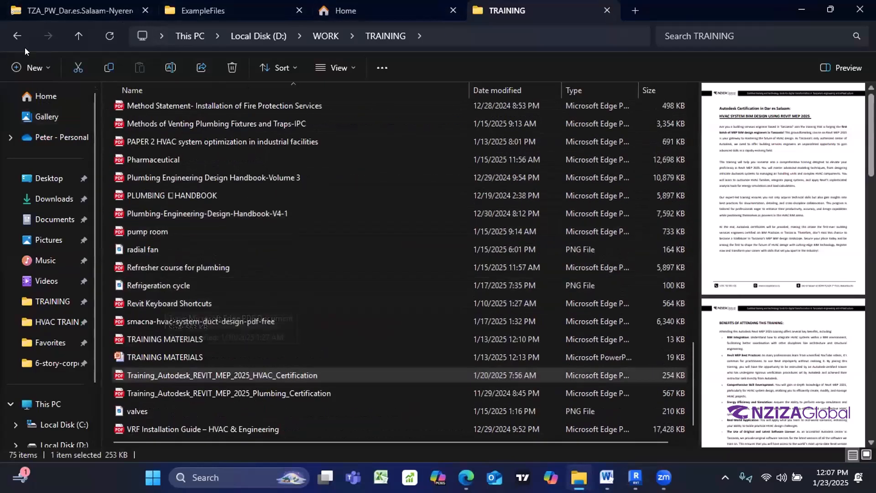
click(17, 36)
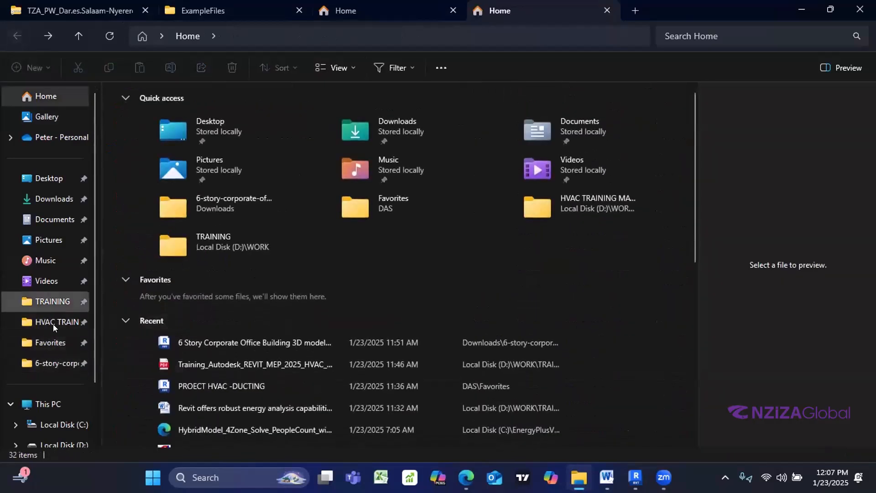
click(58, 302)
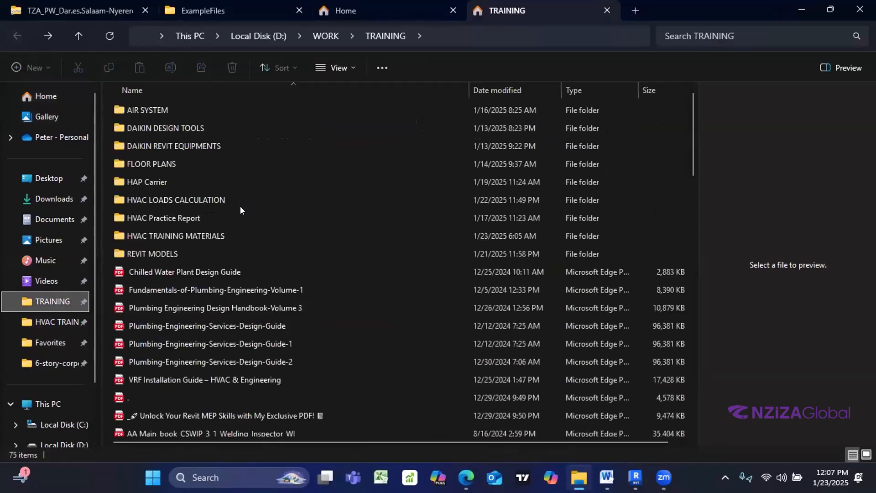
double_click(187, 237)
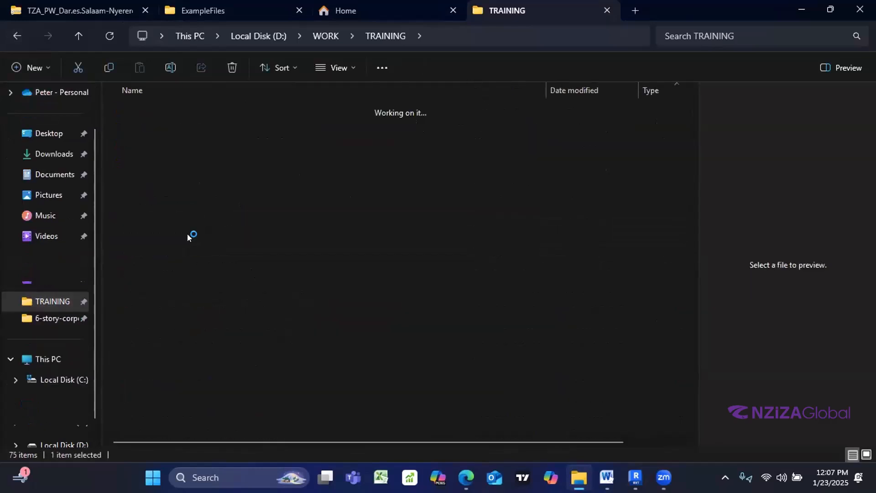
scroll(191, 260, down, 1)
scroll(191, 260, up, 1)
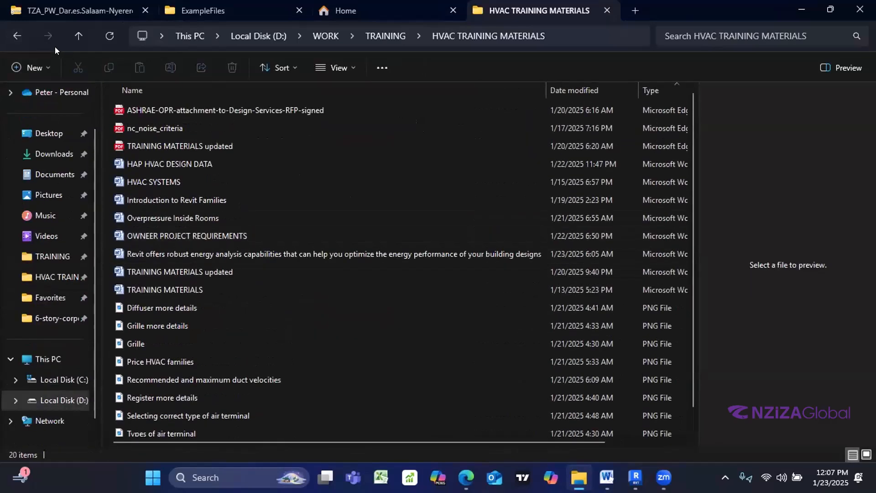
Step: Open the Selection of Air Conditioning Systems PDF from the AIR SYSTEM folder inside TRAINING
click(21, 35)
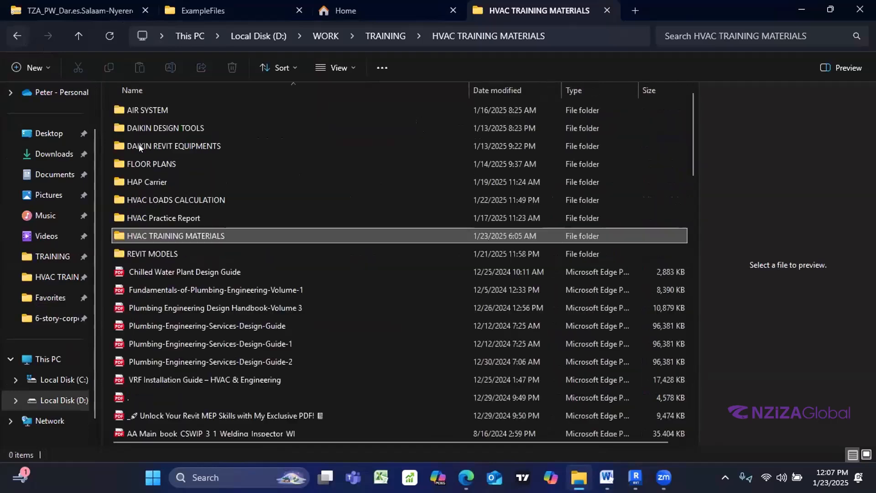
double_click(153, 113)
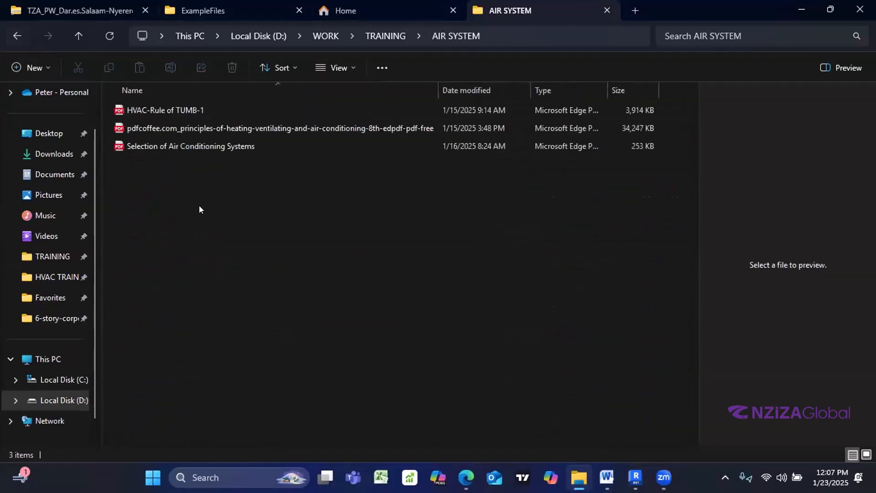
click(205, 148)
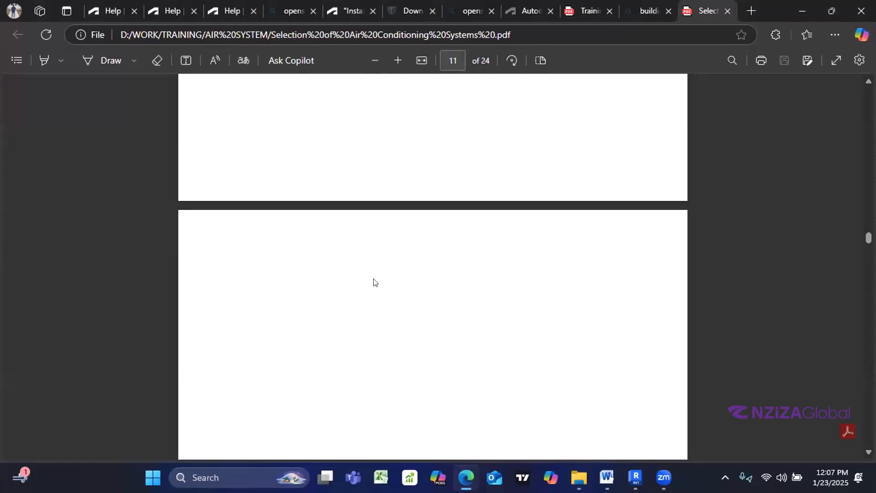
Step: Read the PDF's introduction with the thermal distribution schematic and section 36.2 on selection criteria for air conditioning systems
scroll(374, 282, up, 20)
scroll(373, 282, up, 7)
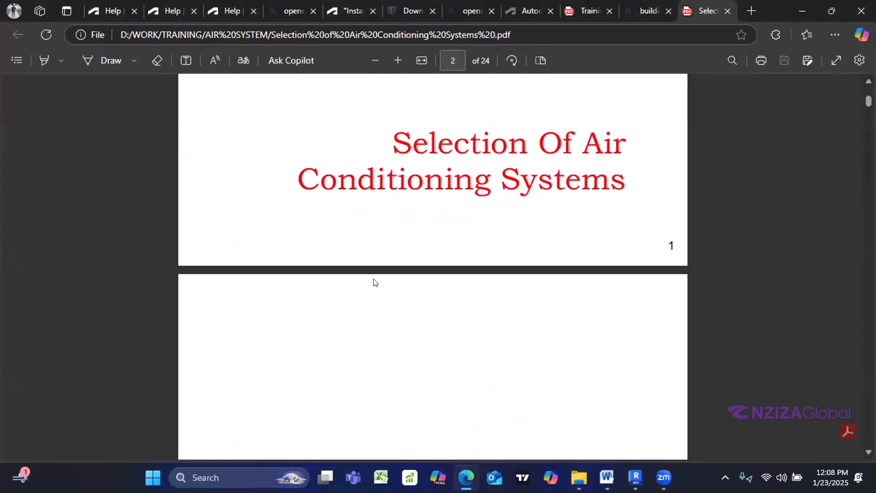
scroll(382, 281, up, 2)
scroll(383, 280, down, 2)
scroll(382, 280, down, 3)
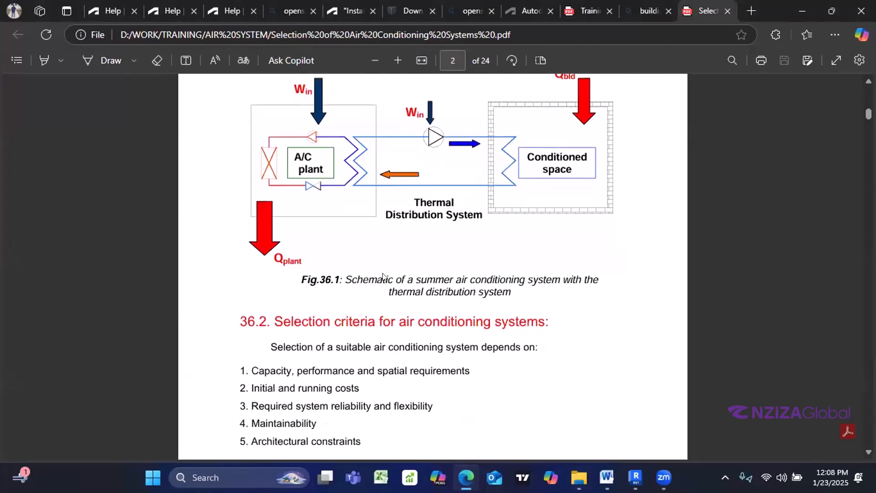
scroll(383, 276, up, 5)
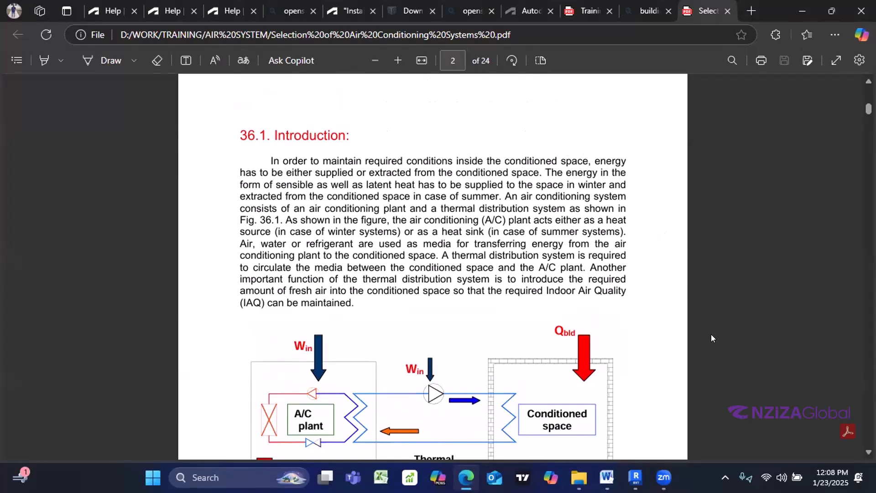
scroll(817, 418, down, 5)
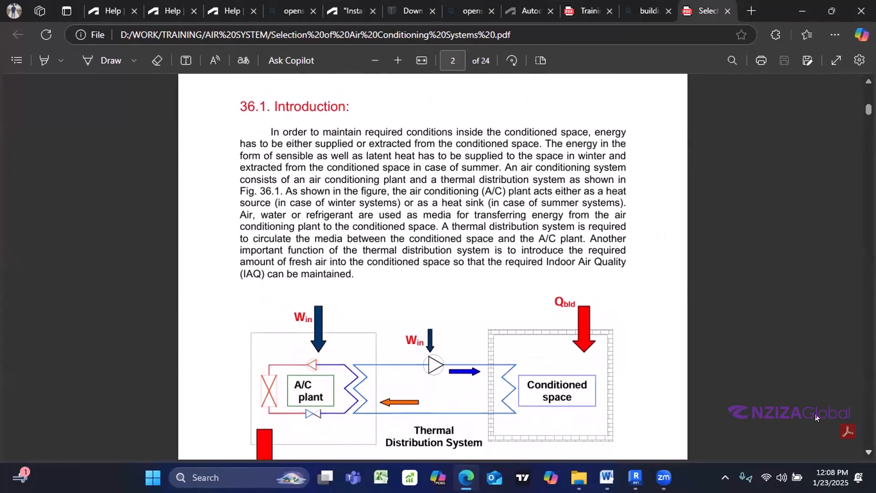
scroll(818, 418, down, 4)
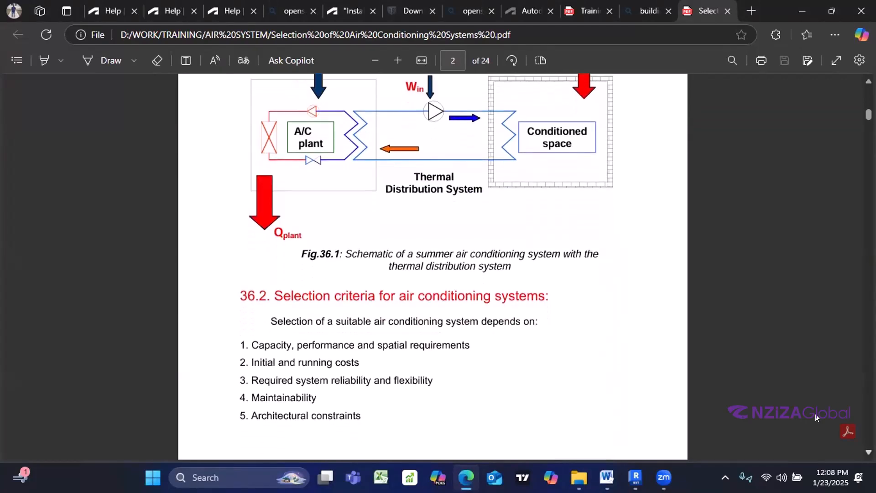
scroll(817, 417, down, 7)
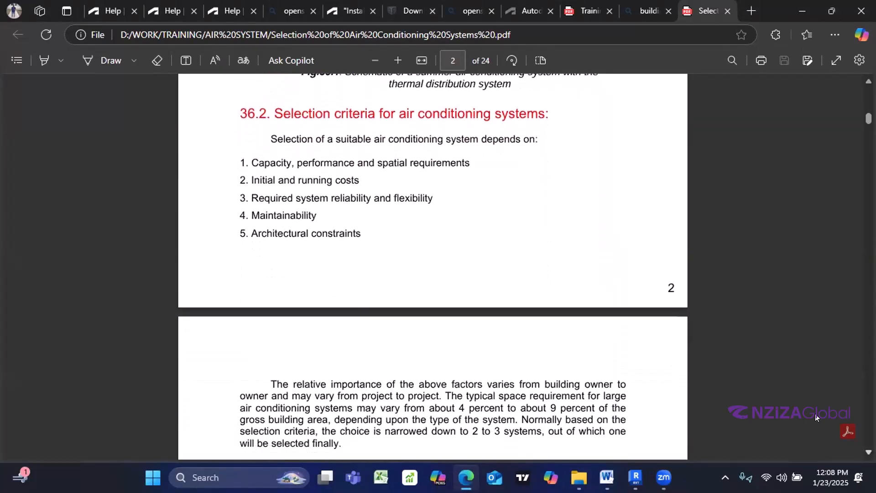
Step: Examine how air conditioning systems are classified, including single duct and dual duct all air systems, through section 36.4.1
scroll(818, 418, down, 3)
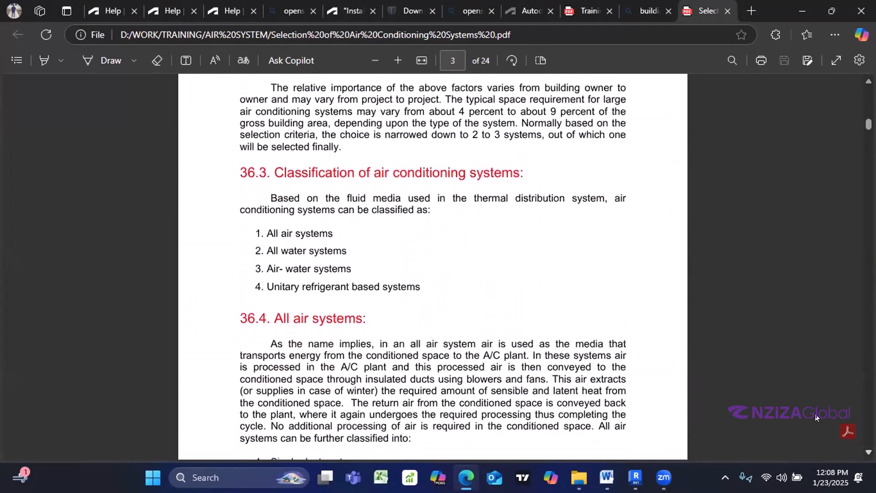
scroll(817, 417, down, 3)
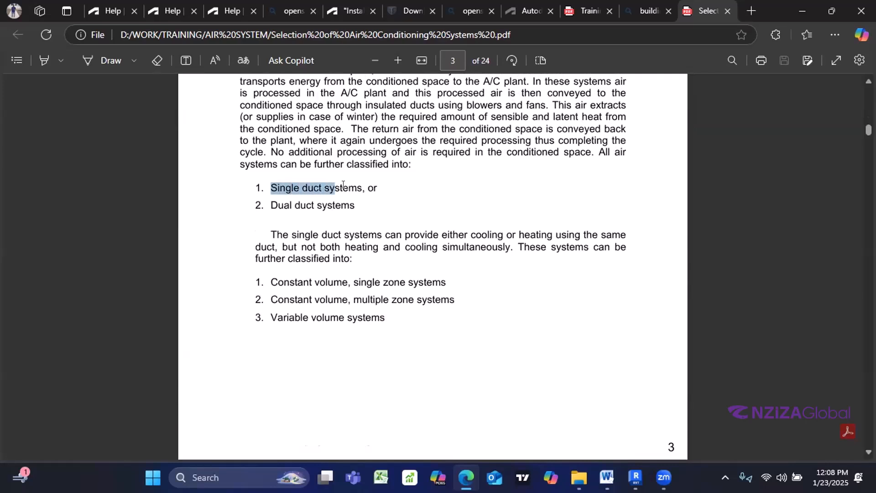
drag(271, 205, 315, 206)
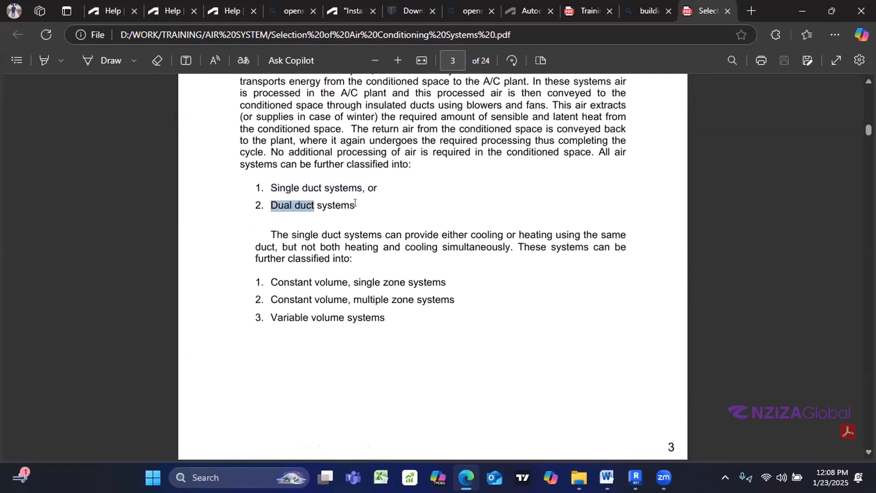
scroll(772, 118, up, 1)
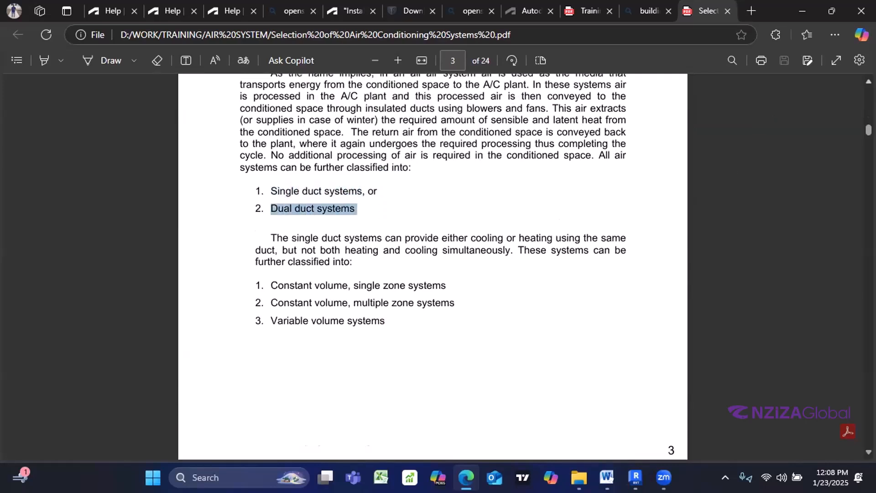
scroll(772, 118, up, 3)
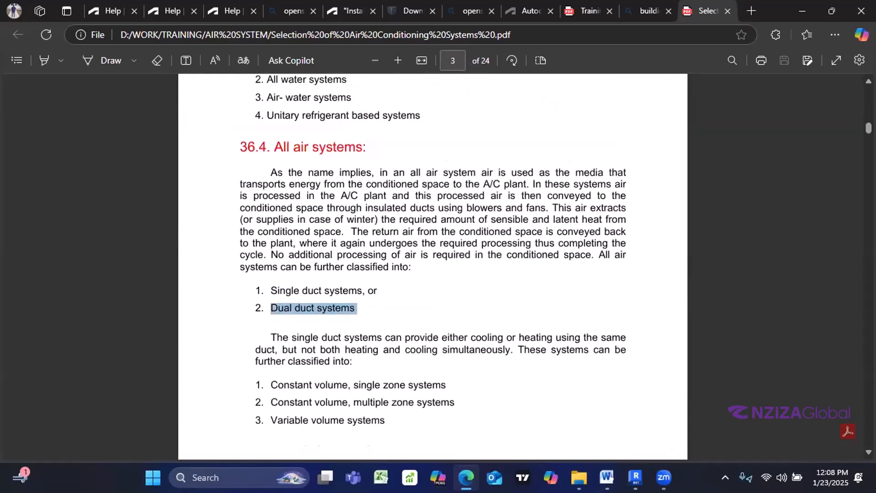
scroll(433, 267, down, 9)
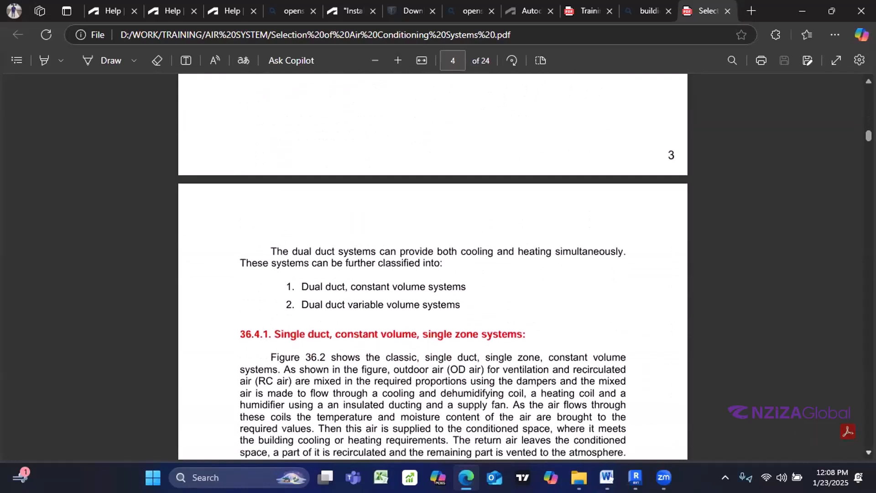
scroll(433, 267, down, 4)
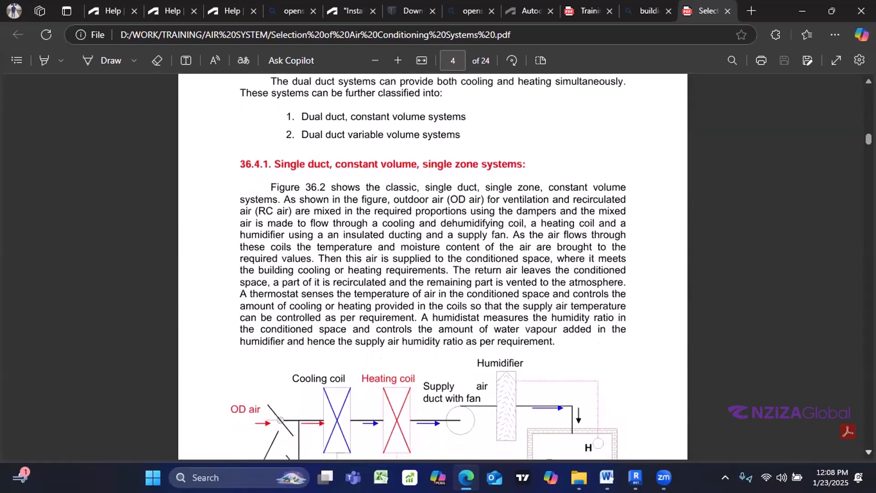
scroll(433, 267, down, 1)
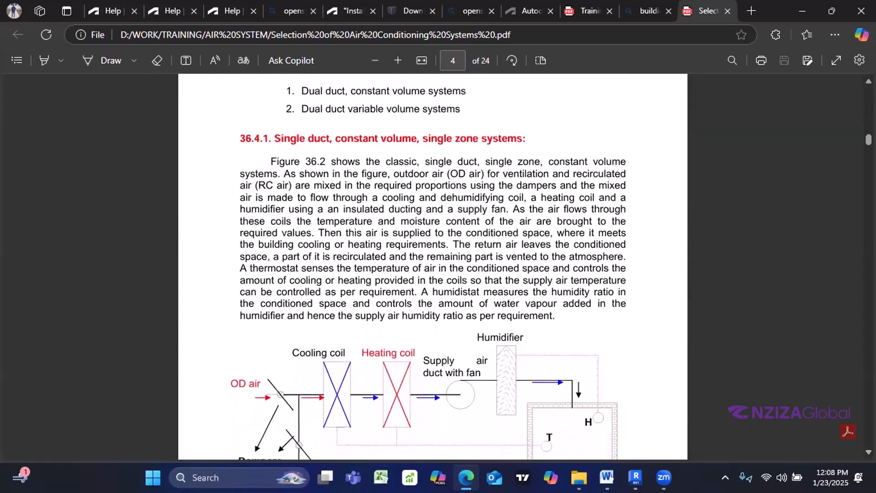
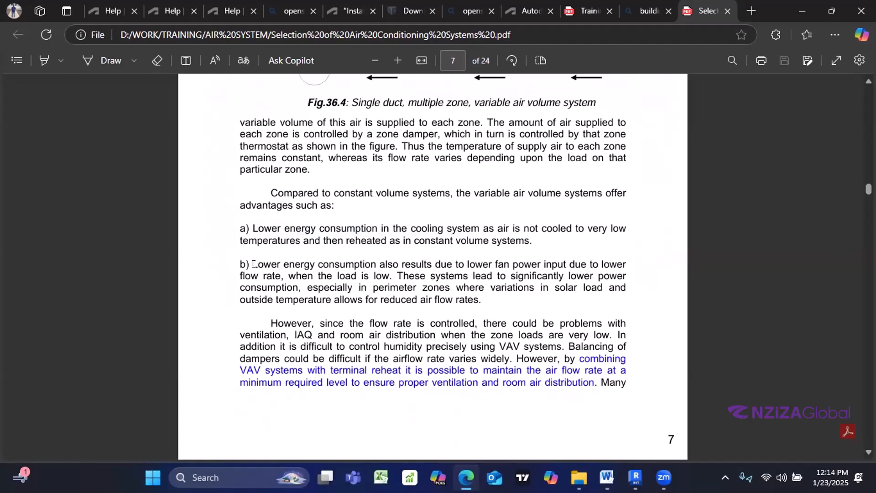
Step: Read the energy advantages of variable air volume systems and section 36.4.4 on dual duct, constant volume systems
drag(250, 264, 497, 266)
click(432, 280)
scroll(790, 395, down, 3)
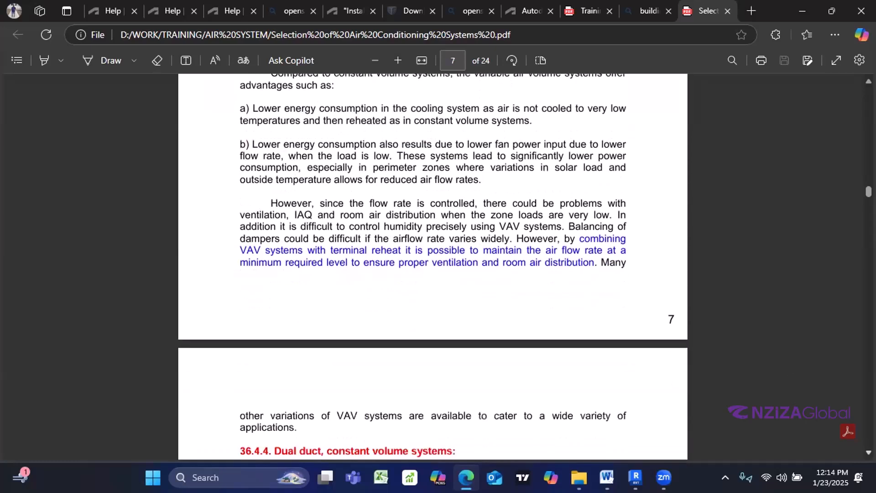
scroll(433, 267, down, 10)
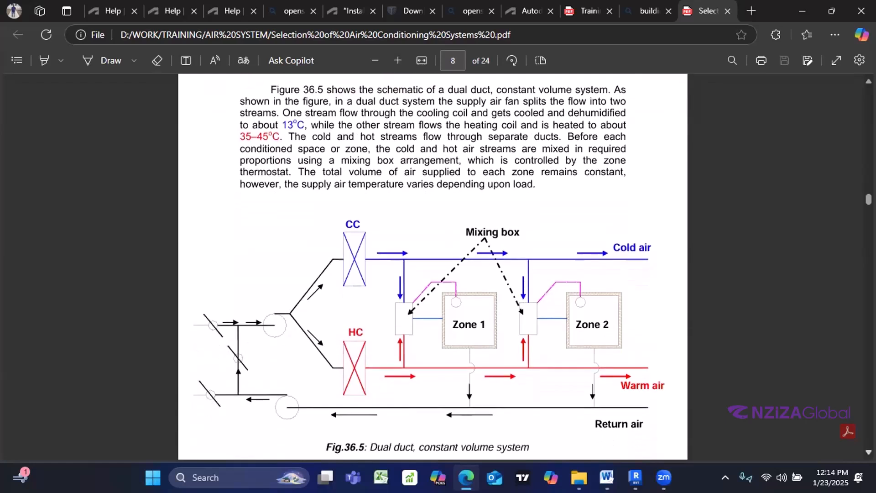
scroll(429, 270, up, 1)
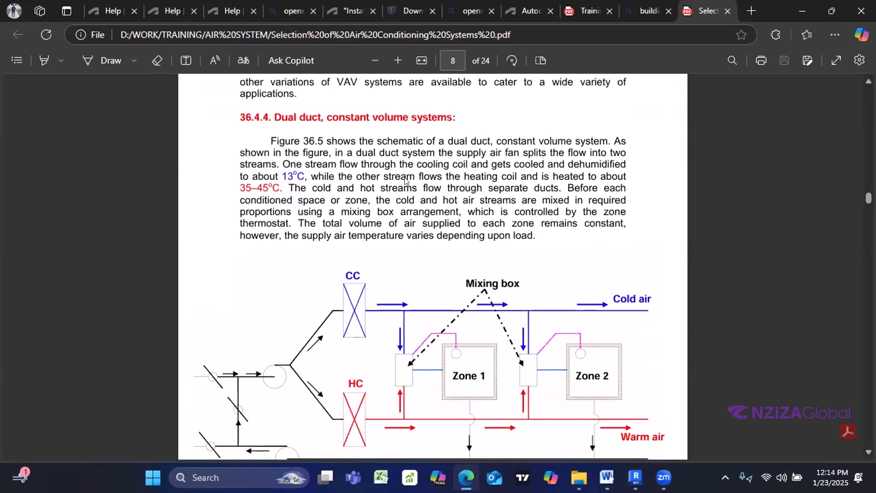
Step: Review the single duct sections again, from the single zone constant volume system to the multiple zone system with reheat coils
scroll(404, 180, up, 20)
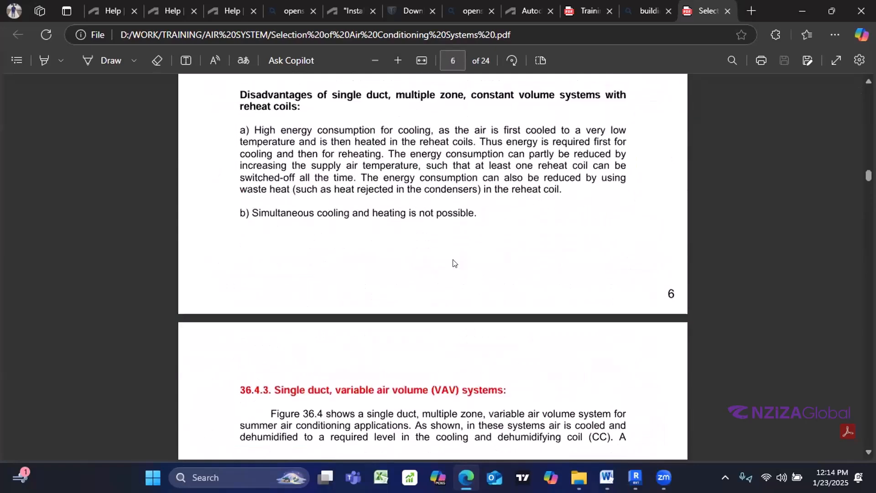
scroll(453, 265, up, 7)
scroll(454, 273, up, 7)
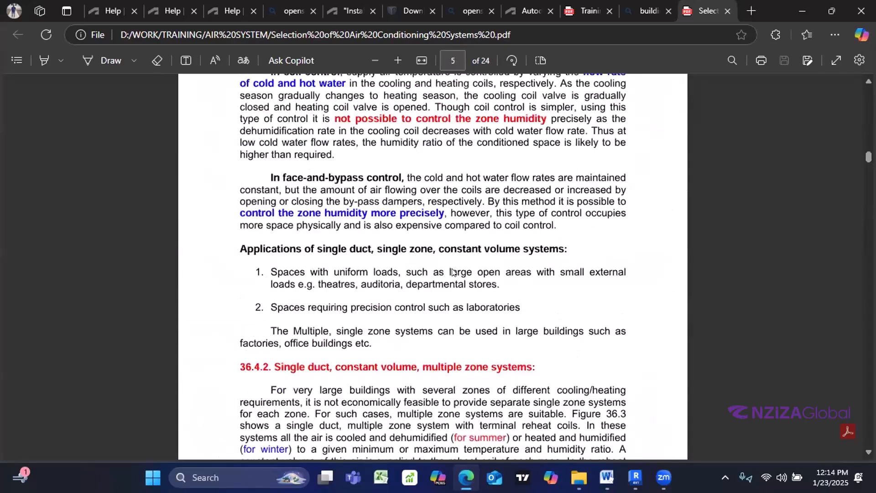
scroll(453, 273, up, 20)
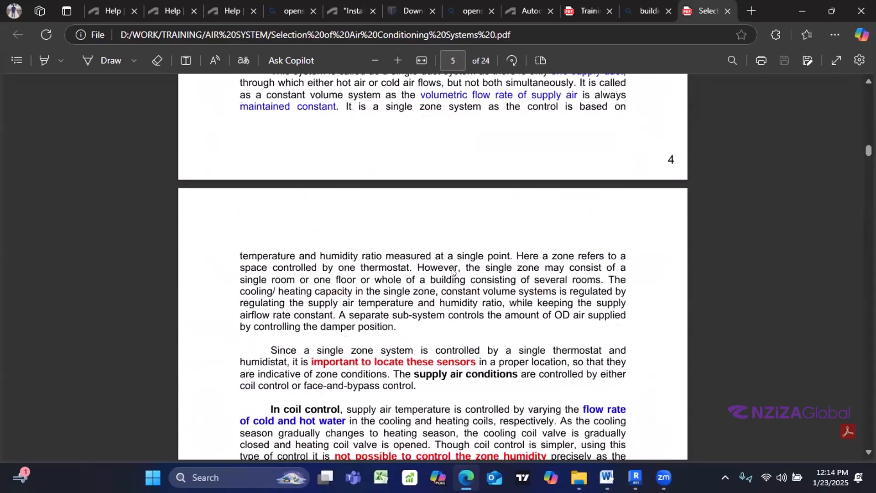
scroll(454, 273, down, 20)
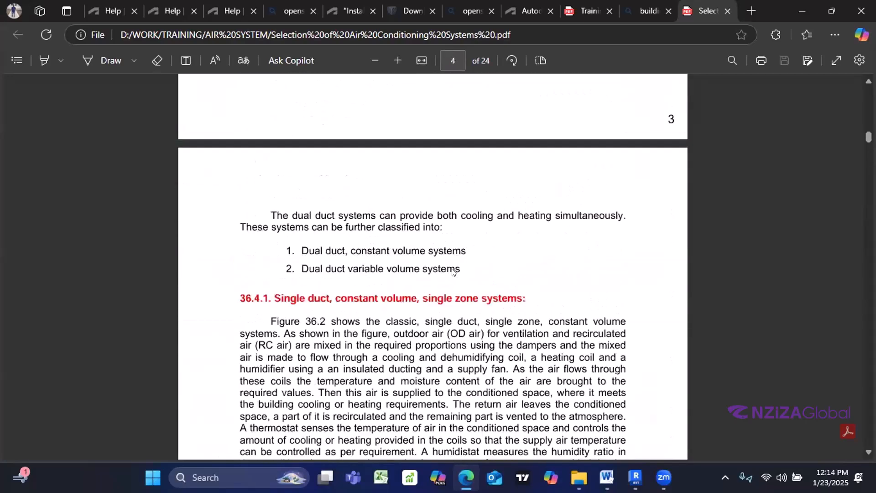
scroll(453, 273, down, 20)
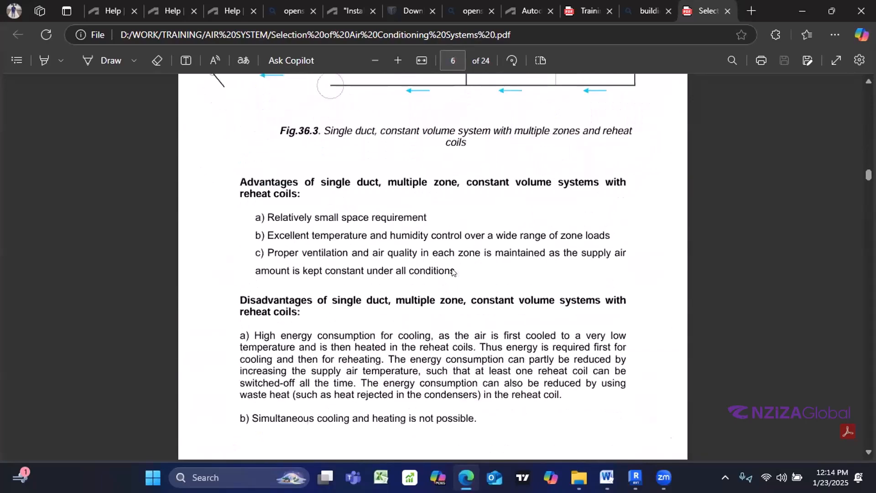
Step: Review the dual duct, constant volume system in the PDF, covering its mixing box diagram, advantages and disadvantages
scroll(454, 272, down, 10)
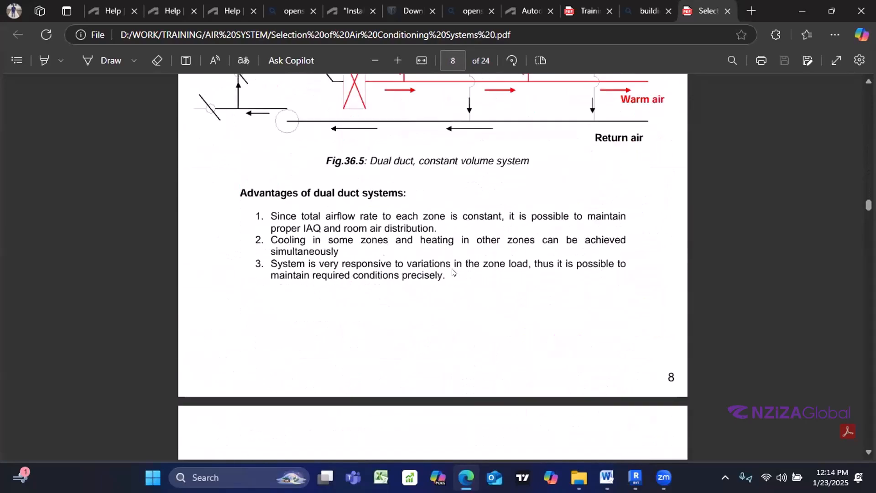
scroll(433, 267, up, 5)
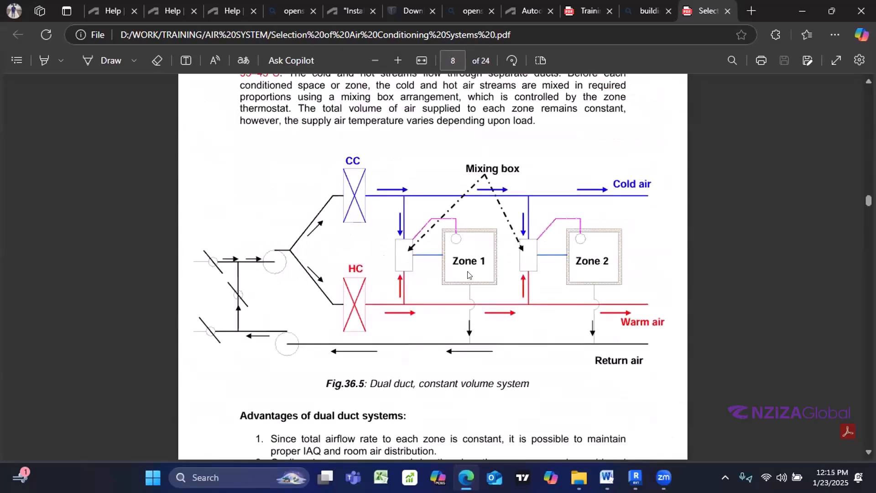
scroll(469, 274, up, 7)
scroll(469, 274, down, 18)
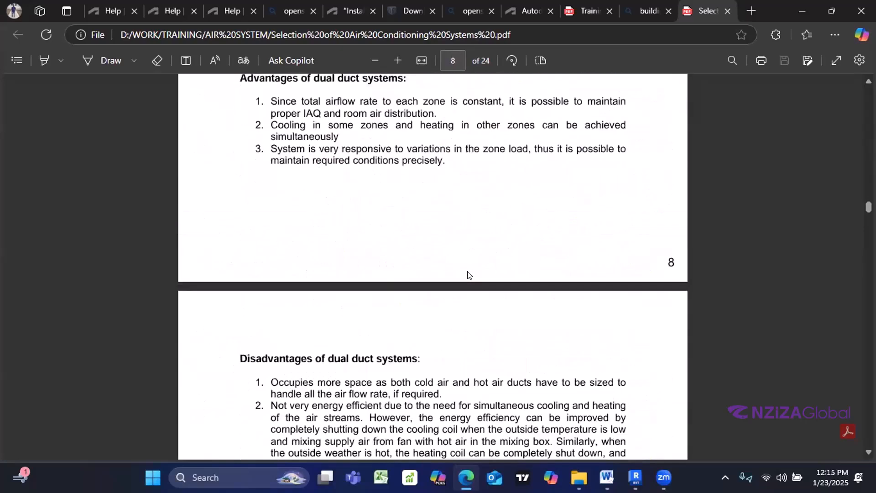
Step: Read the all water systems section, from the two-pipe diagram and fan coil unit to the applications in 36.5.3
scroll(469, 275, down, 20)
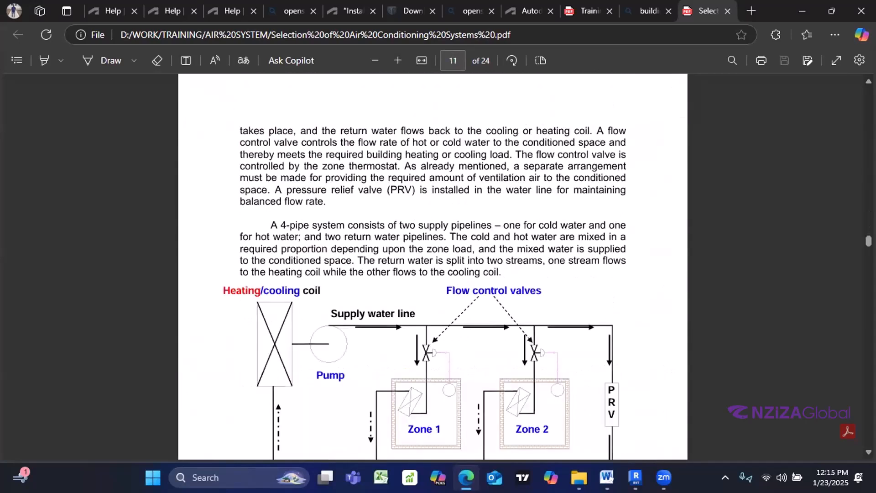
scroll(433, 274, down, 5)
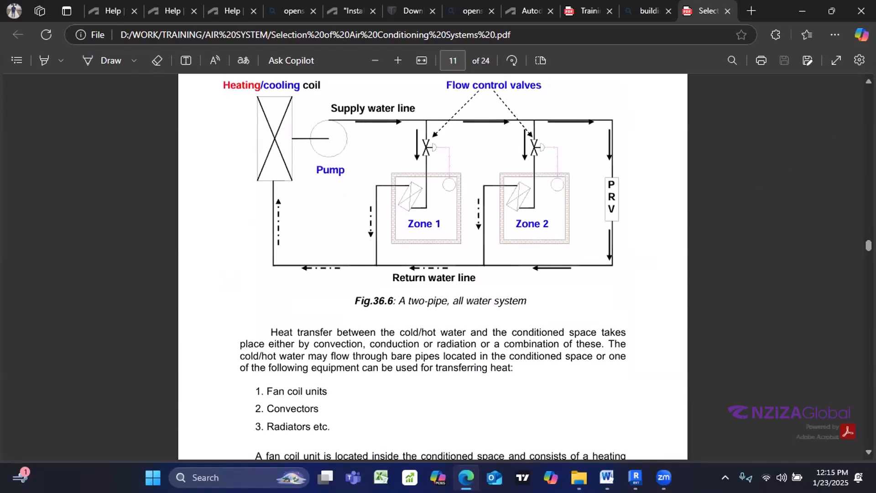
scroll(433, 267, up, 1)
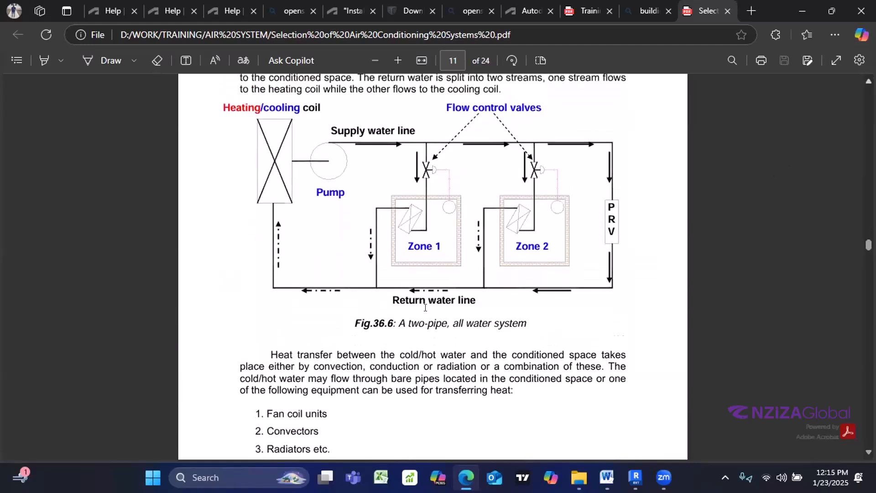
scroll(425, 307, up, 8)
scroll(425, 308, down, 20)
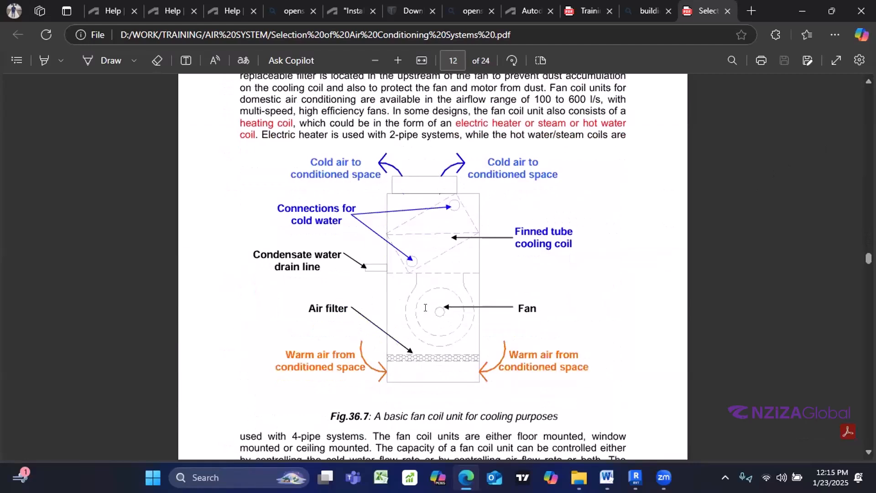
scroll(426, 307, down, 8)
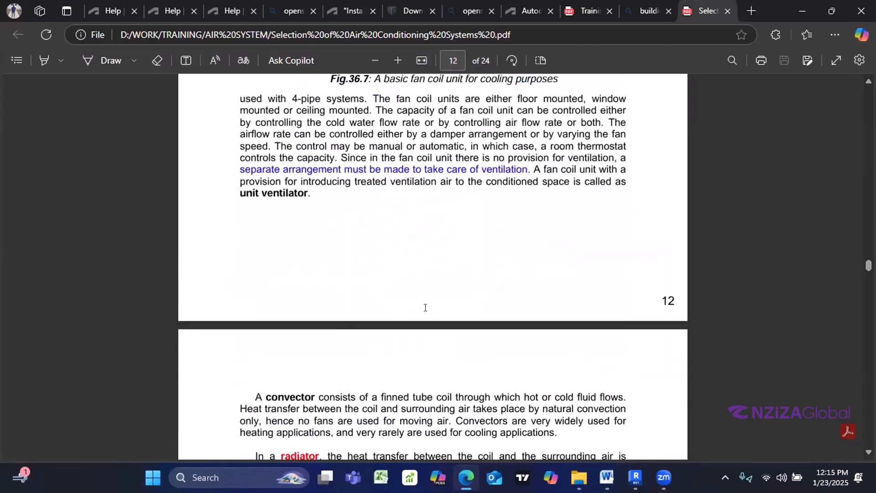
scroll(425, 308, down, 15)
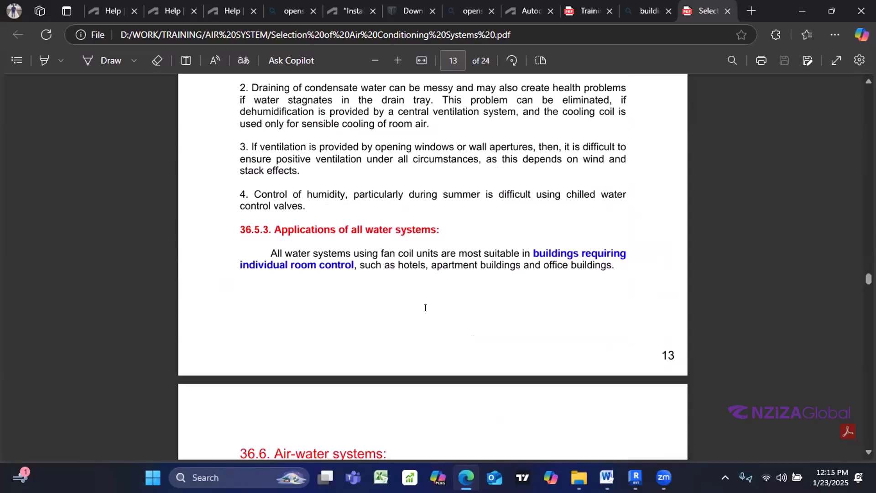
scroll(426, 307, down, 8)
scroll(546, 438, up, 8)
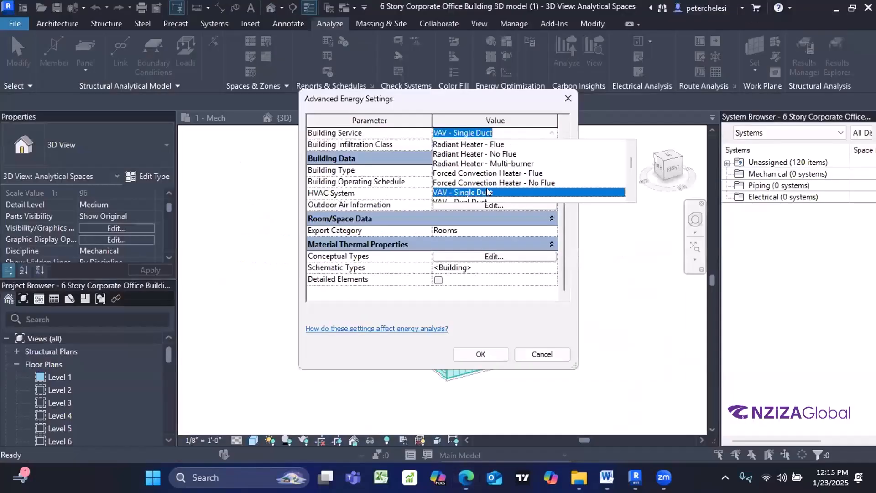
Step: Switch to Revit and review the Building Service options in Advanced Energy Settings, from the VAV types to the split systems
click(543, 131)
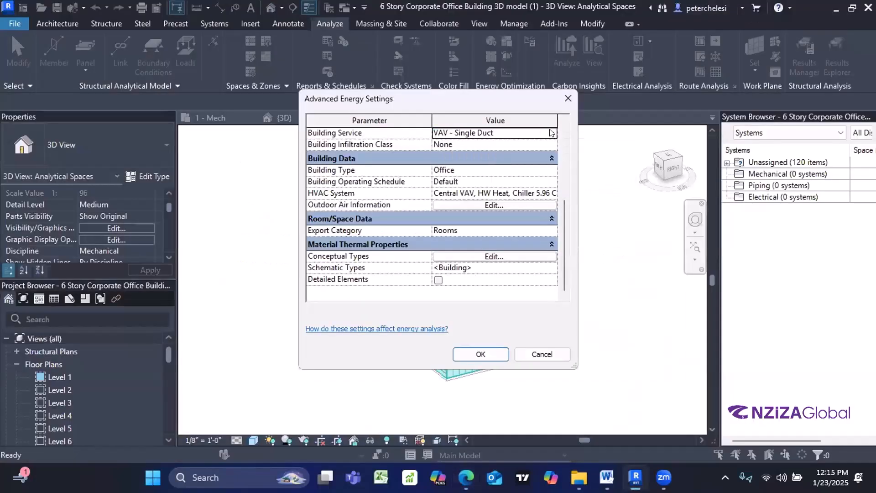
click(551, 133)
click(630, 199)
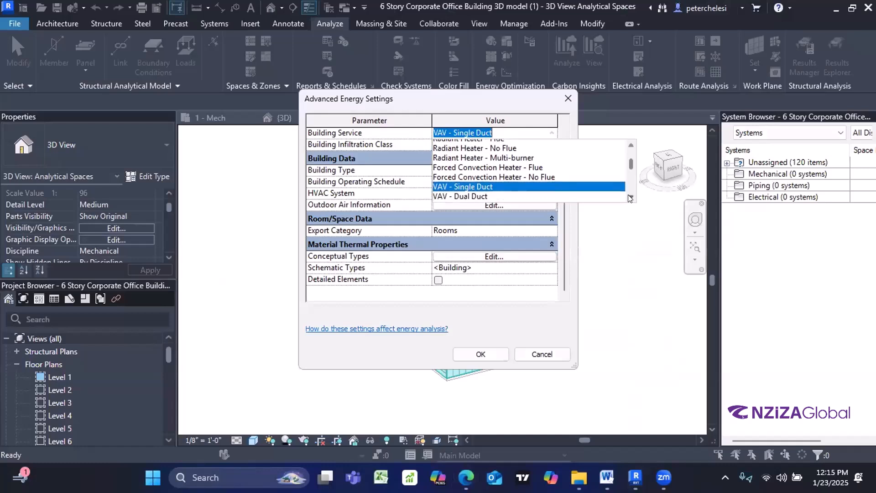
click(630, 198)
click(630, 199)
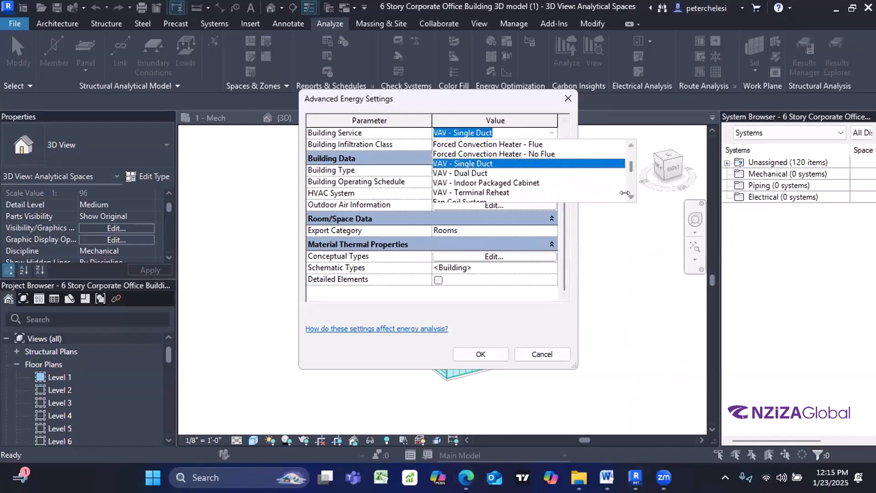
scroll(625, 193, down, 3)
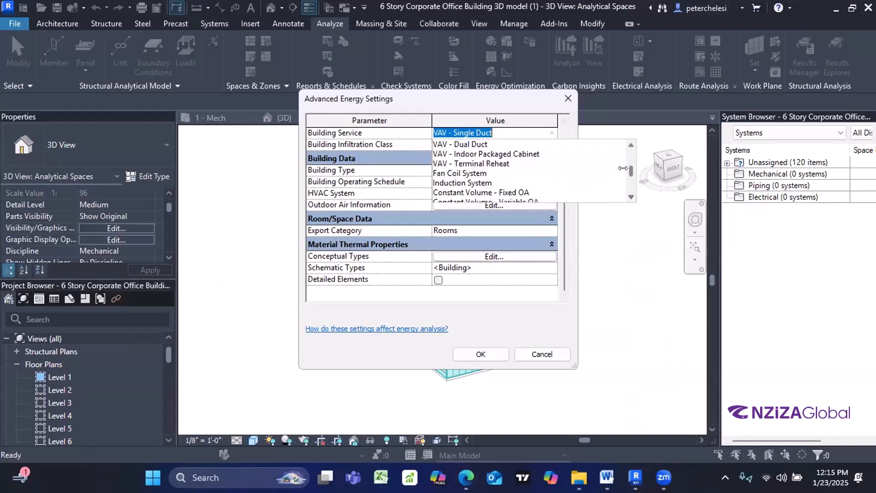
click(631, 193)
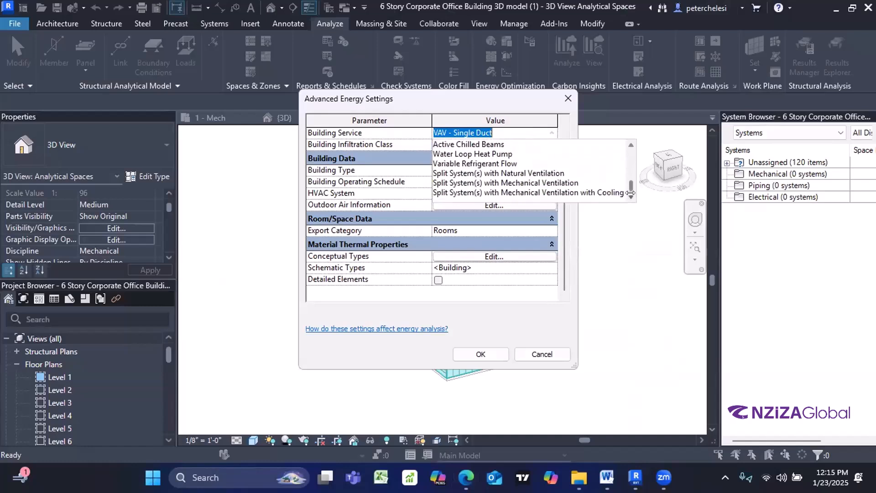
drag(630, 185, 631, 161)
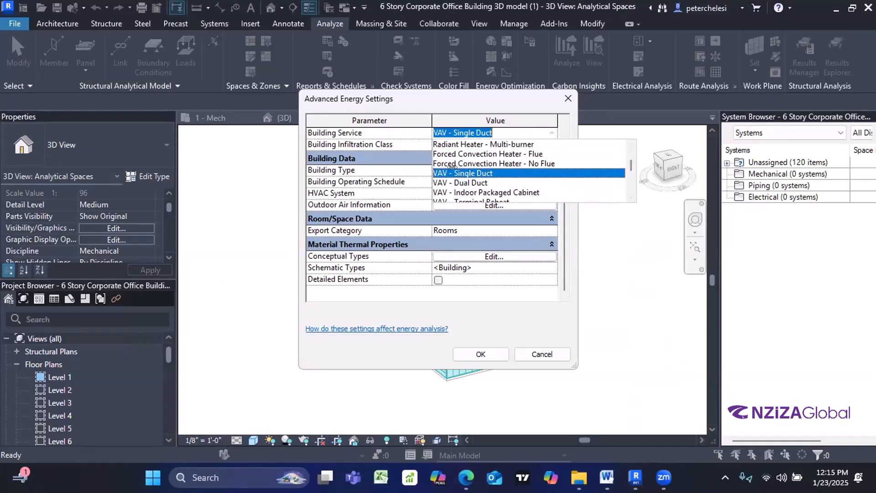
click(398, 130)
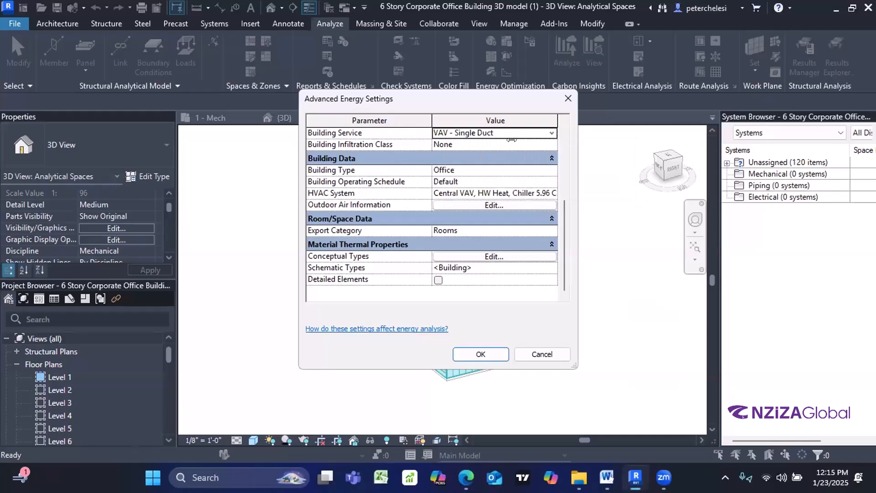
Step: Set the Building Infiltration Class to Medium in Advanced Energy Settings
click(541, 142)
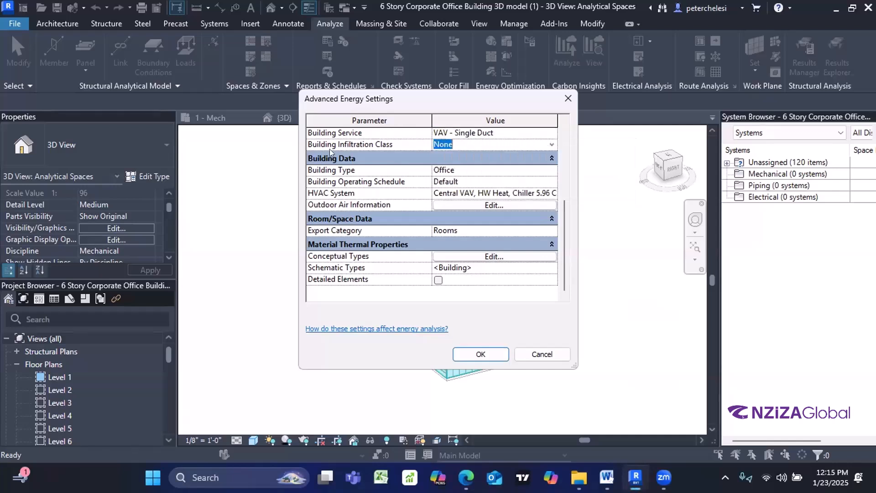
click(317, 144)
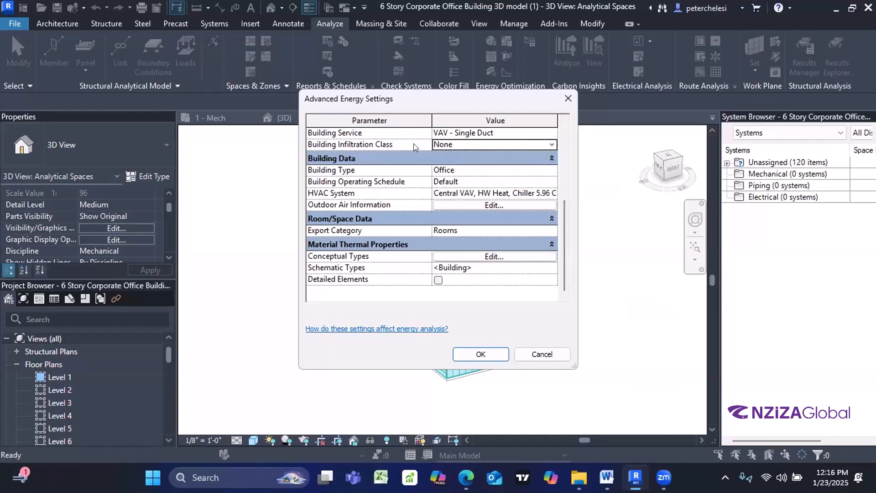
click(551, 145)
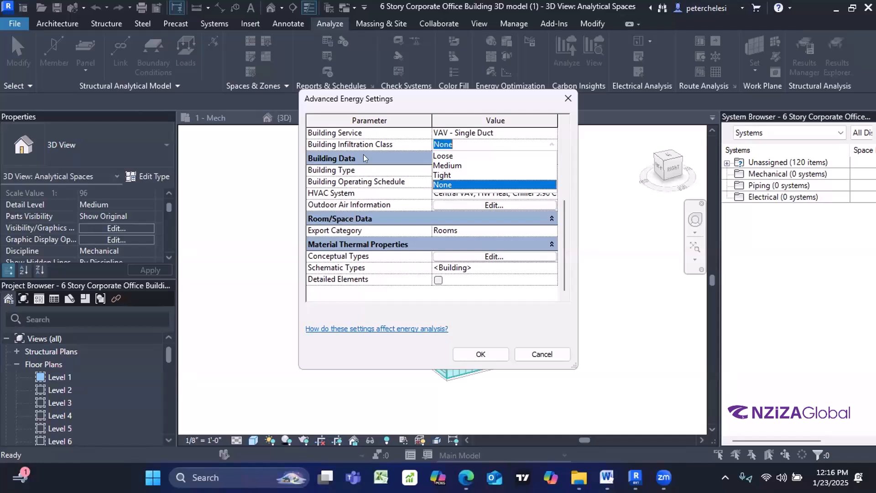
click(446, 166)
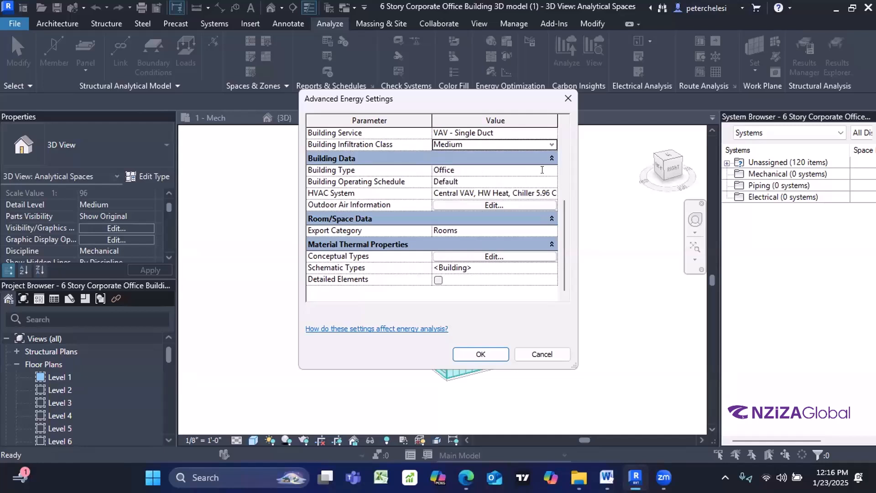
Step: Examine the Building Type options available for the energy model, from Automotive Facility to Workshop
click(541, 170)
click(345, 169)
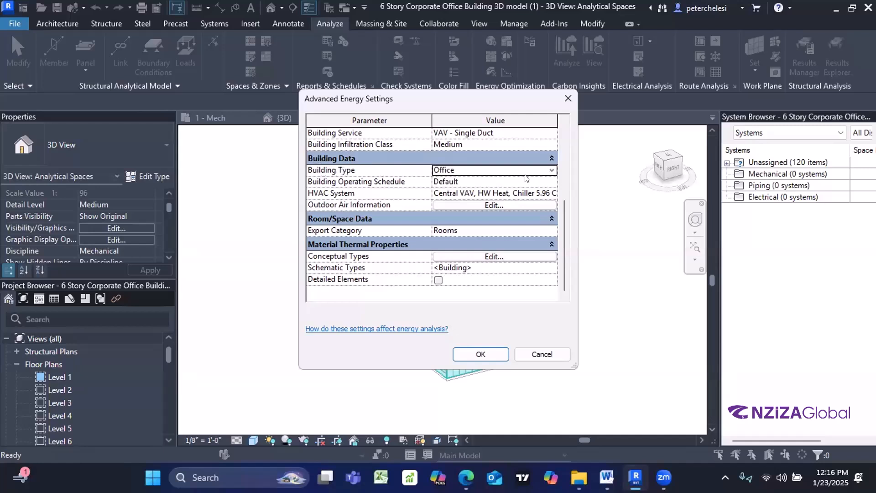
click(552, 170)
scroll(500, 210, down, 4)
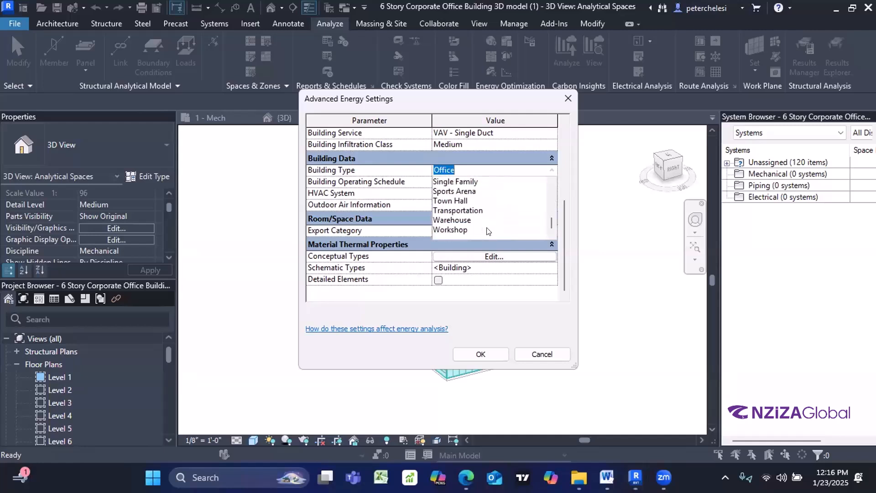
scroll(457, 191, up, 9)
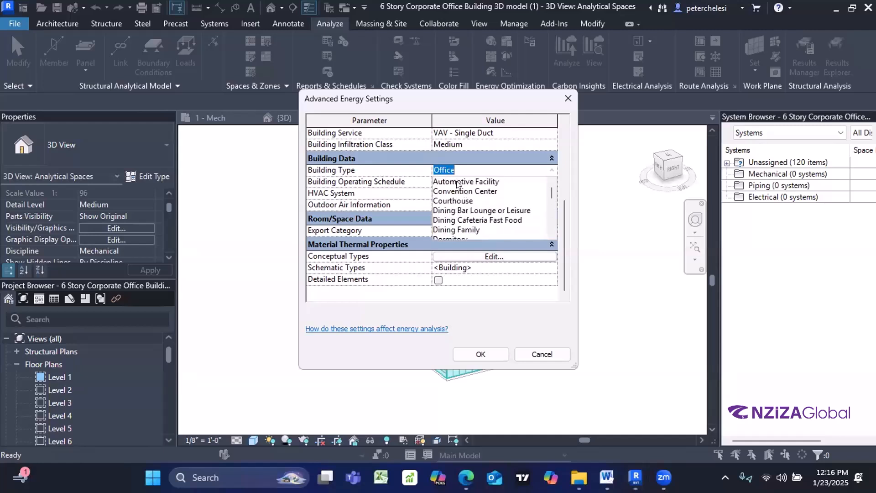
scroll(459, 206, down, 8)
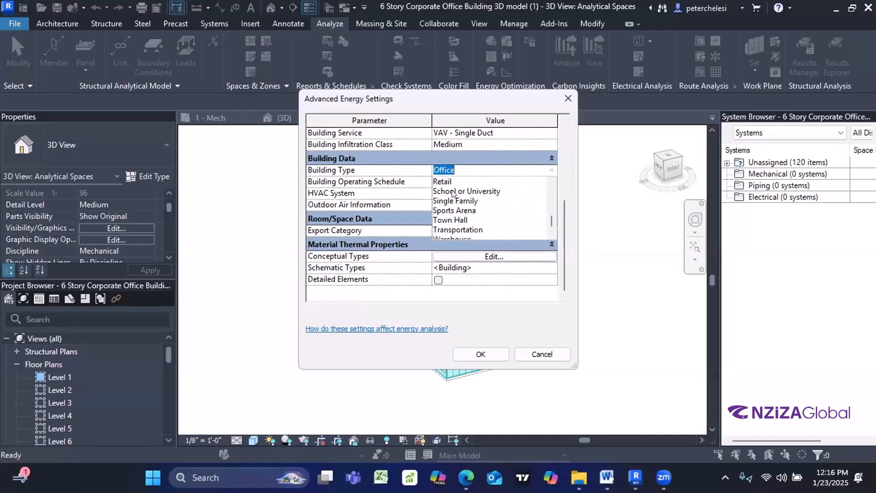
scroll(457, 208, down, 1)
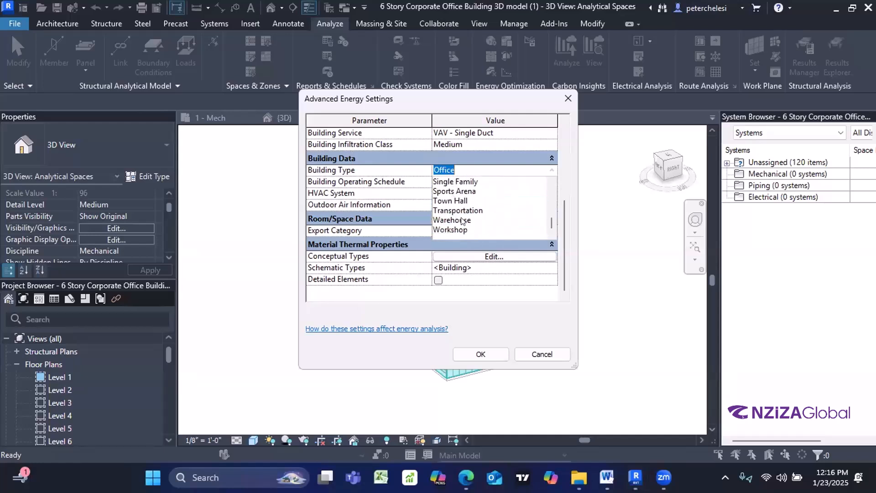
scroll(462, 221, up, 4)
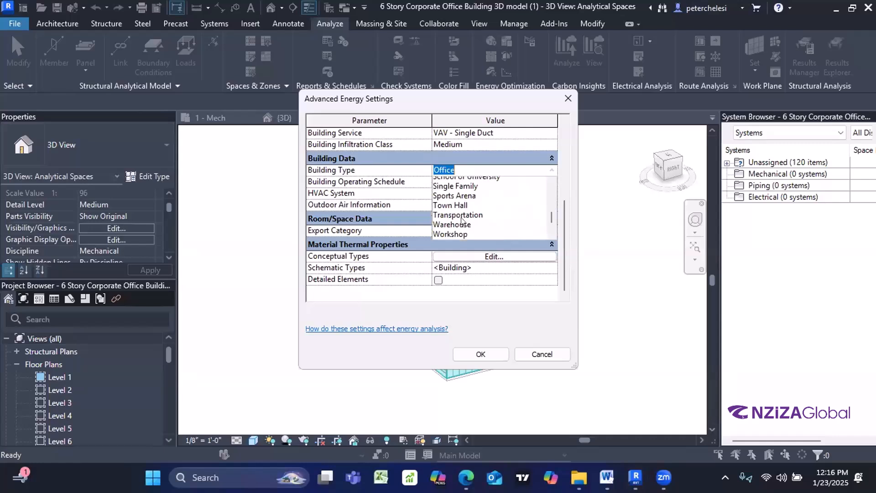
scroll(463, 221, up, 2)
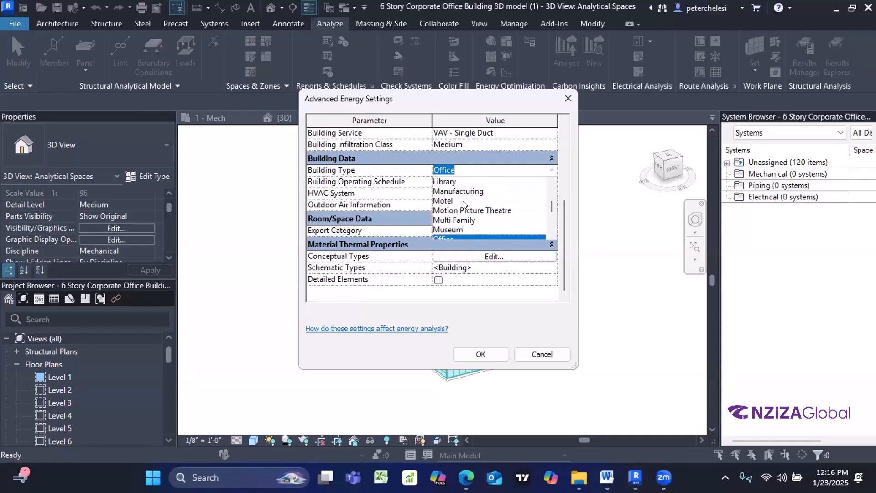
scroll(463, 221, down, 2)
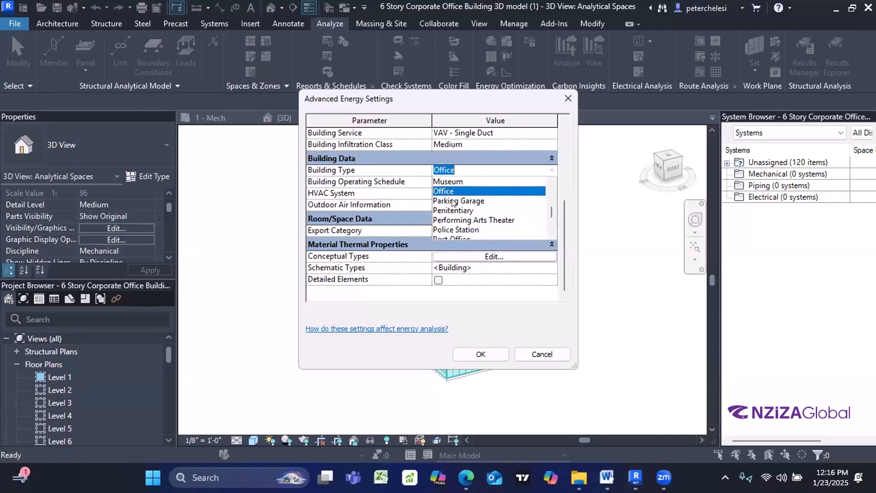
scroll(453, 203, down, 4)
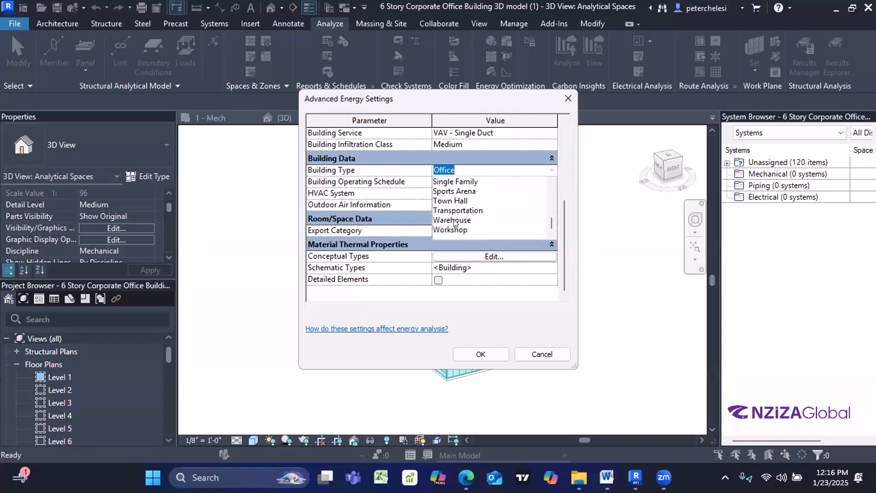
Step: Choose Office as the Building Type after a last look through the available types
scroll(454, 222, up, 5)
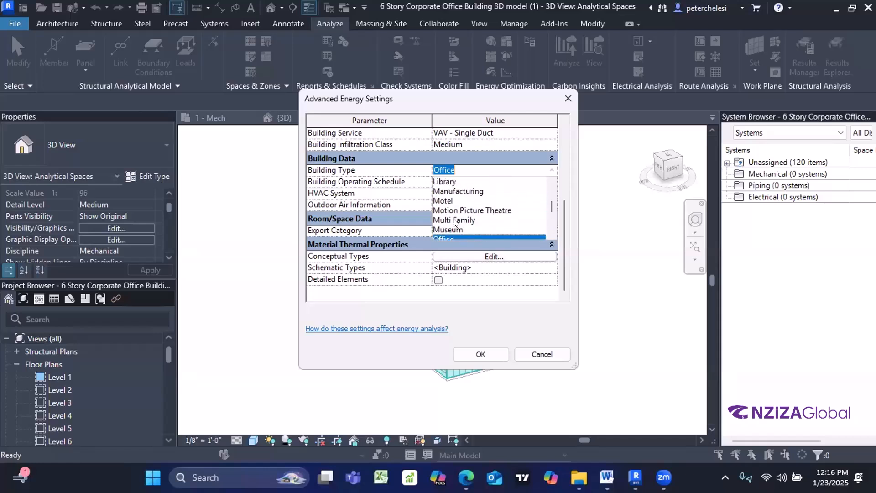
scroll(455, 222, up, 4)
scroll(454, 195, down, 4)
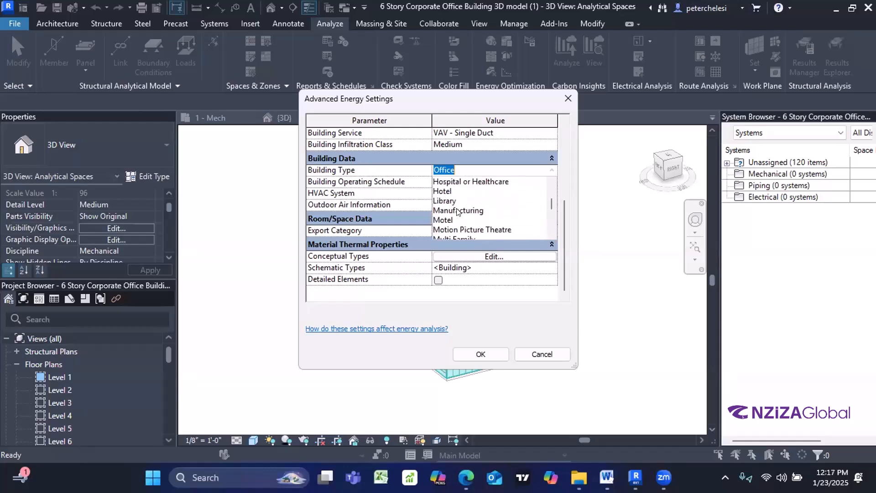
scroll(458, 211, down, 3)
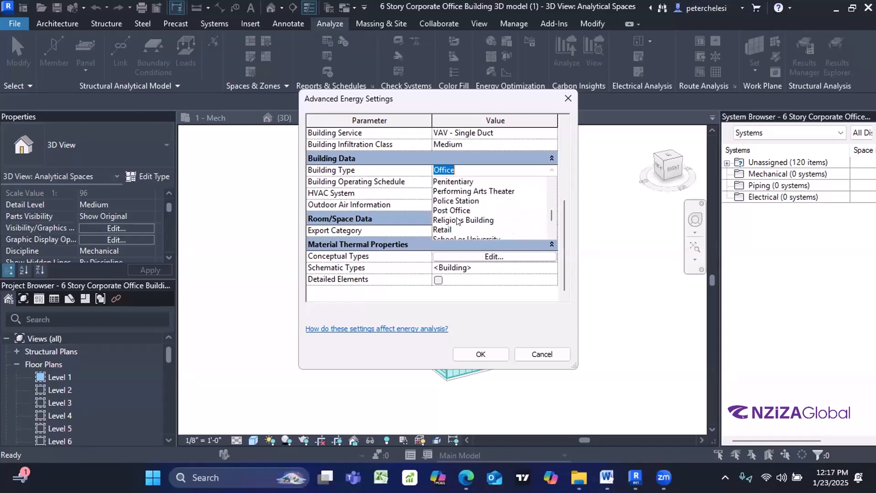
scroll(458, 221, up, 2)
click(446, 209)
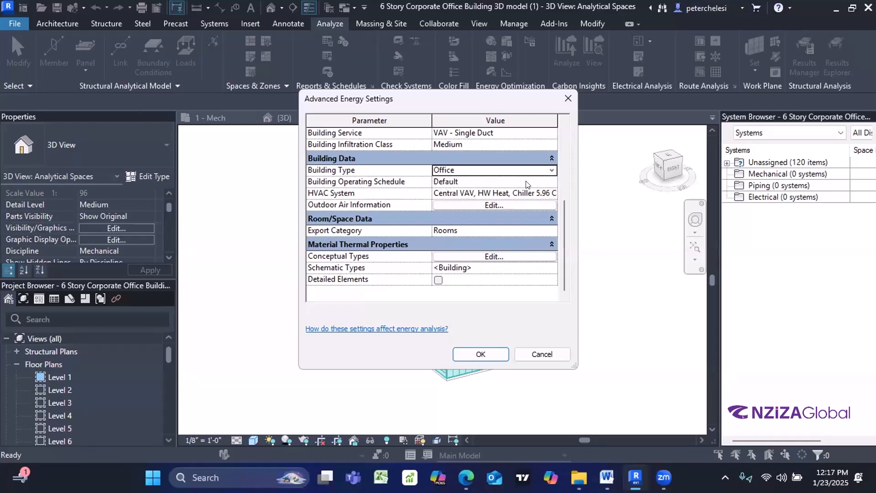
Step: Open the Building Operating Schedule options in the building data
click(549, 182)
click(550, 182)
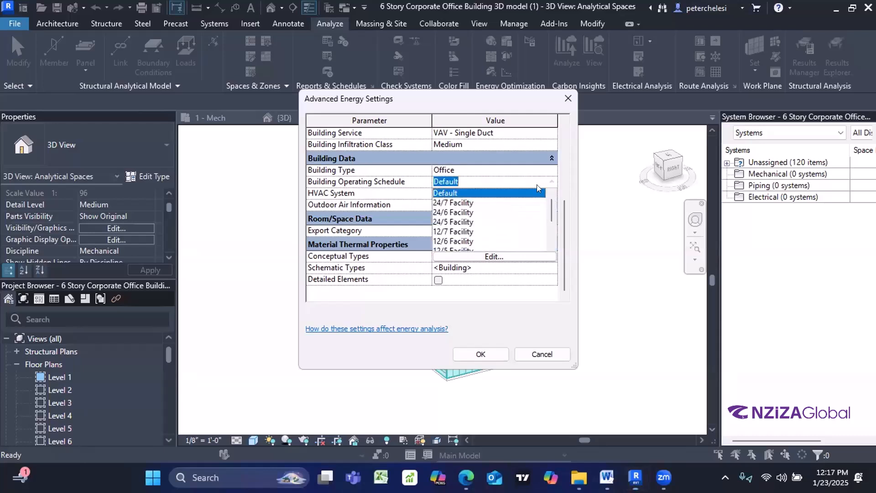
Step: Set the Building Operating Schedule to 12/6 Facility in the advanced energy settings
drag(548, 210, 550, 191)
drag(550, 212, 549, 216)
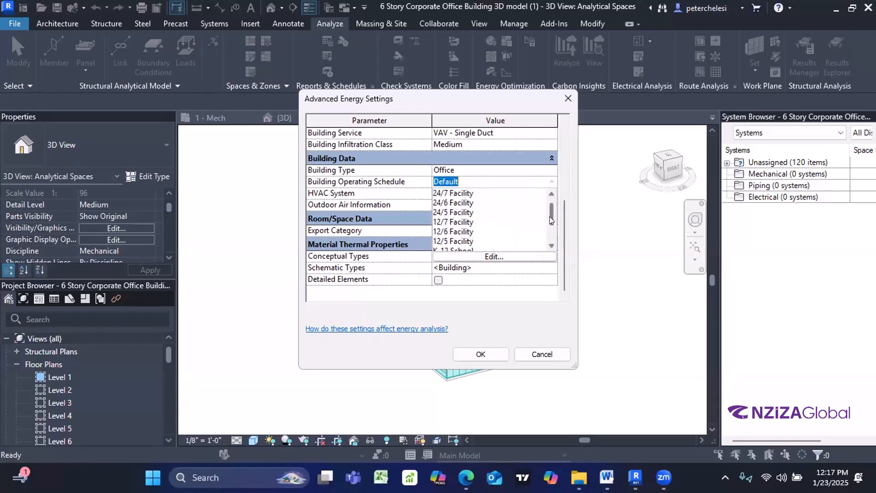
click(550, 243)
click(551, 244)
click(551, 244)
click(550, 244)
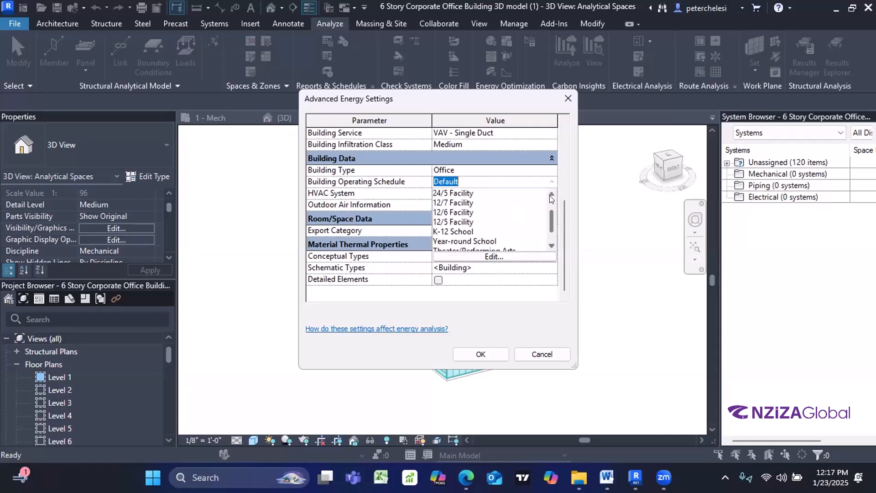
click(551, 195)
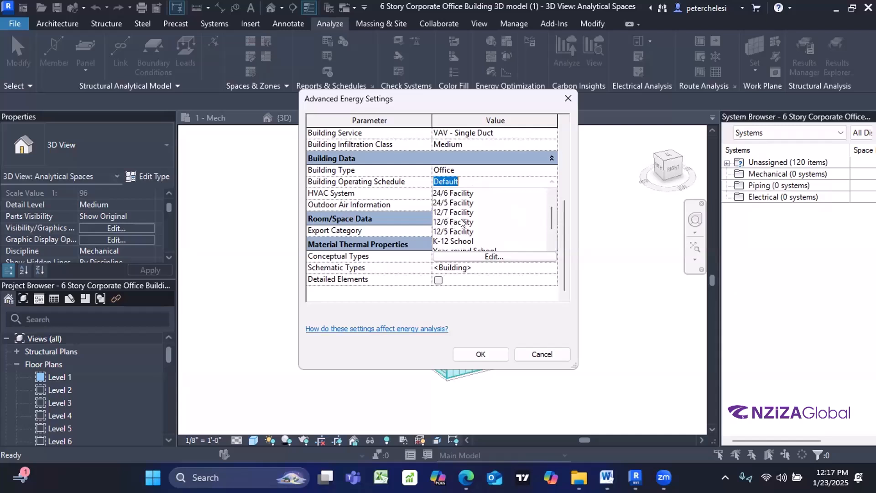
click(463, 223)
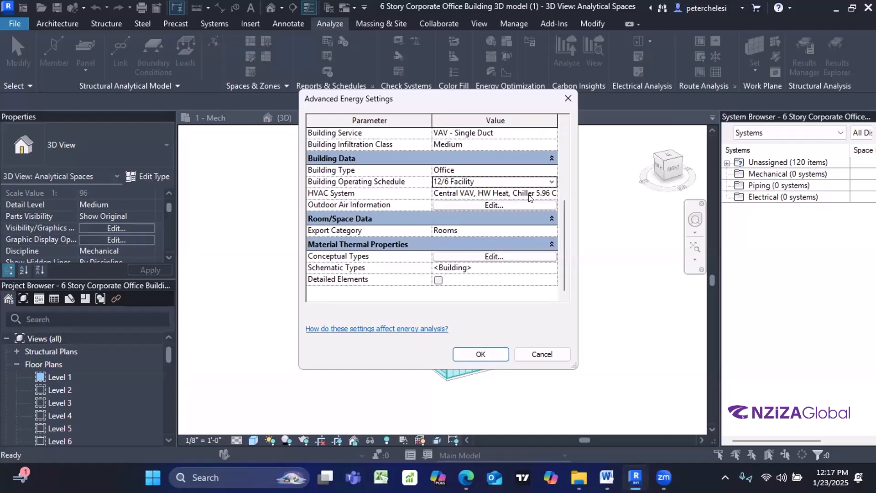
Step: Choose Central VAV, HW Heat, Chiller 5.96 COP, Boilers 84.5 eff as the HVAC system and open the outdoor air information for editing
click(550, 193)
click(551, 193)
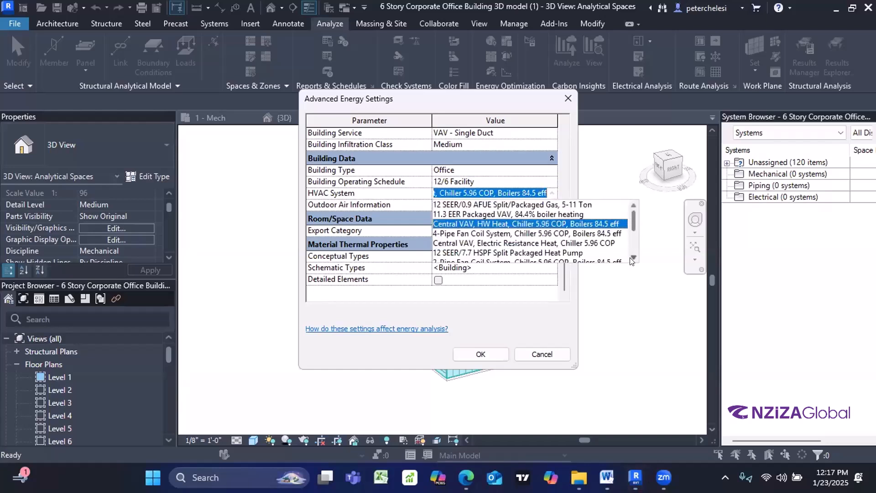
scroll(603, 255, down, 2)
scroll(570, 253, up, 2)
click(473, 224)
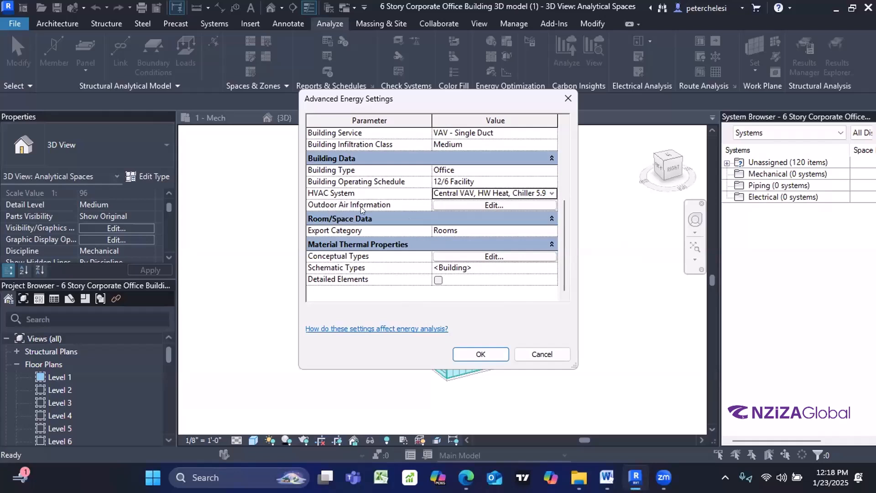
click(488, 206)
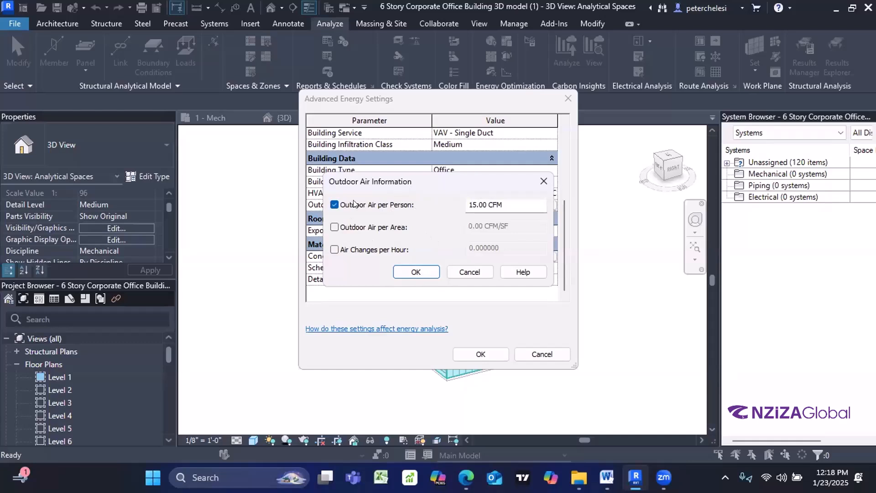
drag(443, 183, 420, 239)
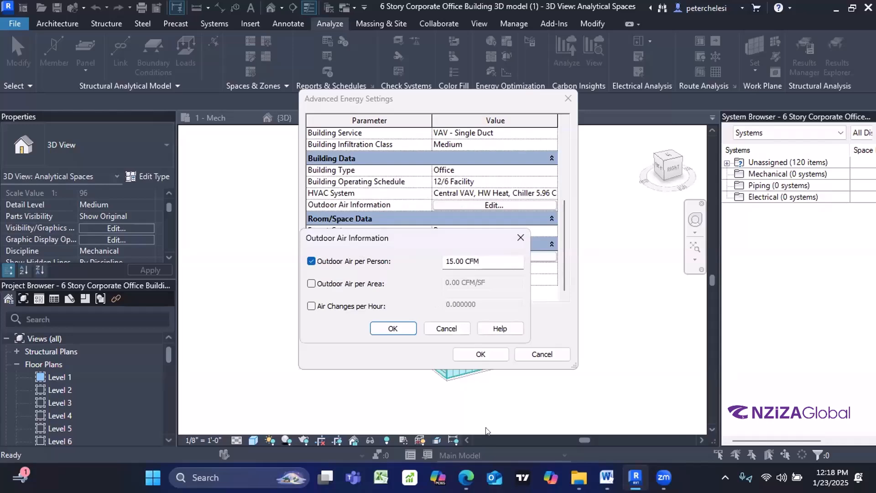
Step: Switch to Microsoft Edge and search the web for "ashare 62.1 ready only" in a new tab
key(alt+Tab)
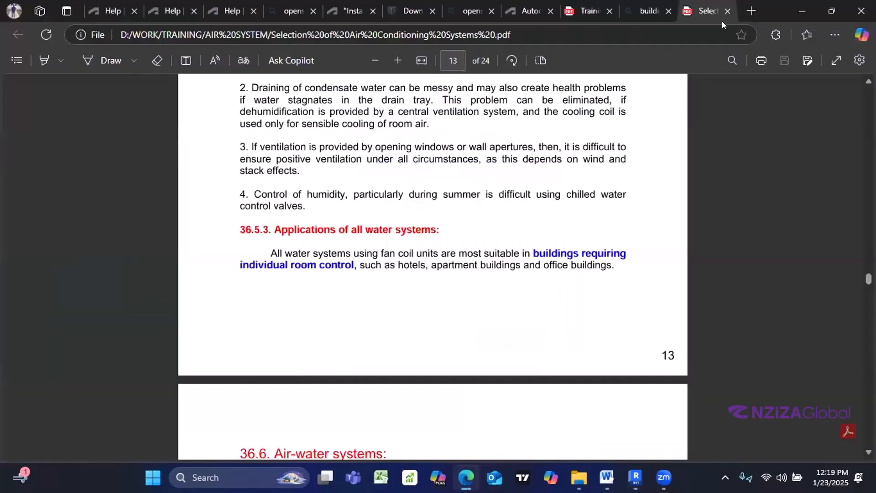
click(751, 11)
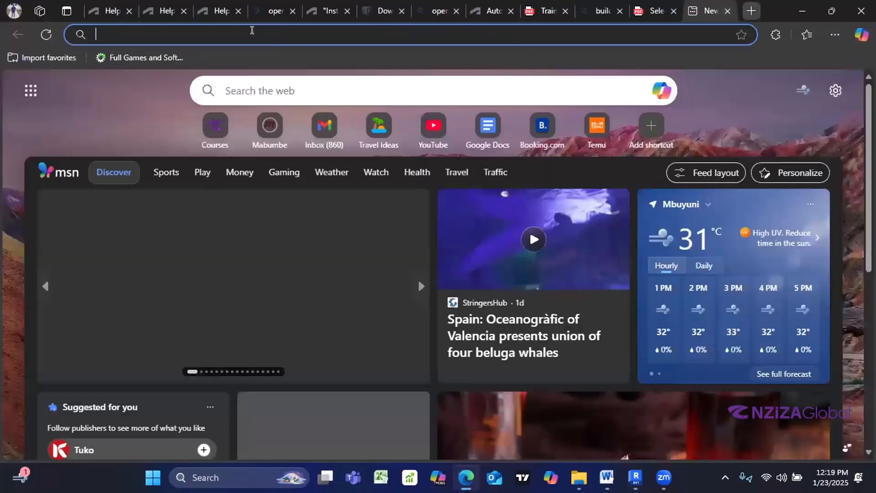
scroll(210, 108, down, 5)
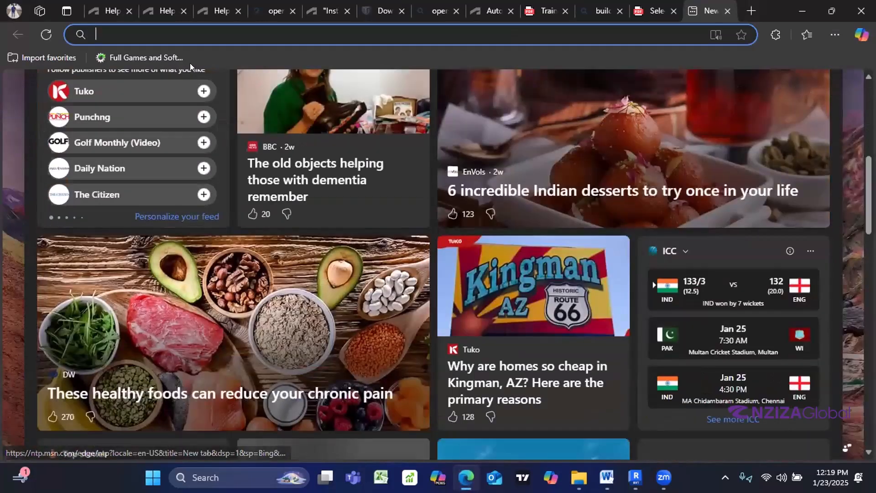
text(asha)
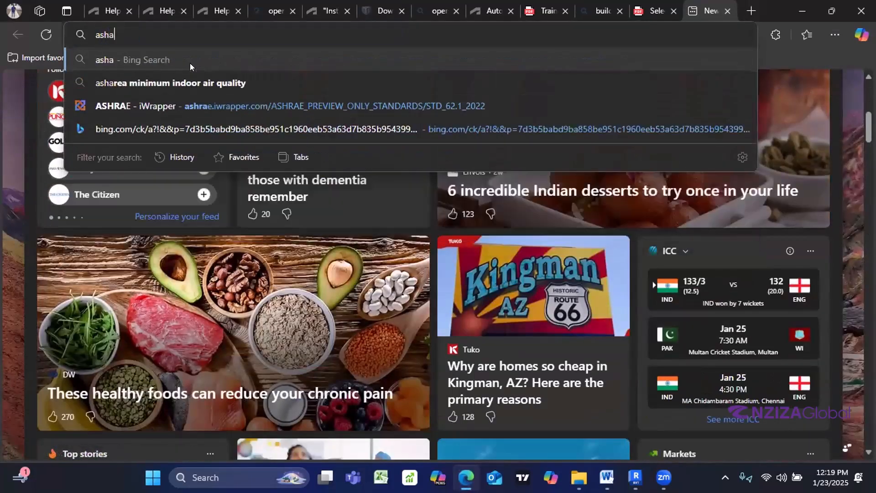
text(re)
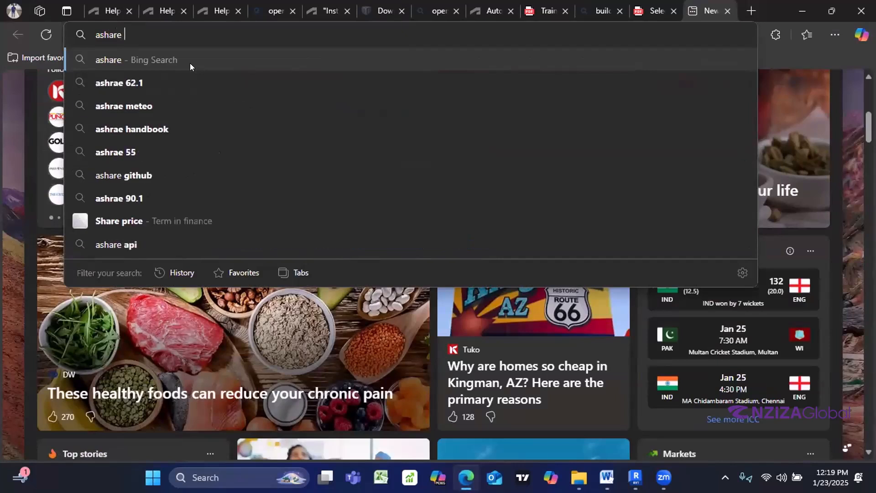
text( 62.1)
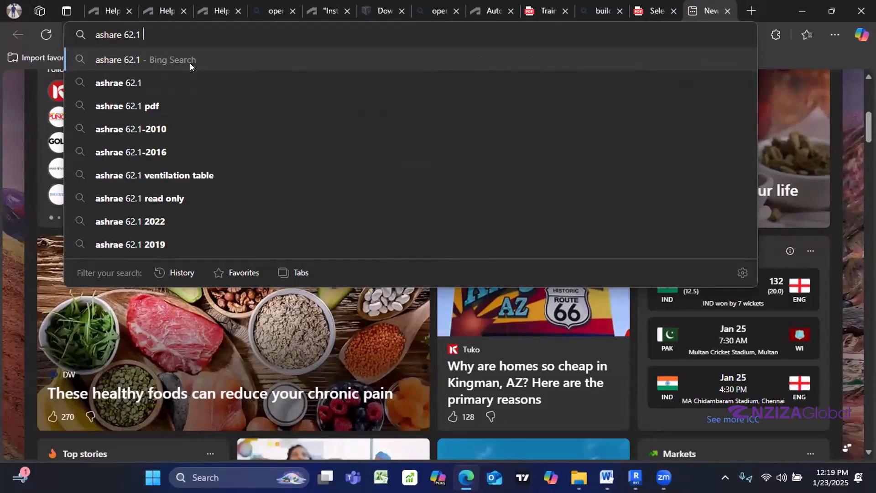
text( ready)
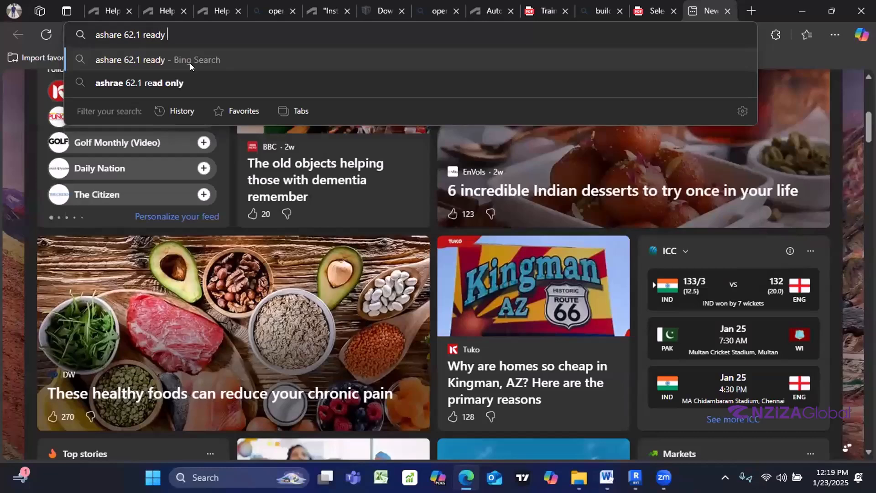
text( only)
key(Return)
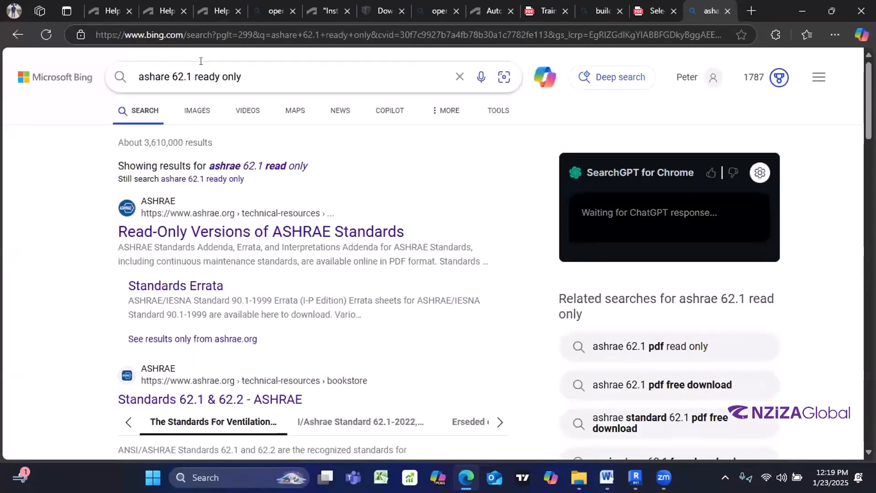
Step: Open the search result "Read-Only Versions of ASHRAE Standards" on the ASHRAE website
click(217, 234)
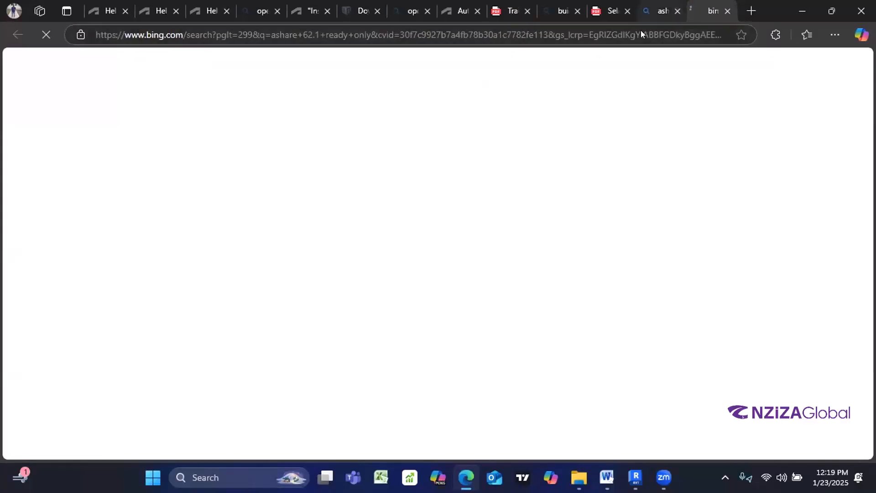
click(661, 11)
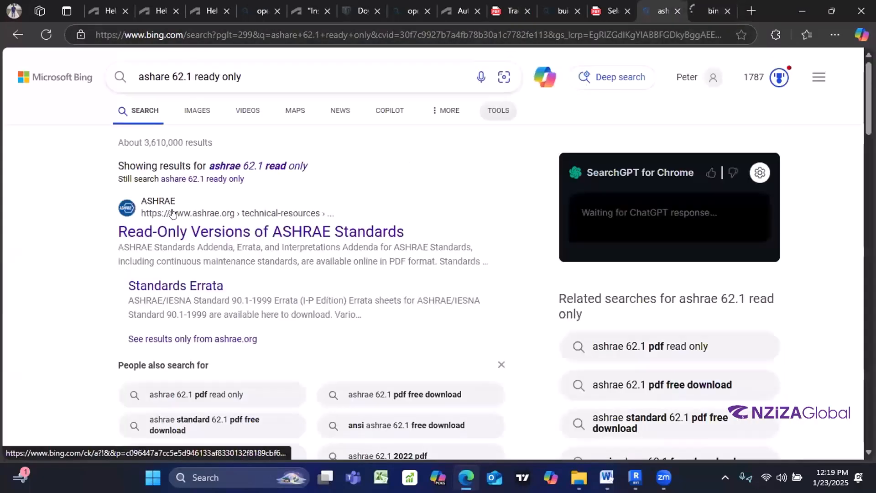
click(703, 11)
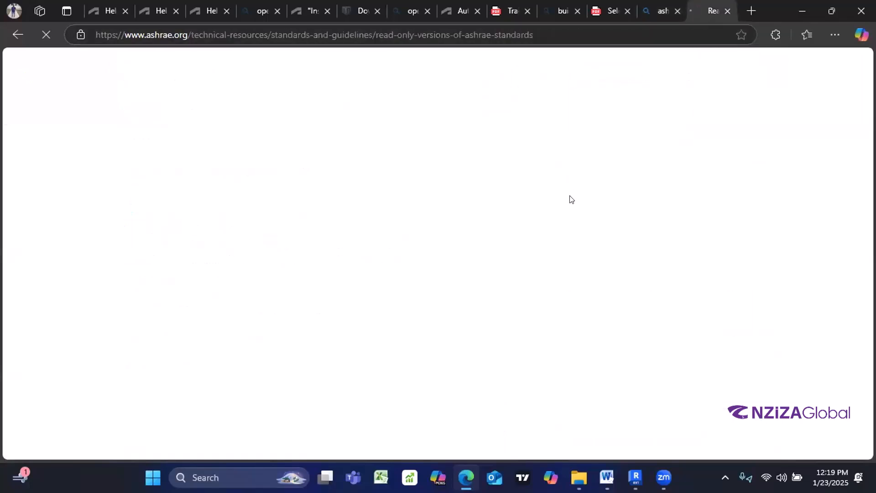
Step: Find "62.1" on the page and open the preview of Standard 62.1-2022, Ventilation and Acceptable Indoor Air Quality
scroll(485, 286, down, 5)
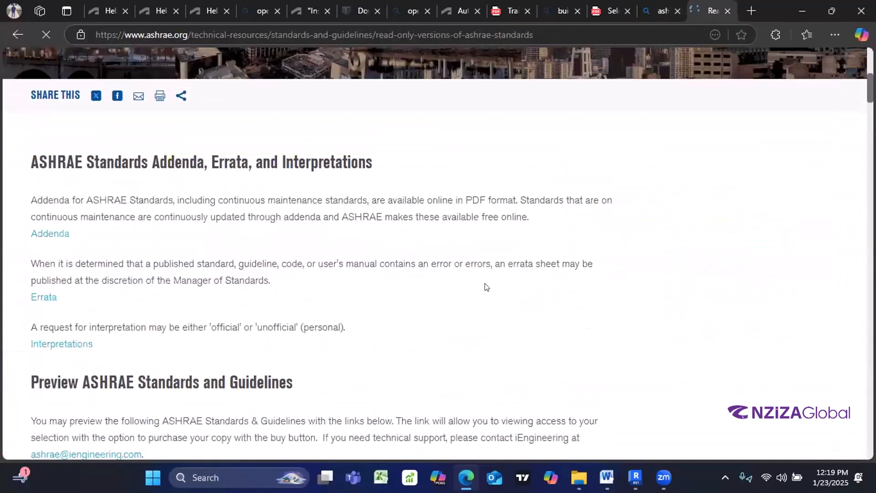
scroll(485, 286, down, 15)
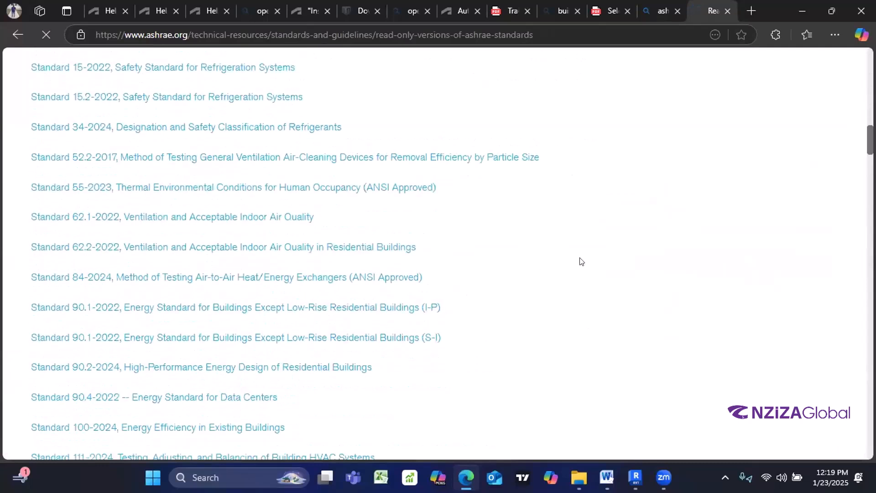
key(ctrl+f)
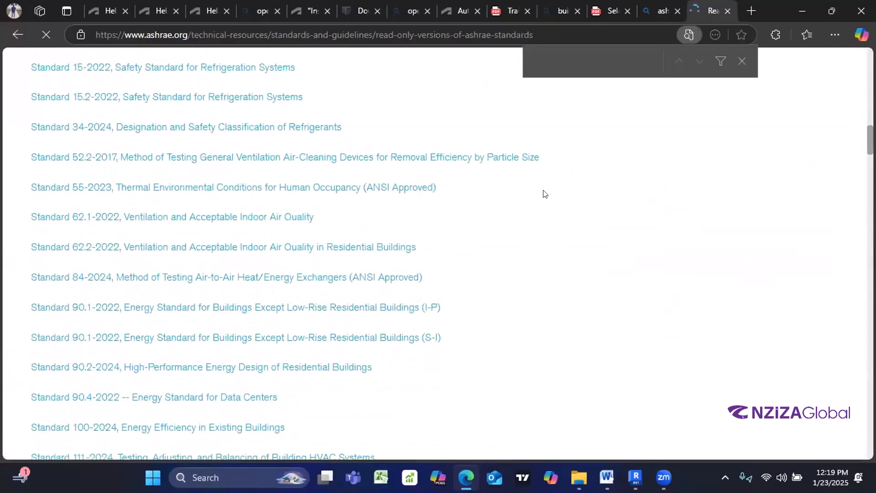
text(62.)
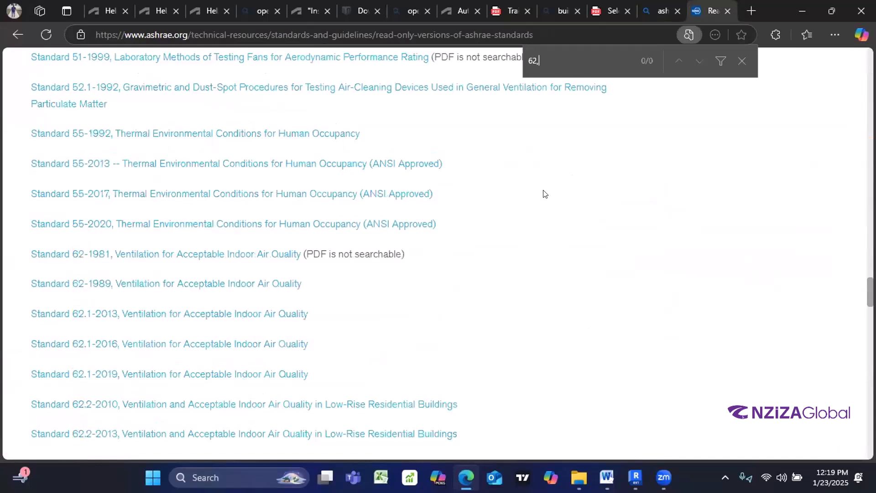
text(1)
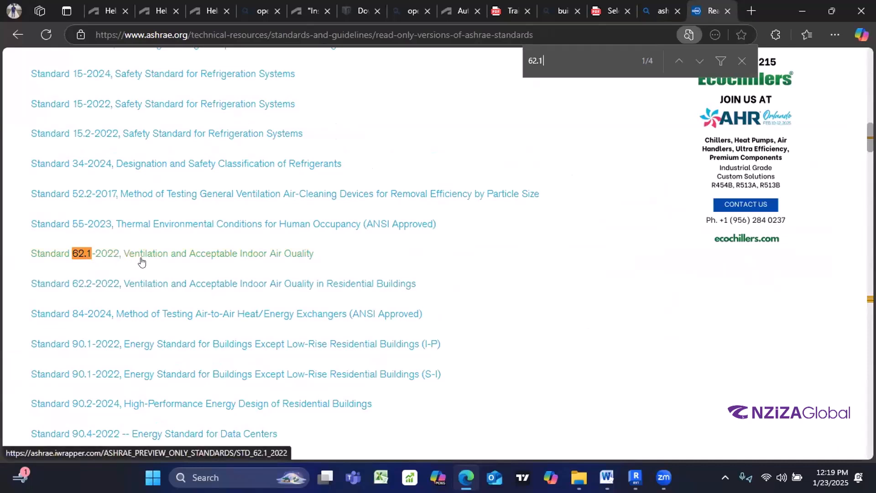
click(215, 255)
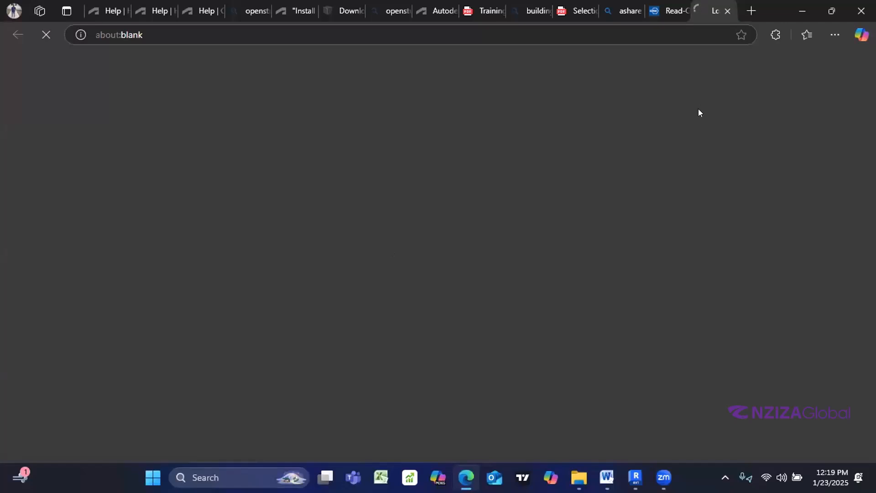
click(663, 13)
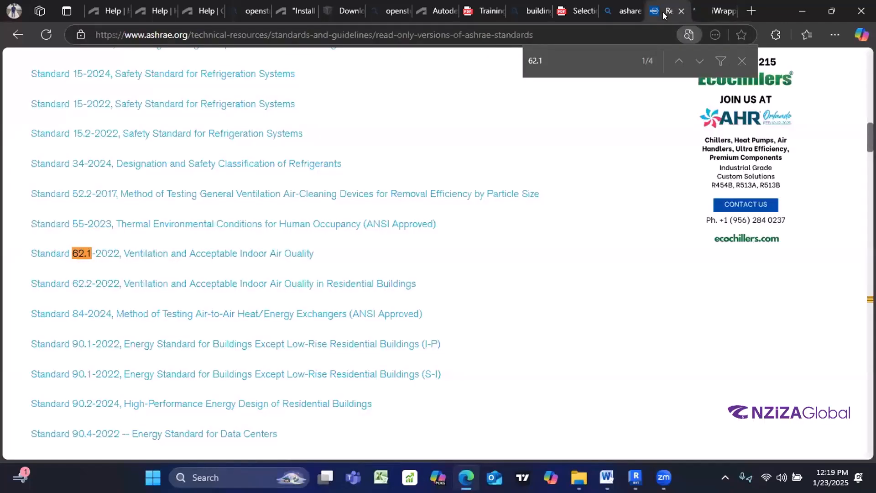
click(719, 10)
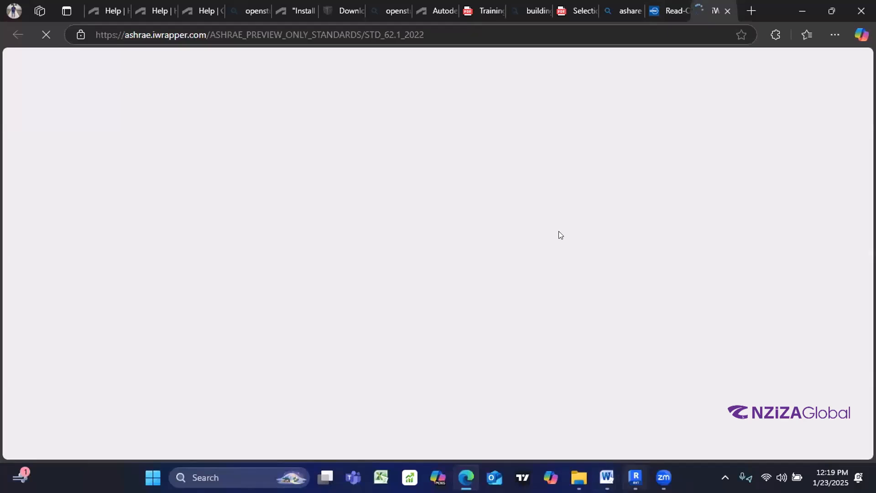
Step: Switch to Revit and select the Outdoor Air per Person value in the outdoor air information
key(alt+Tab)
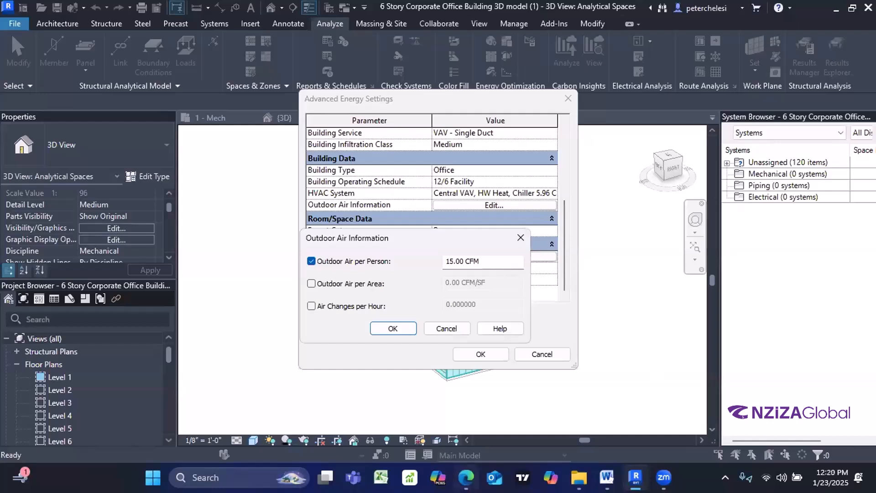
click(462, 260)
drag(477, 258, 445, 261)
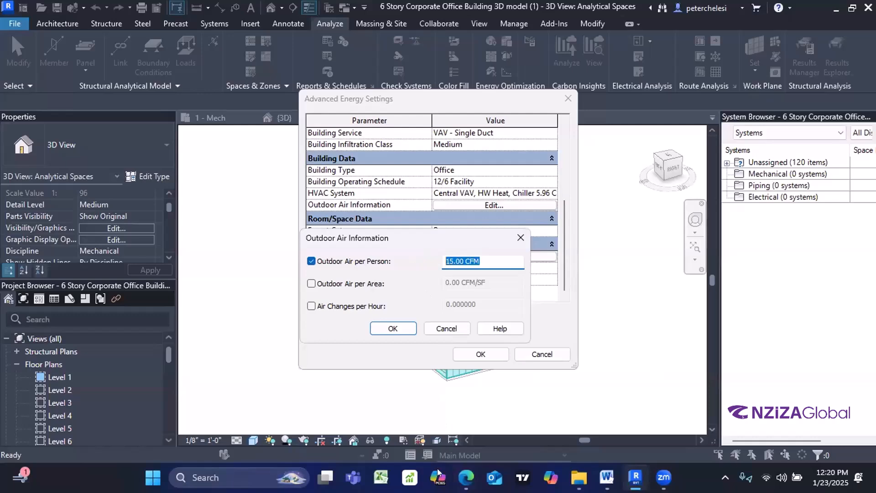
Step: Return to Edge, accept the cookie notice on the ASHRAE 62.1-2022 preview page and look through the registration form
click(466, 477)
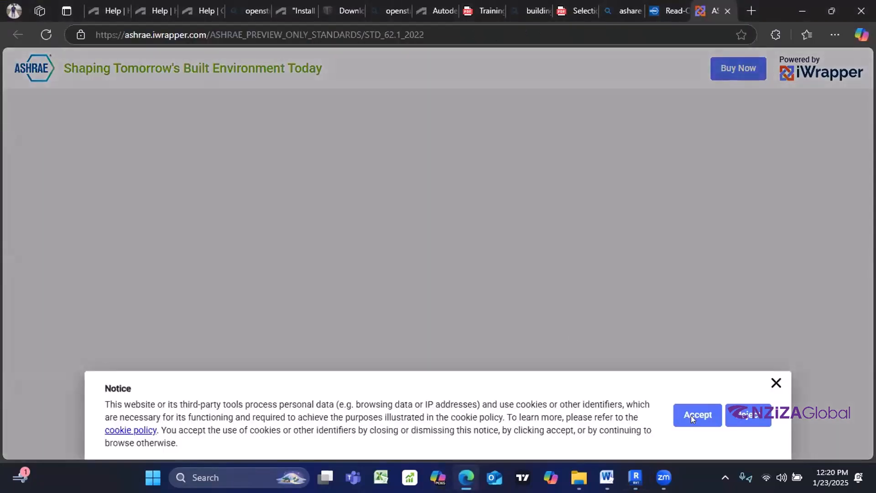
click(691, 416)
scroll(497, 305, down, 3)
scroll(454, 251, up, 4)
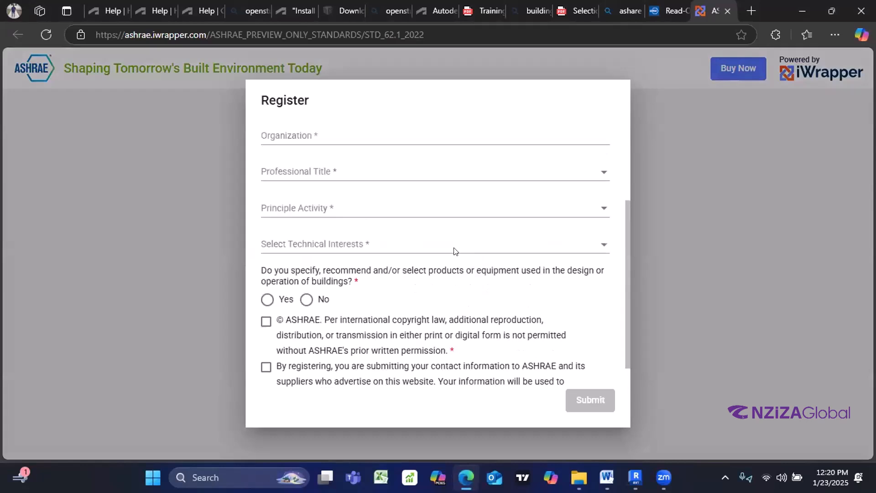
Step: Fill in the registration form's email address, full name, phone number and organization with the last-used saved info
click(348, 150)
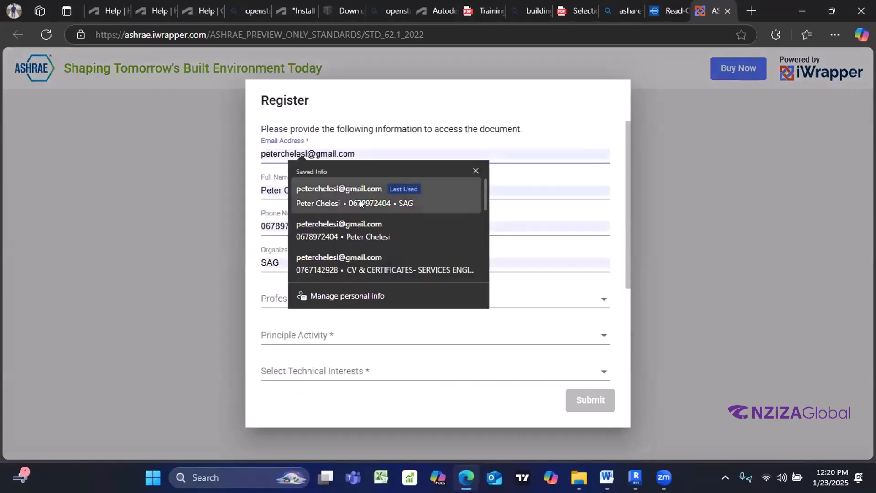
click(360, 199)
scroll(347, 242, down, 3)
scroll(334, 244, up, 3)
Step: Set the Professional Title to C - Partner and the Principle Activity to 42 - Commercial Facility in the registration form
click(304, 301)
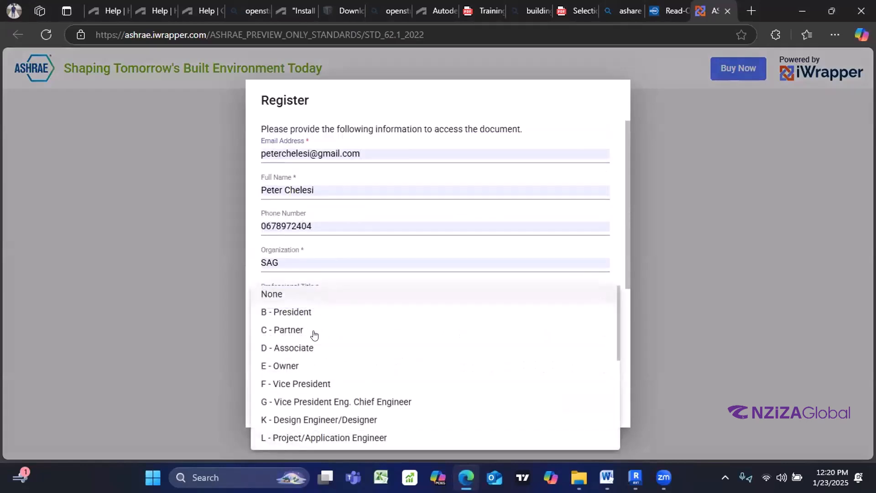
click(320, 325)
scroll(318, 250, down, 3)
scroll(338, 297, up, 5)
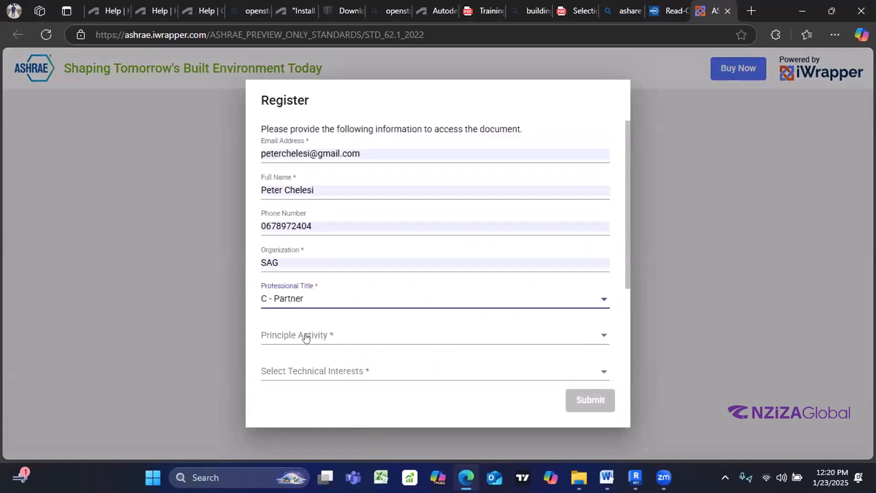
click(308, 335)
click(309, 313)
scroll(314, 254, down, 3)
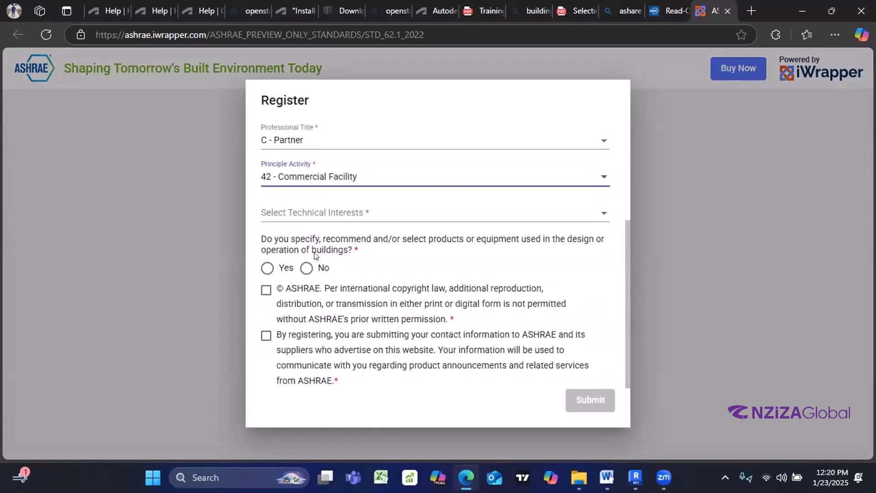
Step: Select 03 - Controls, Instruments, Measurement and 11 - Software as the technical interests in the registration form
scroll(605, 287, up, 3)
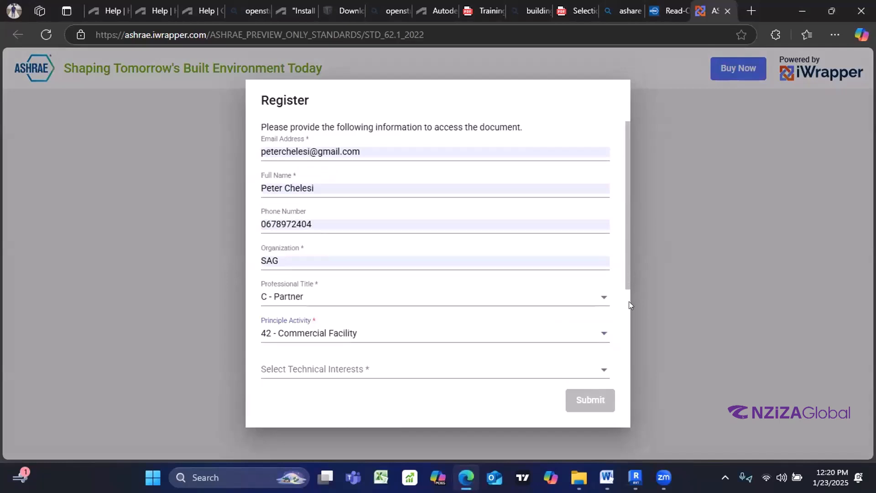
scroll(629, 301, down, 3)
click(361, 266)
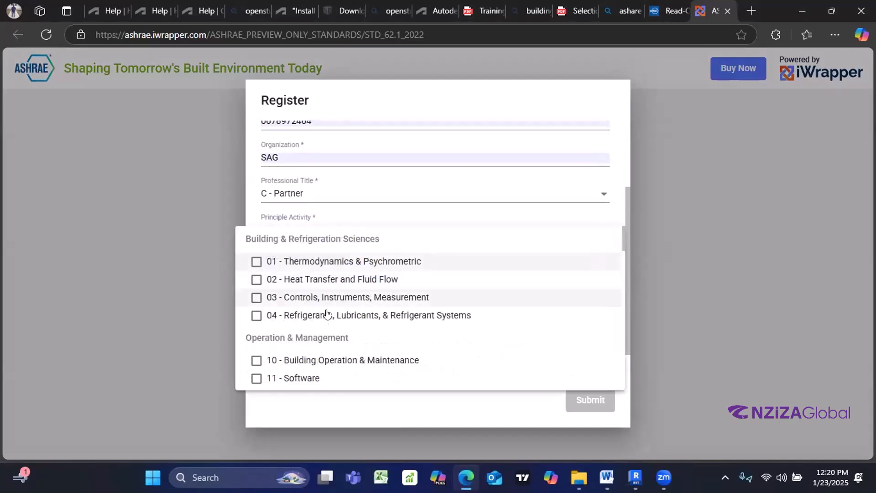
click(307, 297)
click(302, 377)
scroll(311, 392, down, 1)
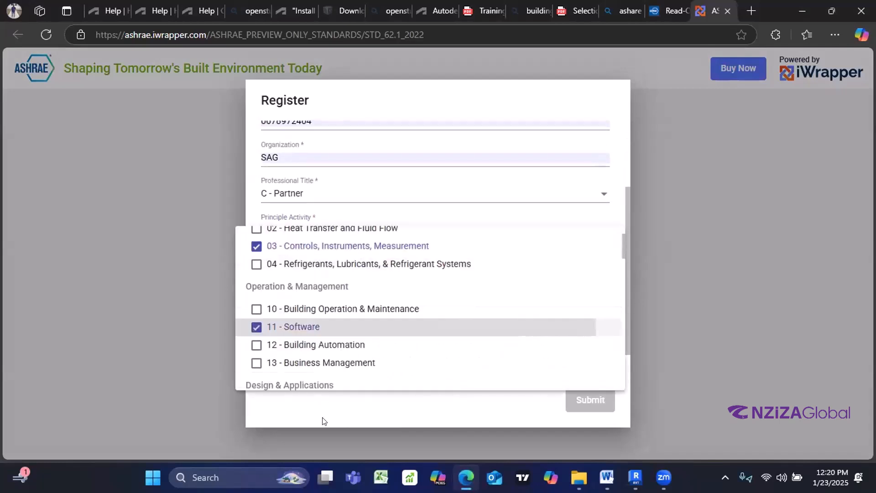
click(322, 417)
Step: Answer Yes to the product specification question, accept both ASHRAE statements and submit the registration
click(266, 343)
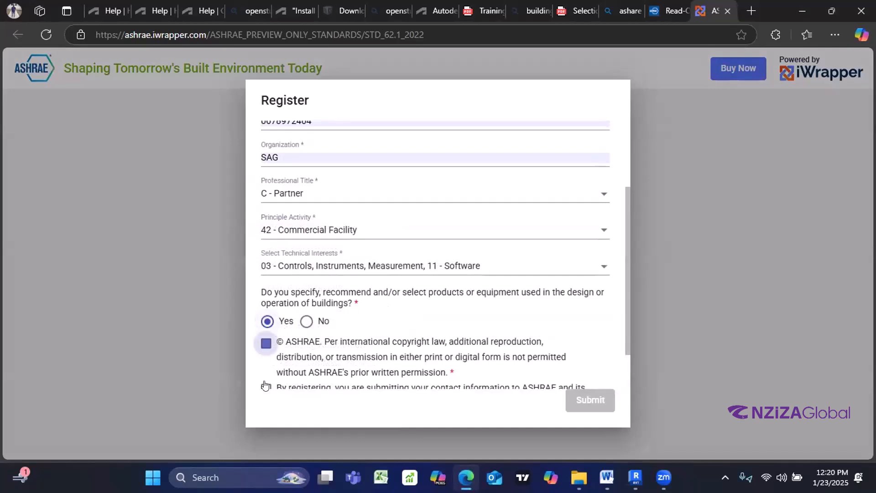
click(266, 387)
scroll(525, 360, down, 2)
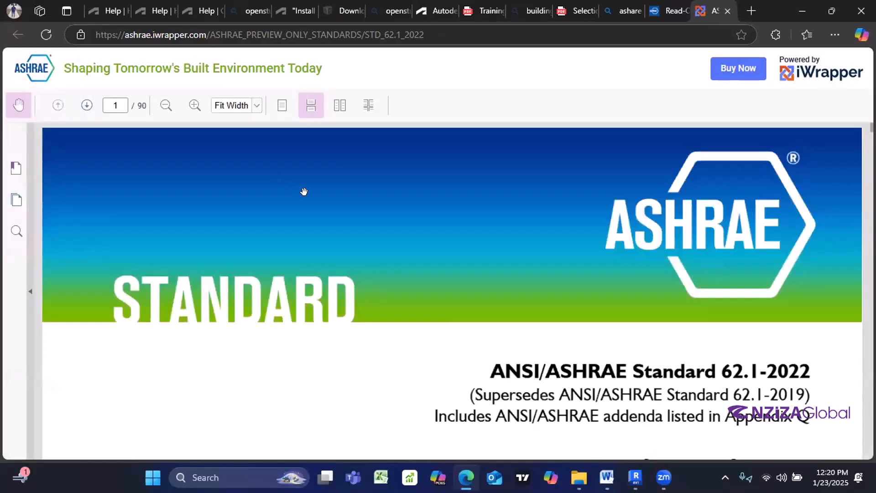
Step: Search the ASHRAE 62.1-2022 document for "cfm" and go to the first match on page 19
scroll(349, 209, down, 5)
scroll(457, 256, up, 5)
scroll(529, 302, down, 5)
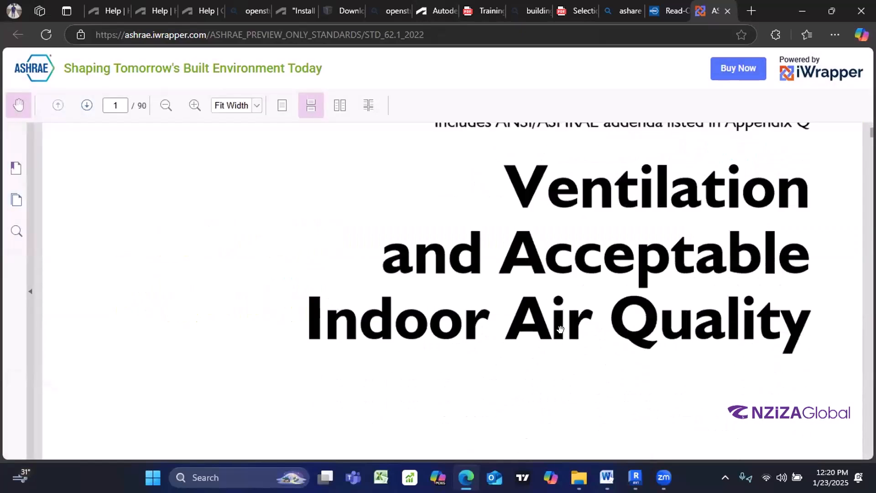
scroll(561, 322, up, 5)
scroll(561, 320, down, 5)
key(ctrl+f)
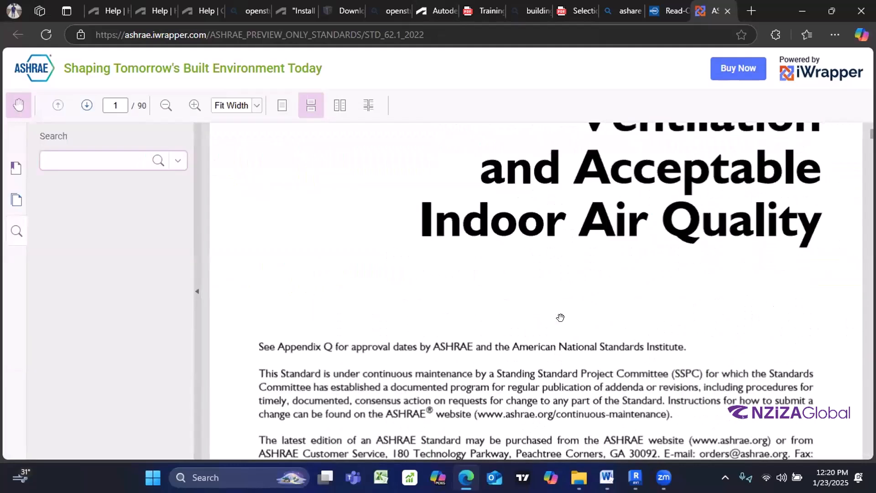
text(cfm)
key(Return)
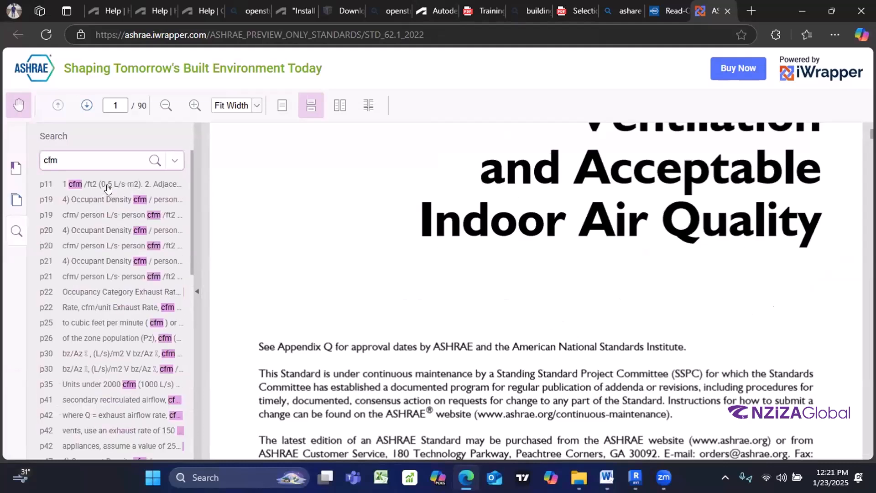
click(112, 199)
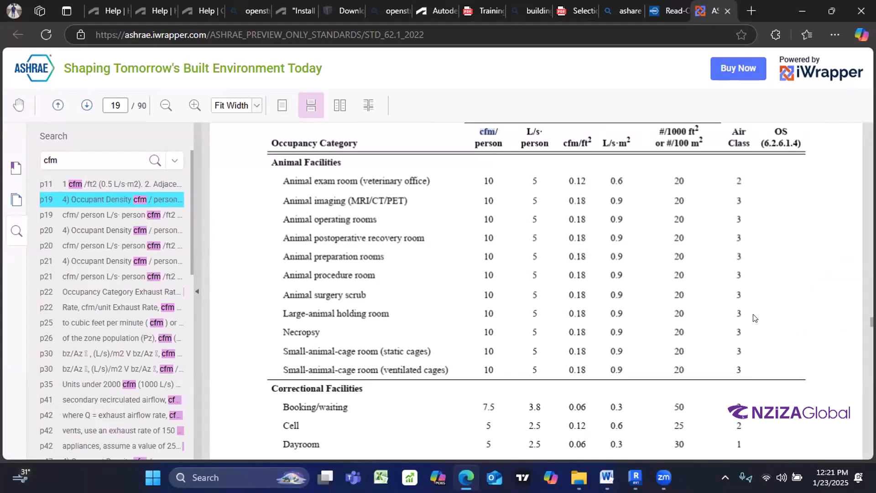
Step: Look through Table 6-1, Minimum Ventilation Rates in Breathing Zone, for the office space outdoor air rates per person and per area
middle_click(615, 286)
scroll(617, 265, up, 1)
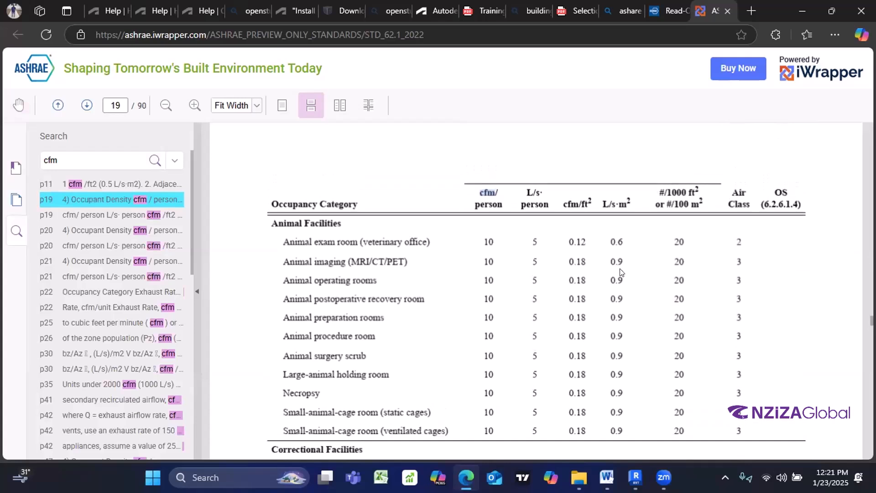
right_click(622, 270)
click(440, 237)
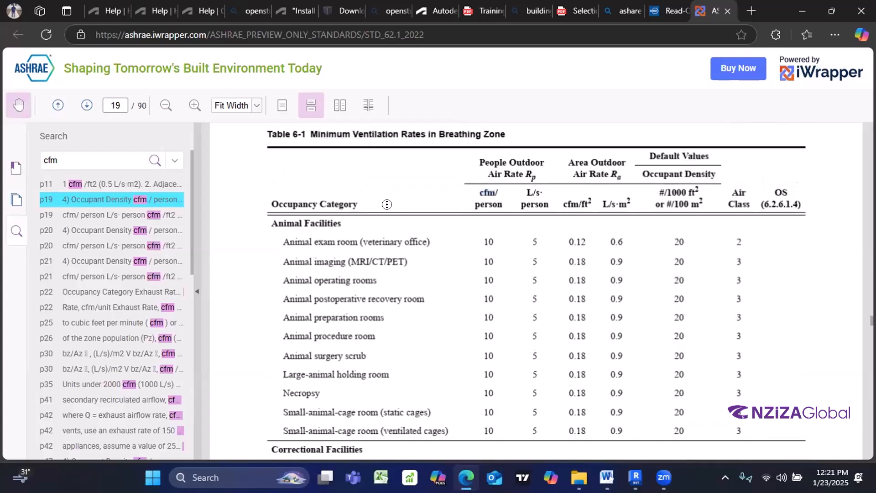
drag(368, 173, 382, 229)
scroll(382, 230, up, 8)
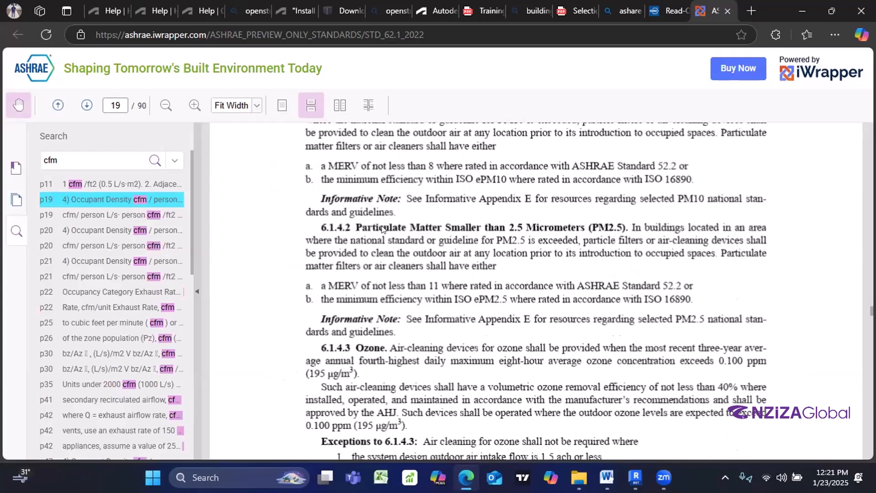
click(127, 202)
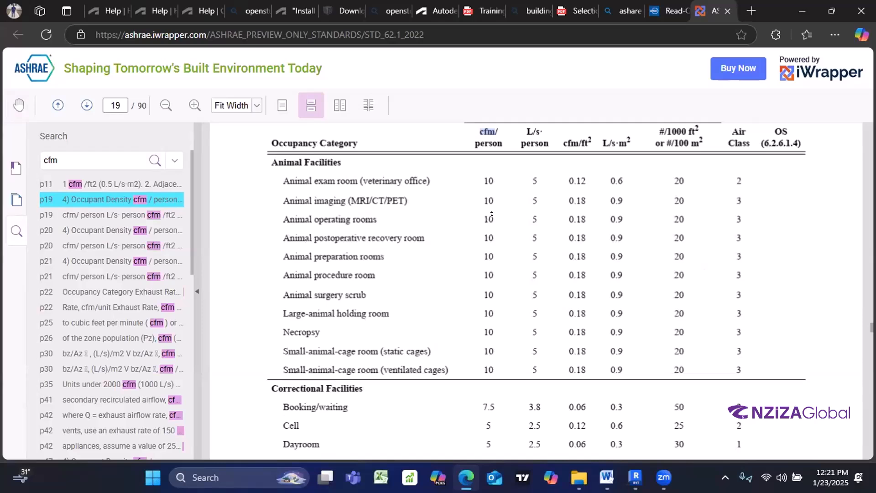
scroll(492, 214, up, 1)
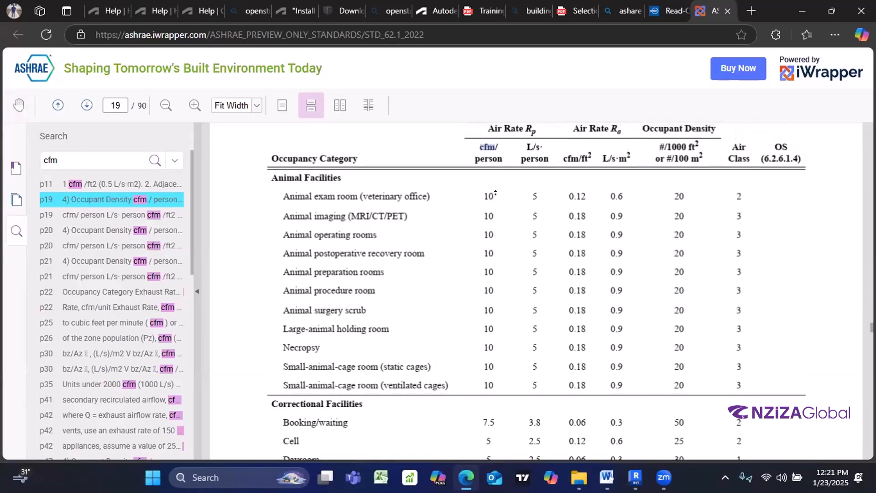
scroll(495, 194, up, 8)
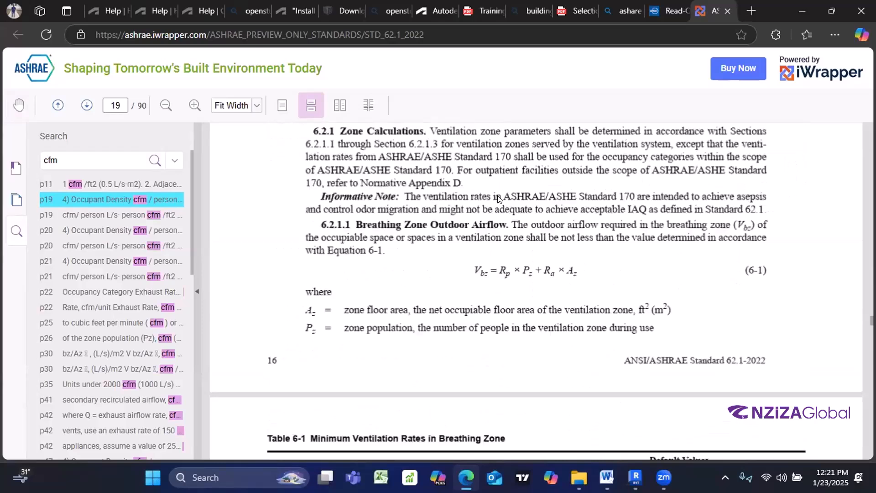
scroll(499, 200, down, 7)
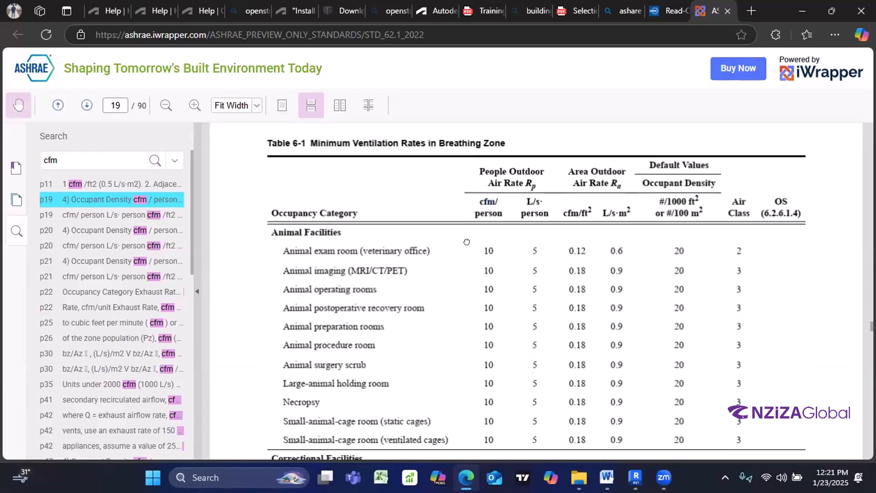
scroll(485, 251, down, 3)
scroll(459, 274, down, 2)
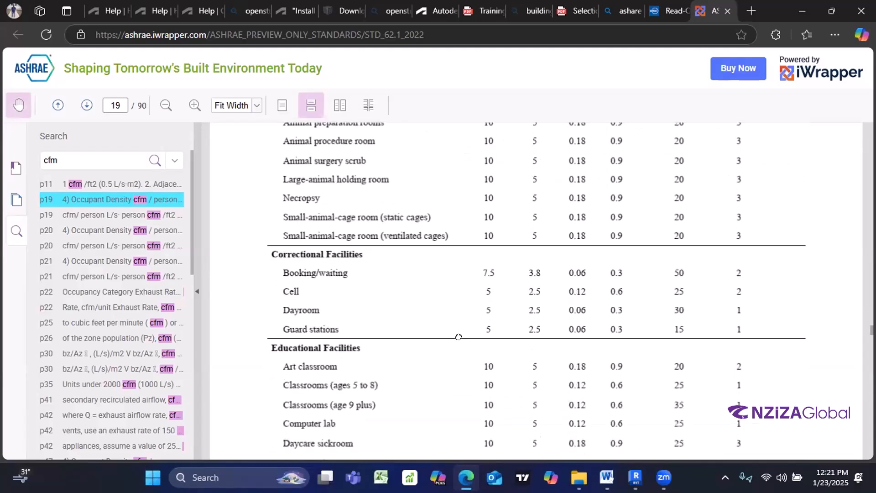
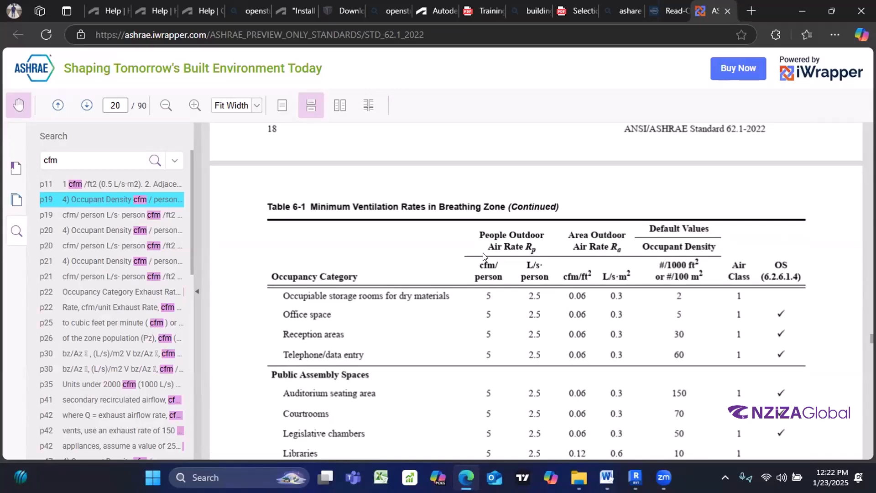
Step: Switch to Revit, set Outdoor Air per Person to 5 CFM and enable Outdoor Air per Area
key(alt+Tab)
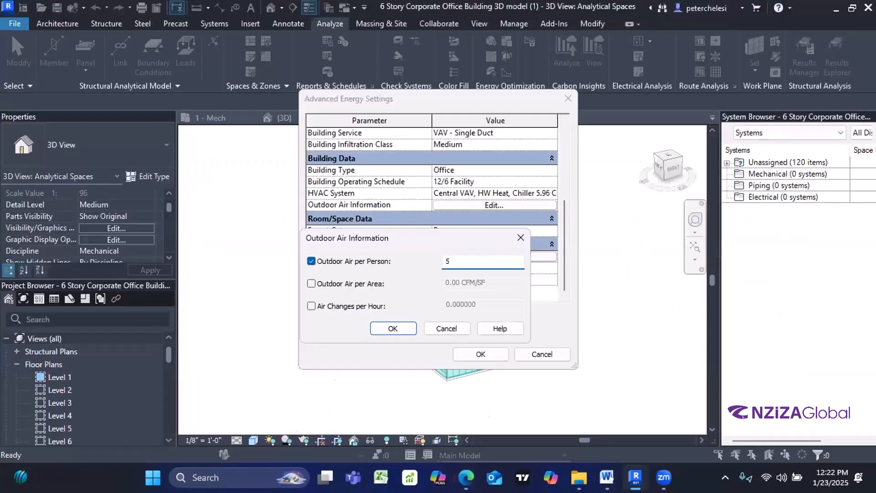
click(311, 284)
click(461, 283)
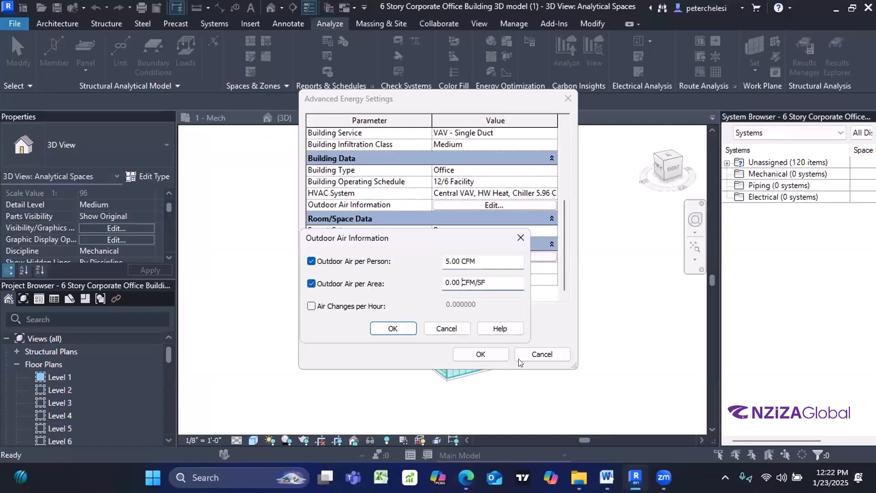
Step: Check the office space area outdoor air rate in Edge and set Outdoor Air per Area to 0.006 CFM/SF in Revit
click(466, 478)
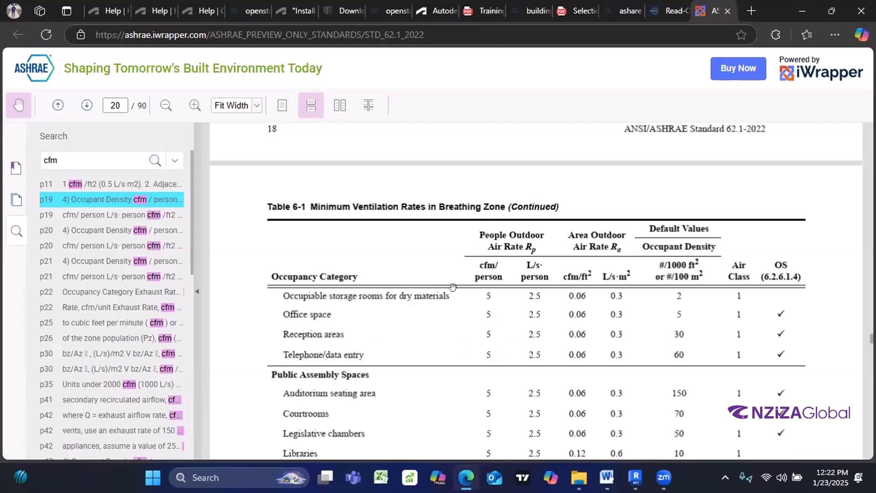
scroll(292, 283, down, 1)
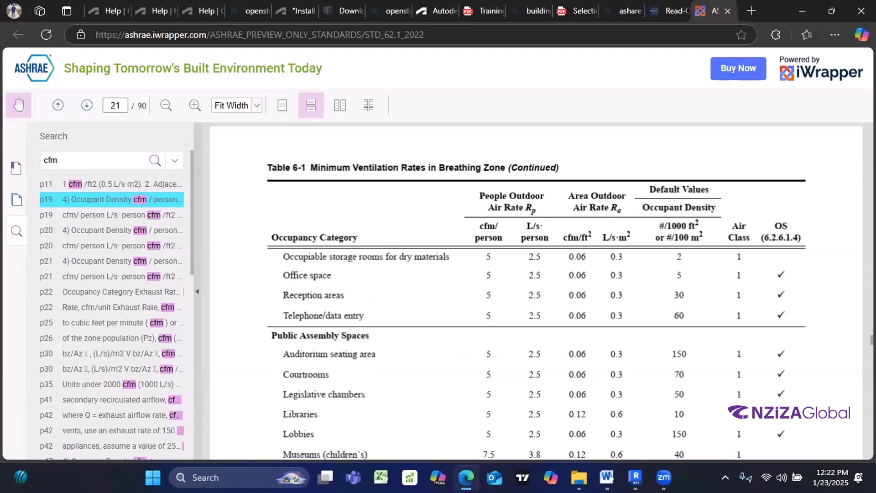
key(alt+Tab)
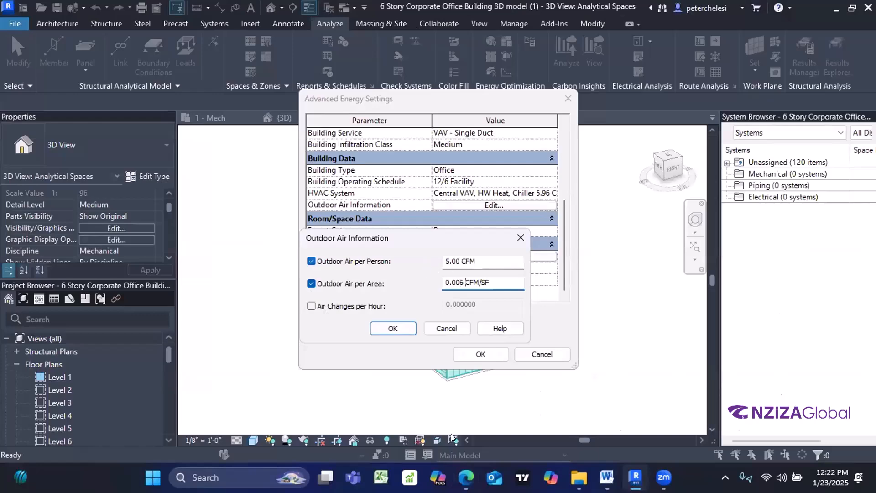
Step: Recheck the Table 6-1 rates in Edge, return to Revit and accept the outdoor air information
click(475, 466)
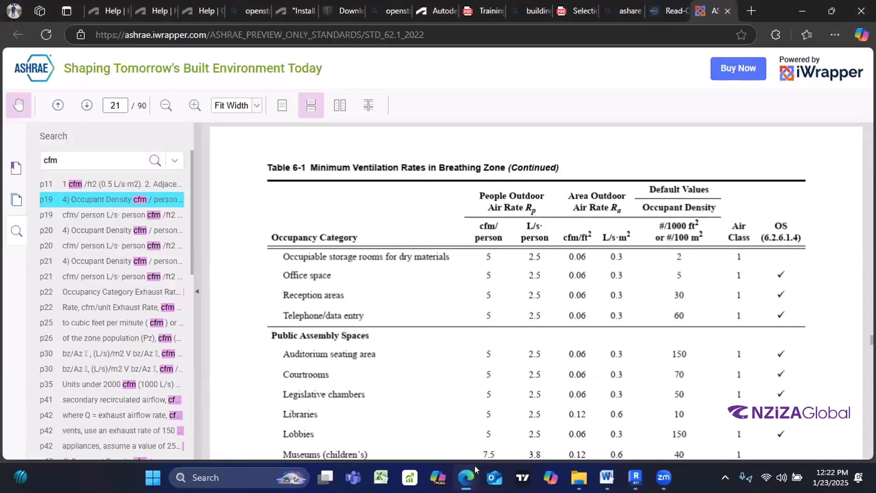
scroll(499, 315, down, 1)
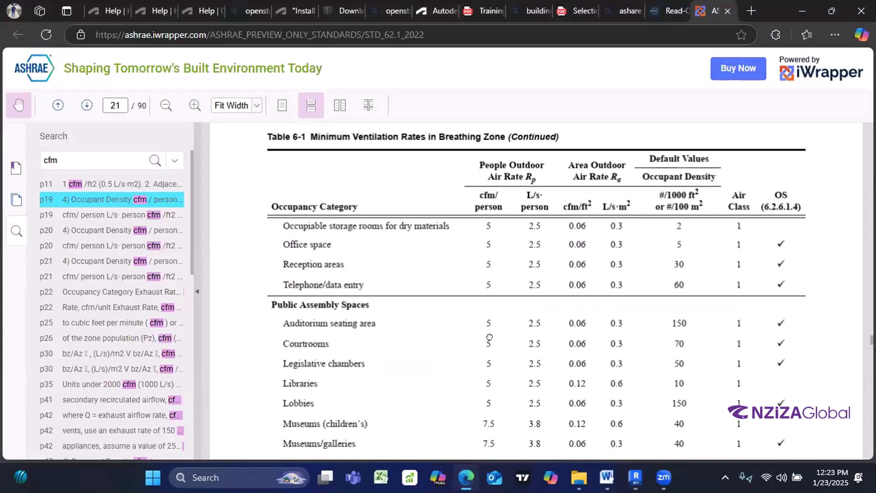
scroll(490, 328, down, 1)
scroll(484, 303, down, 1)
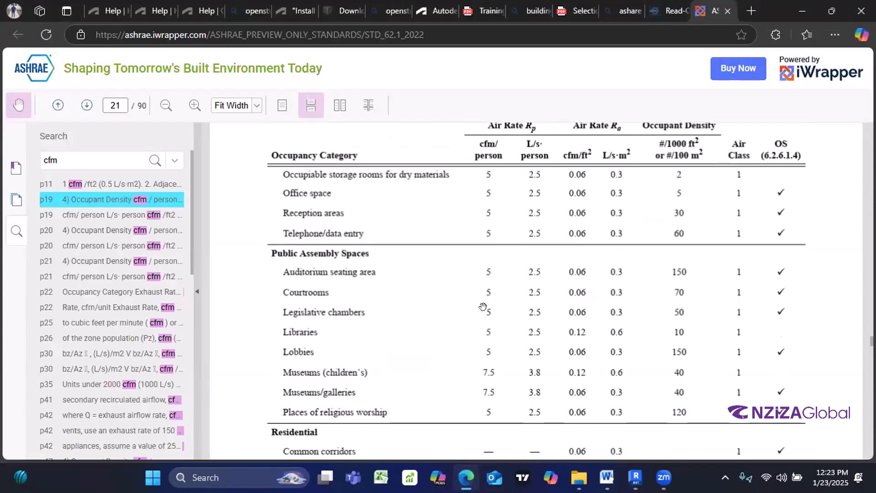
scroll(483, 306, up, 2)
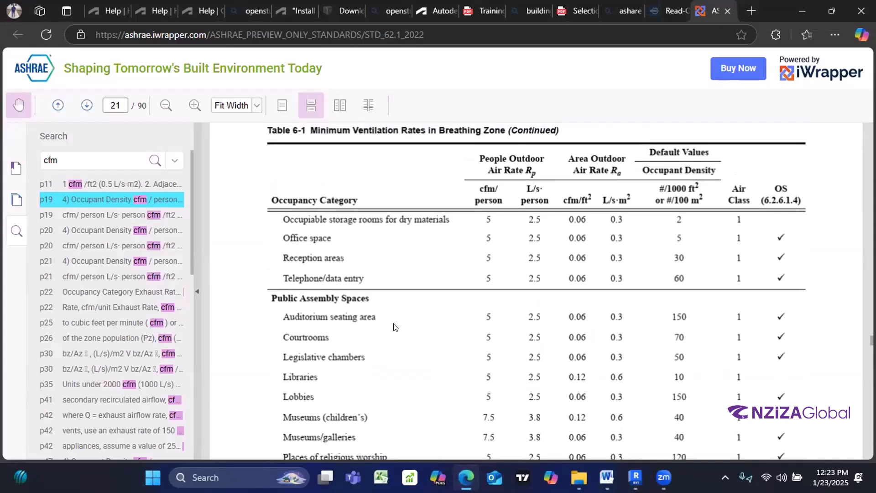
key(alt+Tab)
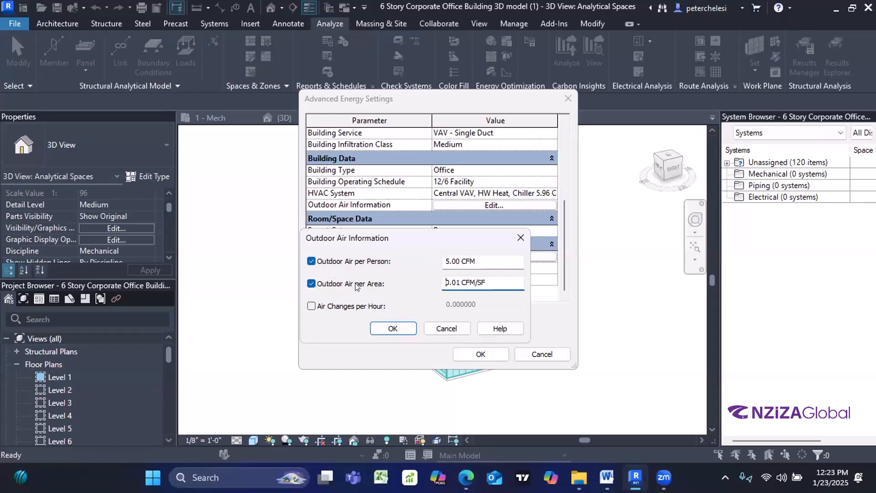
click(394, 329)
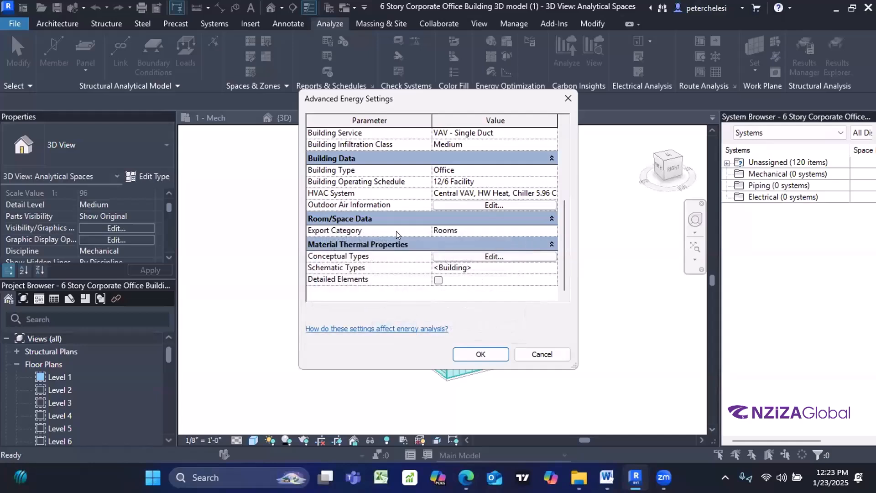
Step: Review the Export Category options for the room/space data
click(477, 229)
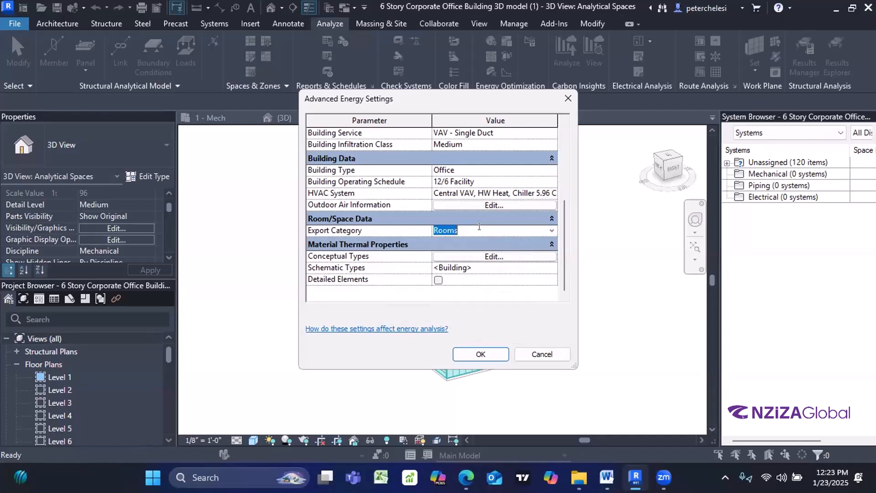
click(551, 231)
click(550, 228)
click(551, 230)
click(342, 258)
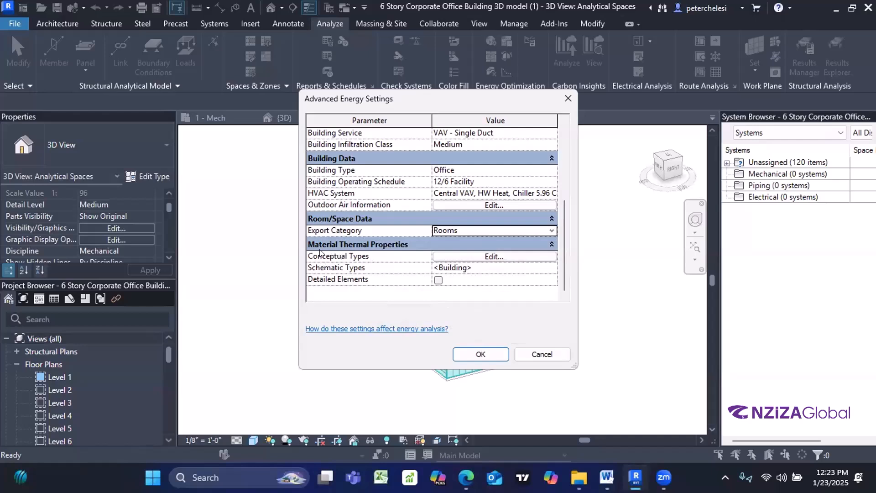
Step: Open the conceptual types for editing and review the constructions available for Mass Exterior Wall
click(485, 257)
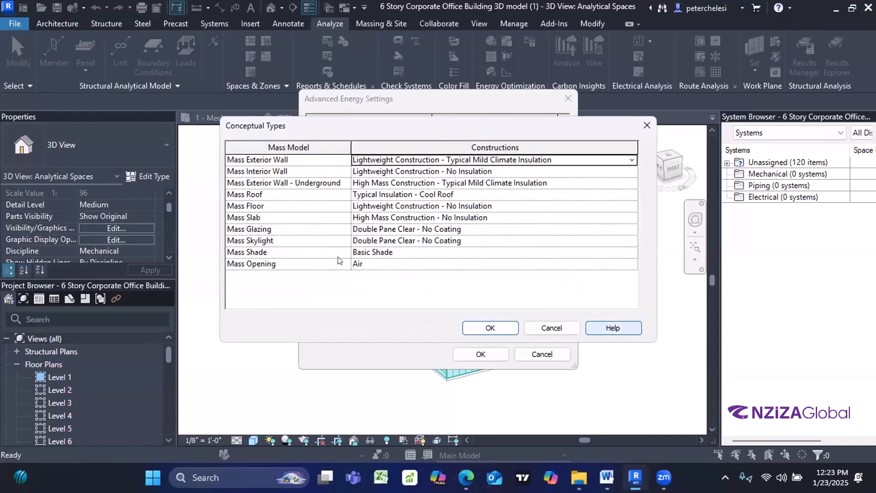
key(Escape)
click(487, 257)
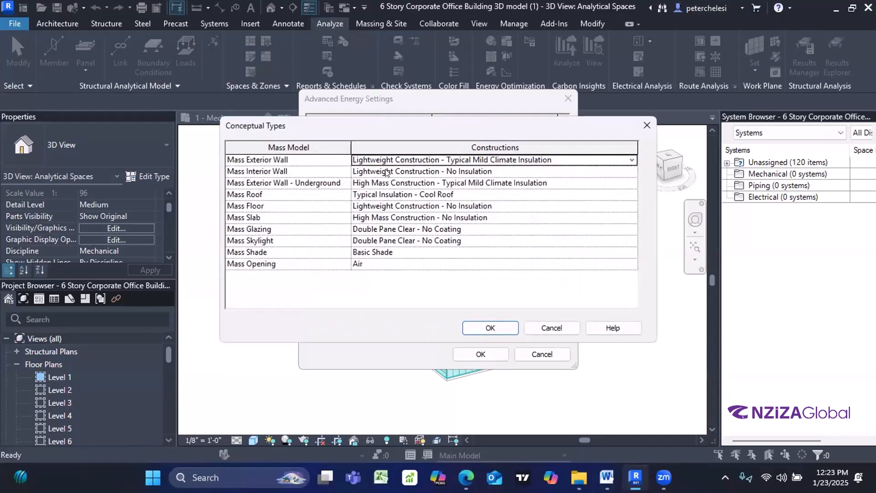
click(415, 159)
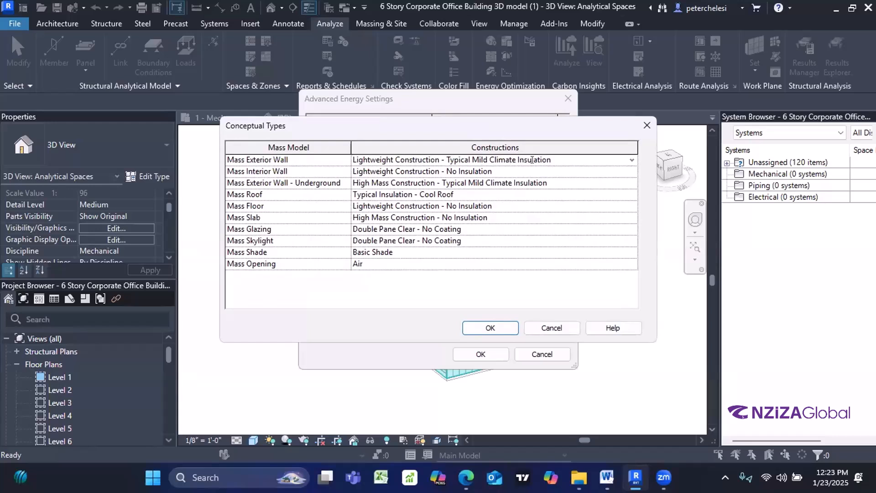
click(630, 162)
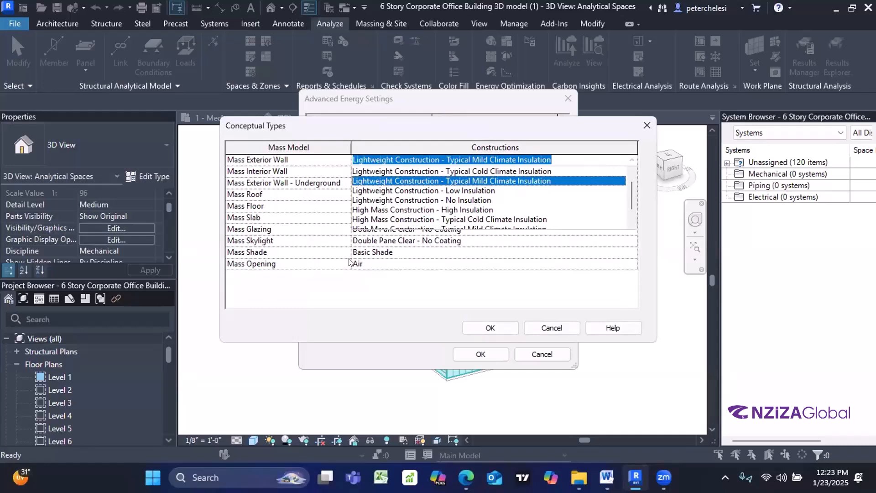
click(396, 306)
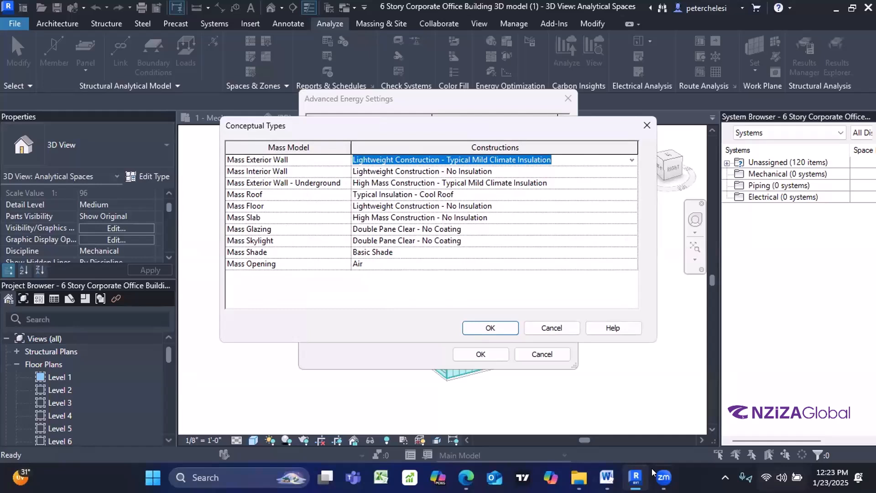
Step: Set the Mass Exterior Wall construction to Lightweight Construction - Low Insulation
click(237, 157)
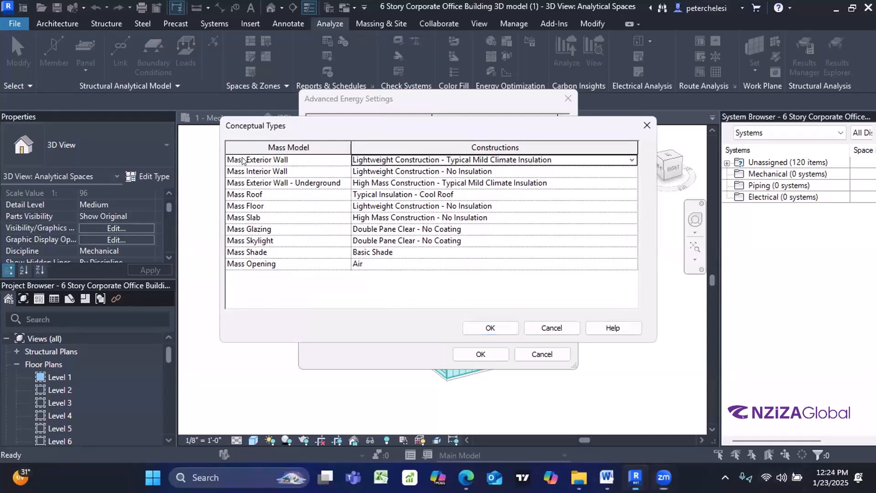
click(631, 159)
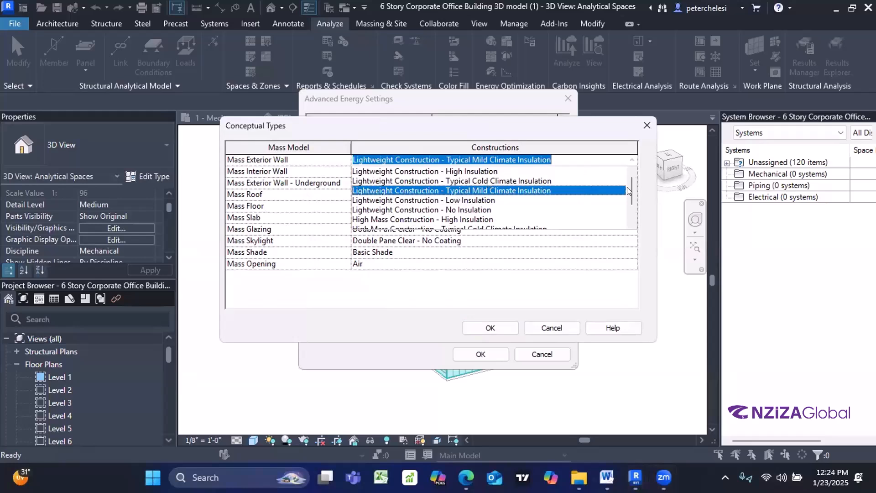
mouse_move(629, 191)
mouse_down()
mouse_move(629, 205)
mouse_move(630, 181)
mouse_up()
click(632, 224)
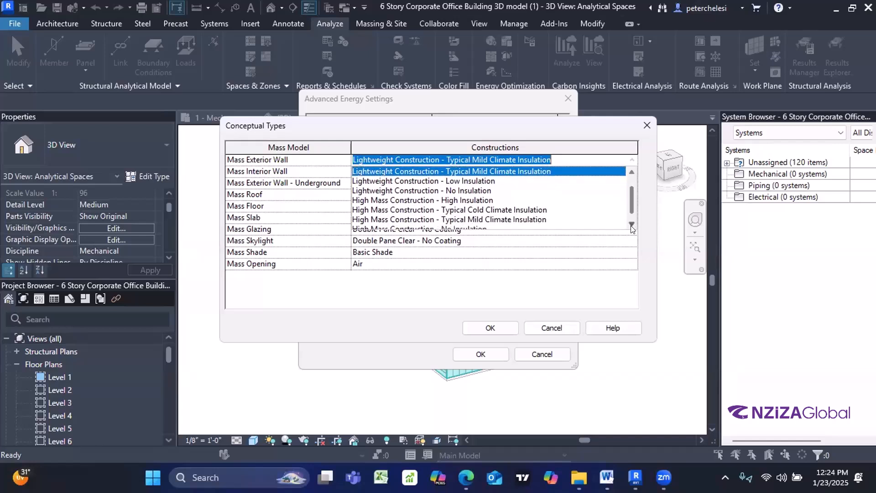
click(631, 225)
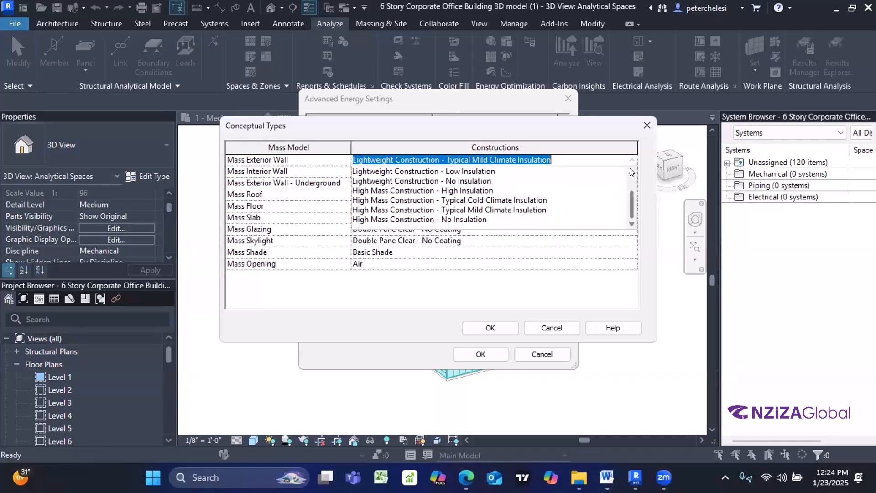
scroll(631, 172, up, 3)
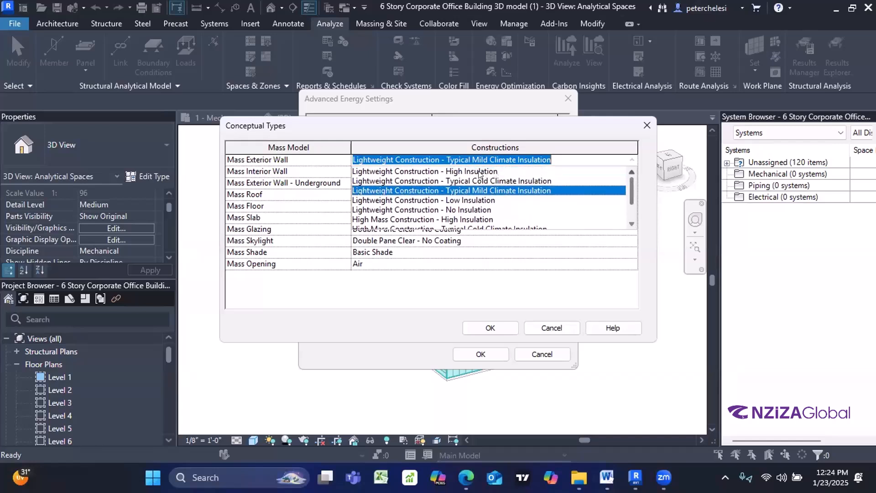
click(388, 201)
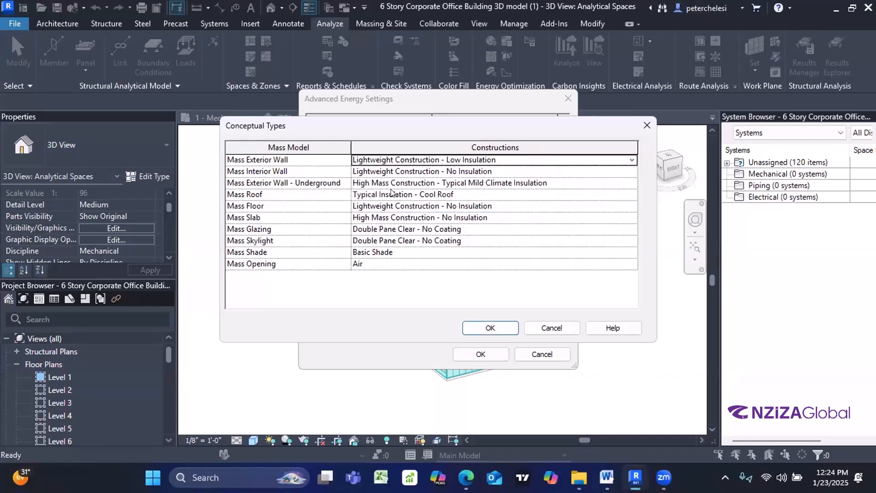
Step: Change the Mass Exterior Wall construction to Lightweight Construction - No Insulation
click(633, 161)
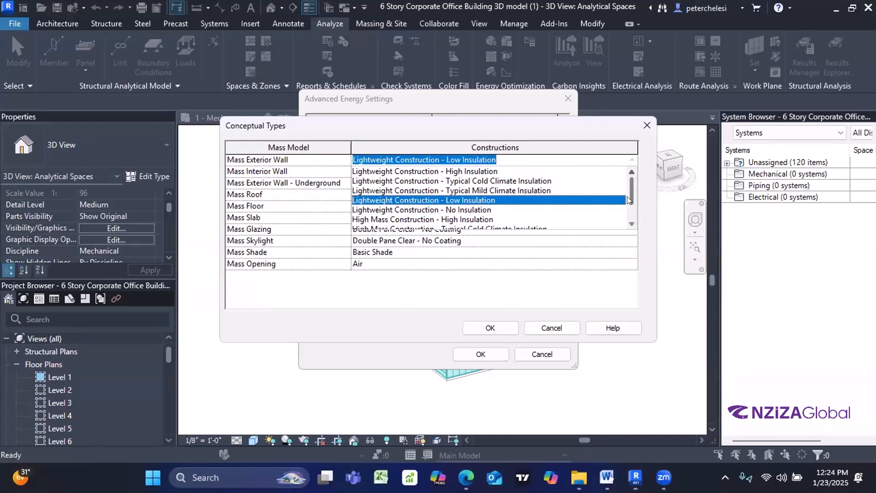
click(630, 211)
click(632, 184)
scroll(629, 195, down, 3)
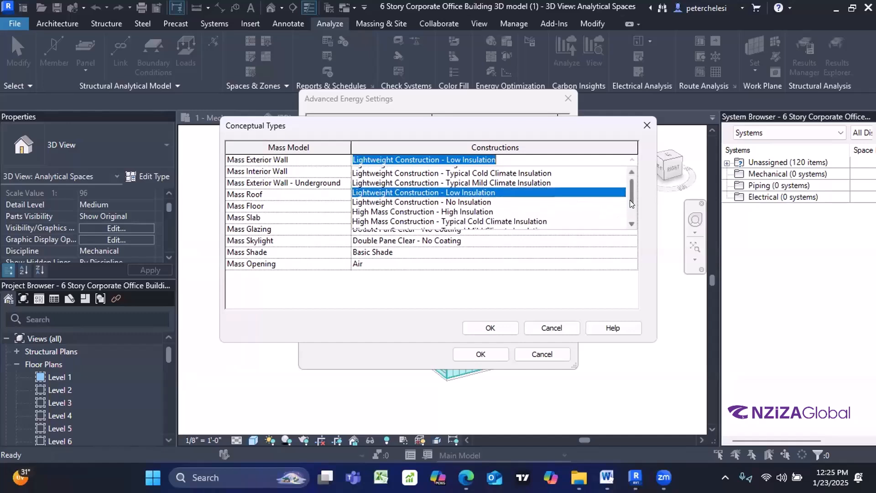
click(630, 174)
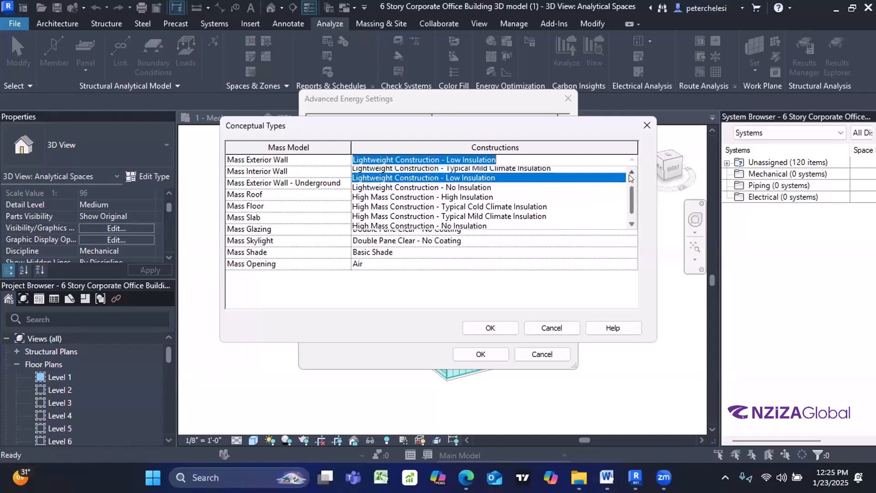
click(630, 174)
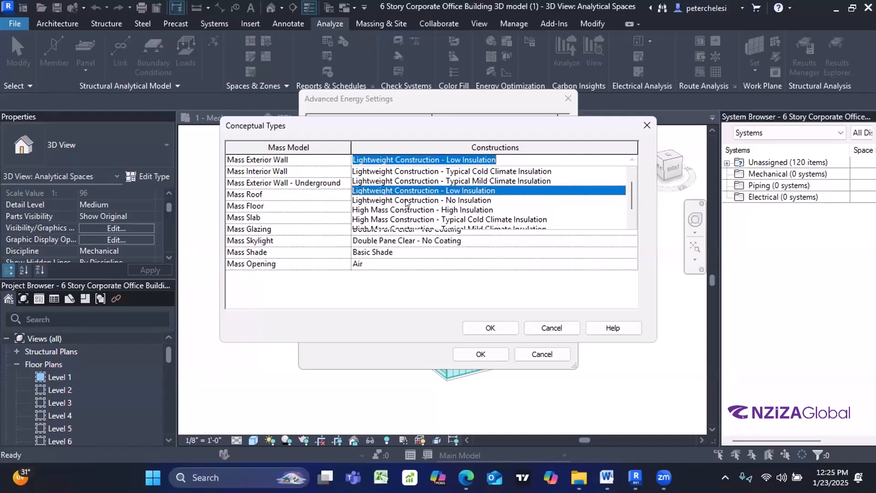
click(442, 201)
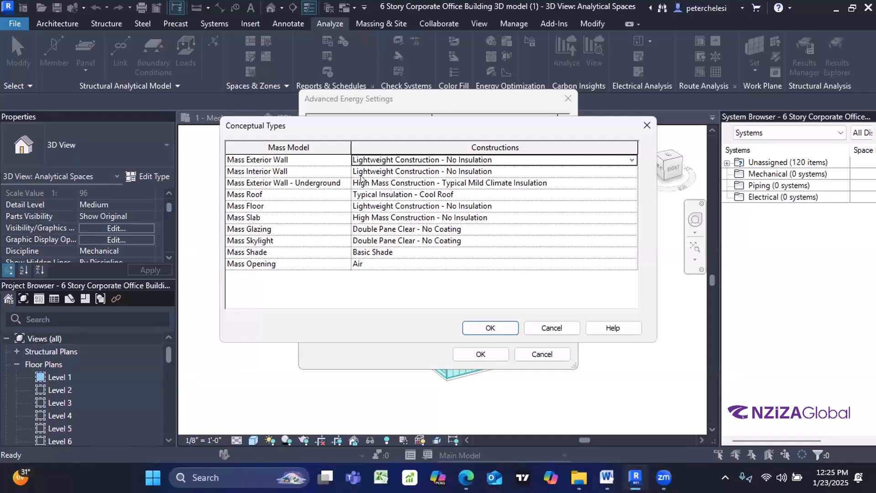
Step: Review the construction options available for Mass Interior Wall
click(554, 171)
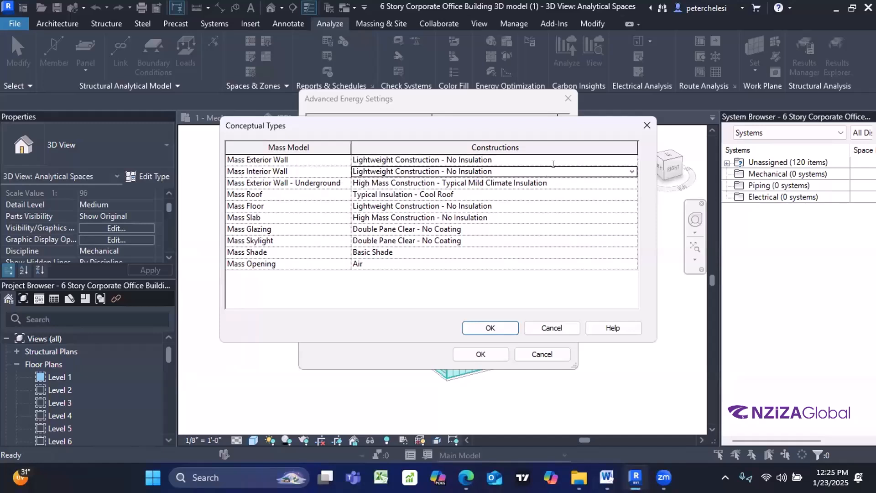
click(631, 171)
click(631, 170)
click(629, 170)
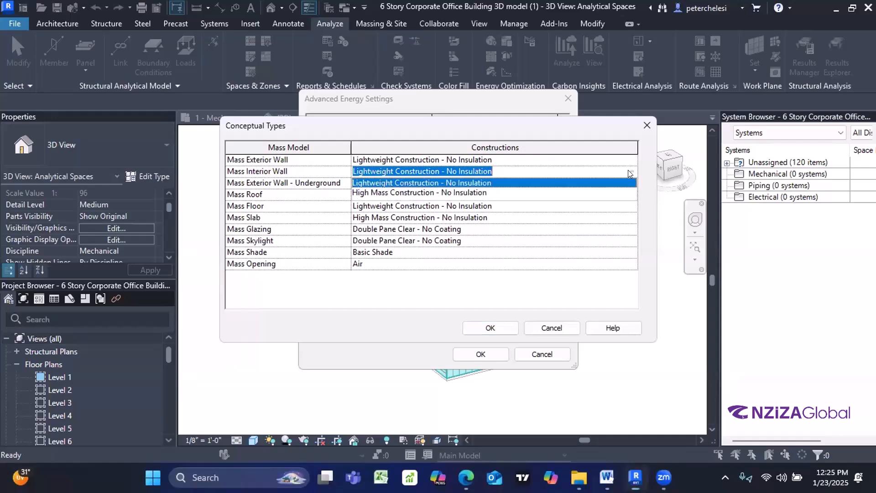
click(328, 239)
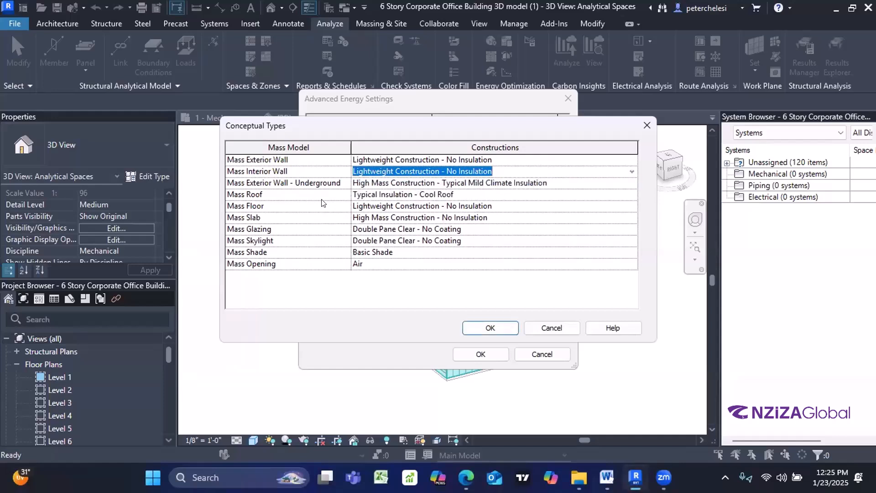
click(631, 172)
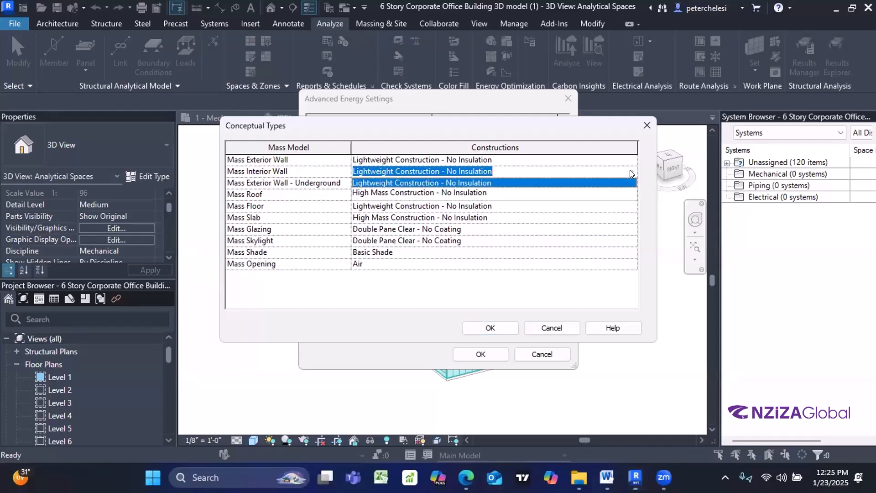
click(420, 172)
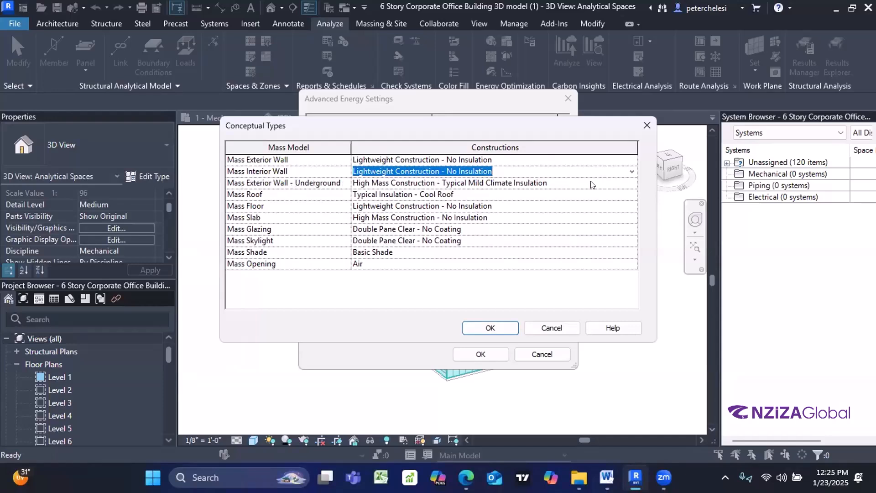
Step: Set the Mass Exterior Wall - Underground construction to High Mass Construction - No Insulation
click(633, 186)
click(631, 184)
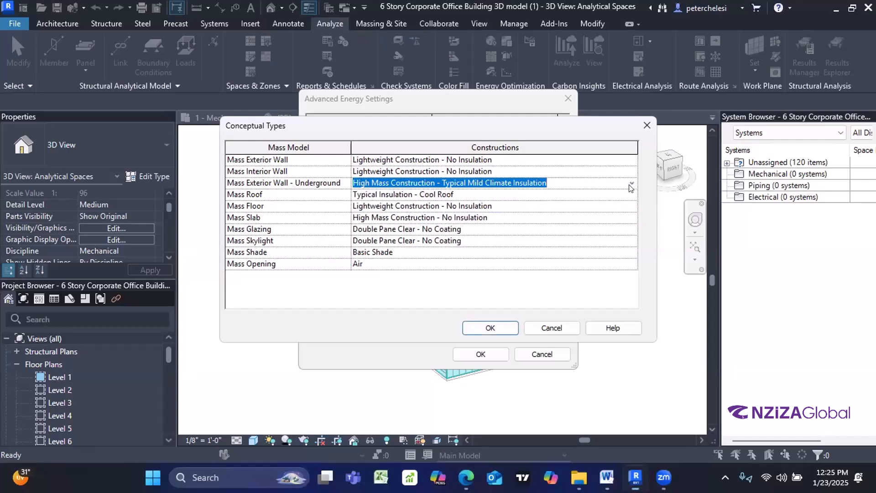
click(632, 184)
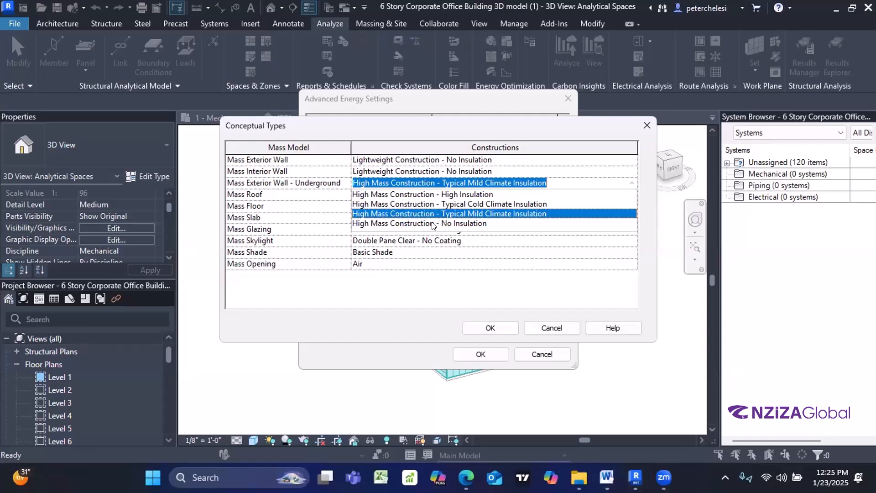
click(392, 224)
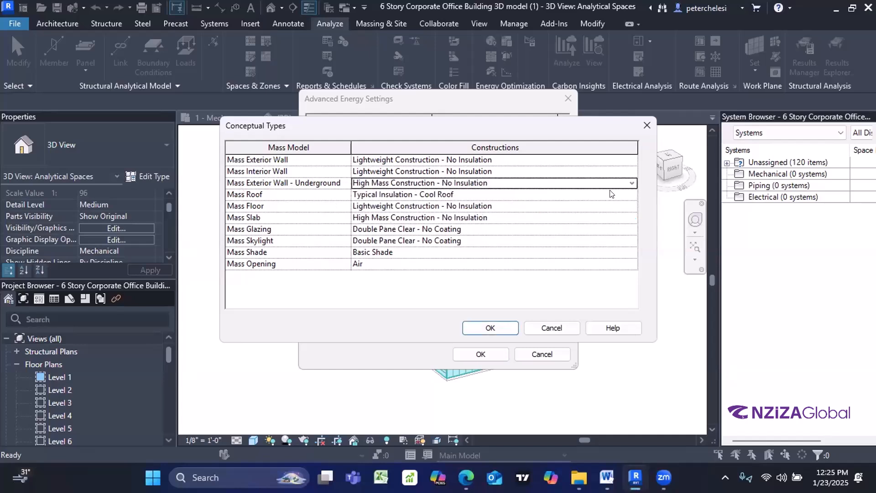
Step: Review the Mass Roof constructions and set the roof to Typical Insulation - Dark Roof
click(629, 194)
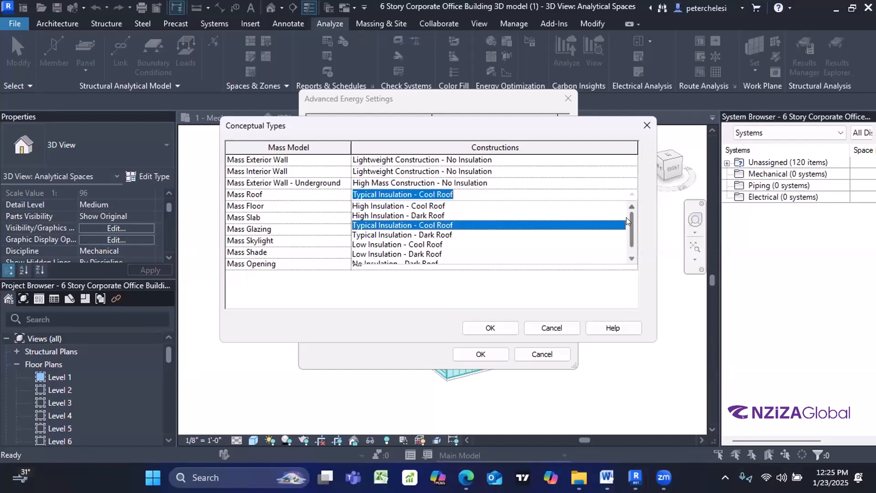
mouse_move(631, 225)
mouse_down()
mouse_move(633, 241)
mouse_move(639, 222)
mouse_up()
drag(630, 241, 630, 253)
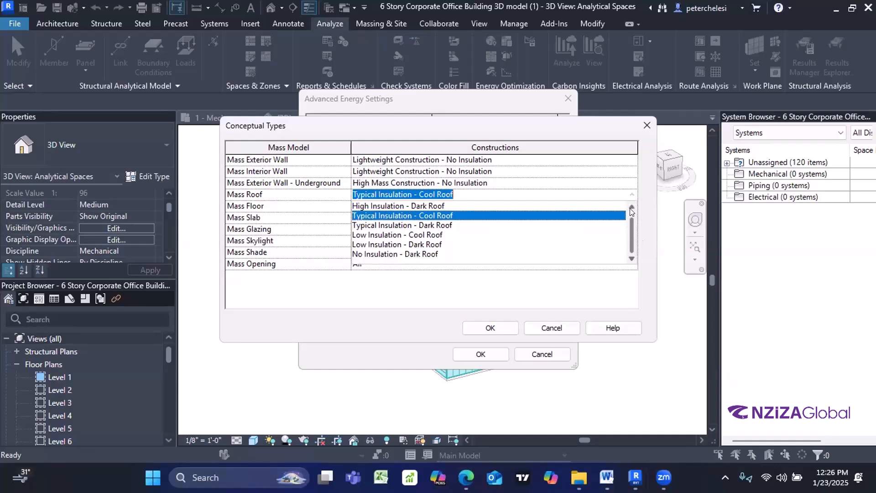
click(630, 208)
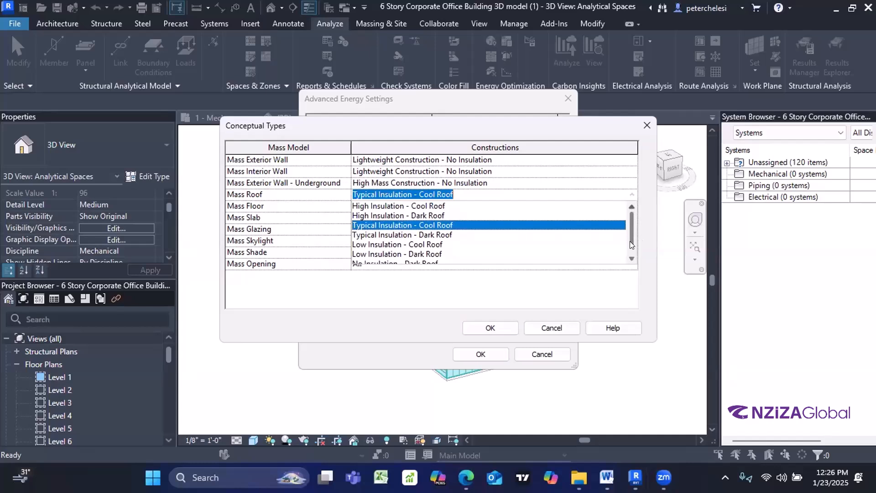
click(631, 260)
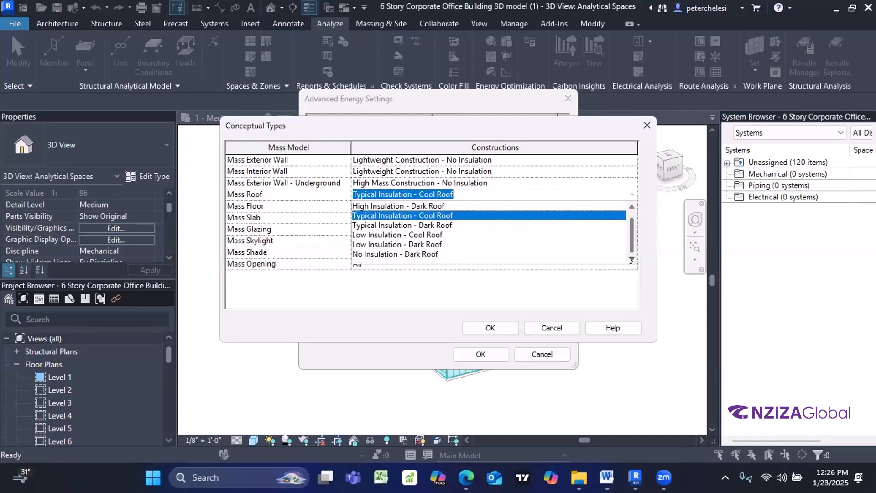
click(403, 224)
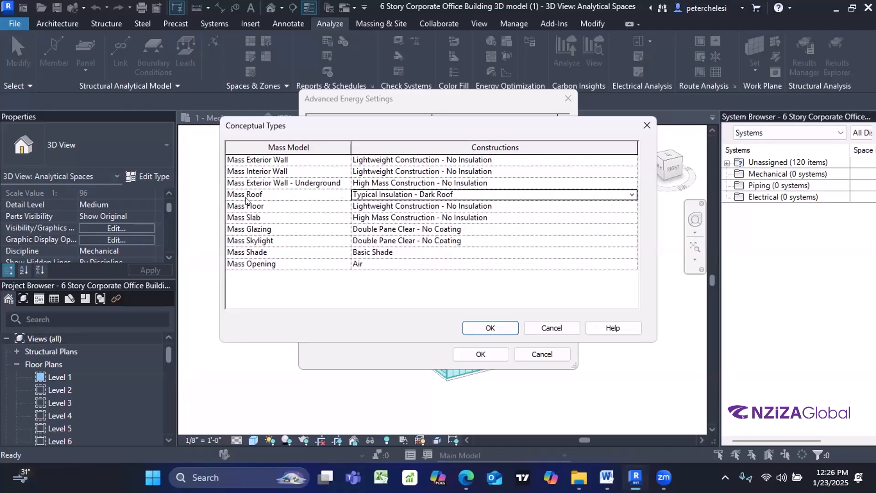
Step: Choose Lightweight Construction - No Insulation for Mass Floor and High Mass Construction - No Insulation for Mass Slab
click(630, 209)
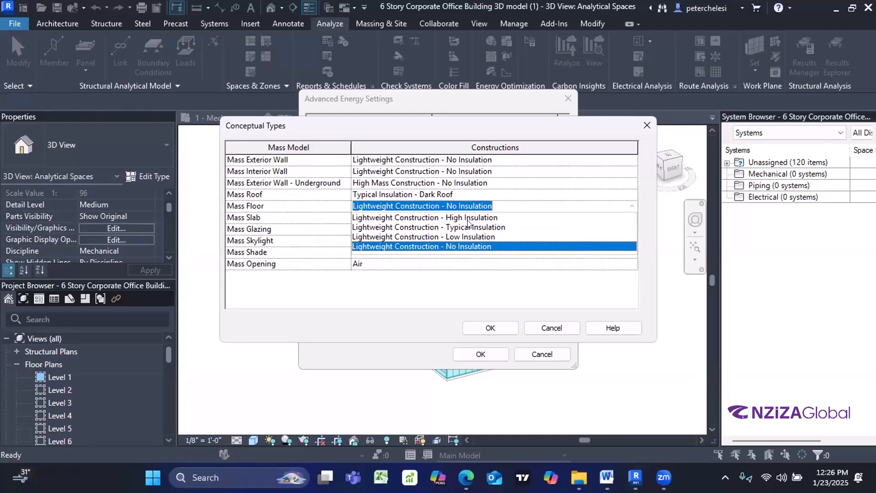
click(437, 243)
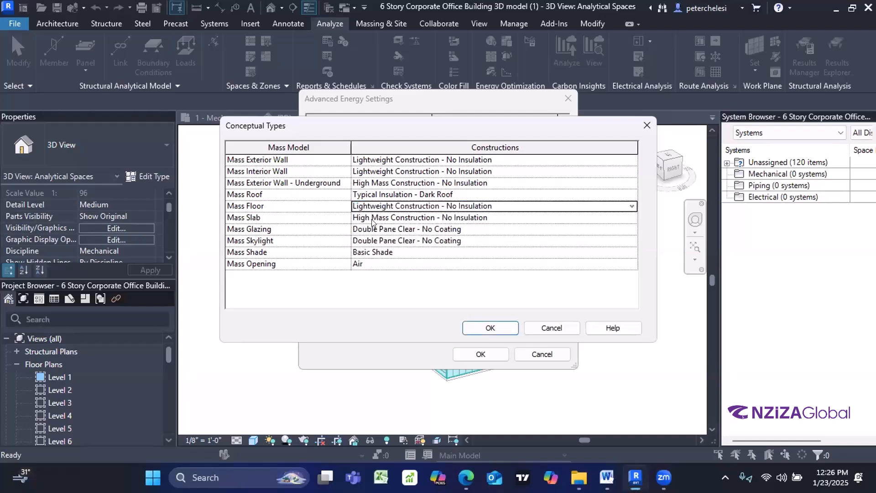
click(630, 218)
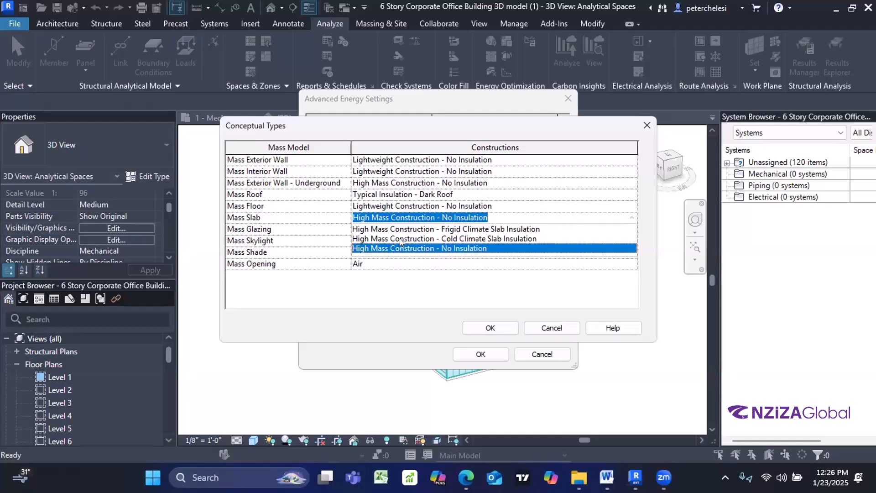
click(371, 246)
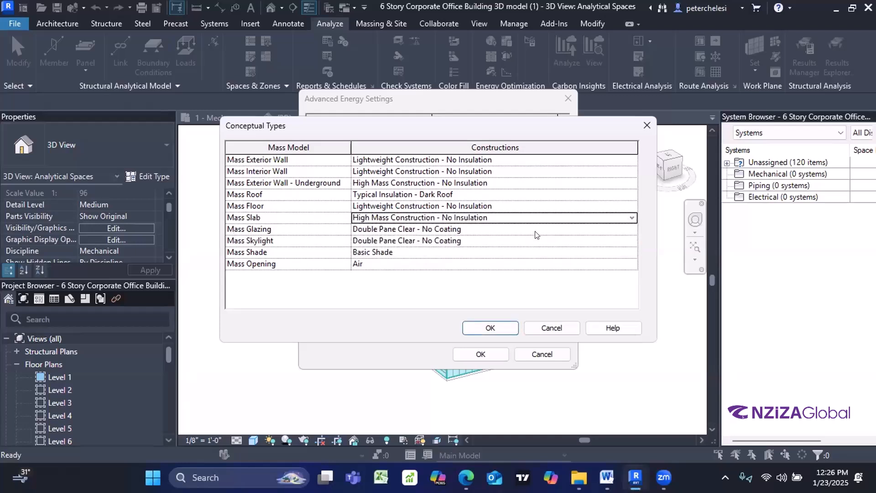
Step: Set the Mass Glazing construction to Double Pane - Tinted
click(579, 231)
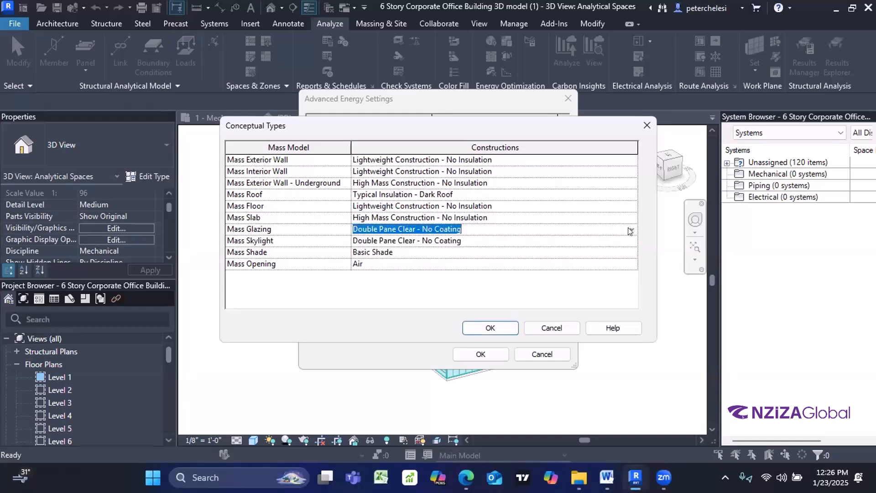
click(631, 231)
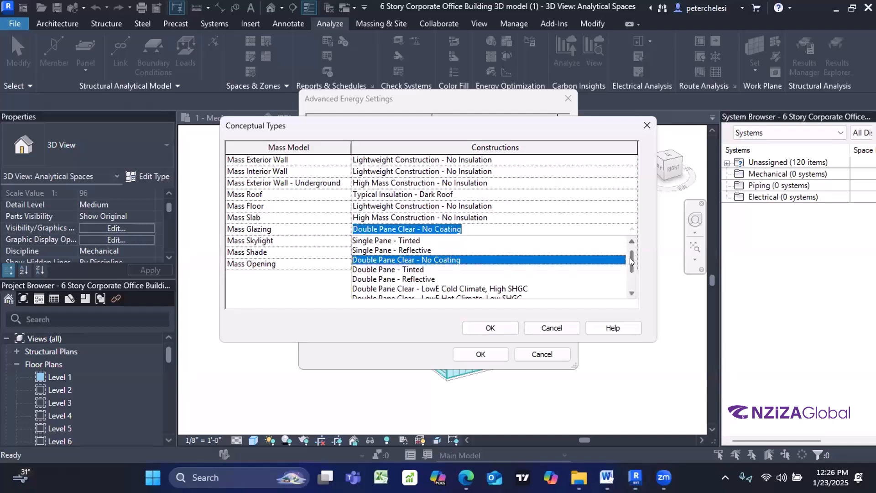
mouse_move(630, 257)
mouse_down()
mouse_move(631, 248)
mouse_move(639, 281)
mouse_move(642, 253)
mouse_up()
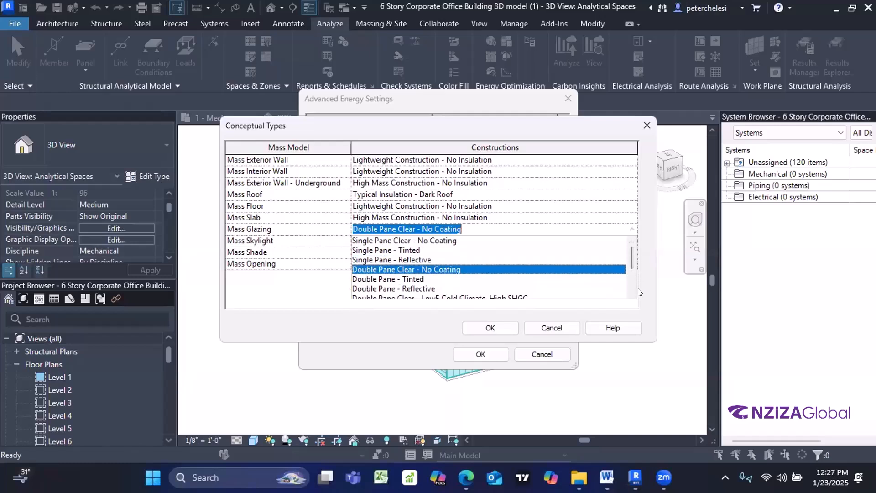
scroll(632, 289, down, 1)
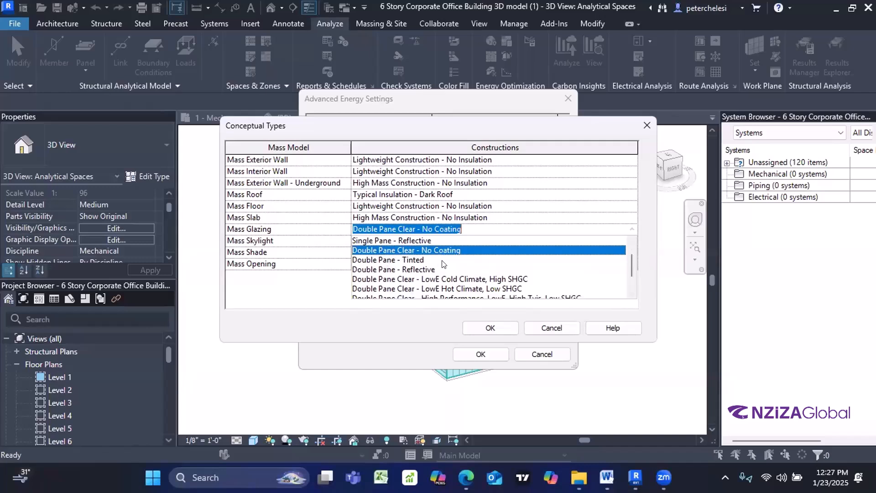
click(393, 261)
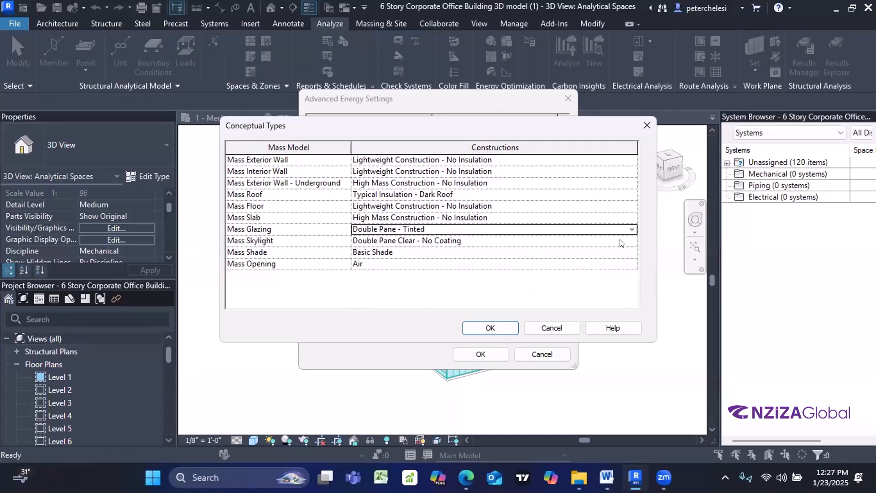
Step: Review the glazing construction options available for Mass Skylight without changing the selection
click(631, 243)
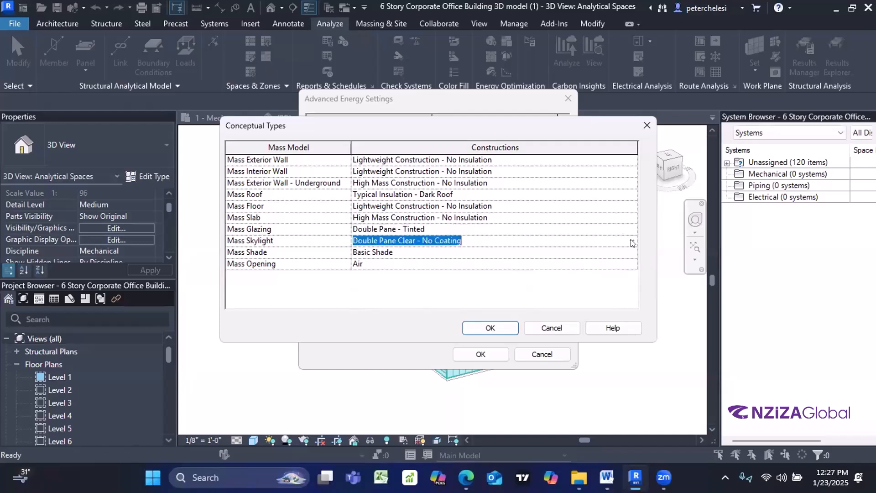
click(632, 243)
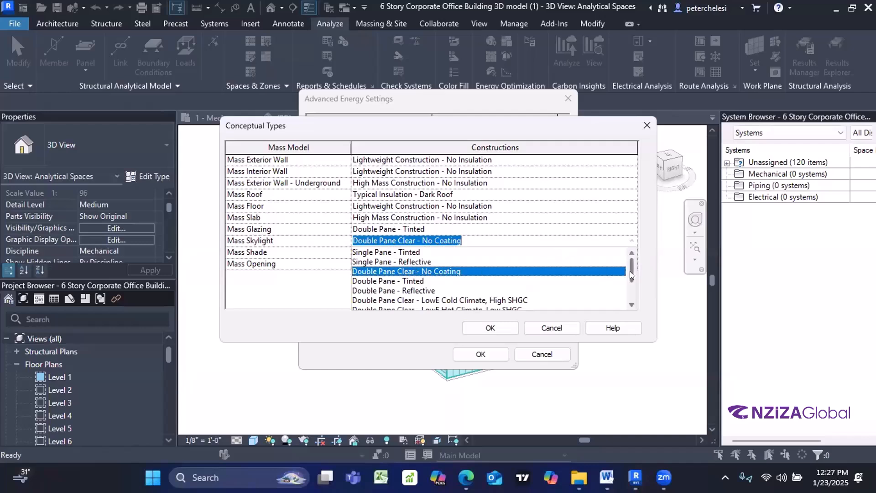
drag(630, 271, 637, 294)
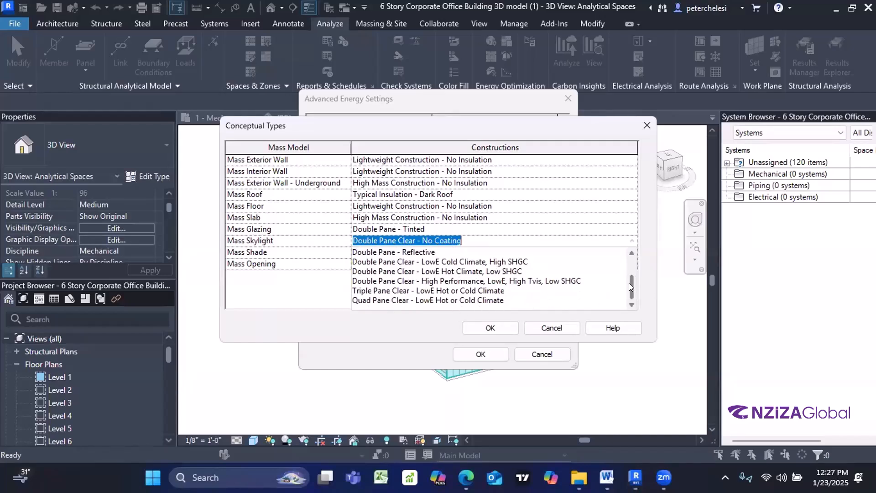
drag(629, 283, 631, 267)
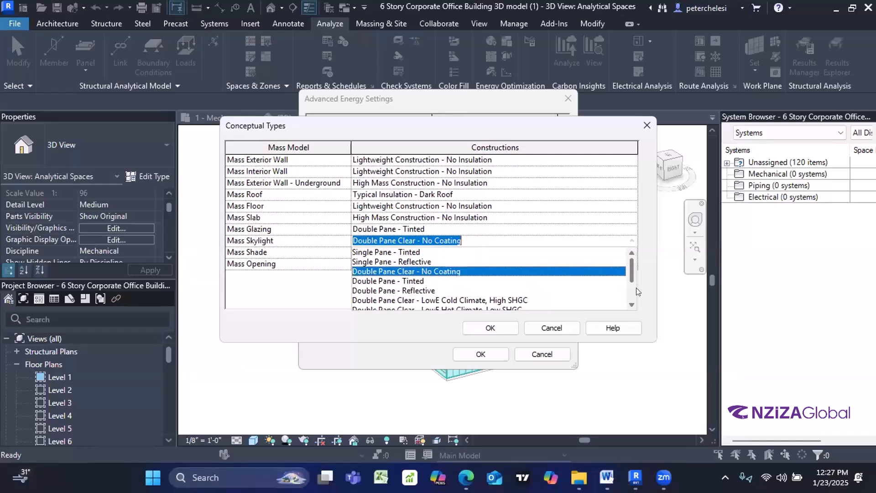
scroll(631, 305, down, 1)
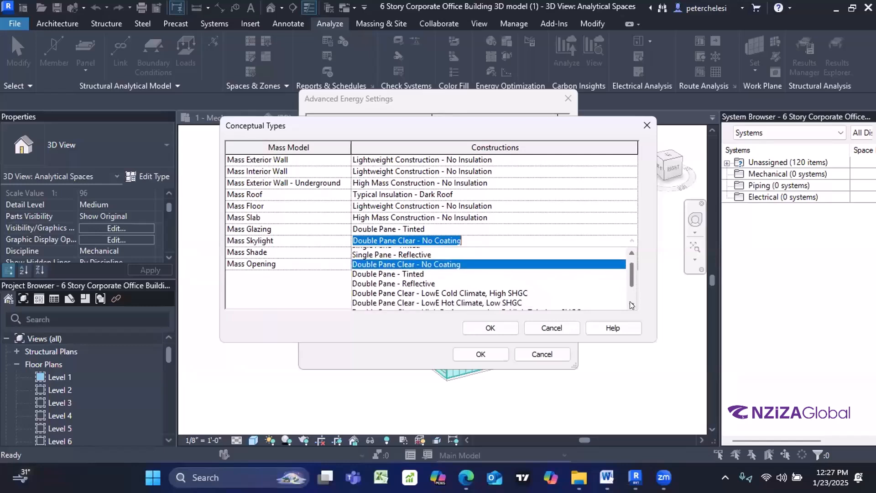
scroll(631, 305, up, 1)
click(507, 327)
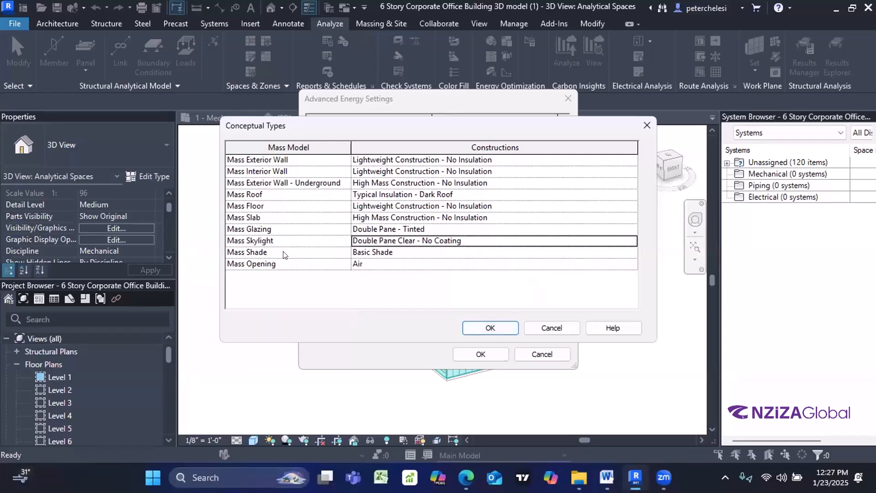
Step: Check the Mass Shade and Mass Opening constructions, and accept the conceptual types
click(615, 252)
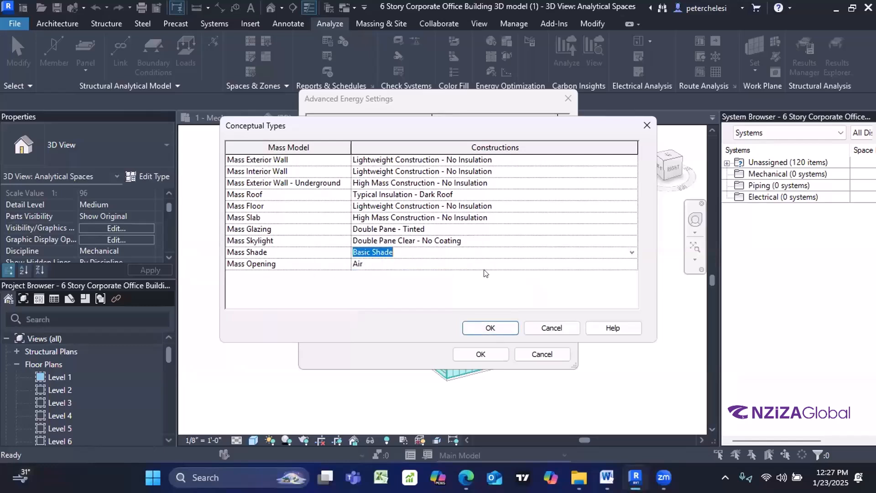
click(625, 265)
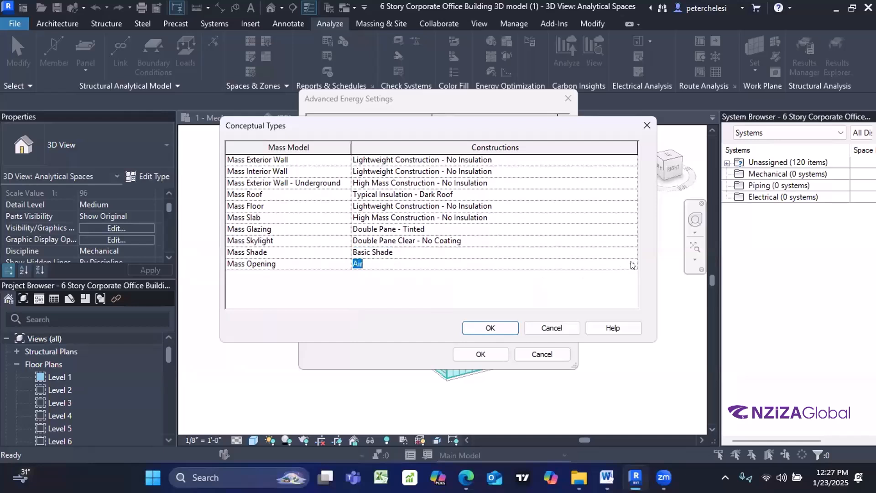
click(632, 264)
click(632, 264)
click(478, 328)
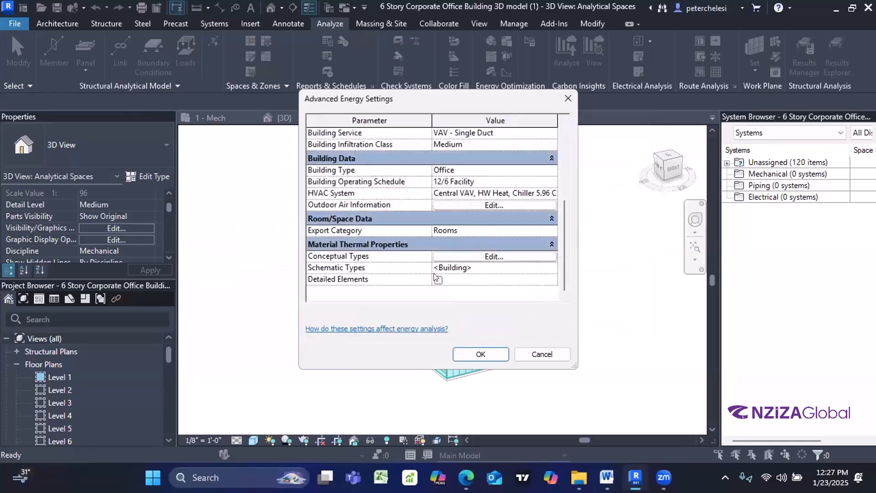
Step: Open the Schematic Types settings for the building and widen the dialog to show the full analytic construction names
click(538, 268)
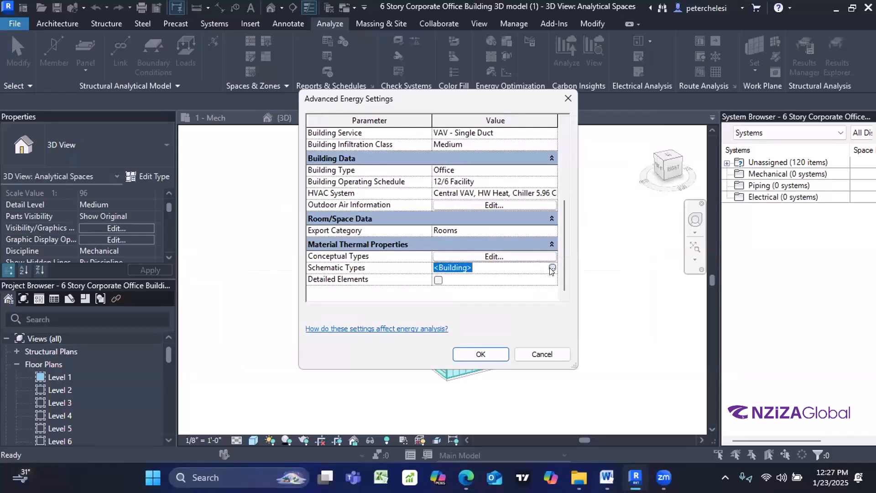
click(552, 268)
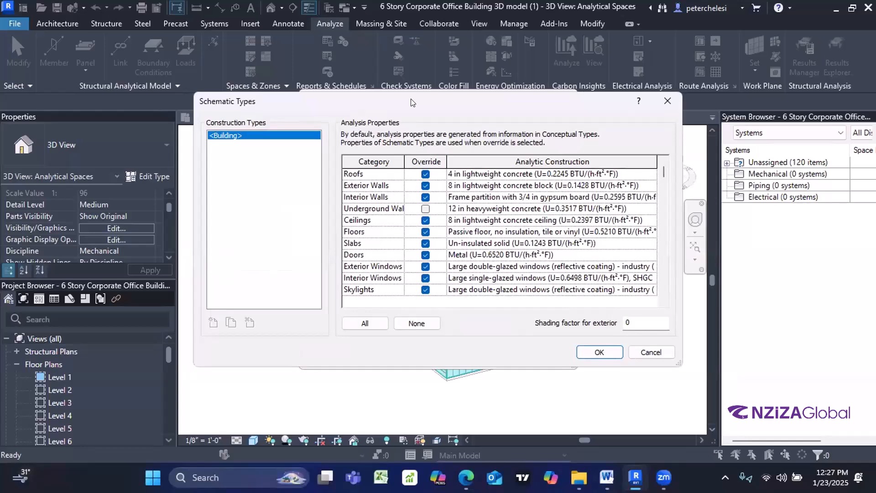
drag(411, 99, 411, 103)
scroll(413, 230, down, 1)
scroll(424, 282, up, 1)
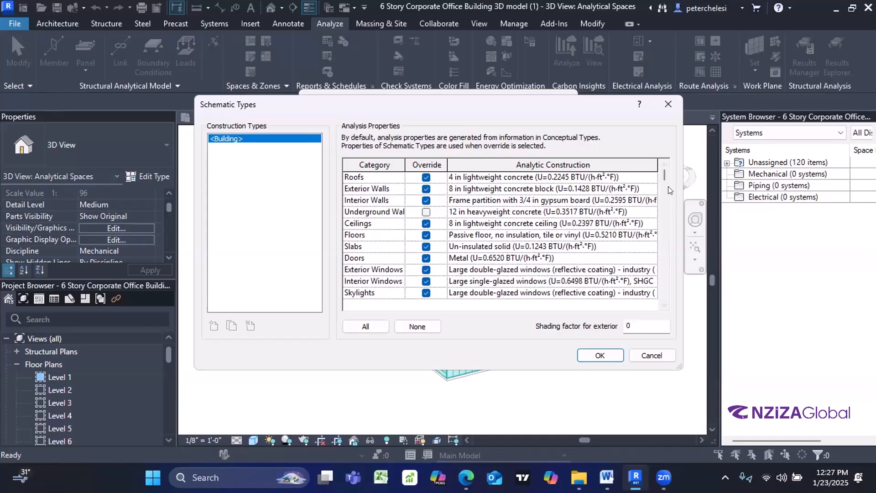
drag(560, 109, 429, 95)
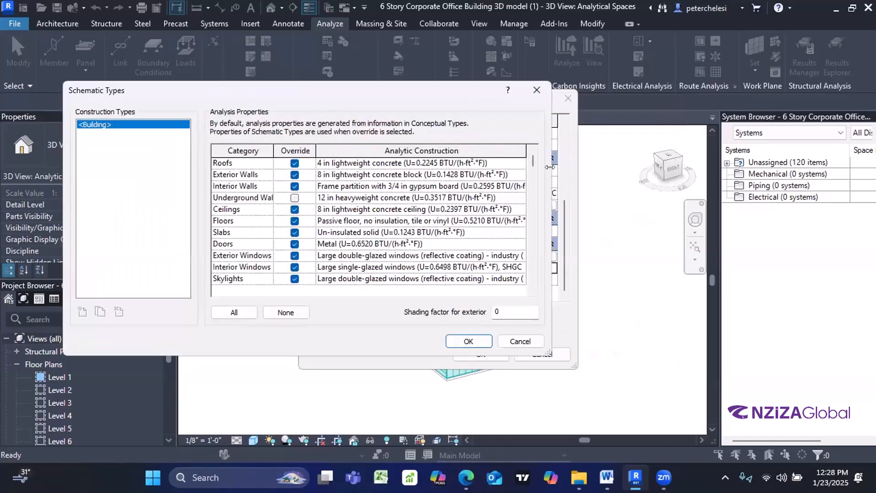
drag(550, 167, 635, 167)
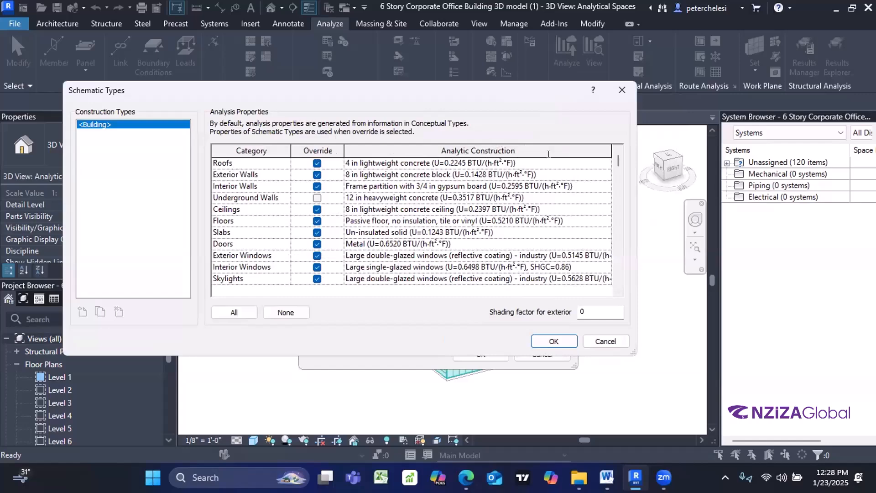
Step: Look over the full range of analytic constructions offered for the Roofs category, up to the flat roof types
click(595, 162)
click(605, 163)
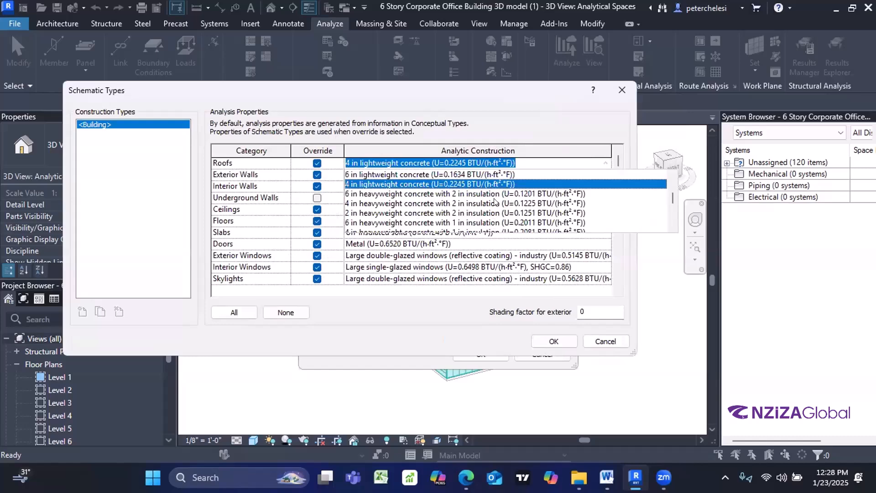
scroll(459, 204, up, 1)
scroll(459, 204, up, 4)
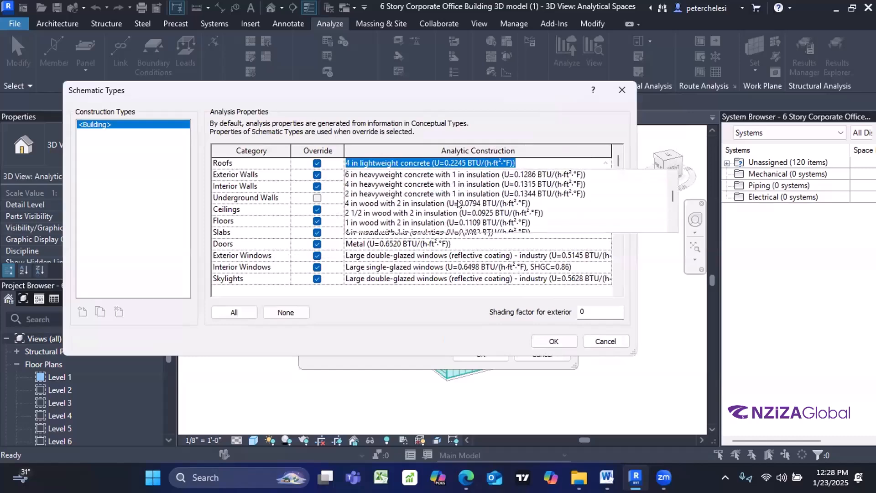
scroll(410, 189, up, 8)
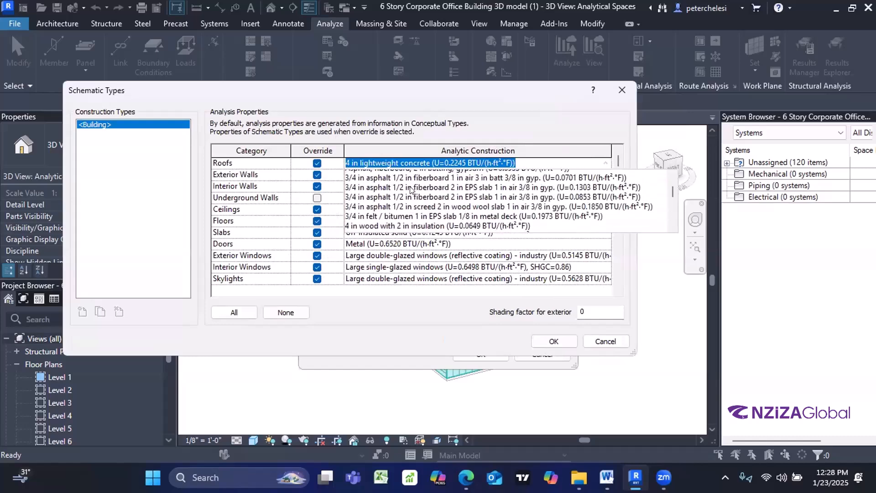
scroll(395, 181, up, 5)
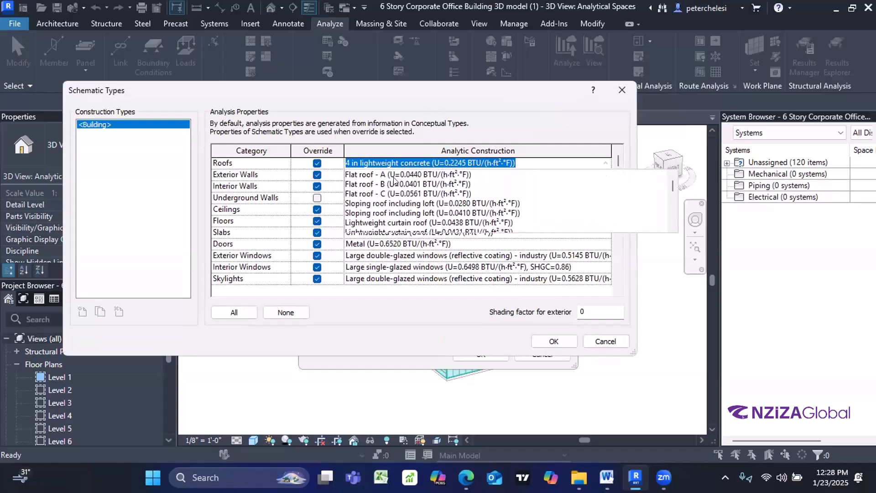
scroll(393, 180, down, 7)
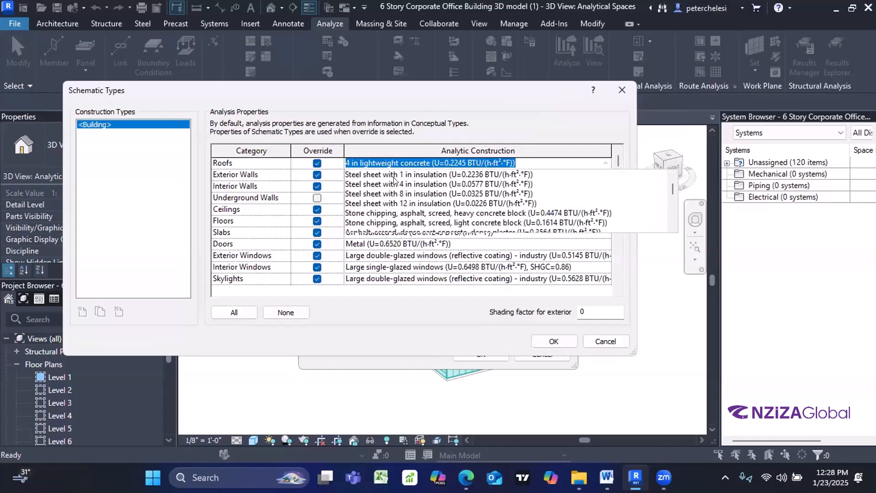
scroll(394, 180, down, 8)
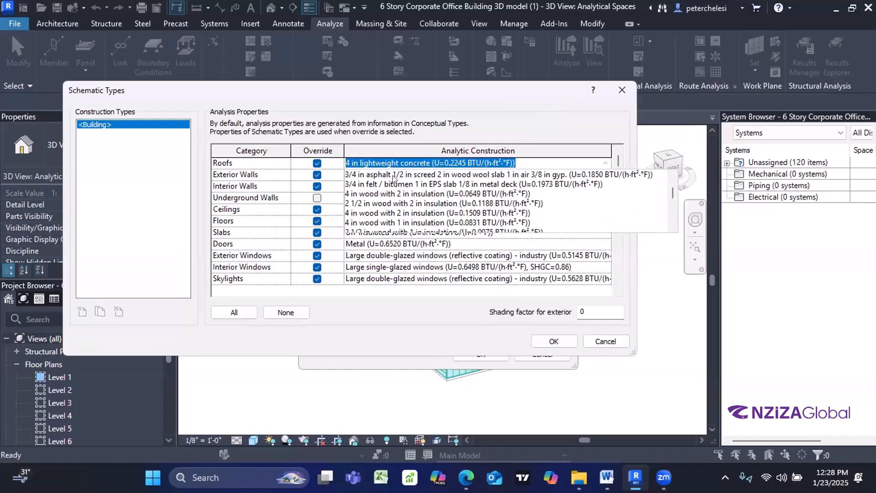
scroll(394, 180, down, 2)
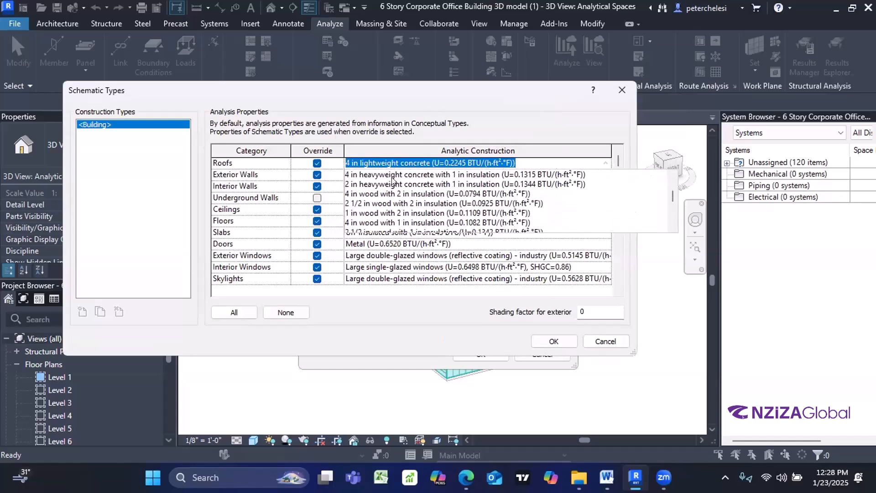
scroll(394, 180, down, 1)
scroll(393, 180, down, 3)
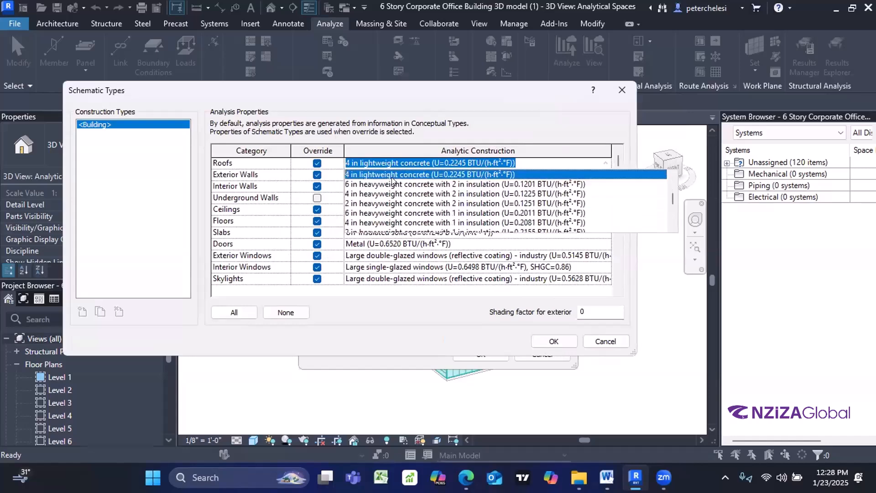
scroll(392, 180, up, 8)
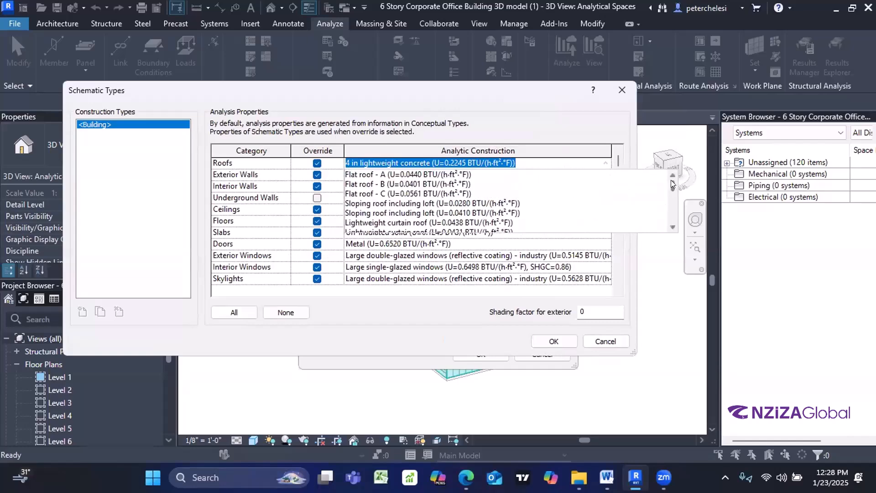
Step: Read through the Roofs construction options one by one, from flat roofs through steel sheet, asphalt and wood to lightweight concrete
click(672, 227)
click(673, 228)
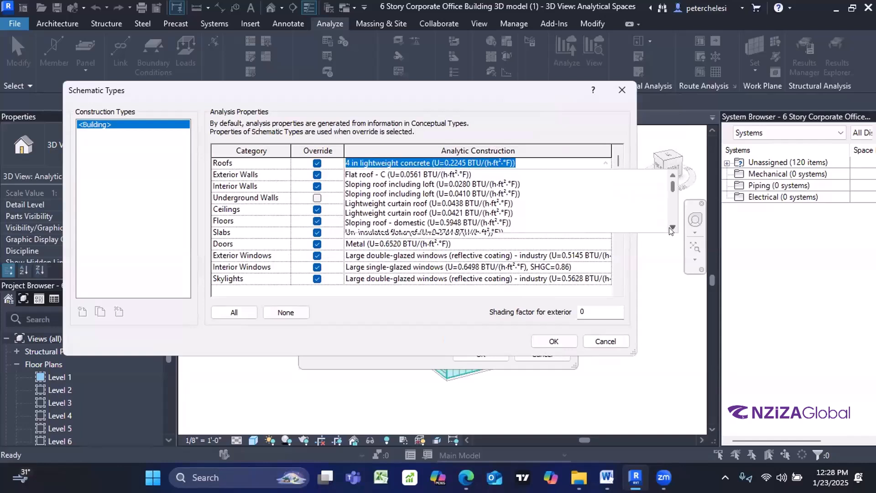
click(672, 227)
click(672, 227)
click(672, 228)
click(673, 227)
click(673, 227)
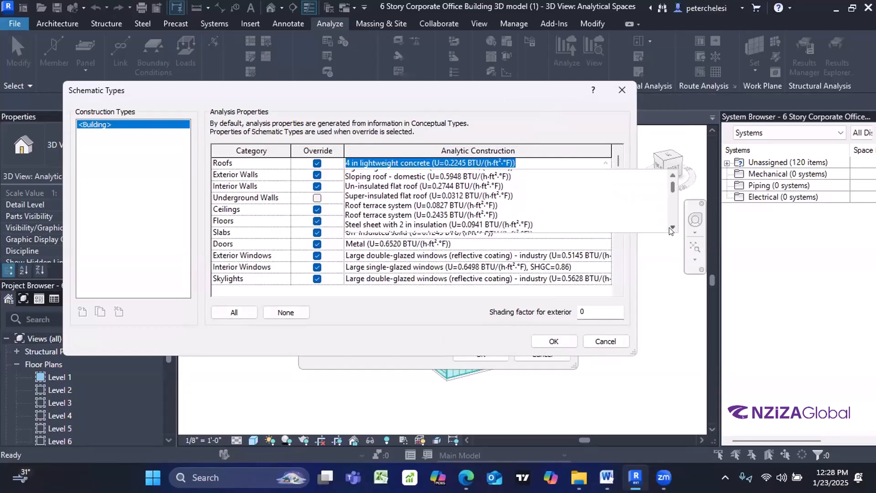
click(672, 228)
click(673, 227)
click(672, 228)
click(672, 227)
click(673, 227)
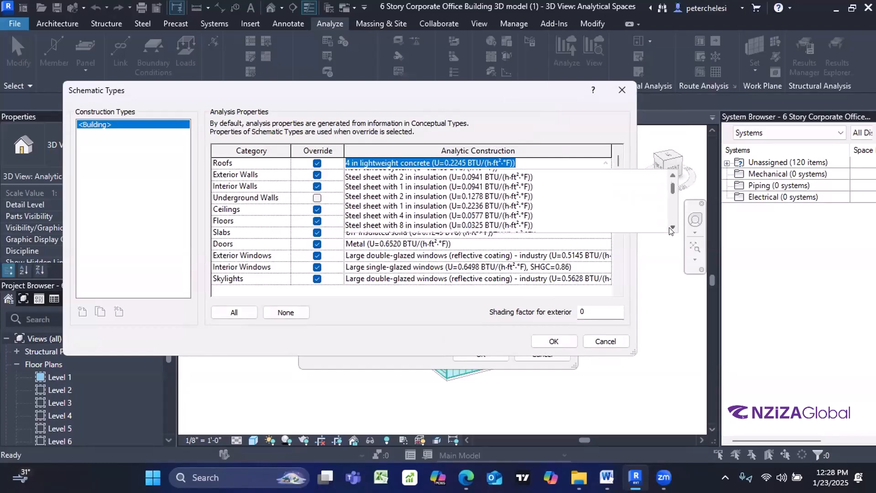
click(672, 227)
click(673, 228)
click(673, 227)
click(672, 227)
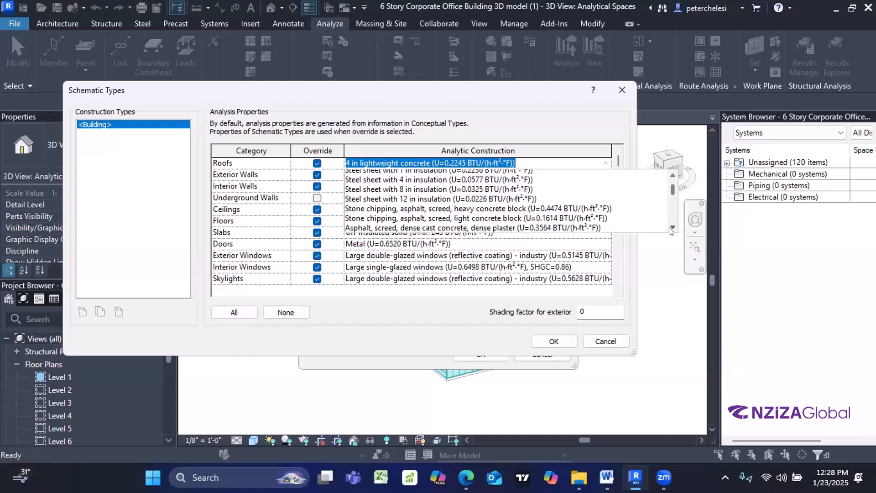
click(673, 227)
click(672, 228)
click(673, 227)
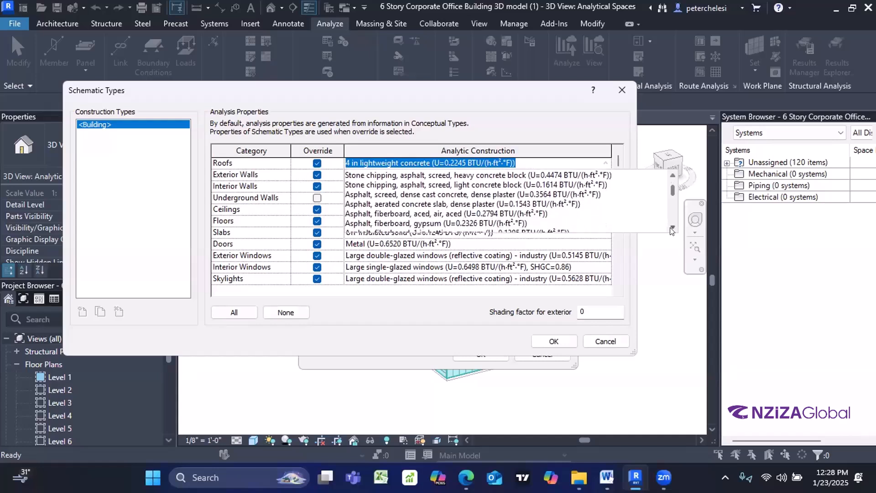
click(672, 227)
click(672, 228)
click(672, 227)
click(673, 227)
click(672, 227)
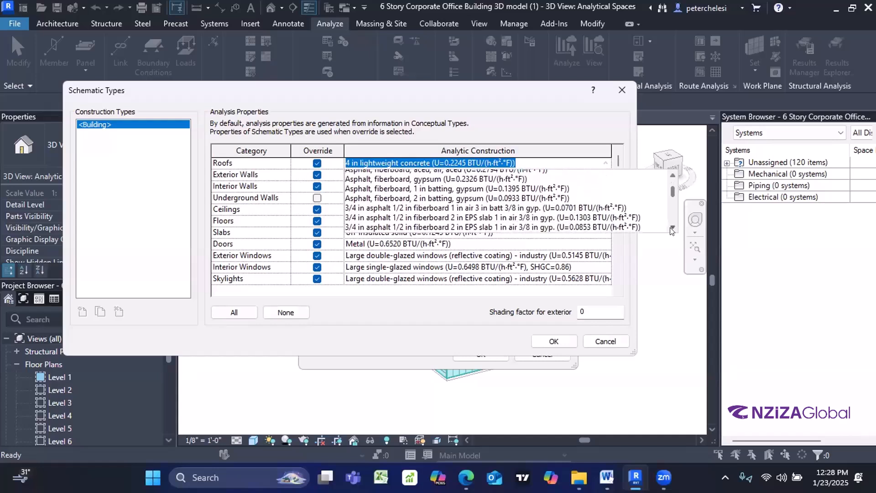
click(673, 228)
click(673, 228)
click(673, 228)
click(673, 227)
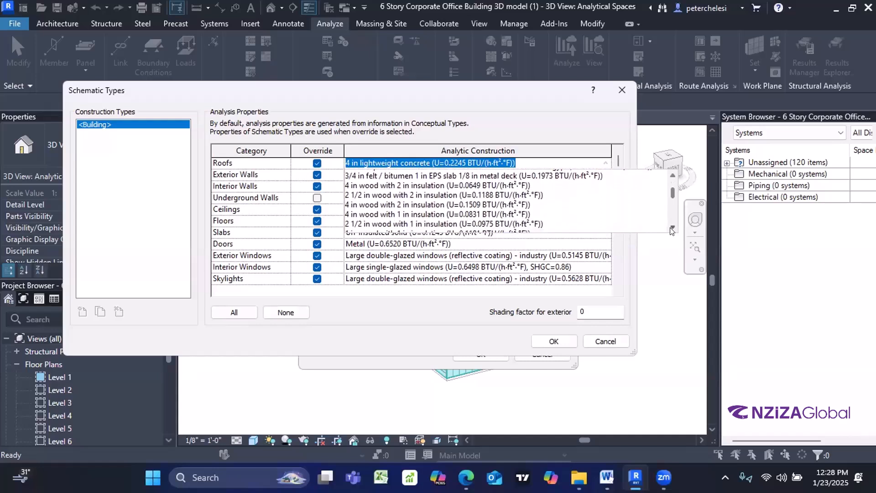
click(673, 228)
click(673, 227)
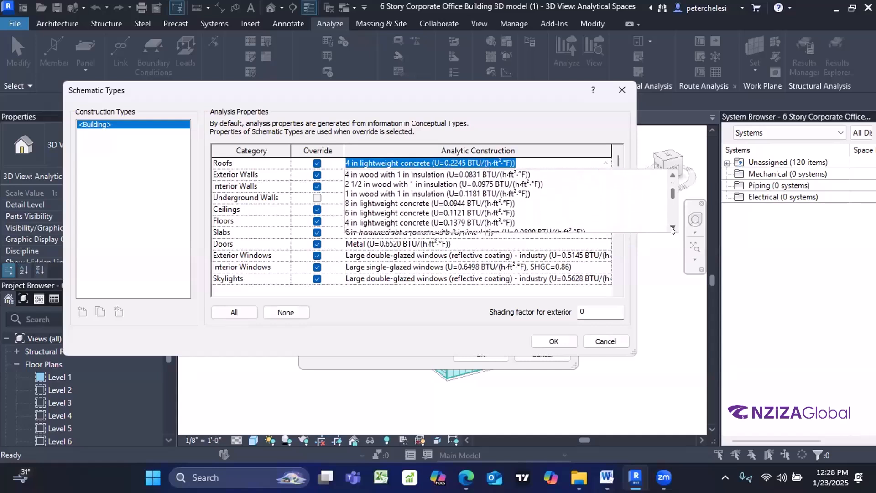
click(672, 227)
click(672, 228)
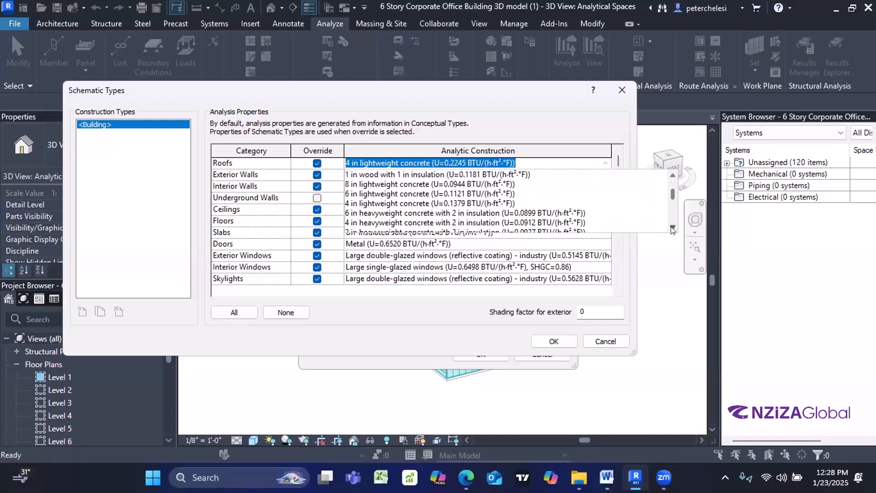
click(673, 227)
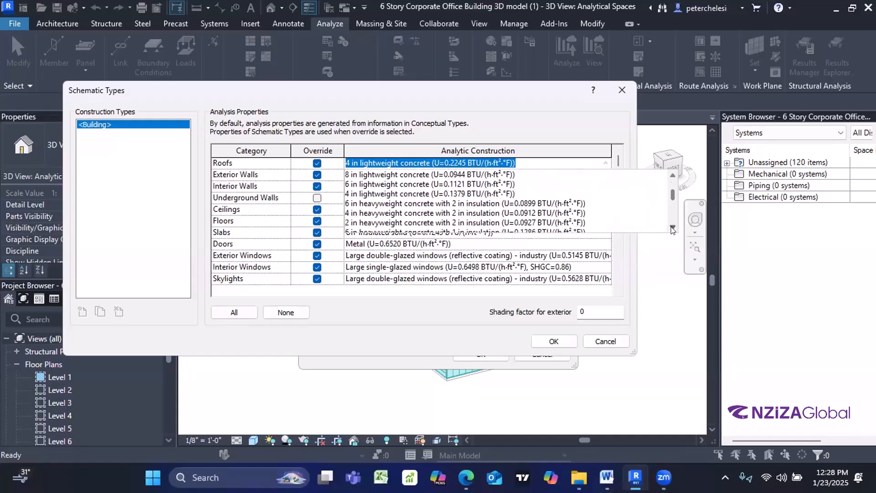
Step: Compare the insulated heavyweight concrete, wood and membrane constructions available for Roofs, checking their U-values
click(672, 175)
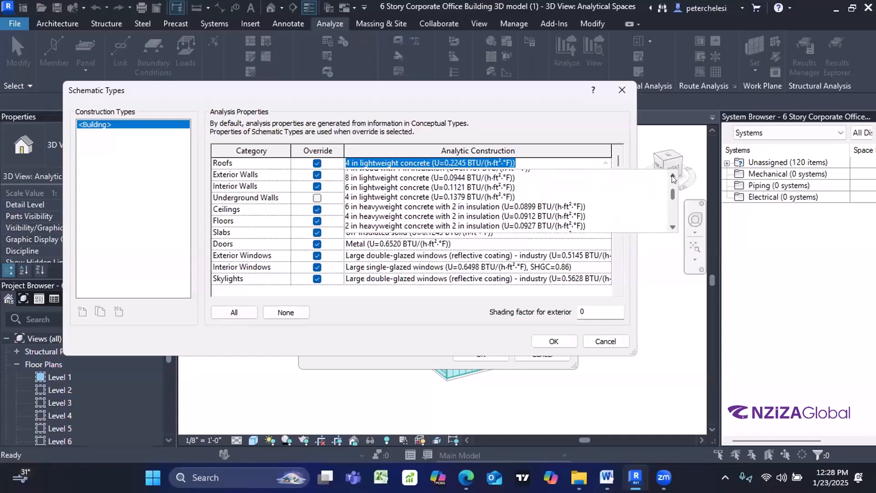
click(672, 176)
click(672, 175)
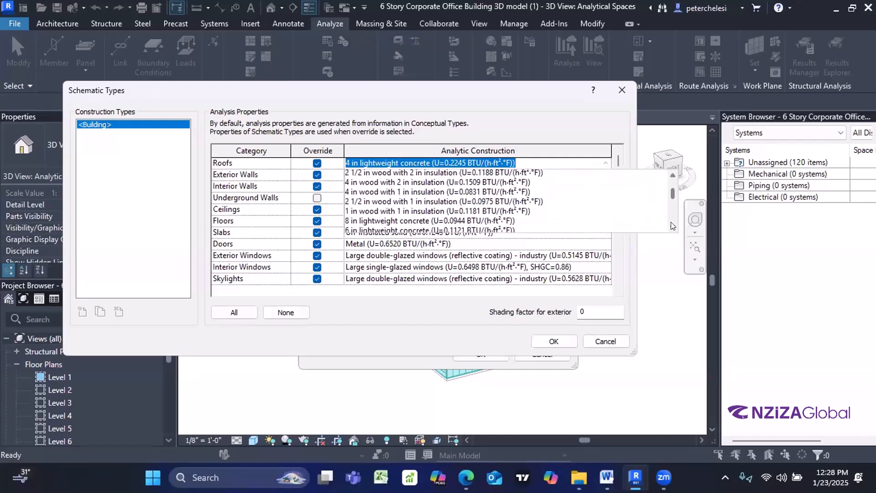
click(672, 222)
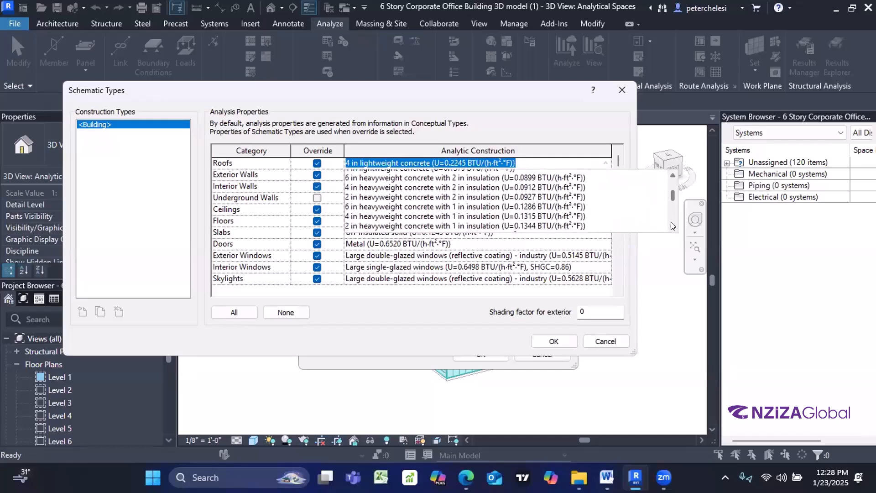
click(671, 221)
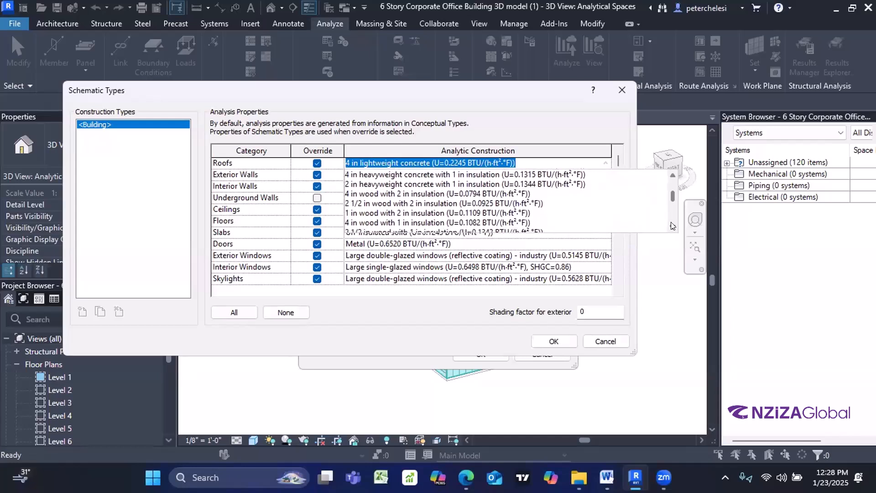
click(671, 222)
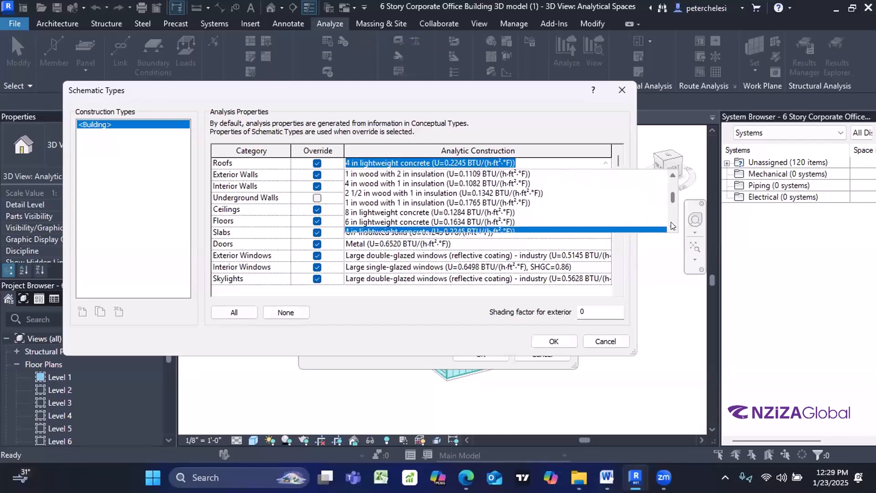
click(671, 222)
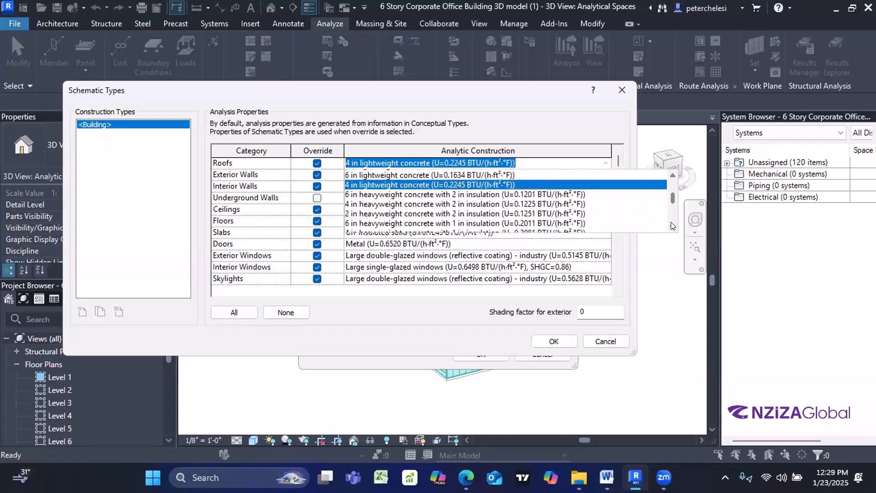
click(672, 222)
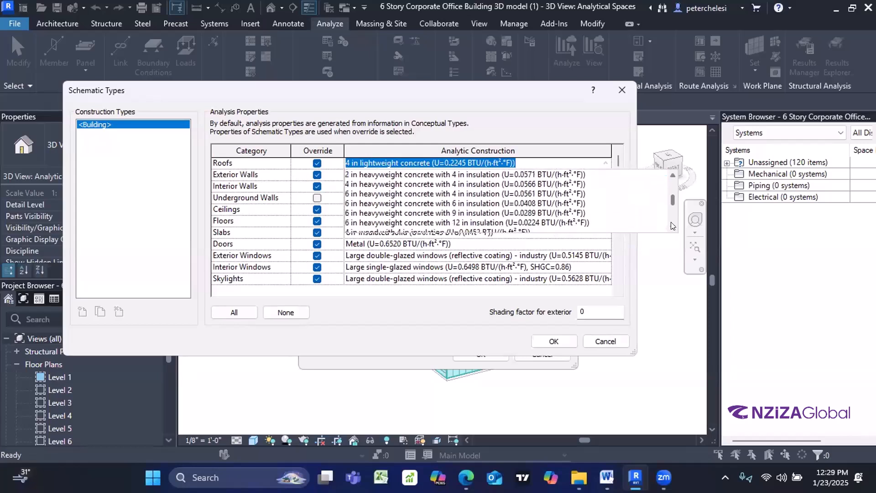
click(671, 222)
click(671, 222)
click(671, 222)
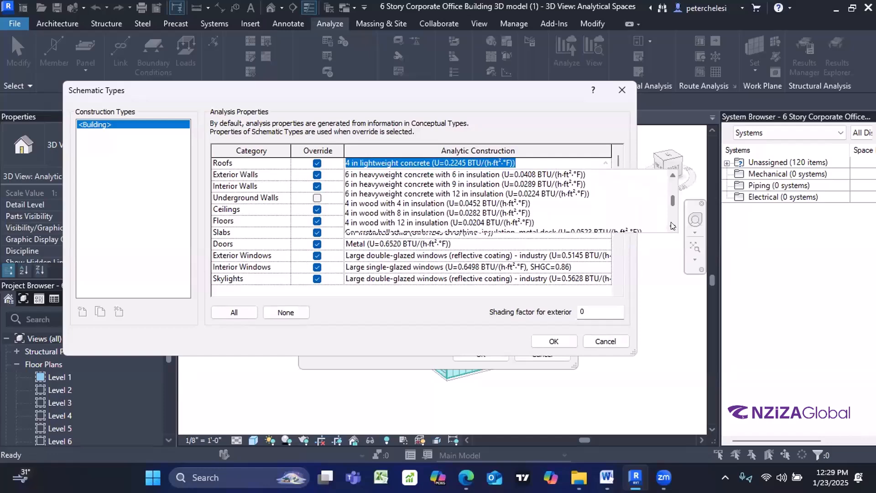
scroll(671, 222, down, 2)
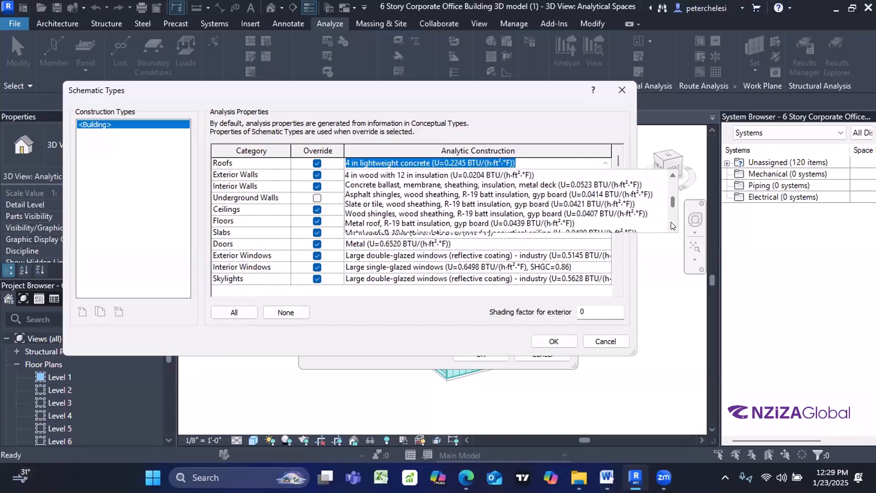
scroll(671, 222, down, 4)
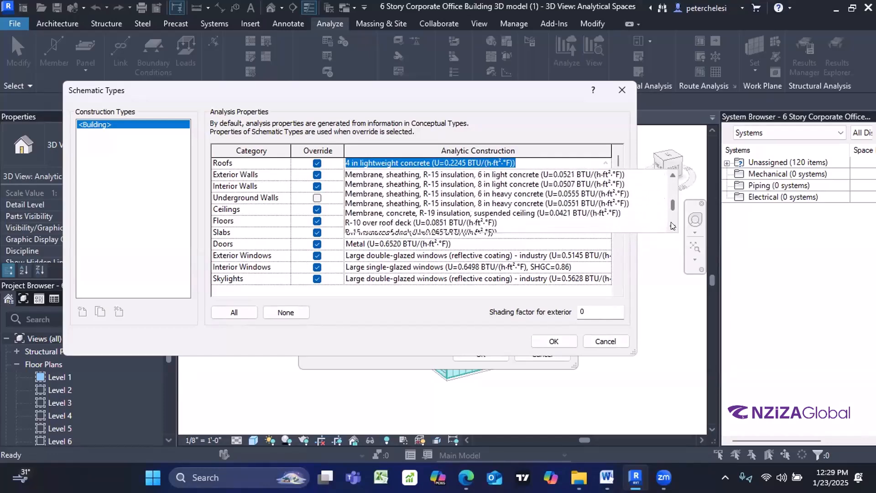
click(673, 226)
Step: Set the Roofs analytic construction to 6 in heavyweight concrete with 4 in insulation (U=0.0561)
click(672, 178)
click(672, 178)
click(672, 178)
click(672, 178)
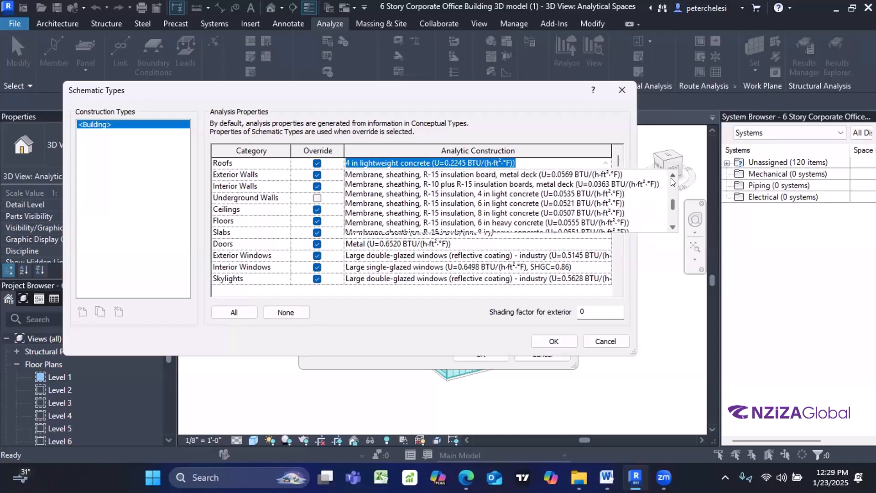
click(672, 178)
click(672, 178)
click(672, 179)
click(672, 179)
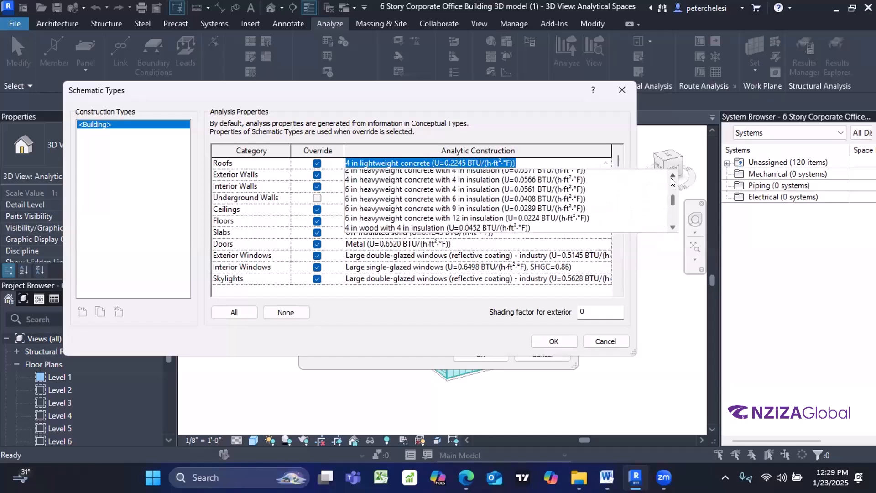
click(672, 179)
click(672, 179)
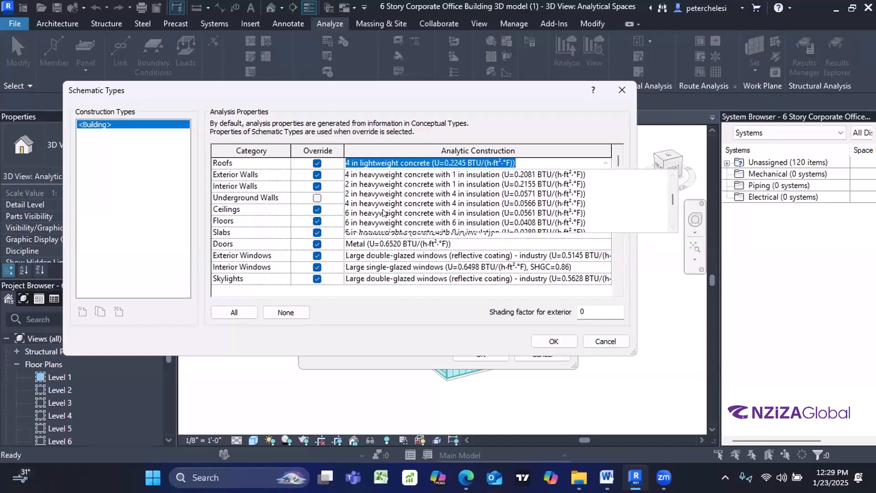
click(379, 212)
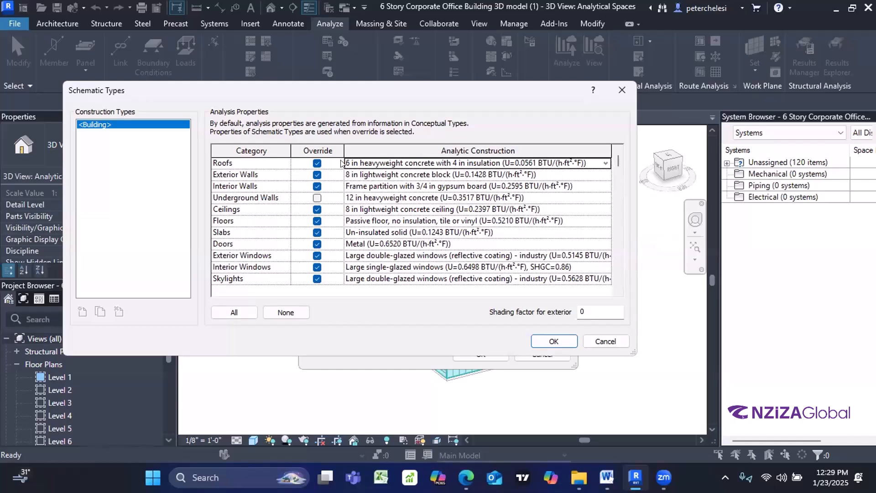
Step: Set the Exterior Walls analytic construction to Standard wall construction - A (U=0.0616)
click(607, 175)
click(605, 174)
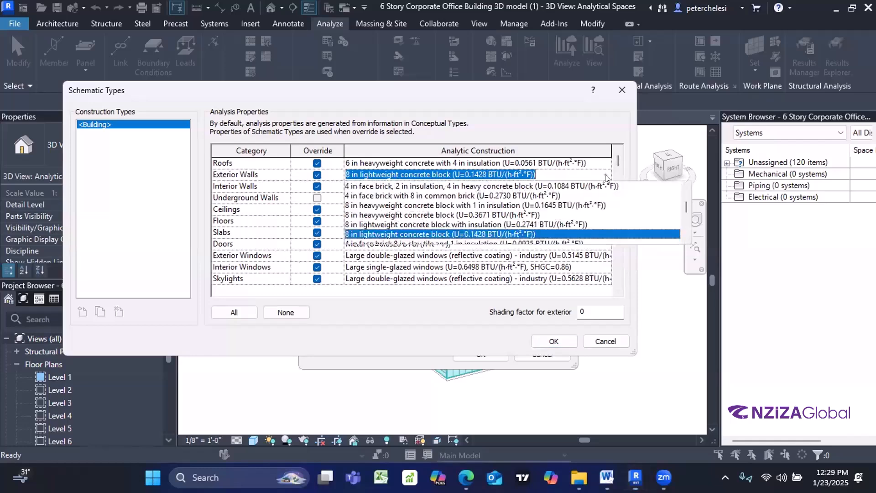
scroll(678, 200, down, 5)
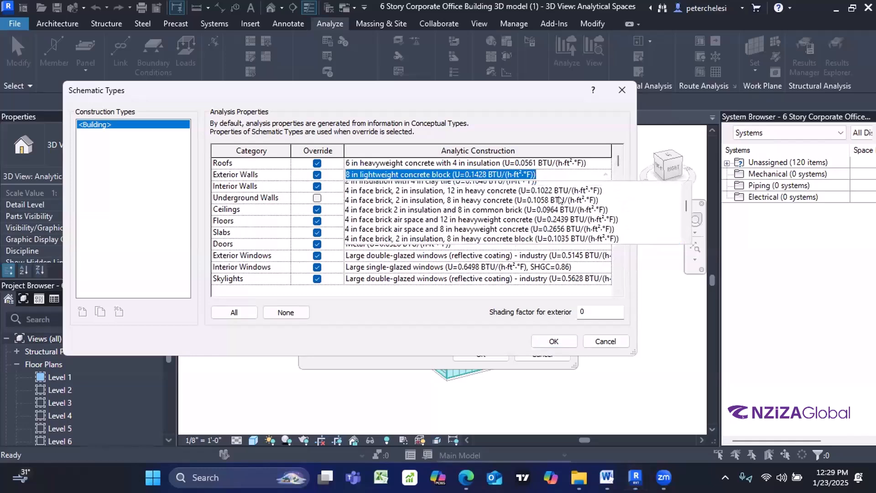
scroll(684, 201, up, 3)
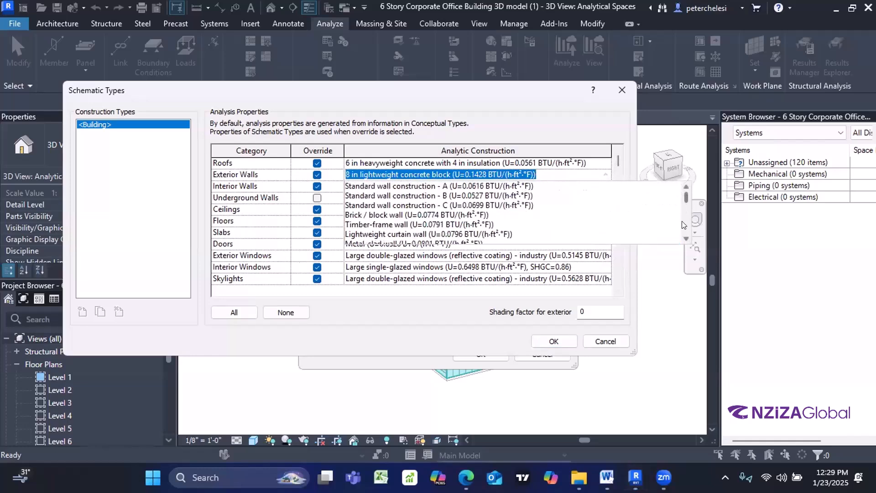
click(683, 237)
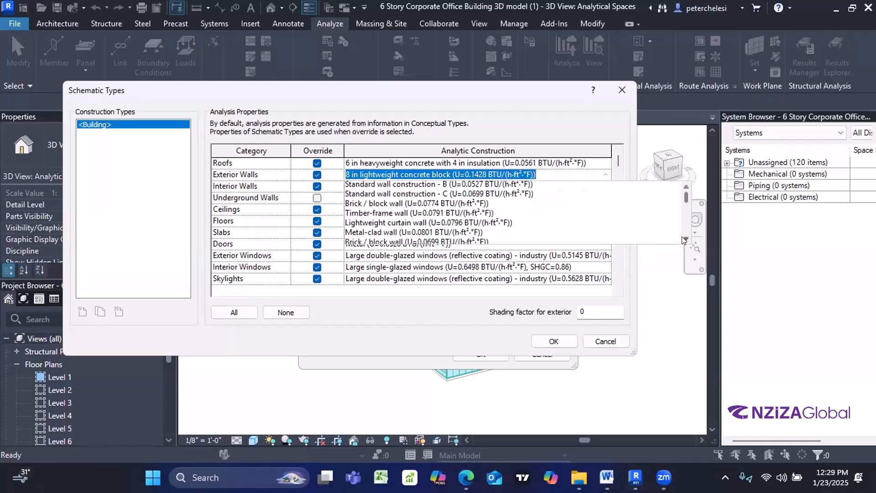
click(683, 238)
click(687, 187)
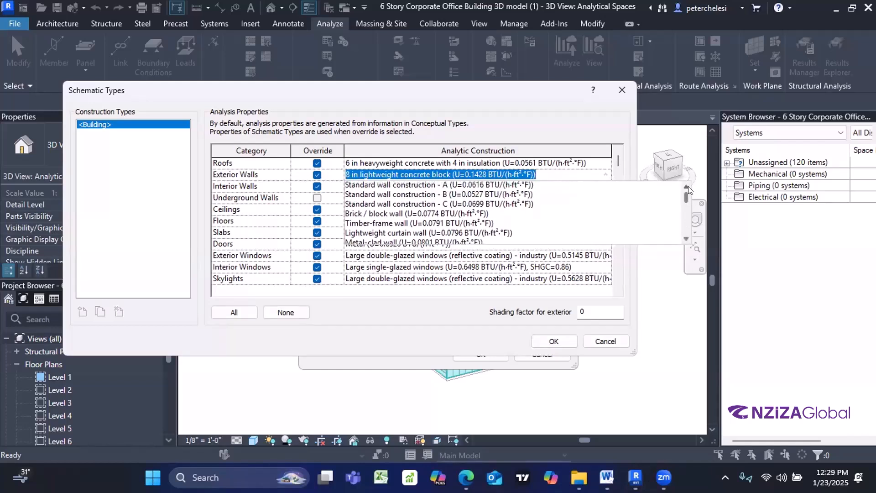
click(687, 186)
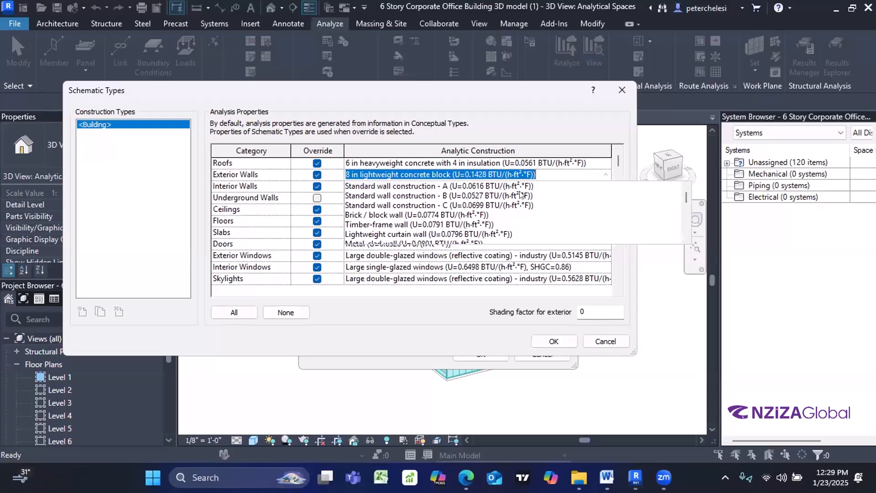
click(384, 187)
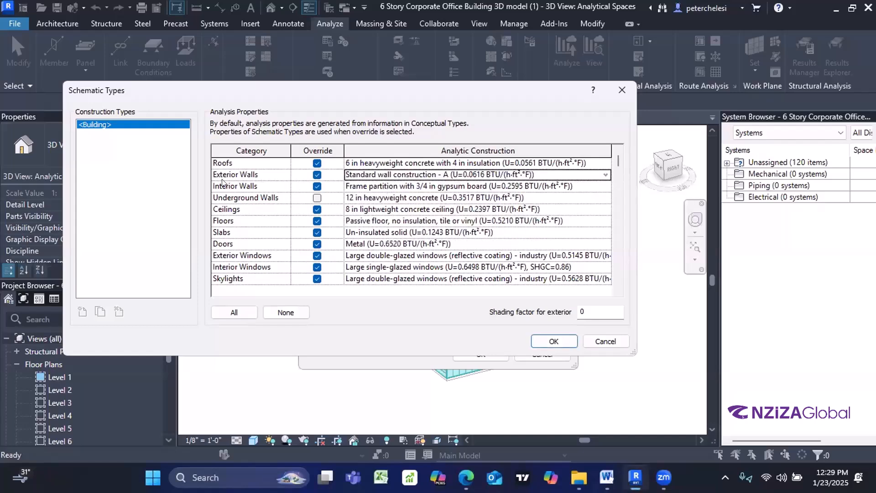
Step: Set the Interior Walls analytic construction to Light plaster, brick, light plaster (U=0.2976)
click(591, 184)
click(605, 188)
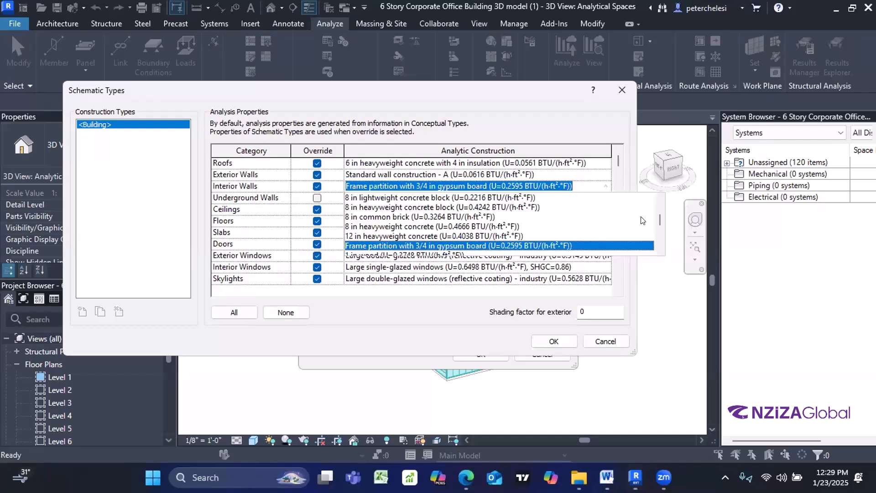
drag(659, 220, 659, 239)
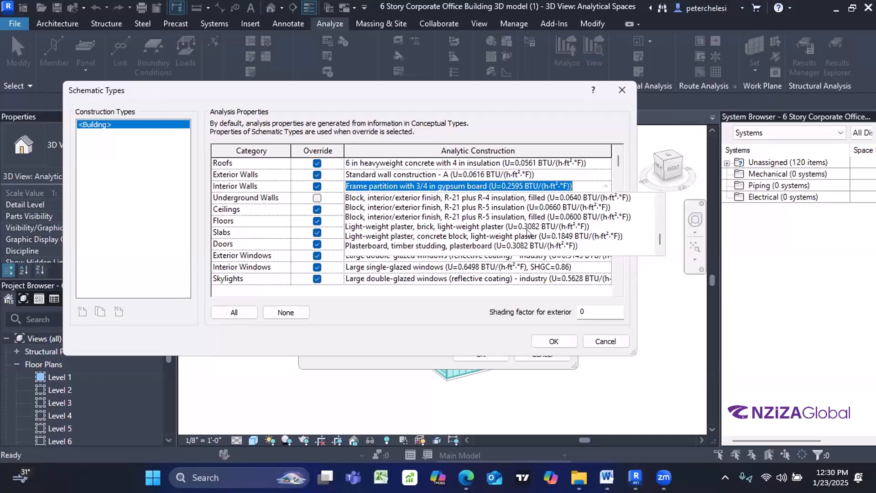
scroll(452, 234, up, 5)
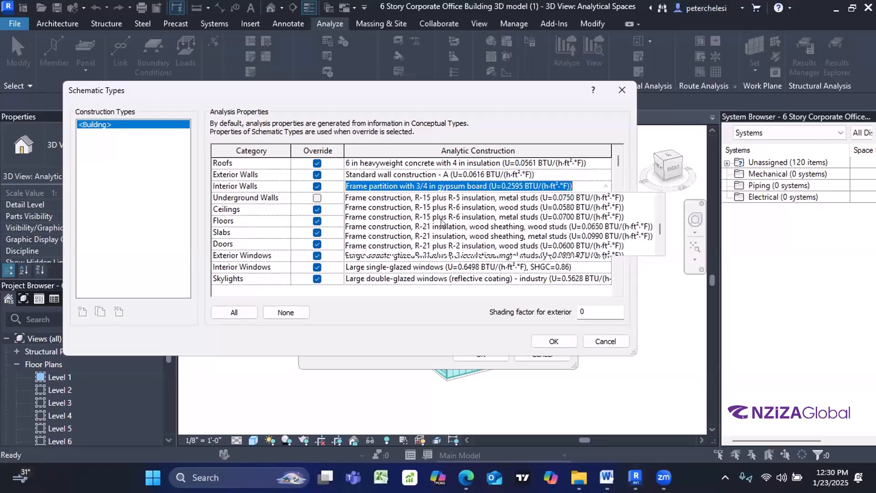
scroll(442, 221, up, 10)
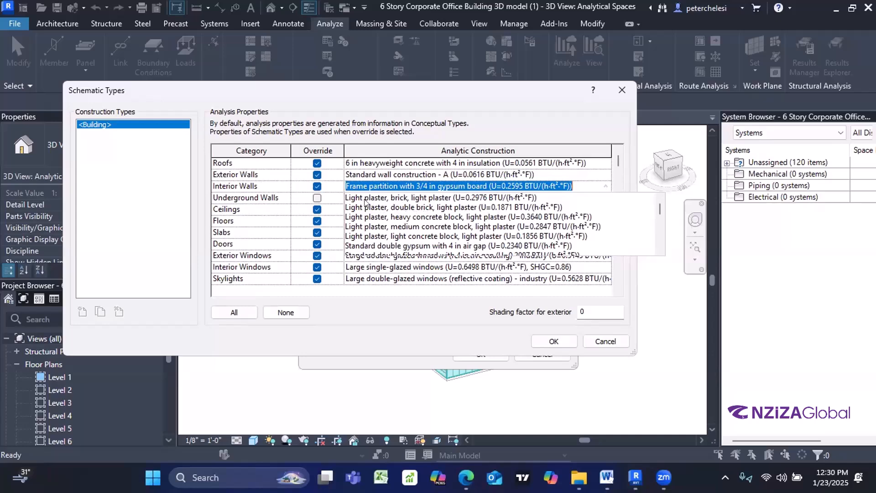
click(360, 199)
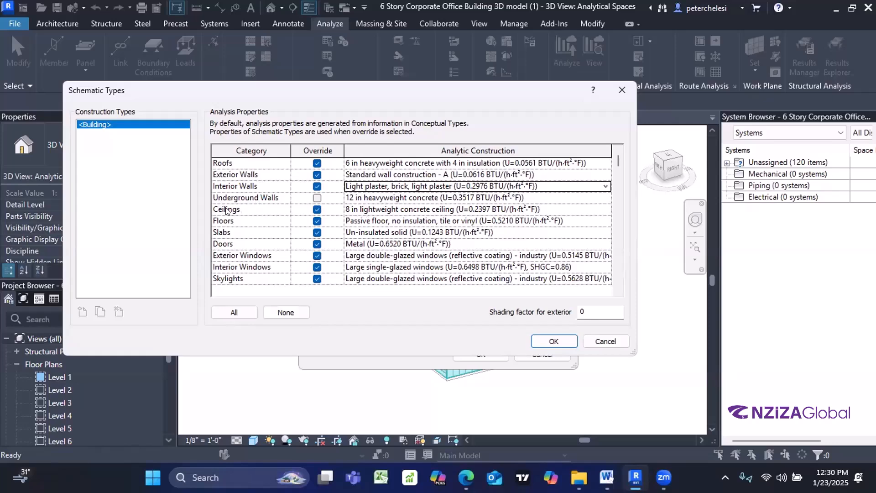
Step: Read through the analytic constructions offered for Ceilings, from the concrete types through plaster and timber-joist to the false-ceiling types
click(452, 208)
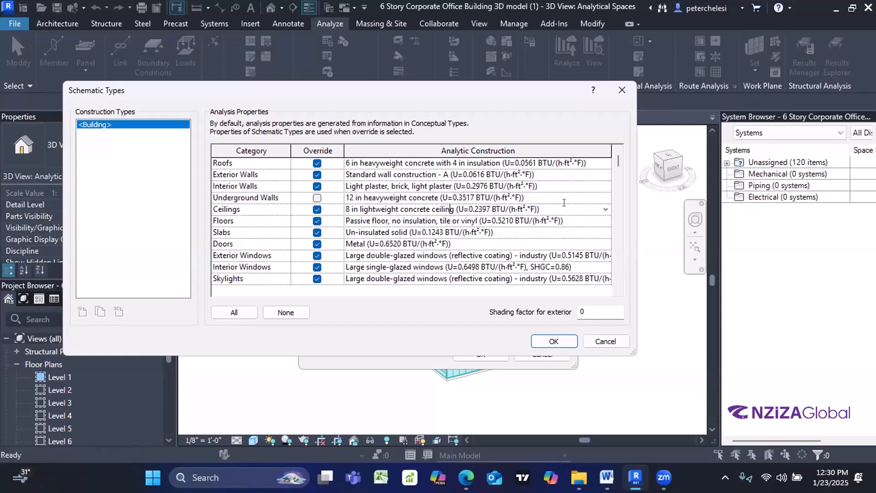
click(606, 209)
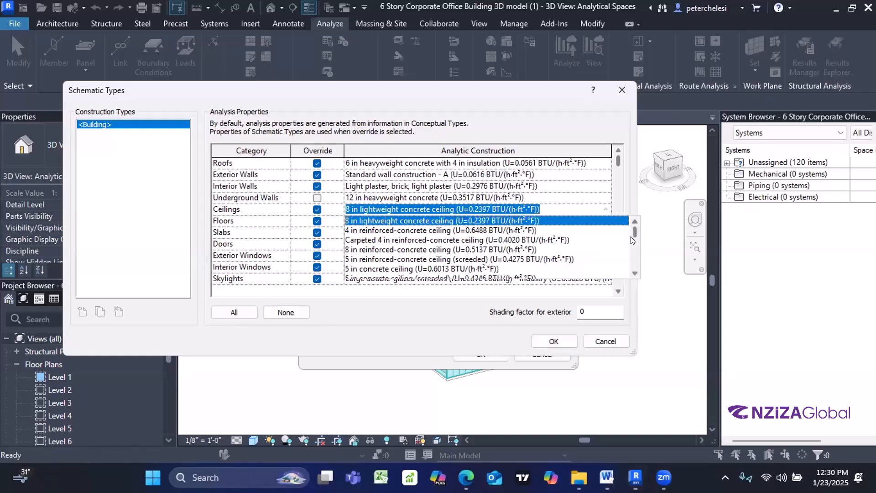
click(634, 274)
click(635, 274)
click(635, 274)
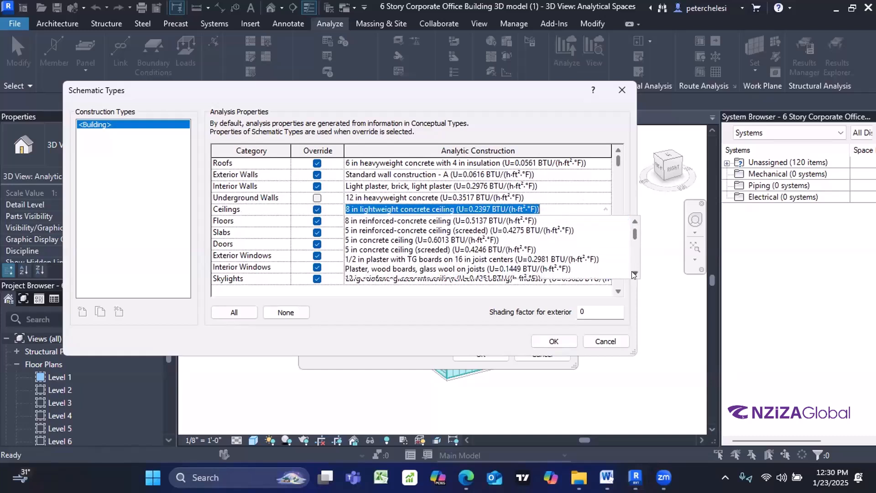
click(635, 274)
click(635, 274)
click(635, 274)
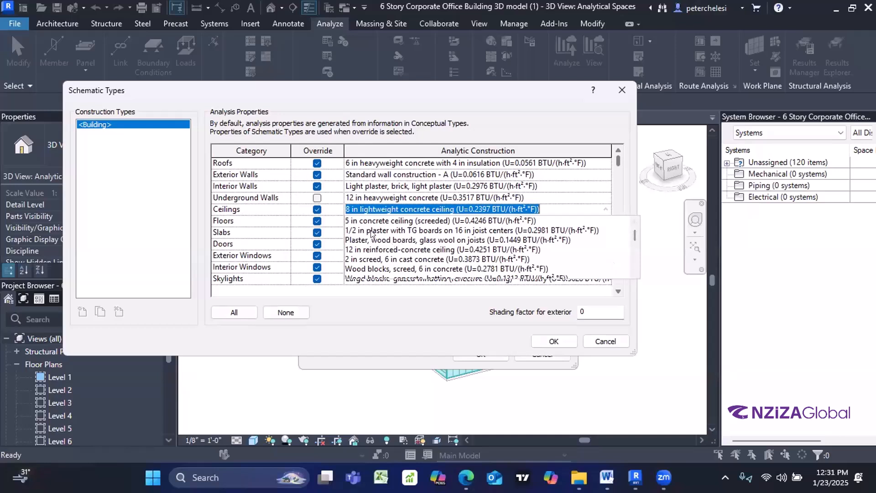
click(631, 273)
click(631, 273)
click(631, 273)
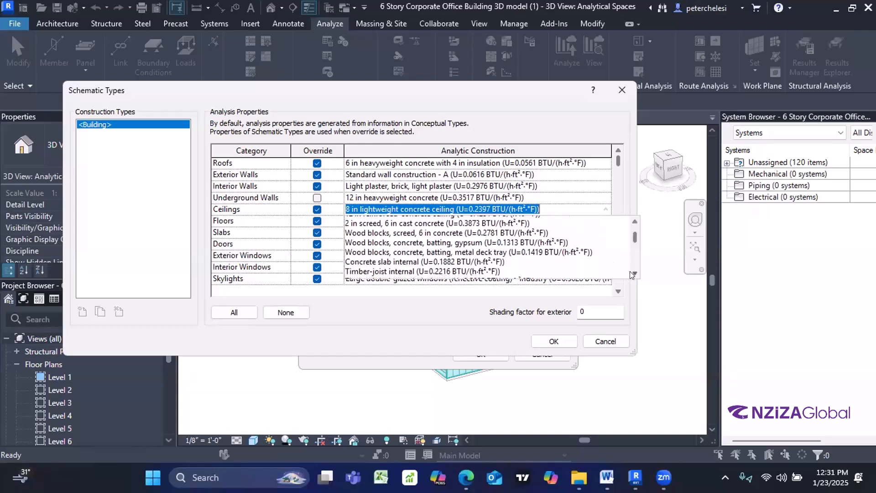
click(631, 273)
click(631, 272)
click(631, 273)
click(631, 273)
click(630, 273)
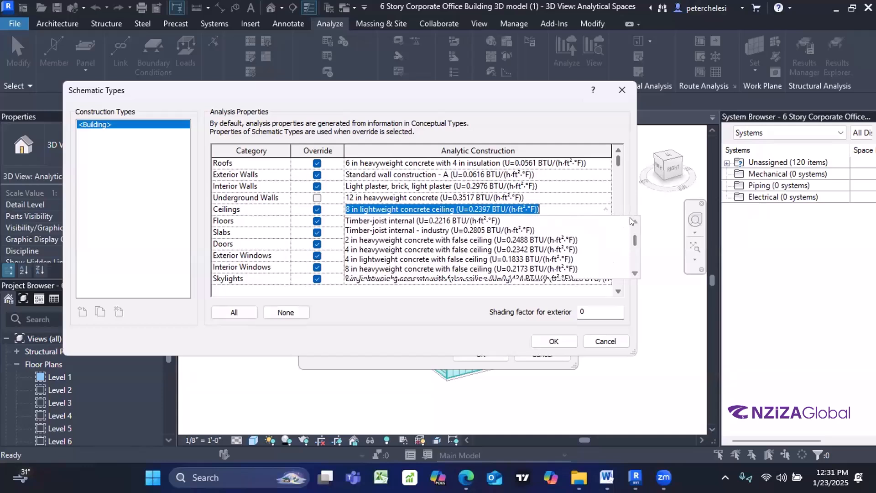
Step: Set the Ceilings analytic construction to 1/2 in plaster with TG boards on 16 in joist centers (U=0.2981)
click(634, 222)
click(633, 221)
click(634, 222)
click(634, 221)
click(633, 221)
click(633, 221)
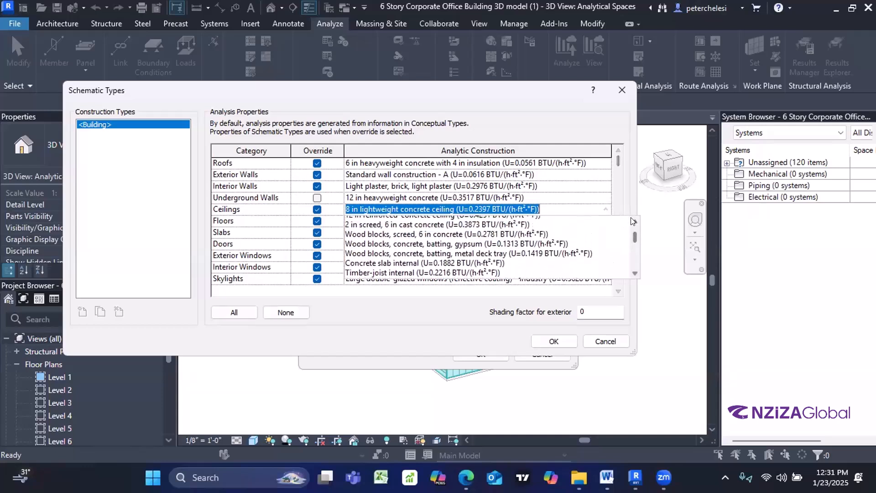
click(633, 221)
click(633, 220)
click(633, 220)
click(633, 220)
click(633, 220)
click(633, 221)
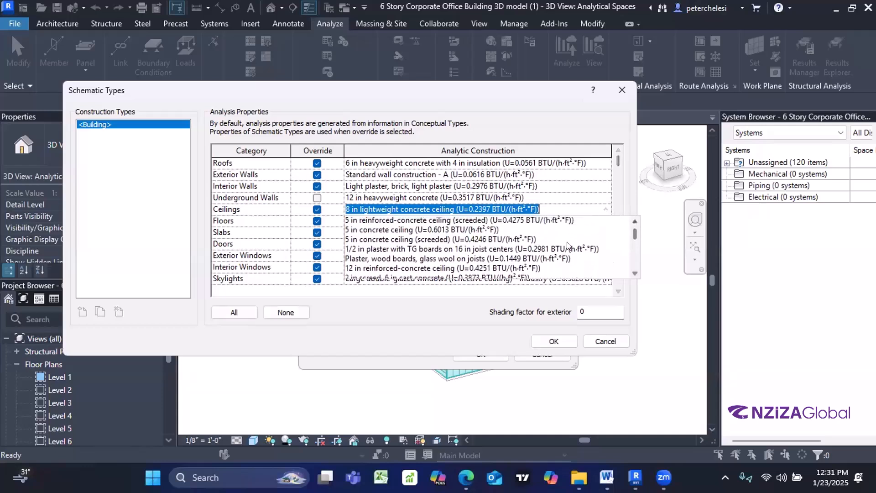
click(434, 249)
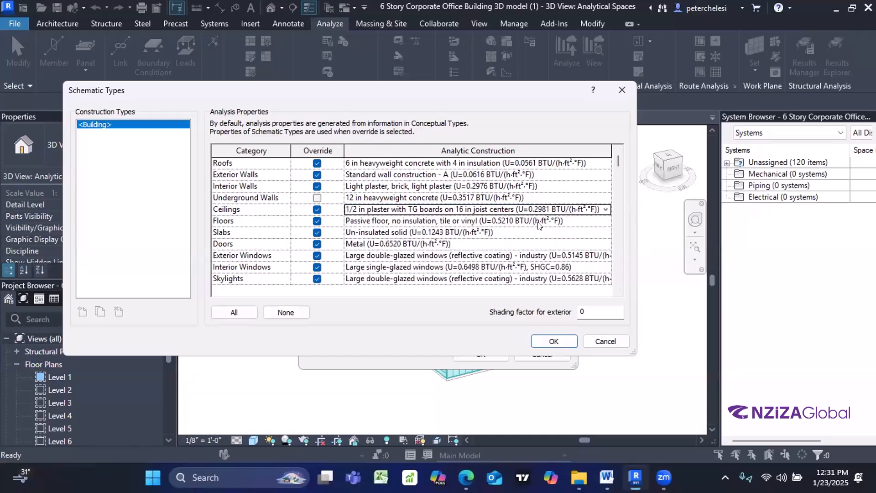
Step: Check the passive floor options for Floors and choose Passive floor, no insulation, tile or vinyl (U=0.5210)
click(602, 222)
click(606, 221)
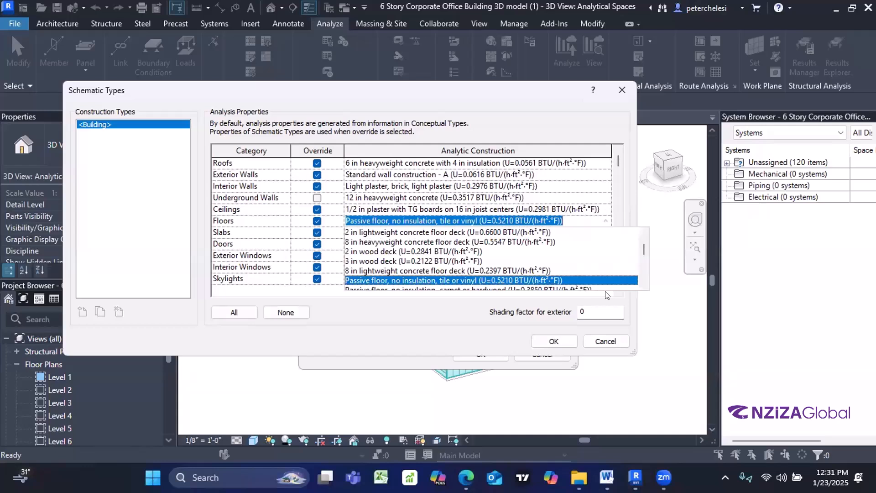
click(641, 286)
click(642, 286)
click(642, 285)
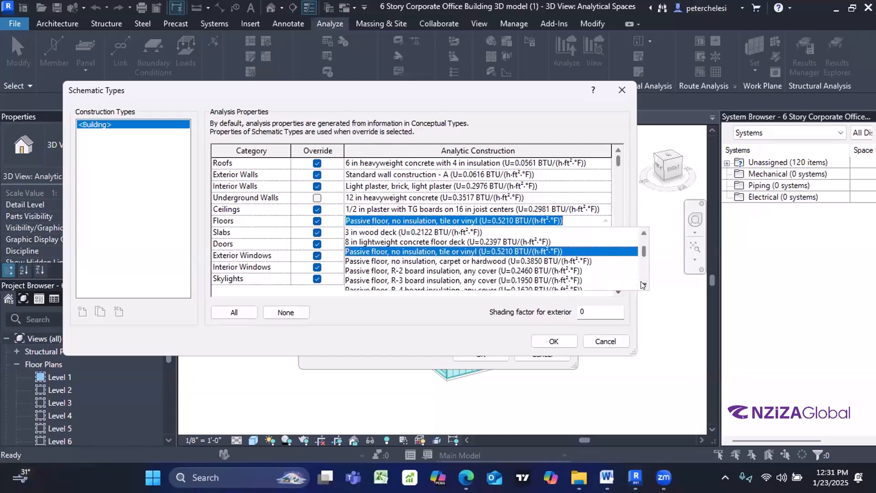
click(642, 285)
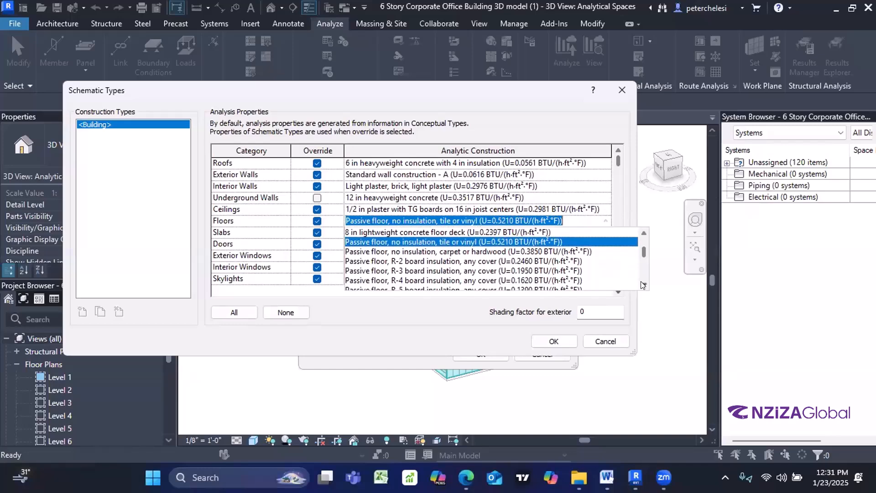
click(356, 242)
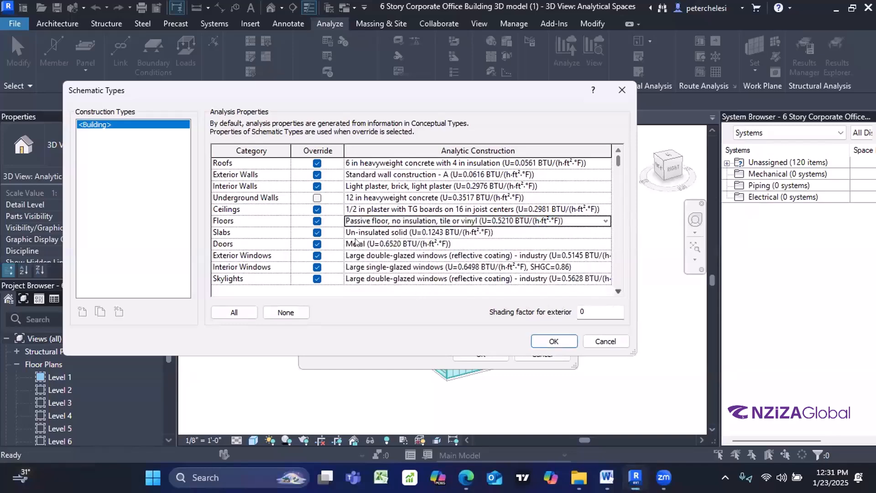
Step: Set the Slabs construction to Standard slab construction - A (U=0.0440) and the Doors construction to Wooden (U=0.3865)
click(603, 234)
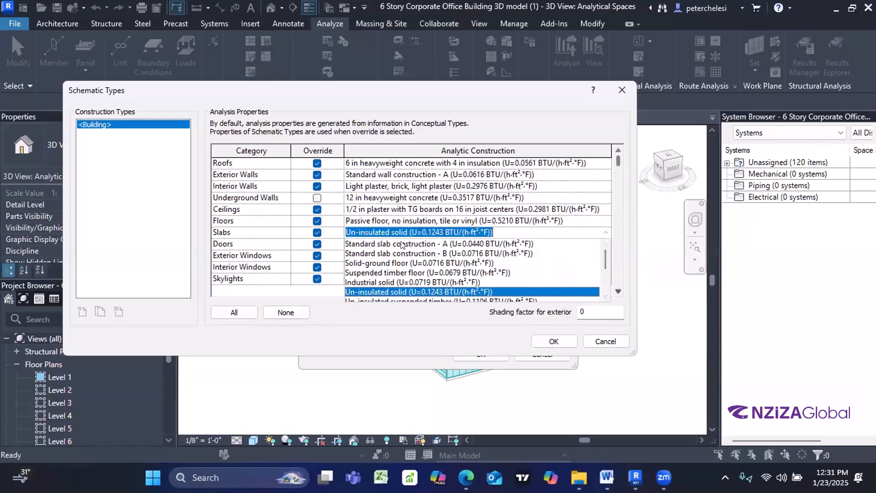
click(401, 244)
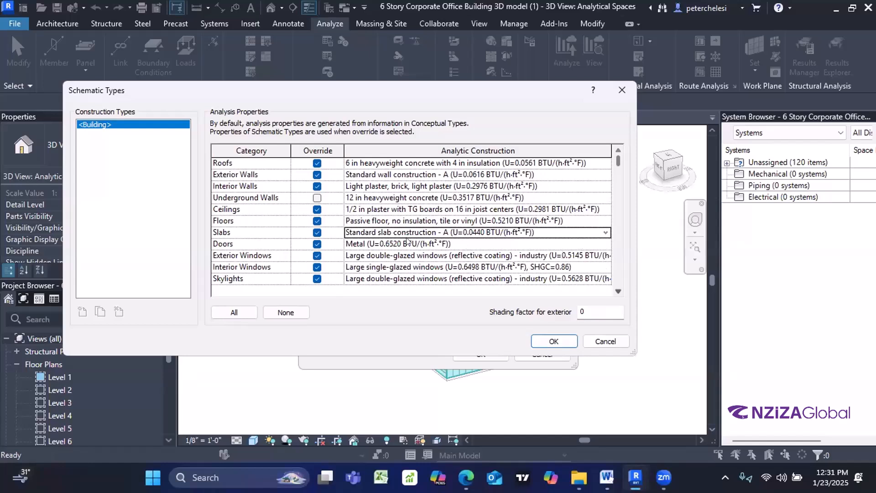
click(381, 244)
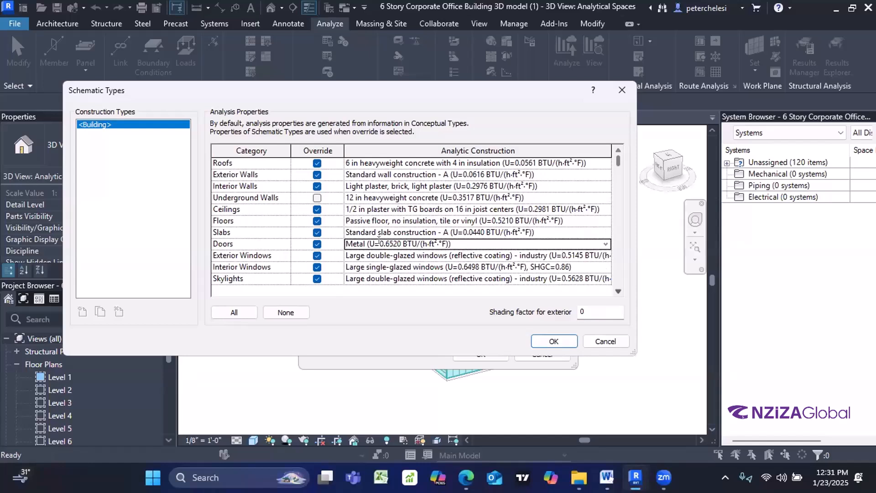
click(605, 244)
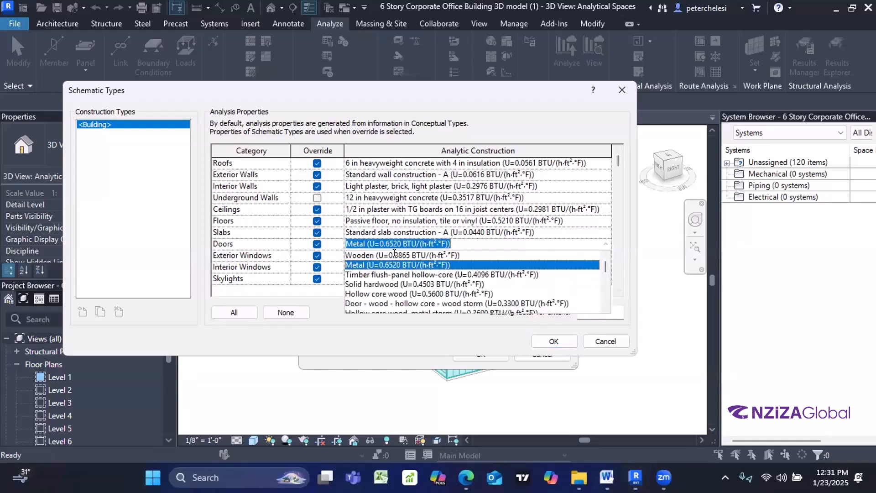
click(367, 255)
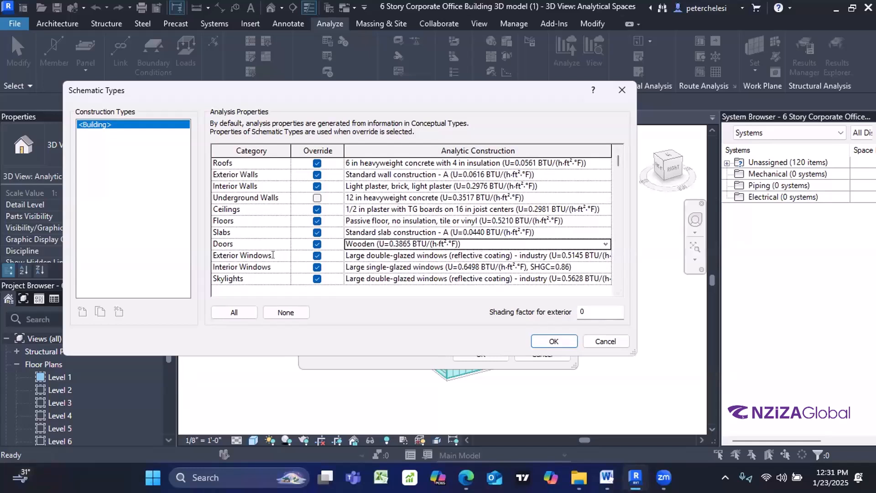
Step: Set the Exterior Windows analytic construction to Double glazing - domestic (U=0.3995, SHGC=0.76)
click(601, 255)
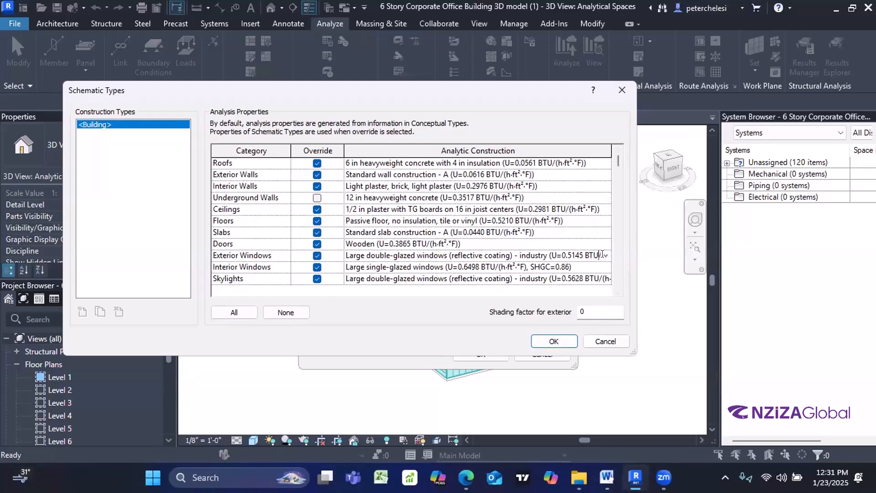
click(603, 256)
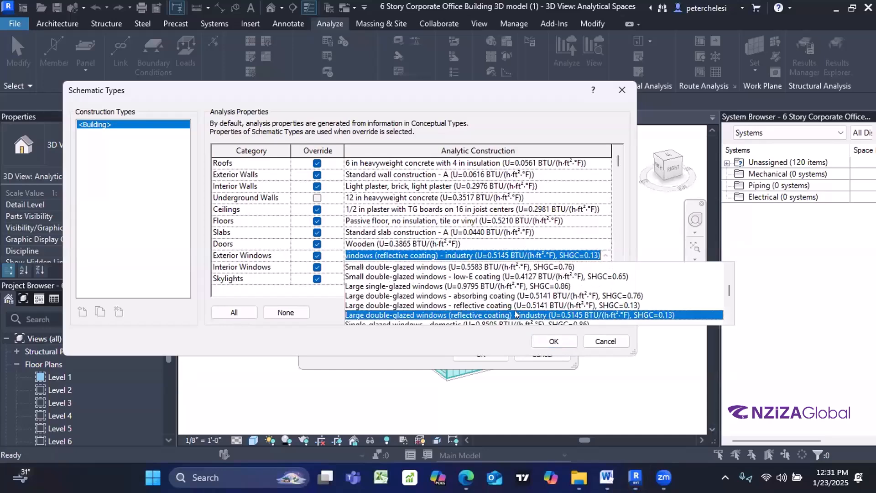
scroll(502, 303, up, 2)
scroll(463, 286, up, 6)
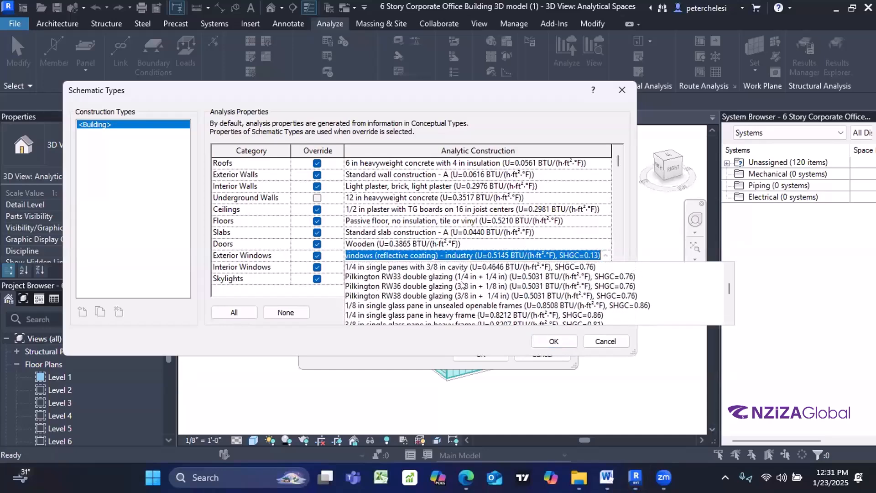
scroll(461, 285, down, 7)
scroll(461, 284, down, 5)
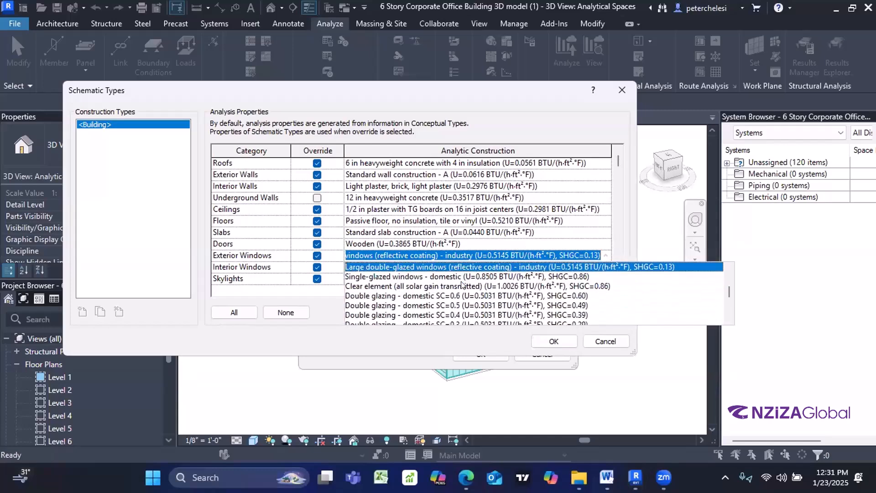
scroll(486, 278, up, 7)
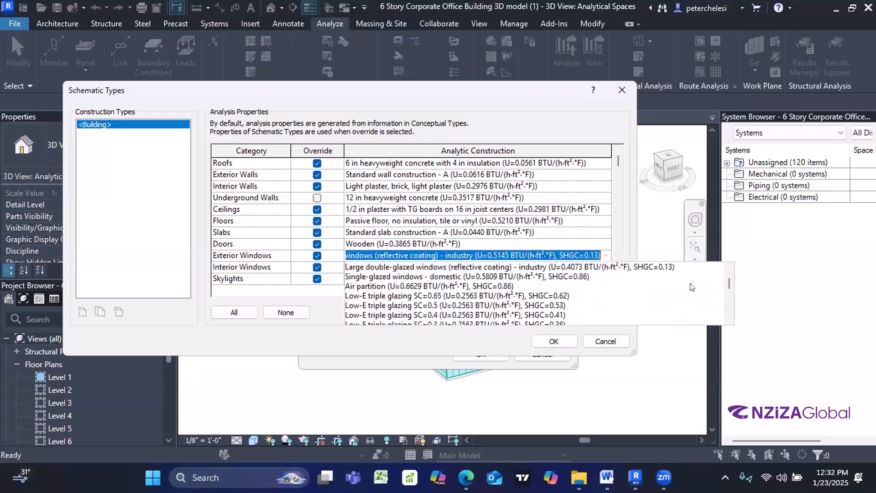
click(730, 273)
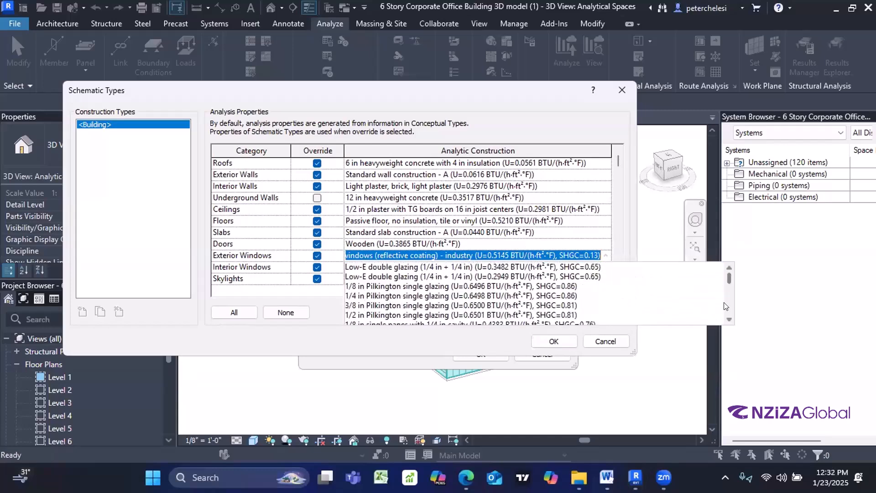
click(730, 317)
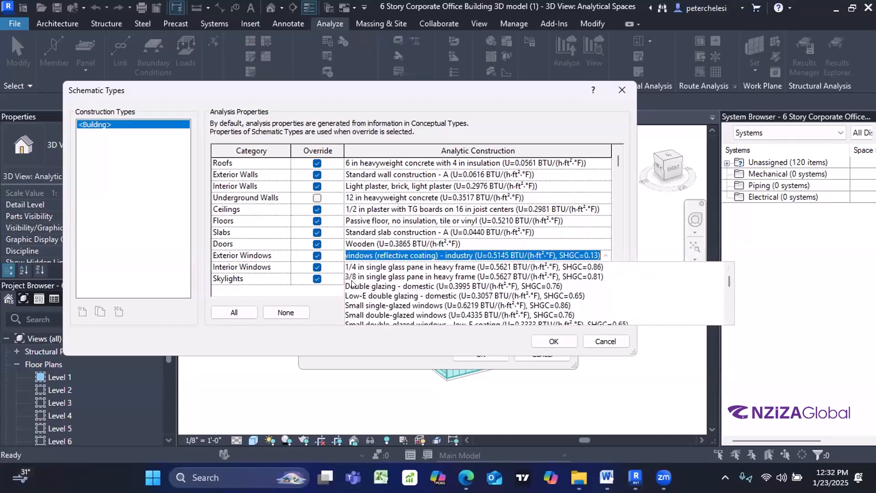
click(352, 286)
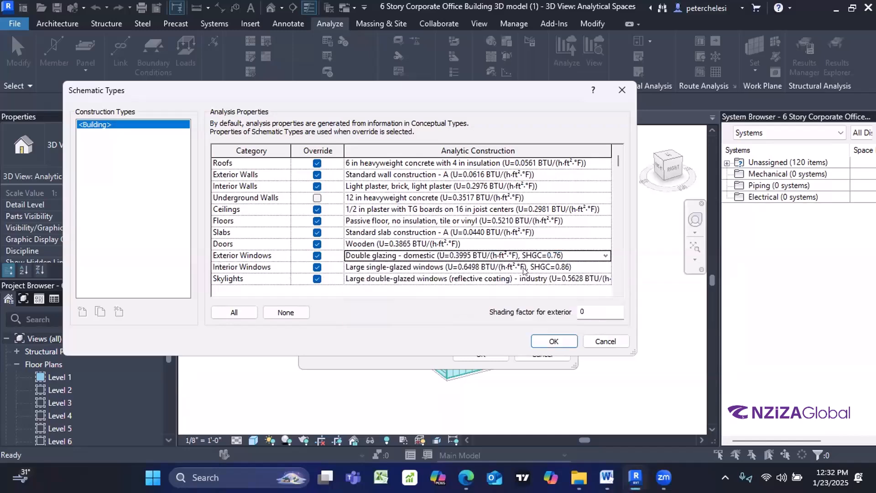
Step: Set the Interior Windows analytic construction to Double glazing - domestic (U=0.3995, SHGC=0.76)
click(610, 269)
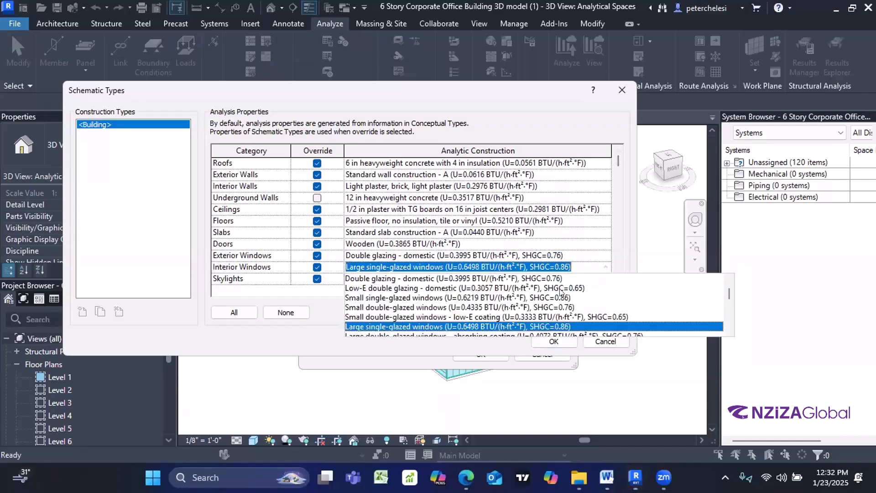
scroll(413, 297, down, 8)
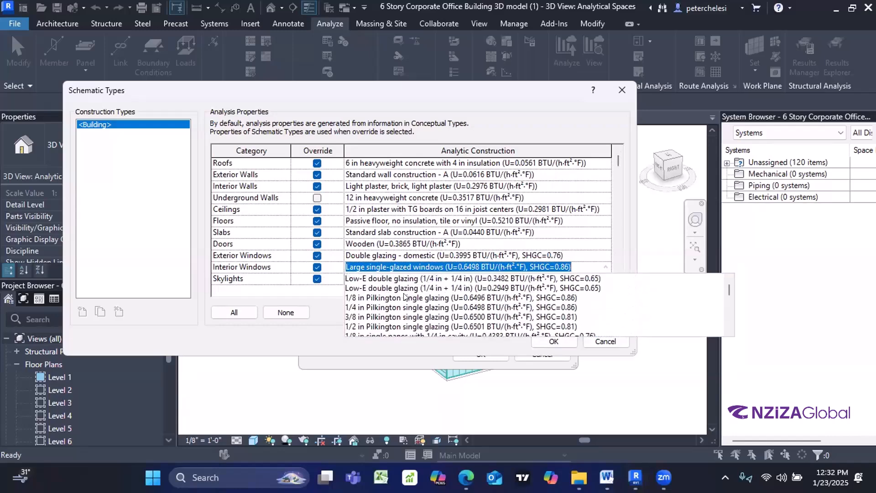
scroll(404, 297, down, 5)
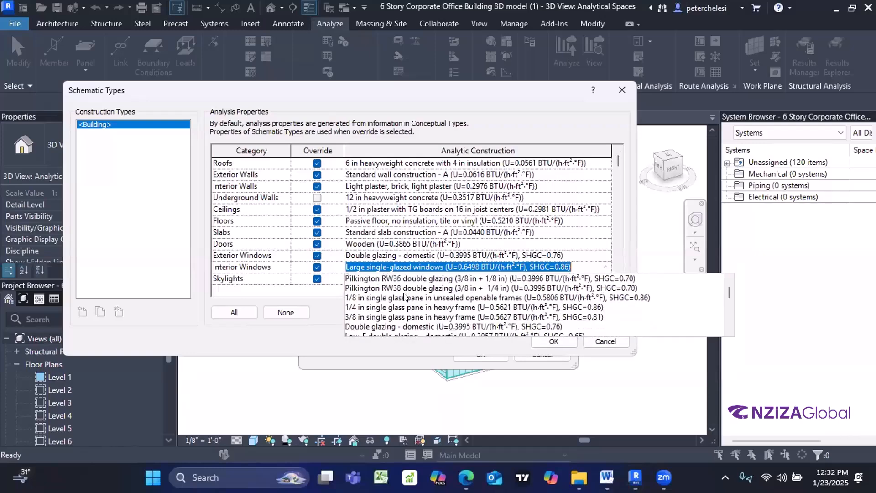
scroll(405, 297, down, 3)
scroll(404, 298, up, 3)
click(421, 326)
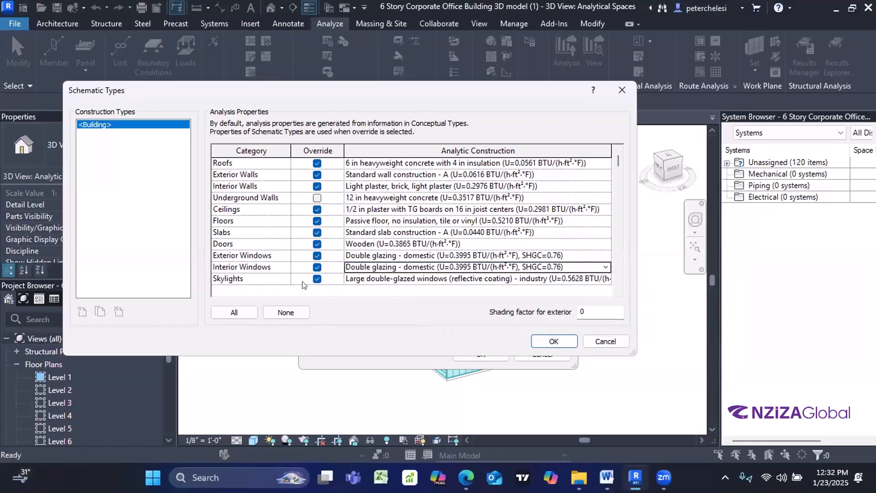
Step: Check the glazing options for Skylights and choose Large double-glazed windows (reflective coating) - industry (U=0.5628, SHGC=0.13)
click(599, 281)
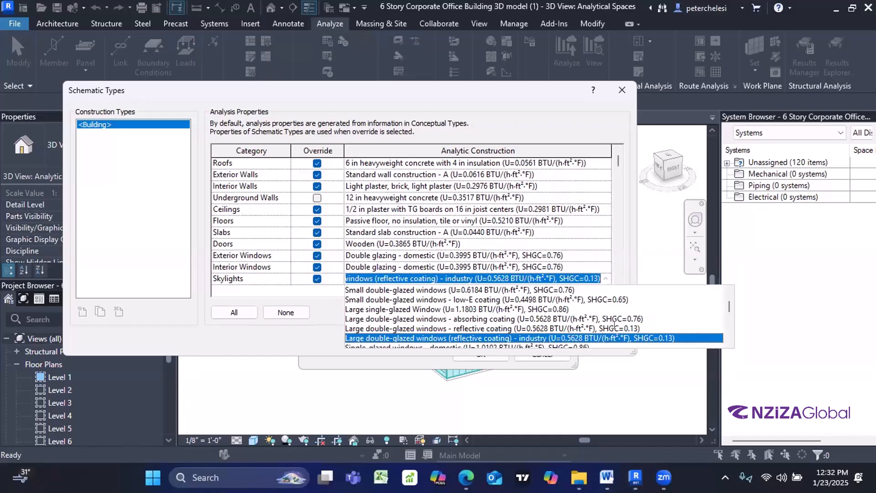
scroll(476, 316, down, 10)
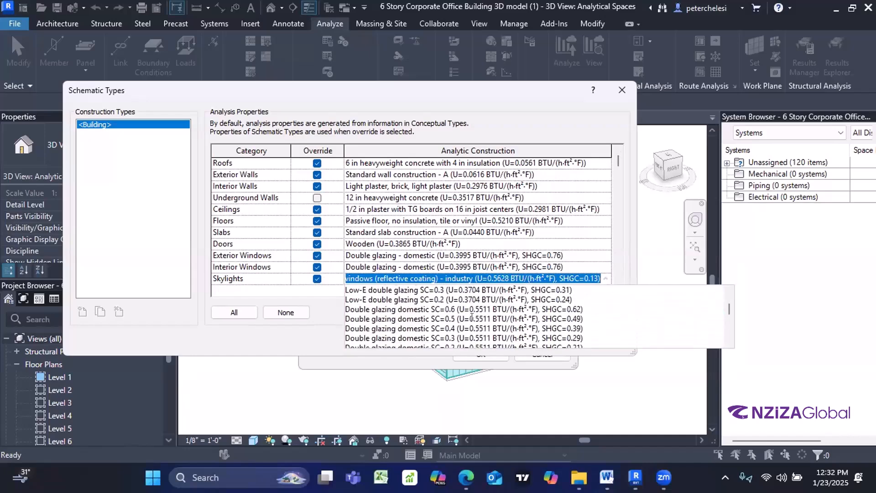
scroll(472, 316, down, 15)
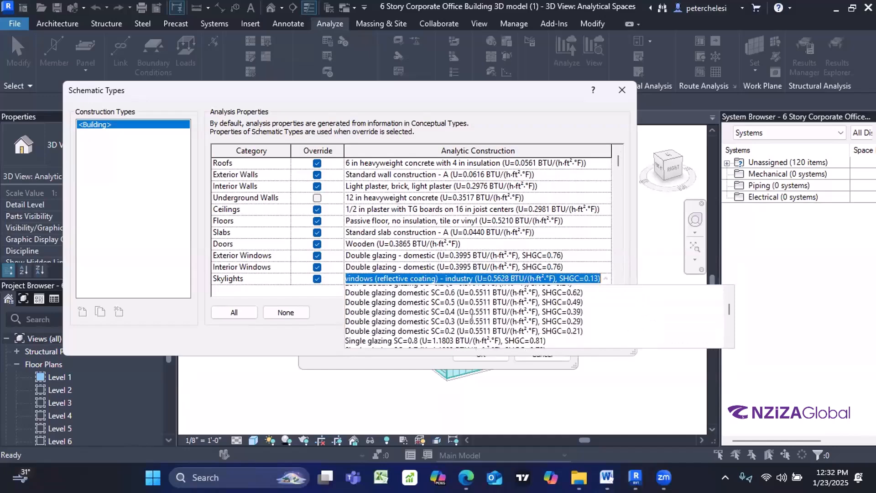
scroll(468, 306, down, 12)
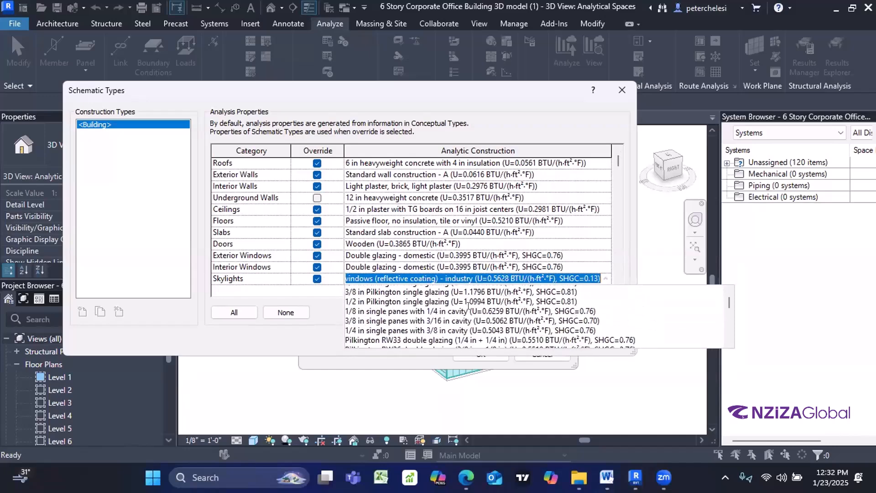
scroll(468, 306, down, 2)
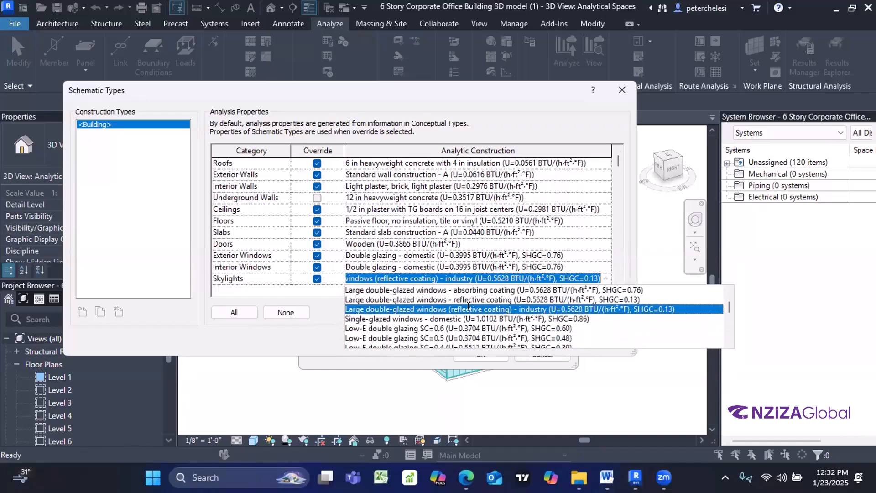
click(364, 309)
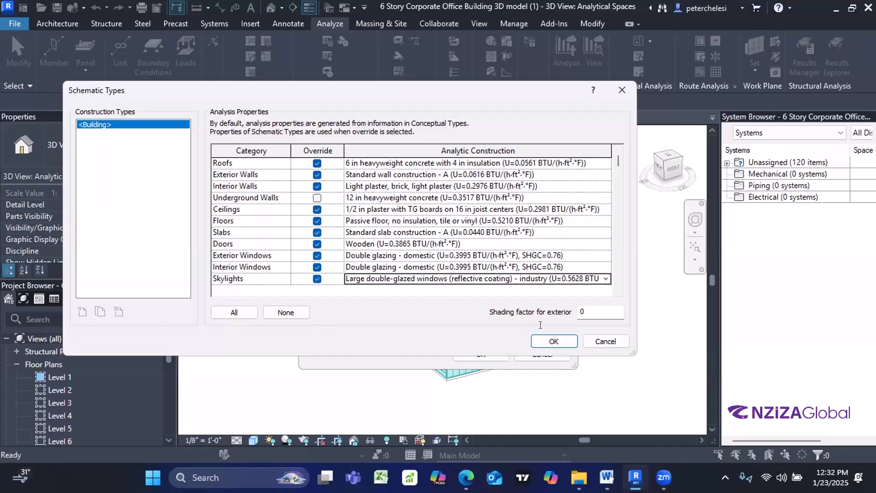
Step: Accept the schematic types, the advanced energy settings and the energy settings, and save the project
click(541, 339)
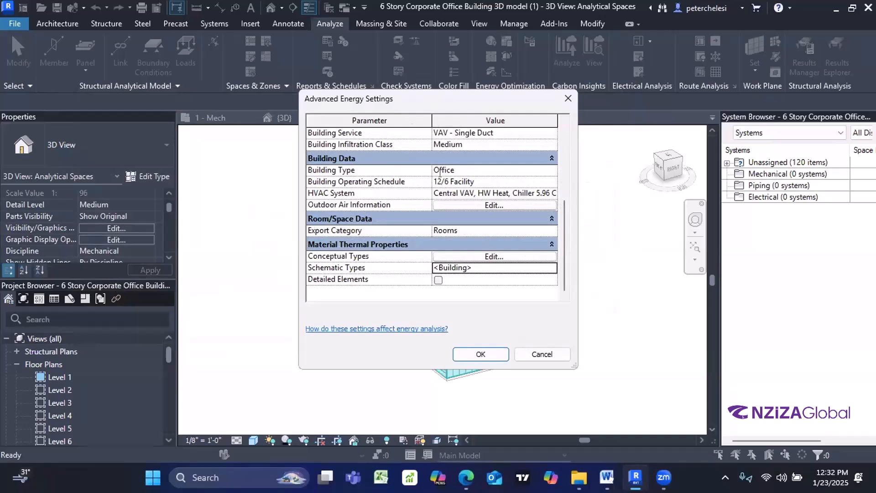
click(477, 351)
scroll(478, 349, down, 1)
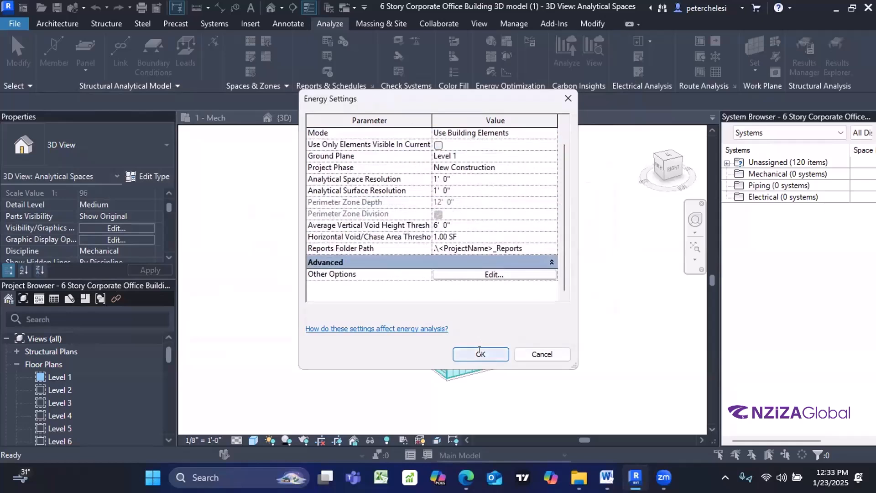
click(481, 353)
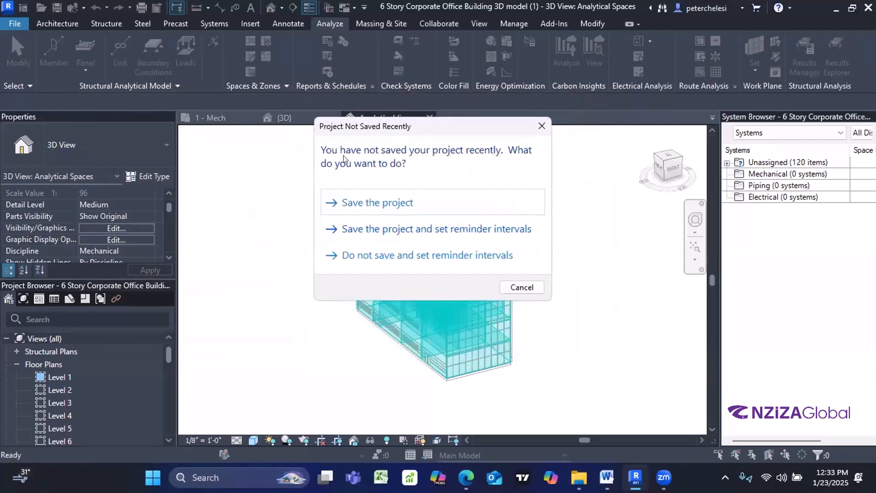
click(361, 202)
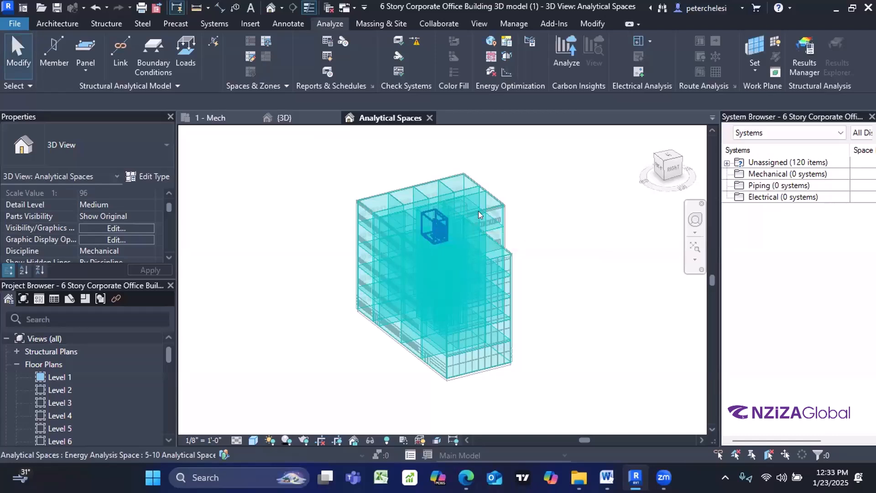
scroll(543, 168, down, 1)
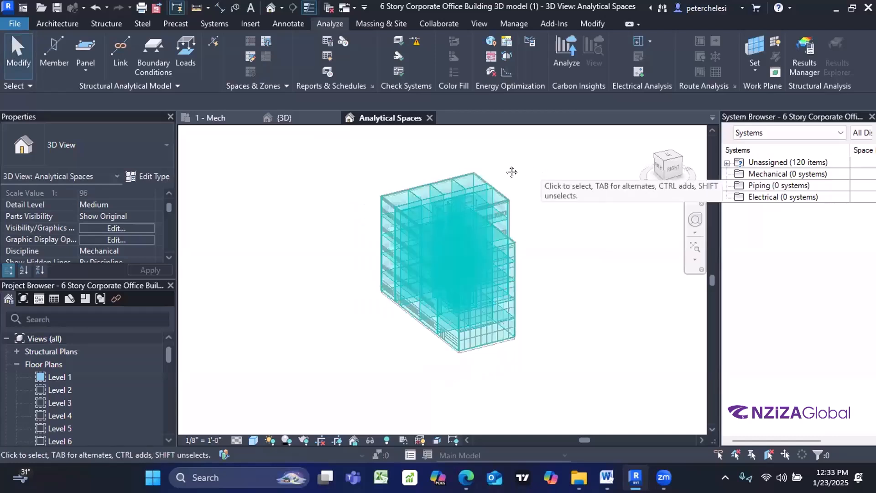
middle_drag(530, 171, 481, 169)
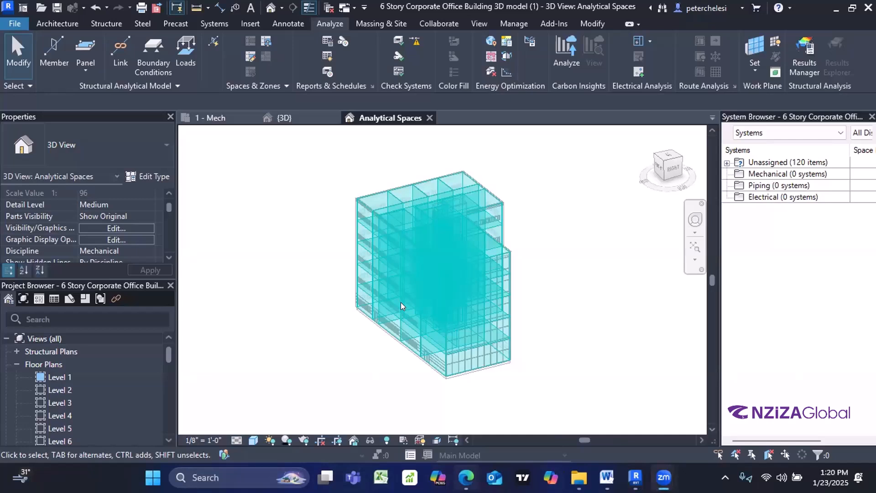
scroll(400, 303, down, 2)
click(340, 309)
scroll(345, 301, up, 1)
middle_drag(335, 293, 324, 275)
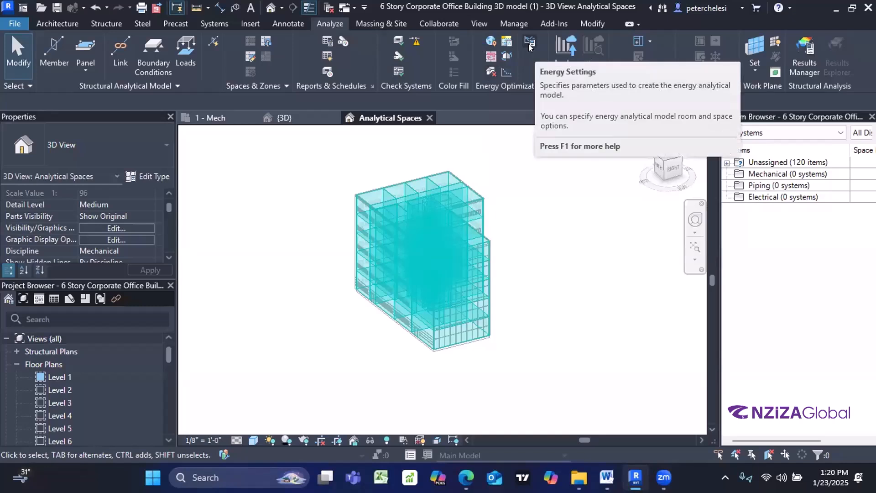
Step: Generate the energy simulation with an updated energy analytical model and open Autodesk Insight in the browser
click(506, 58)
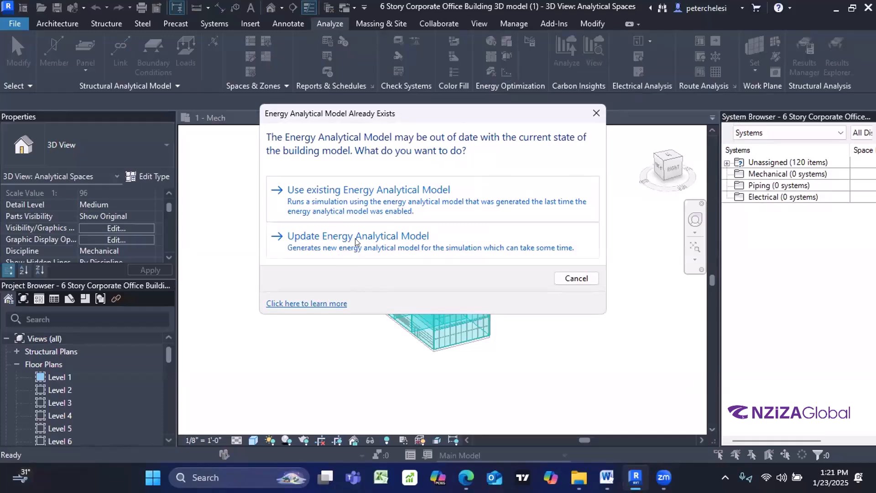
click(438, 241)
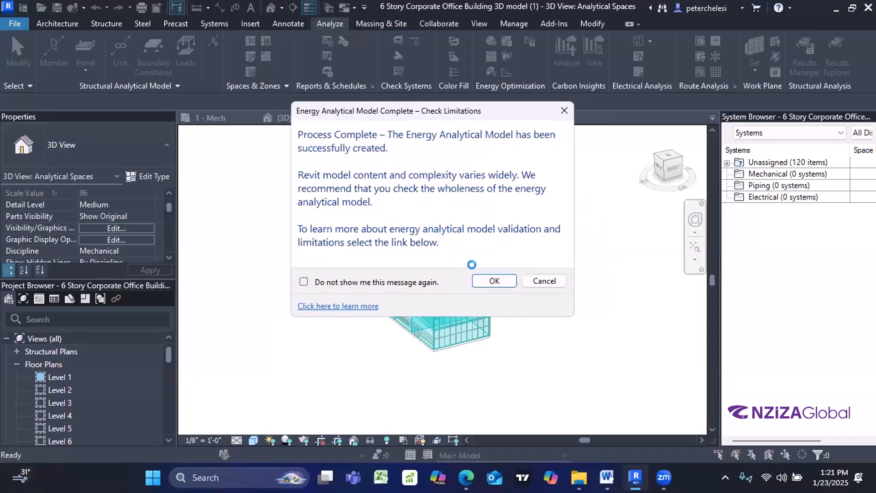
click(479, 279)
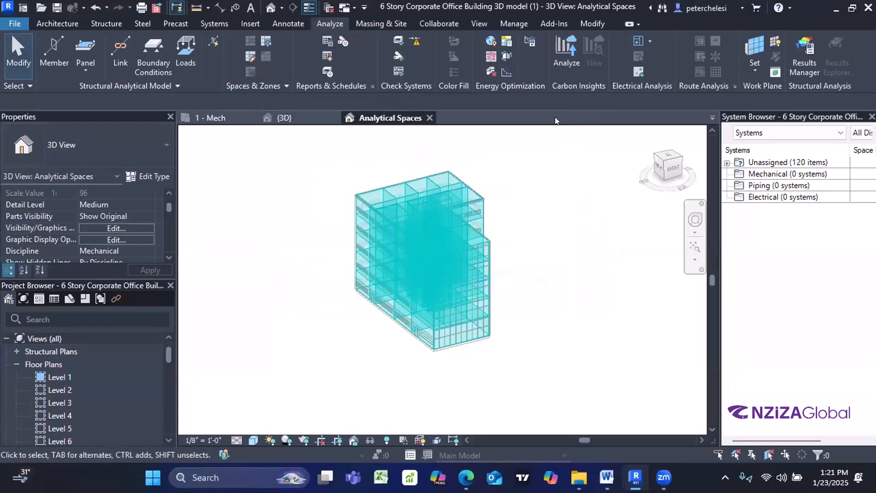
click(504, 72)
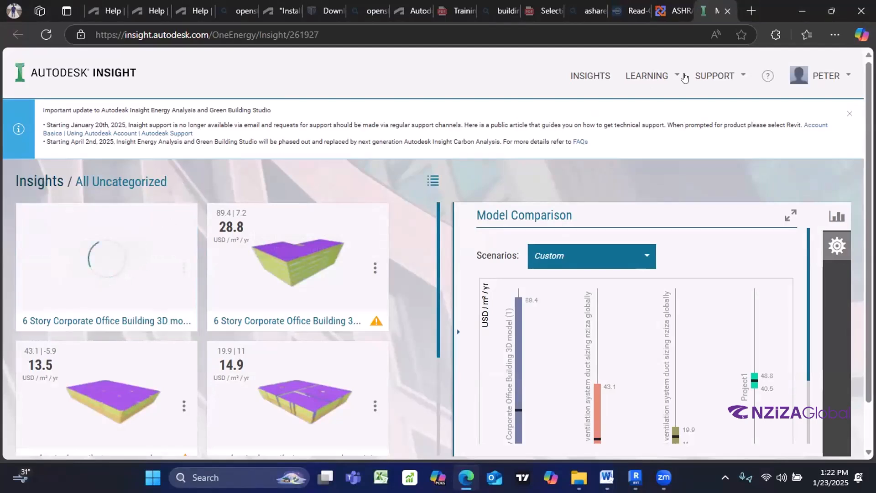
Step: Open the Gmail inbox from a new browser tab and return to the Autodesk Insight models page
click(750, 11)
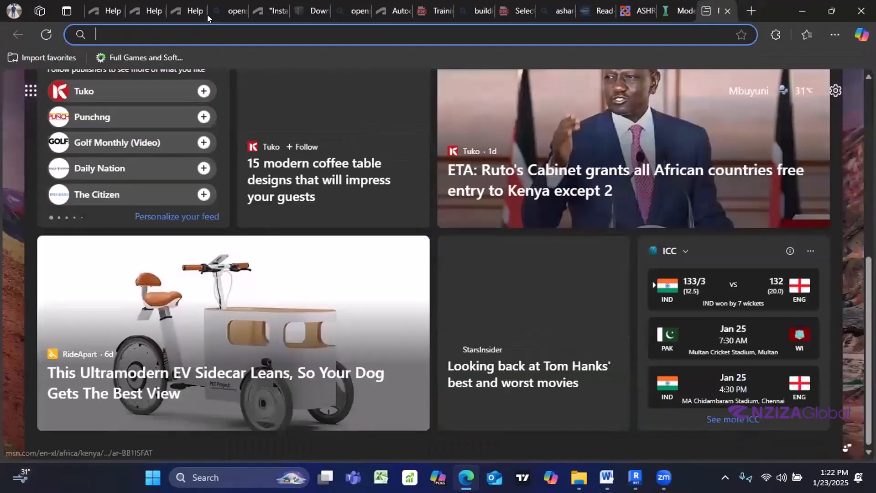
scroll(248, 156, up, 7)
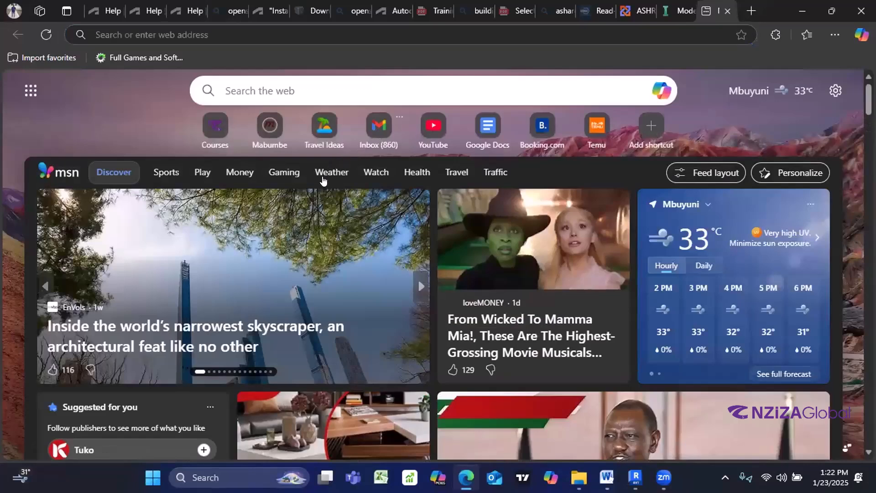
click(376, 136)
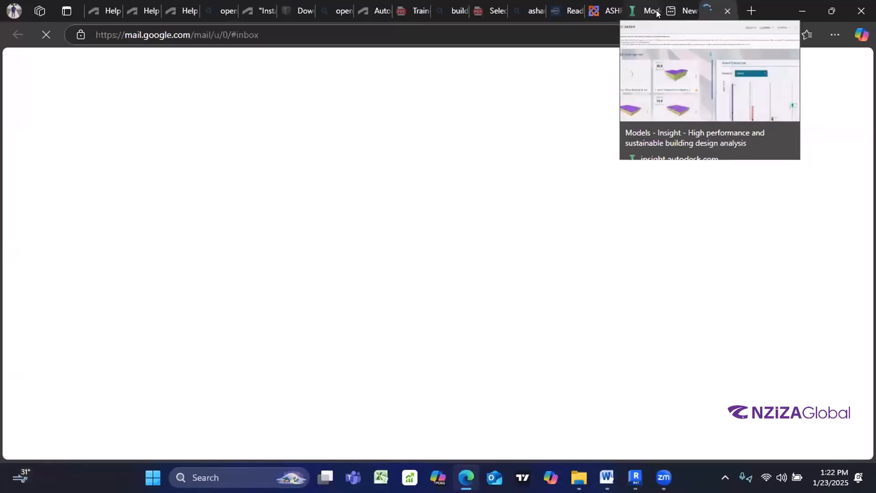
click(649, 13)
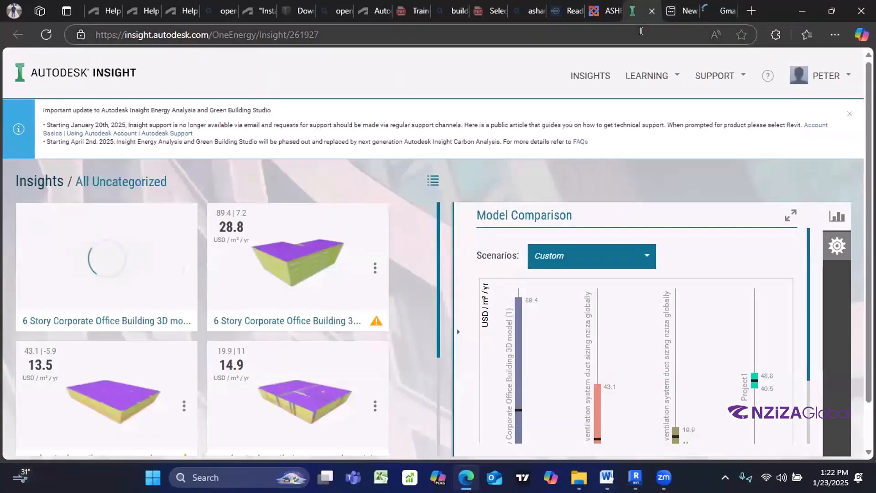
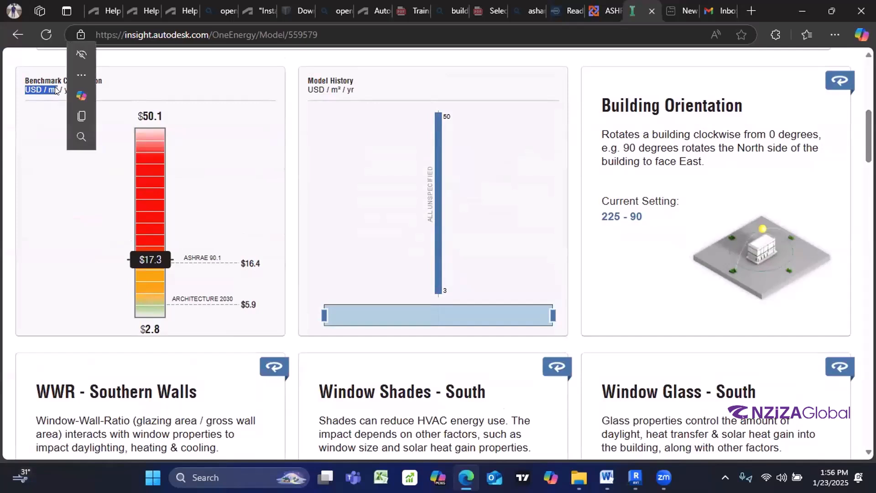
Step: Highlight the USD / m² / yr unit under the Benchmark Comparison heading and clear the highlight
click(35, 89)
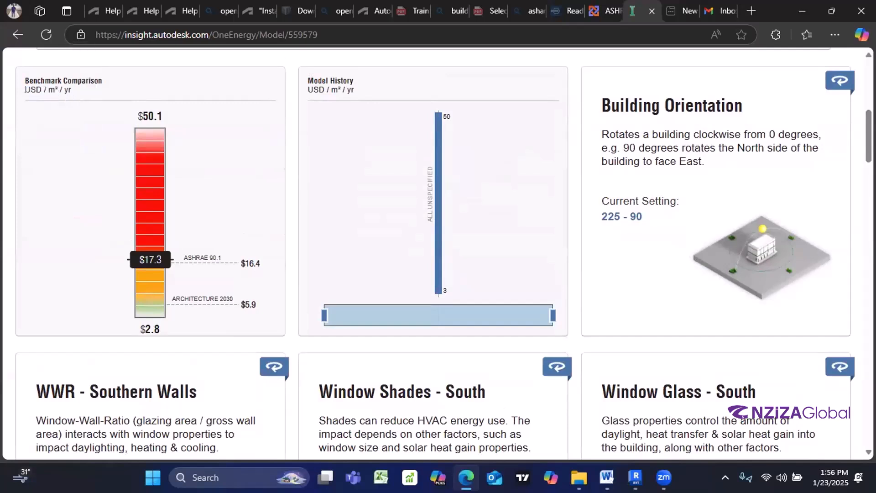
drag(26, 90, 73, 92)
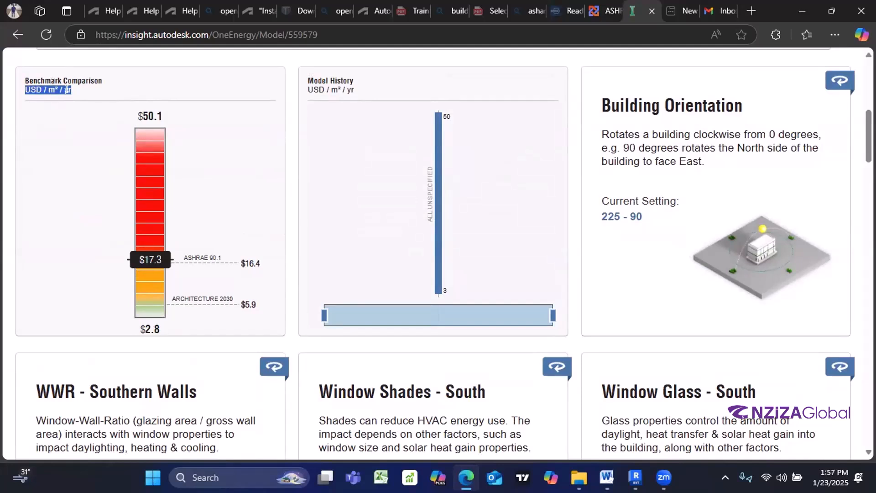
click(66, 89)
mouse_move(404, 154)
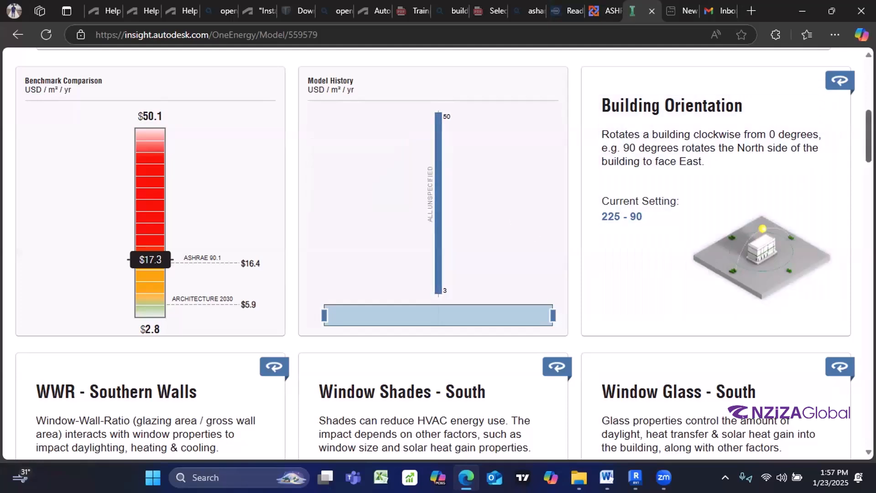
Step: Look through all the model's factor tiles, from the window and wall factors to the PV settings, and return to the Benchmark Comparison
scroll(438, 253, down, 7)
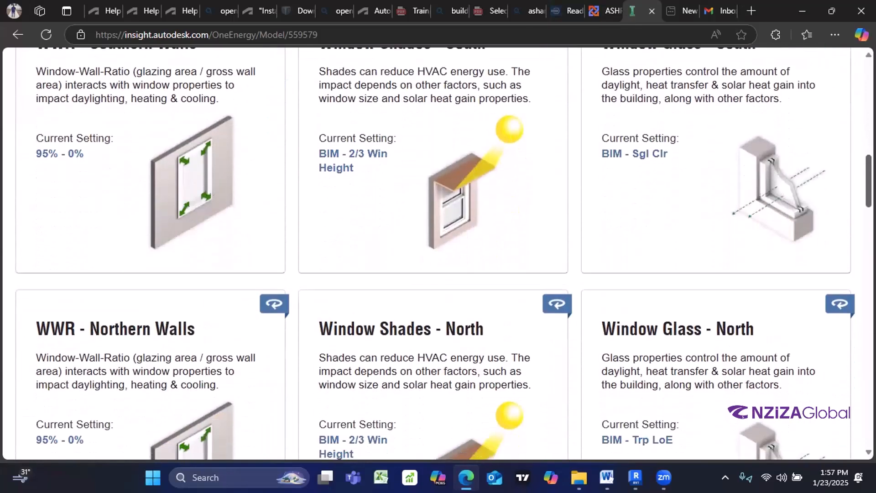
scroll(438, 253, down, 12)
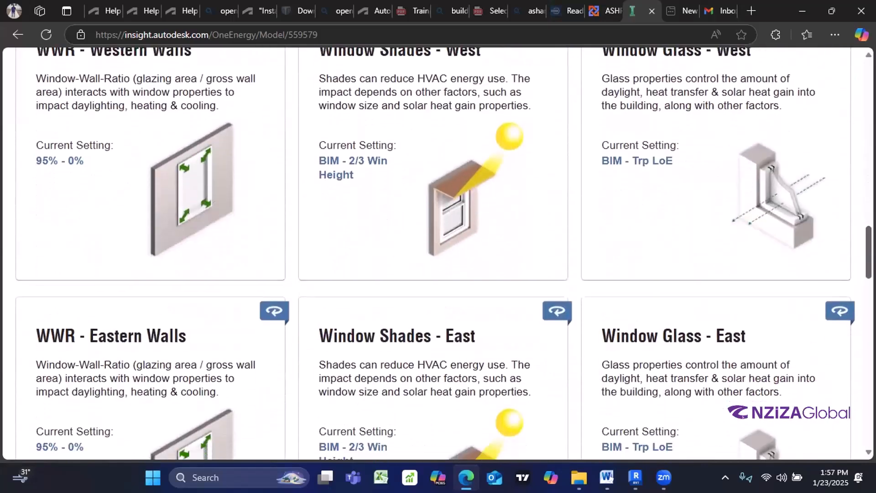
scroll(438, 254, down, 4)
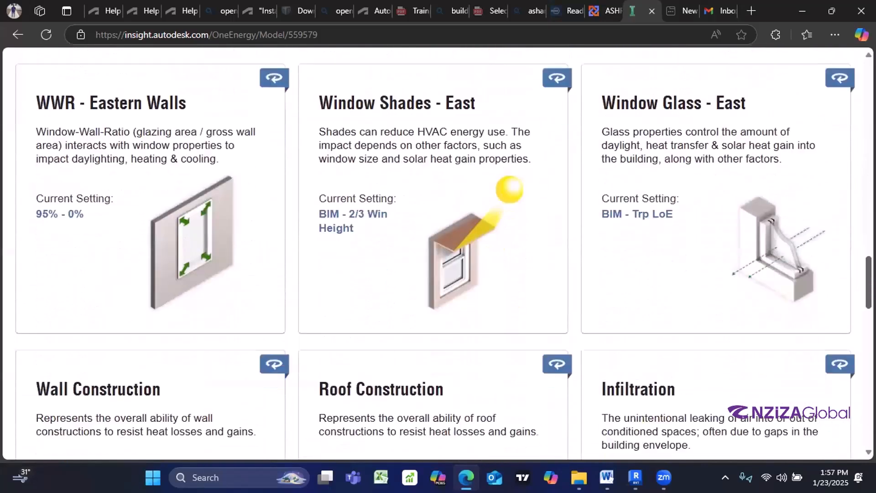
scroll(438, 253, down, 12)
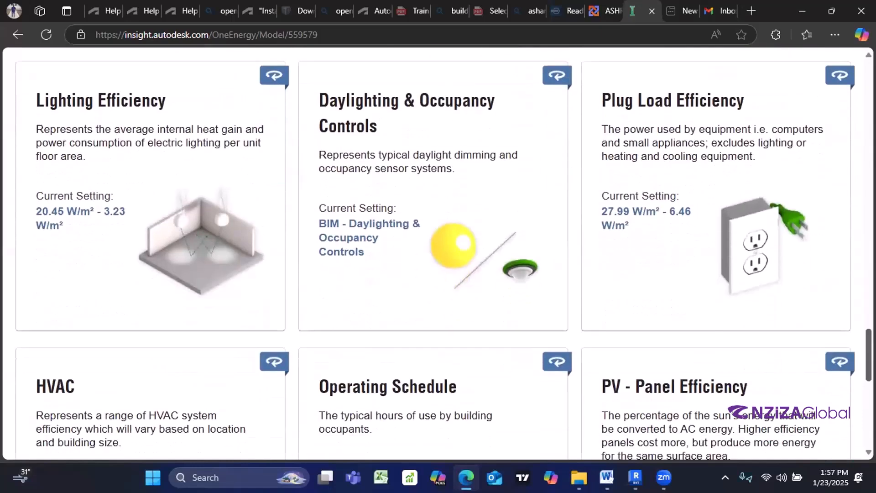
scroll(859, 357, down, 11)
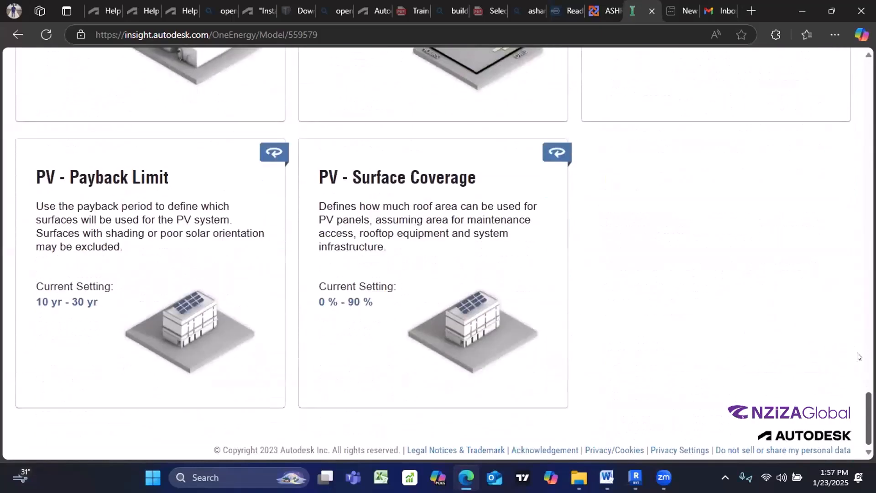
scroll(860, 357, up, 20)
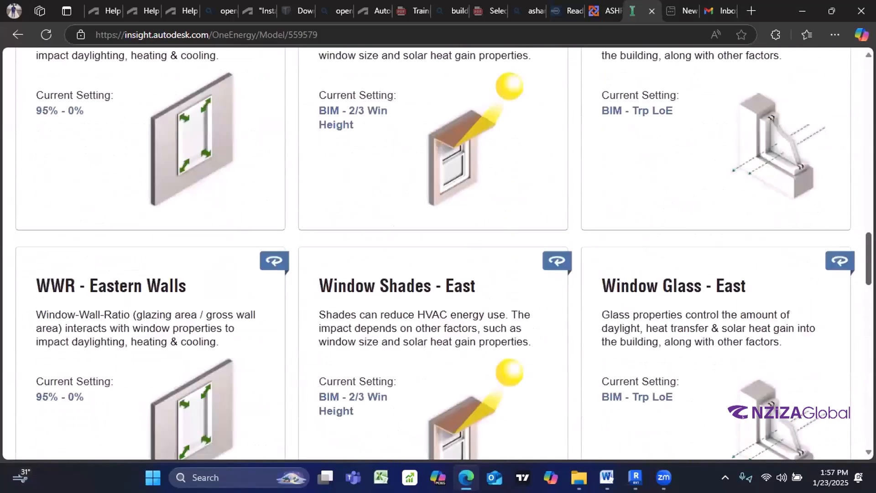
scroll(438, 253, up, 17)
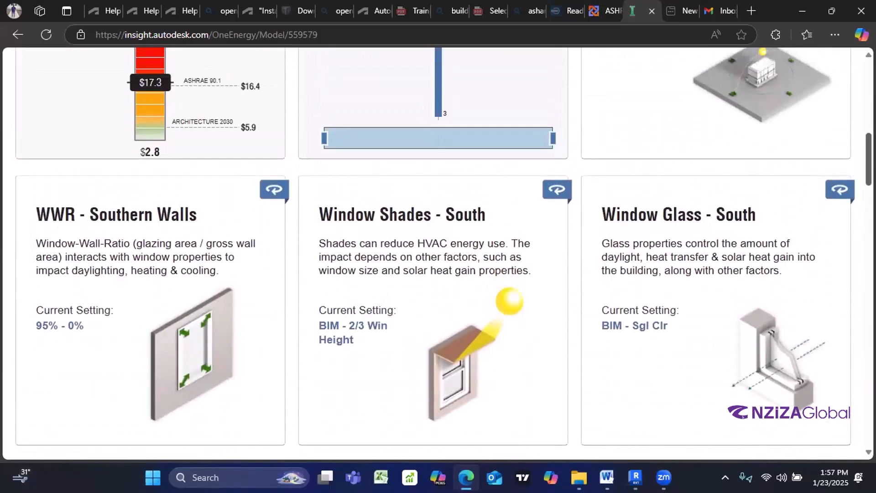
scroll(438, 253, up, 5)
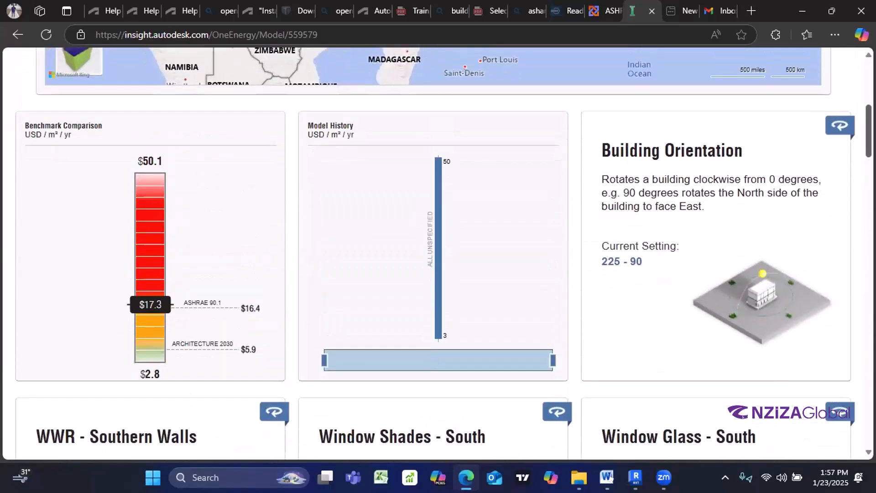
Step: Open the Building Orientation factor and examine its energy cost gauge and the cost of each orientation option
scroll(764, 118, down, 1)
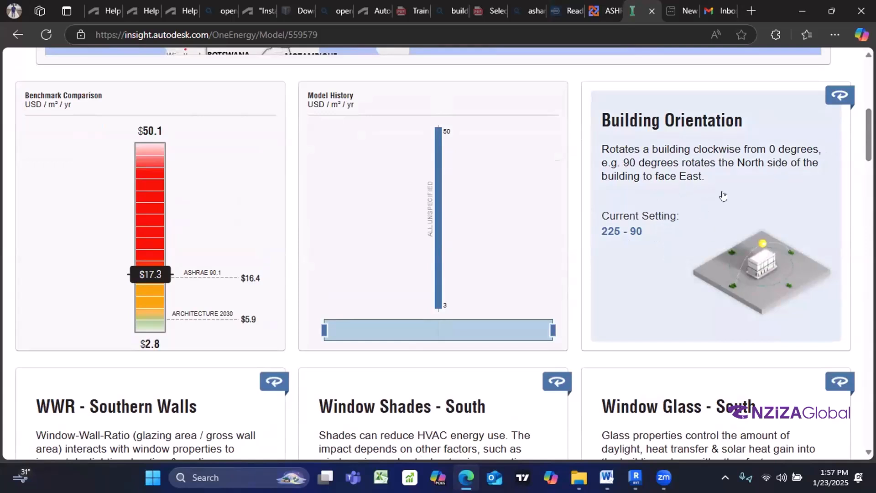
click(682, 201)
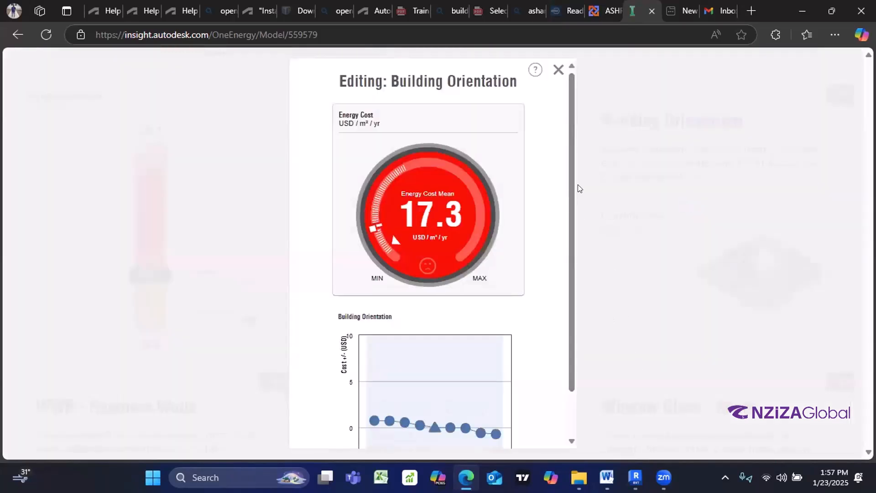
scroll(570, 197, down, 1)
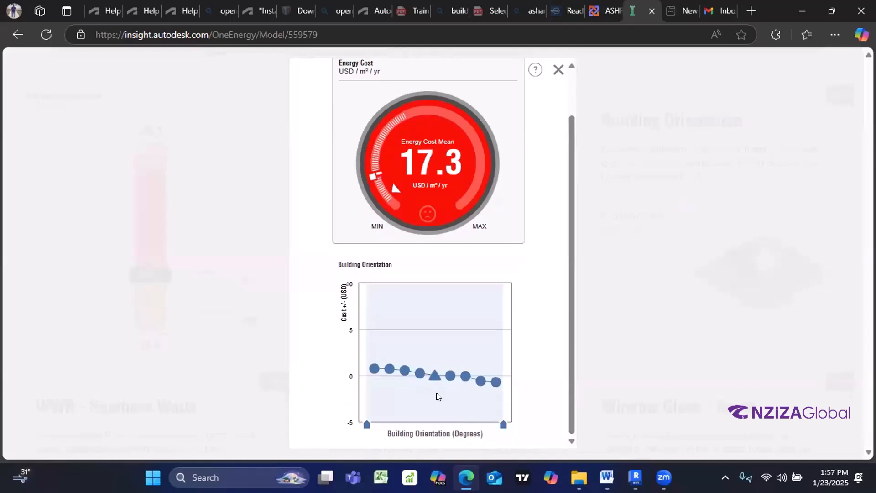
mouse_move(570, 182)
mouse_down()
mouse_move(576, 97)
mouse_move(569, 192)
mouse_up()
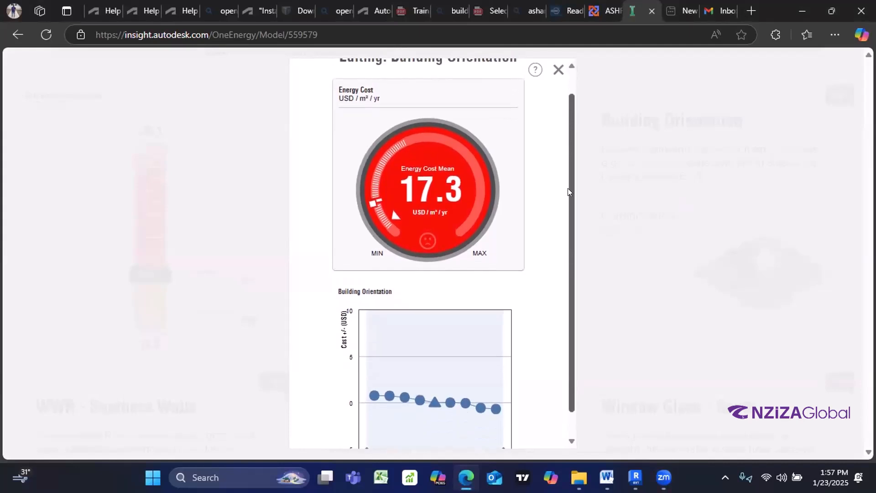
mouse_move(436, 379)
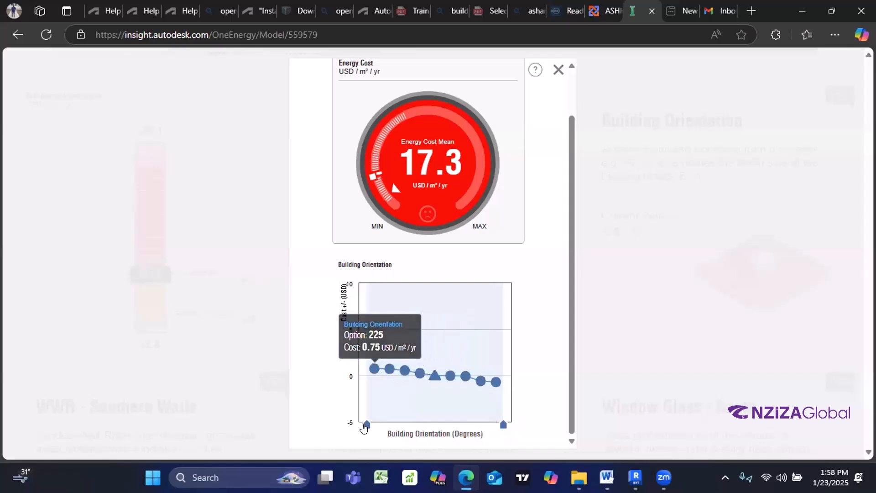
Step: Narrow the Building Orientation range to the 90-degree option only and close the factor's editor
drag(366, 428, 442, 431)
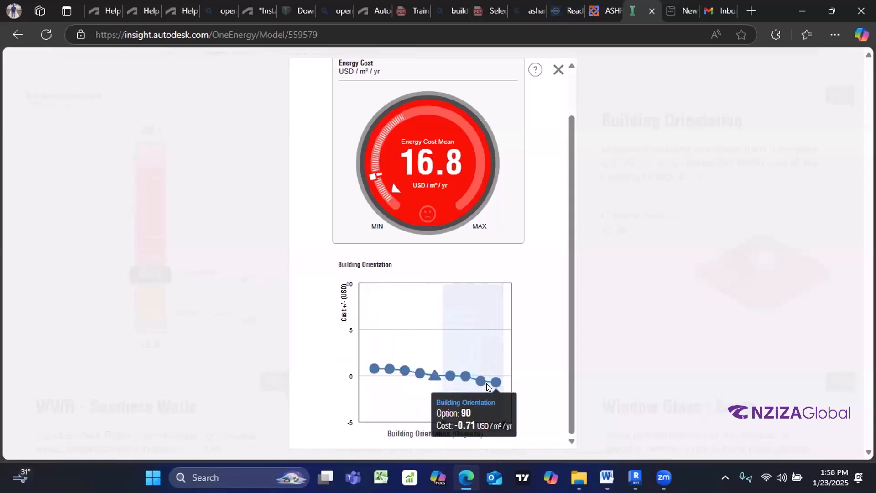
drag(441, 425, 493, 426)
mouse_move(497, 386)
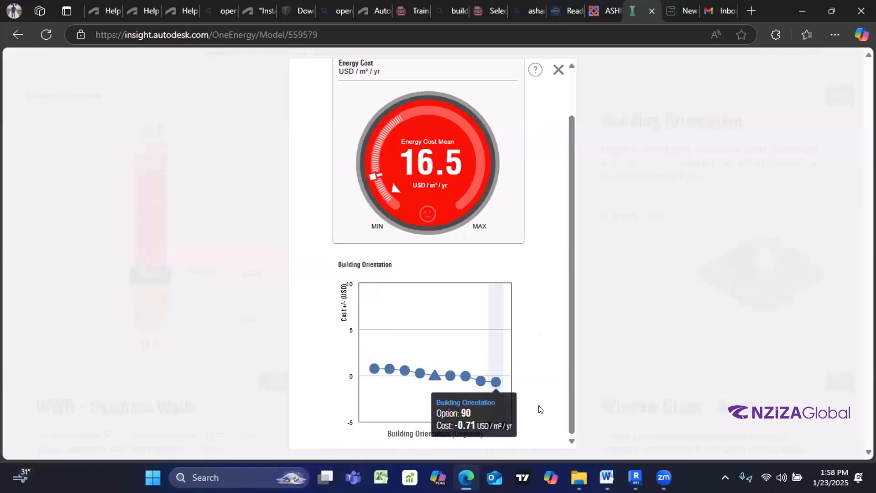
drag(489, 426, 489, 426)
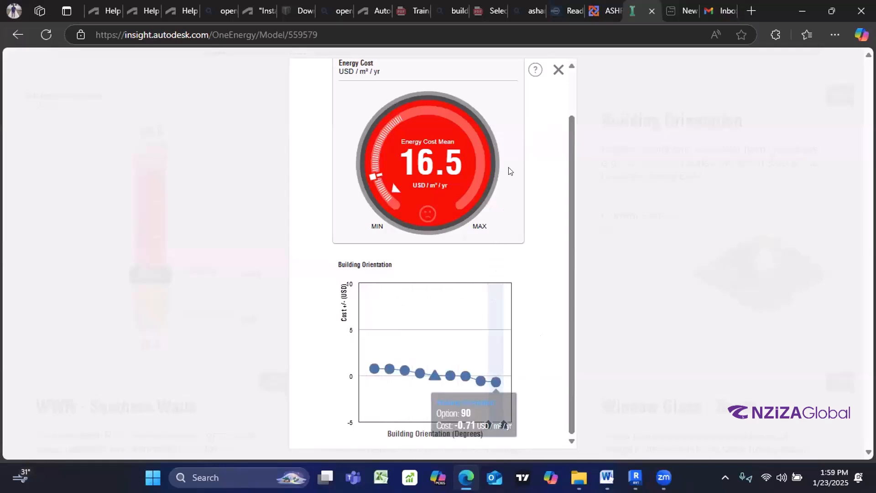
scroll(543, 100, up, 2)
click(558, 70)
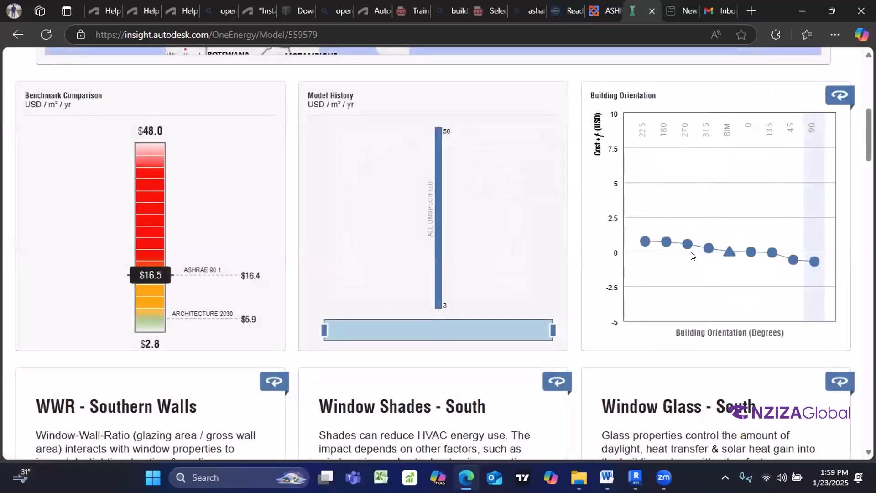
mouse_move(693, 256)
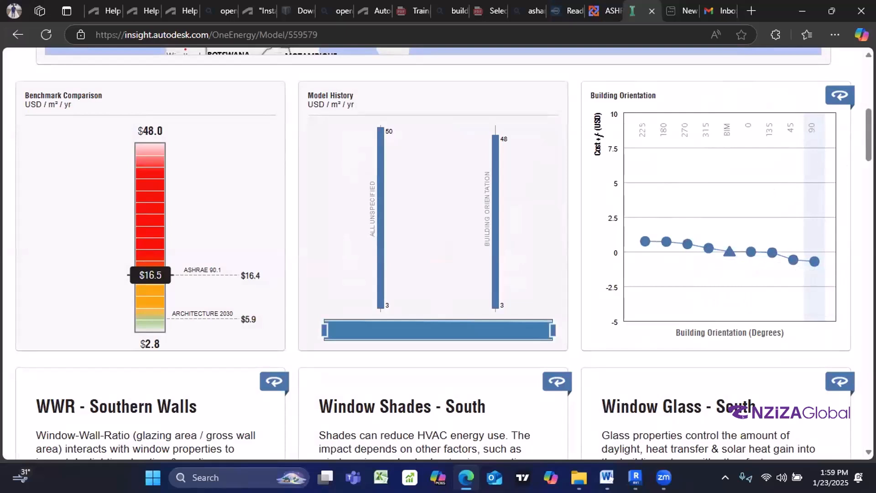
Step: Open the Window Shades - South factor, examine the costs of its window-height shade options, and close it
scroll(869, 136, down, 3)
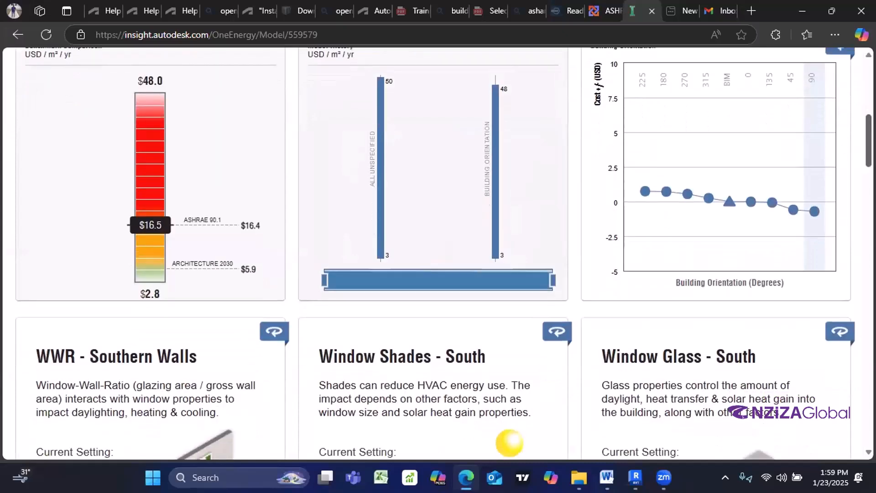
scroll(438, 253, down, 4)
drag(869, 184, 869, 183)
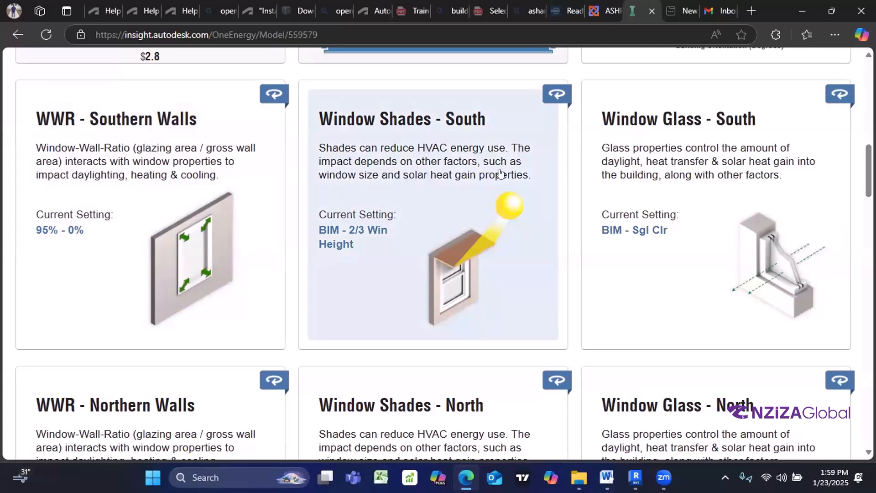
click(447, 193)
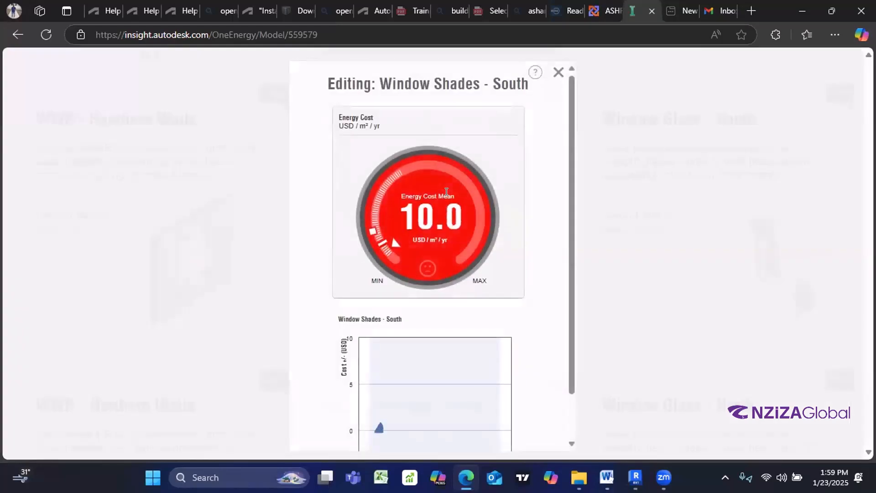
scroll(571, 256, down, 1)
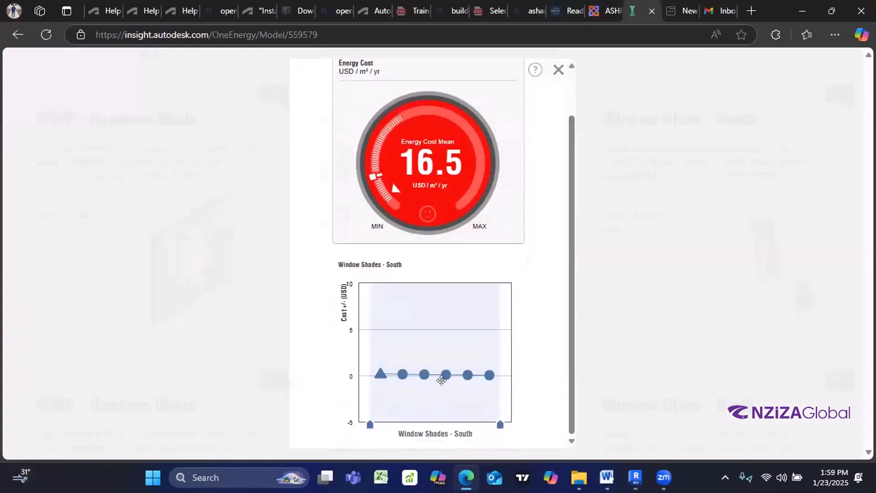
mouse_move(407, 379)
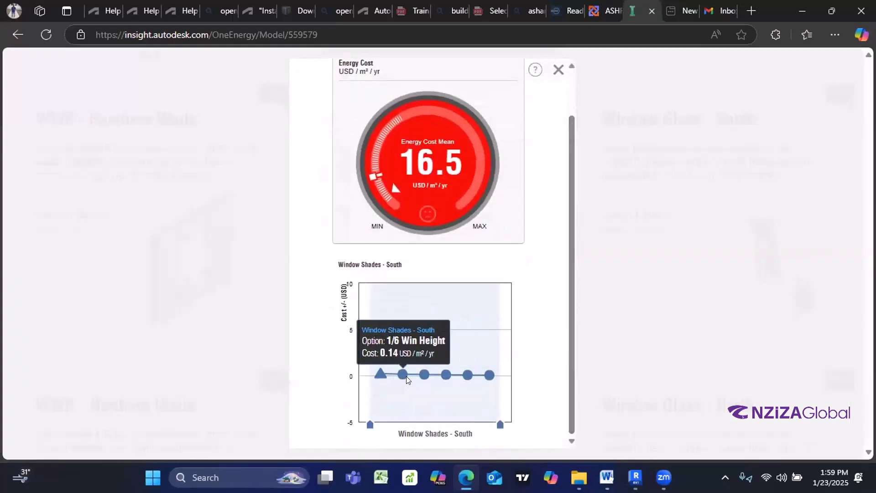
mouse_move(485, 383)
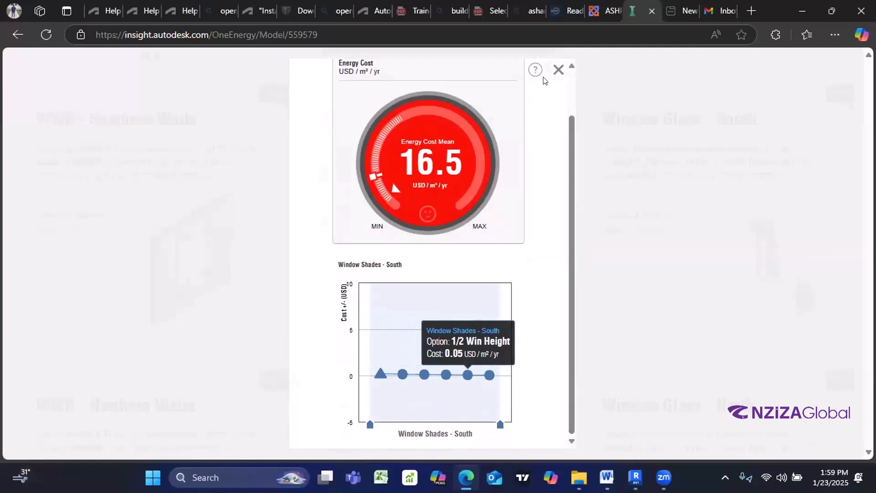
click(558, 70)
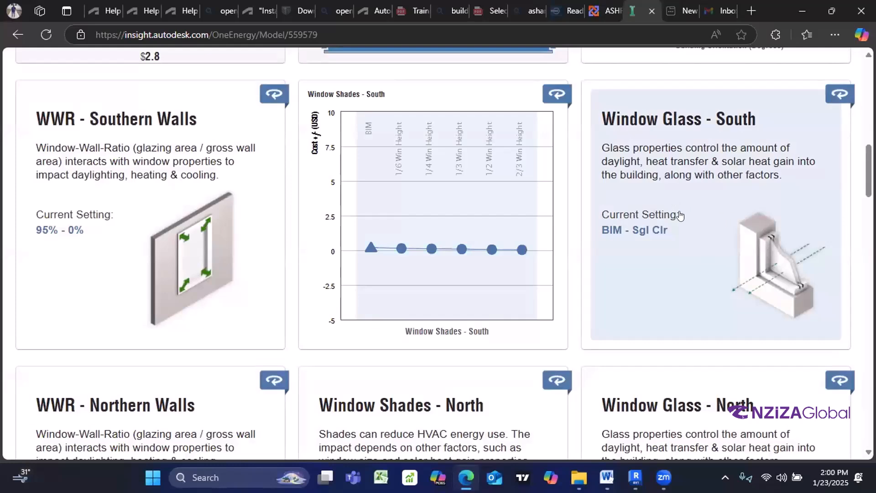
Step: Open the Window Glass - South factor, examine the cost of its glass types, and close it
click(680, 209)
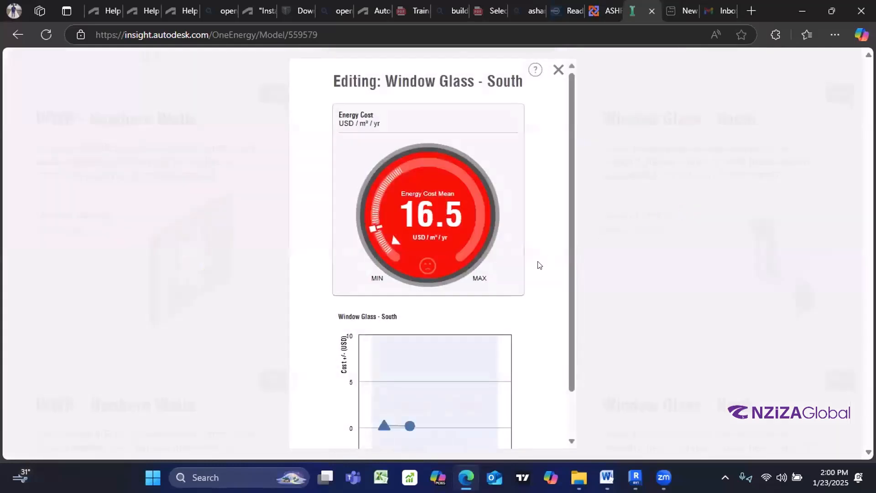
scroll(566, 347, down, 1)
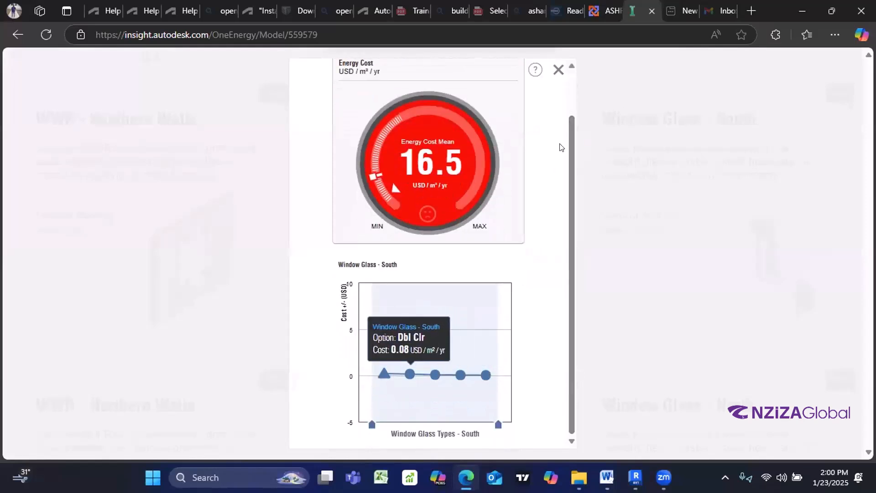
click(558, 71)
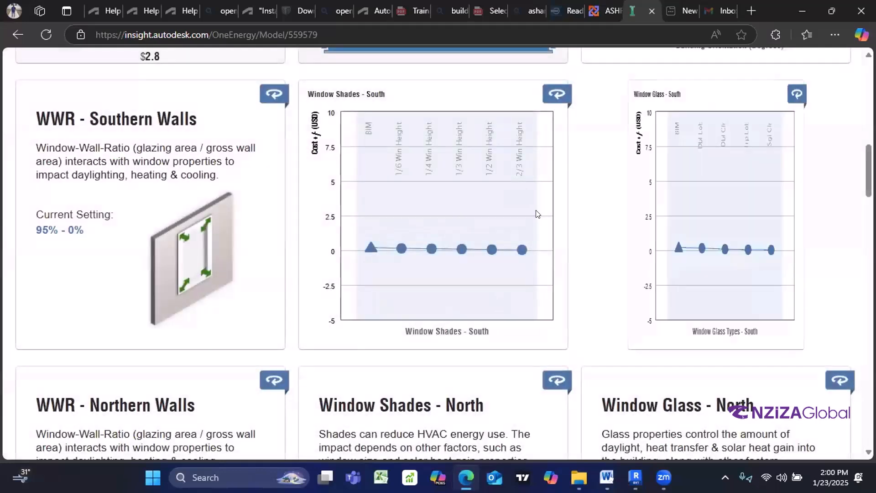
Step: Open the WWR - Southern Walls factor, compare the cost of its BIM and 0% options, and close it
click(150, 223)
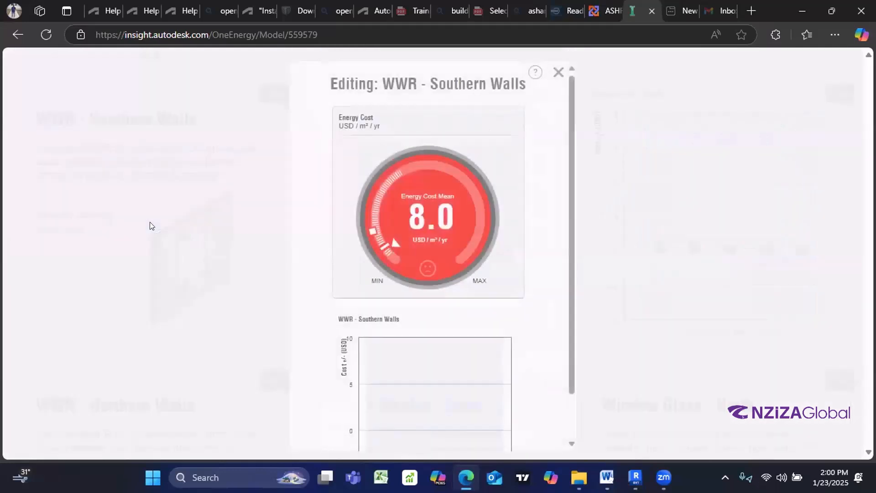
scroll(568, 361, down, 1)
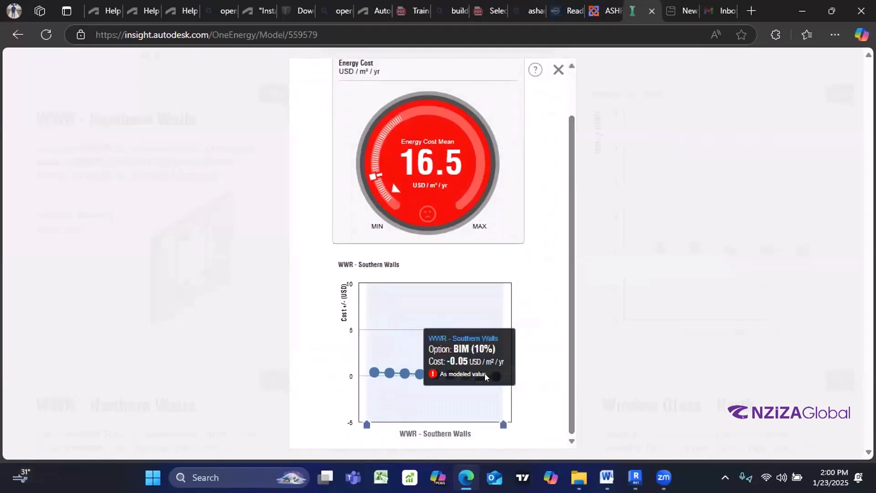
mouse_move(487, 377)
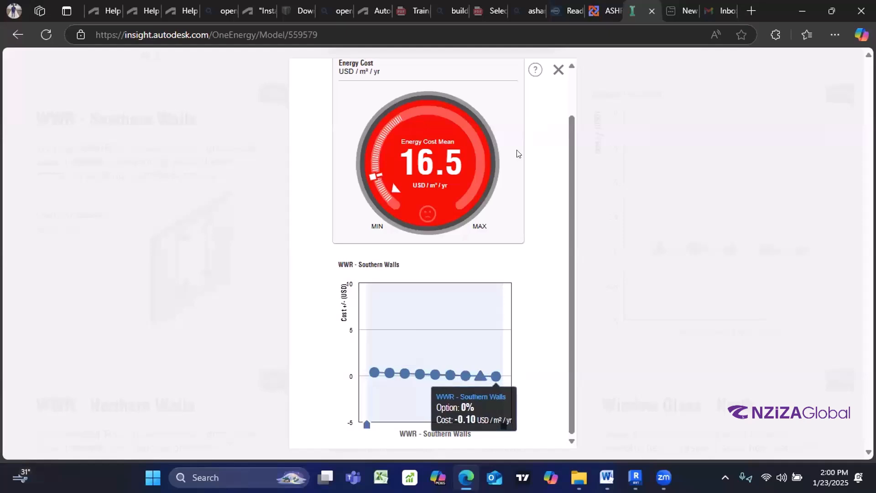
click(557, 70)
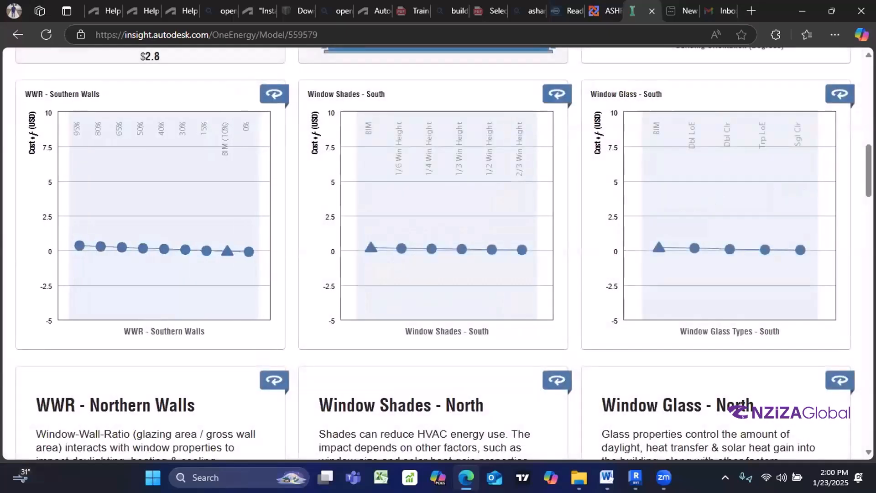
Step: Review the remaining factor tiles, from the northern window factors through the envelope and lighting factors to HVAC and PV
scroll(119, 226, down, 5)
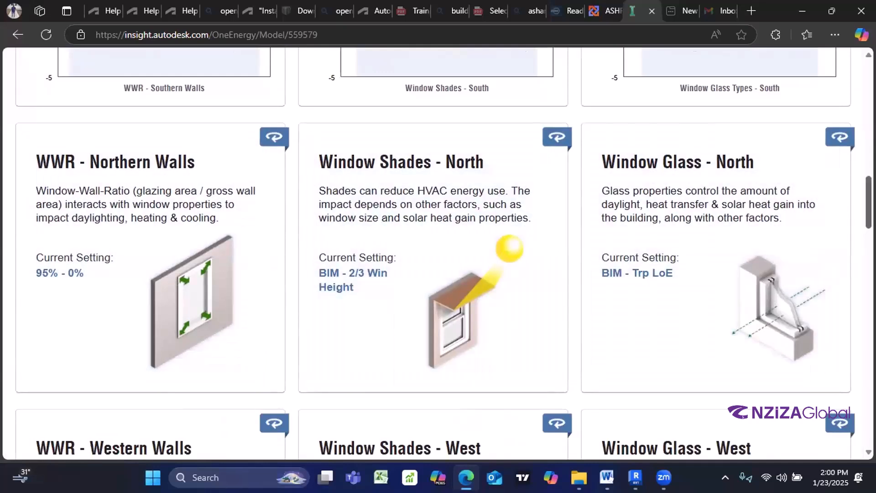
scroll(439, 252, down, 4)
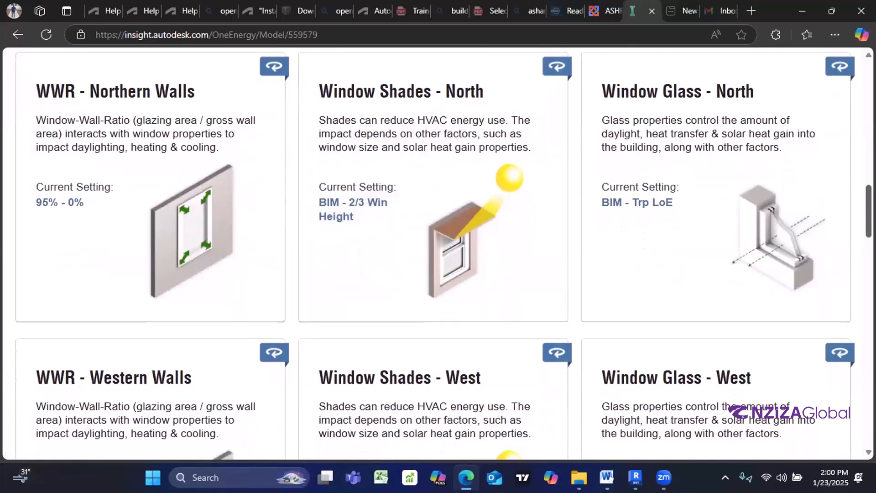
scroll(438, 252, down, 6)
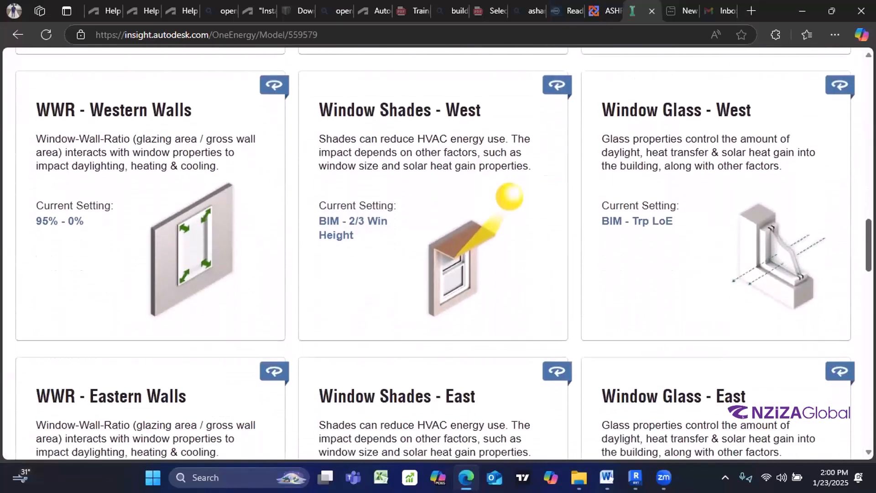
scroll(438, 252, down, 8)
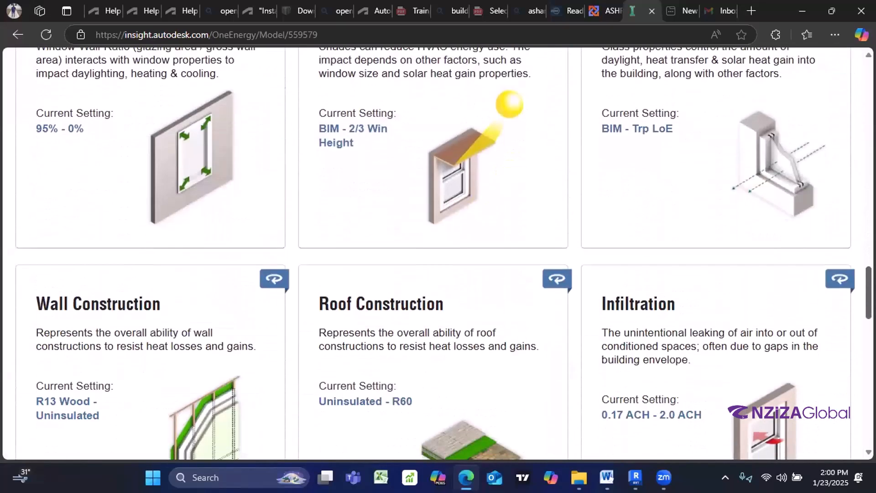
scroll(438, 252, down, 5)
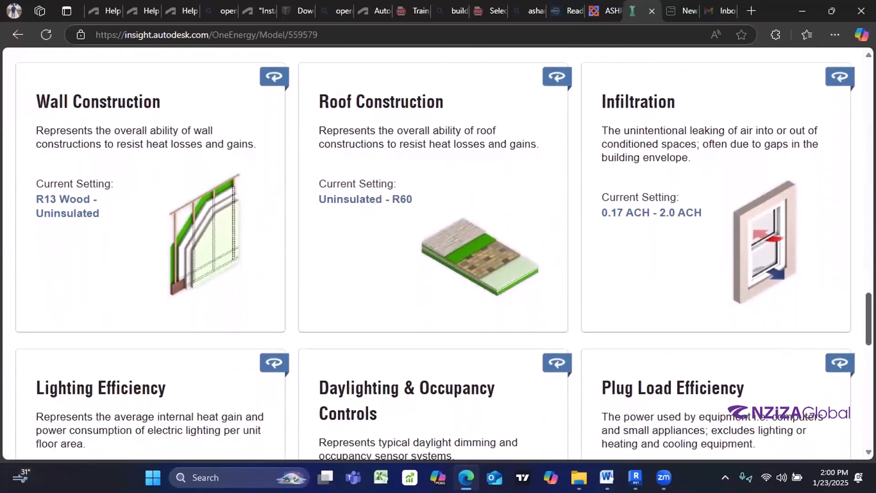
scroll(438, 252, down, 5)
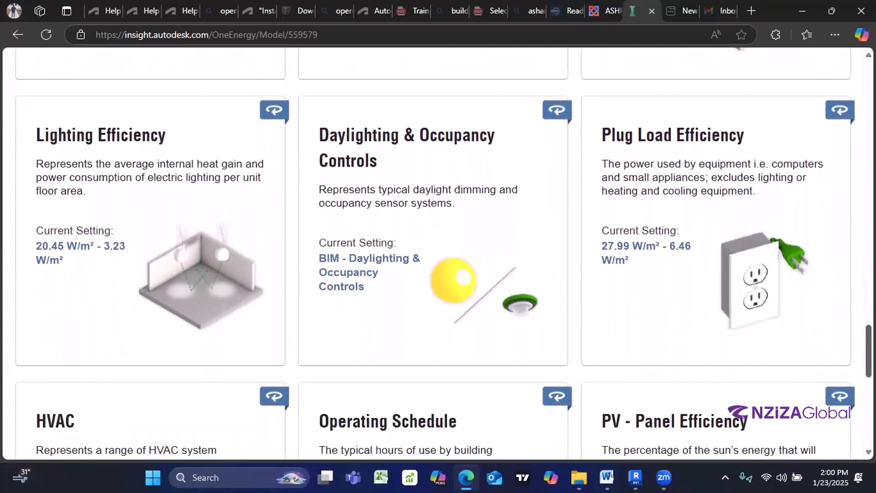
scroll(438, 252, down, 2)
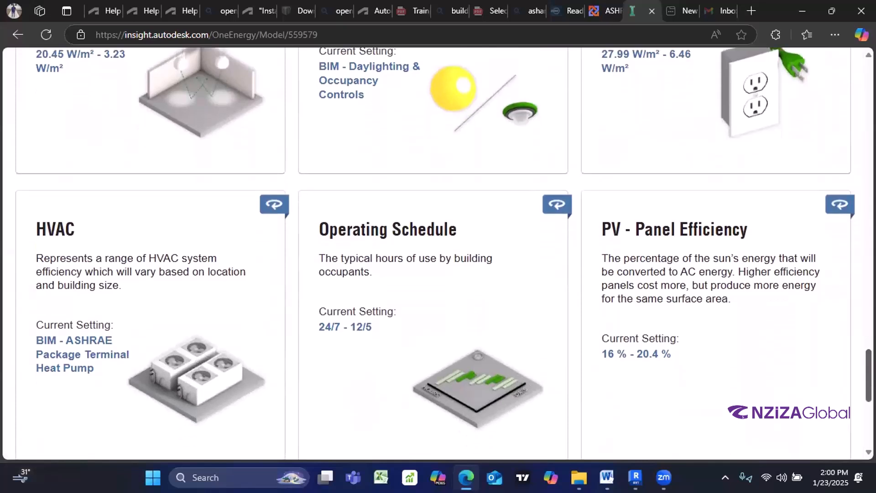
scroll(68, 234, down, 2)
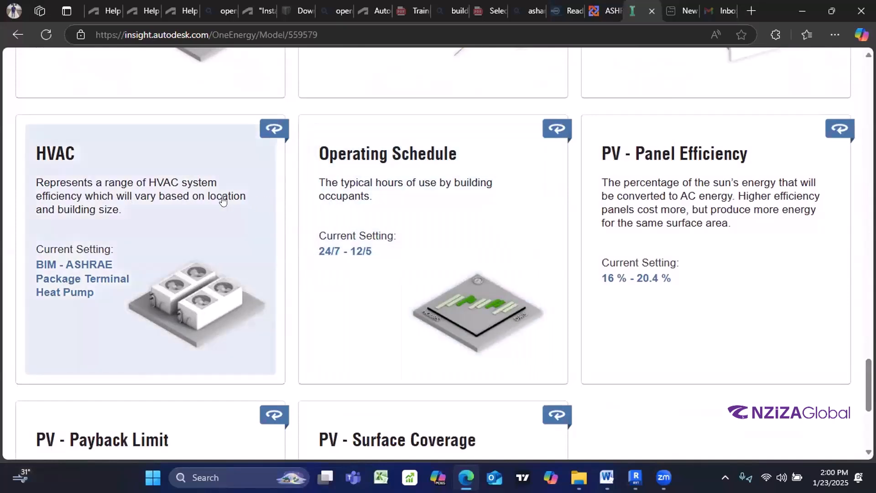
Step: Open the HVAC factor and examine the cost chart of its HVAC types
click(154, 201)
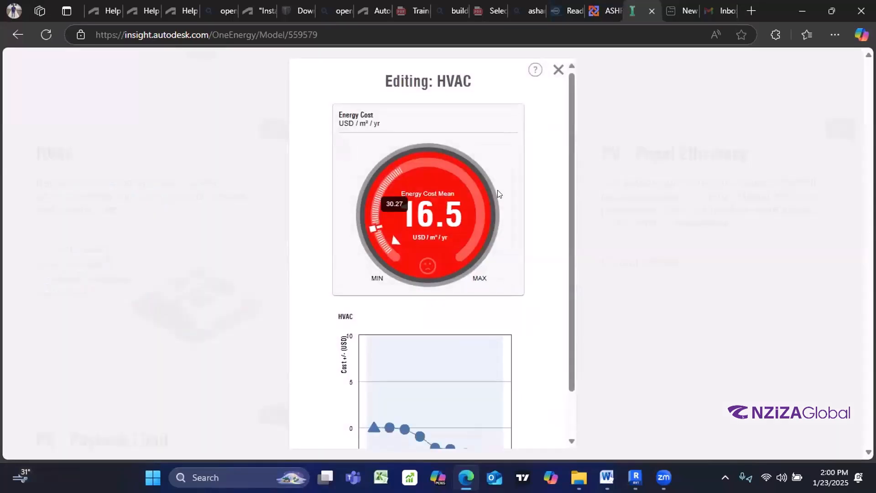
scroll(572, 256, down, 1)
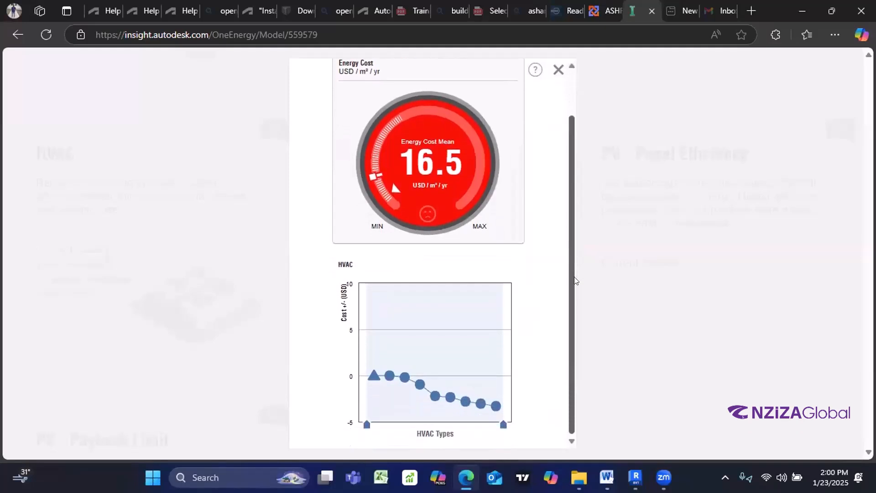
mouse_move(493, 407)
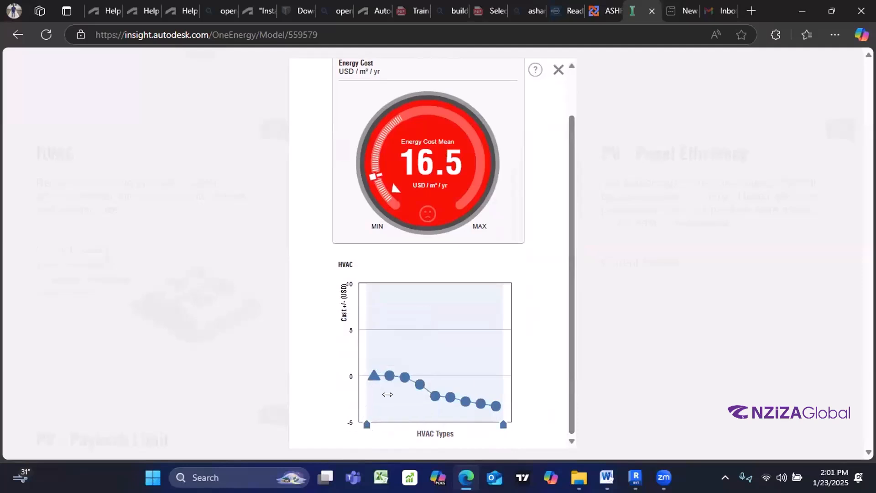
mouse_move(374, 378)
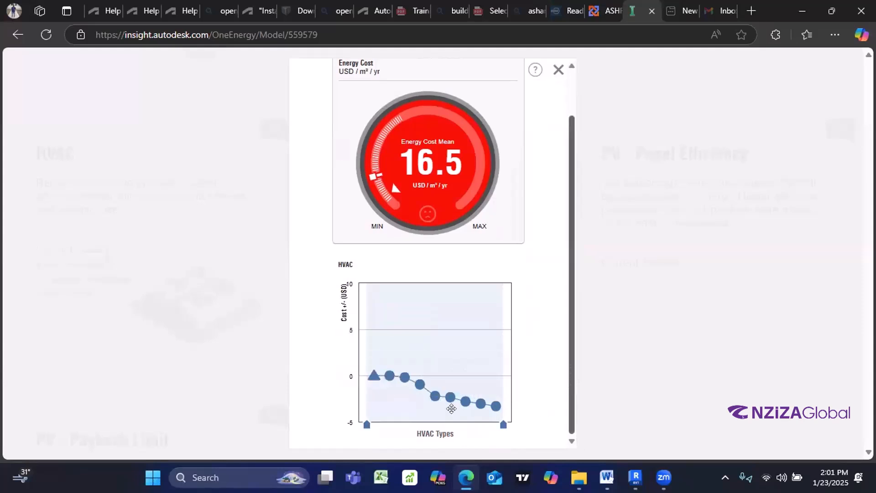
mouse_move(366, 425)
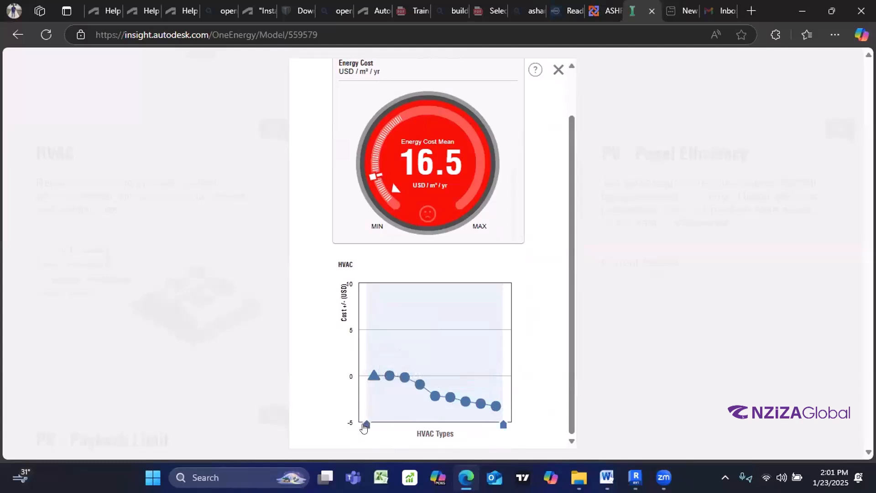
Step: Try narrowing the HVAC range to ASHRAE Package Terminal Heat Pump only and to High Eff. Package Terminal AC only
drag(366, 424, 389, 429)
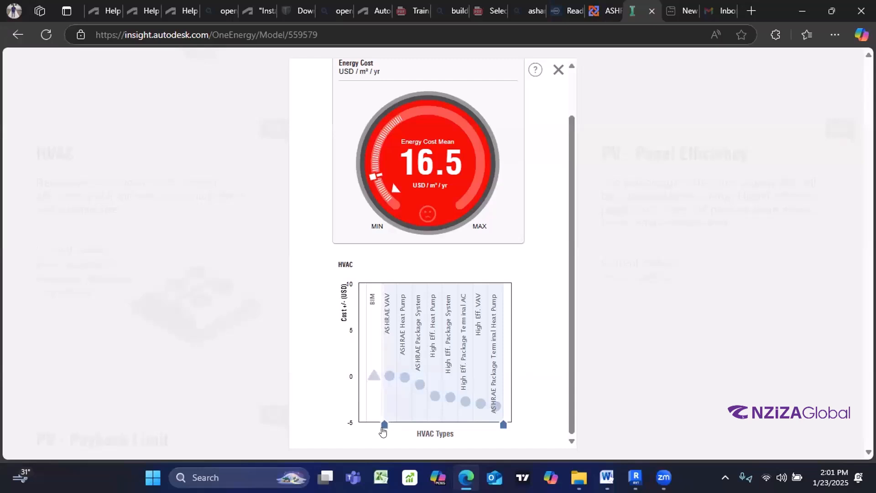
drag(383, 431, 482, 429)
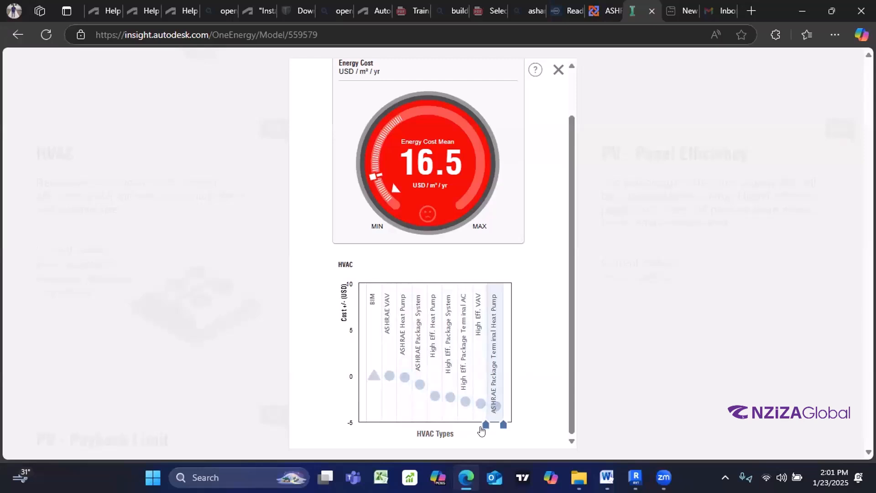
drag(481, 427, 481, 428)
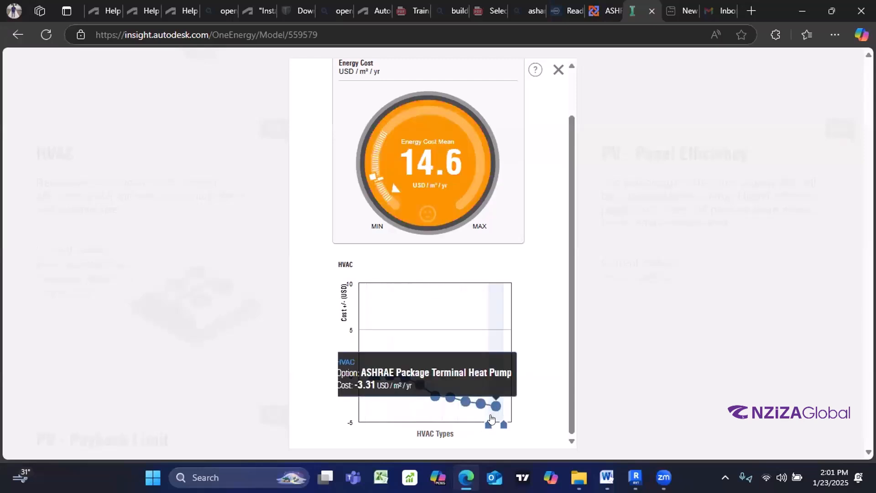
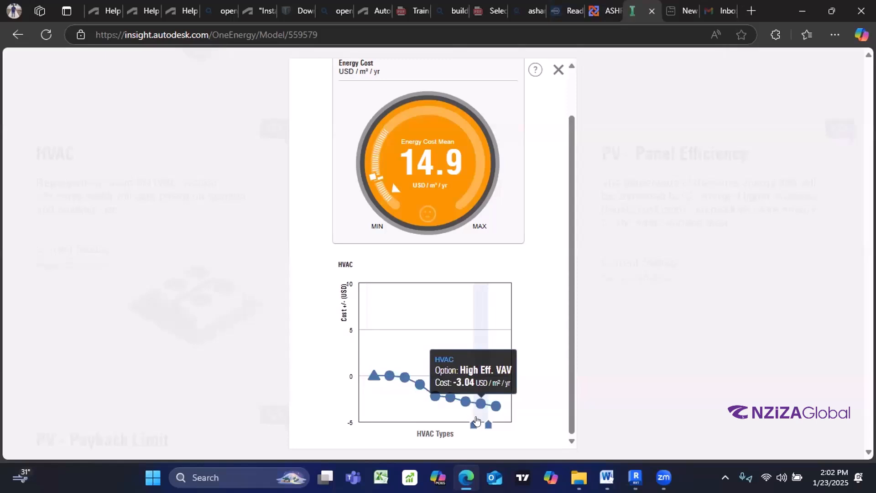
mouse_move(473, 425)
mouse_down()
mouse_move(456, 428)
mouse_move(474, 429)
mouse_move(465, 431)
mouse_up()
mouse_move(487, 406)
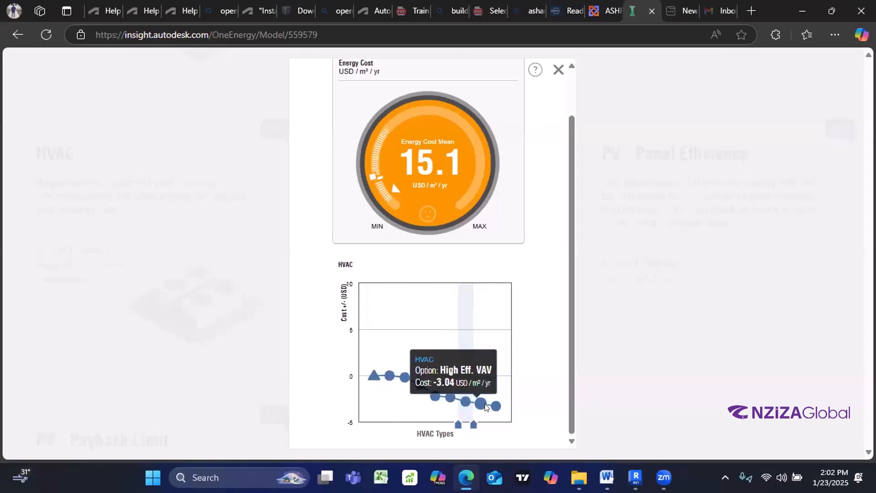
Step: Set the HVAC range from ASHRAE Package System to ASHRAE Package Terminal Heat Pump and close the factor's editor
mouse_move(473, 428)
mouse_down()
mouse_move(501, 427)
mouse_move(439, 420)
mouse_move(411, 427)
mouse_up()
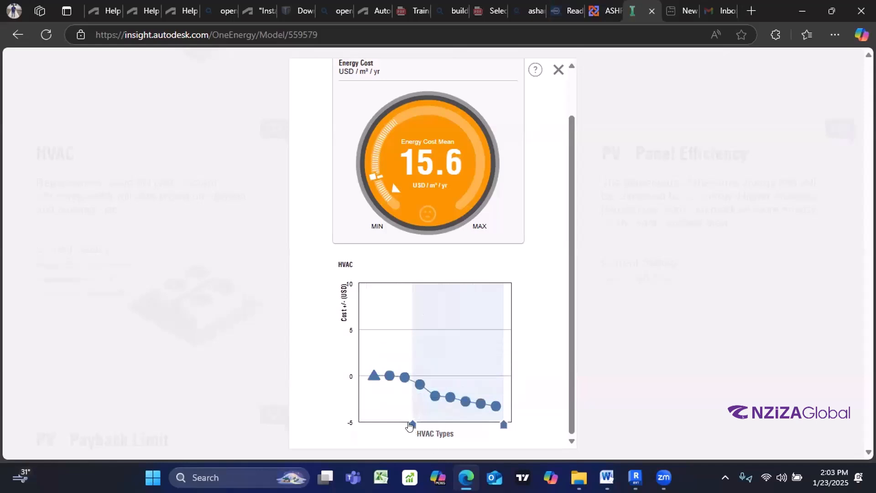
mouse_move(409, 428)
mouse_down()
mouse_move(430, 430)
mouse_move(413, 429)
mouse_up()
mouse_move(426, 399)
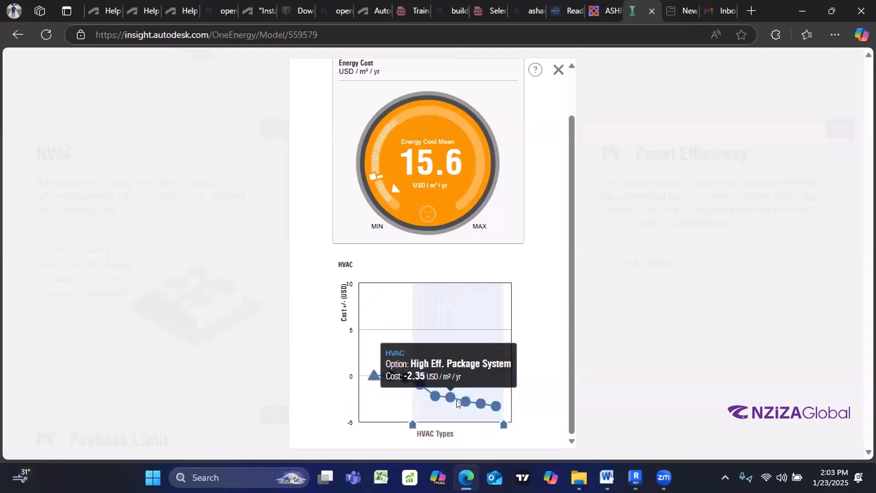
mouse_move(467, 401)
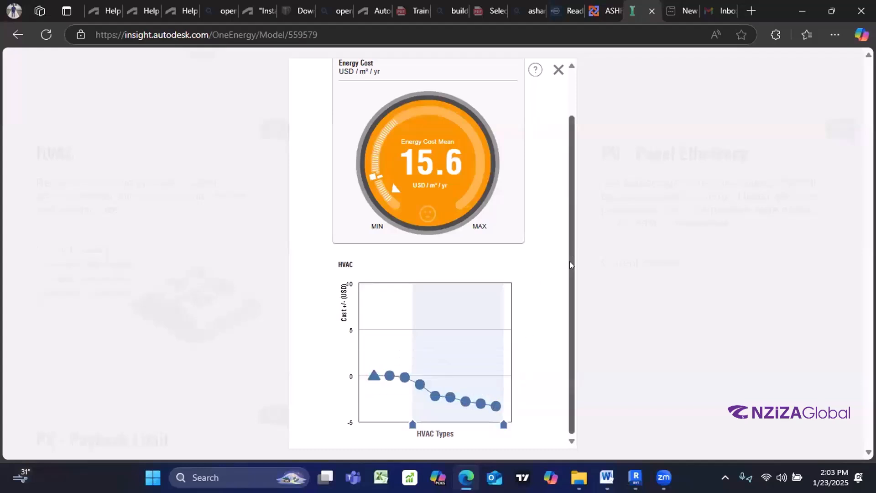
scroll(569, 229, up, 2)
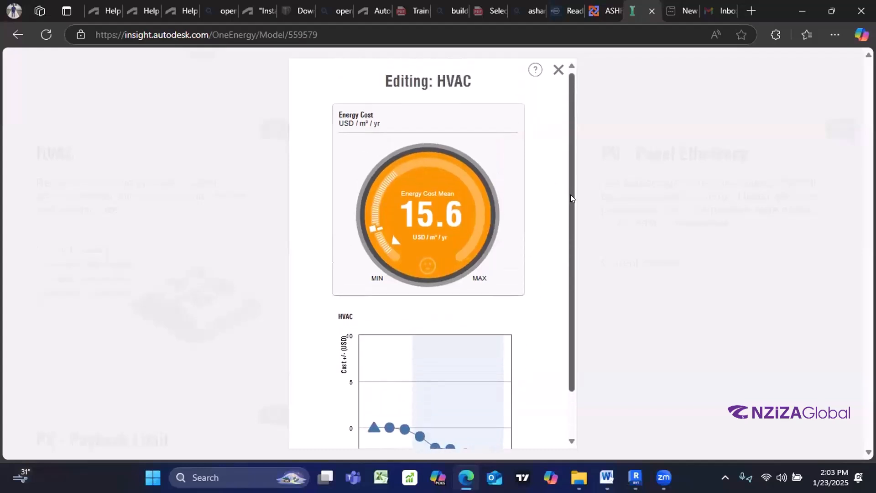
click(558, 72)
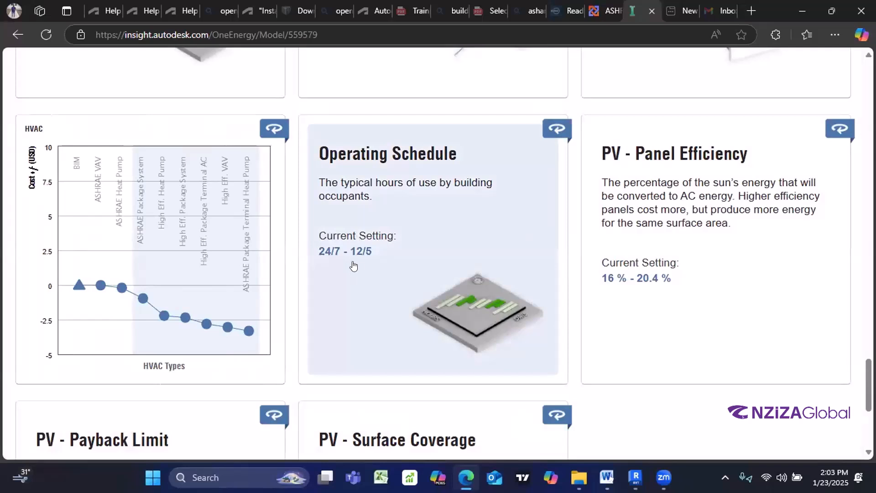
Step: Open the Operating Schedule factor, narrow its range to the BIM and 12/5 options, and close it
click(408, 235)
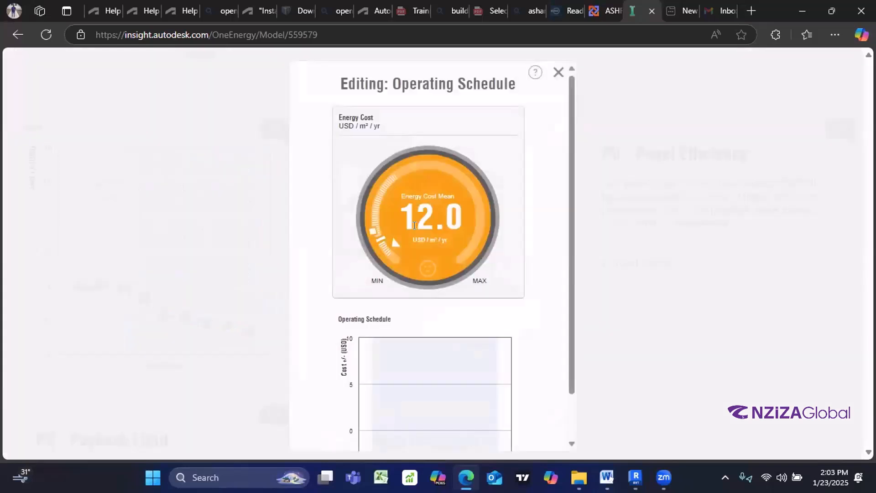
scroll(570, 262, down, 1)
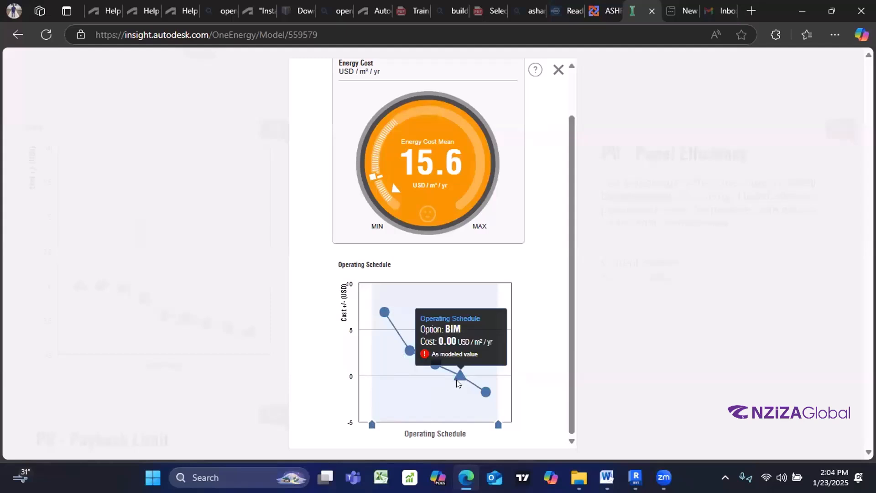
drag(372, 423, 448, 418)
mouse_move(461, 375)
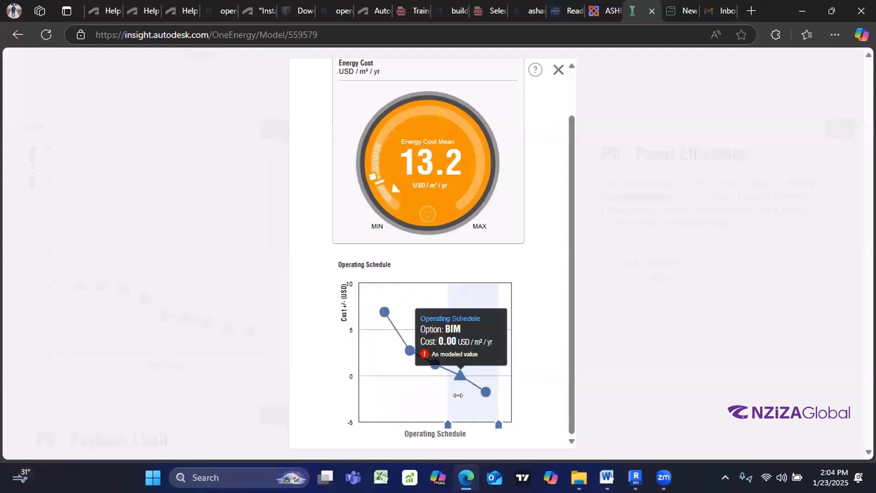
drag(448, 423, 449, 418)
click(559, 73)
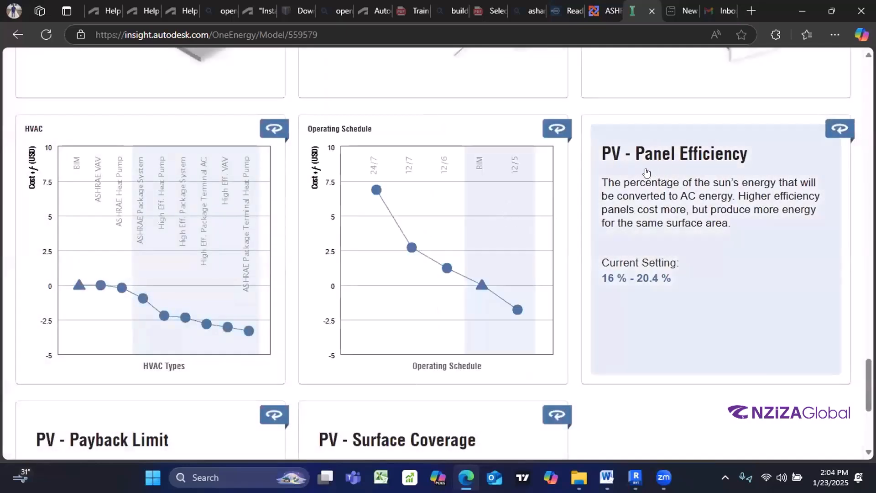
Step: Open the PV - Panel Efficiency factor, compare the costs of its 16% and 20.4% options, and close it
scroll(869, 384, down, 5)
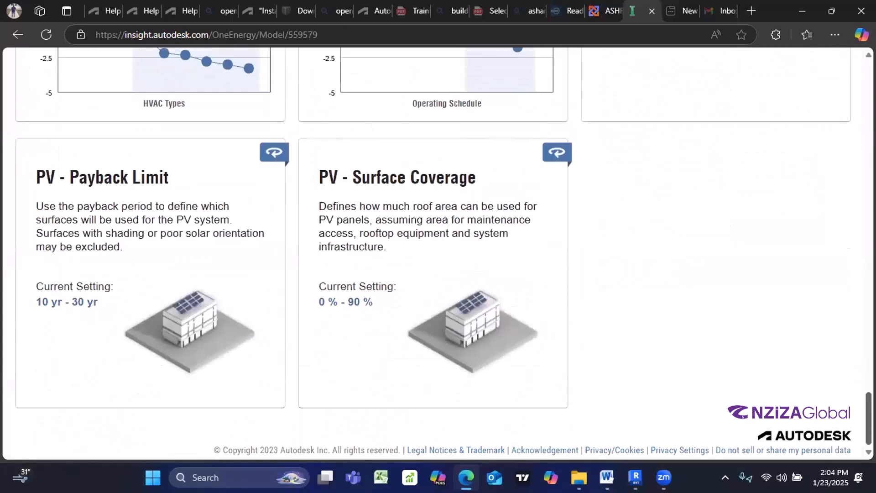
scroll(438, 253, up, 5)
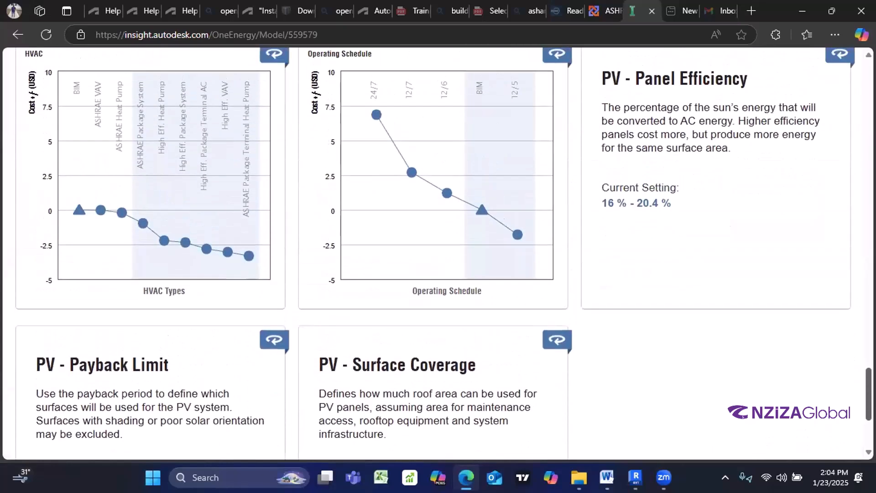
scroll(439, 254, down, 2)
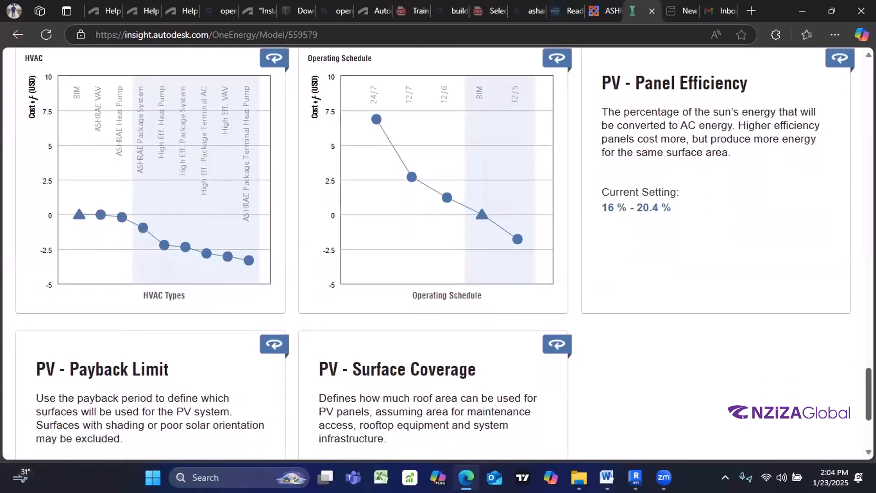
scroll(715, 176, down, 1)
scroll(716, 176, up, 1)
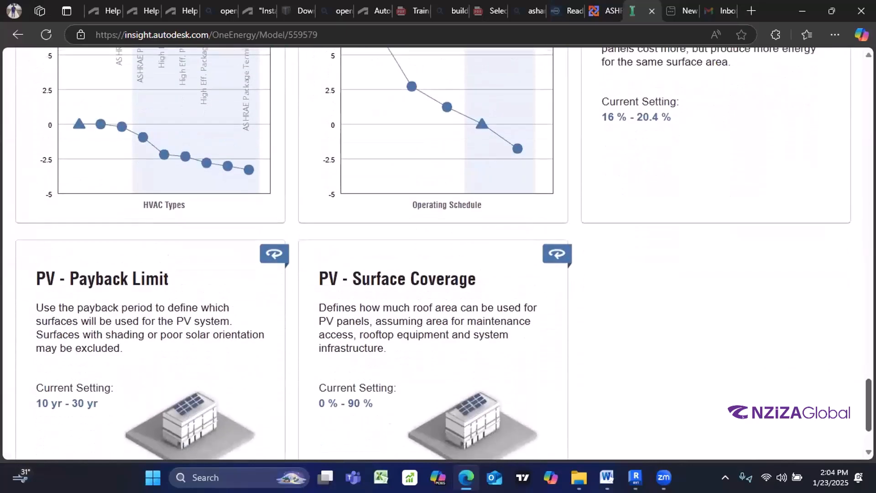
click(716, 177)
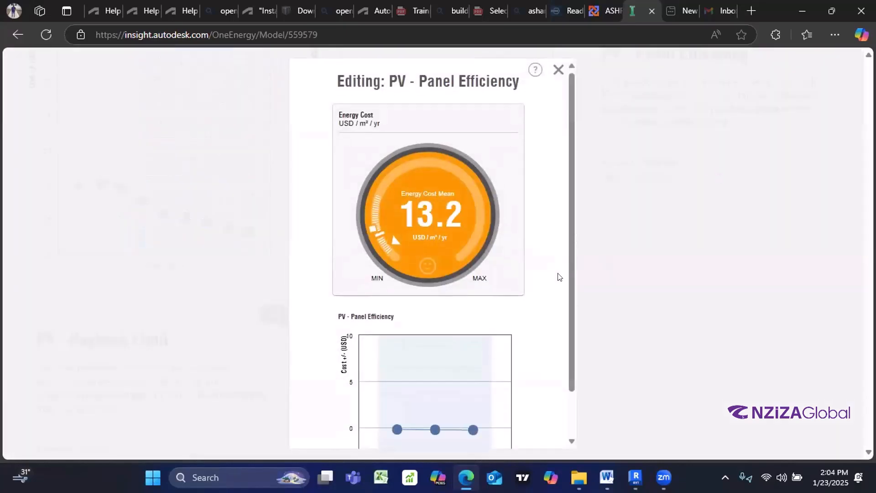
scroll(569, 362, down, 1)
mouse_move(397, 383)
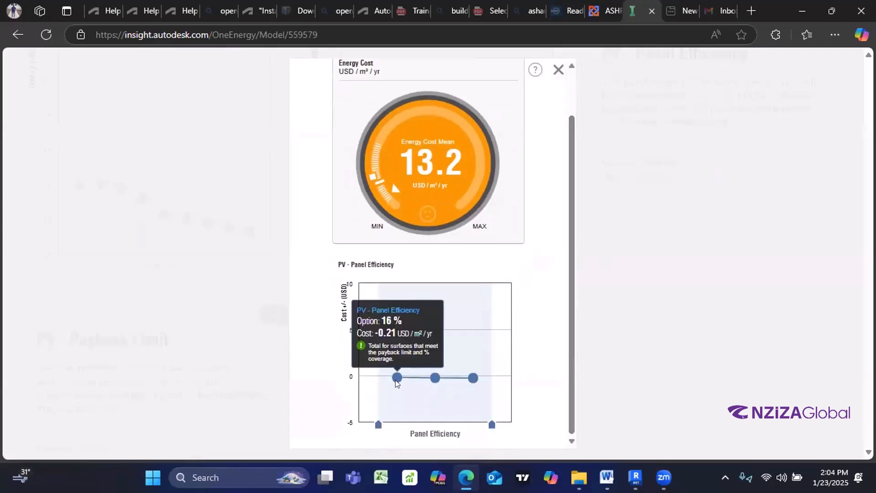
mouse_move(467, 380)
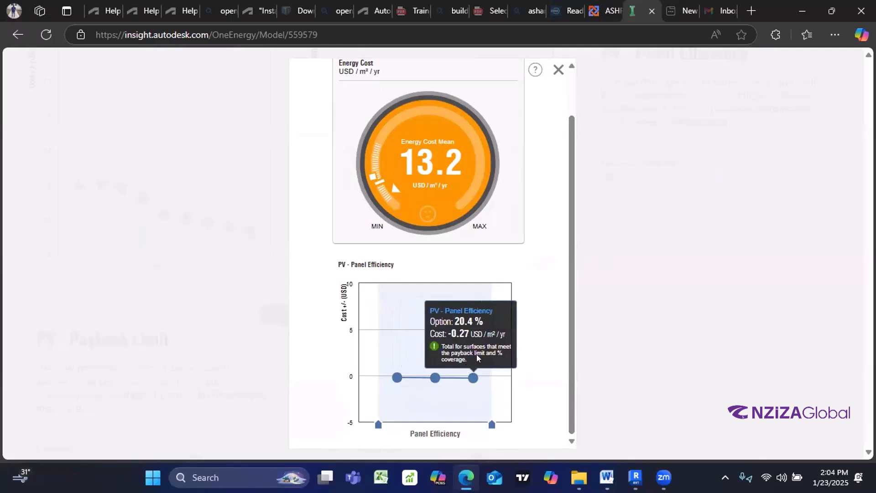
click(558, 70)
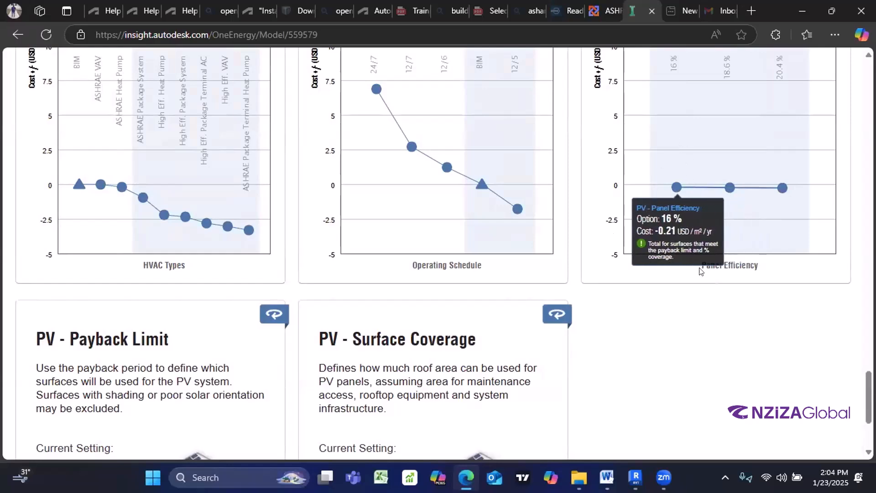
Step: Review the PV - Payback Limit and PV - Surface Coverage factors and return to the model's location map
scroll(438, 251, down, 1)
scroll(438, 252, down, 3)
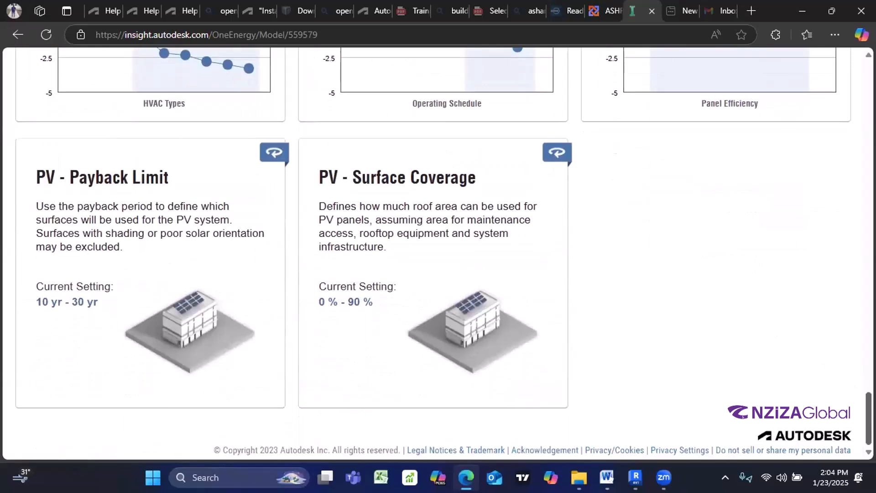
scroll(685, 121, up, 1)
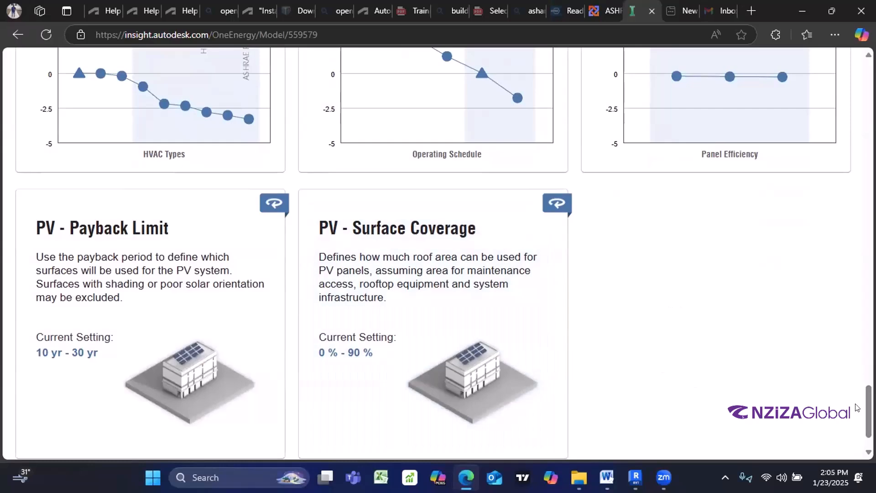
scroll(857, 409, down, 2)
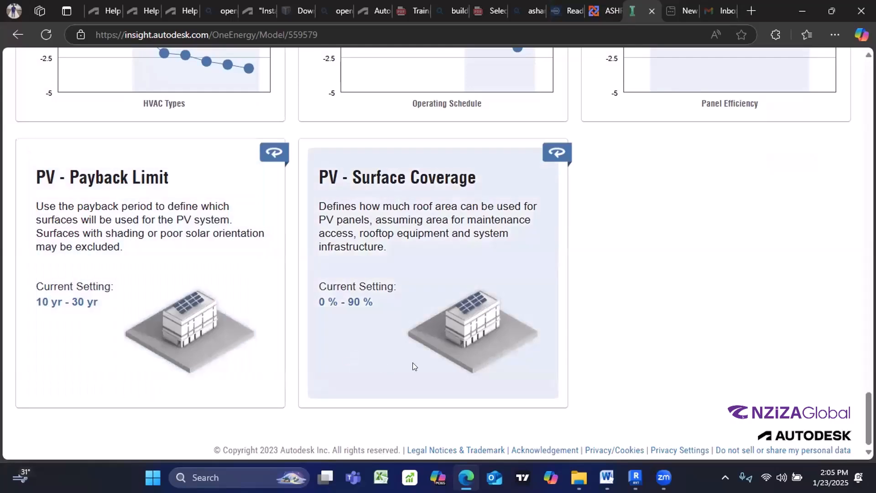
scroll(412, 362, up, 10)
scroll(426, 365, up, 10)
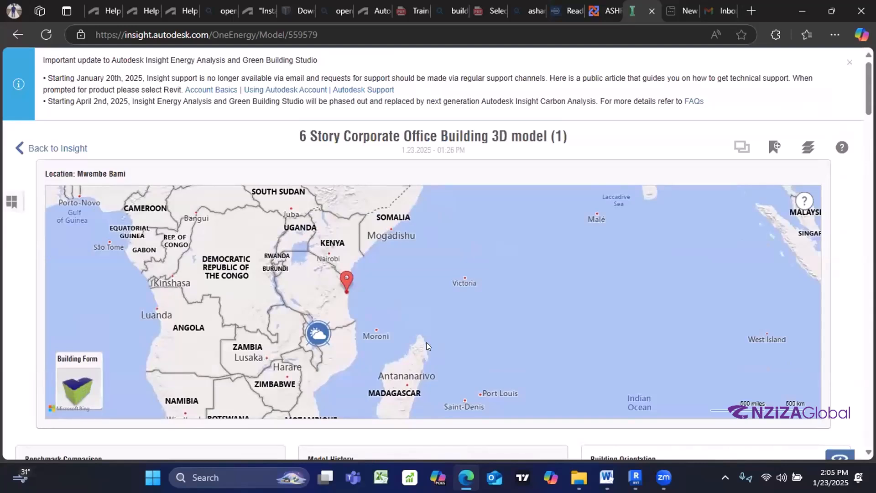
scroll(426, 342, down, 2)
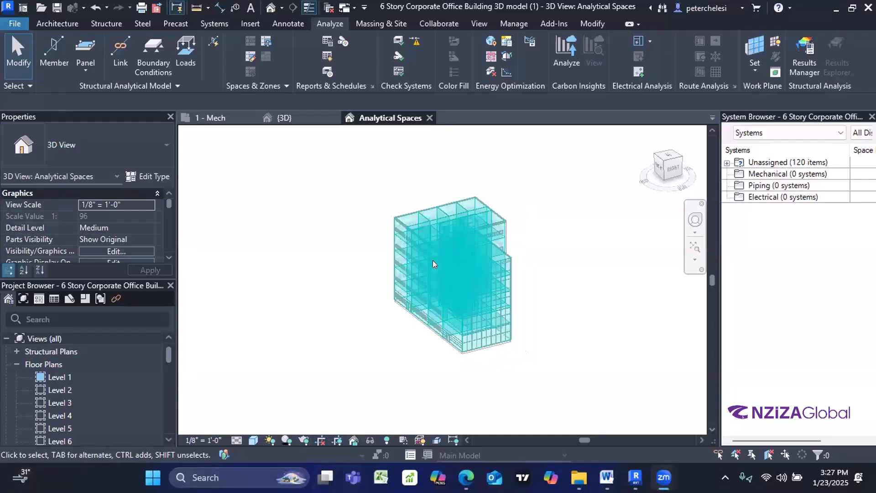
Step: Examine the building's energy analytical model in Revit's Analytical Spaces view
scroll(479, 284, up, 1)
scroll(545, 298, up, 2)
click(539, 280)
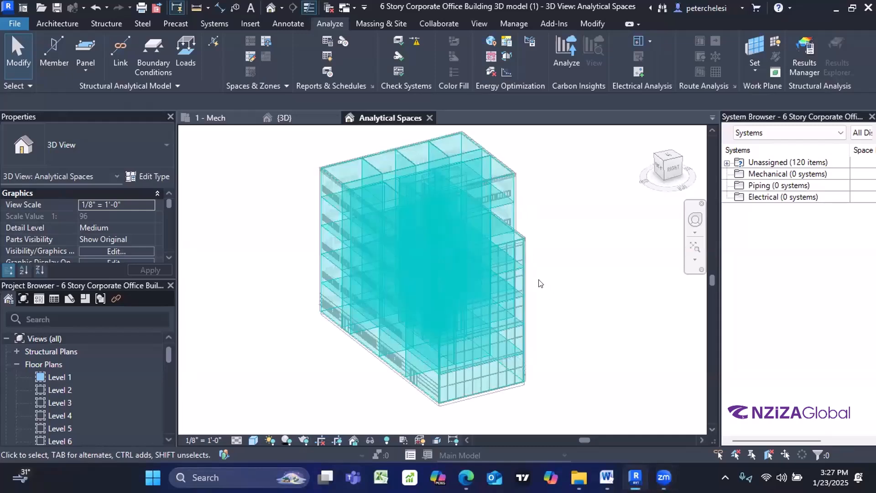
scroll(540, 280, up, 1)
scroll(539, 280, down, 3)
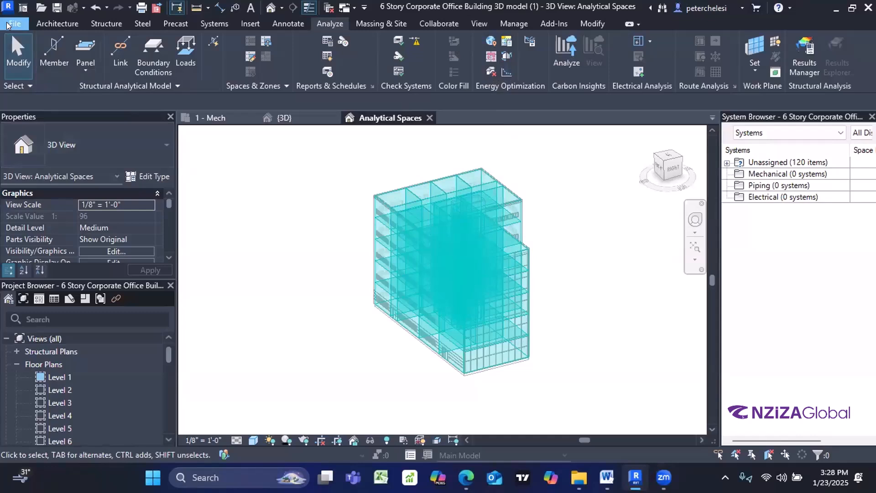
click(8, 25)
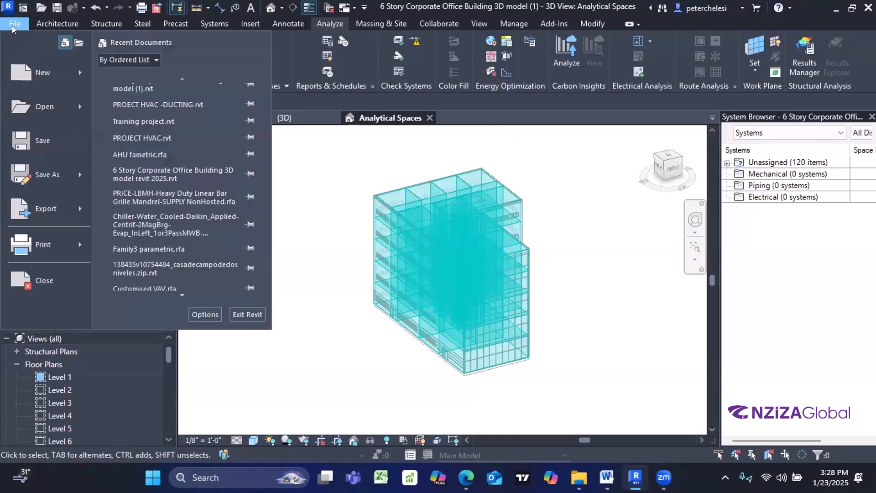
mouse_move(22, 73)
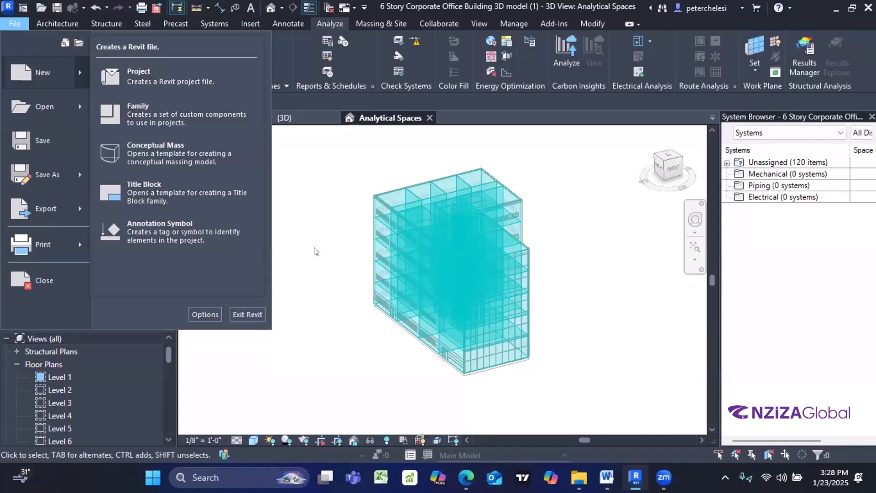
click(314, 251)
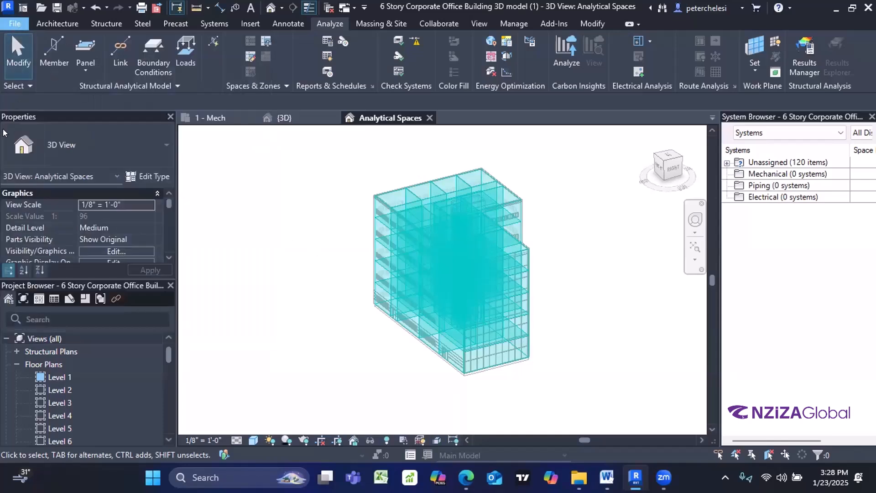
click(15, 23)
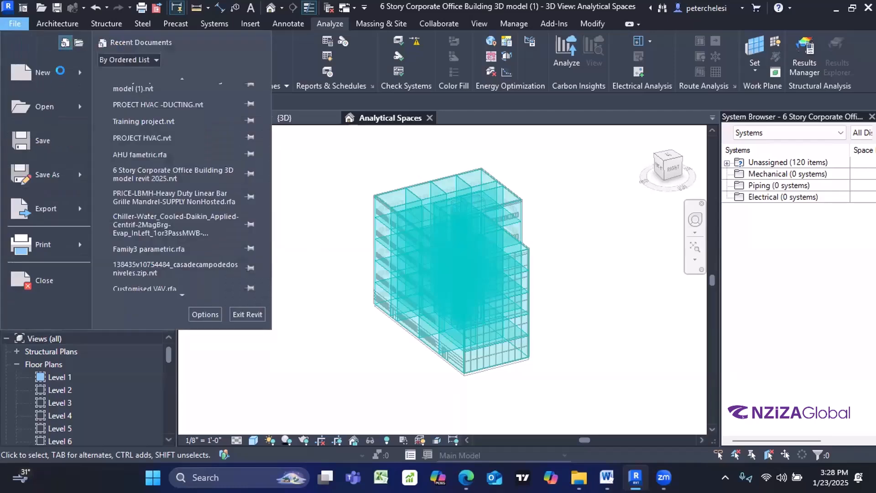
click(47, 105)
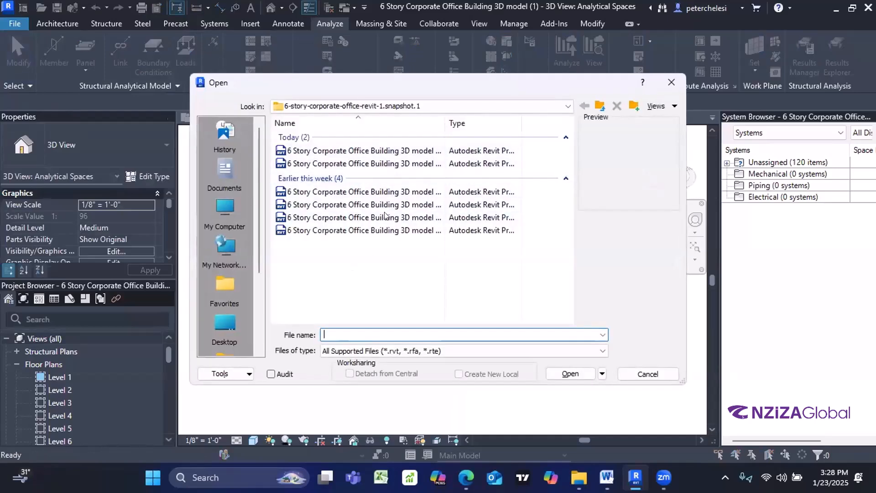
click(346, 150)
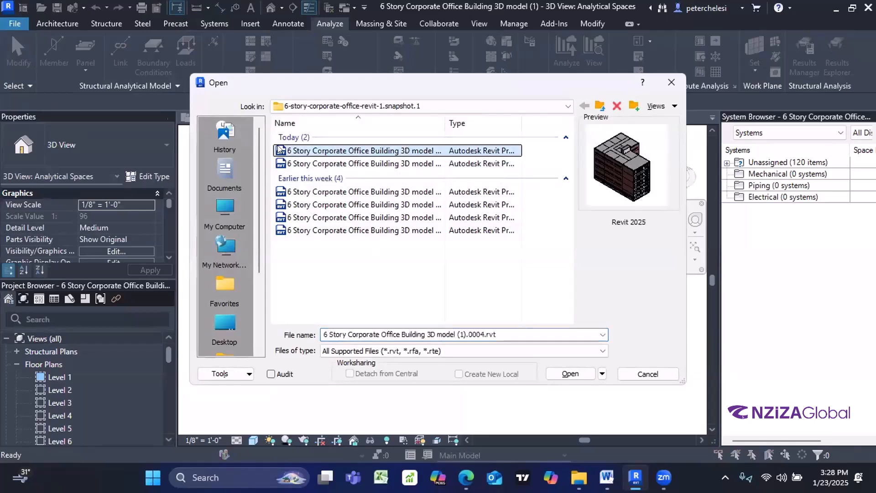
click(638, 374)
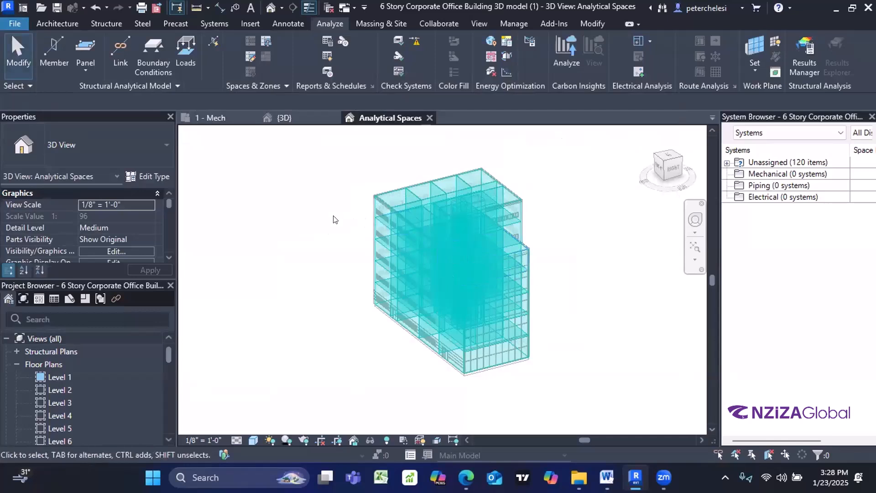
Step: Switch to the {3D} view and frame the whole office building
click(290, 116)
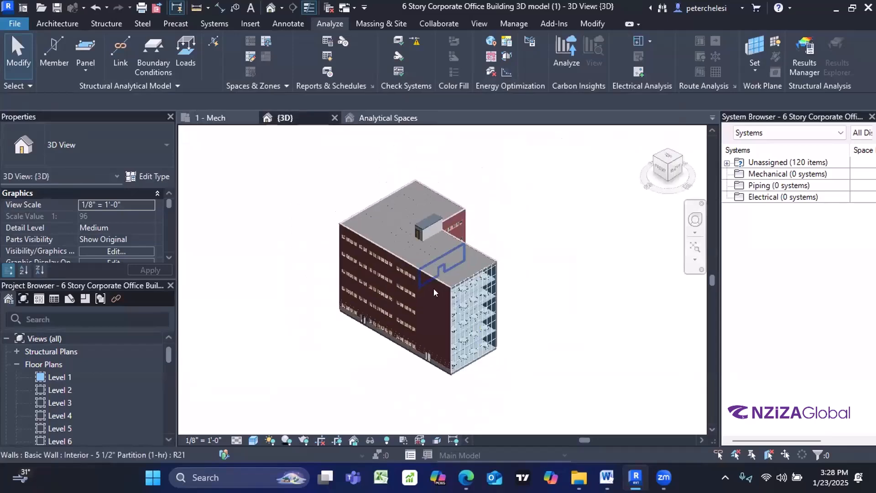
scroll(444, 288, up, 2)
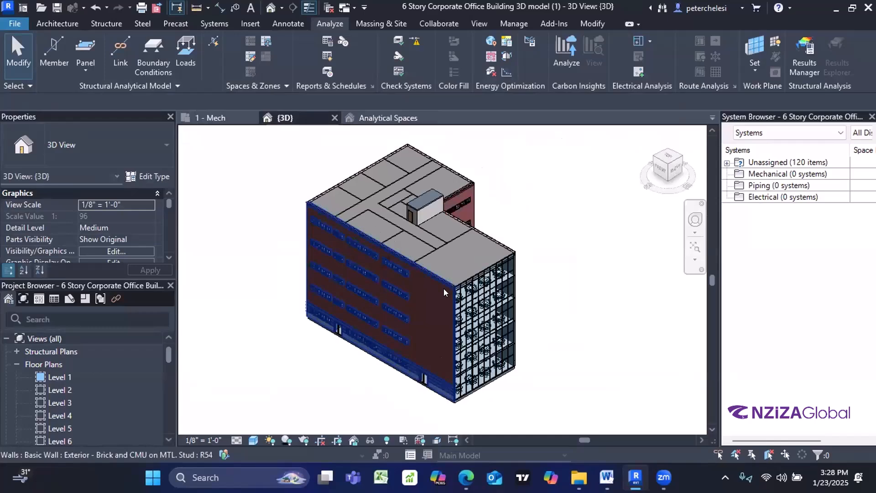
scroll(444, 289, down, 1)
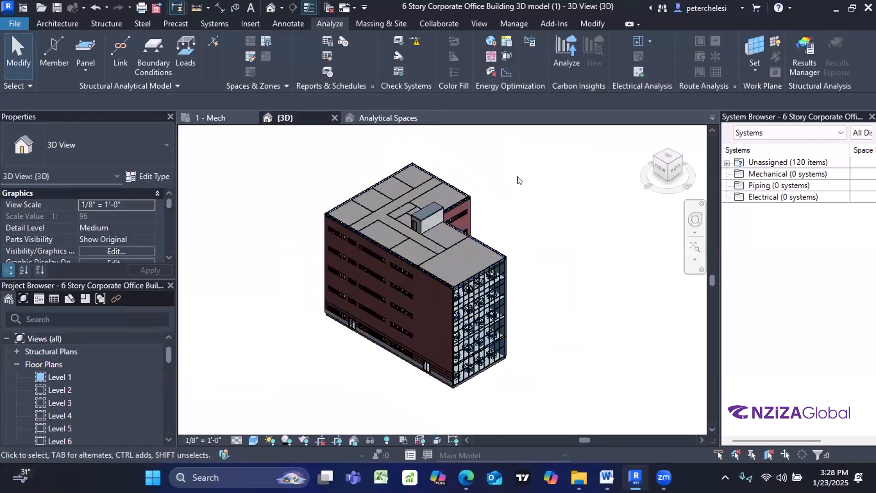
Step: Open the project's Location and Site settings and define the location by Internet Mapping Service
click(492, 42)
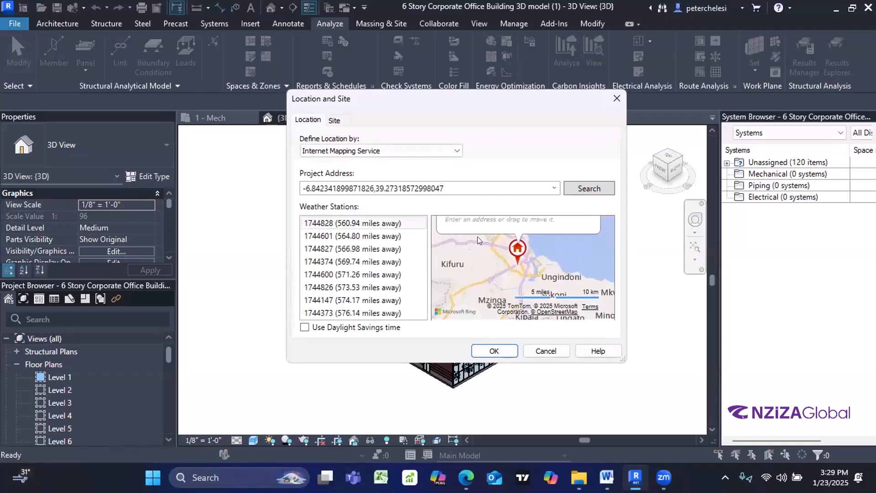
scroll(499, 252, down, 1)
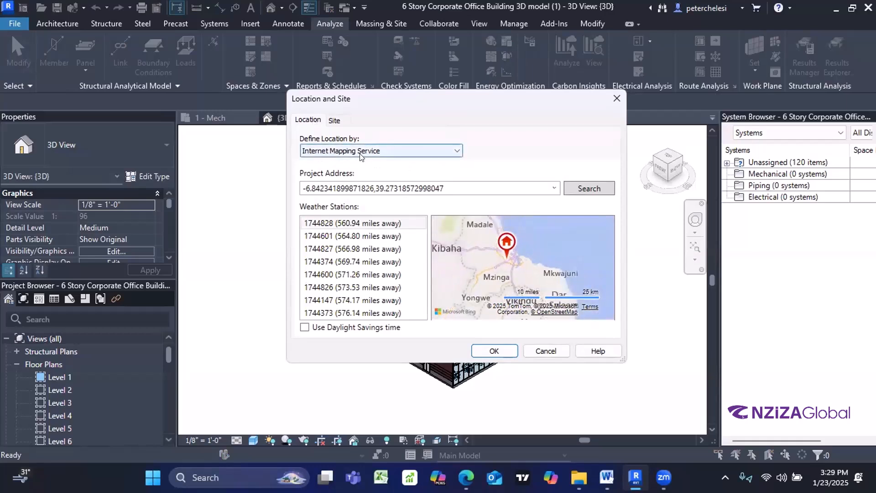
click(455, 153)
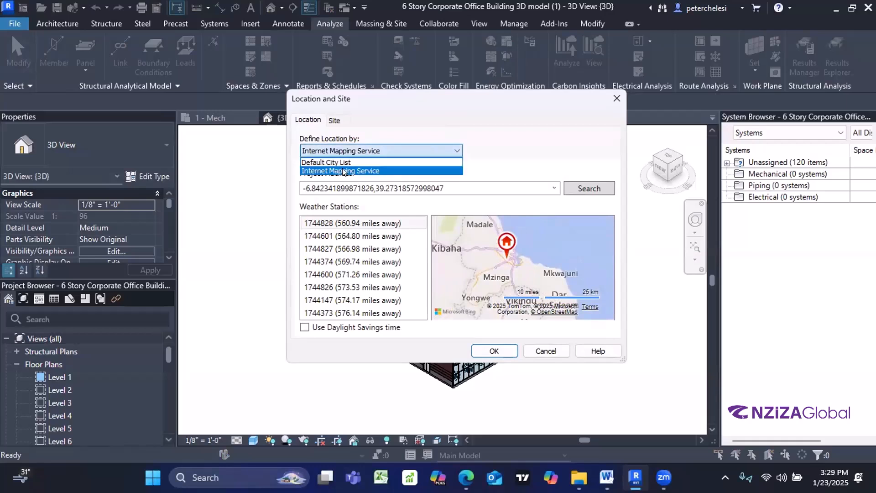
click(344, 171)
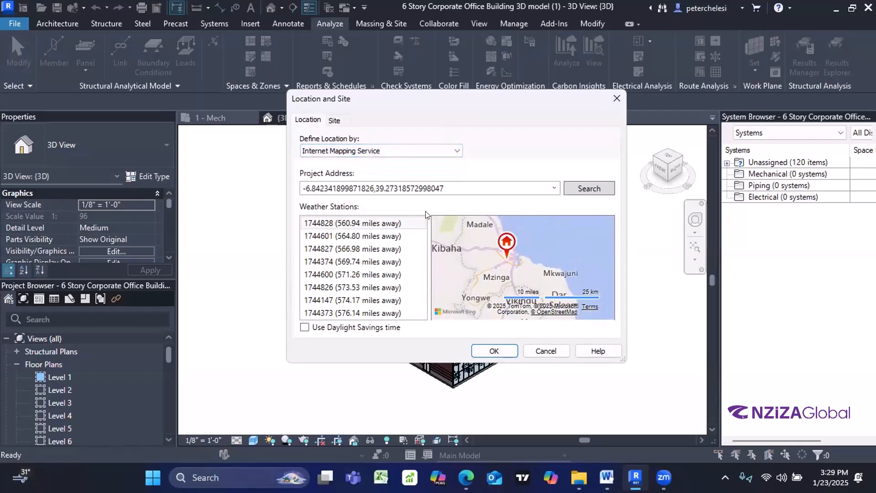
Step: Move the project's location pin on the map inland in Tanzania, to about -5.72, 37.92
scroll(504, 266, down, 1)
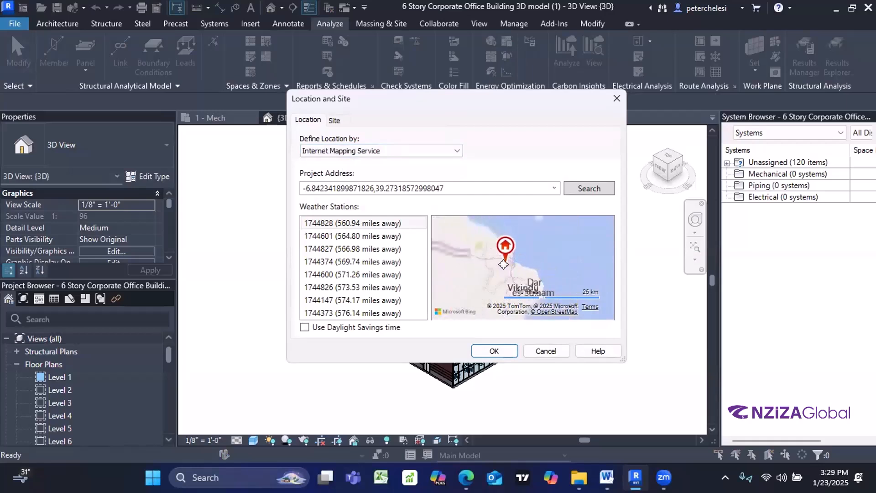
scroll(505, 267, down, 1)
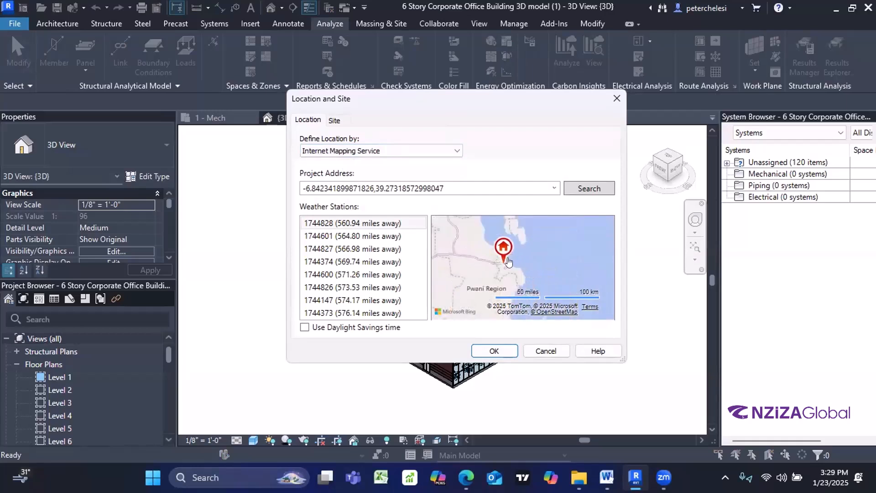
scroll(516, 256, up, 2)
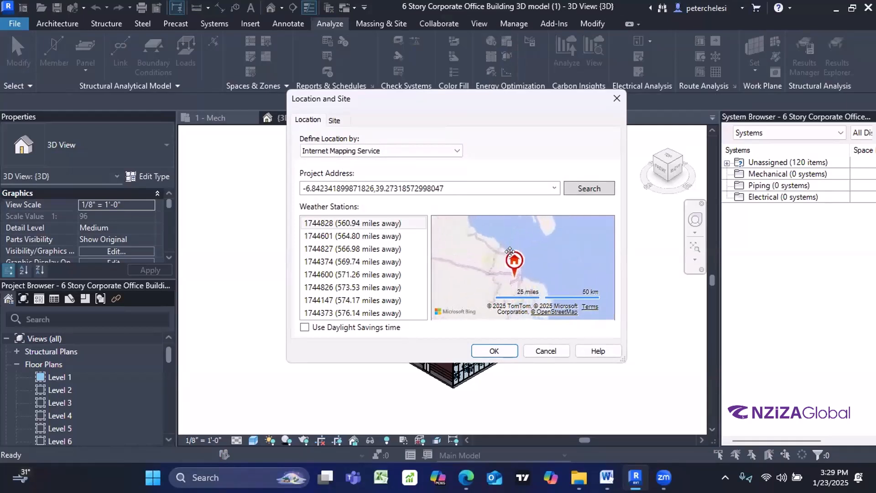
scroll(511, 251, down, 4)
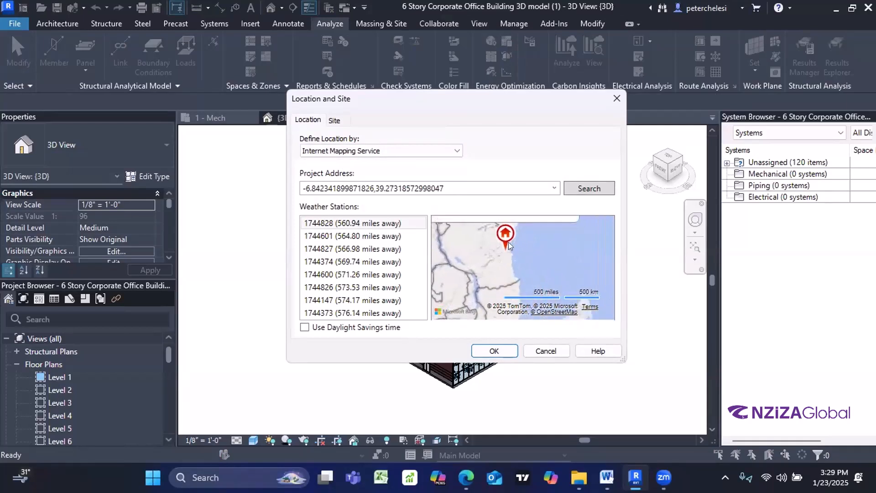
scroll(502, 241, up, 2)
scroll(500, 259, down, 2)
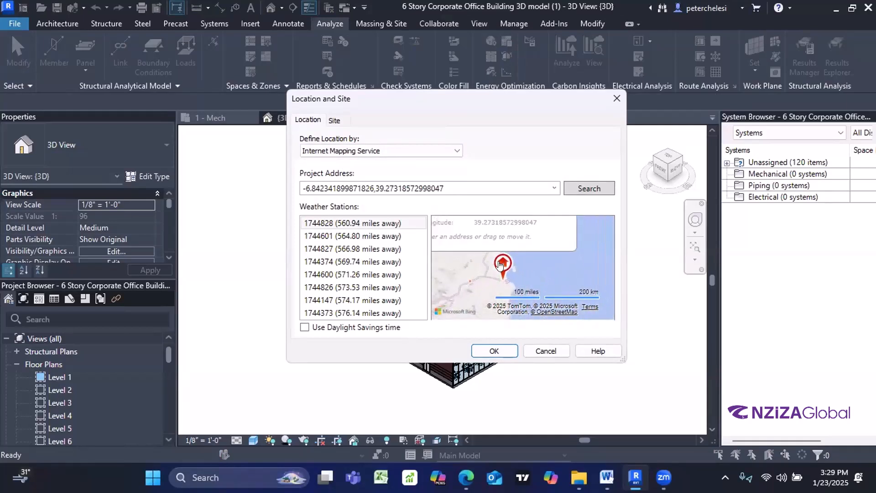
scroll(509, 267, down, 1)
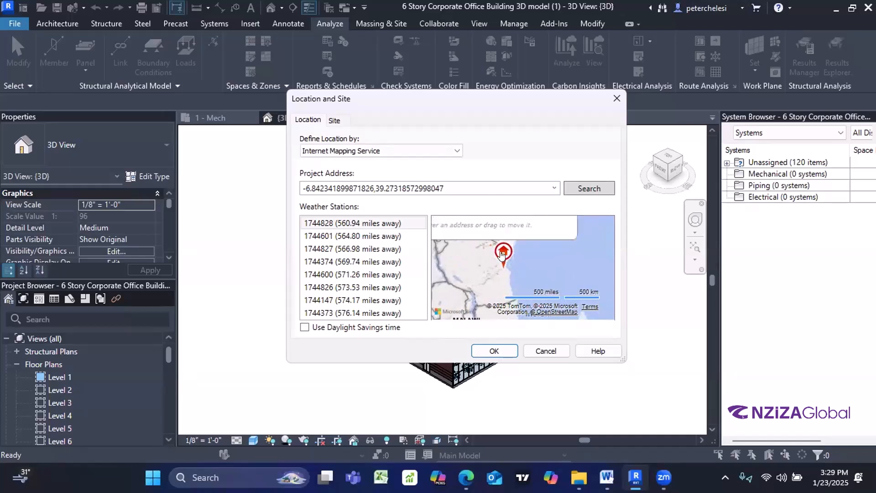
mouse_move(498, 252)
mouse_down()
mouse_move(489, 257)
mouse_move(500, 262)
mouse_up()
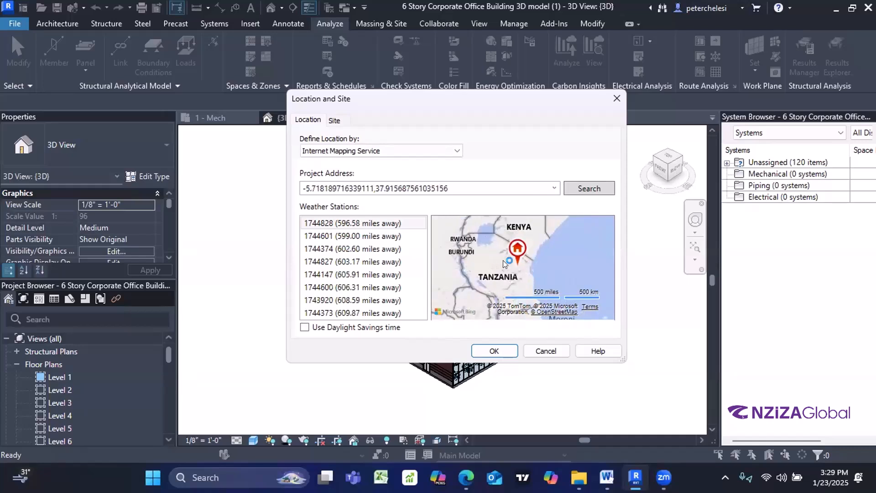
Step: Move the project location pin on the map to about -7.018, 38.785, southeast of Dodoma and inland from Tanzania's coast
scroll(511, 261, up, 2)
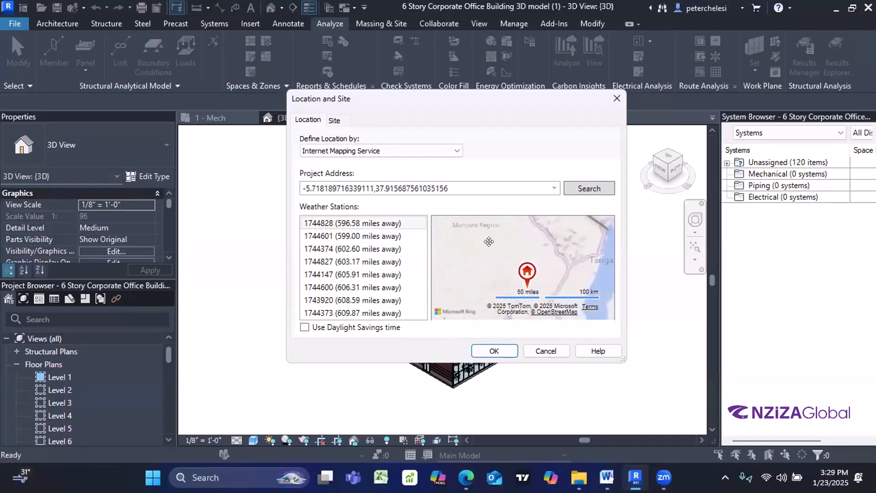
scroll(494, 235, down, 1)
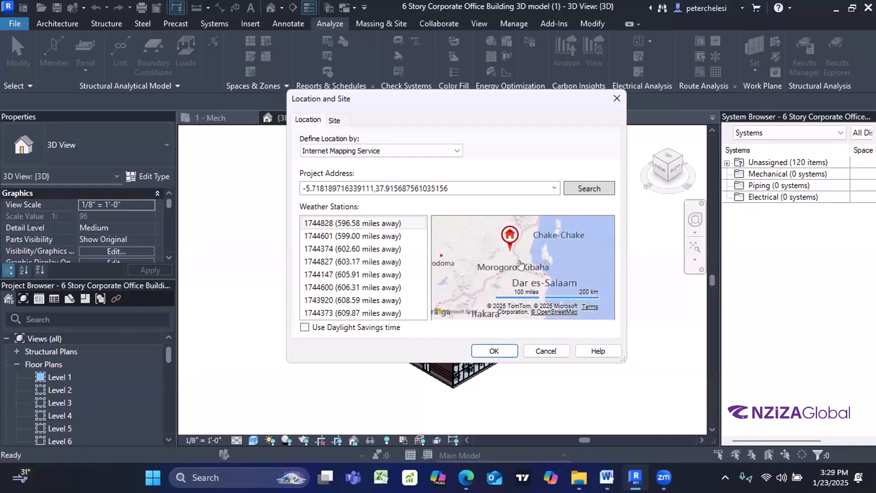
drag(502, 243, 502, 237)
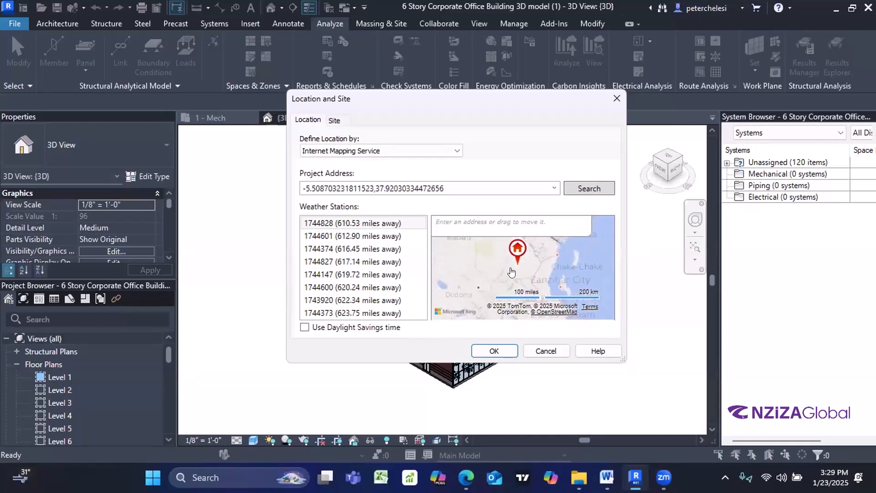
scroll(495, 272, up, 2)
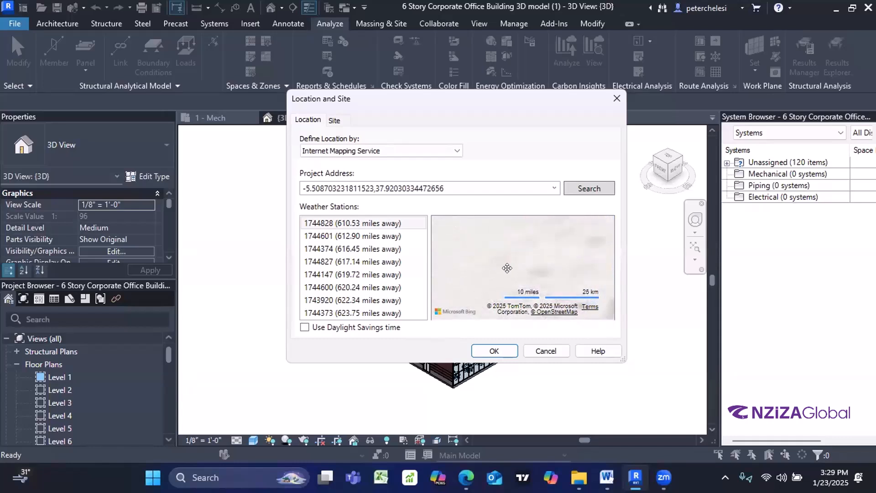
scroll(507, 268, down, 3)
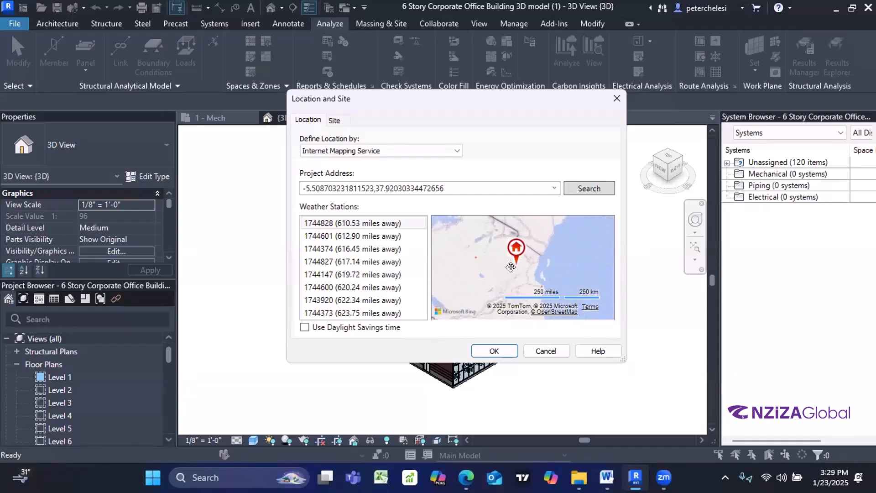
drag(492, 254, 511, 273)
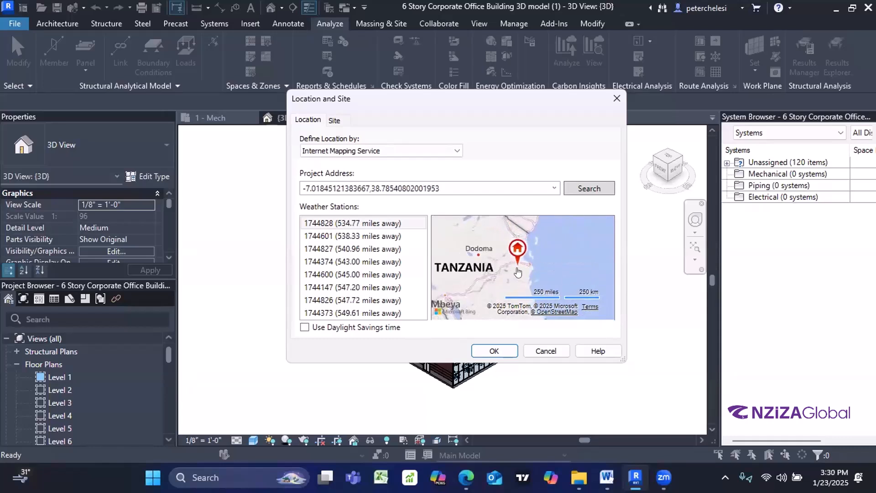
Step: Move the project location pin east into Dar es Salaam, at about -6.856, 39.254
scroll(519, 270, up, 1)
scroll(524, 261, up, 2)
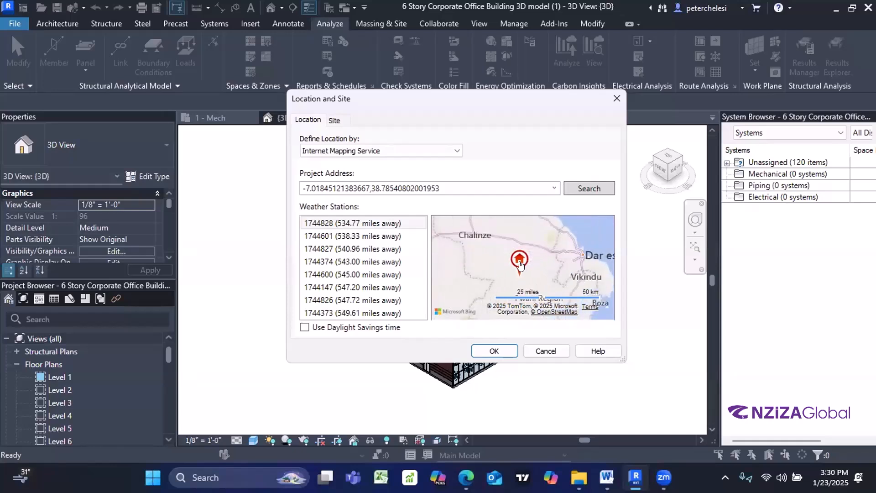
drag(549, 258, 550, 261)
scroll(523, 269, up, 1)
scroll(520, 265, up, 1)
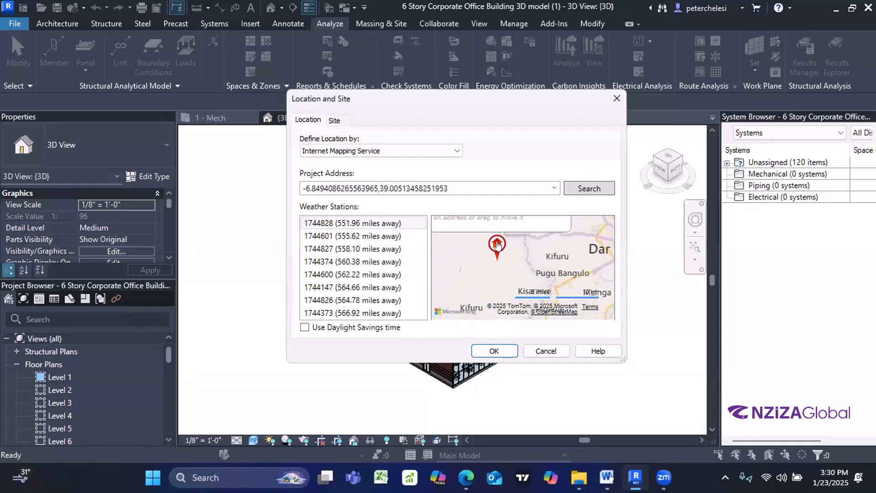
drag(497, 245, 552, 274)
scroll(502, 259, up, 3)
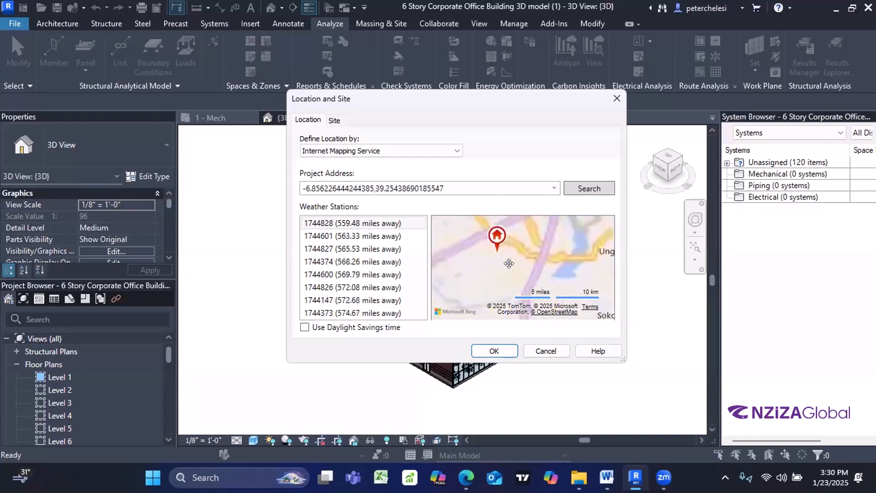
Step: Check the pin's surroundings between Sandali and Temeke on the map and accept the project location
scroll(512, 260, up, 2)
drag(497, 256, 520, 256)
scroll(520, 256, up, 2)
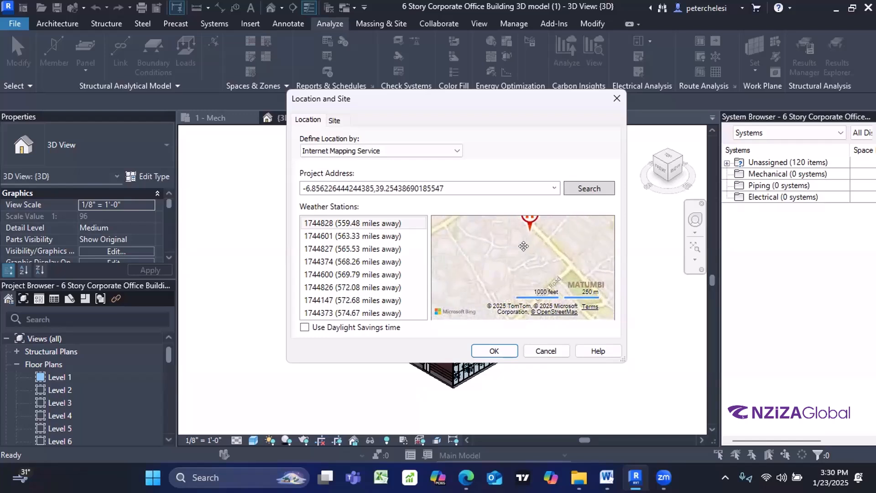
scroll(527, 251, up, 1)
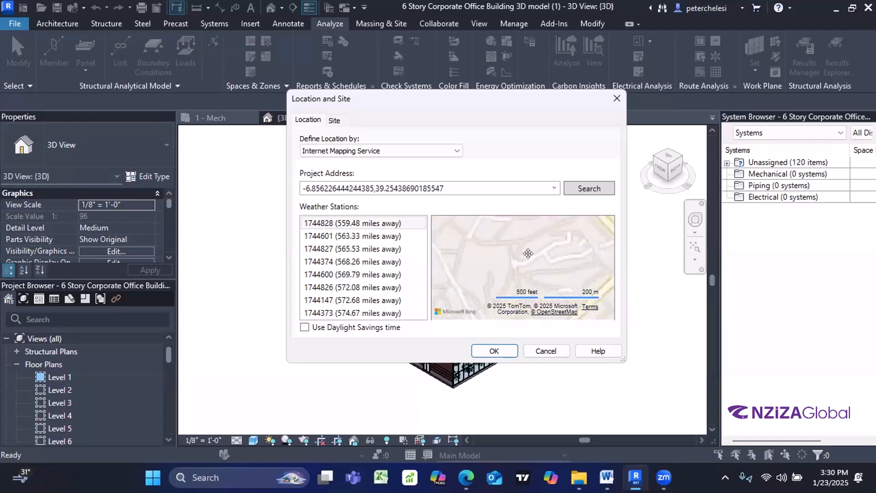
scroll(528, 253, down, 3)
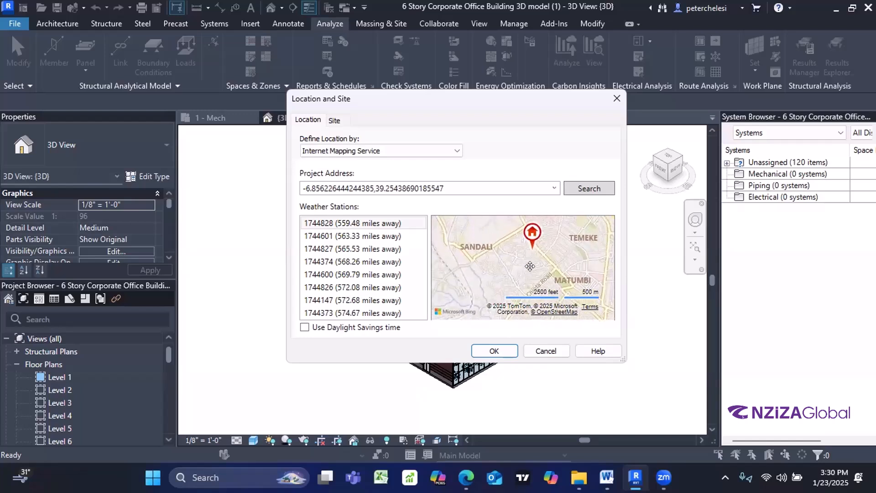
drag(530, 266, 526, 284)
scroll(531, 261, up, 1)
scroll(532, 259, down, 1)
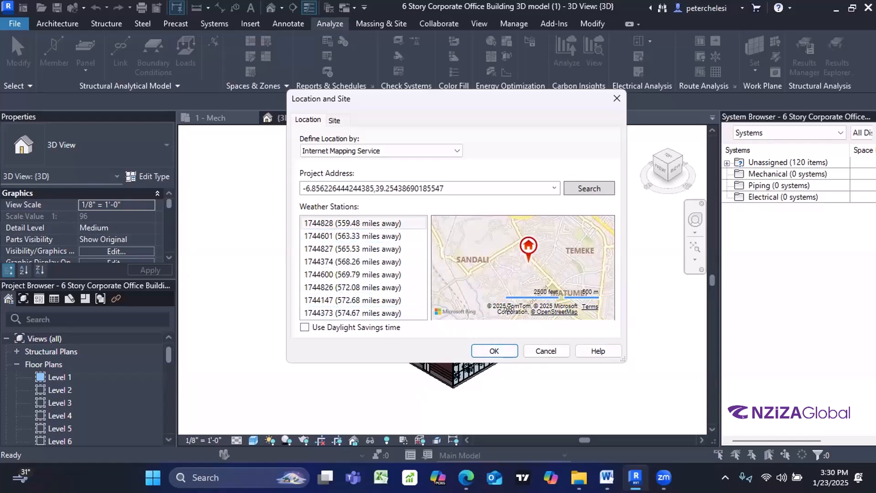
click(494, 352)
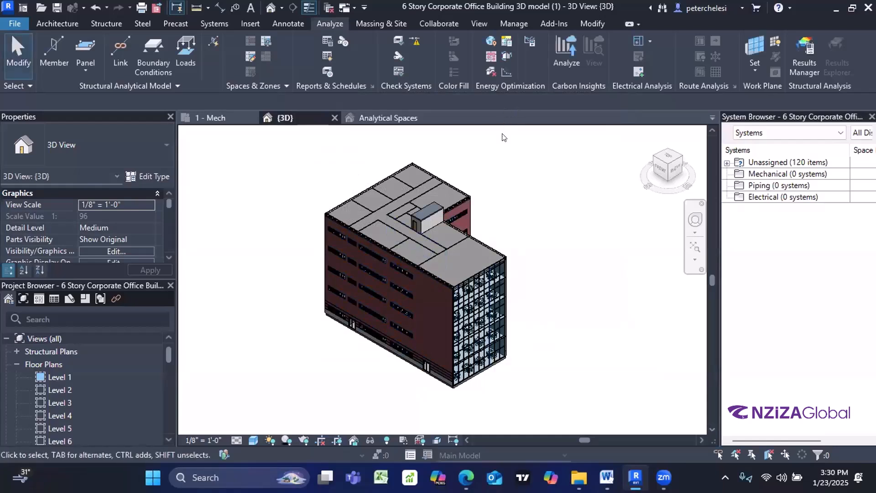
Step: Delete the existing energy model geometry and create a new energy analytical model of the building
click(490, 73)
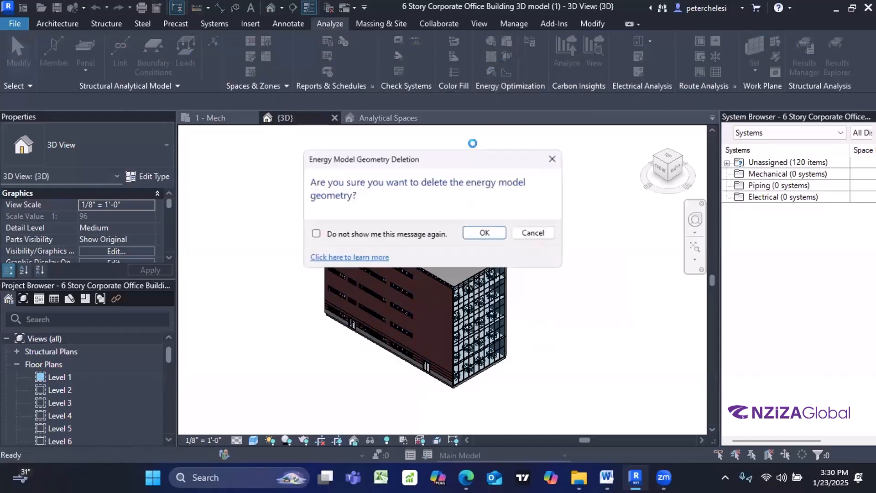
click(484, 231)
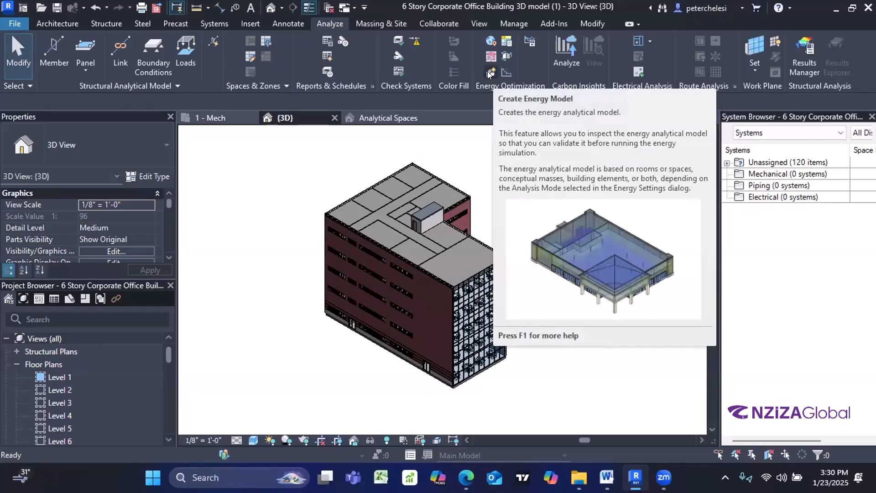
click(488, 72)
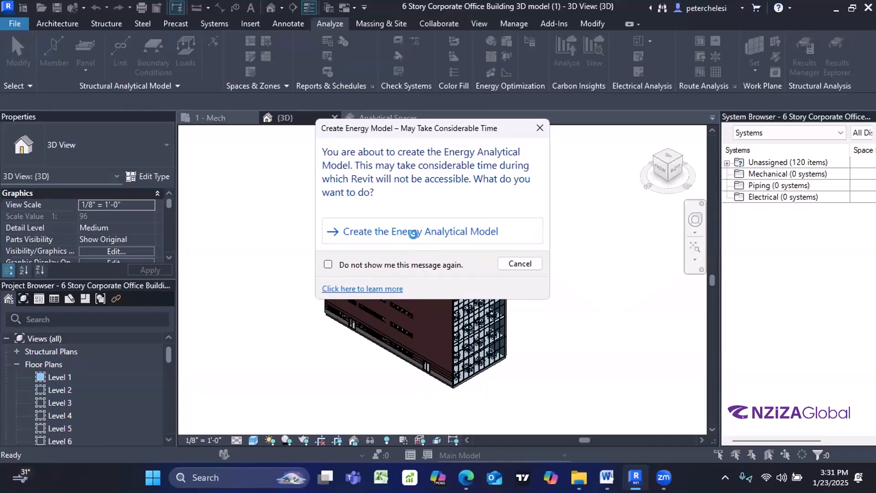
click(432, 230)
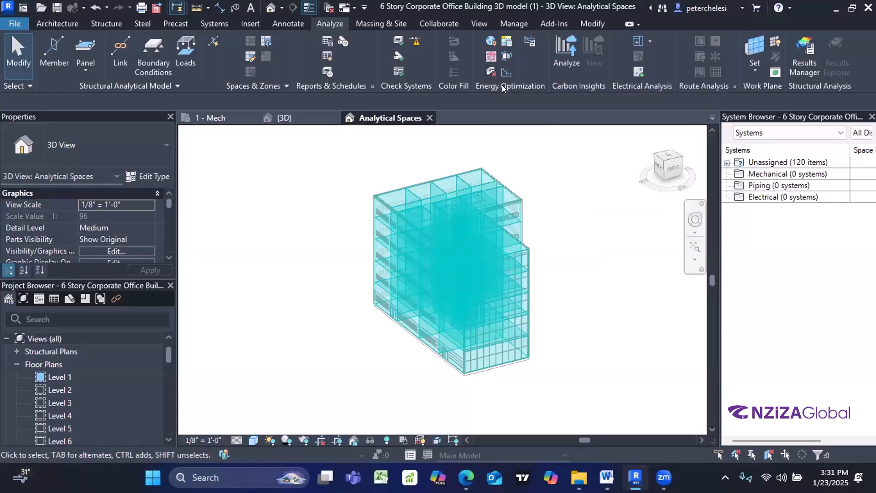
Step: Open the energy settings and set the energy analytical model's mode to Use Building Elements
click(528, 44)
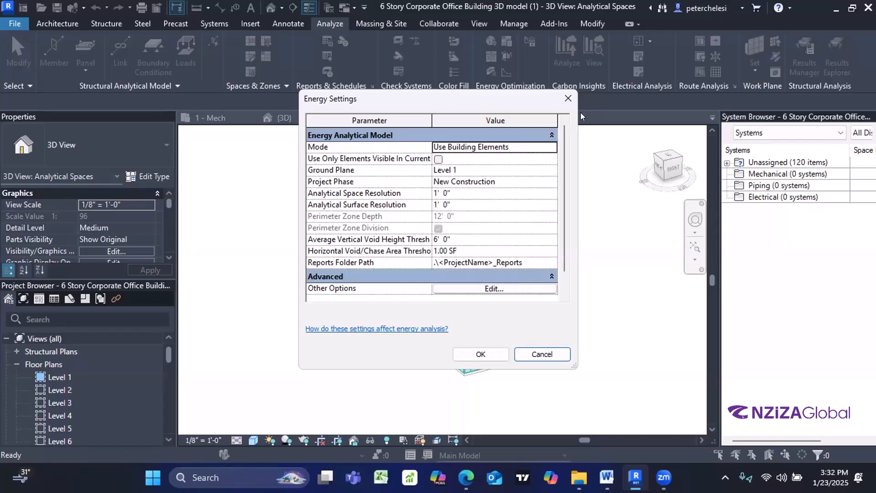
click(567, 99)
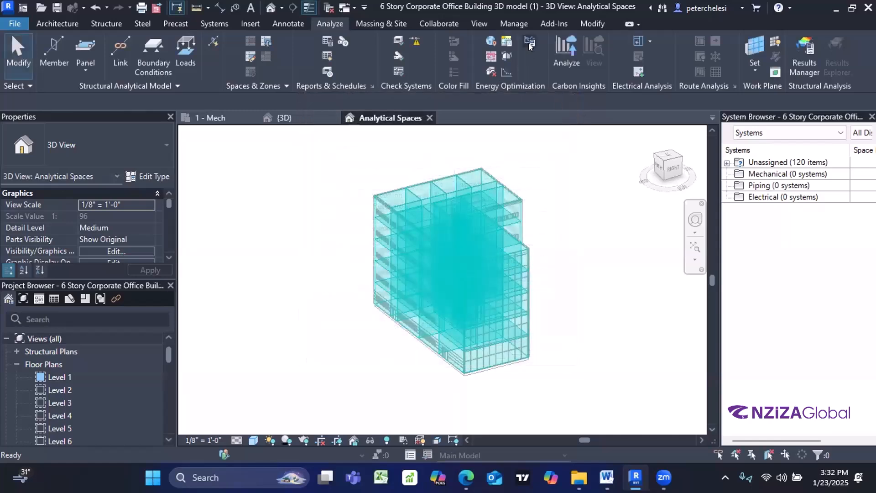
click(528, 42)
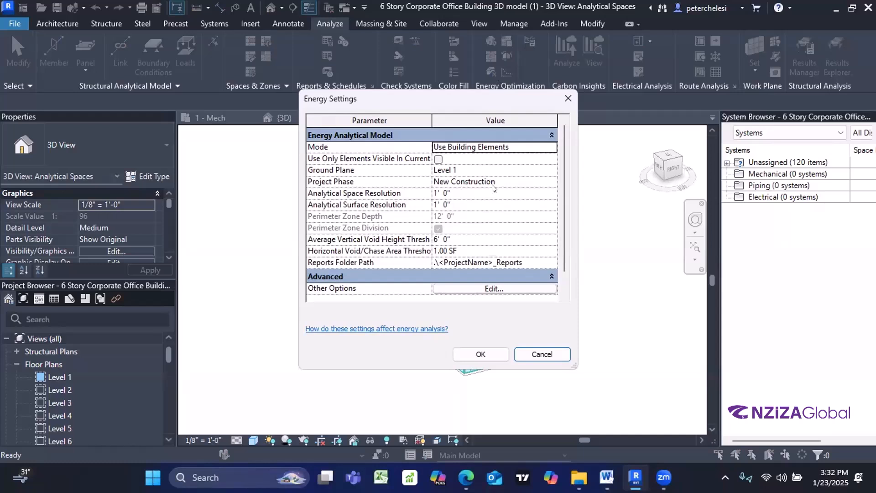
click(520, 150)
click(551, 147)
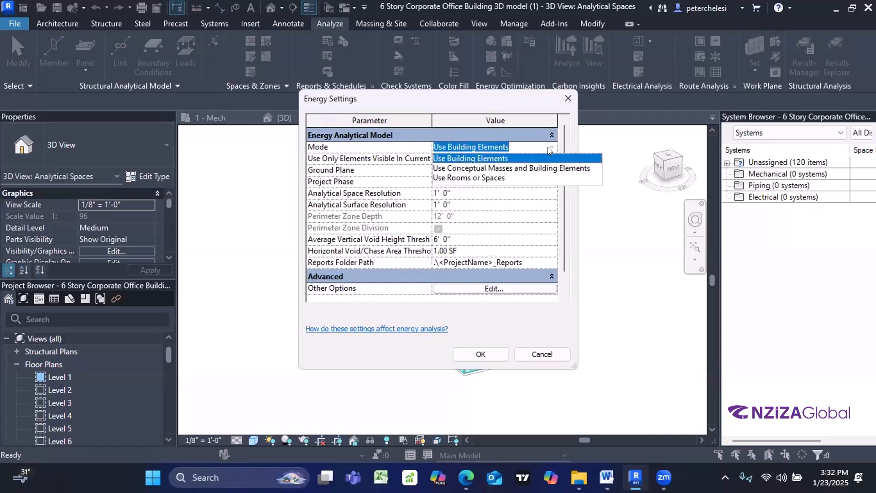
click(465, 158)
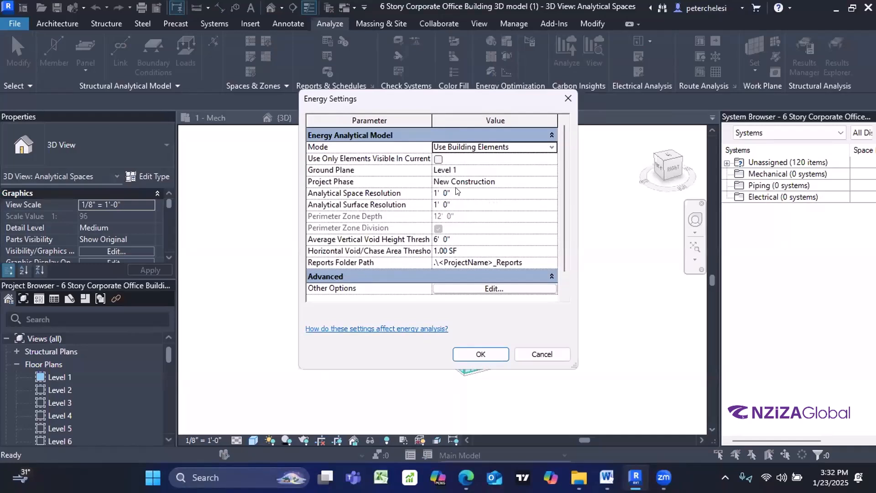
Step: Set the energy analytical model's ground plane to Level 1
click(550, 171)
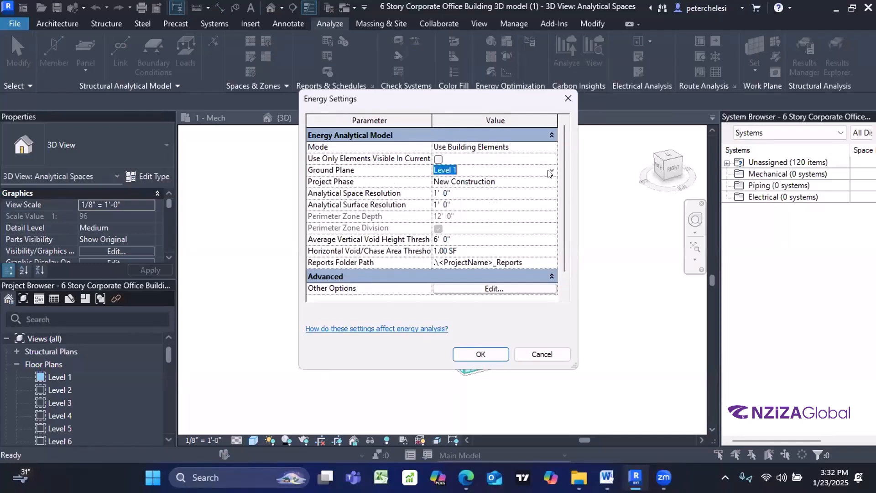
click(550, 171)
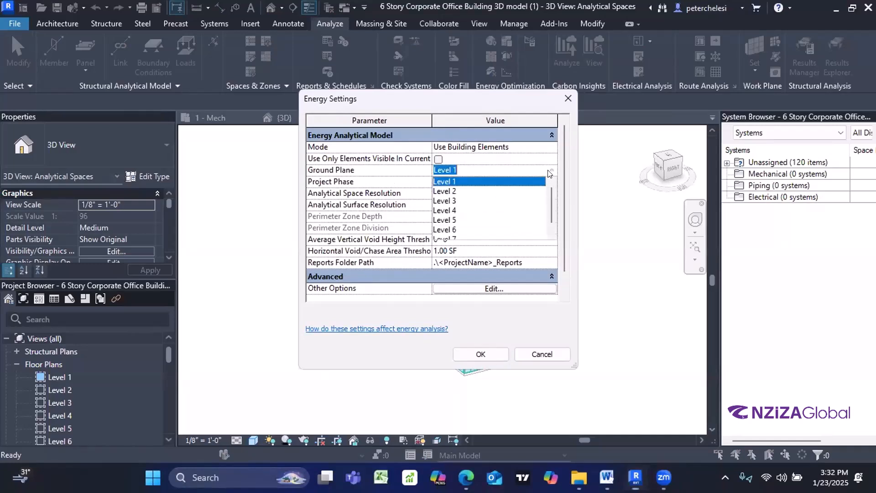
click(446, 180)
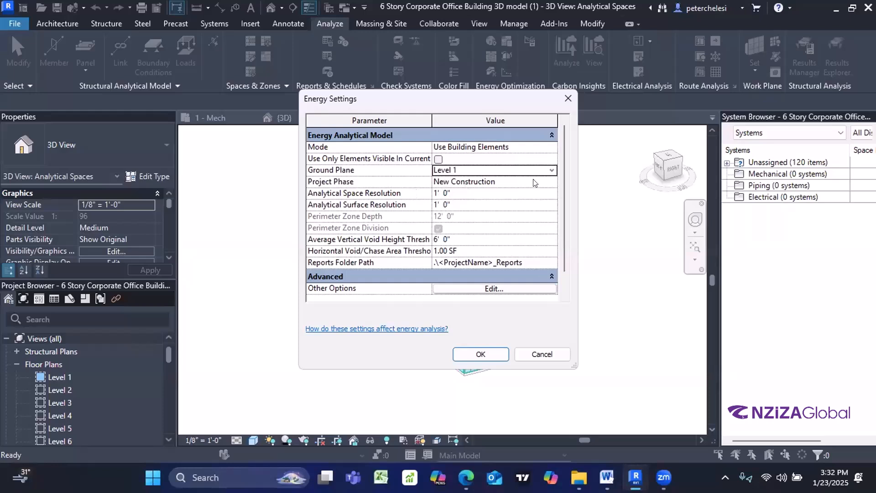
Step: Review the project phase options, keeping New Construction, and look through the remaining energy settings
click(552, 183)
click(552, 182)
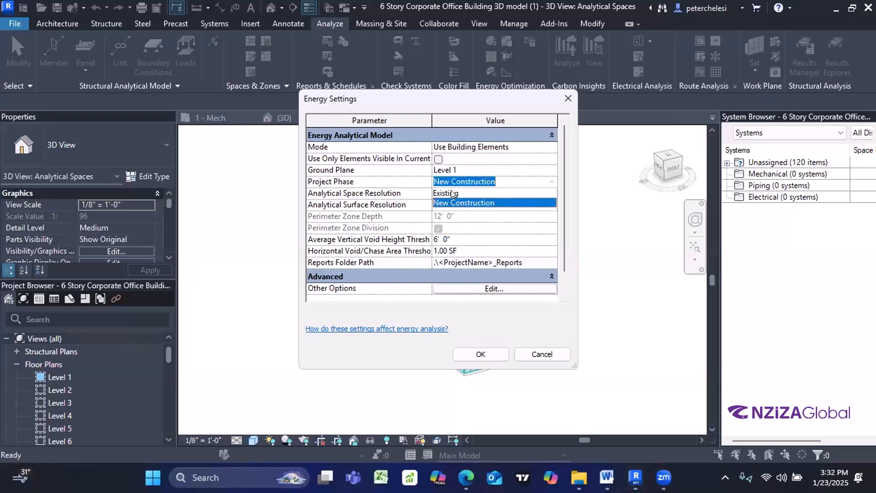
click(397, 181)
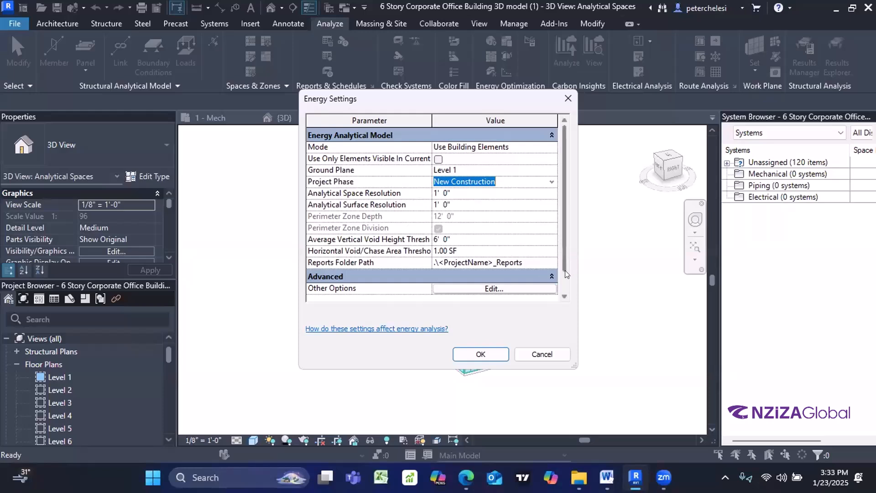
scroll(565, 270, down, 1)
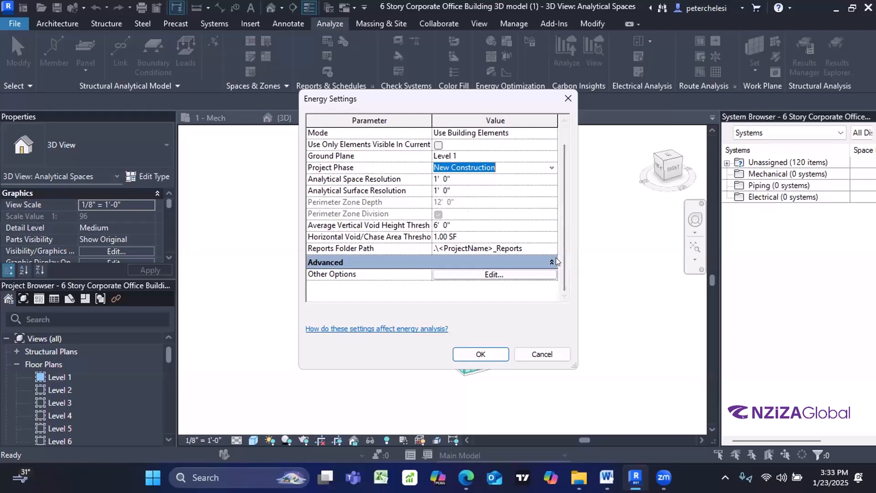
scroll(375, 185, up, 1)
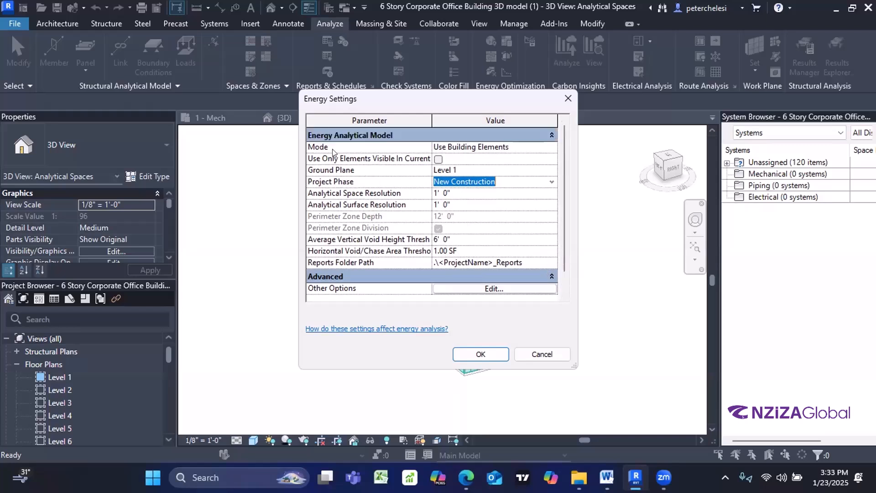
Step: Reselect Use Building Elements as the analysis mode and Level 1 as the ground plane
click(321, 147)
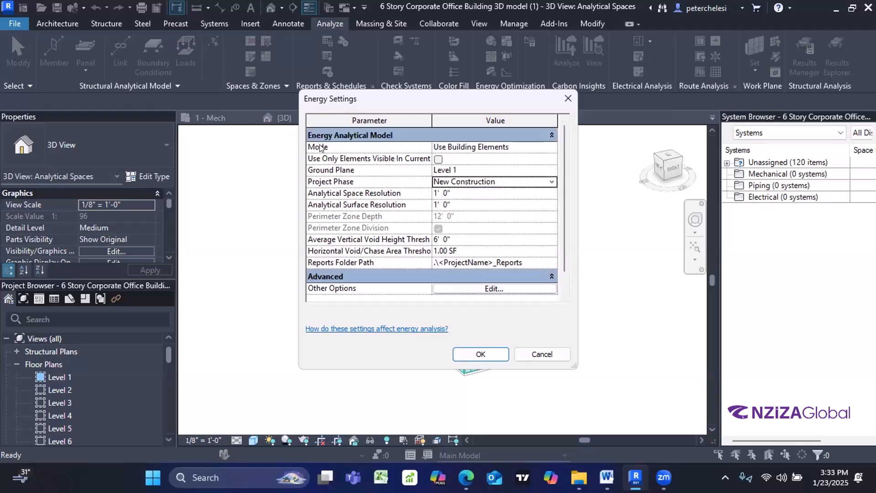
click(551, 147)
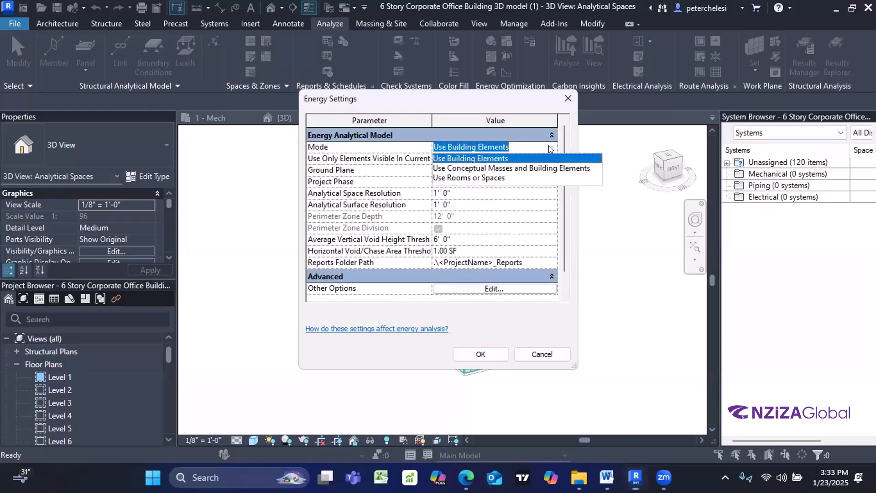
click(444, 159)
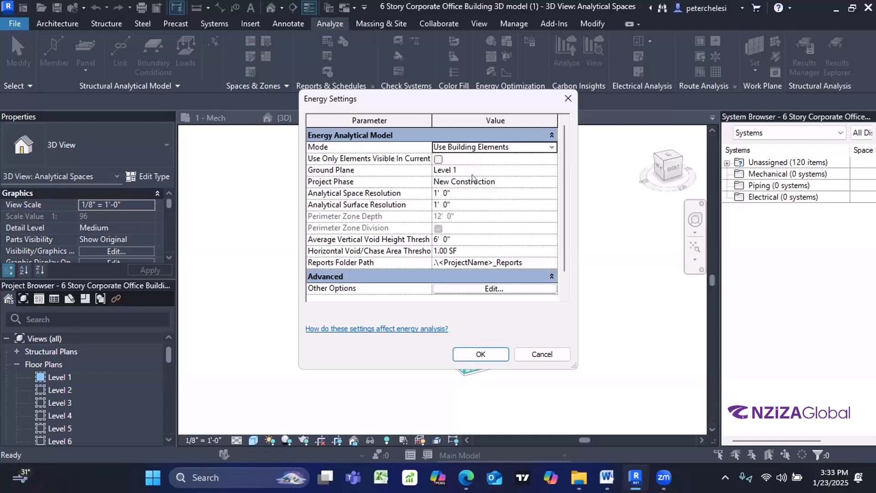
click(501, 170)
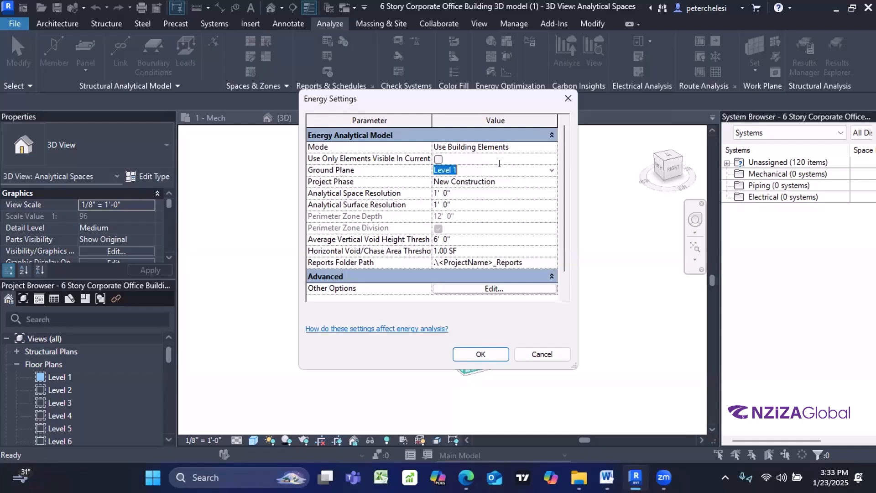
click(552, 170)
click(466, 183)
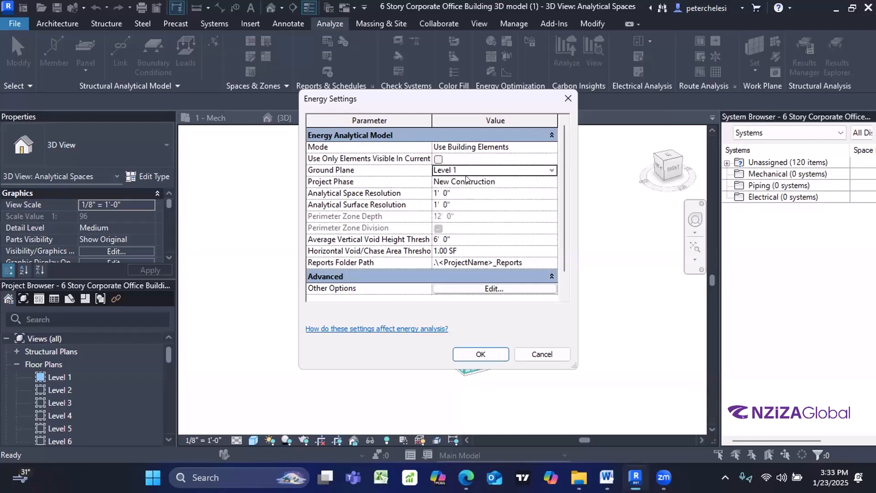
Step: Enable the option to use only elements visible in the current view for the energy analytical model
click(438, 159)
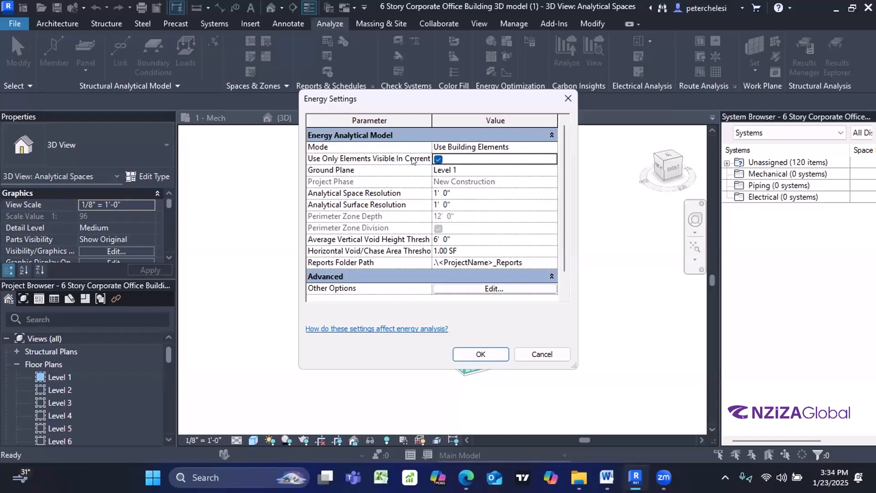
click(438, 159)
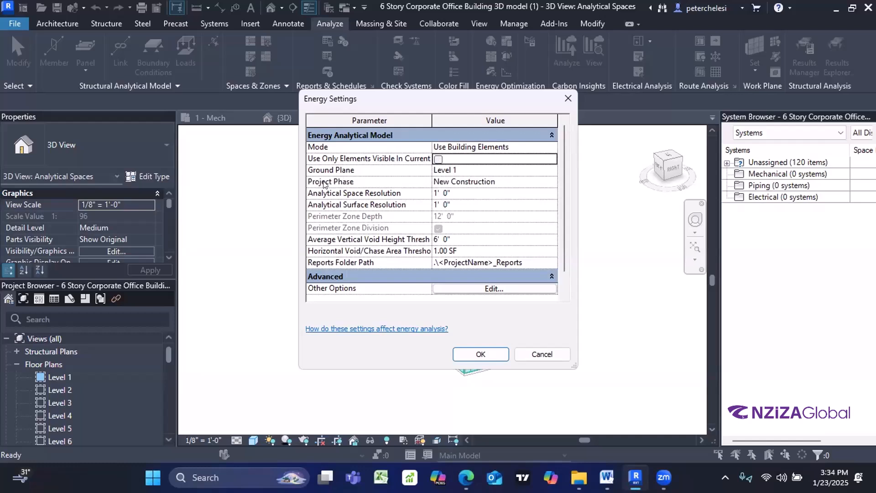
click(438, 159)
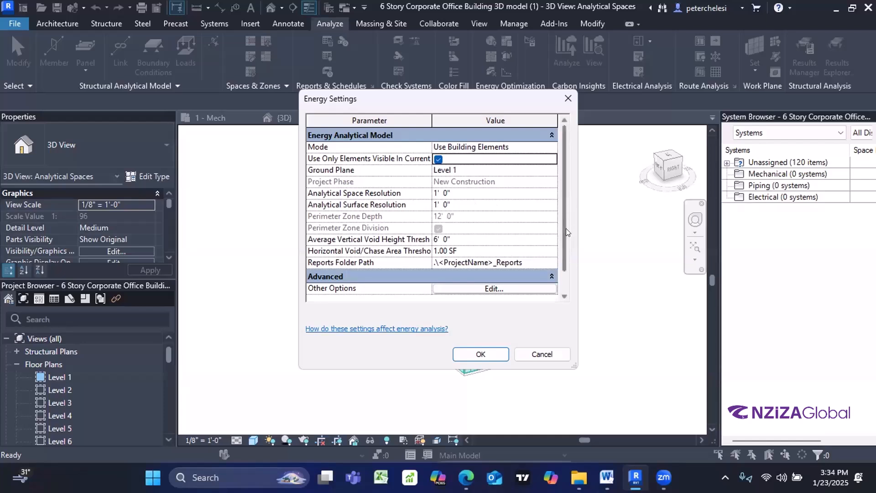
Step: Open the advanced energy settings and review the export complexity options, keeping Simple with Shading Surfaces
scroll(567, 233, down, 1)
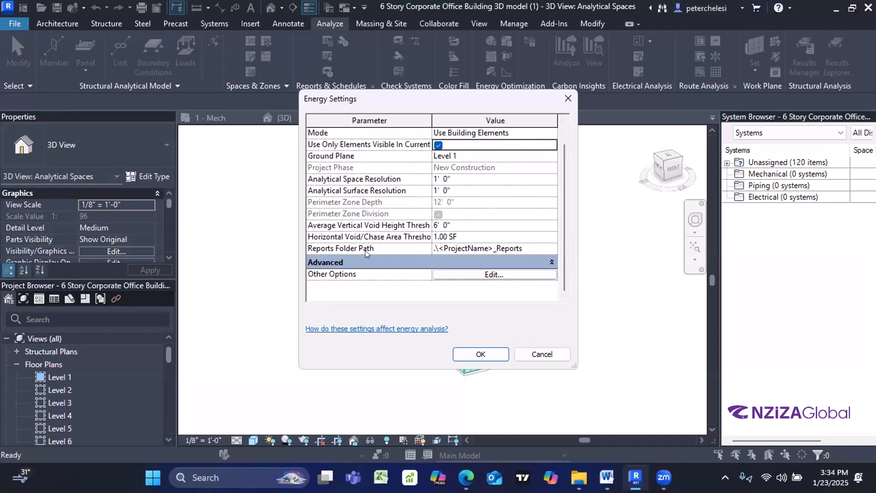
click(508, 276)
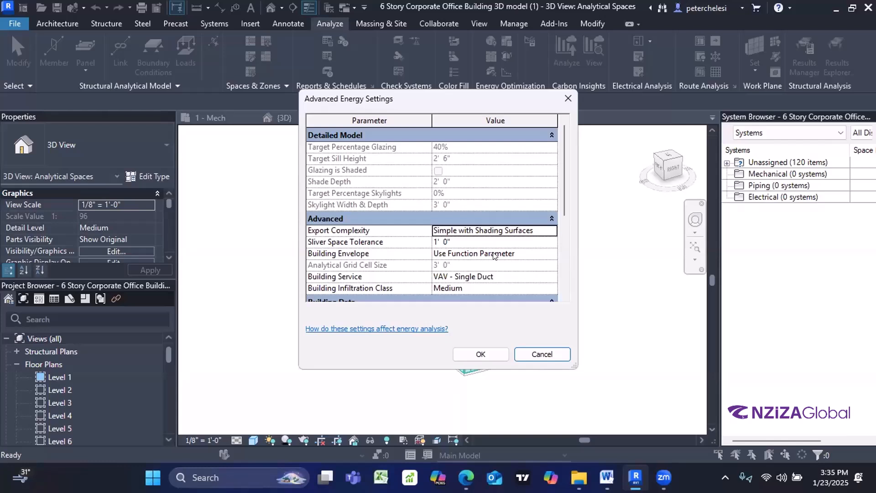
scroll(493, 255, down, 5)
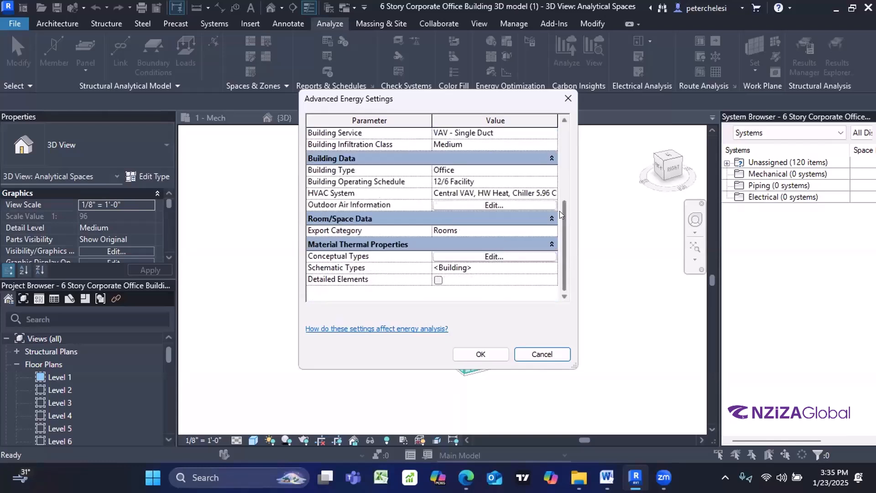
drag(560, 211, 565, 170)
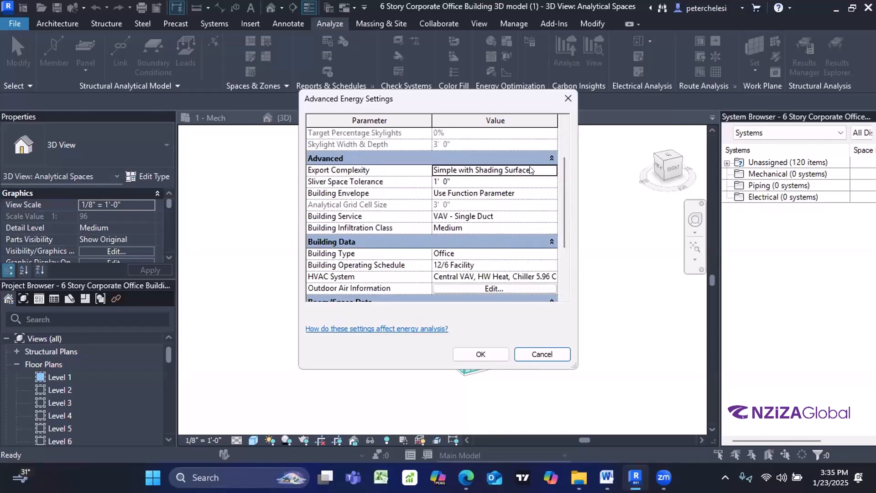
click(547, 170)
click(549, 172)
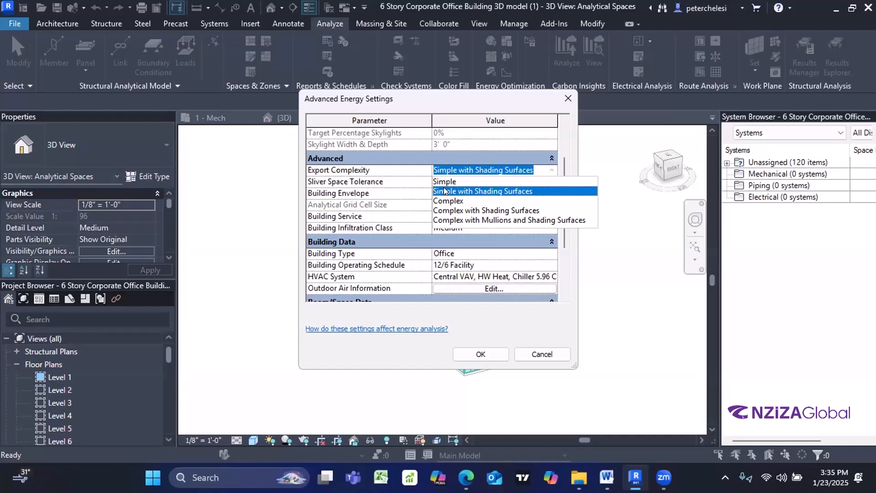
click(403, 240)
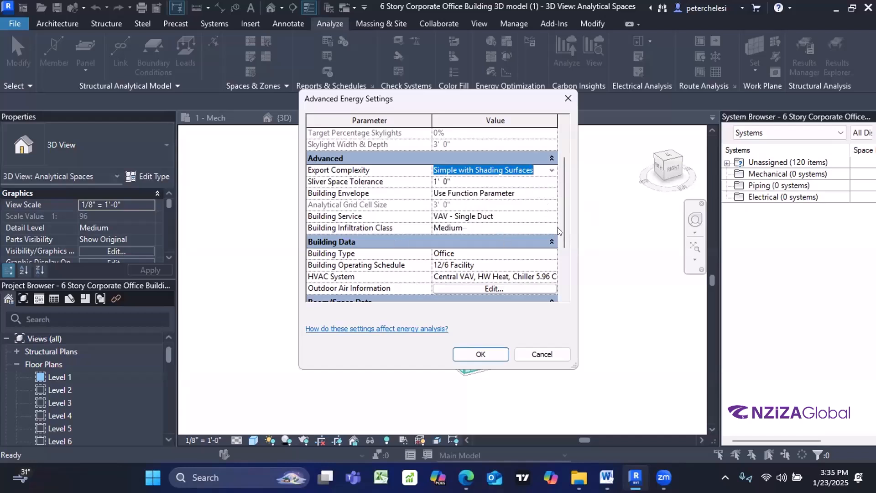
Step: Select Use Function Parameter as the building envelope determination method in the advanced energy settings
drag(564, 235, 565, 246)
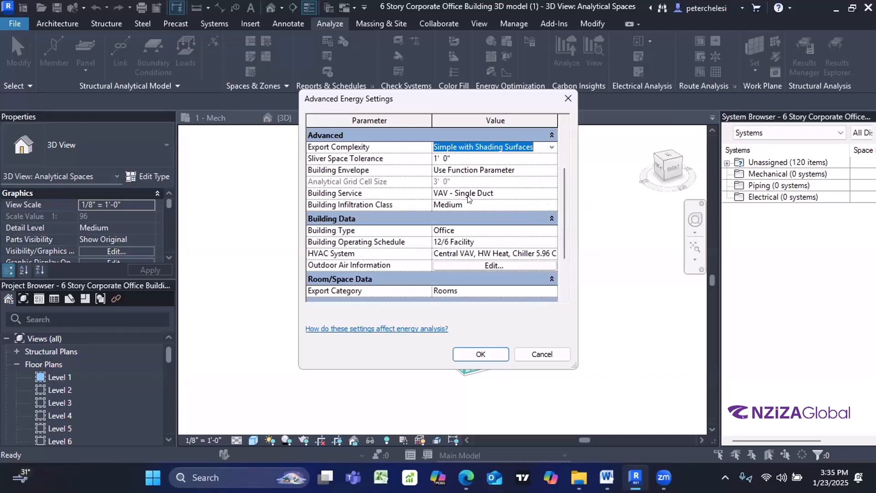
click(545, 194)
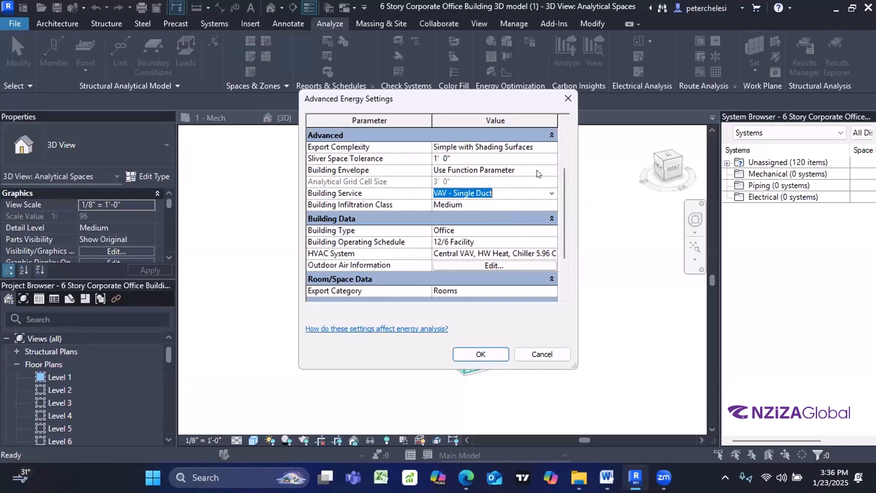
click(550, 172)
click(550, 171)
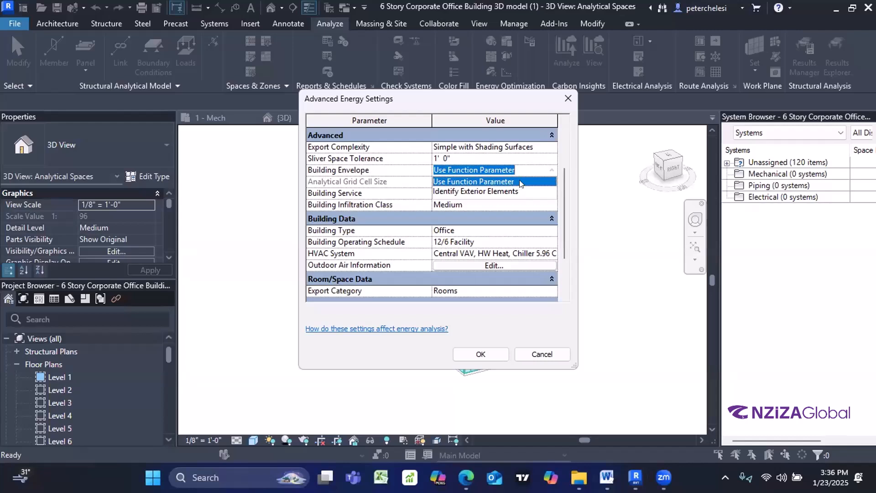
click(494, 181)
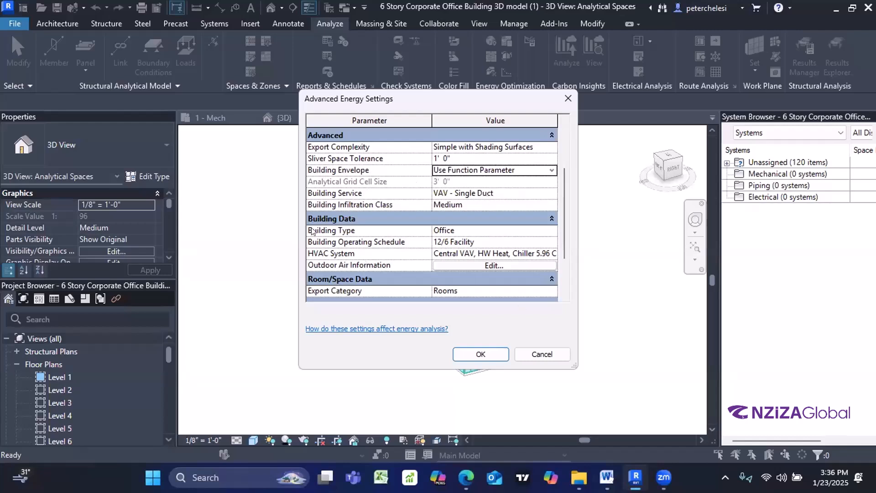
Step: Look through the available building service types and select VAV - Single Duct
click(438, 193)
click(551, 194)
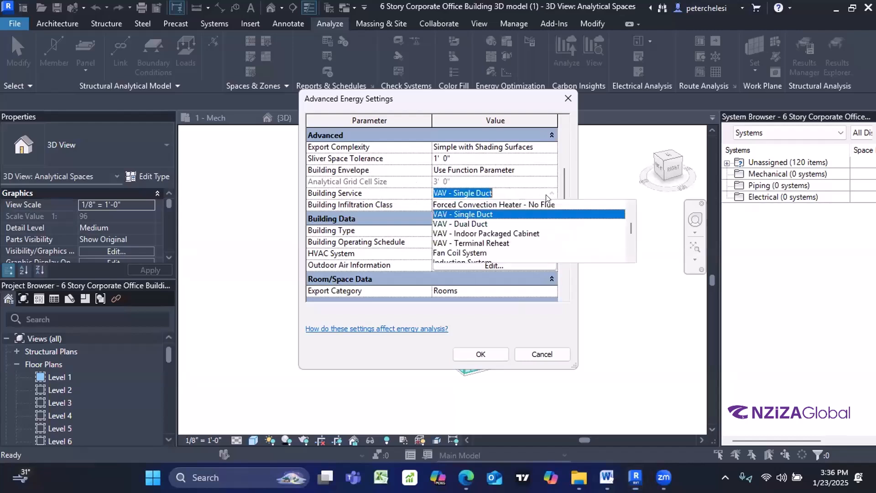
scroll(479, 215, up, 3)
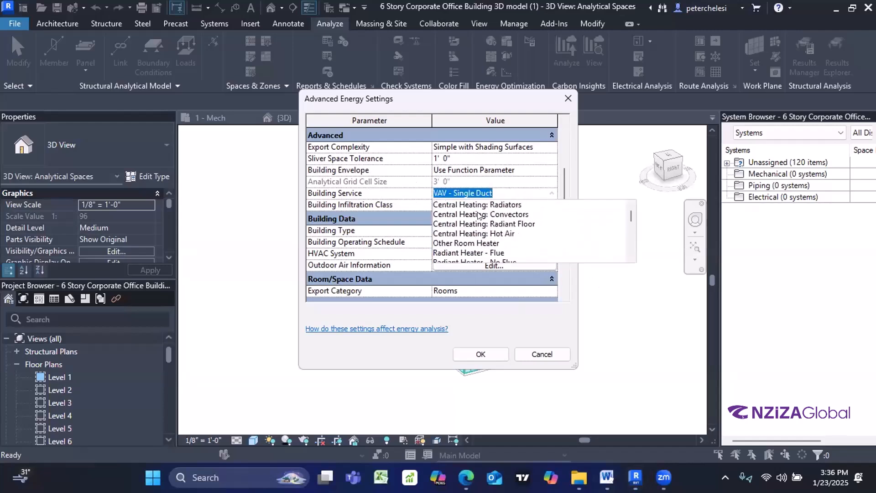
scroll(465, 210, down, 4)
scroll(465, 210, down, 3)
scroll(467, 228, up, 5)
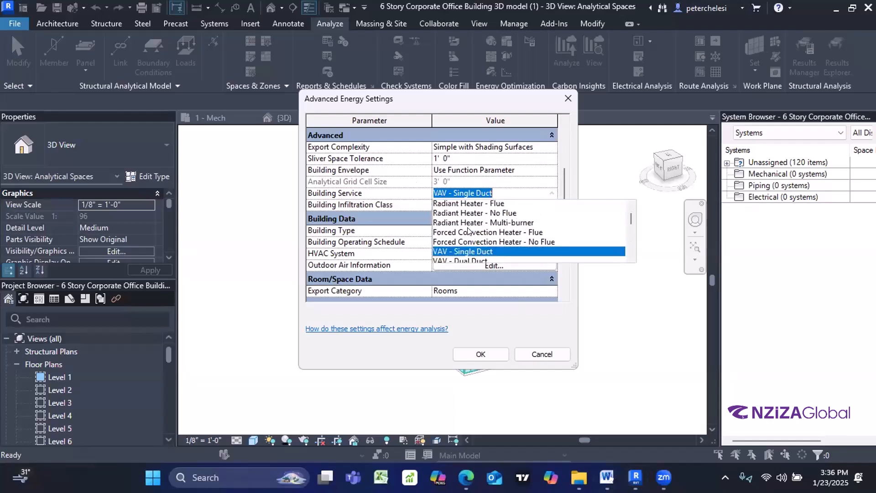
key(Up)
key(Up)
key(Up)
key(Up)
key(Up)
key(Up)
key(Up)
key(Up)
key(Up)
key(Up)
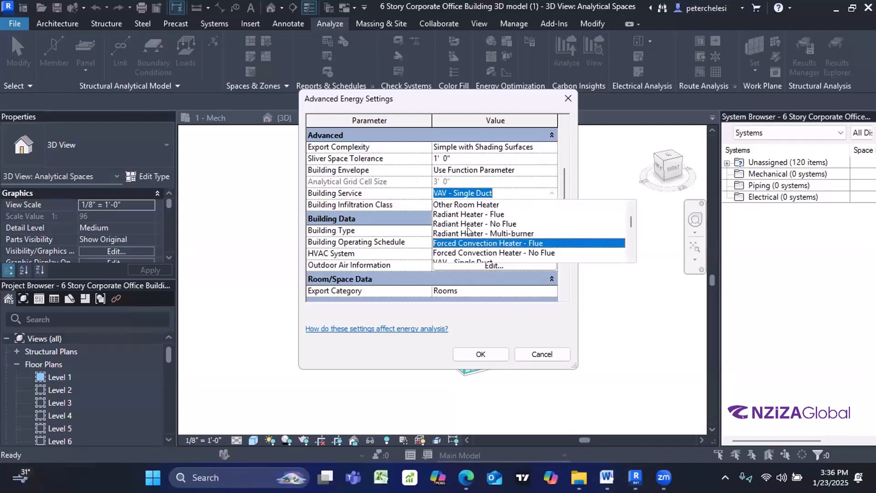
key(Down)
key(Down)
key(Down)
key(Down)
key(Down)
key(Down)
key(Down)
key(Down)
key(Down)
key(Down)
key(Down)
key(Down)
key(Down)
key(Down)
key(Down)
key(Down)
key(Down)
key(Down)
key(Down)
key(Down)
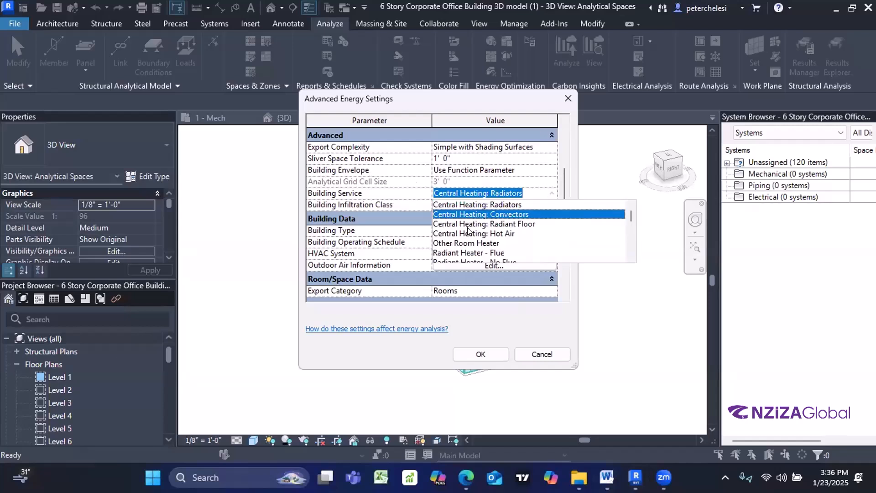
key(Up)
key(Up)
key(Up)
key(Up)
key(Up)
key(Up)
key(Up)
key(Up)
key(Up)
key(Up)
key(Up)
key(Up)
key(Up)
key(Up)
key(Up)
key(Up)
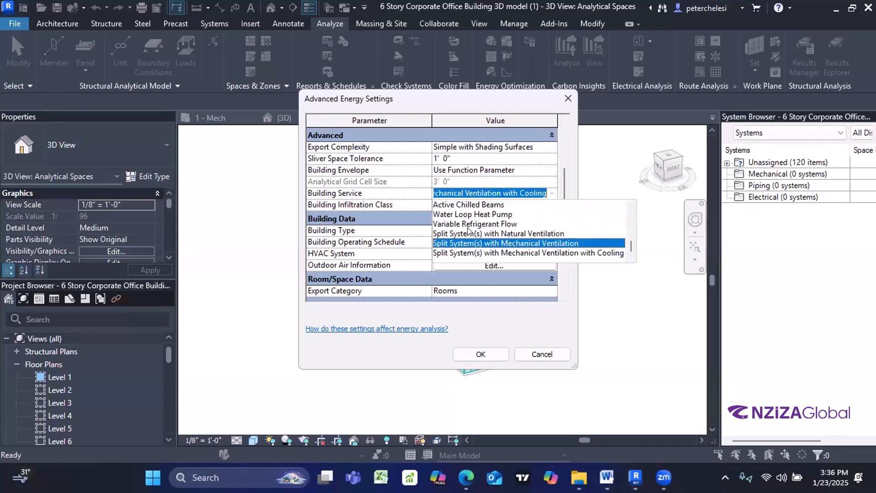
key(Up)
key(Up)
key(Up)
key(Up)
key(Up)
key(Up)
key(Up)
key(Up)
key(Up)
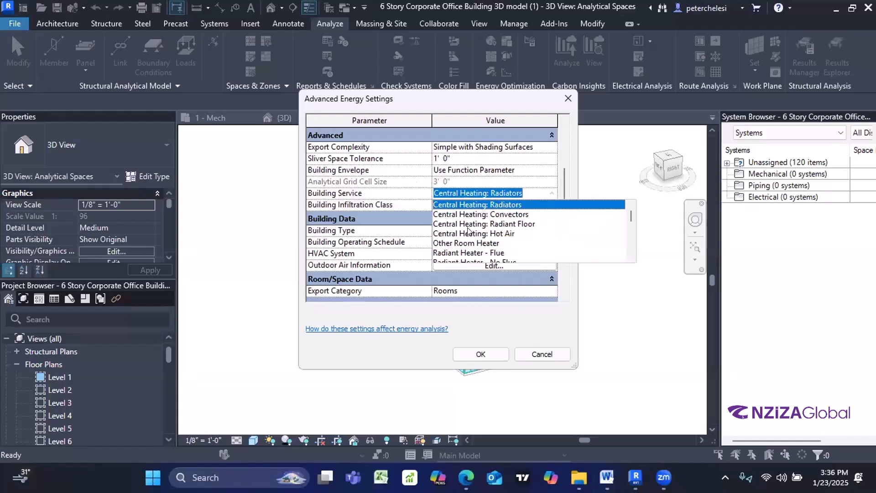
key(Down)
key(Down)
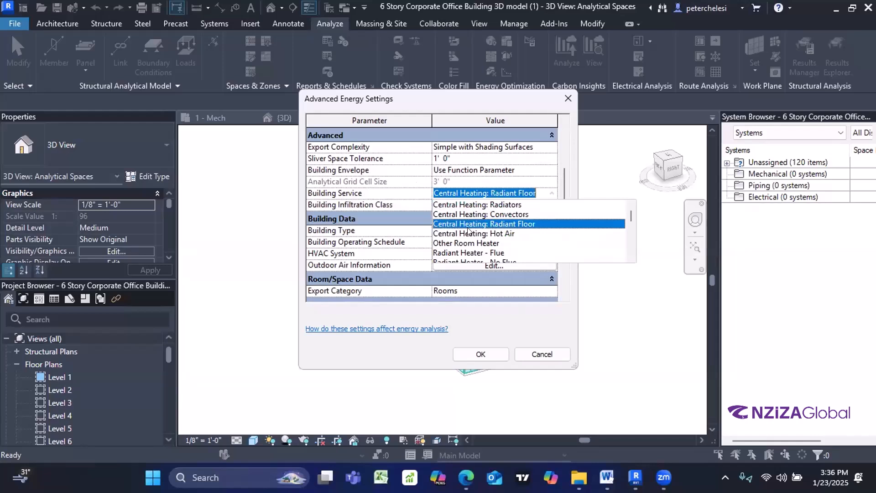
key(Up)
key(Up)
key(Down)
key(Down)
key(Up)
key(Up)
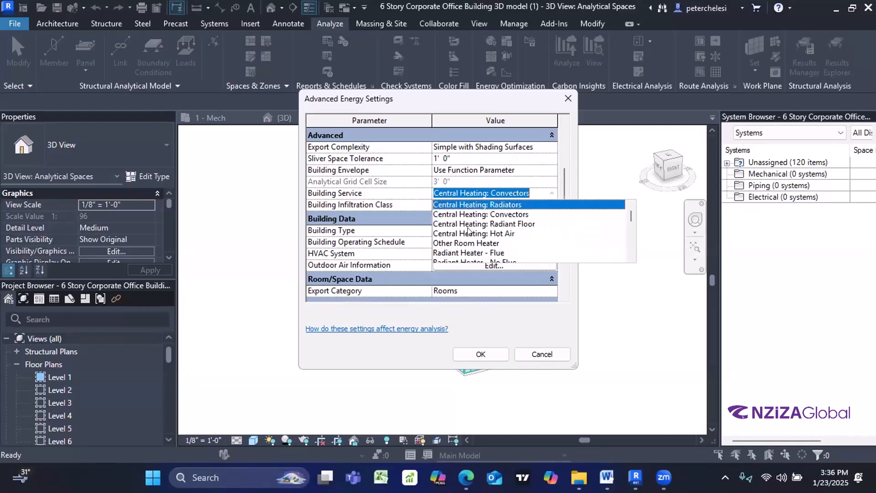
key(Down)
key(Down)
key(Down)
key(Down)
key(Down)
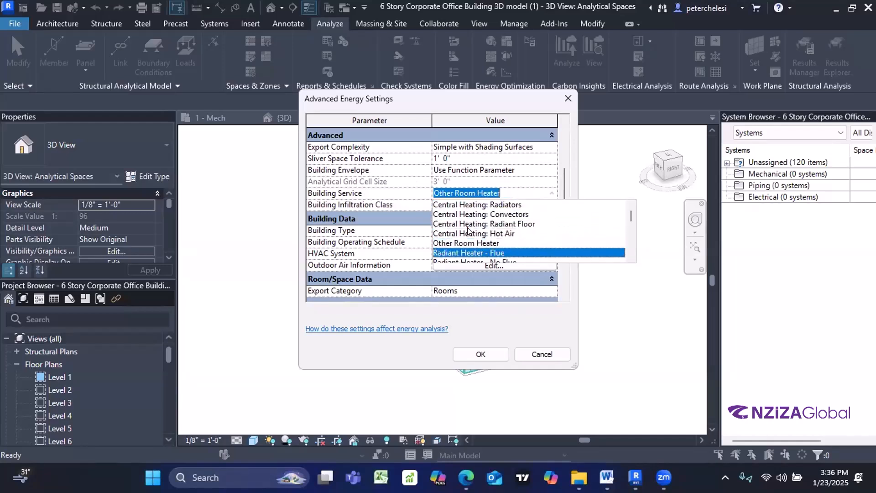
key(Up)
key(Up)
key(Up)
key(Up)
key(Up)
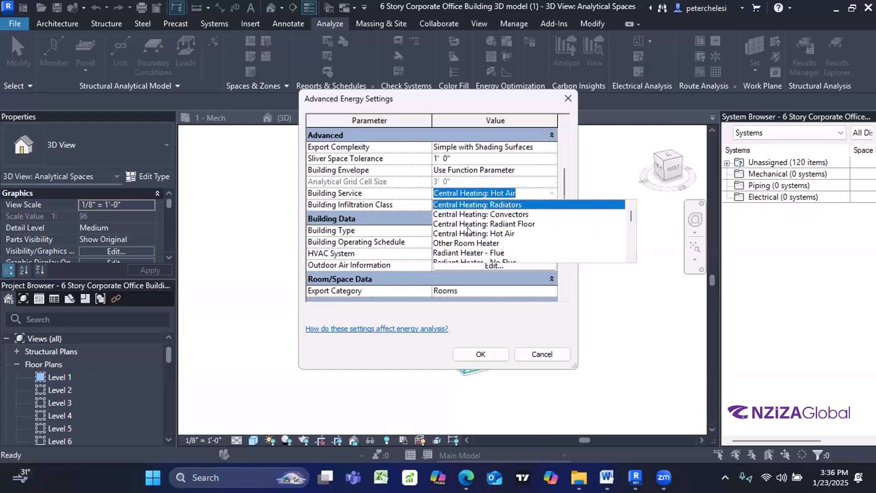
key(Down)
key(Down)
key(Down)
key(Down)
key(Down)
key(Down)
key(Down)
key(Down)
key(Down)
key(Down)
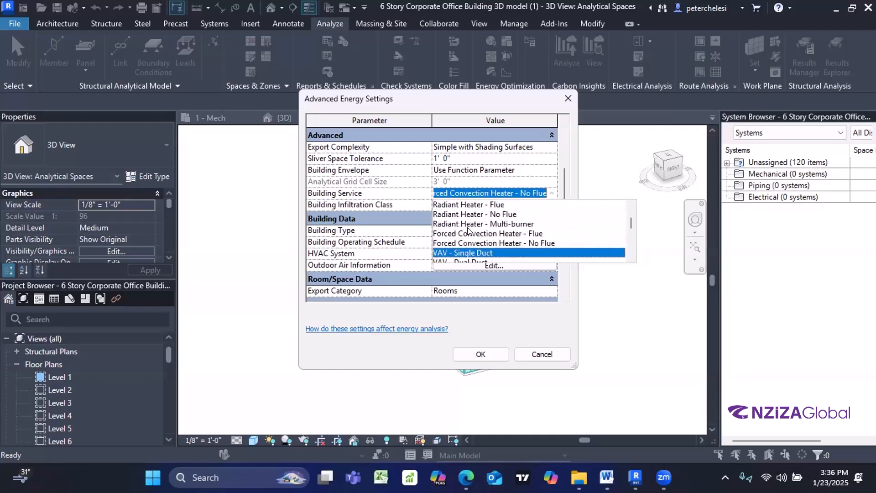
key(Up)
key(Down)
key(Down)
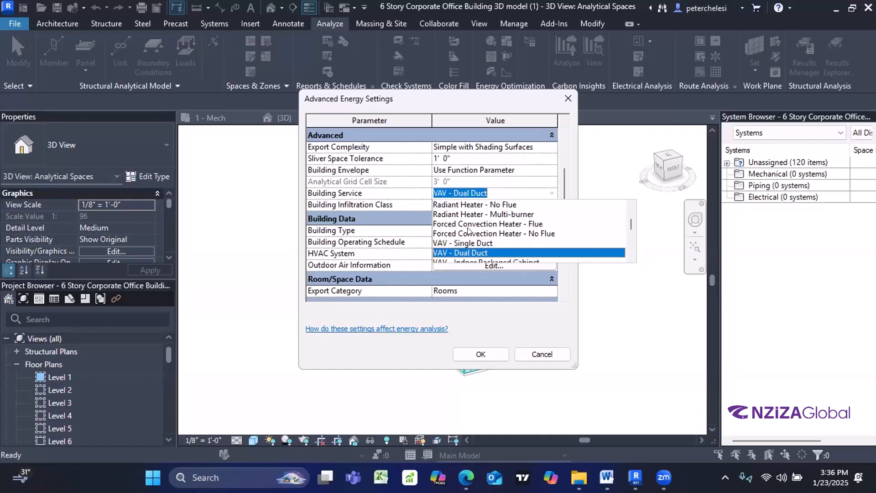
key(Up)
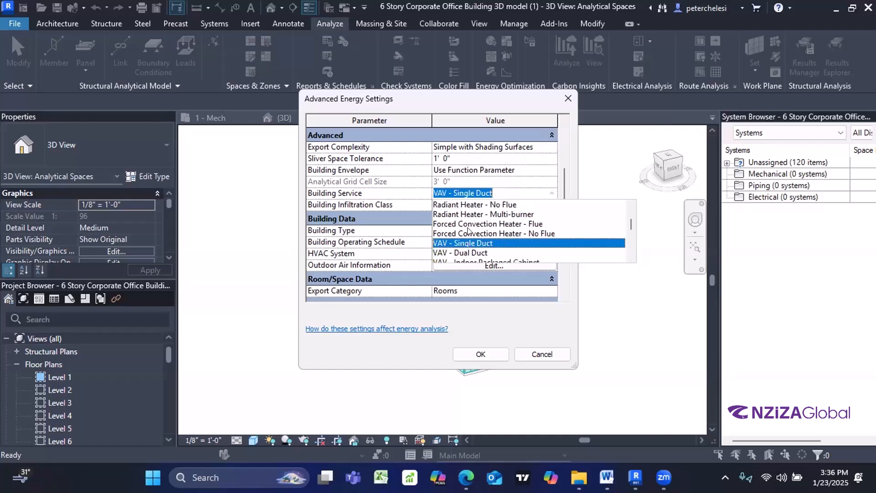
click(448, 243)
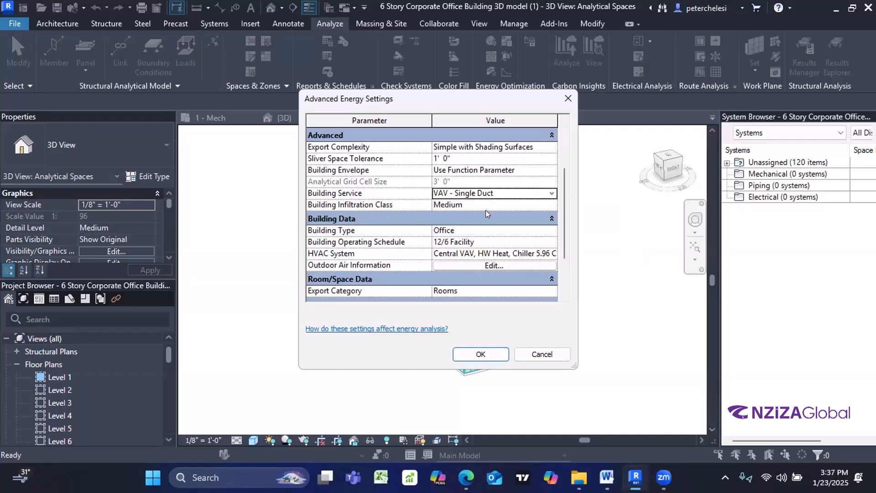
Step: Try Tight and Medium as the building infiltration class
click(553, 205)
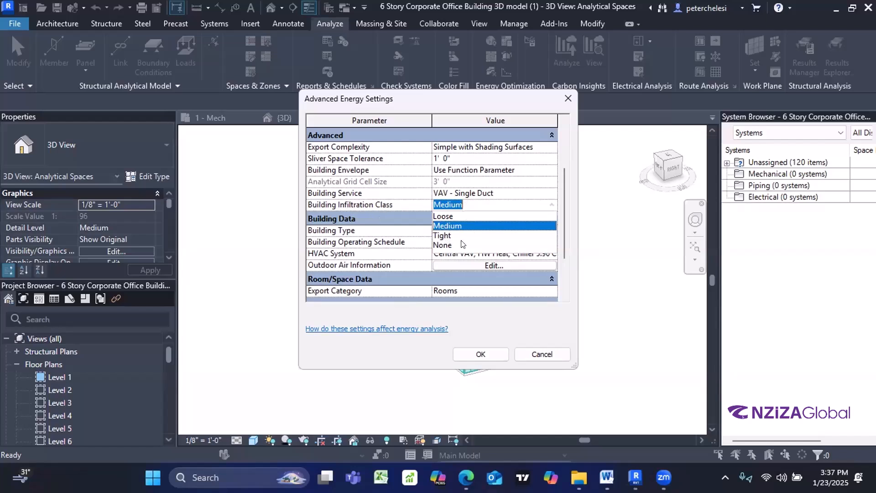
click(444, 237)
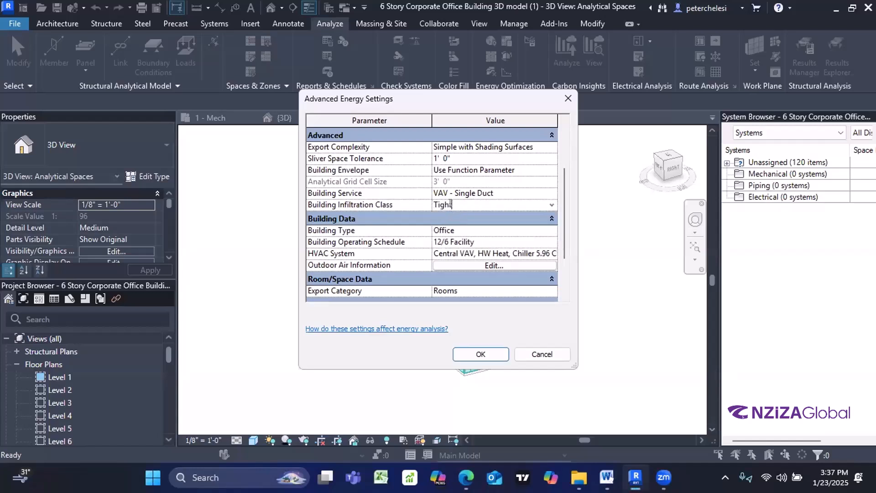
click(452, 205)
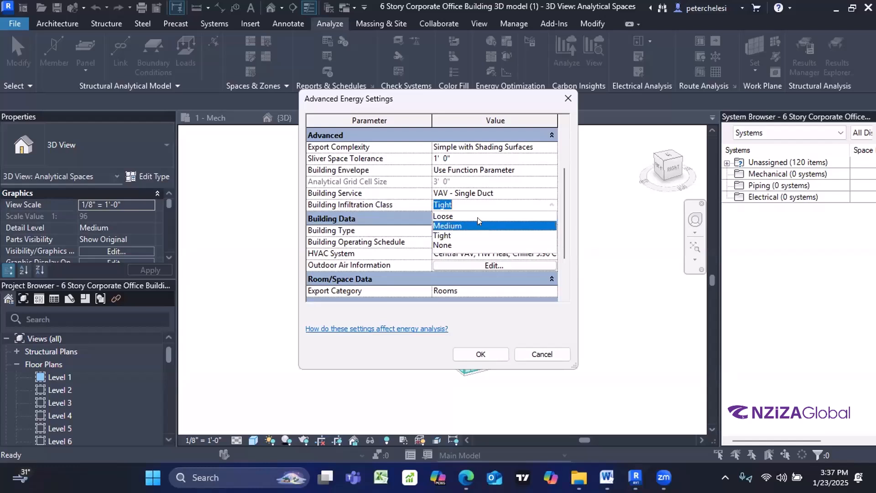
click(475, 226)
Step: Try Loose as the building infiltration class and set the class to Medium
click(456, 205)
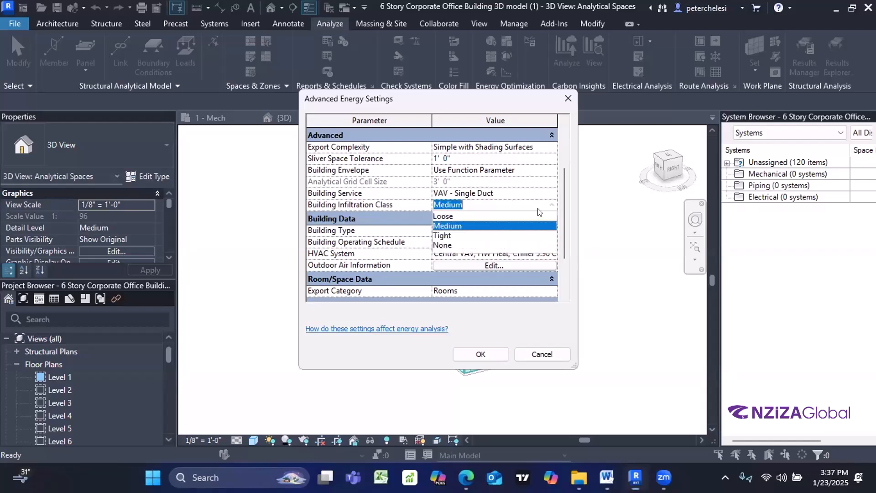
click(441, 217)
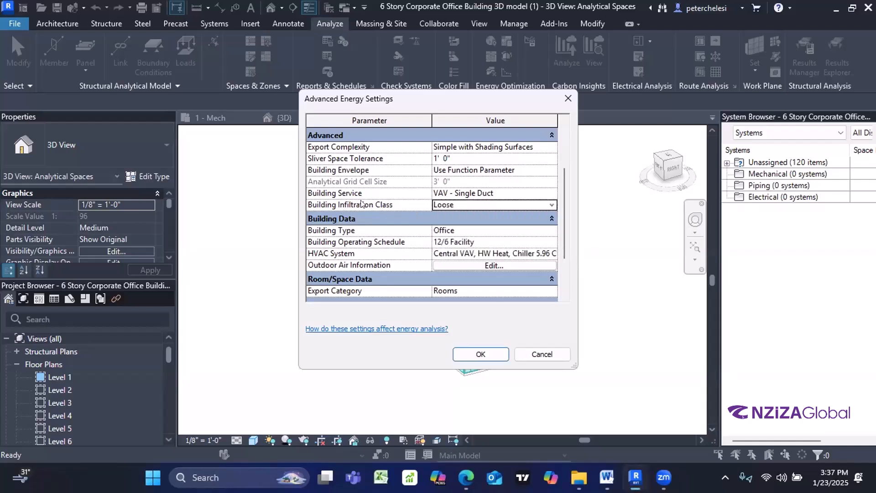
click(554, 204)
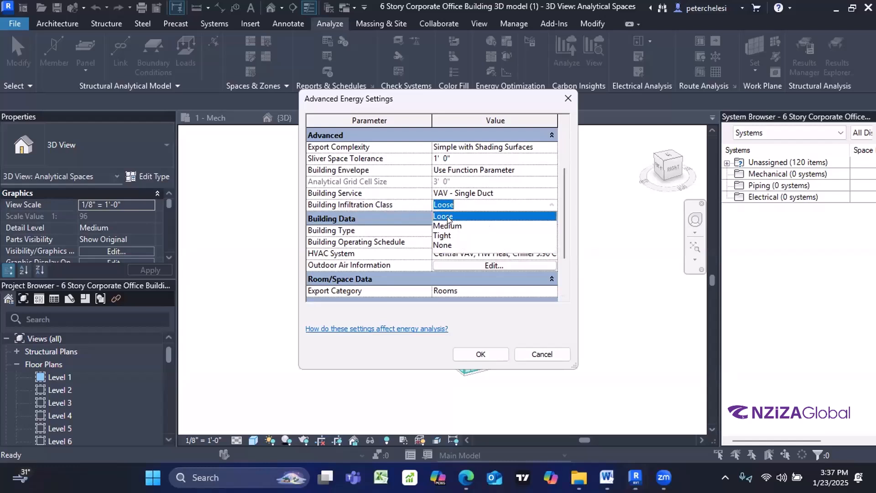
click(447, 216)
click(553, 204)
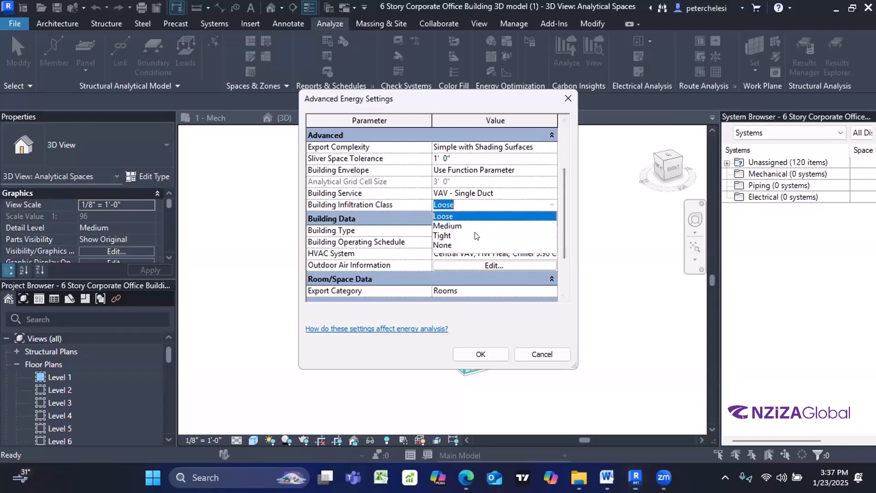
click(450, 226)
click(554, 205)
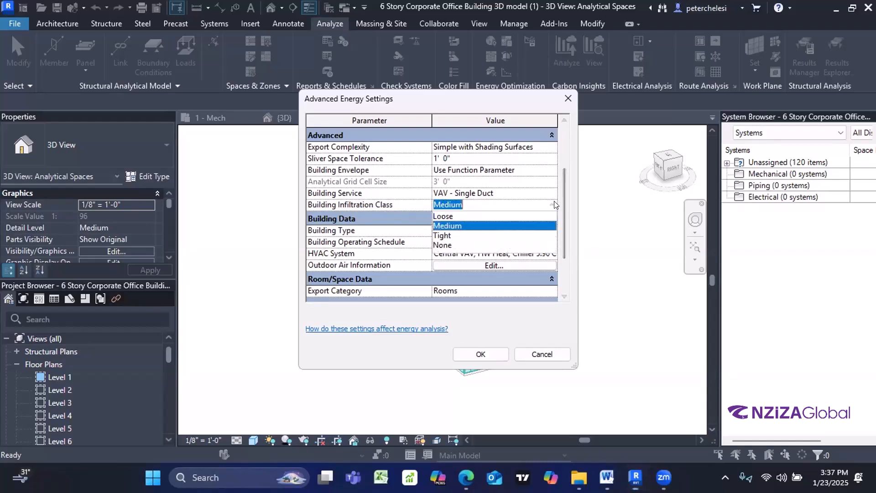
click(391, 208)
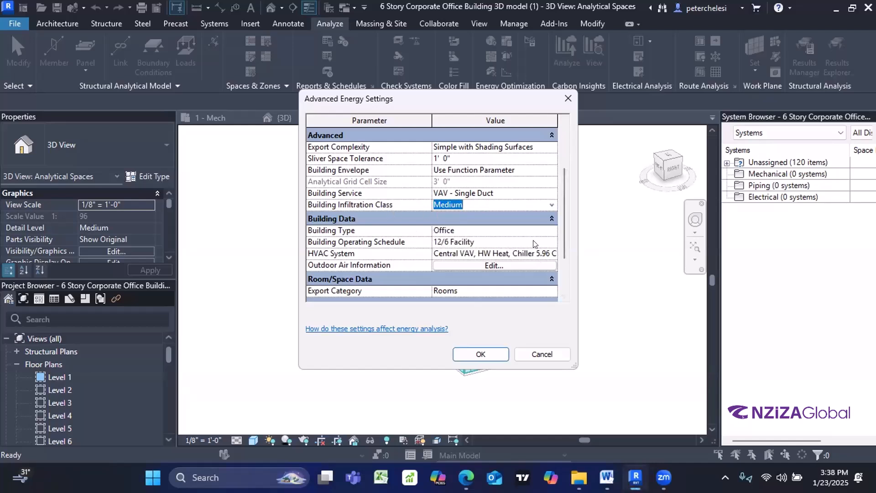
Step: Look through the available building types and select Museum as the building type
click(548, 231)
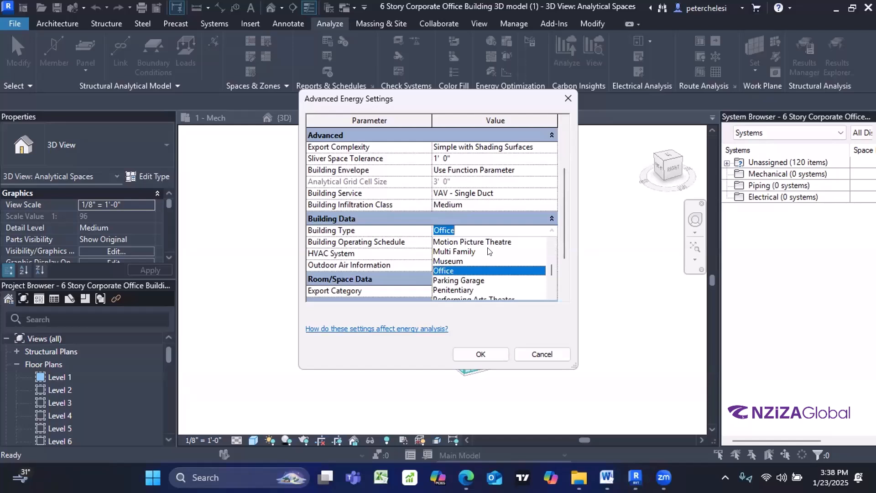
click(445, 271)
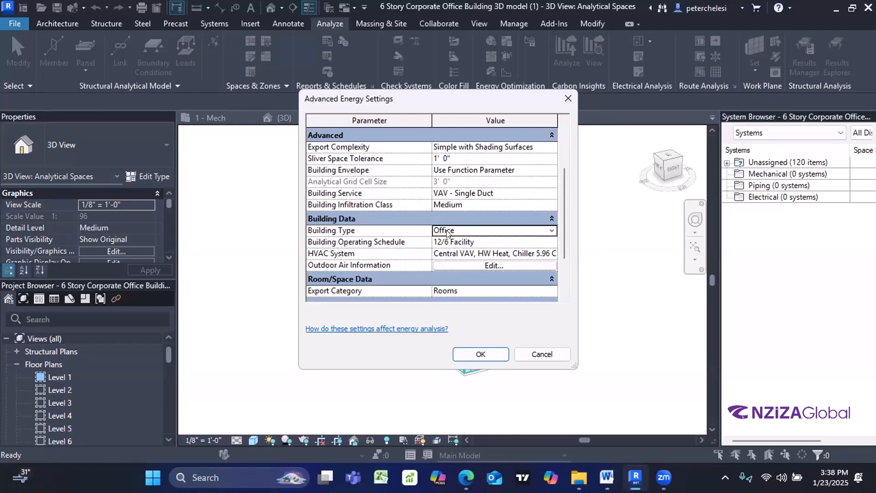
click(551, 231)
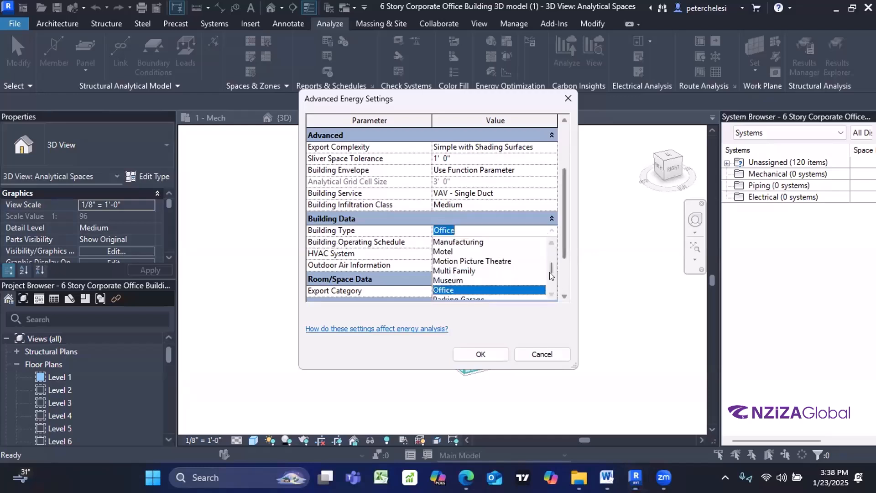
scroll(552, 274, down, 5)
scroll(488, 291, up, 6)
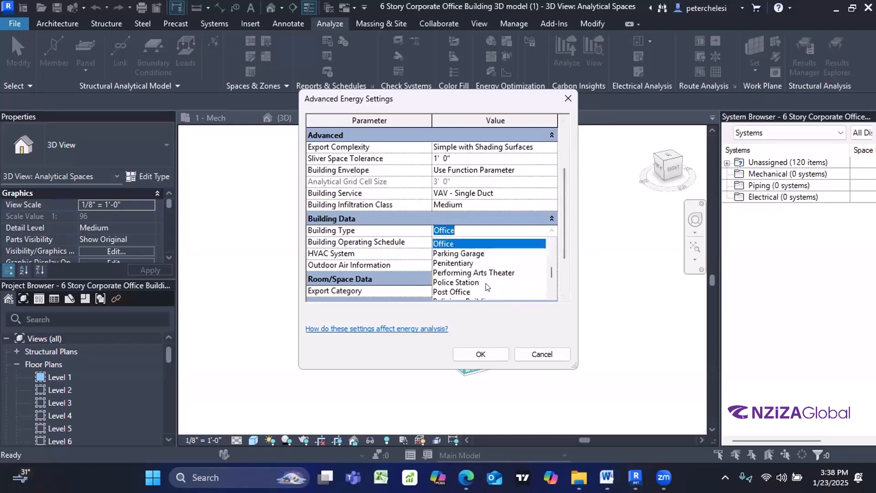
scroll(473, 267, down, 2)
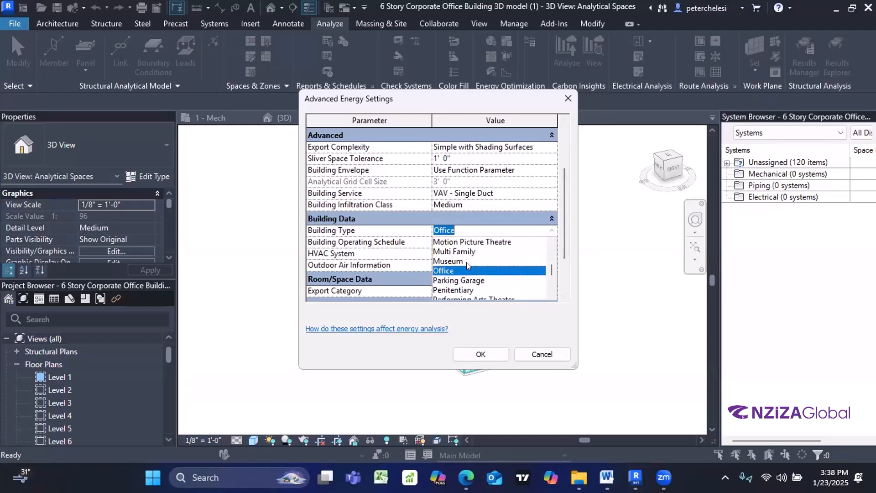
click(466, 262)
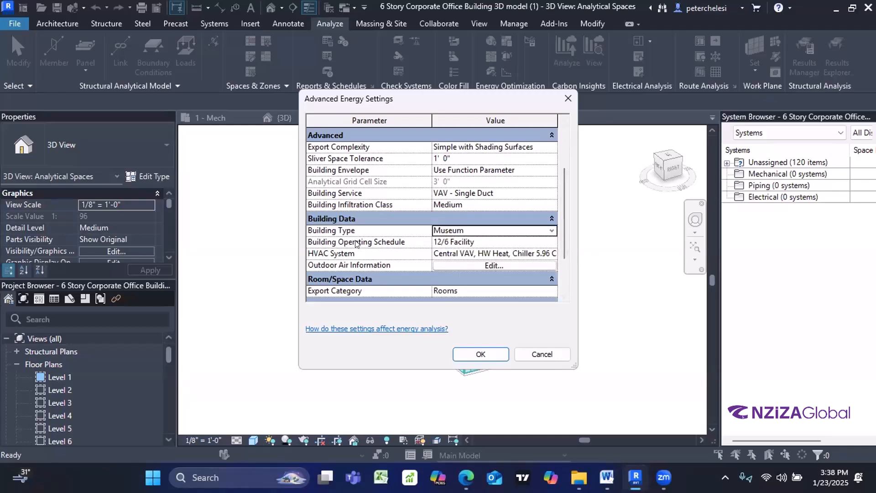
Step: Review the building operating schedule options, keeping 12/6 Facility
click(544, 243)
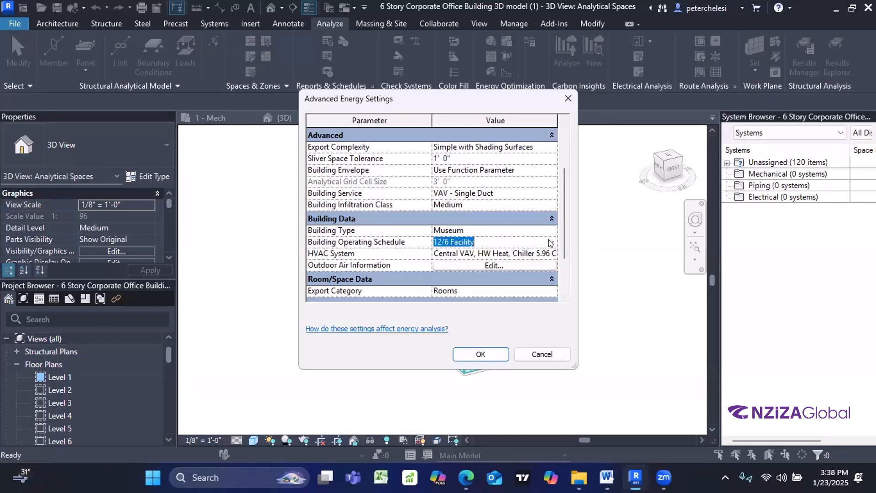
click(552, 242)
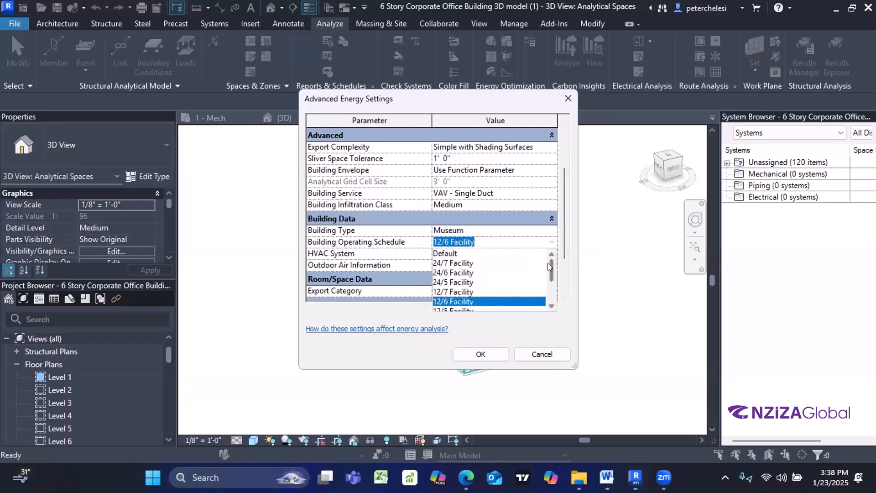
mouse_move(548, 263)
mouse_down()
mouse_move(548, 282)
mouse_move(548, 271)
mouse_up()
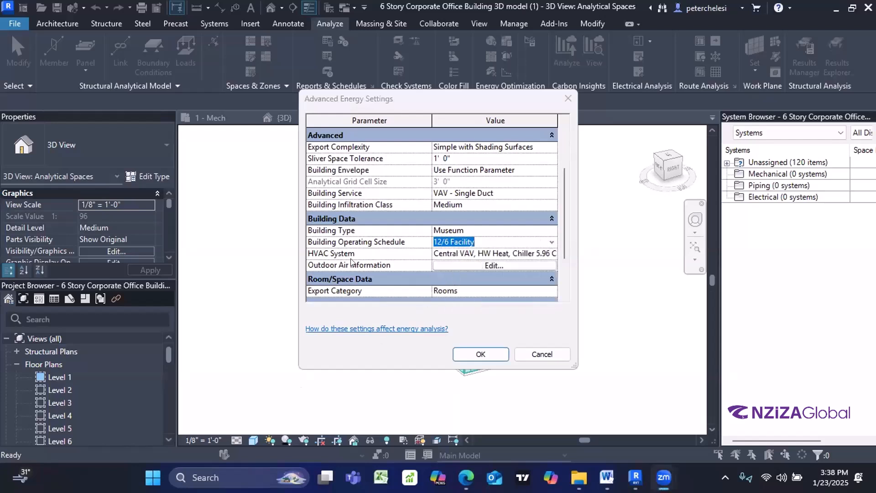
click(551, 242)
scroll(548, 272, down, 1)
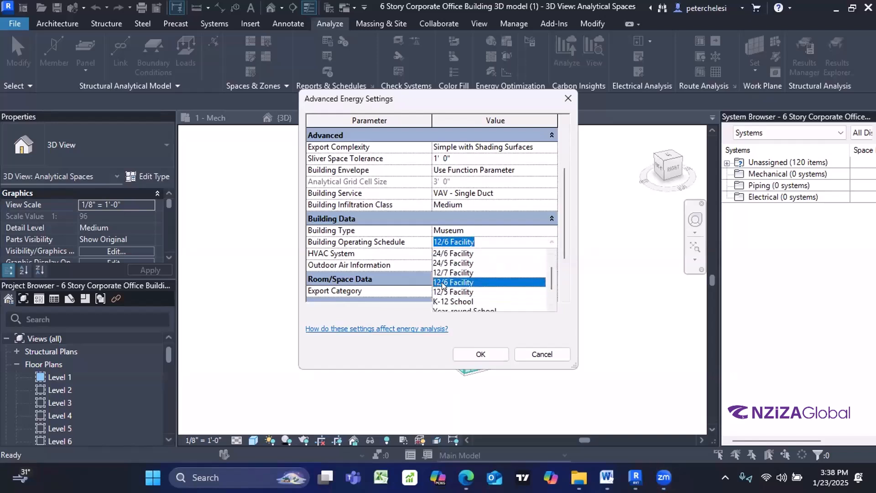
click(410, 274)
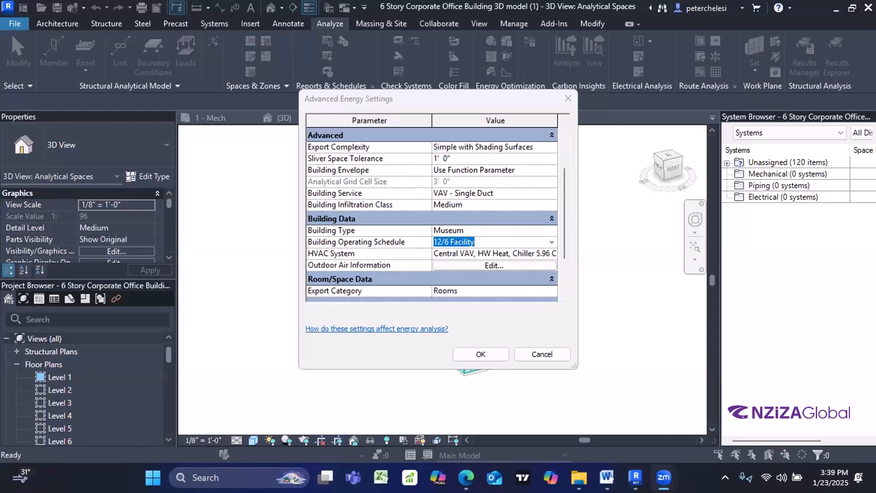
Step: Review the HVAC system options and select Central VAV, HW Heat, Chiller 5.96 COP, Boilers 84.5 eff
drag(564, 170, 561, 211)
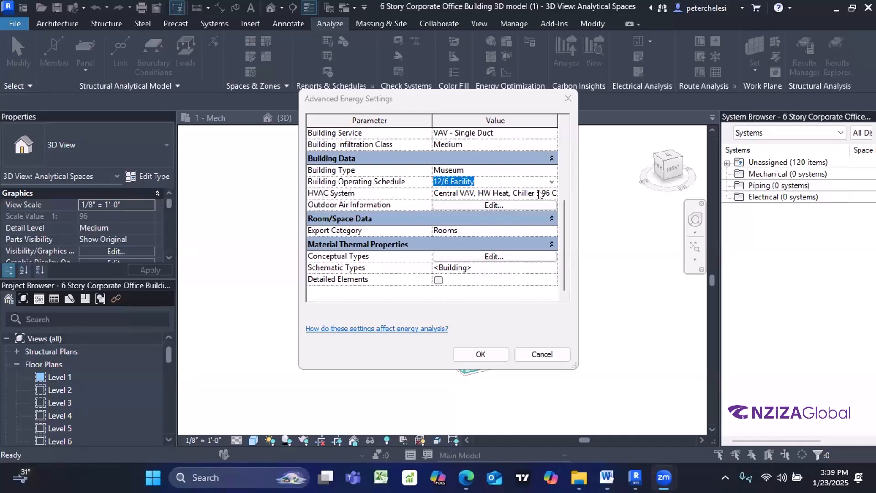
scroll(476, 223, up, 4)
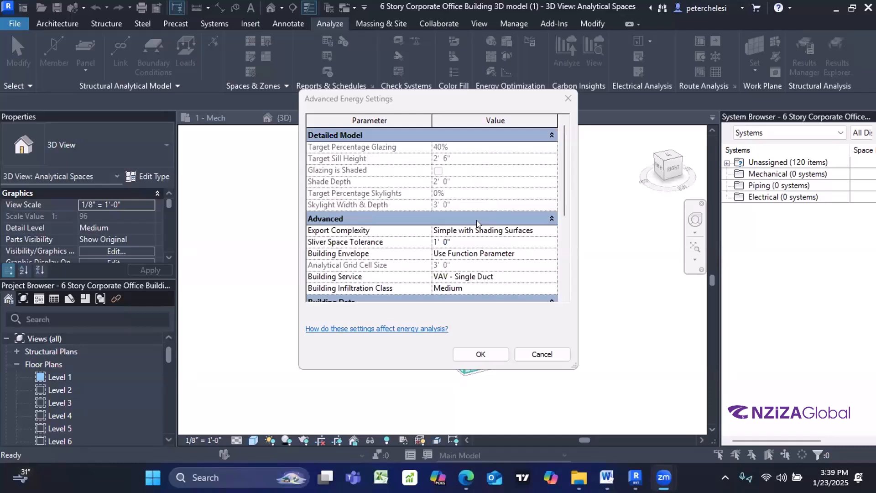
scroll(477, 221, down, 4)
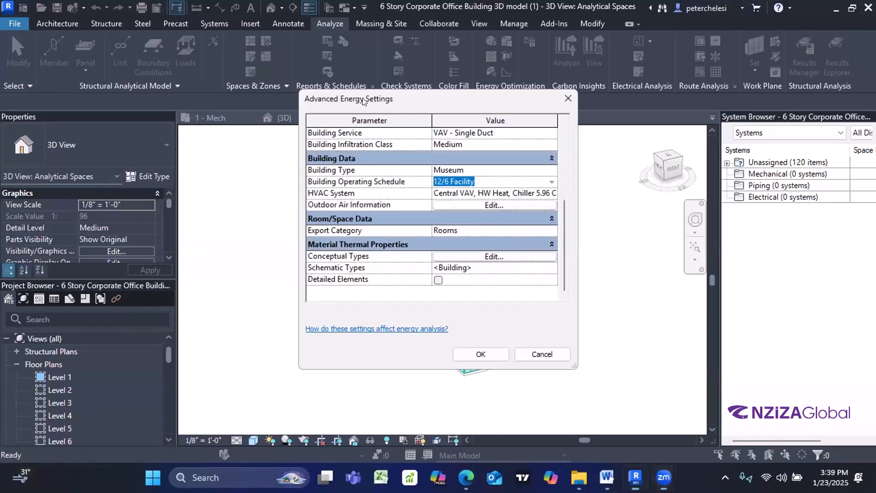
drag(363, 100, 366, 106)
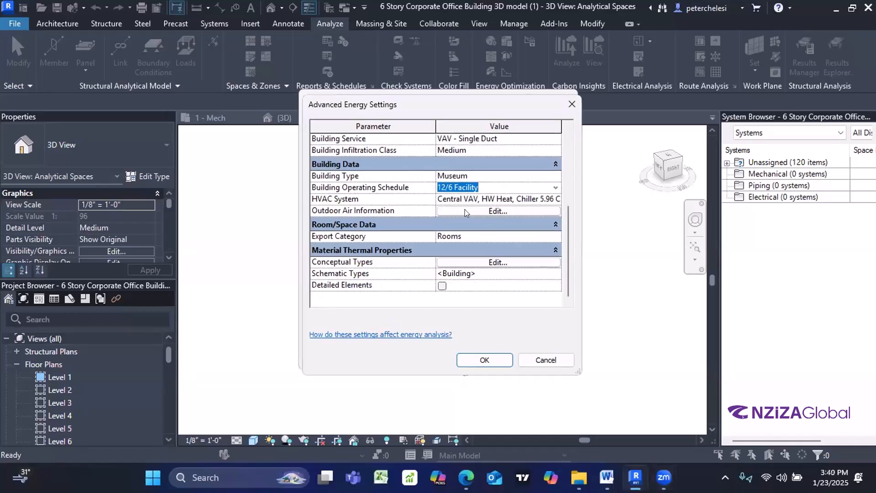
click(556, 199)
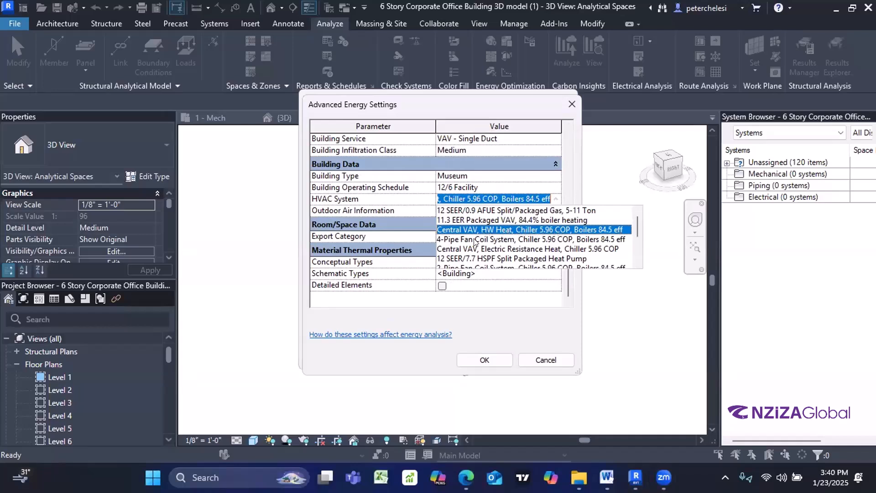
click(556, 231)
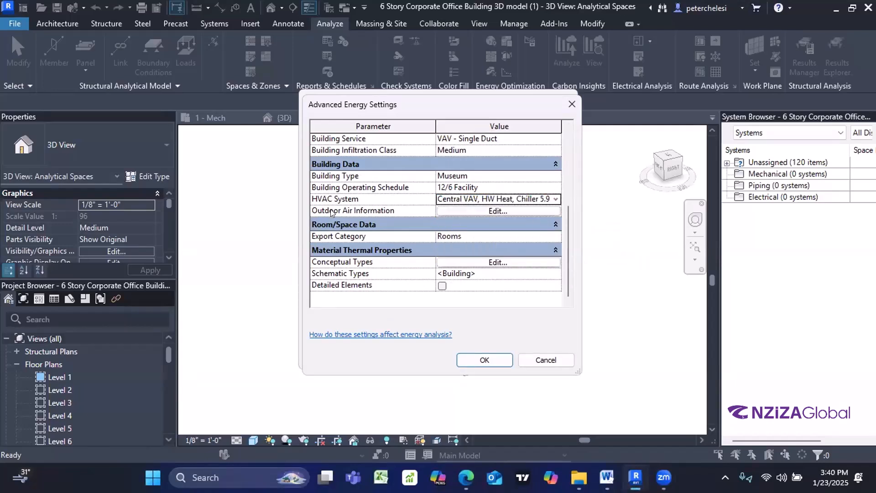
Step: Open the outdoor air information for editing and switch to the ASHRAE Standard 62.1-2022 preview in the Edge browser
click(472, 212)
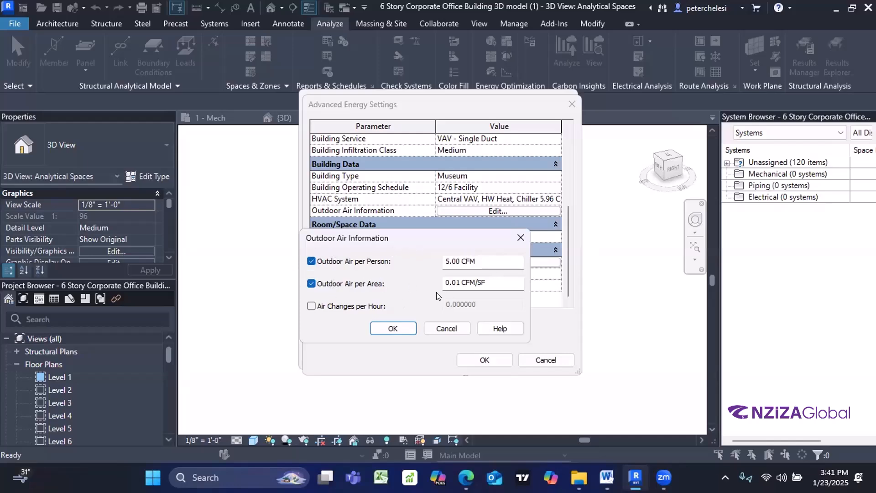
click(464, 467)
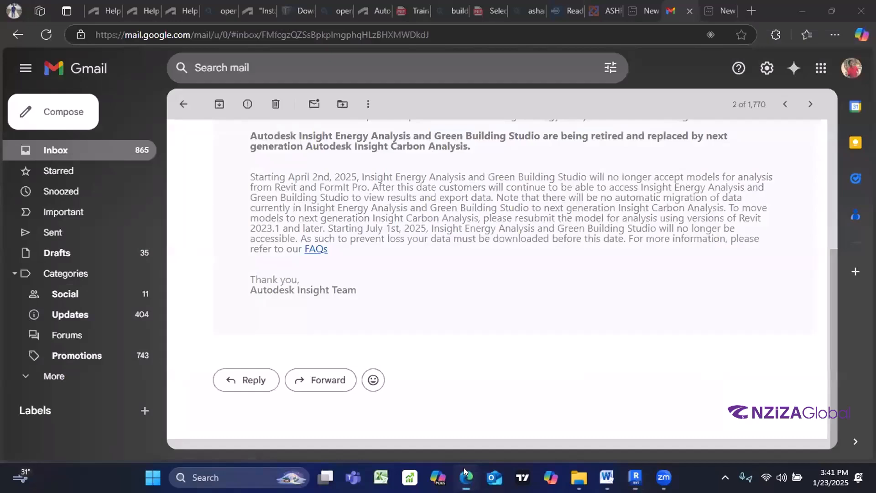
click(599, 10)
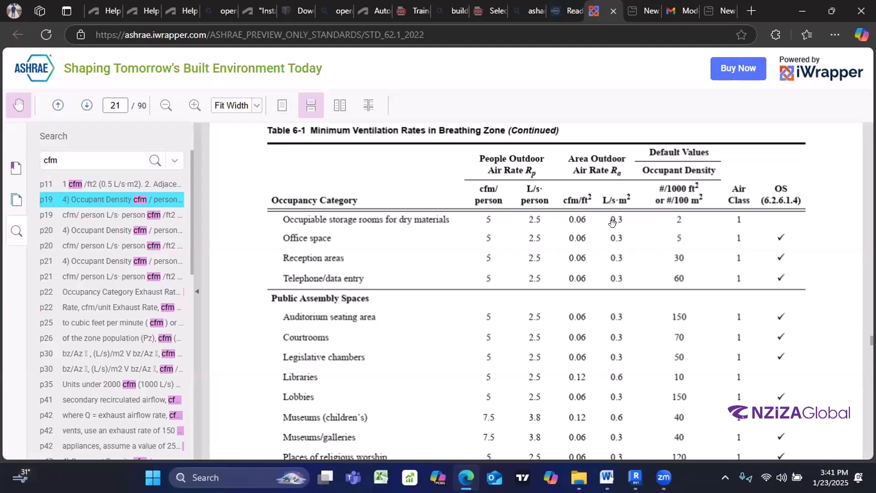
Step: Examine the minimum ventilation rates for public assembly, retail and sports spaces in Table 6-1, continuing into the Table 6-2 exhaust rates
scroll(428, 303, down, 2)
scroll(449, 268, down, 4)
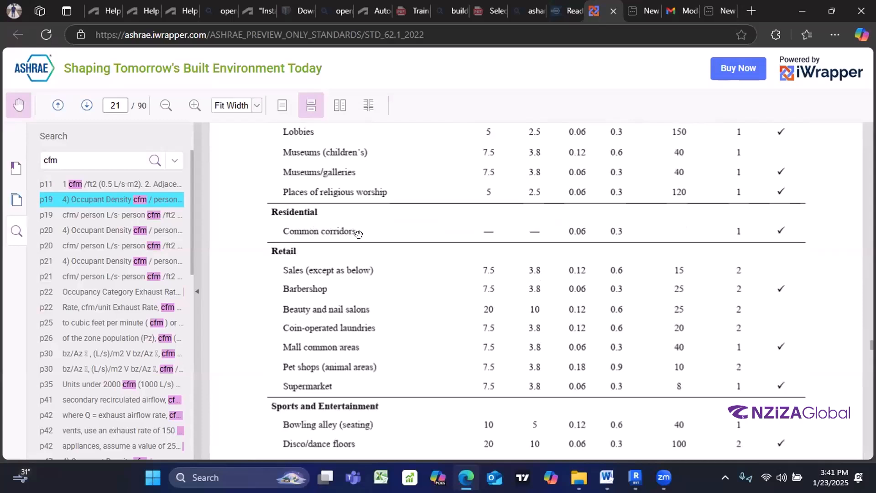
scroll(375, 231, up, 2)
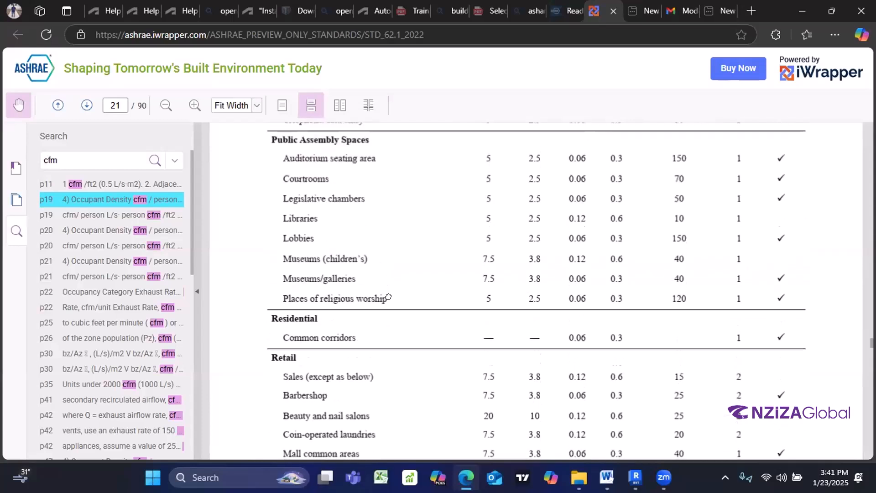
scroll(379, 327, down, 3)
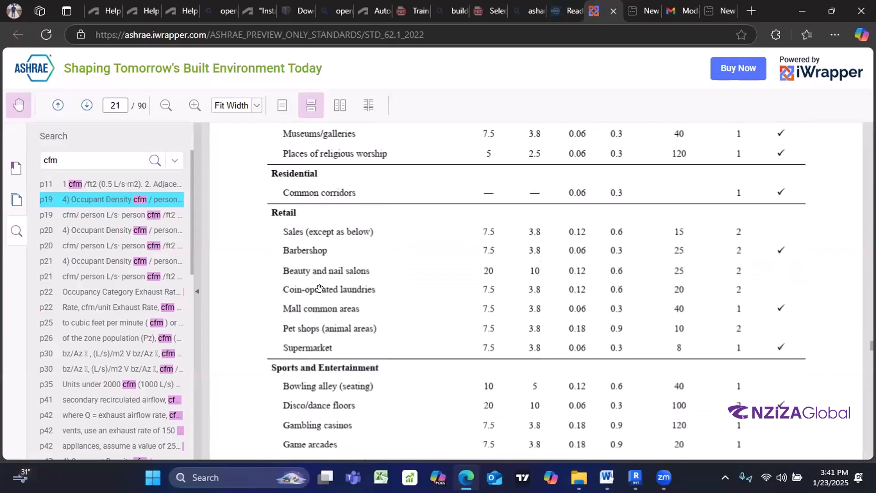
scroll(322, 296, down, 2)
scroll(336, 337, down, 10)
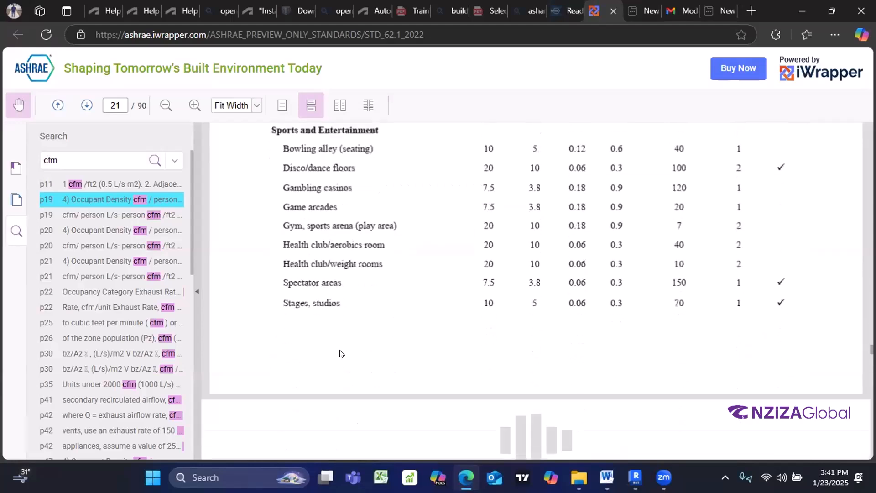
scroll(360, 315, down, 1)
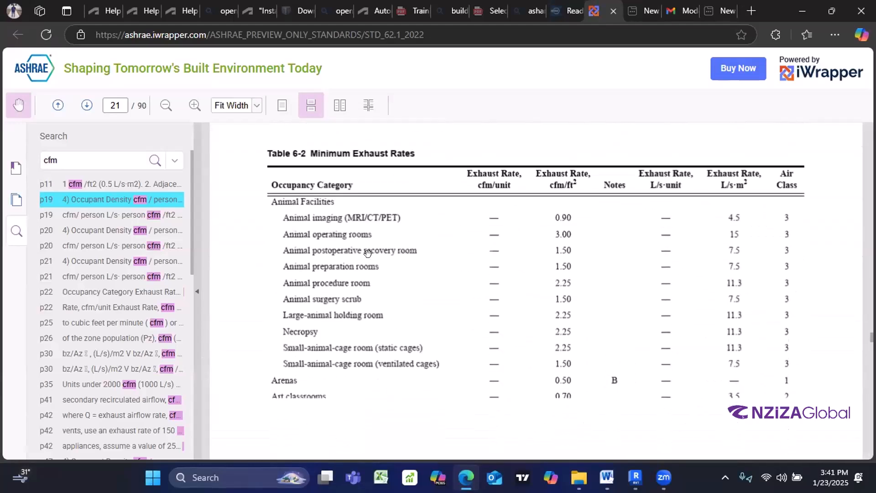
scroll(402, 293, down, 1)
Step: Return to the Office Buildings category in Table 6-1 and examine the per-person and per-area outdoor air rates for Office space
drag(402, 294, 405, 419)
drag(402, 275, 401, 396)
scroll(402, 392, up, 5)
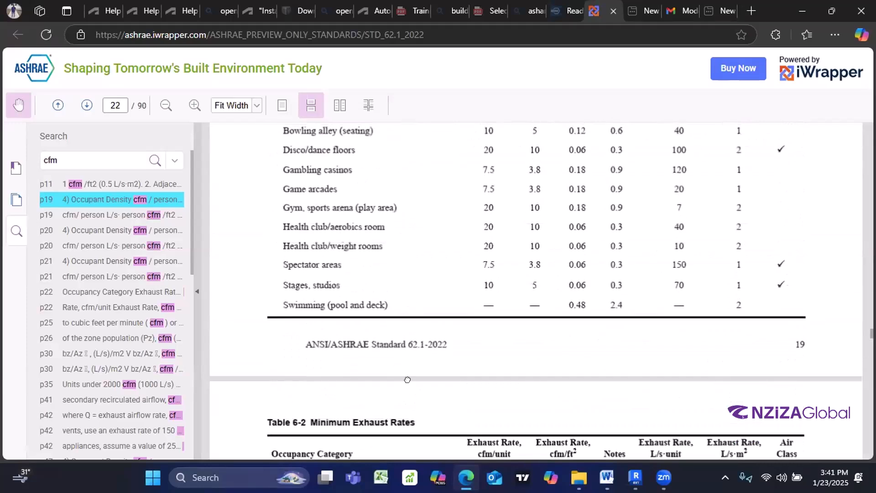
scroll(407, 272, up, 4)
scroll(409, 354, up, 5)
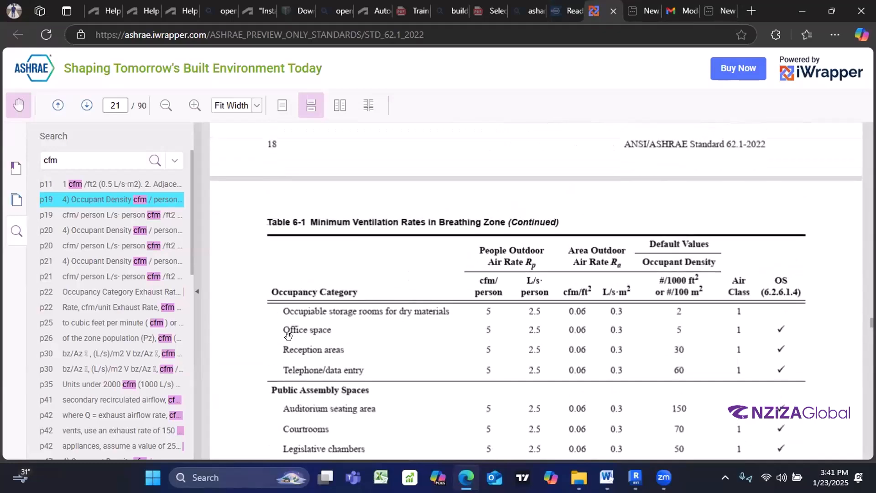
drag(385, 260, 376, 376)
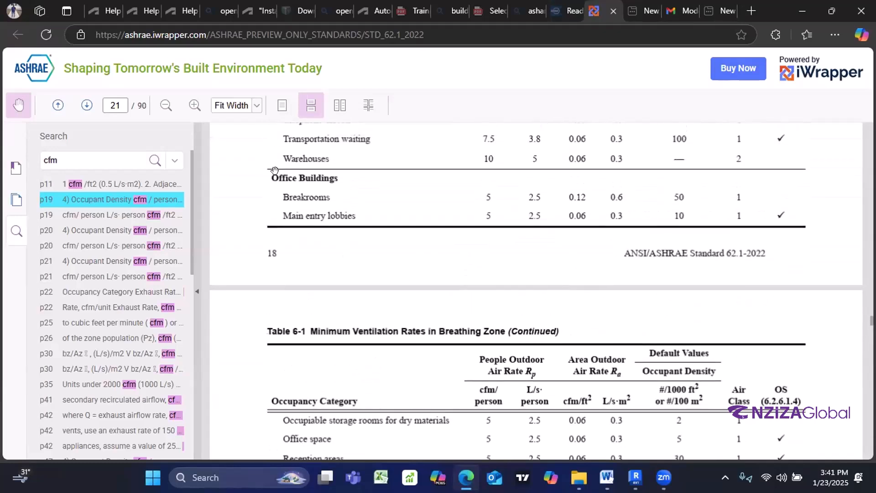
drag(340, 258, 345, 223)
scroll(346, 223, down, 1)
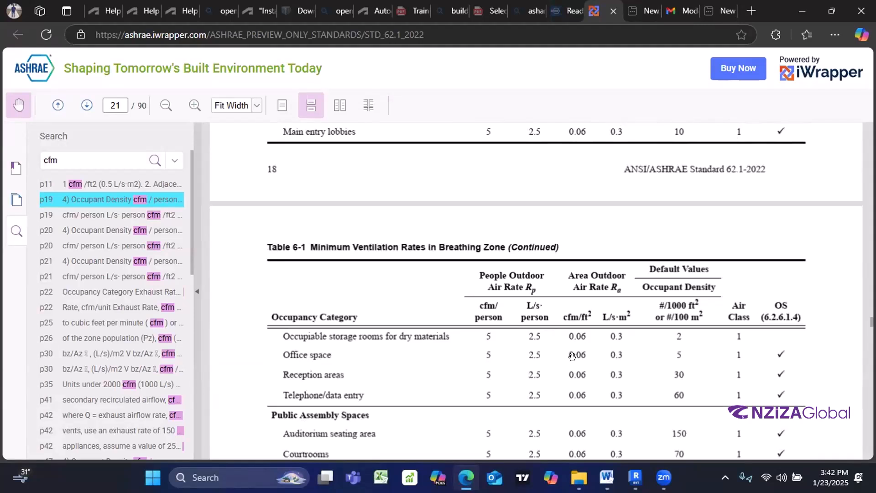
Step: Switch to Revit and set Outdoor Air per Area to 0.06 CFM/SF in the outdoor air information
click(636, 478)
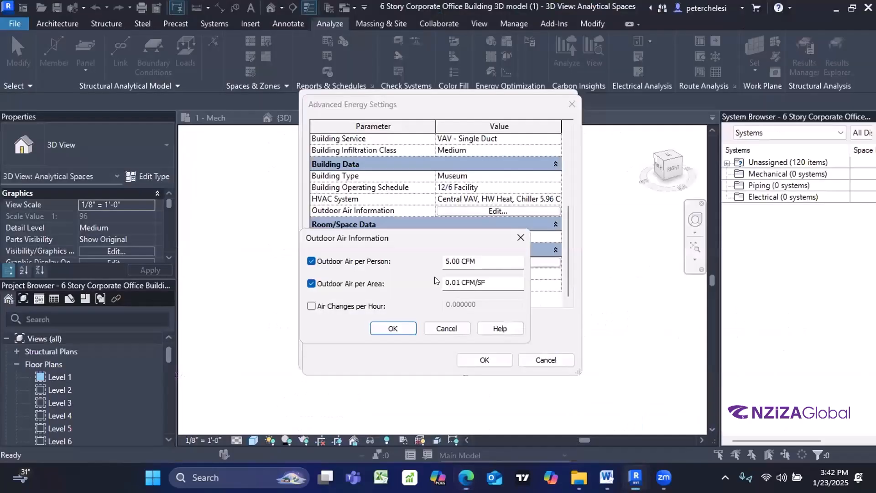
drag(475, 261, 441, 260)
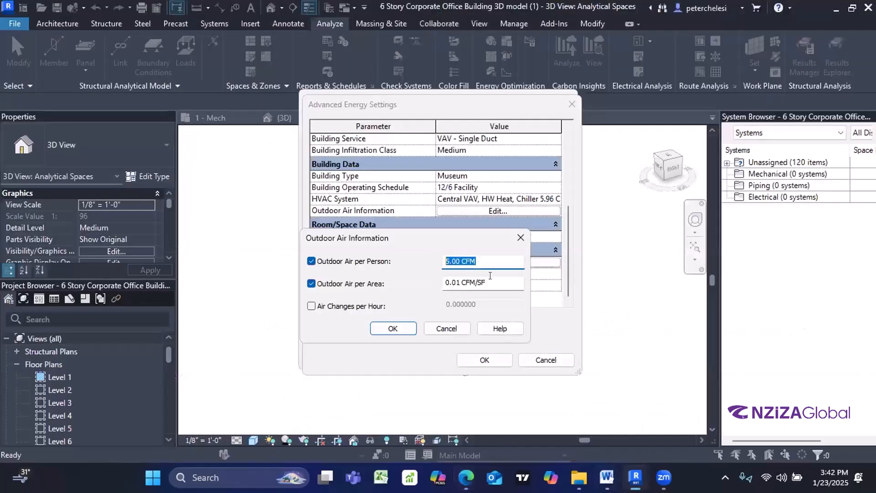
key(Tab)
click(460, 282)
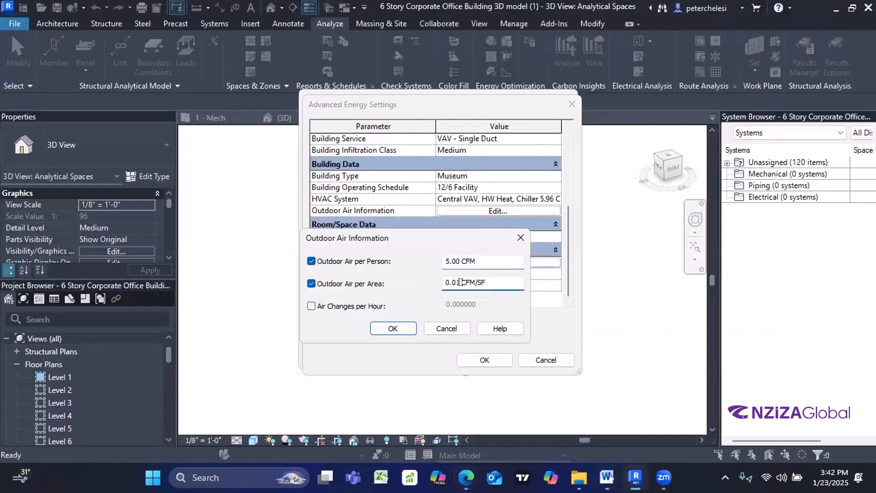
key(Delete)
key(BackSpace)
text(6)
Step: Switch to the ASHRAE 62.1 preview in Edge and recheck the people and area outdoor air rates for Office space in Table 6-1
click(466, 415)
scroll(499, 325, down, 1)
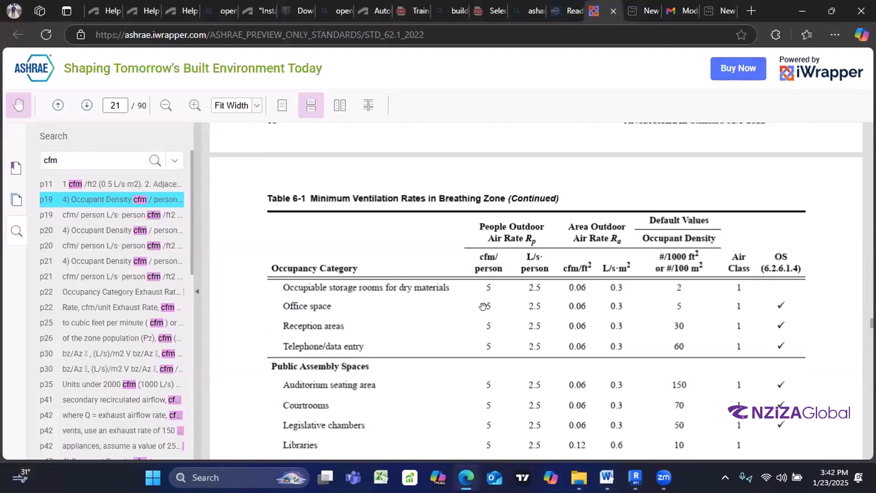
drag(483, 306, 483, 297)
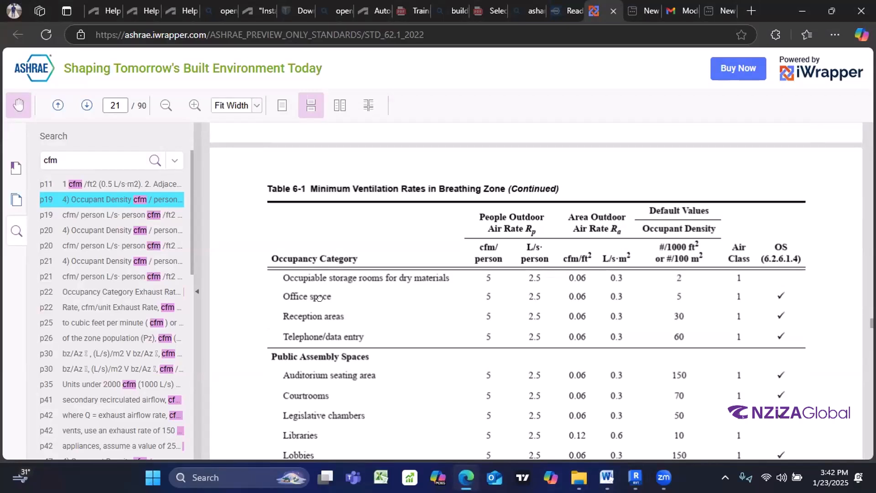
drag(319, 297, 478, 287)
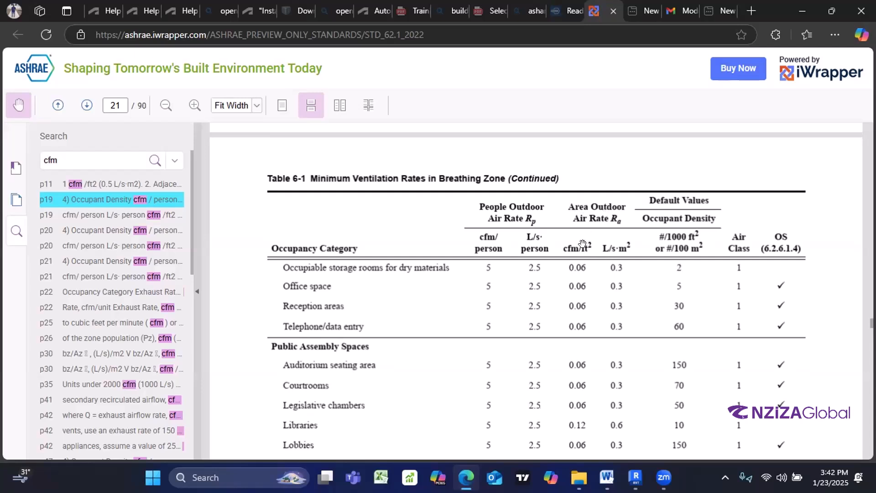
drag(572, 283, 570, 214)
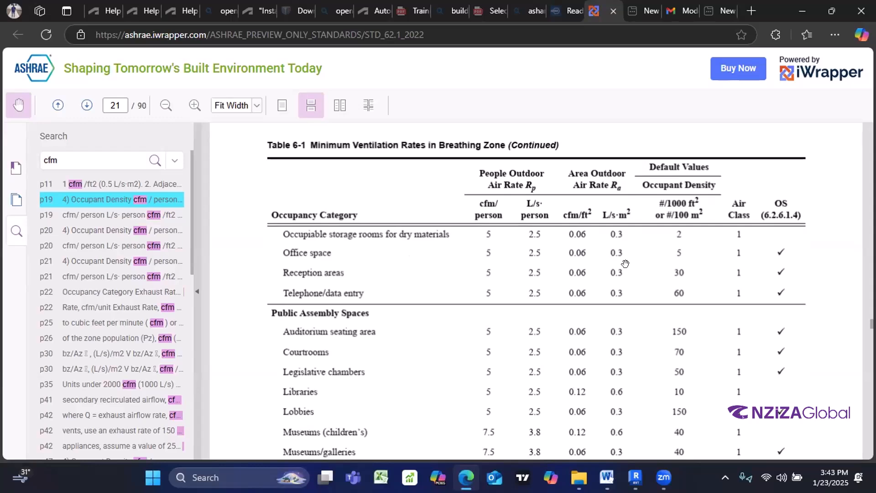
Step: Switch to Revit and check the per-person and per-area outdoor air entries against the ASHRAE rates, leaving both options enabled
click(636, 478)
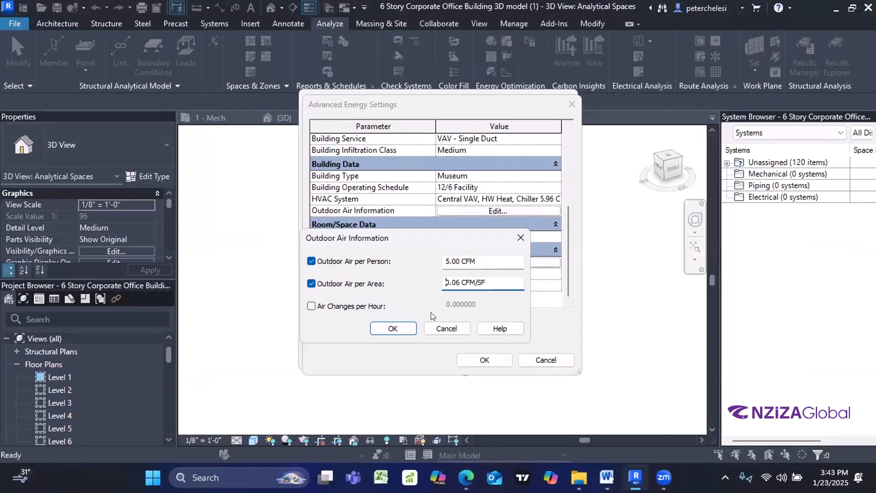
drag(461, 278, 442, 256)
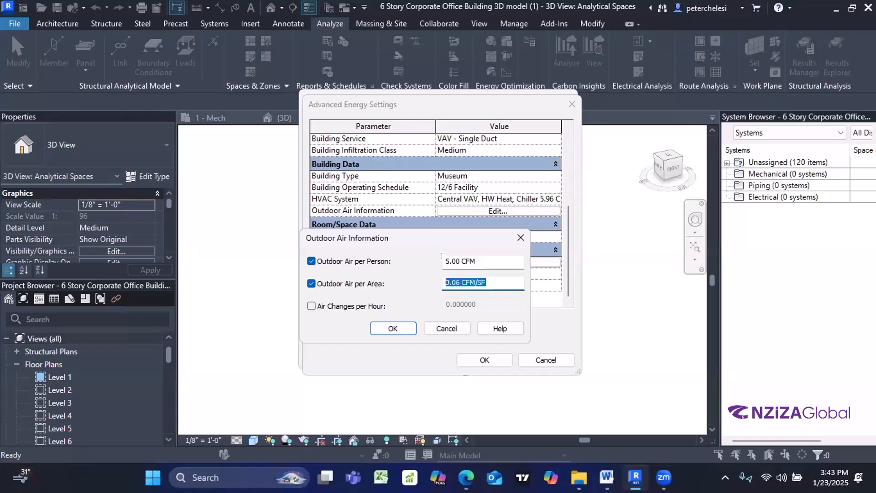
click(311, 261)
click(311, 262)
click(487, 257)
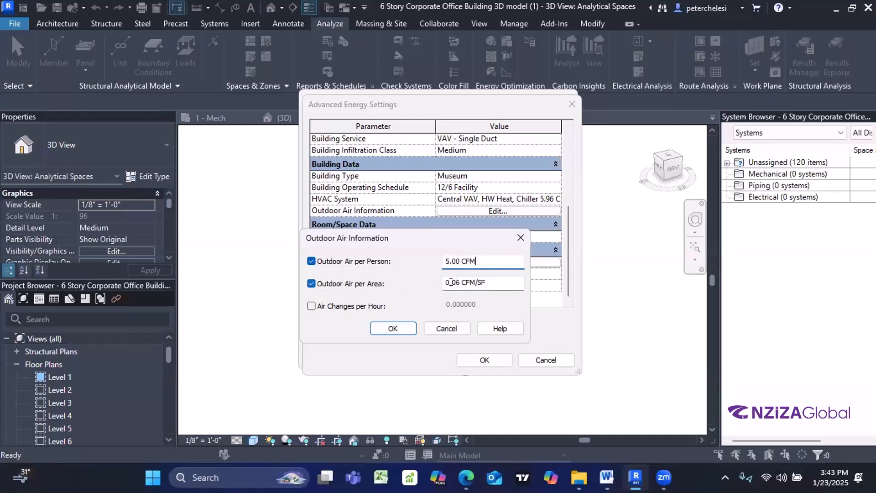
click(489, 283)
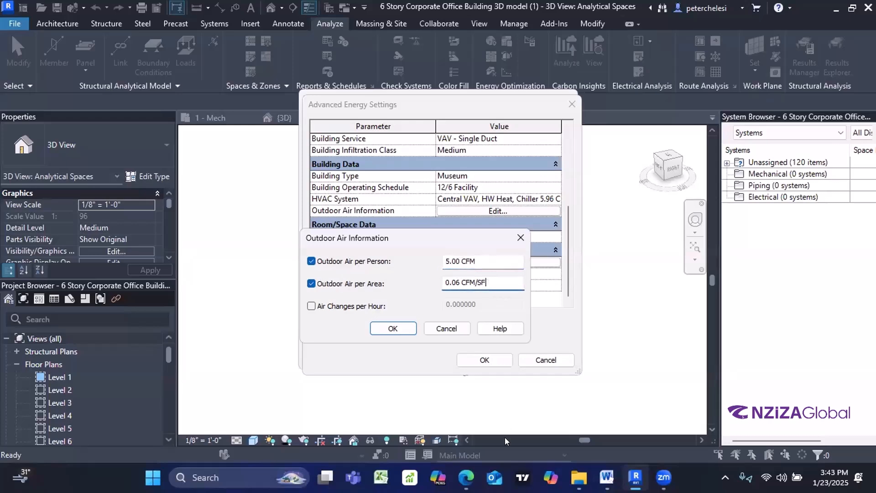
Step: Switch to the ASHRAE 62.1 preview in Edge and compare the office, public assembly and retail ventilation rates in Table 6-1
click(466, 478)
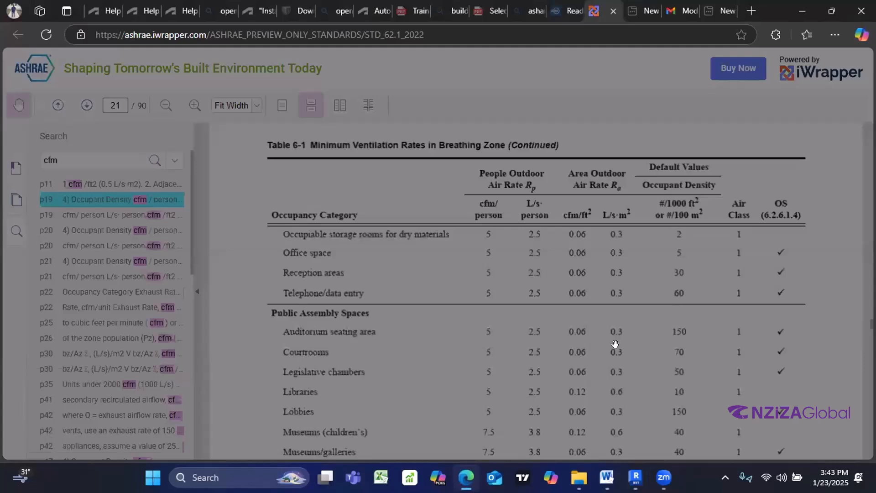
scroll(620, 289, down, 2)
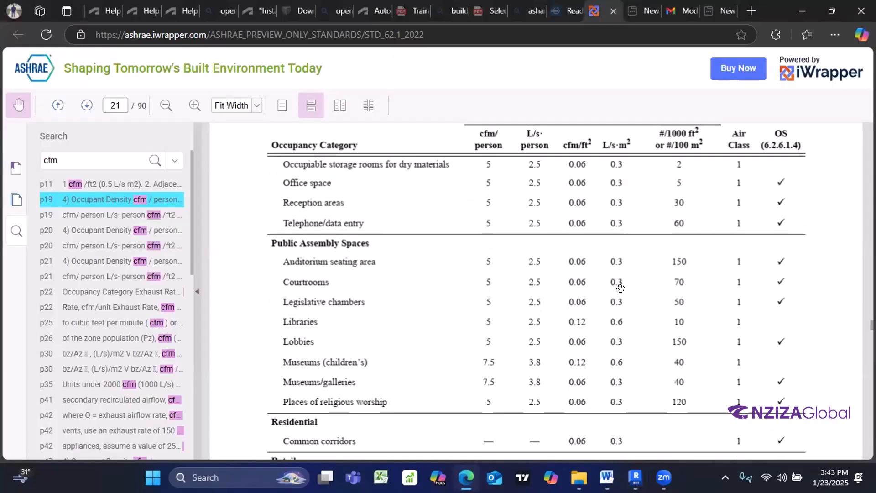
scroll(583, 273, down, 2)
scroll(579, 243, down, 5)
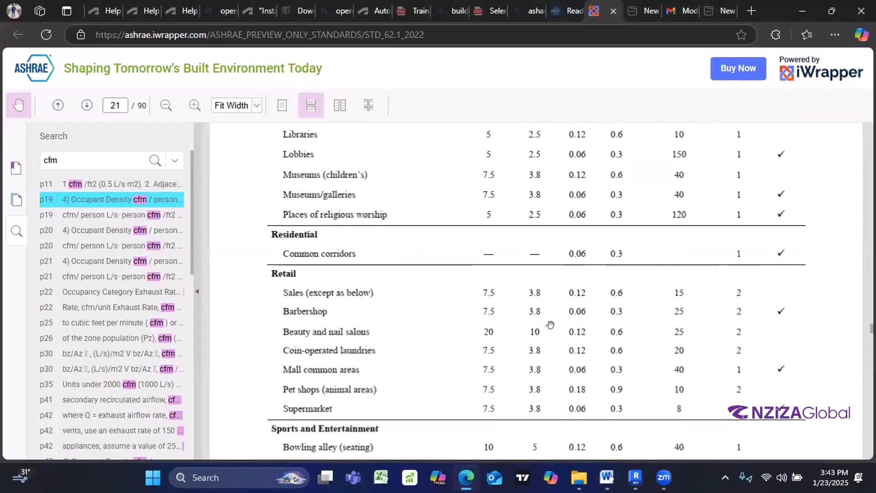
scroll(554, 243, up, 4)
scroll(540, 241, up, 3)
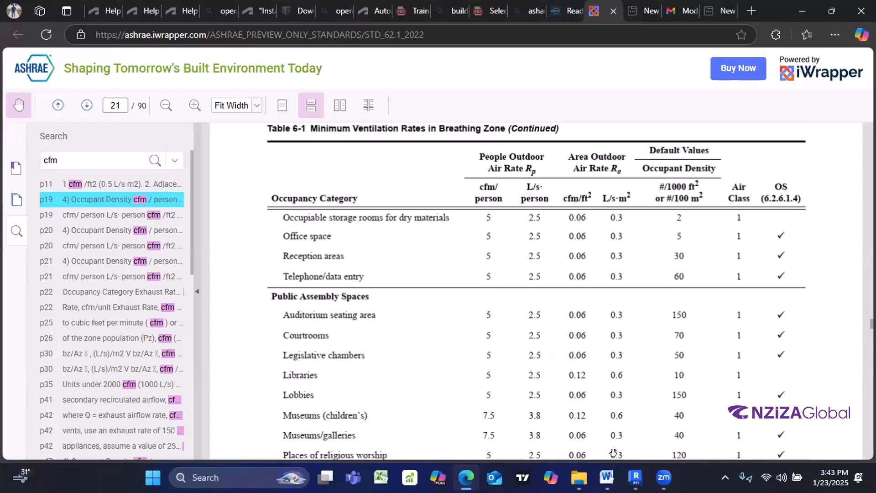
Step: Switch to Revit, accept the outdoor air information and select Rooms as the Export Category
click(636, 477)
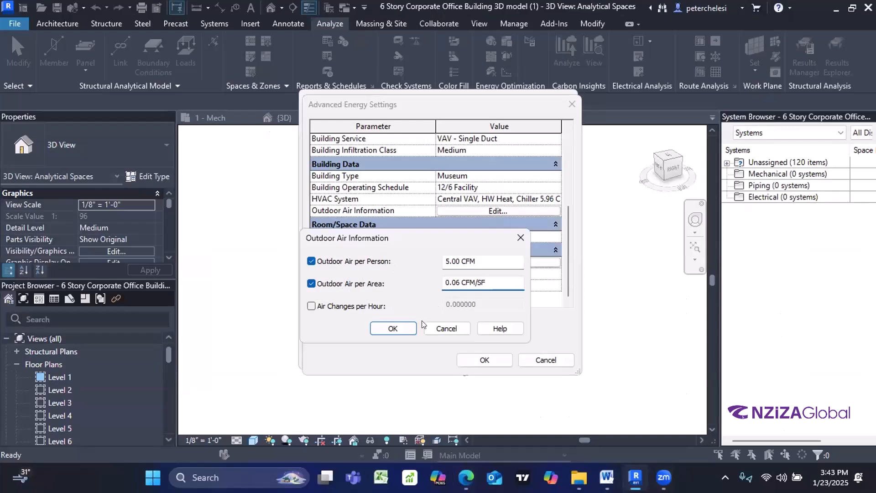
click(393, 328)
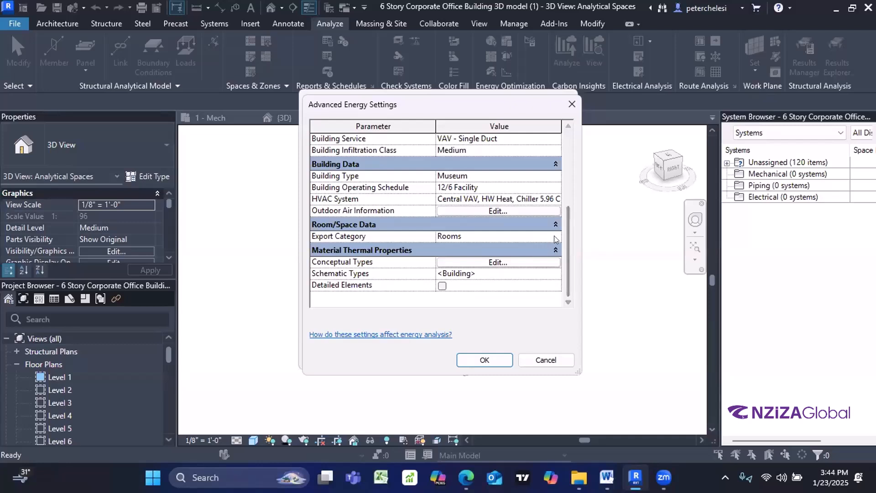
click(522, 234)
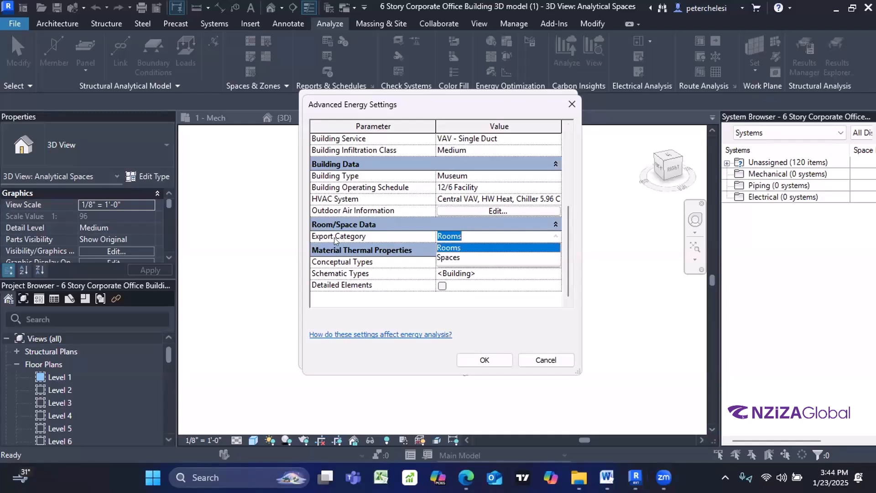
click(456, 249)
click(532, 236)
click(444, 249)
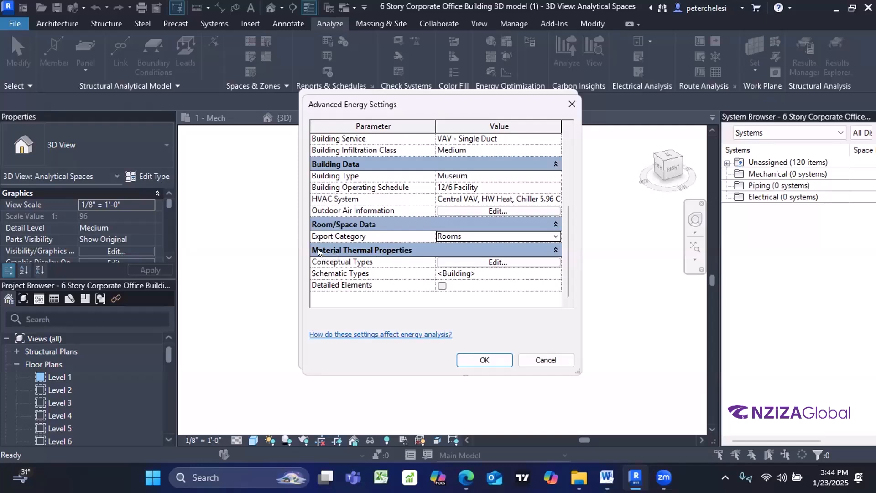
Step: Open the Conceptual Types under Material Thermal Properties and select Lightweight Construction - No Insulation for the Mass Exterior Wall
click(331, 250)
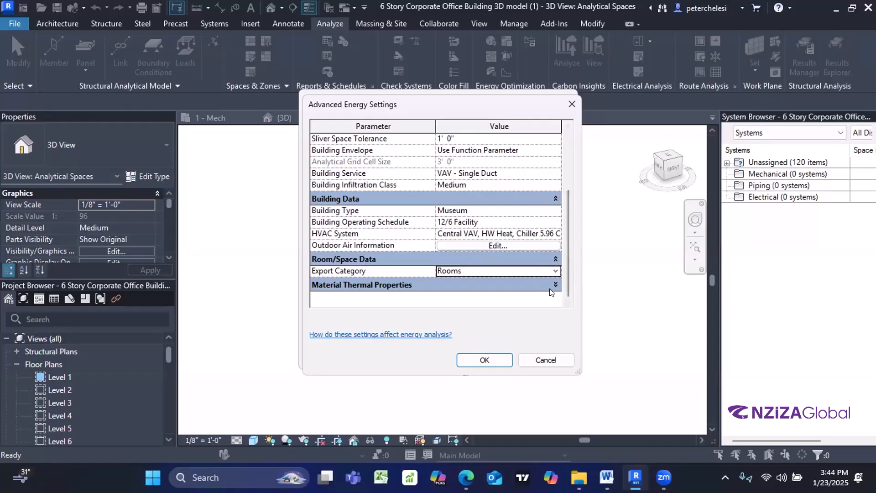
click(335, 284)
click(497, 274)
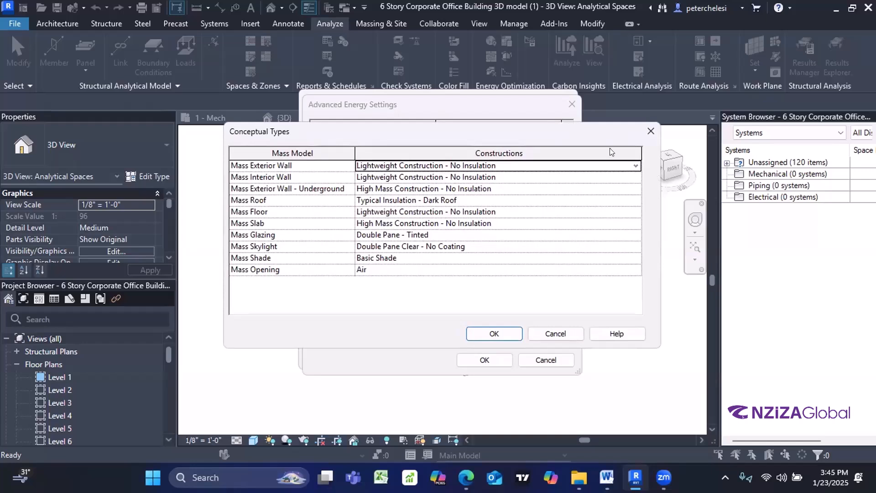
click(636, 167)
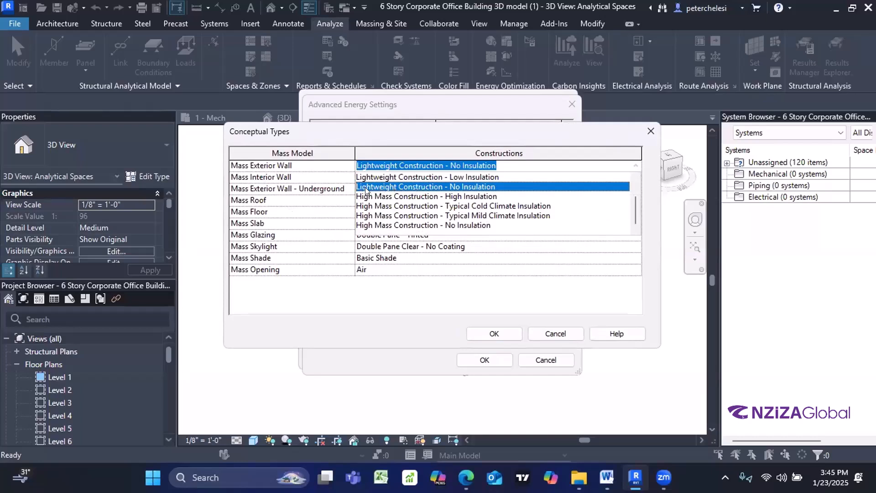
click(333, 292)
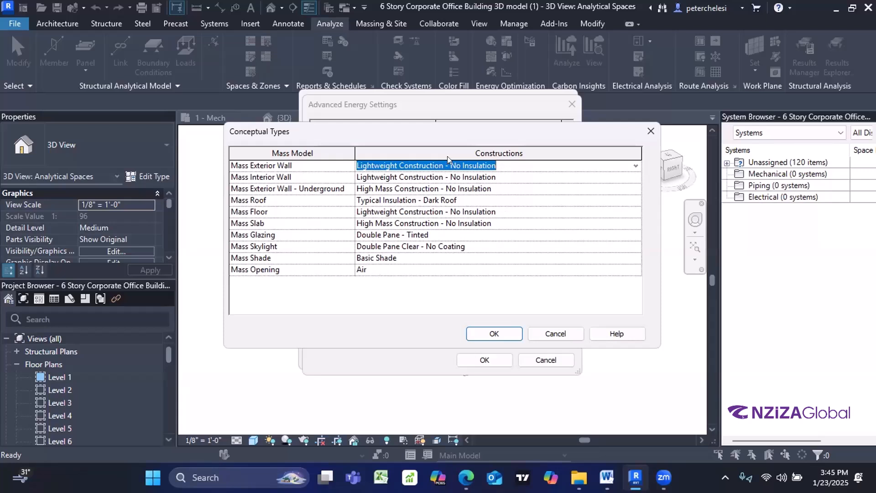
click(636, 166)
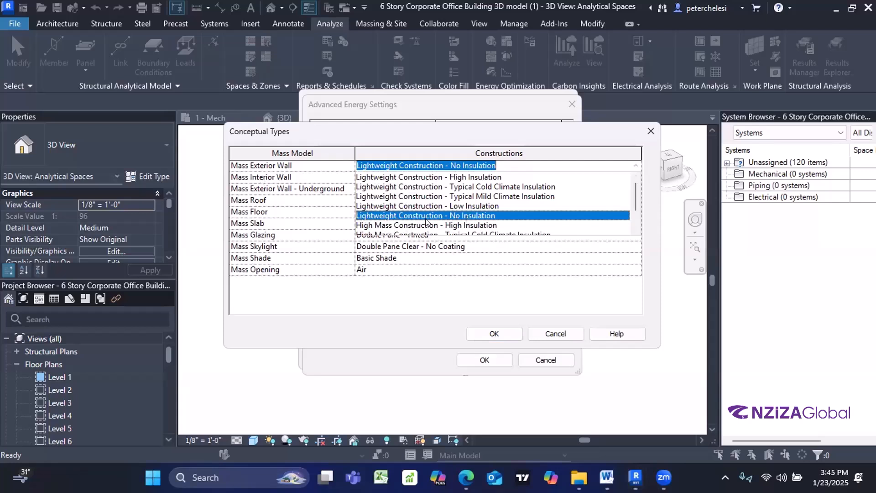
click(456, 213)
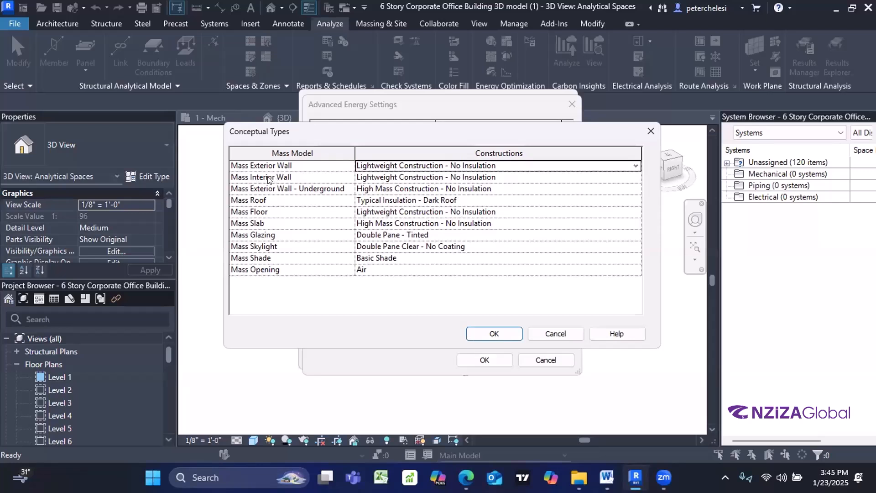
Step: Review the Mass Interior Wall constructions and select Lightweight Construction - No Insulation
click(629, 177)
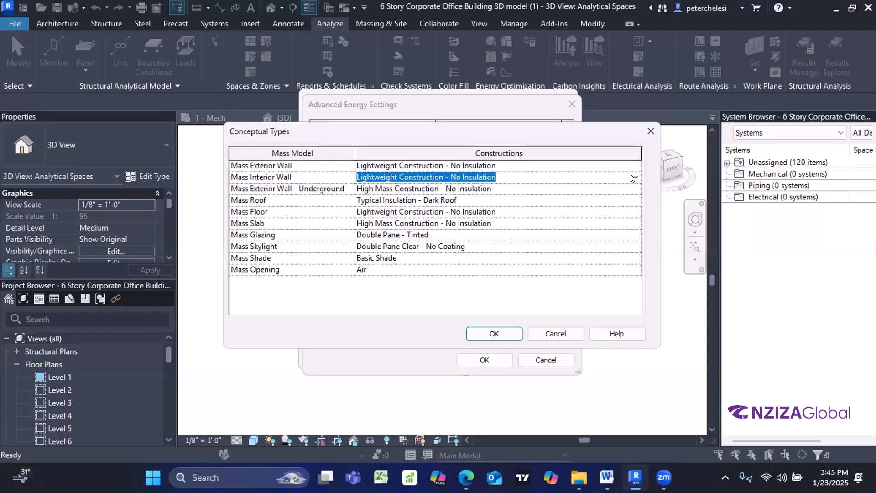
click(634, 178)
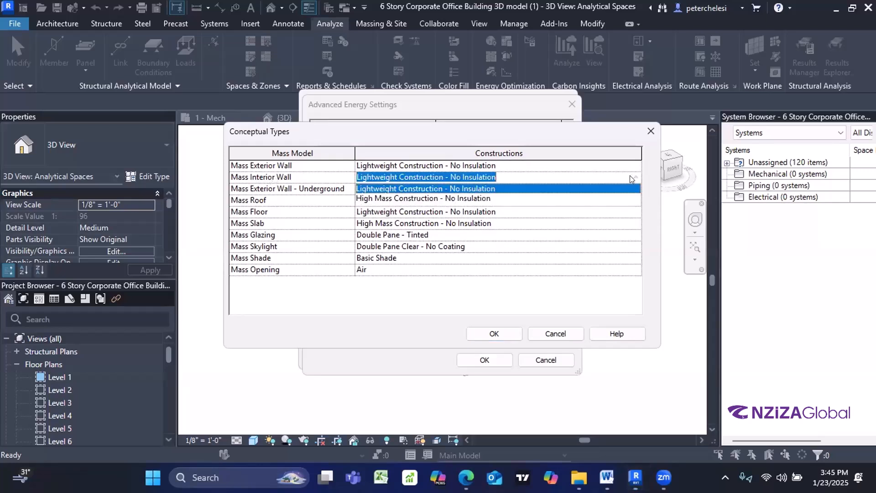
click(416, 189)
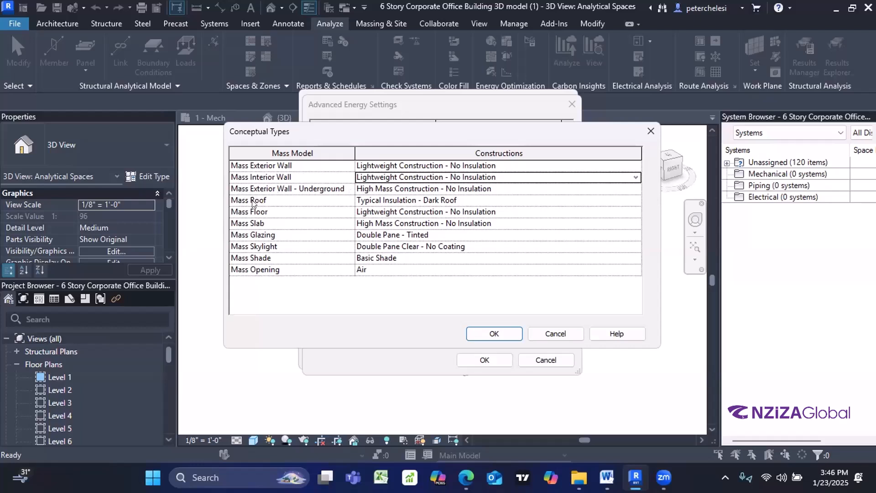
Step: Review the Mass Roof construction options and select No Insulation - Dark Roof
click(624, 203)
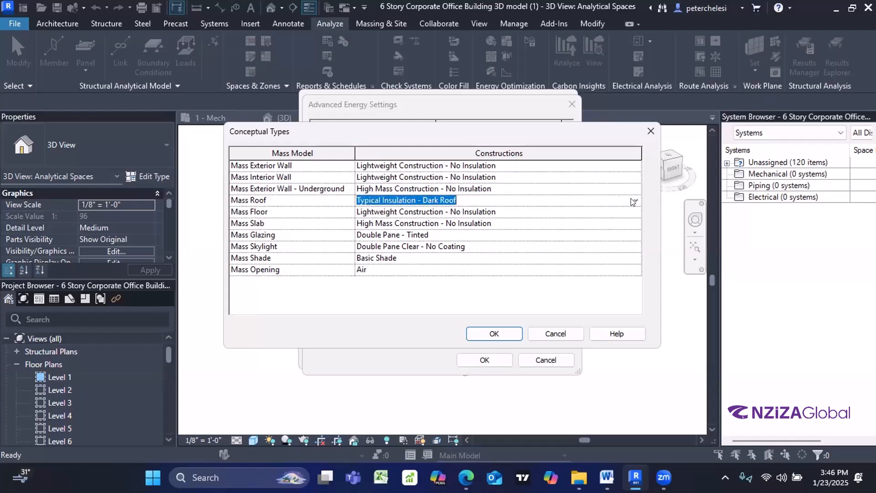
click(635, 201)
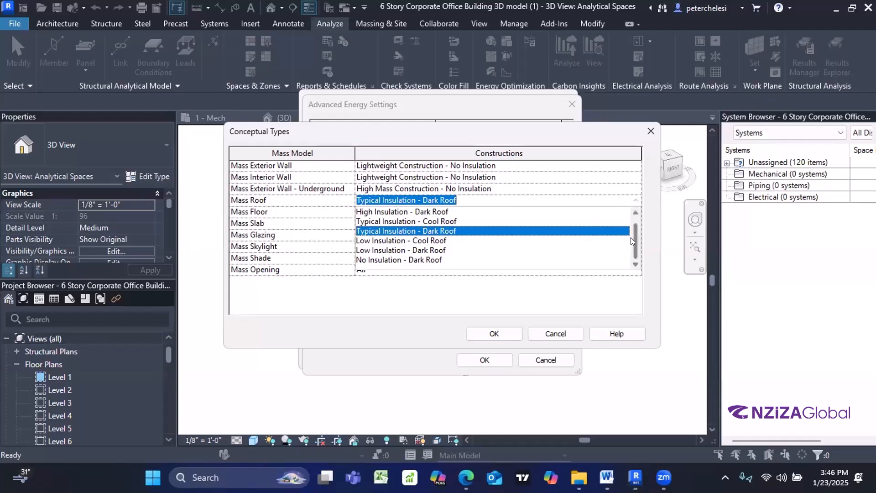
scroll(631, 232, up, 1)
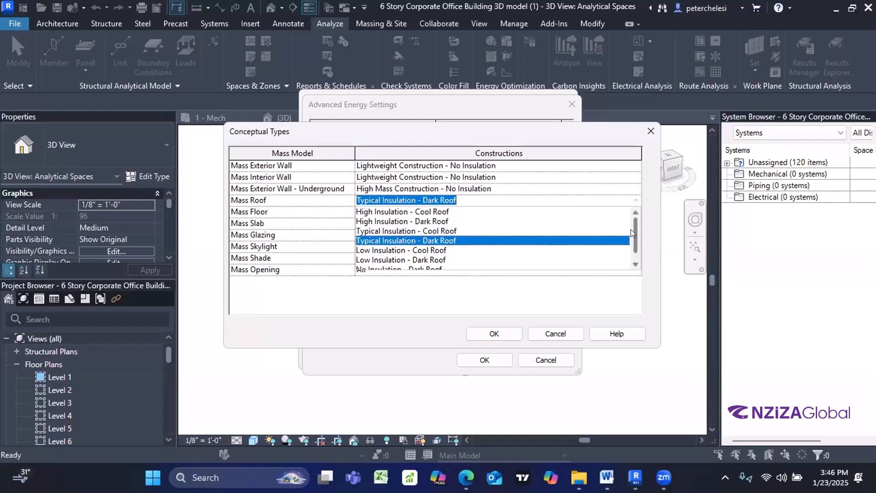
scroll(634, 239, down, 1)
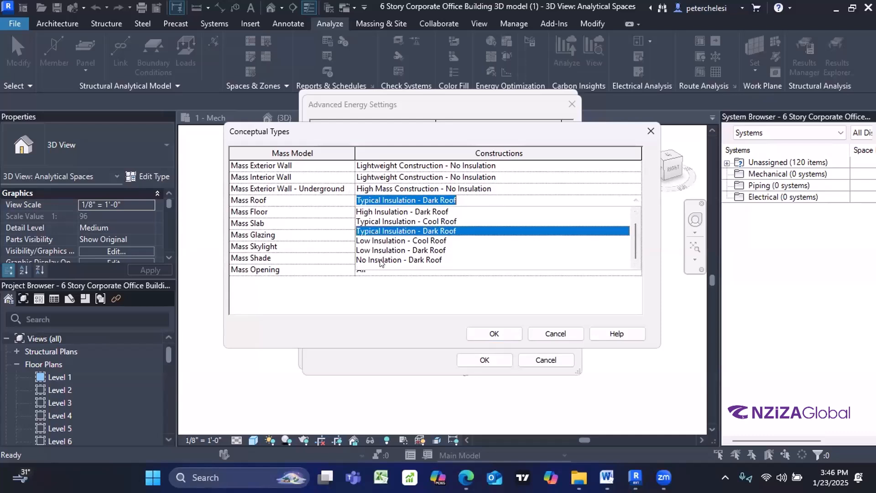
click(408, 261)
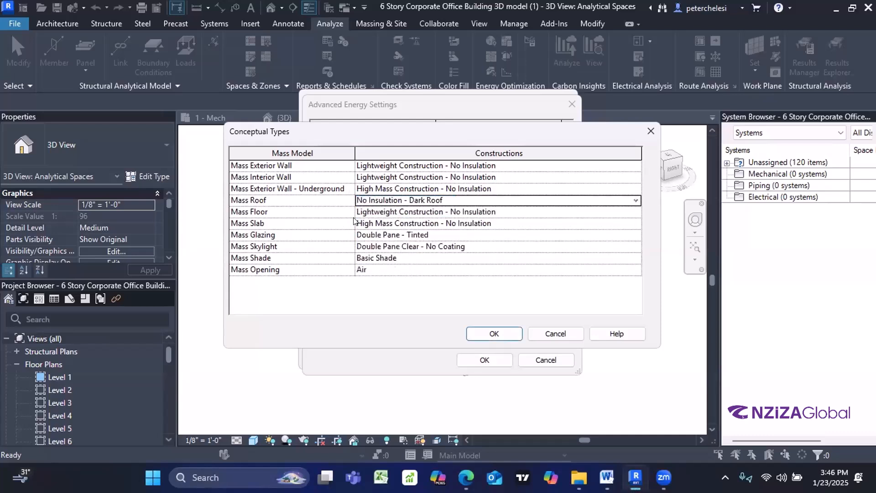
click(636, 201)
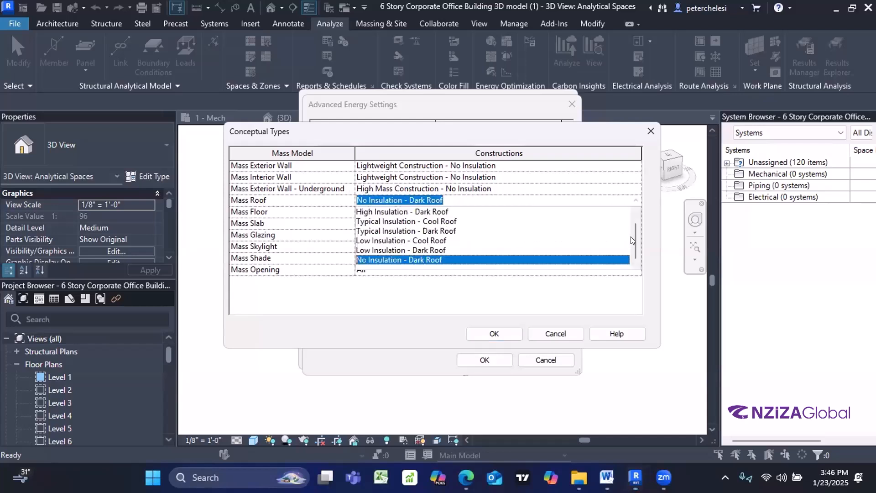
mouse_move(632, 240)
mouse_down()
mouse_move(631, 222)
mouse_move(632, 250)
mouse_up()
click(395, 259)
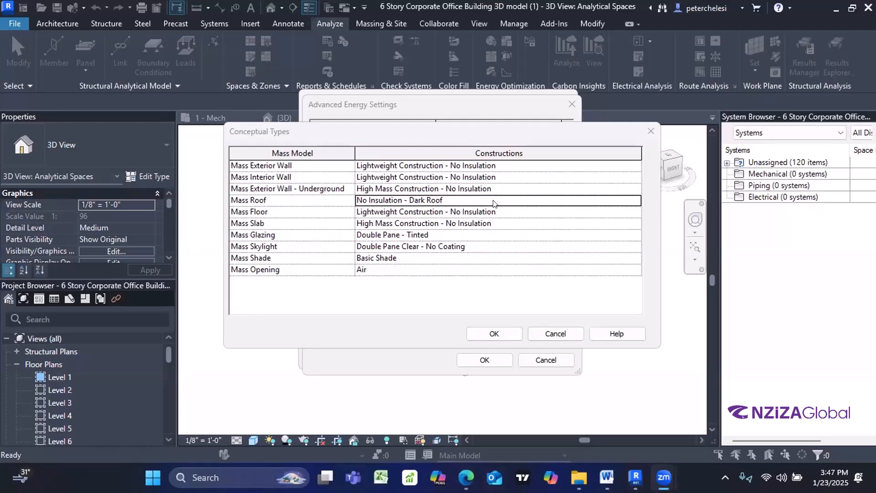
Step: Review the Mass Floor construction options and select Lightweight Construction - No Insulation
click(243, 213)
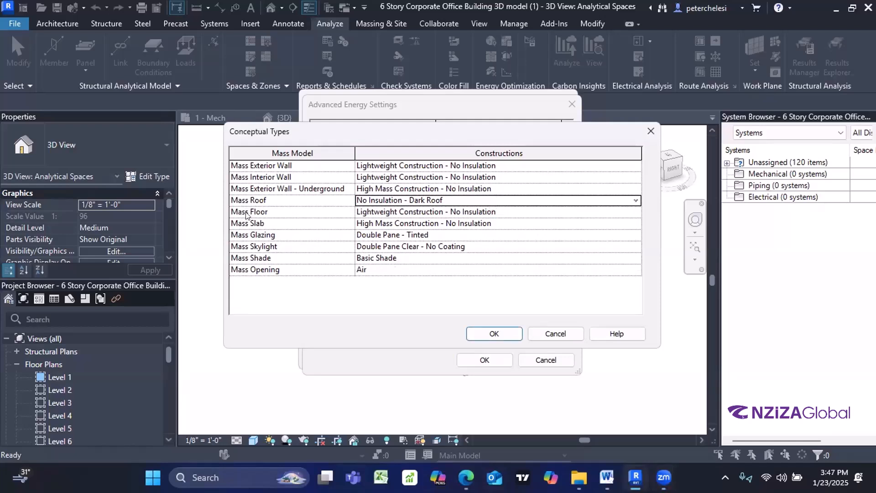
click(633, 212)
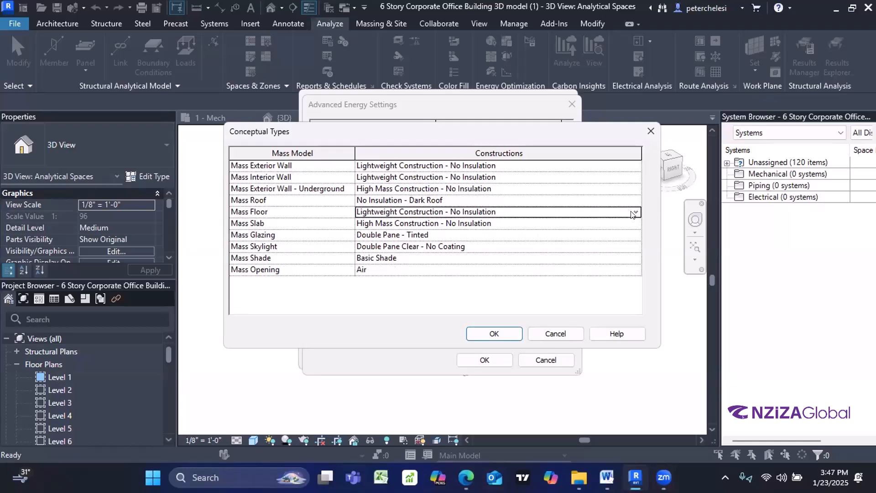
click(635, 212)
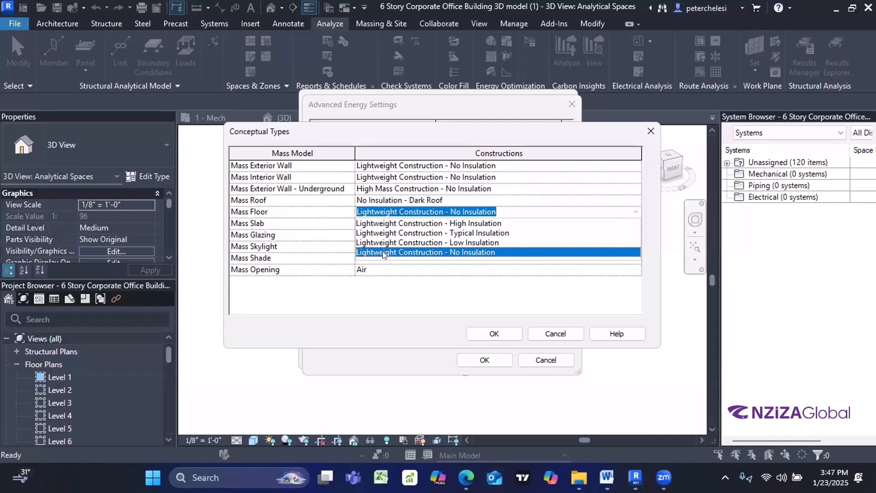
click(464, 253)
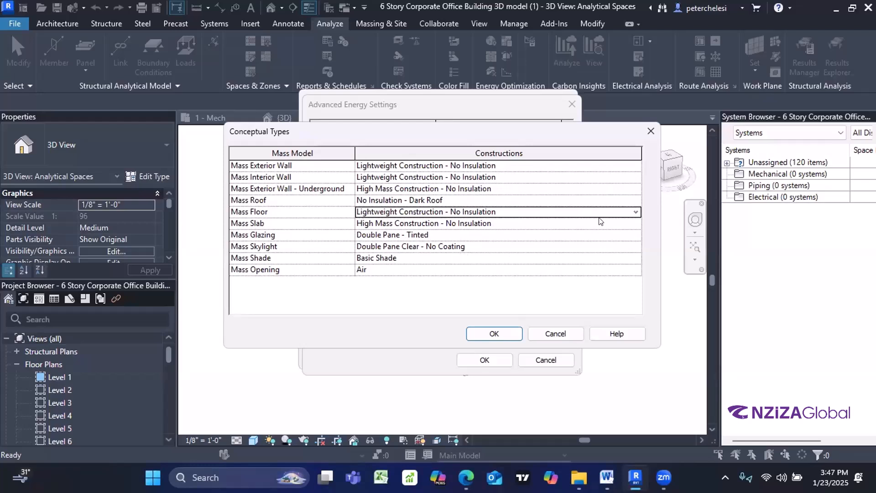
click(634, 213)
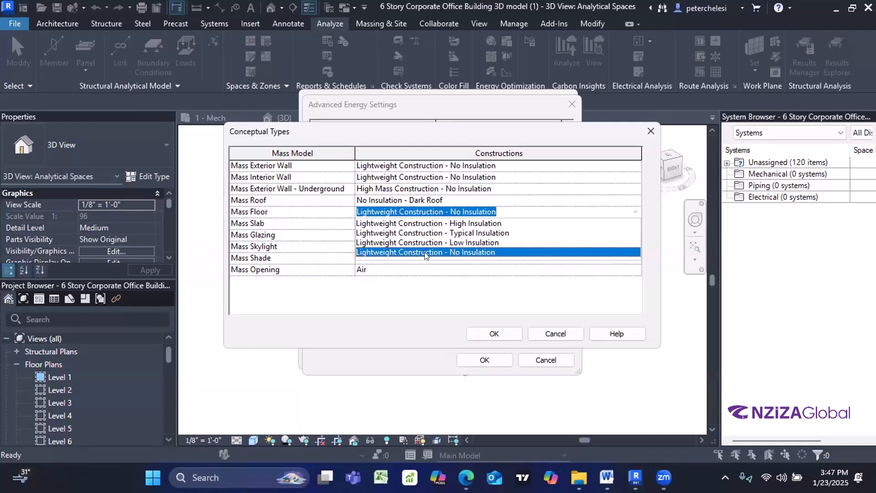
click(465, 252)
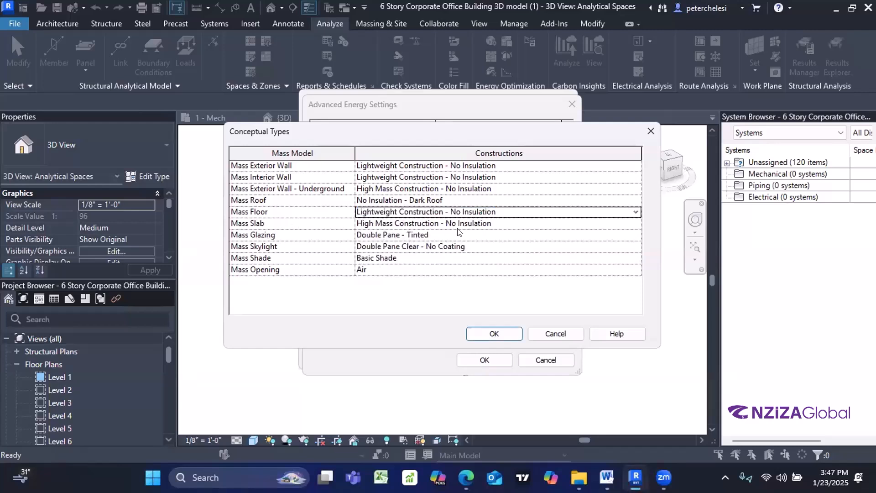
Step: Select High Mass Construction - No Insulation as the Mass Slab construction
click(510, 223)
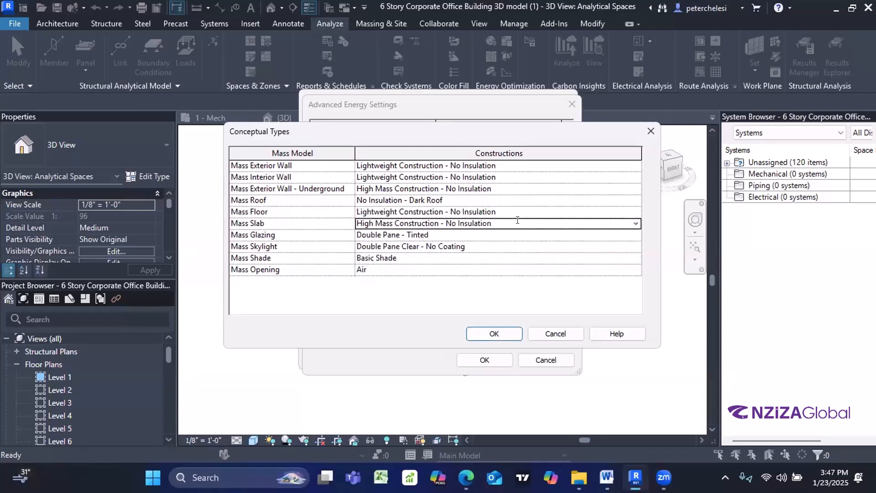
click(634, 224)
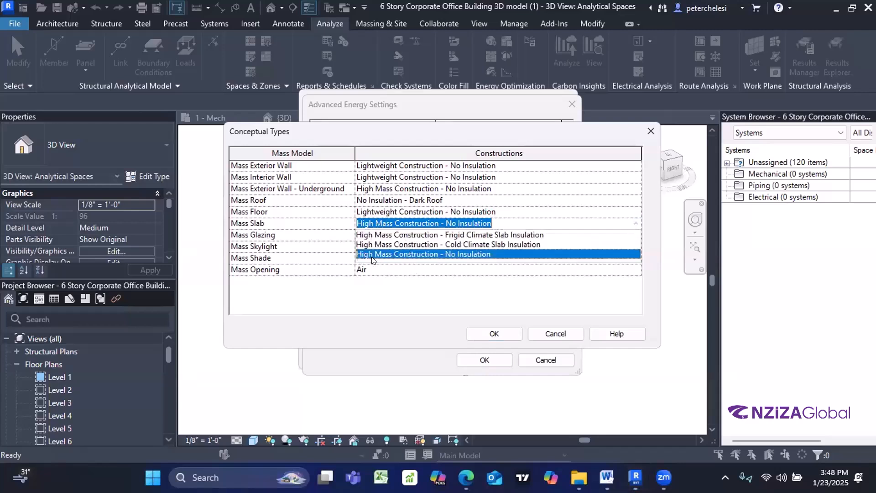
click(452, 255)
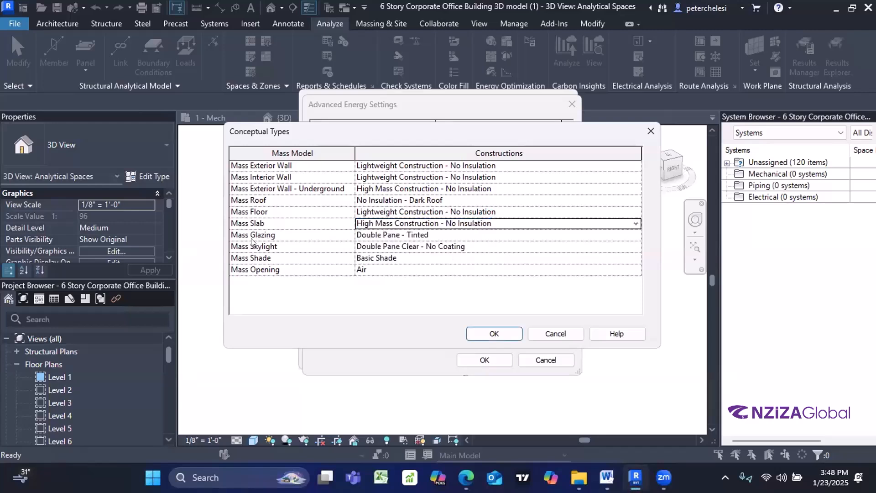
Step: Select Double Pane - Tinted for Mass Glazing and Double Pane Clear - No Coating for Mass Skylight
click(619, 237)
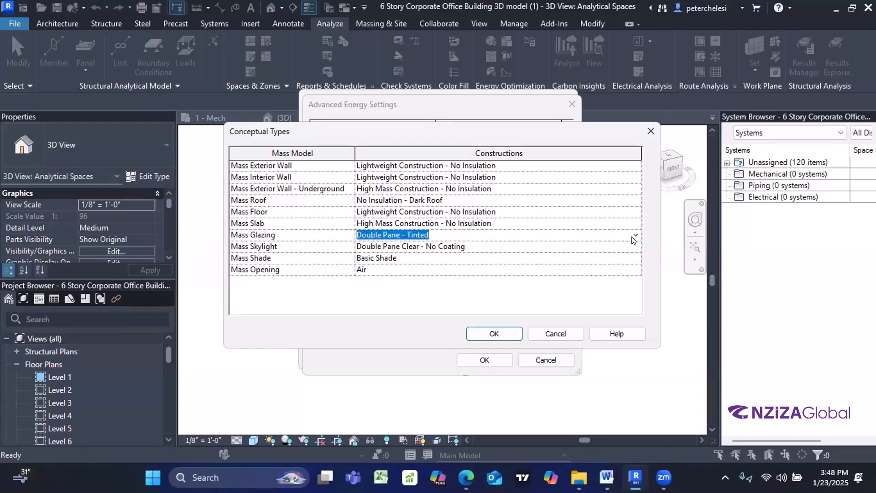
click(635, 237)
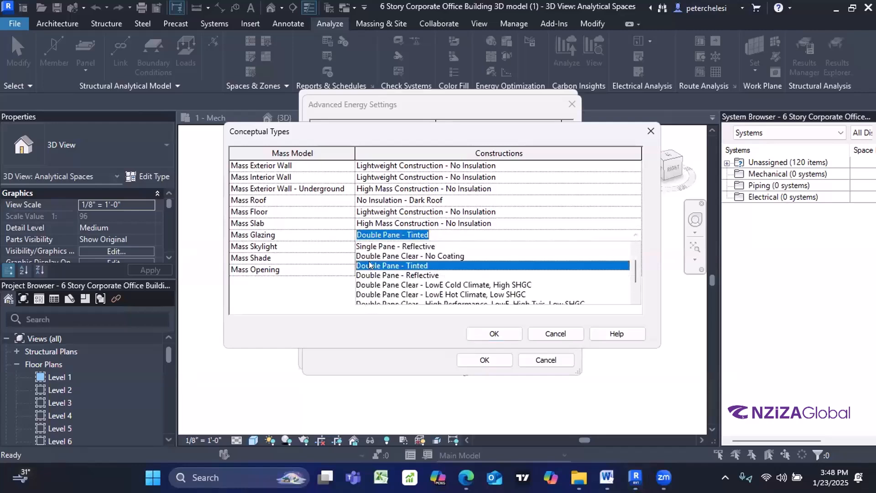
click(427, 266)
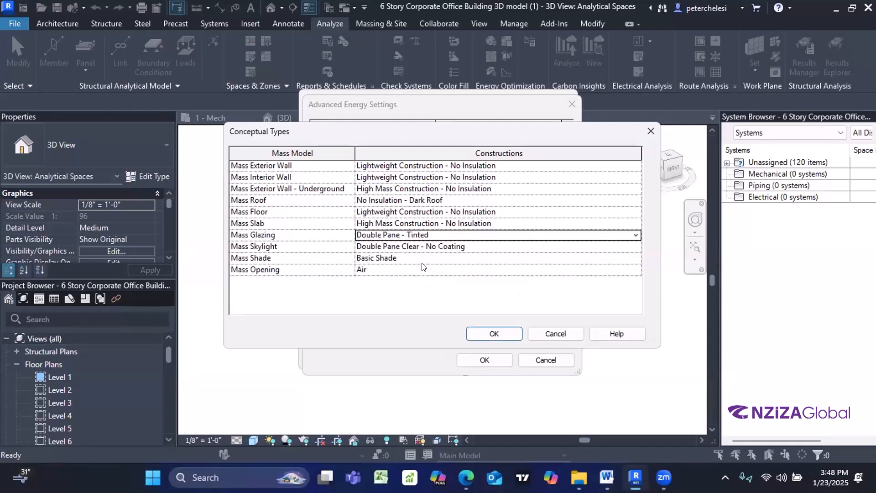
click(633, 249)
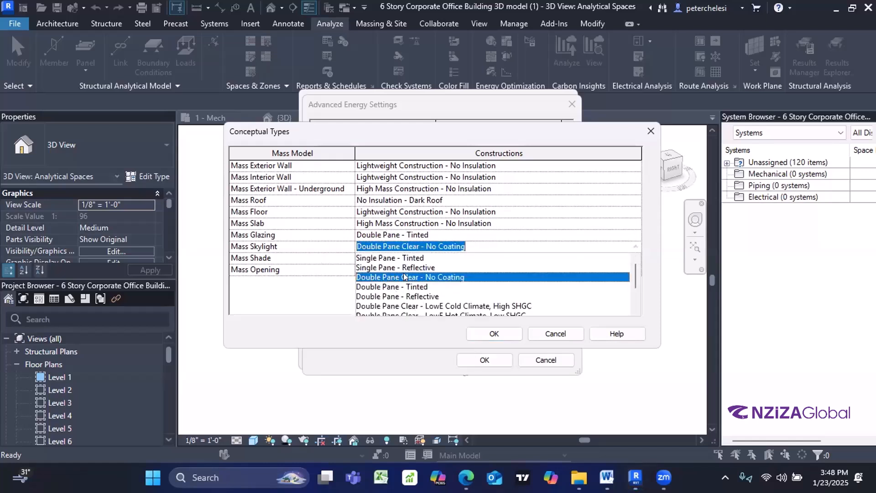
click(438, 277)
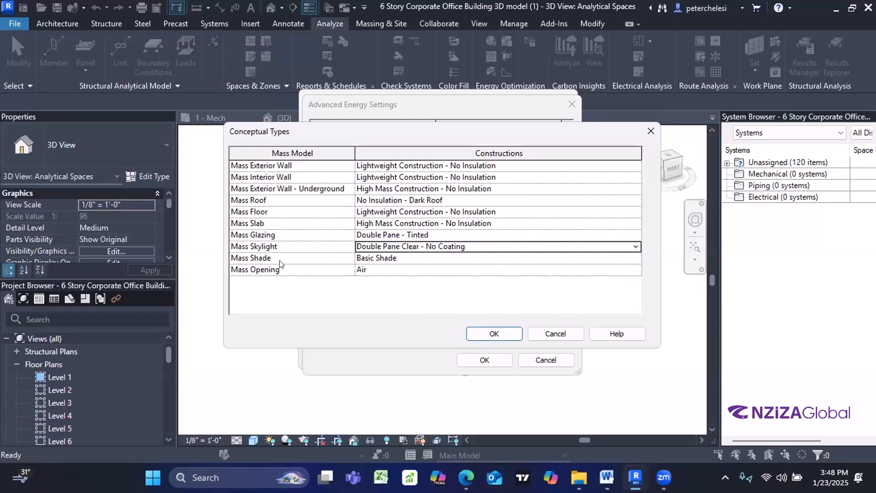
Step: Select Basic Shade for Mass Shade and Air for Mass Opening, and accept the Conceptual Types
click(630, 259)
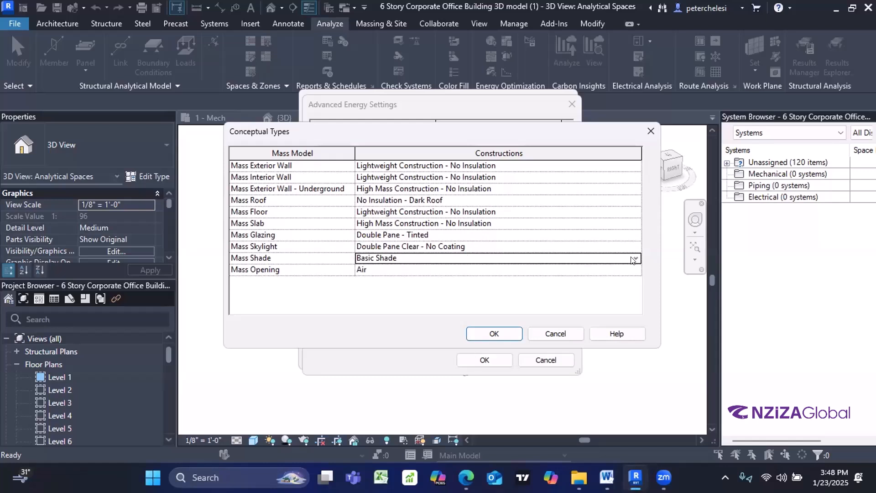
click(636, 257)
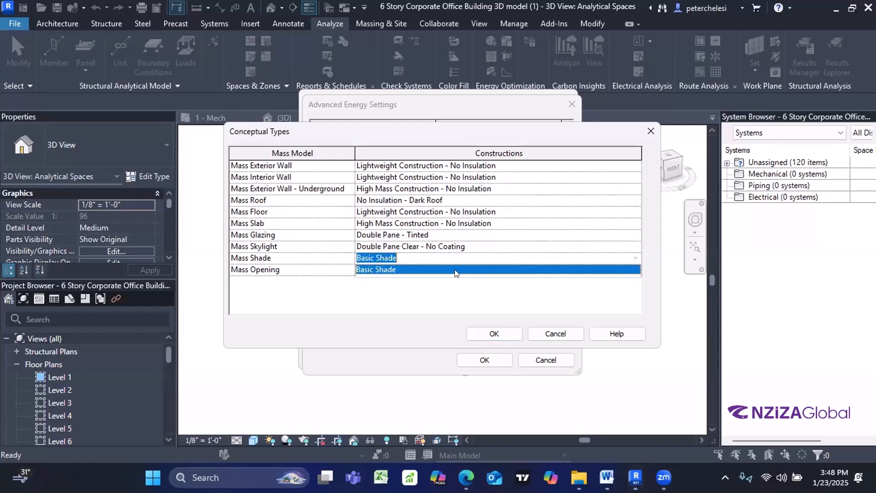
click(363, 270)
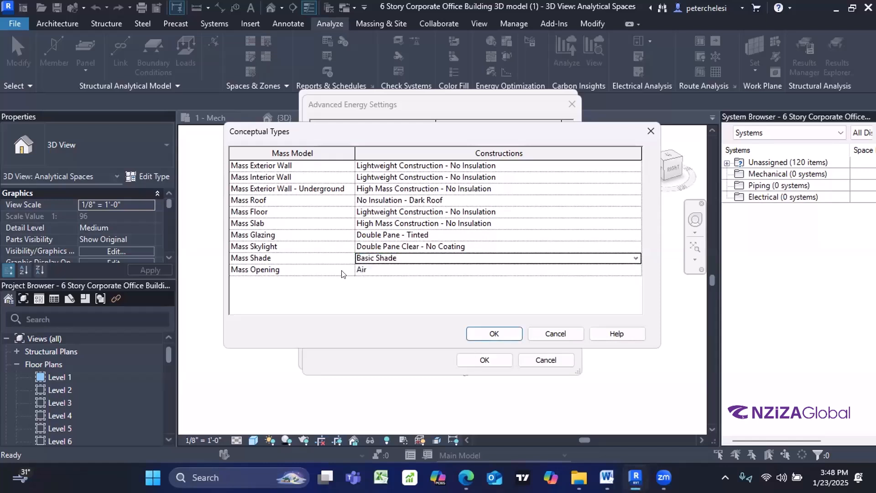
click(626, 269)
click(636, 270)
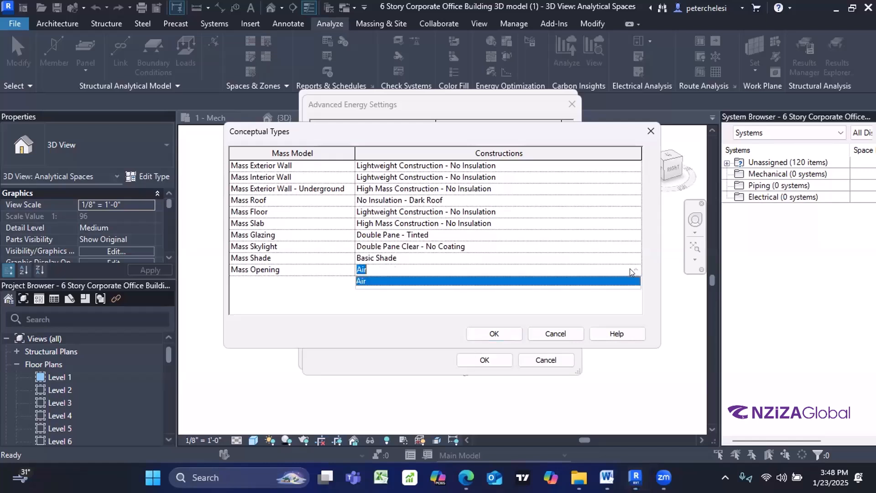
click(362, 280)
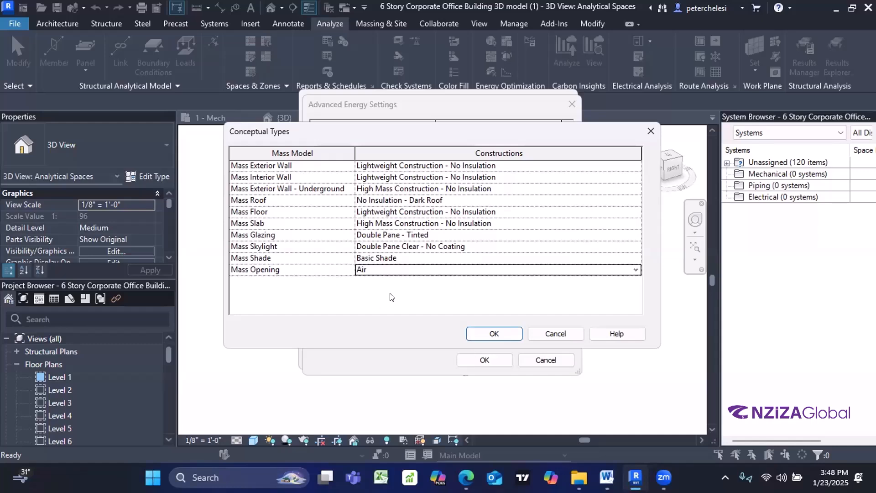
click(474, 334)
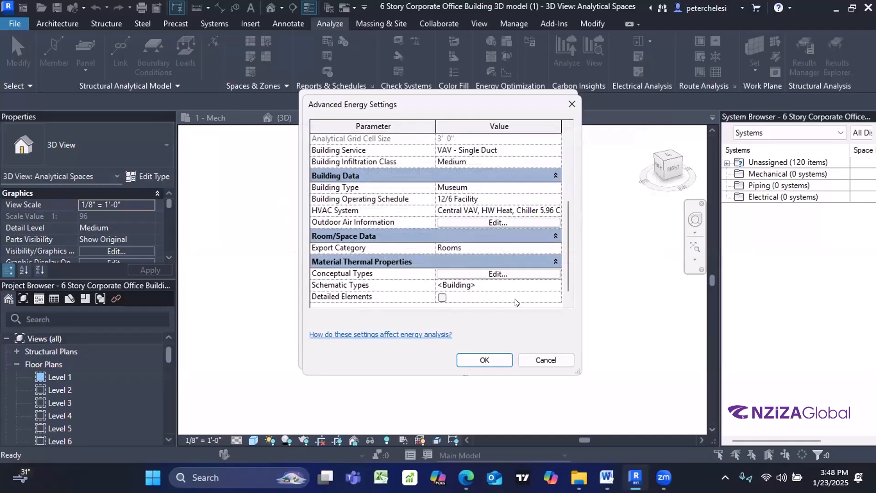
Step: Open the Schematic Types for the building and set the Roofs analytic construction to Flat roof - A (U=0.0440)
click(513, 285)
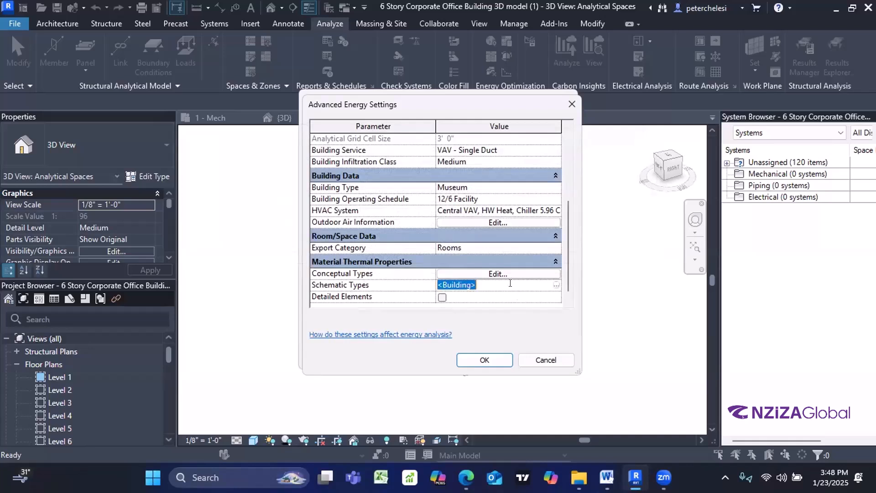
click(557, 286)
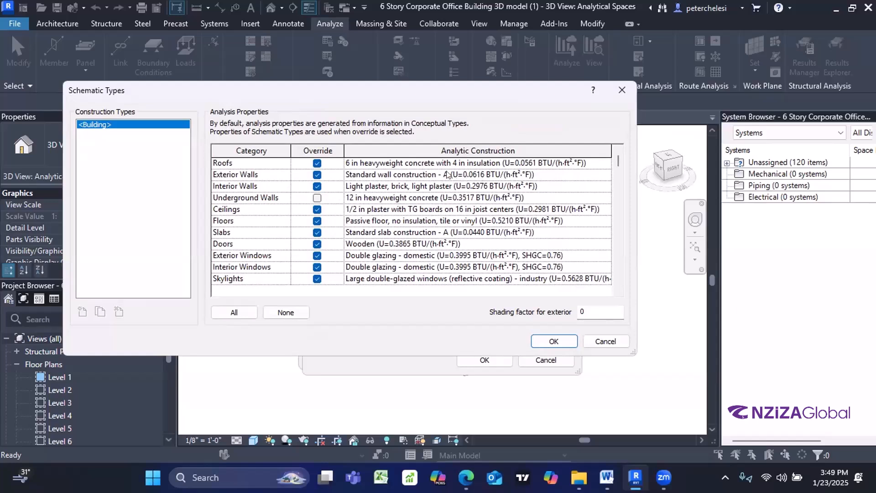
click(537, 163)
click(606, 163)
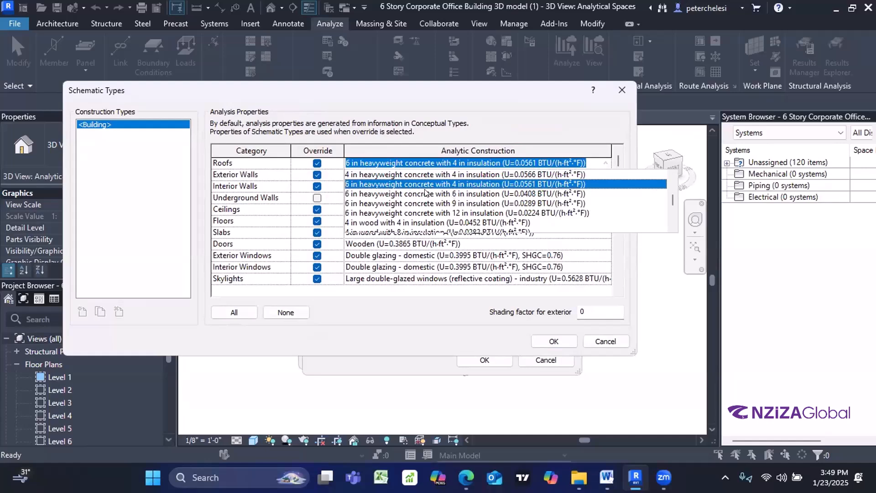
scroll(425, 193, down, 5)
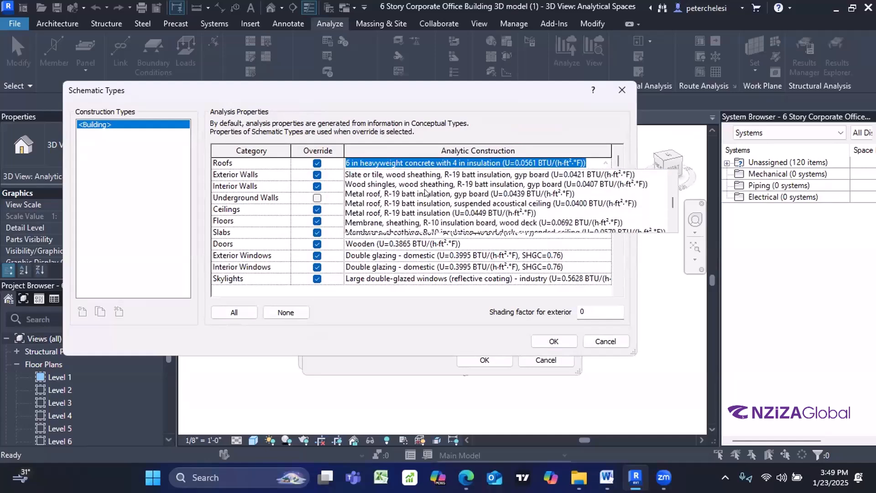
scroll(425, 193, up, 5)
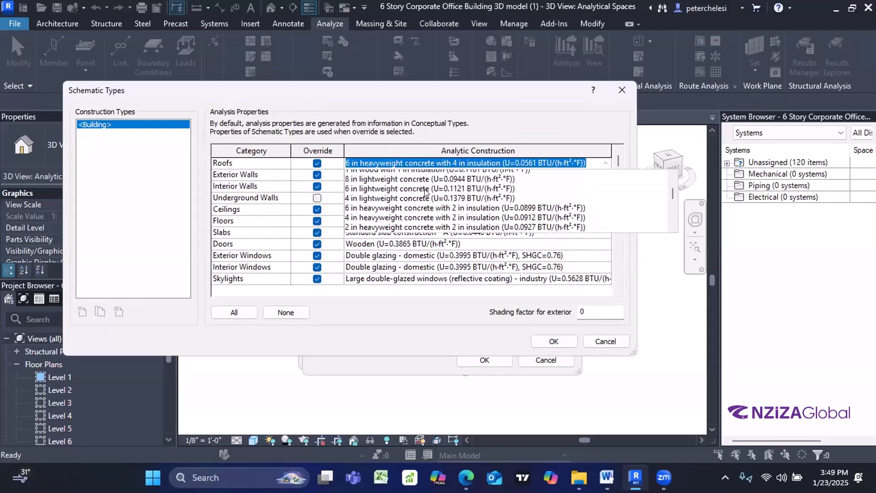
scroll(425, 192, down, 3)
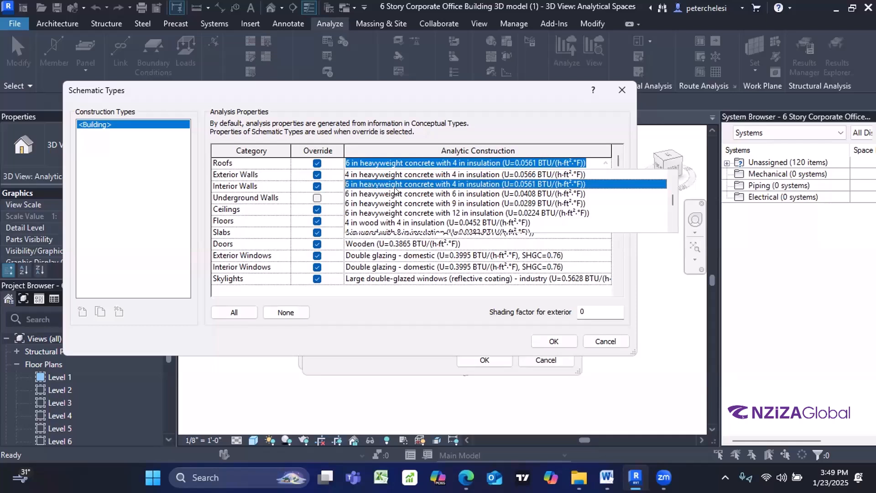
scroll(395, 187, up, 5)
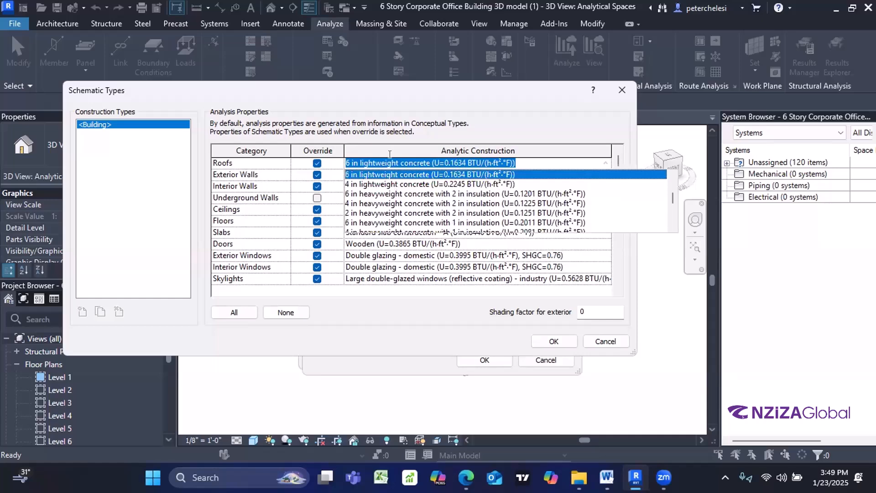
scroll(432, 184, up, 5)
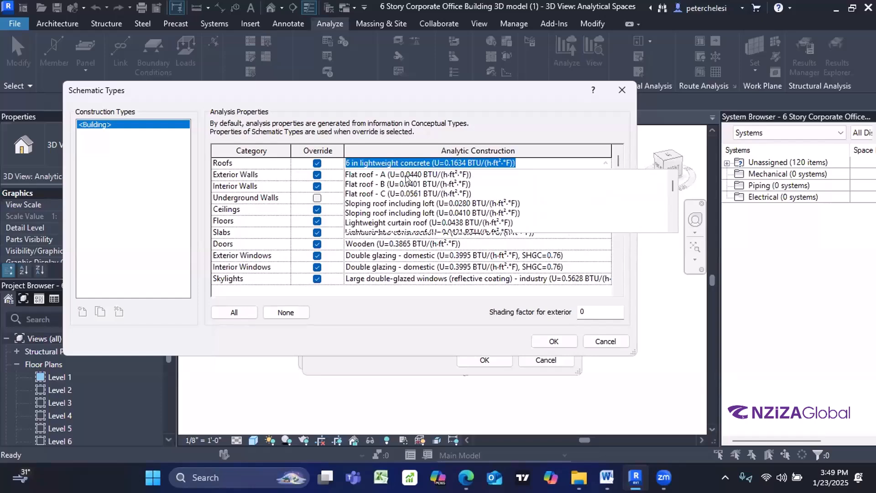
click(467, 175)
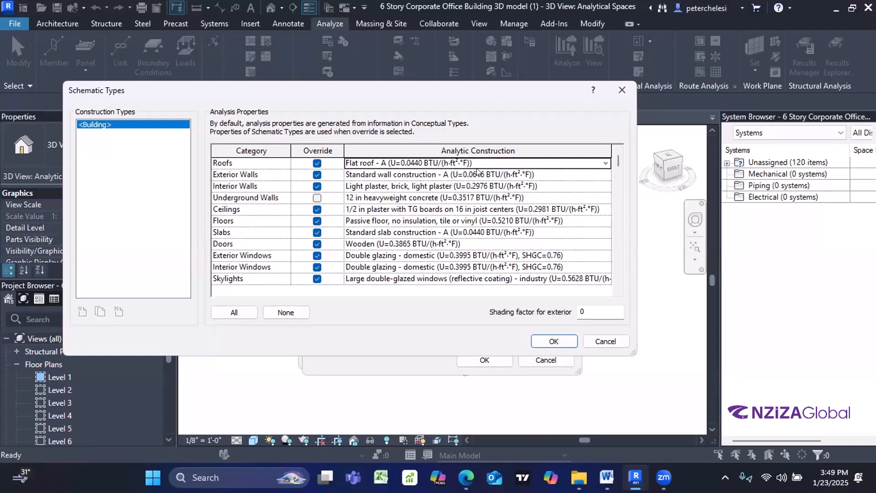
click(562, 173)
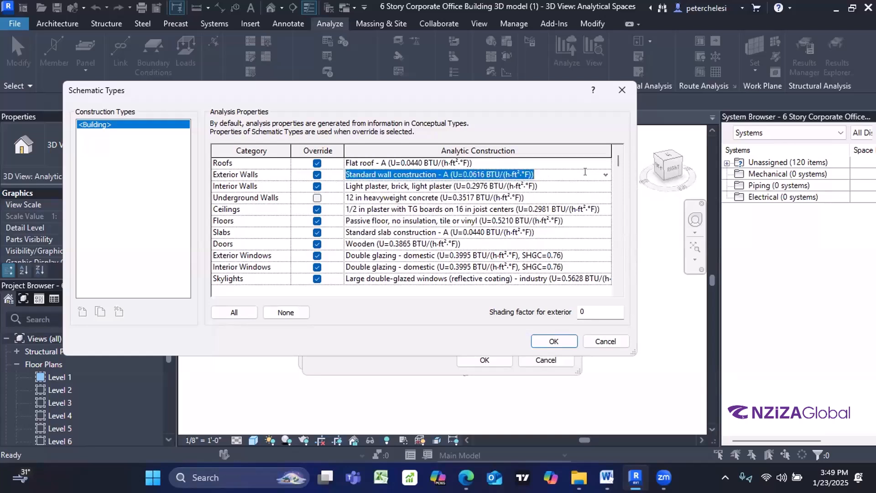
click(605, 174)
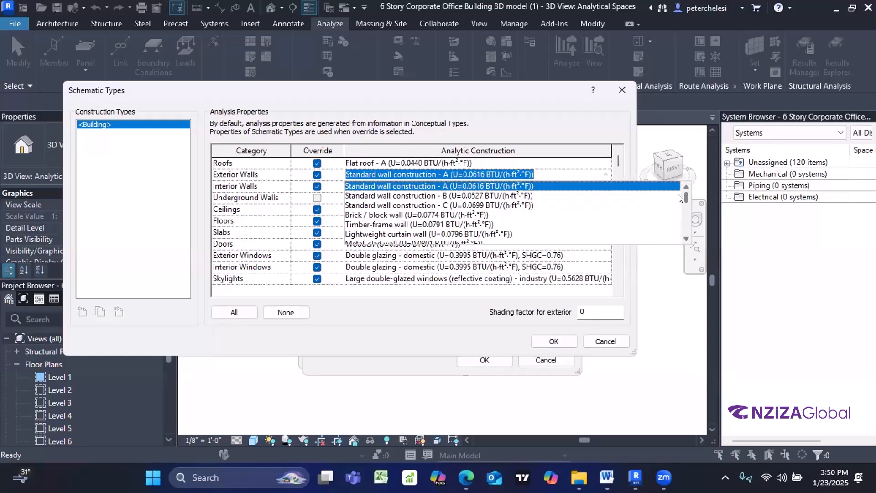
click(589, 163)
click(588, 163)
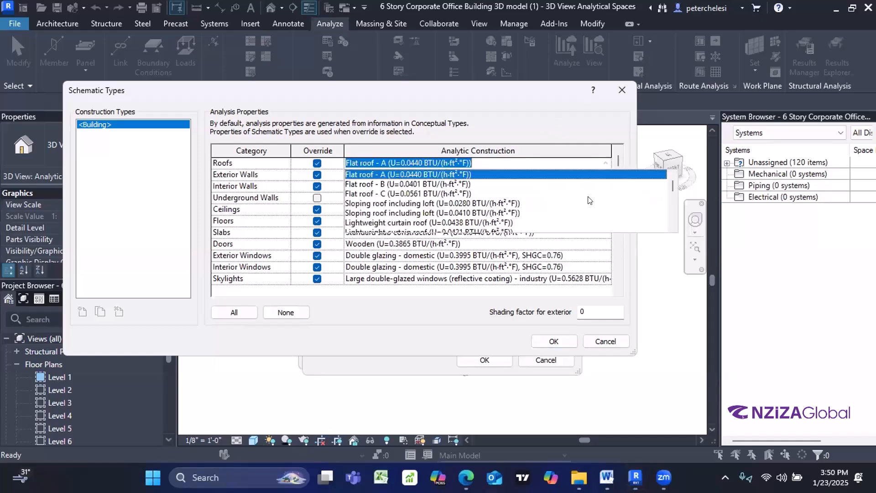
scroll(544, 210, down, 2)
scroll(521, 211, up, 2)
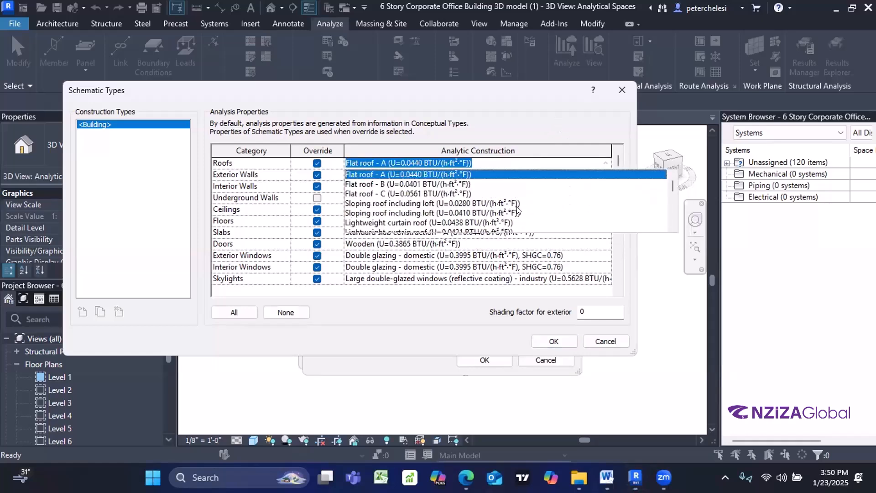
click(220, 163)
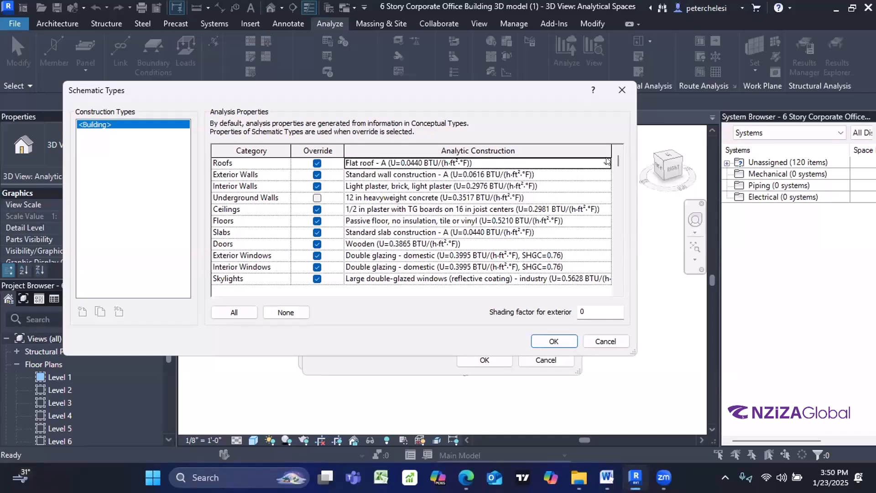
Step: Review the full list of analytic constructions available for Roofs, from the flat roofs through to the waterproof coverings
click(606, 163)
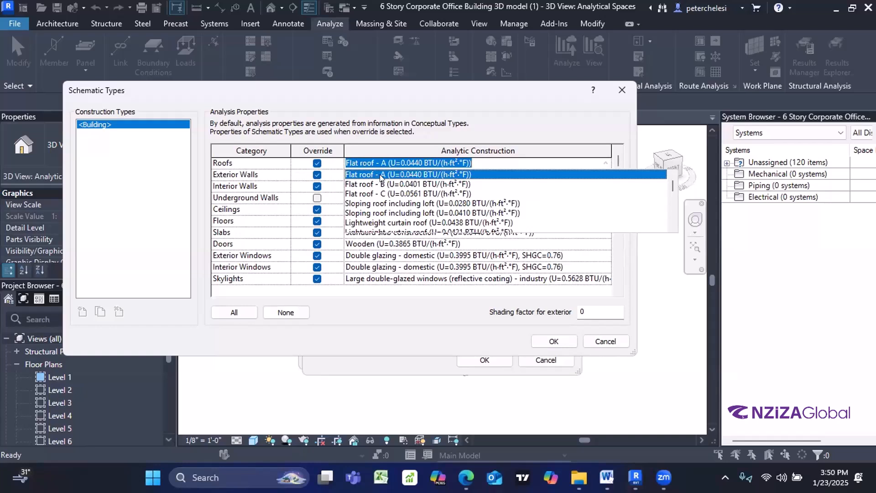
scroll(395, 192, down, 2)
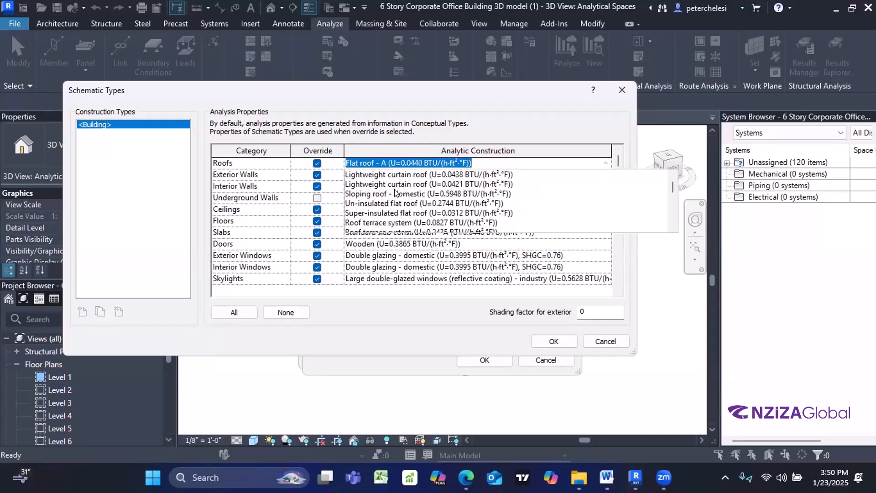
scroll(395, 192, down, 2)
scroll(395, 192, down, 6)
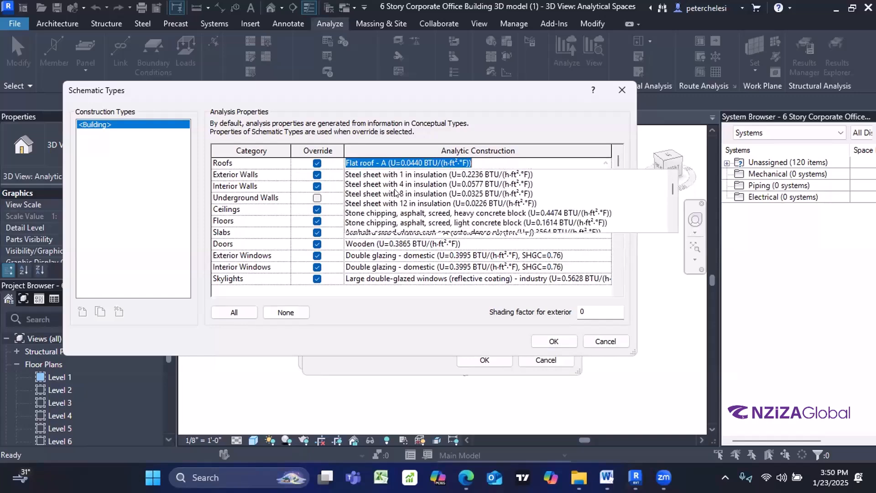
scroll(395, 192, down, 3)
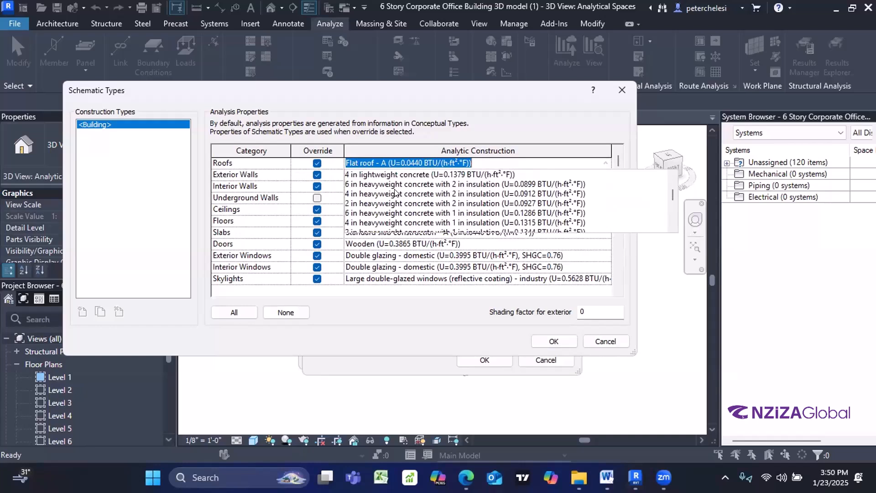
scroll(395, 192, down, 2)
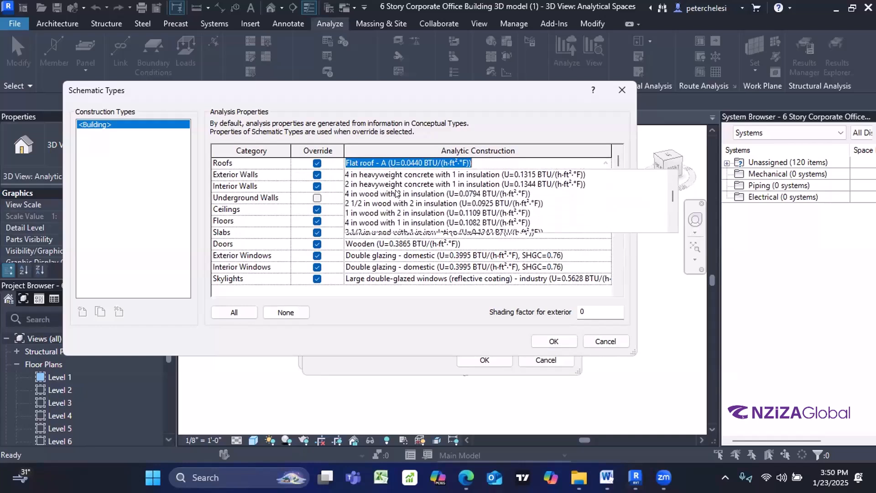
scroll(396, 192, down, 2)
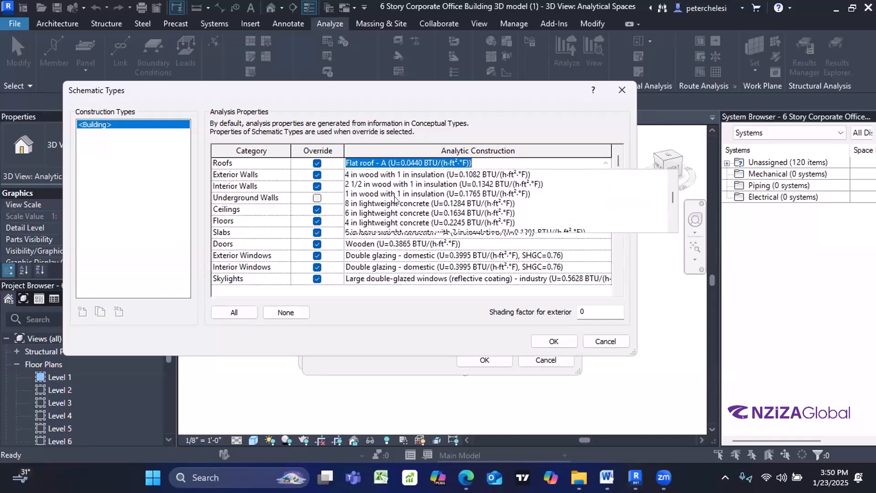
scroll(395, 198, down, 2)
scroll(395, 200, down, 2)
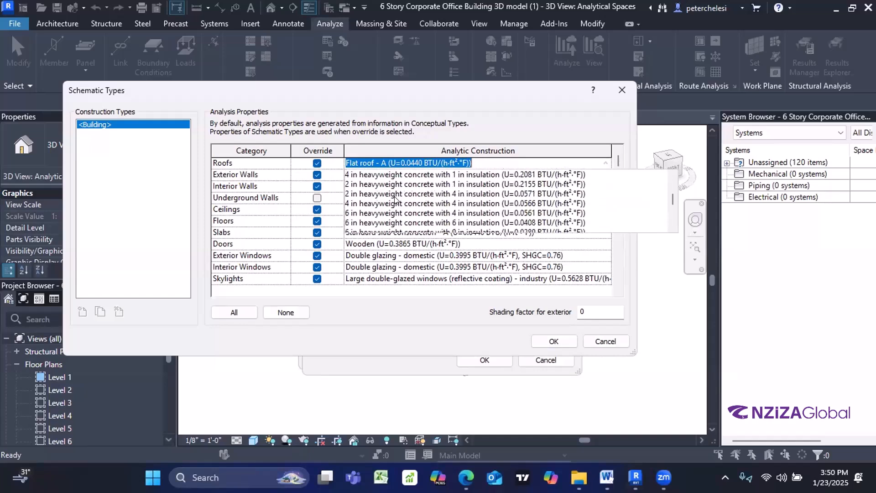
scroll(395, 199, down, 2)
scroll(395, 200, down, 3)
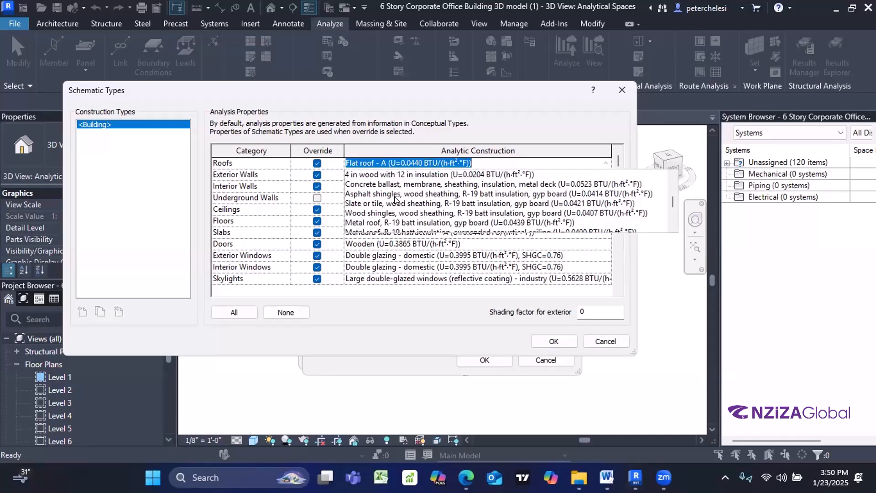
scroll(395, 199, down, 3)
scroll(395, 200, down, 2)
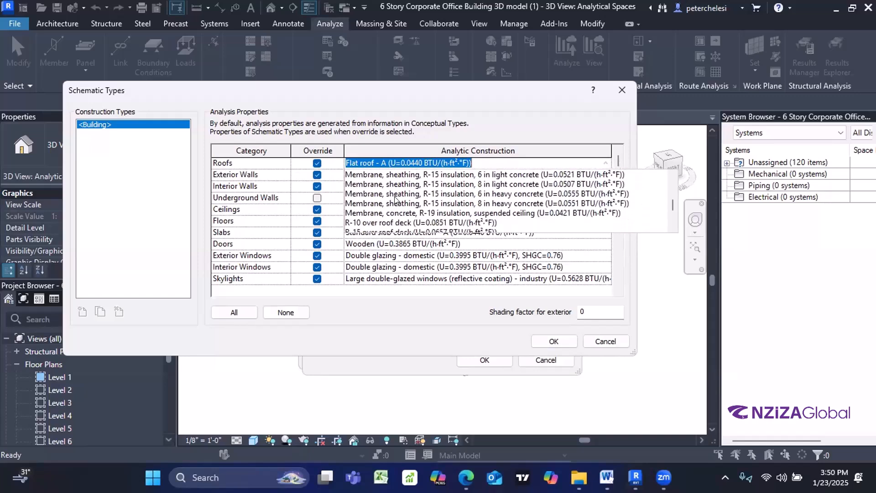
scroll(396, 199, down, 2)
scroll(395, 200, down, 6)
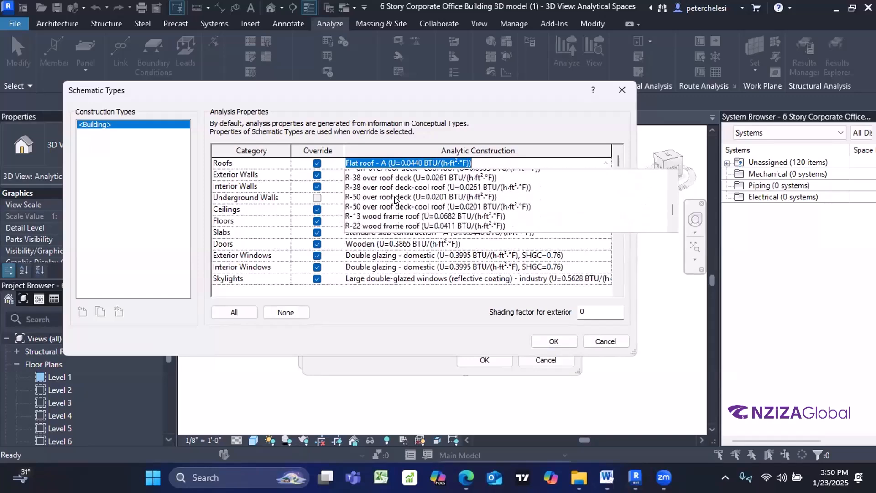
scroll(396, 199, down, 2)
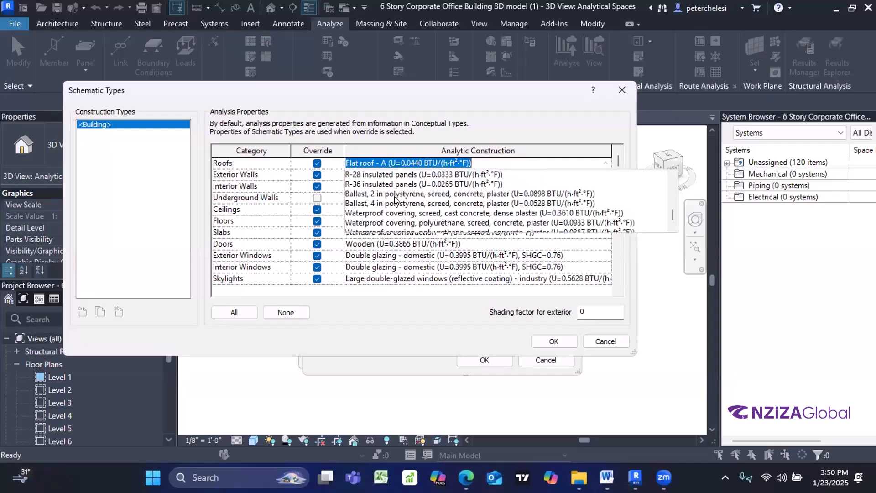
scroll(395, 200, down, 3)
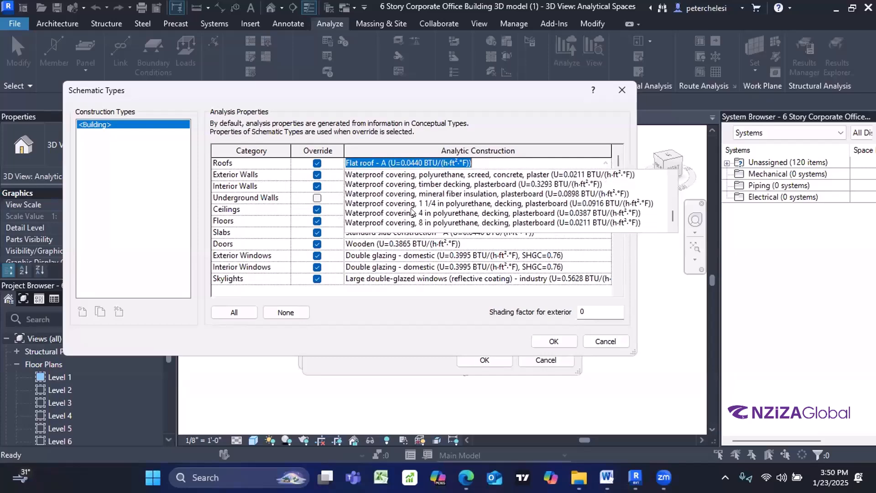
scroll(412, 211, up, 10)
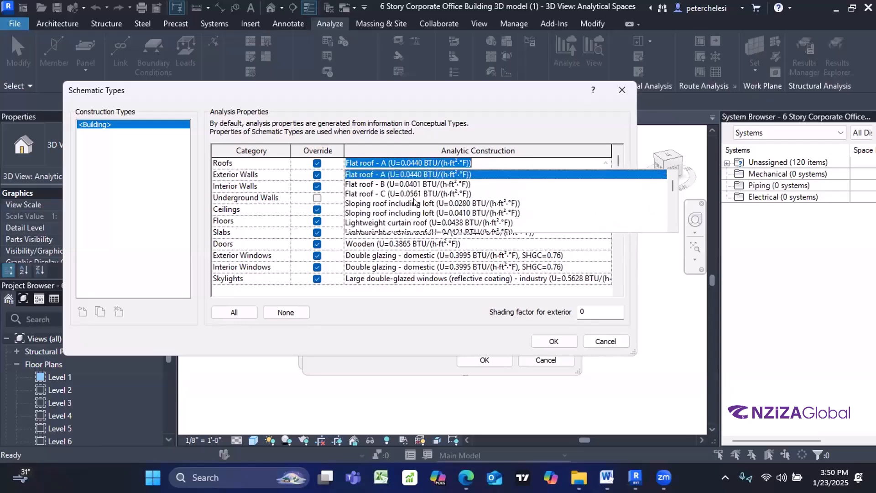
Step: Compare the U-values of the steel sheet, asphalt, wood, and lightweight and heavyweight concrete options for Roofs
scroll(415, 202, down, 2)
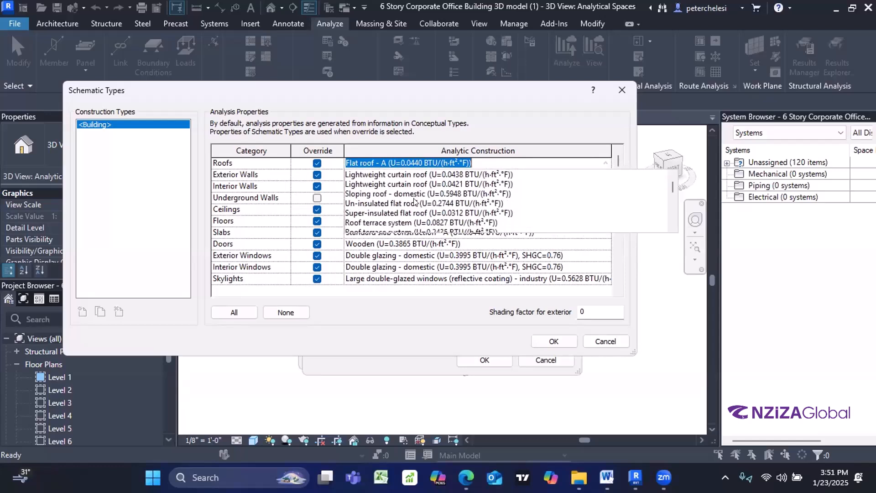
scroll(414, 201, down, 2)
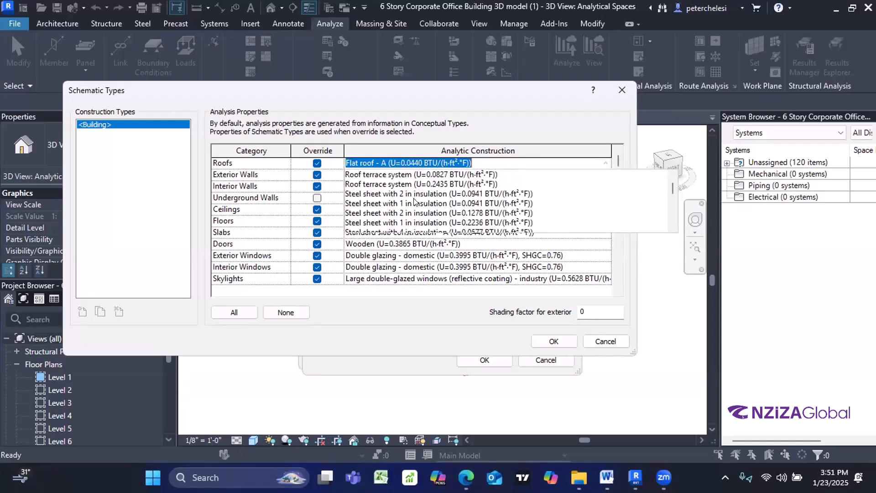
scroll(414, 202, up, 2)
scroll(414, 201, down, 8)
scroll(414, 202, down, 2)
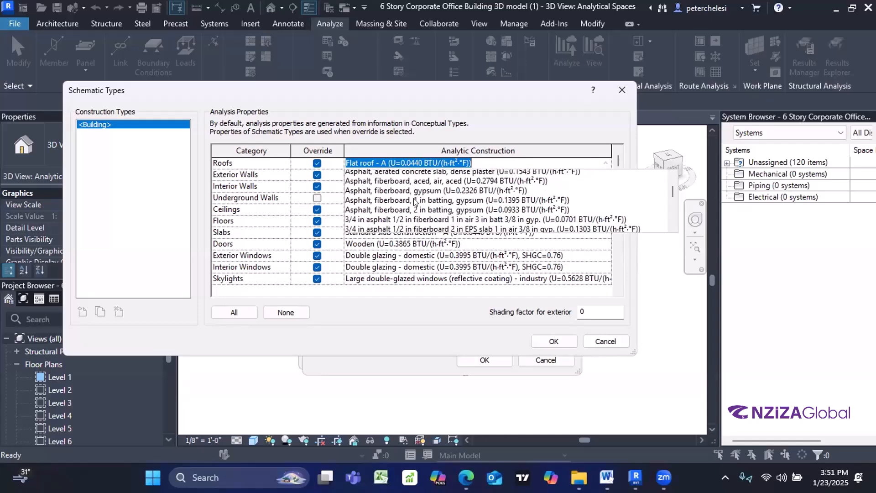
scroll(415, 202, down, 2)
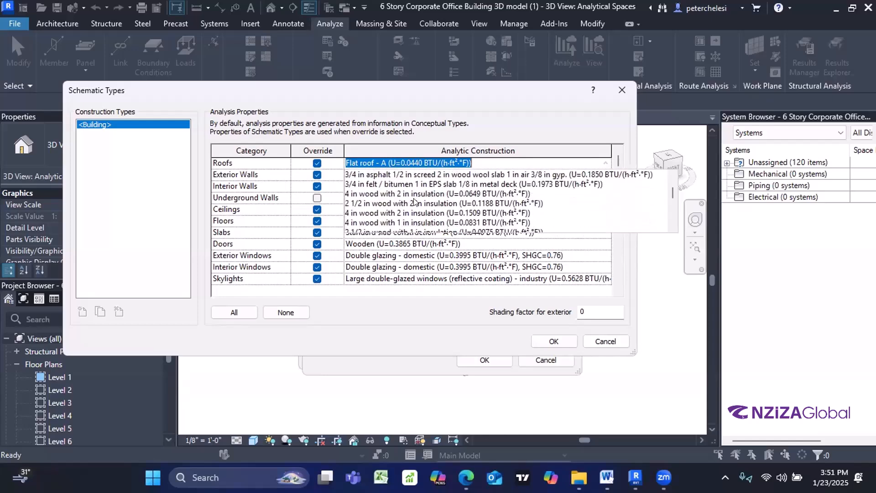
scroll(414, 202, down, 2)
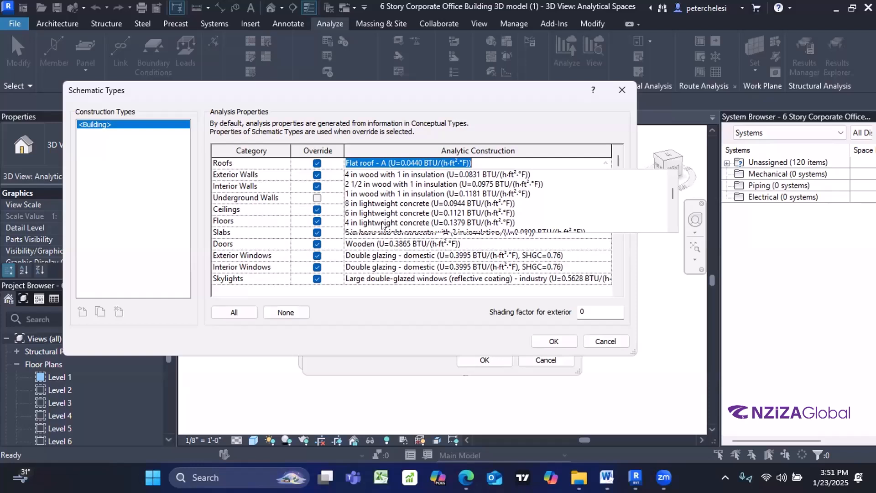
click(671, 228)
click(672, 229)
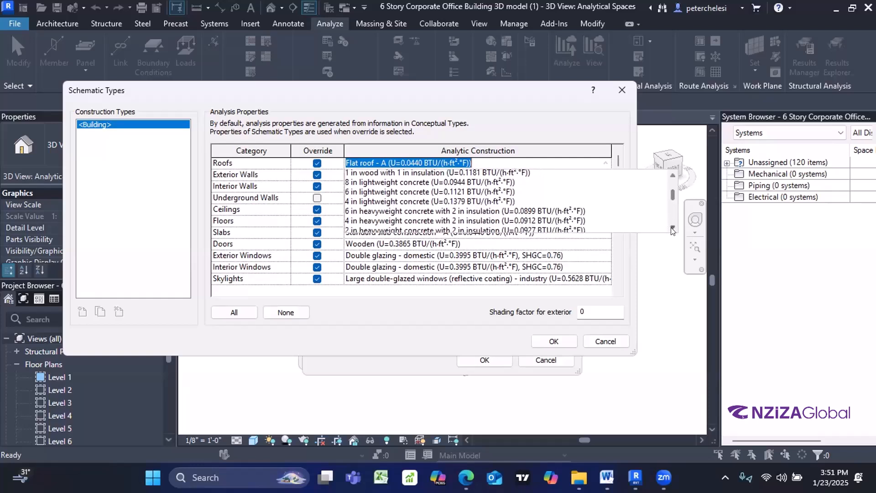
click(671, 228)
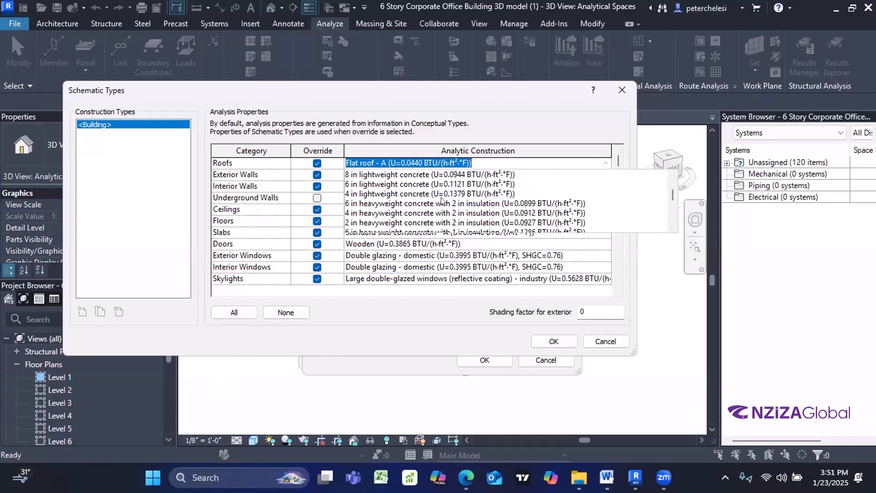
click(673, 226)
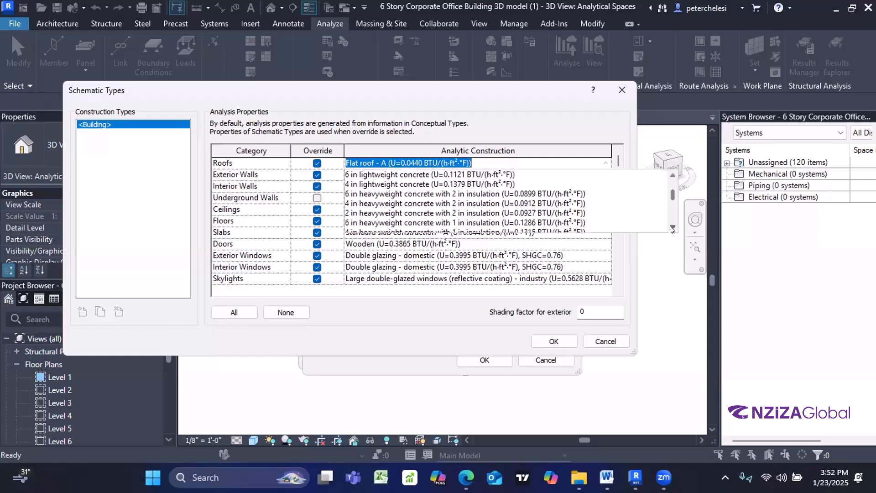
click(672, 226)
click(671, 177)
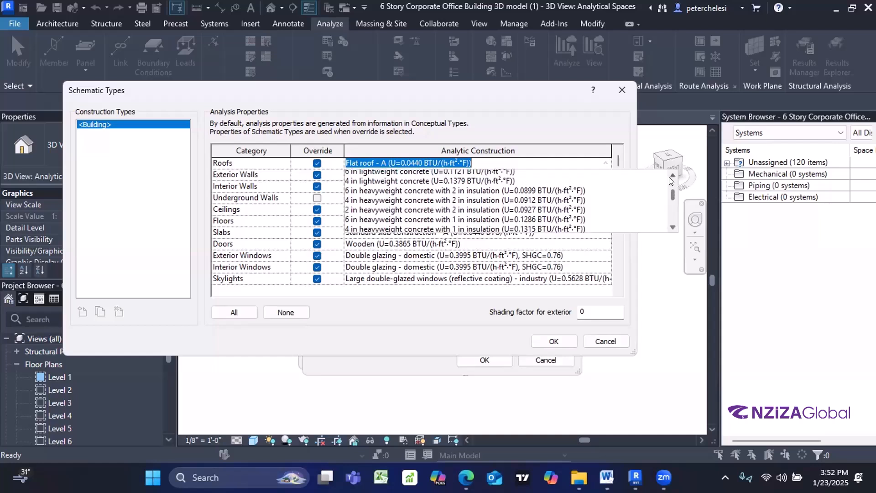
click(671, 176)
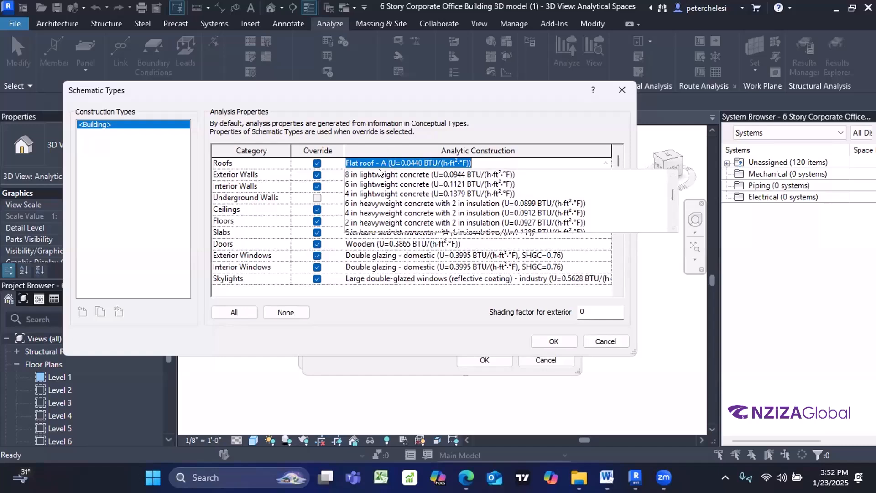
Step: Set Roofs to 6 in heavyweight concrete with 1 in insulation (U=0.1286) and select Standard wall construction - A (U=0.0616) for Exterior Walls
scroll(475, 199, up, 5)
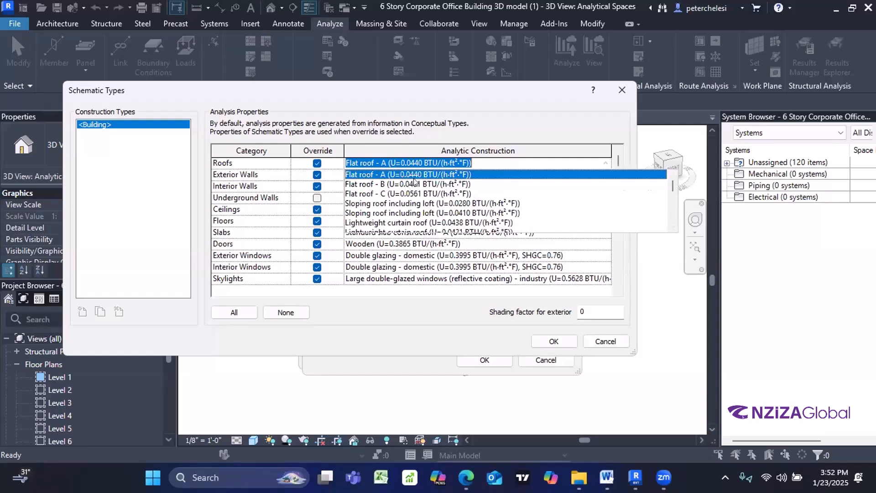
scroll(411, 188, down, 2)
scroll(411, 187, down, 10)
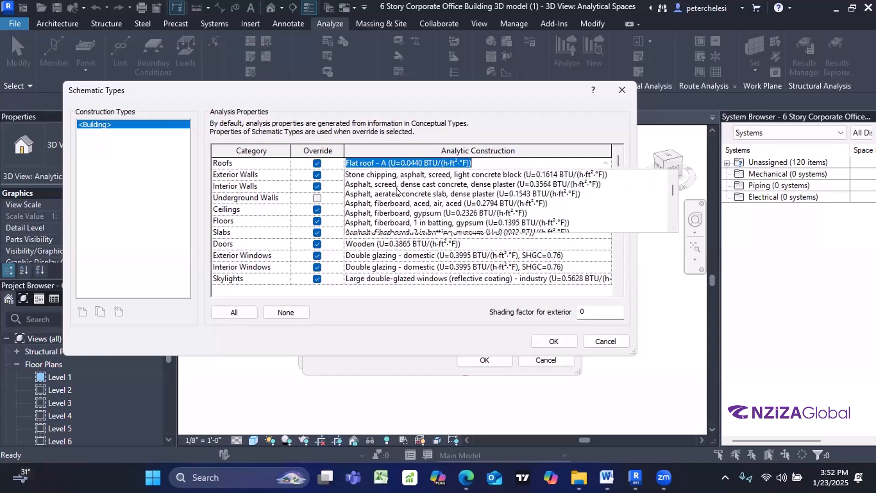
scroll(397, 191, down, 10)
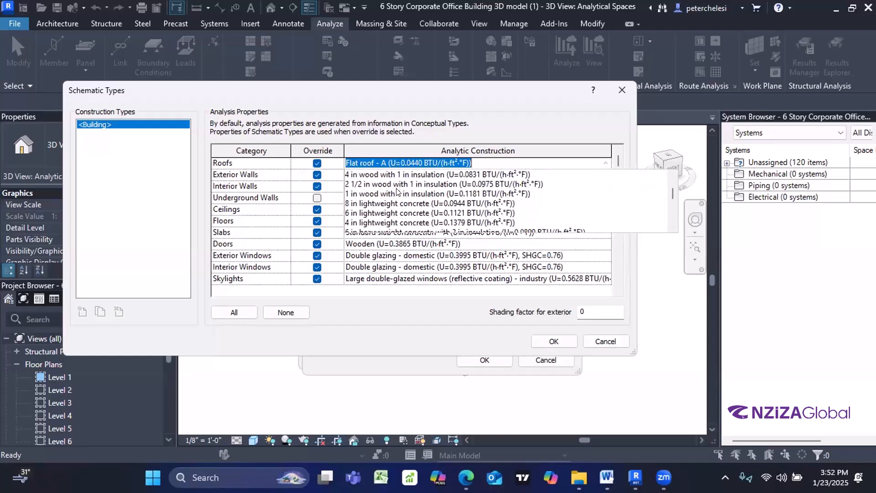
scroll(397, 192, down, 2)
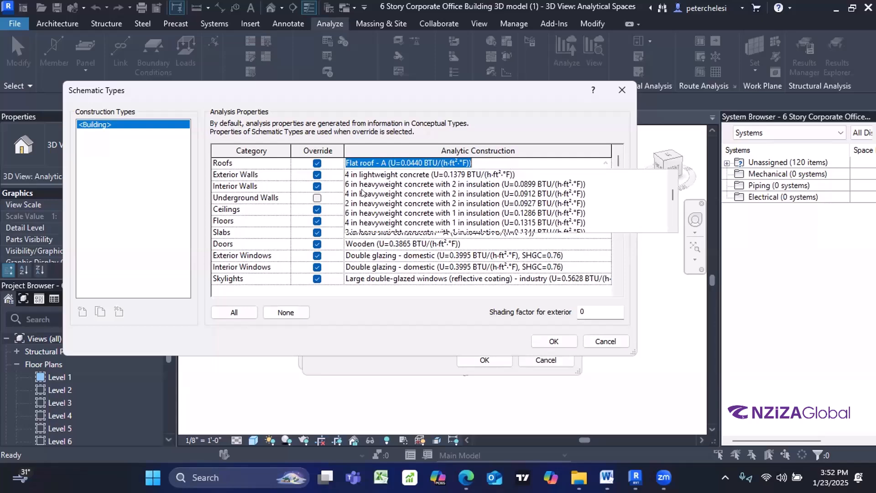
click(361, 213)
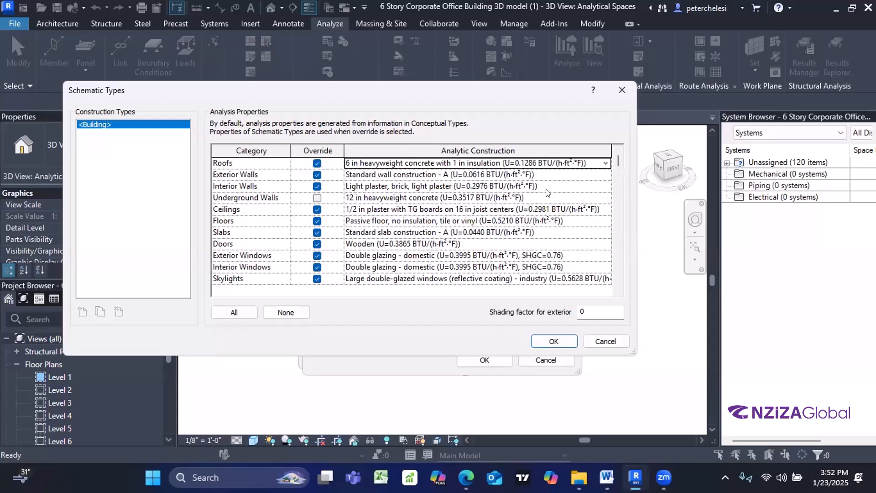
click(606, 175)
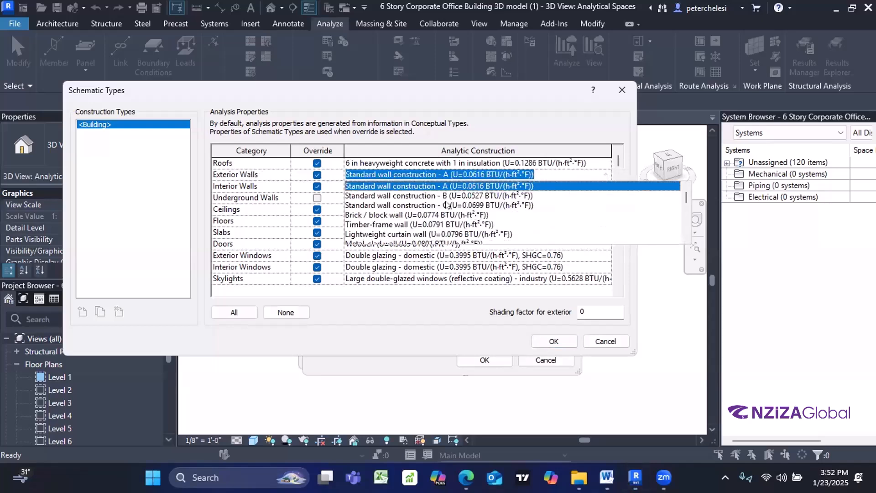
click(369, 186)
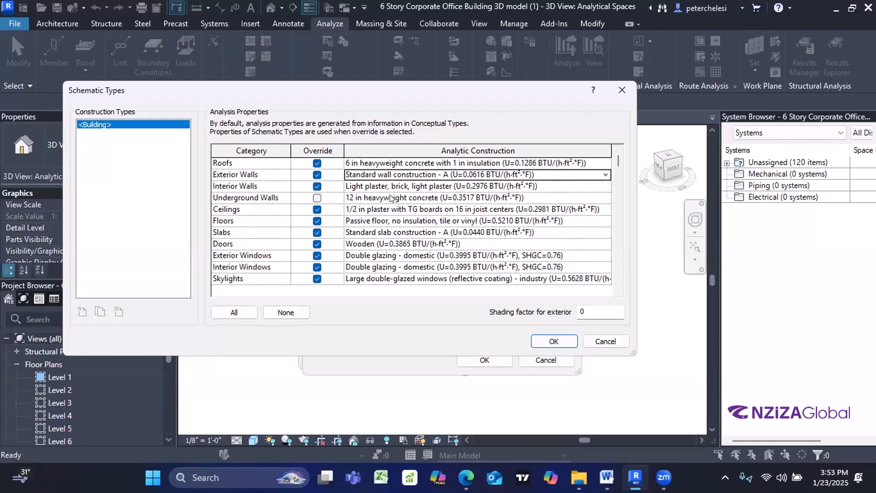
Step: Select Wooden (U=0.3865) as the analytic construction for Doors and review the glazing options for Exterior Windows
click(317, 198)
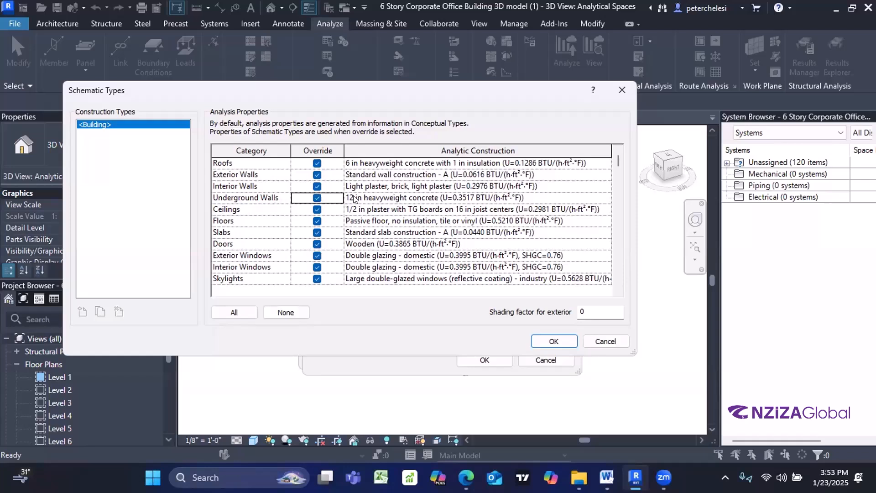
click(317, 197)
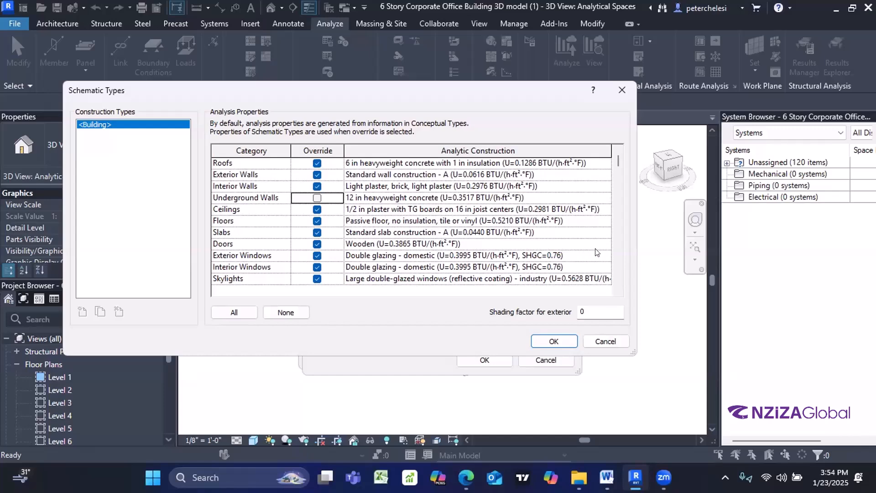
click(601, 245)
click(603, 246)
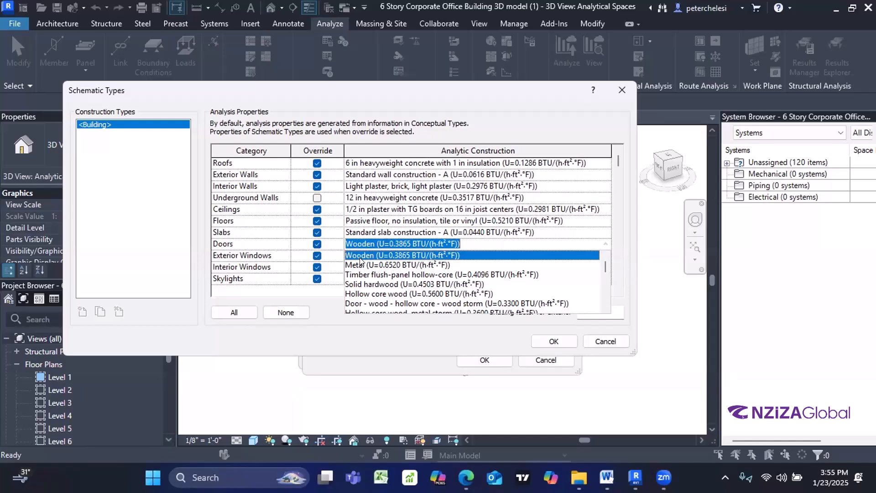
click(391, 257)
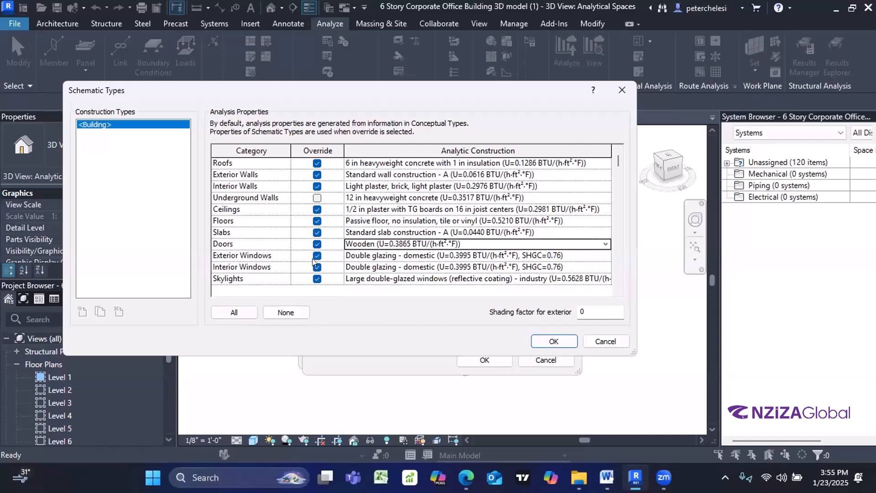
click(606, 256)
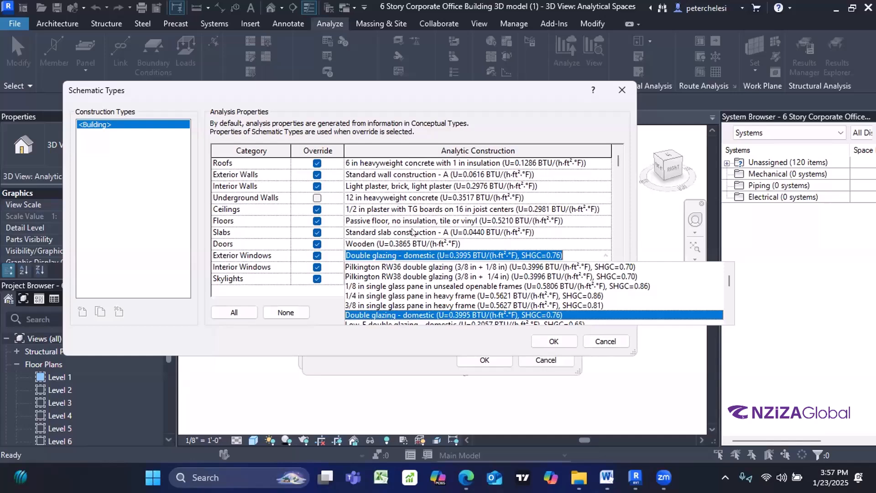
click(321, 320)
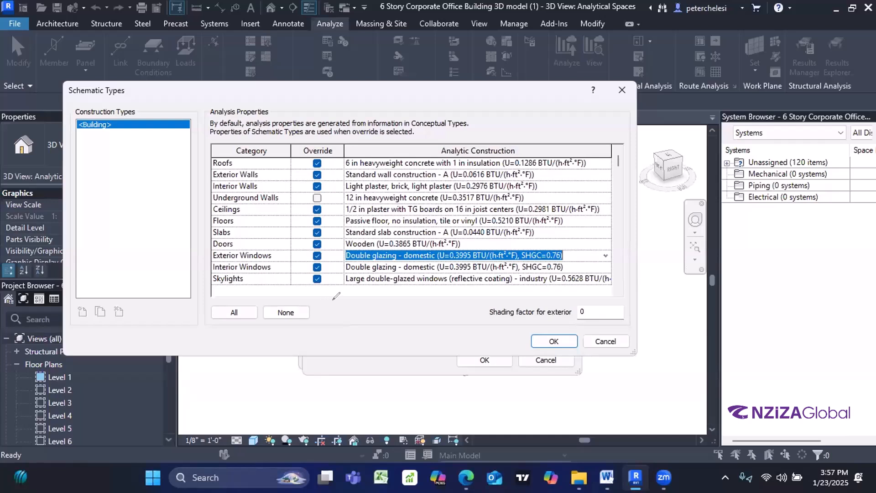
drag(320, 306, 405, 302)
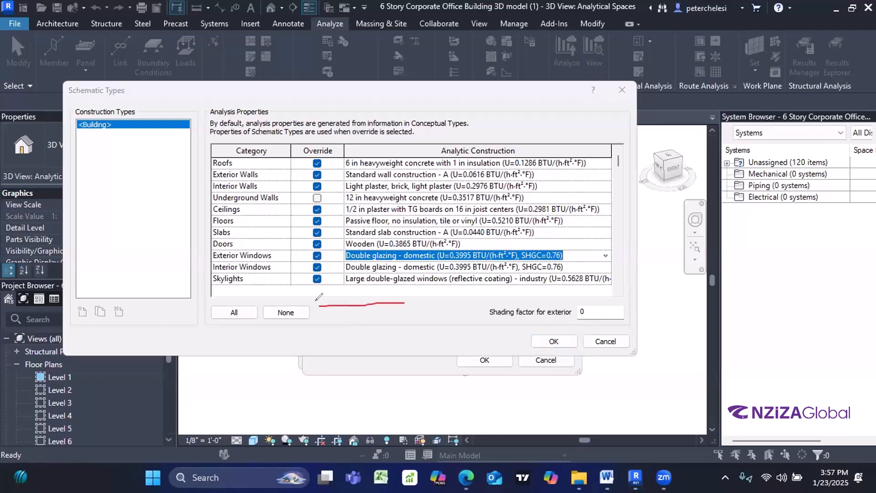
mouse_move(319, 304)
mouse_down()
mouse_move(319, 383)
mouse_move(478, 395)
mouse_up()
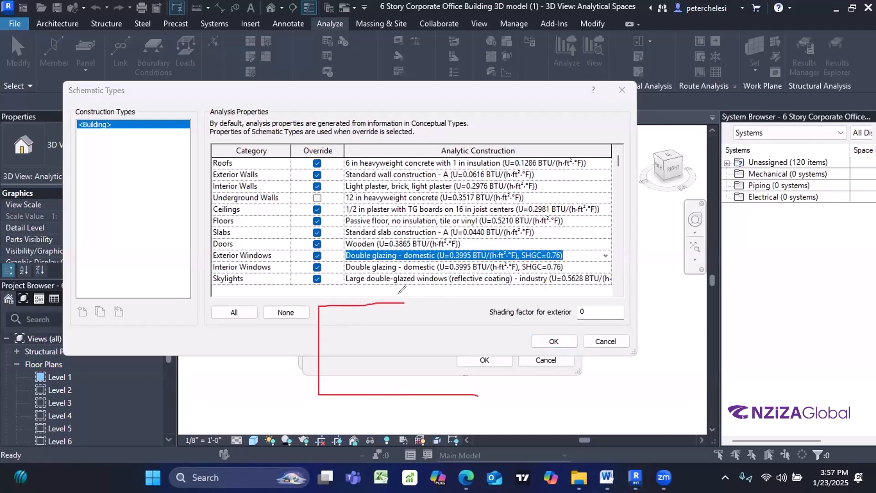
mouse_move(398, 303)
mouse_down()
mouse_move(476, 305)
mouse_move(477, 393)
mouse_up()
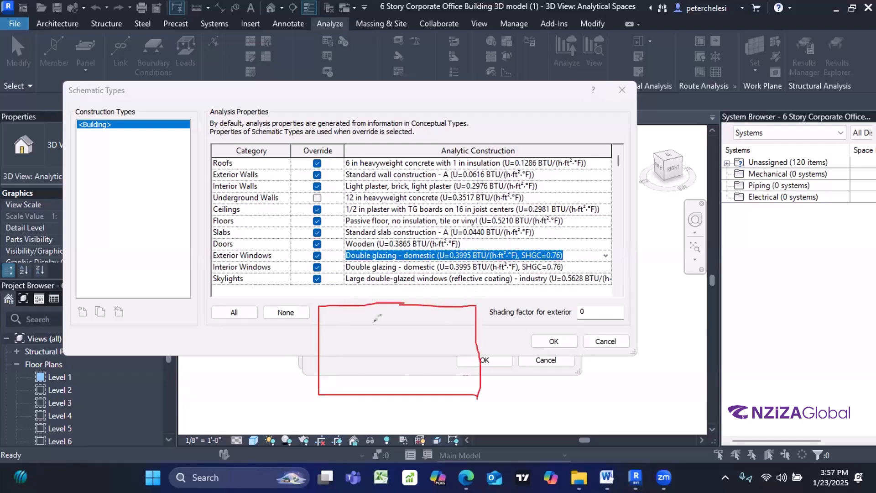
drag(317, 332, 371, 333)
drag(442, 321, 468, 319)
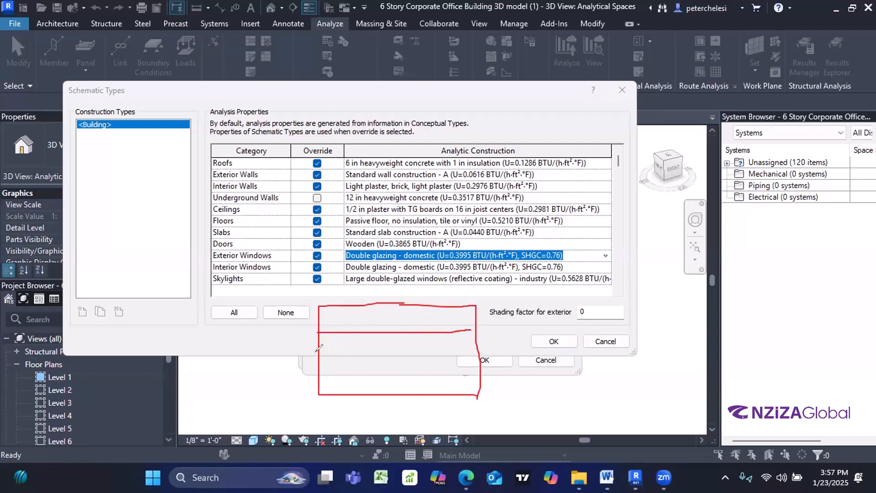
drag(319, 358, 474, 347)
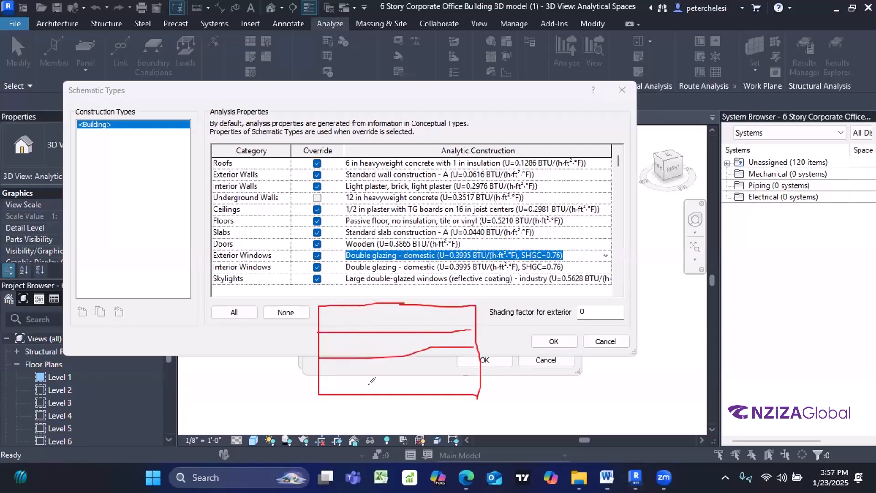
drag(372, 358, 375, 406)
drag(416, 352, 415, 391)
drag(372, 375, 416, 369)
mouse_move(267, 343)
mouse_down()
mouse_move(328, 337)
mouse_move(304, 350)
mouse_up()
drag(533, 330, 484, 343)
drag(484, 343, 495, 342)
mouse_move(391, 266)
mouse_down()
mouse_move(390, 297)
mouse_move(398, 297)
mouse_up()
drag(397, 297, 411, 292)
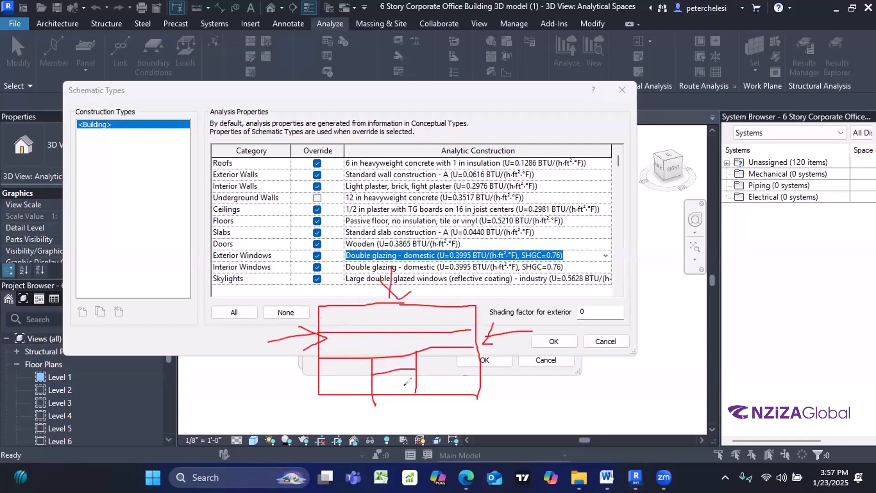
mouse_move(392, 406)
mouse_down()
mouse_move(392, 422)
mouse_move(390, 405)
mouse_move(424, 426)
mouse_up()
mouse_move(423, 353)
mouse_down()
mouse_move(381, 345)
mouse_move(368, 372)
mouse_move(393, 380)
mouse_move(423, 348)
mouse_move(428, 367)
mouse_up()
drag(429, 360, 438, 367)
mouse_move(356, 377)
mouse_down()
mouse_move(371, 373)
mouse_move(366, 380)
mouse_up()
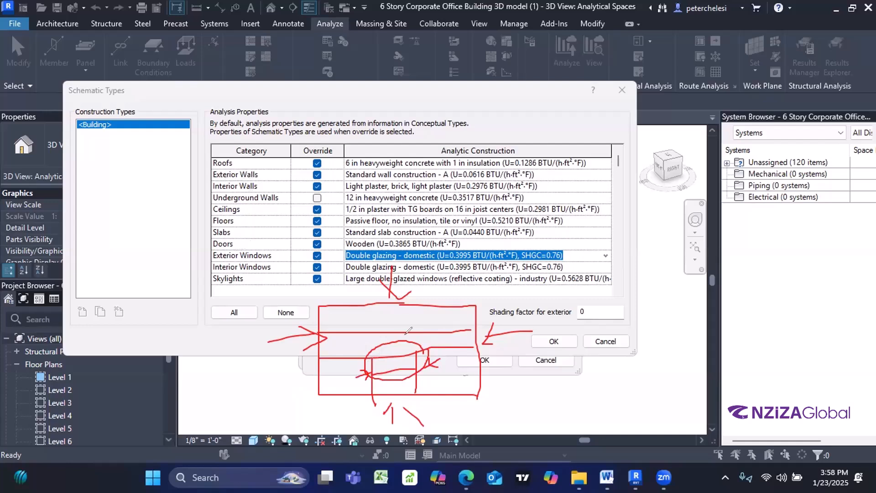
mouse_move(384, 340)
mouse_down()
mouse_move(360, 373)
mouse_move(377, 349)
mouse_move(427, 343)
mouse_up()
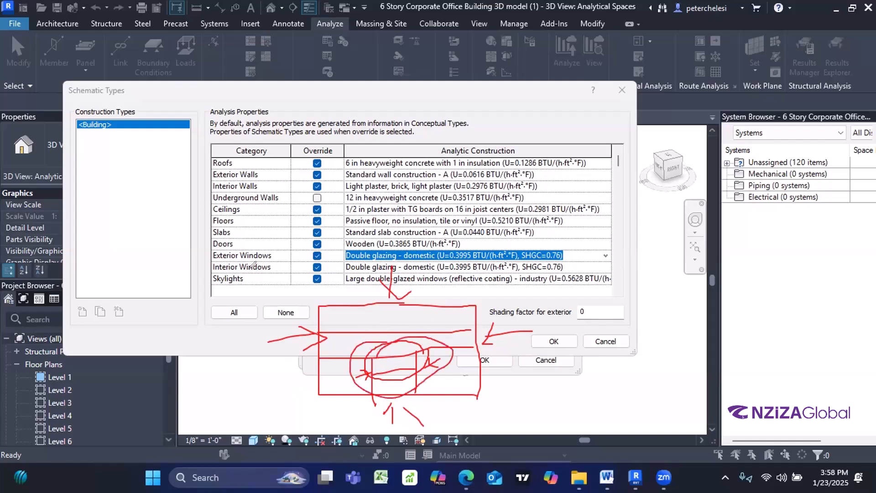
mouse_move(330, 316)
mouse_down()
mouse_move(304, 324)
mouse_move(331, 321)
mouse_up()
drag(323, 371, 322, 372)
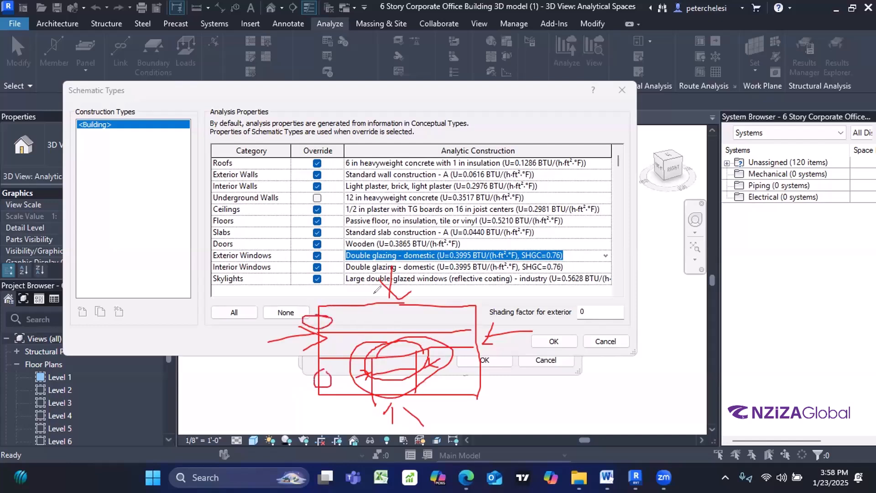
mouse_move(389, 292)
mouse_down()
mouse_move(390, 305)
mouse_move(400, 292)
mouse_up()
mouse_move(386, 349)
mouse_down()
mouse_move(400, 361)
mouse_move(369, 370)
mouse_move(362, 391)
mouse_move(403, 388)
mouse_up()
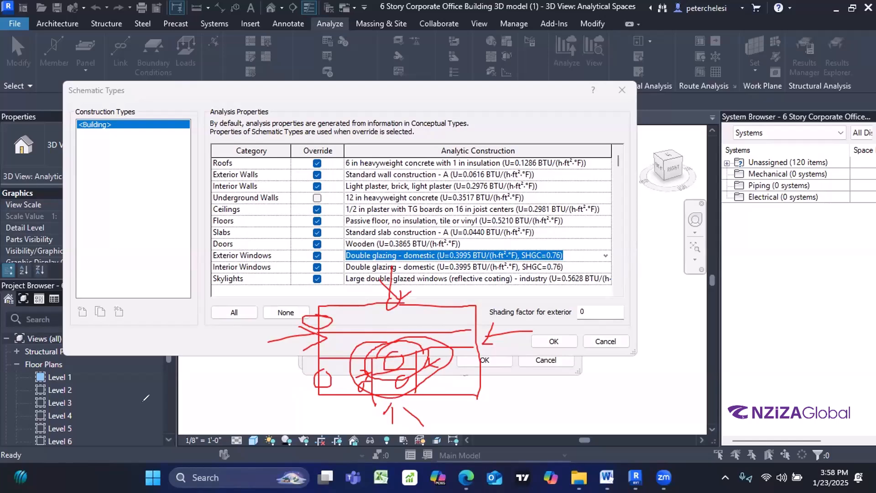
mouse_move(392, 314)
mouse_down()
mouse_move(401, 278)
mouse_move(399, 307)
mouse_move(492, 318)
mouse_move(483, 347)
mouse_move(326, 379)
mouse_move(366, 419)
mouse_move(321, 367)
mouse_move(383, 373)
mouse_move(379, 419)
mouse_move(386, 390)
mouse_up()
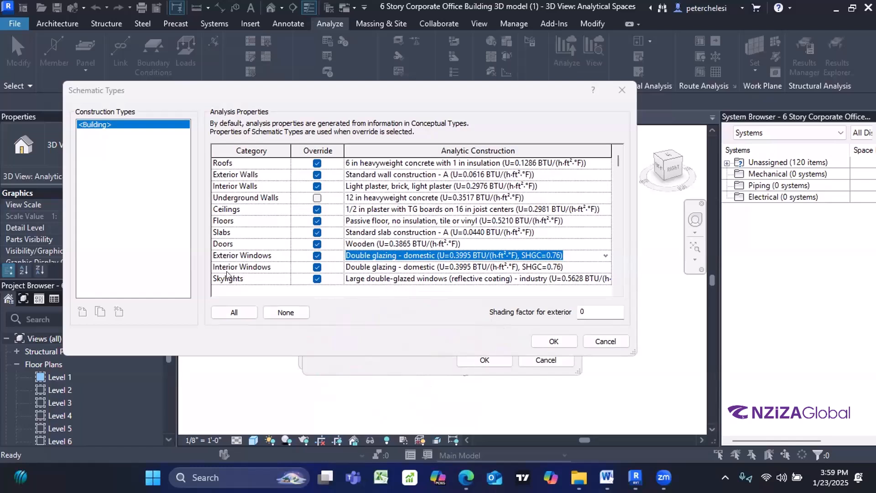
Step: Keep Large double-glazed windows (reflective coating) - industry for Skylights, and accept the Schematic Types
click(499, 261)
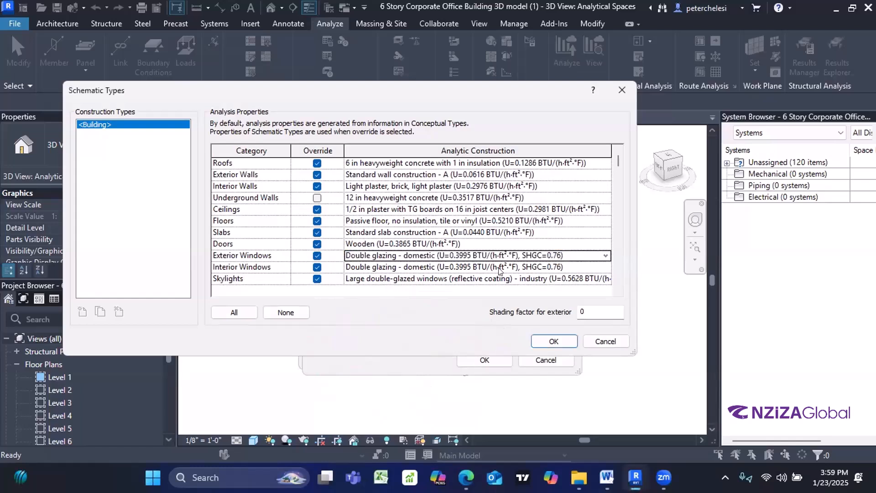
click(571, 276)
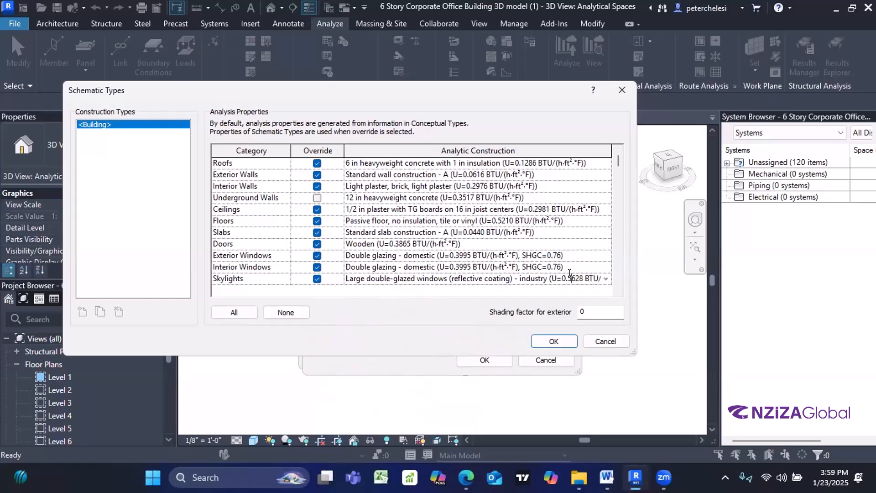
click(605, 279)
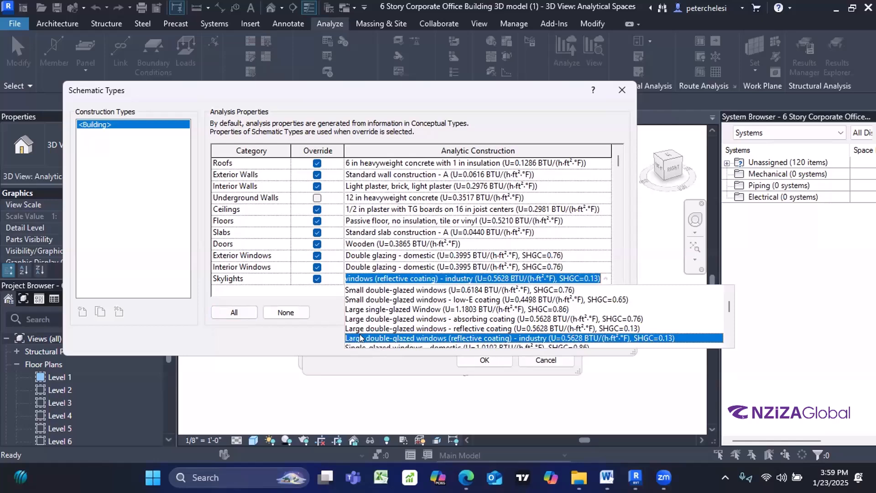
click(325, 303)
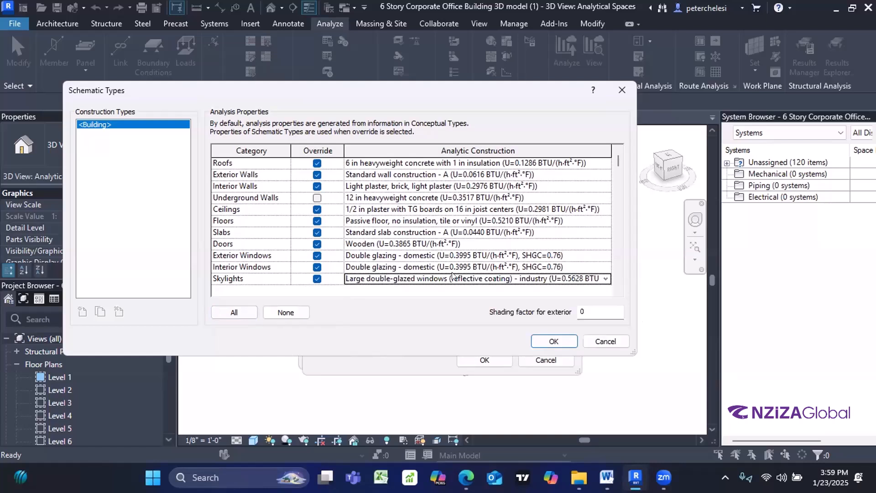
scroll(372, 242, down, 1)
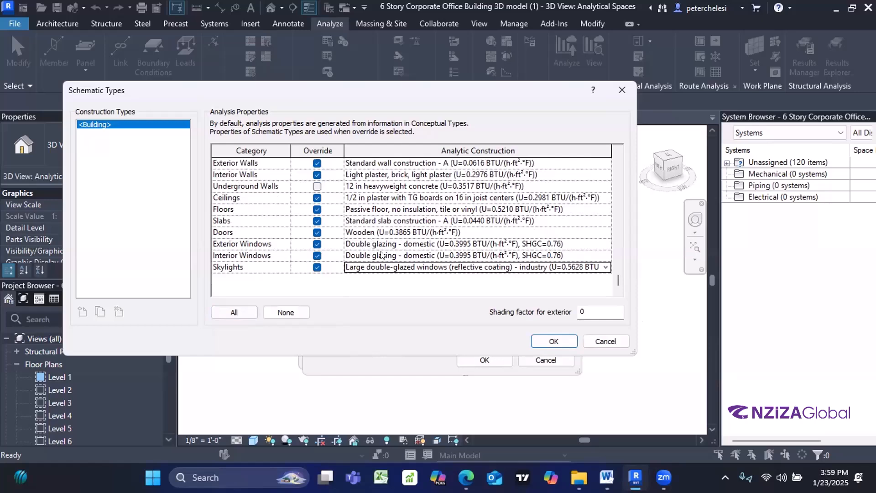
scroll(370, 242, up, 1)
scroll(363, 228, down, 1)
click(553, 341)
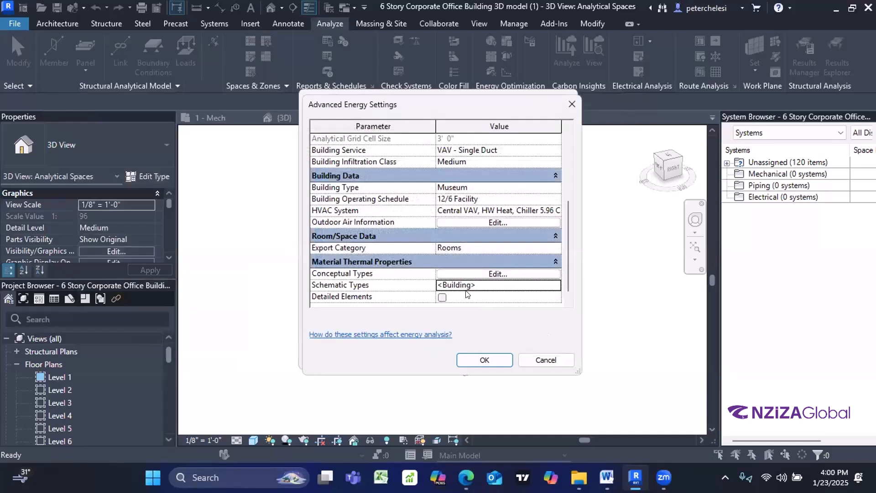
Step: Open the Autodesk help page on Advanced Energy Settings, skim its parameter explanations through Material Thermal Properties, and return to Revit
scroll(468, 294, down, 1)
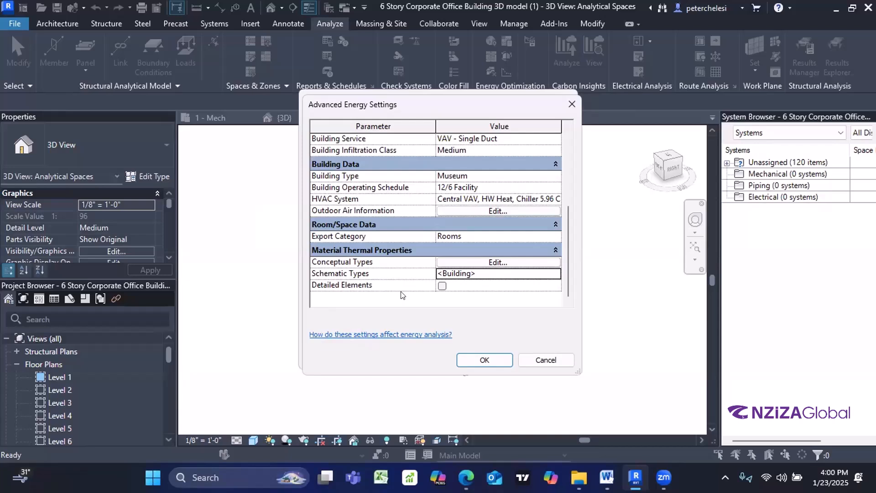
click(375, 336)
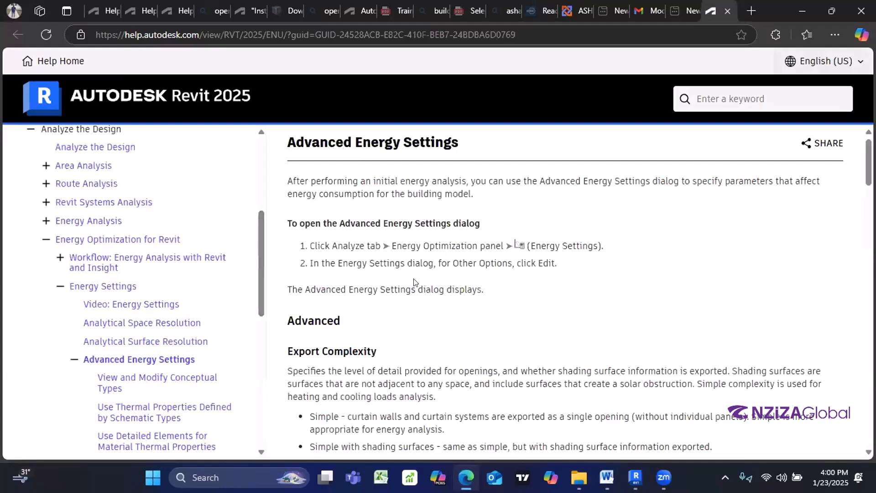
scroll(414, 283, down, 5)
scroll(413, 283, down, 15)
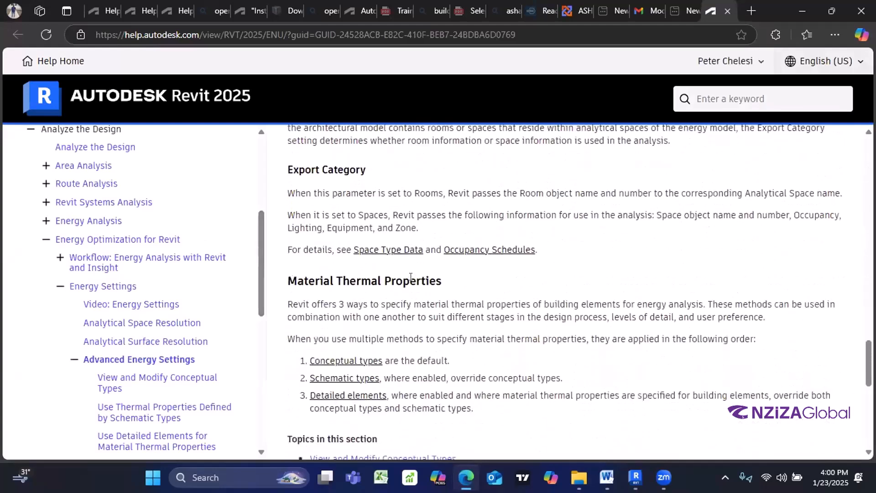
scroll(415, 284, up, 8)
scroll(415, 284, up, 12)
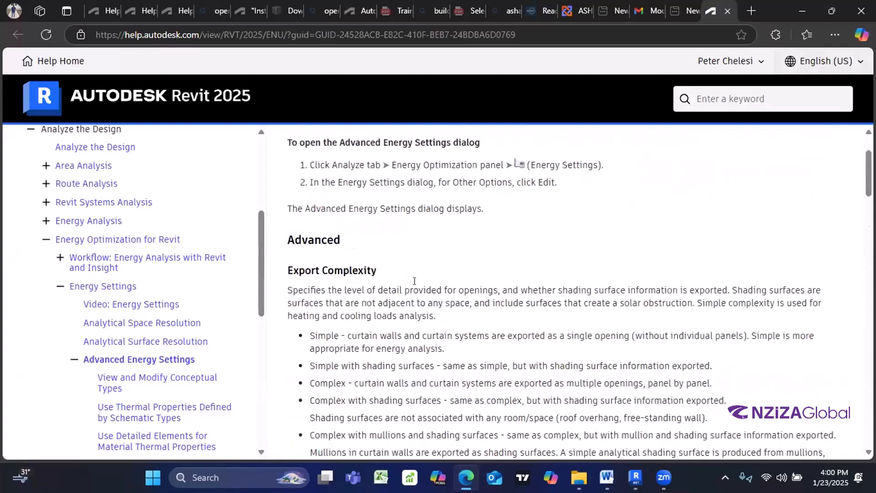
scroll(411, 285, down, 7)
scroll(408, 284, down, 15)
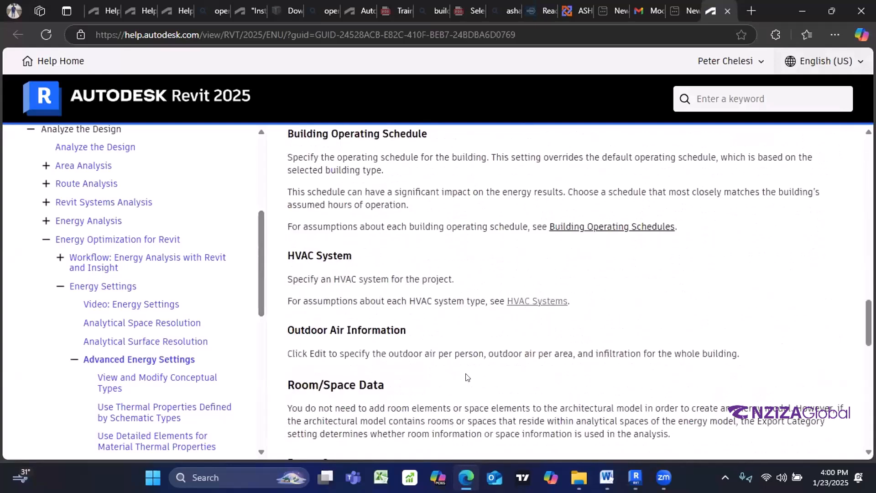
click(635, 477)
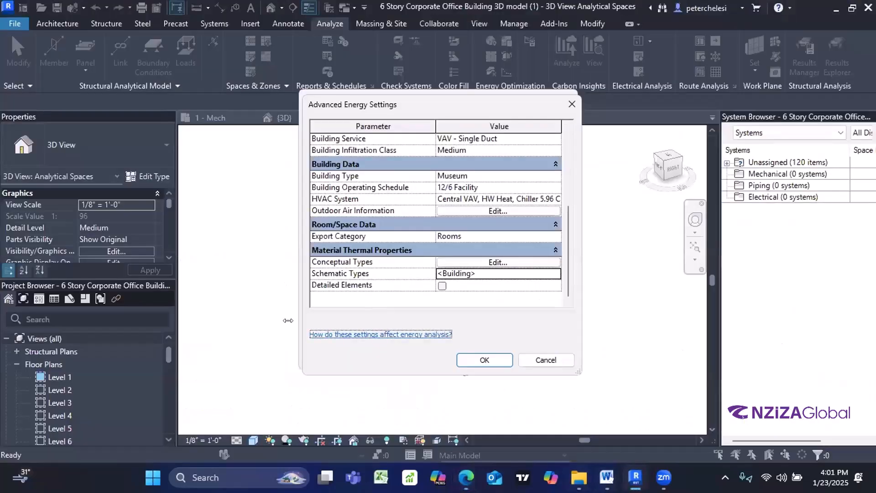
Step: Accept the Advanced Energy Settings and the Energy Settings, and save the project
click(475, 360)
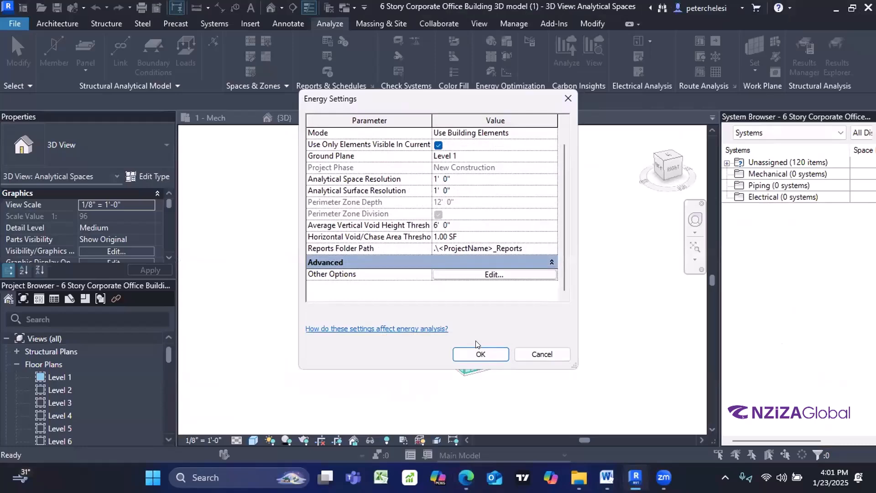
click(478, 354)
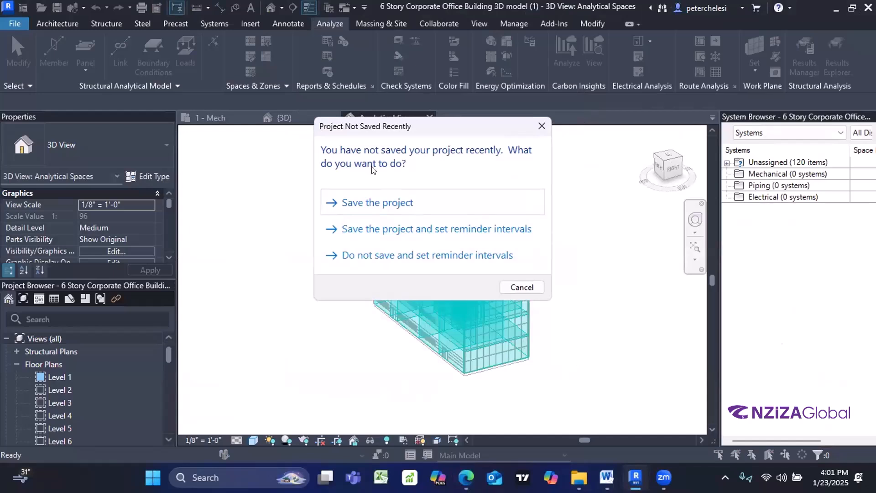
click(374, 197)
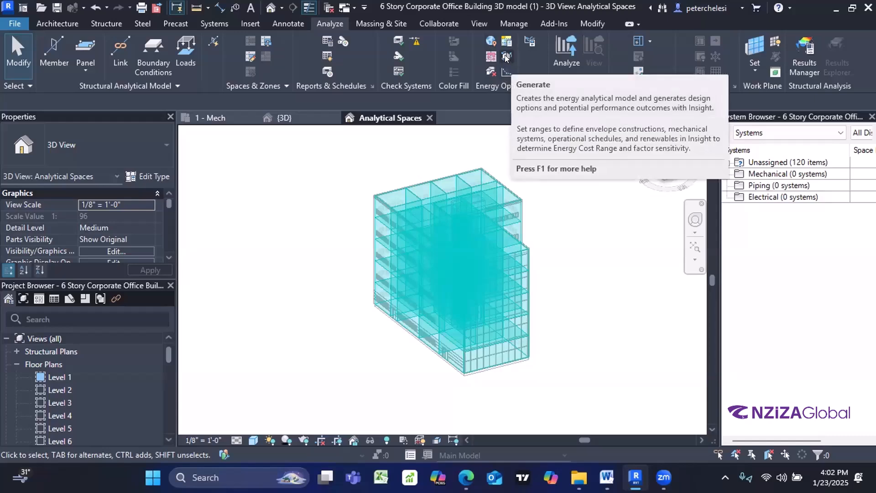
Step: Generate the energy simulation with Insight, choosing to update the Energy Analytical Model and accepting the completed model
click(505, 56)
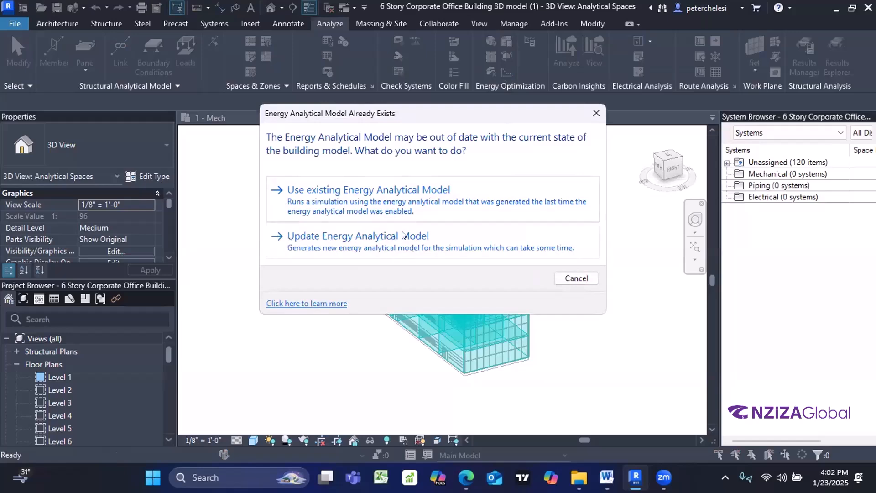
click(466, 247)
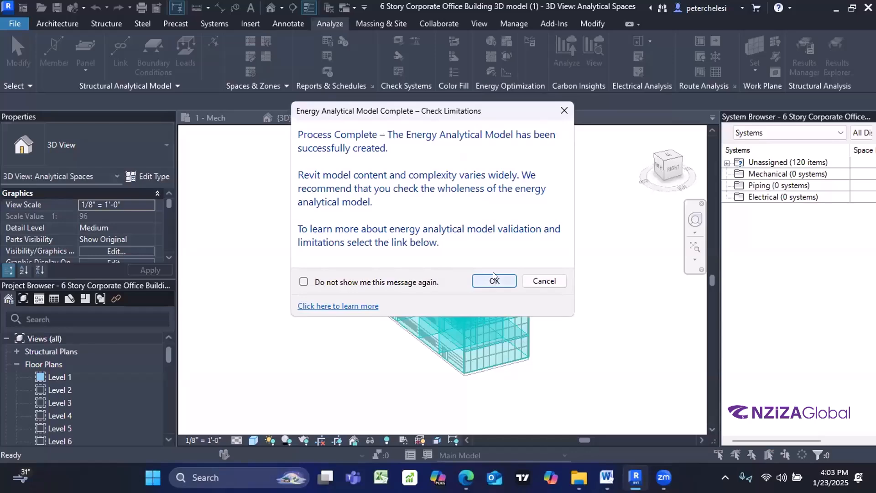
click(493, 277)
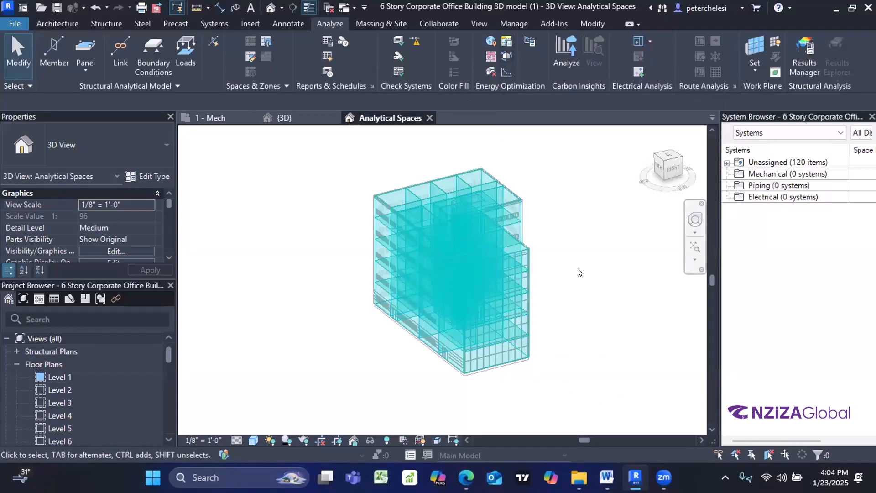
Step: Open Insight to see the submitted model, and read the Autodesk Insight analysis-received email, highlighting the sentence about the completion notice
click(507, 72)
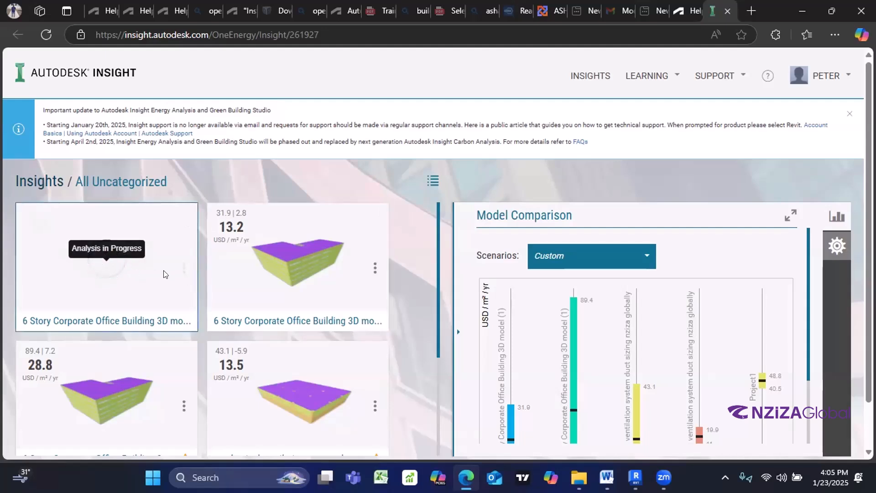
click(611, 15)
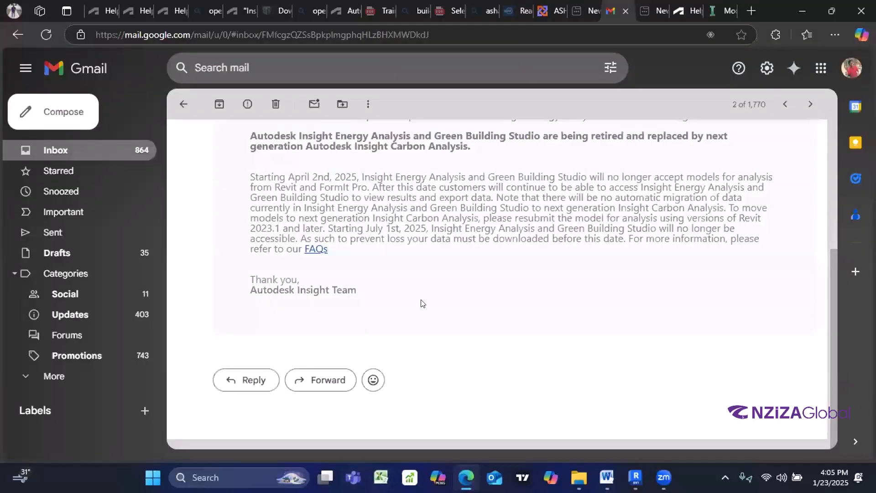
scroll(423, 302, up, 5)
scroll(401, 290, down, 5)
scroll(401, 294, up, 5)
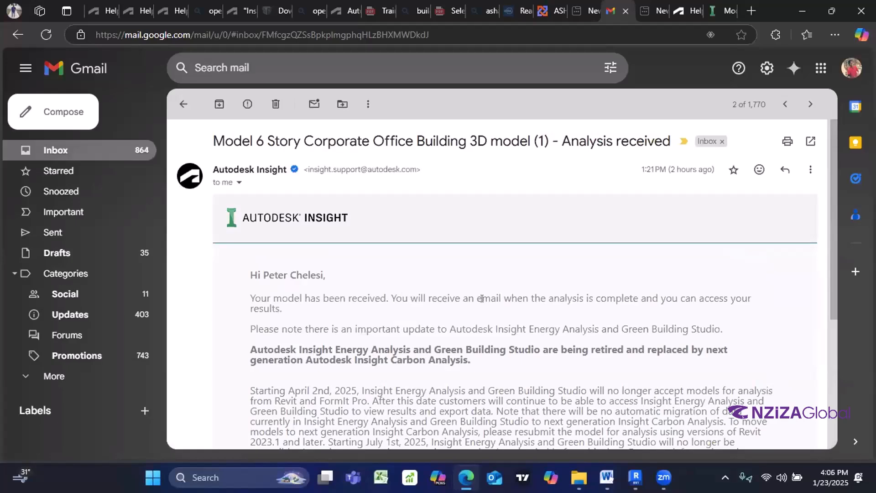
scroll(482, 298, down, 5)
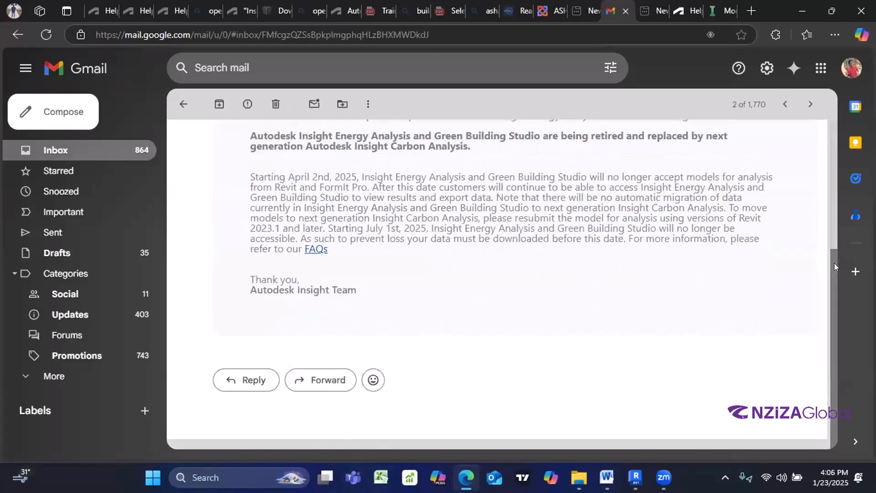
drag(835, 263, 838, 197)
drag(395, 203, 291, 217)
click(385, 201)
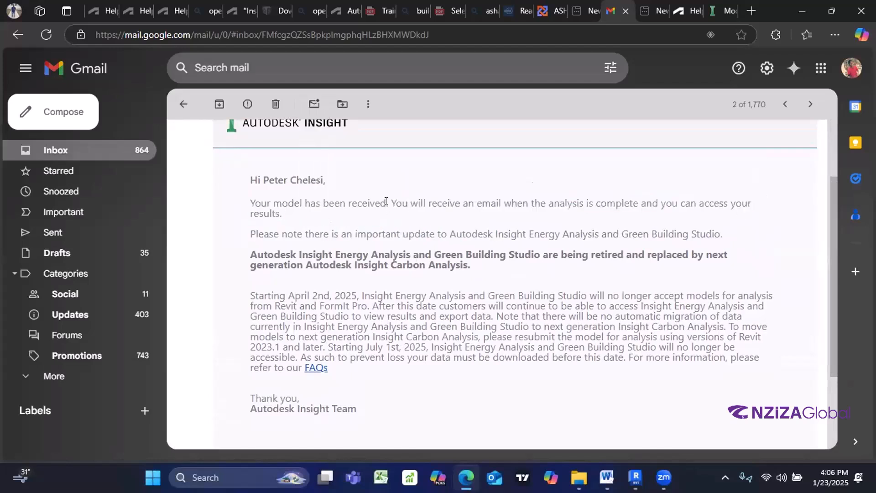
drag(386, 221, 392, 203)
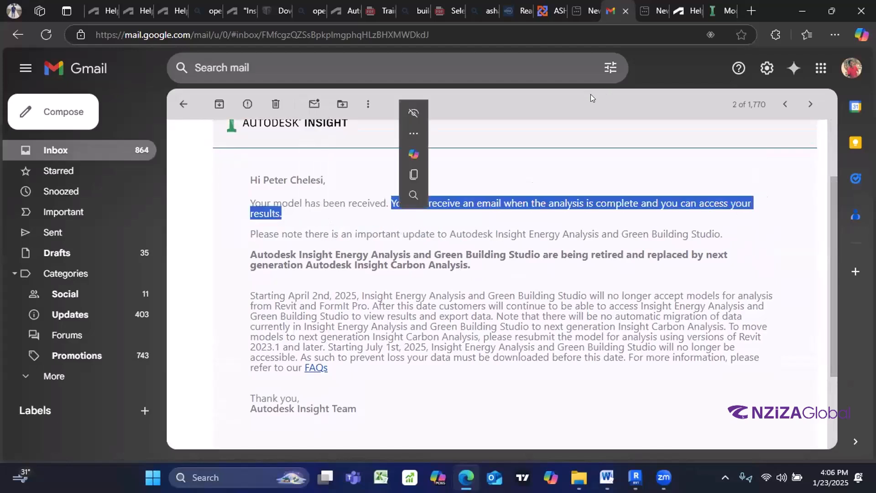
Step: Return to the Insight page and check the new building analysis among the models and in the Model Comparison chart
click(711, 6)
mouse_move(123, 266)
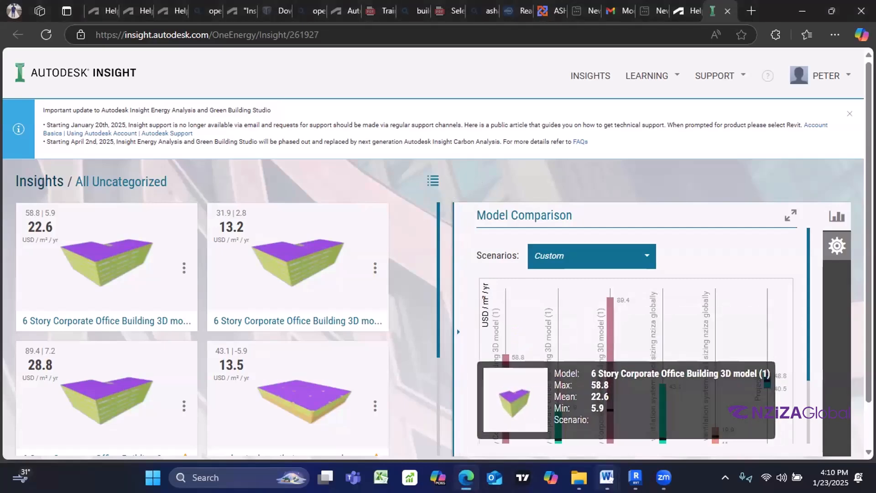
click(577, 386)
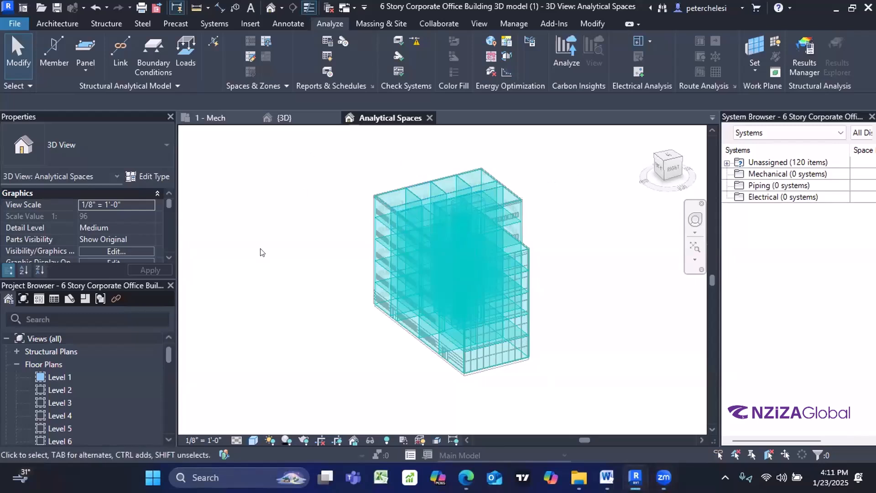
Step: Switch to Revit and open the Level 1 floor plan, bringing the whole building and its crop boundary into view
click(62, 379)
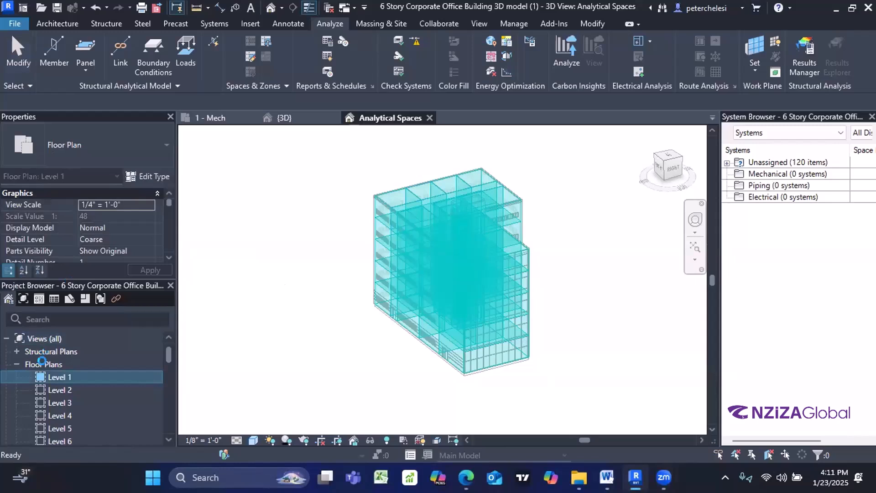
double_click(68, 377)
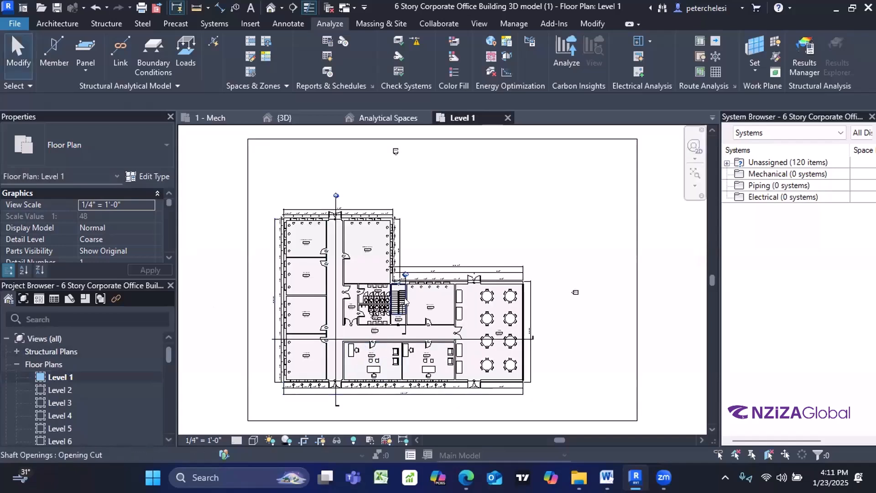
scroll(406, 302, down, 2)
scroll(402, 302, up, 2)
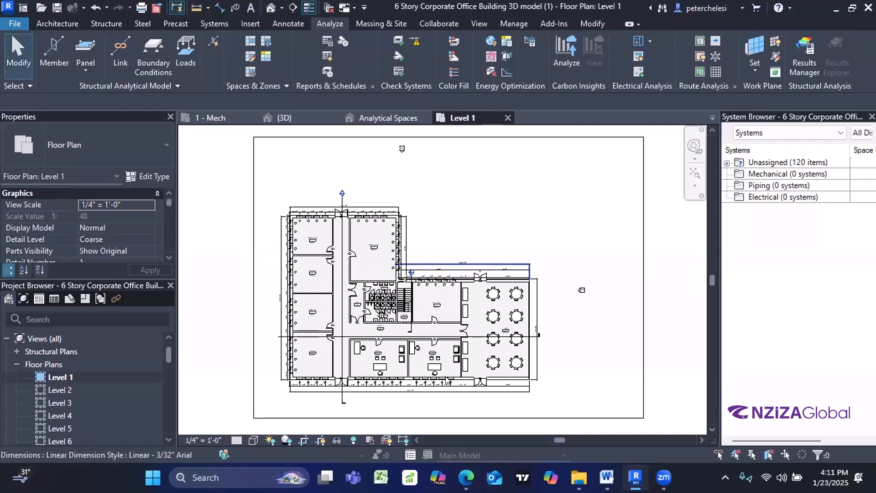
scroll(475, 340, down, 1)
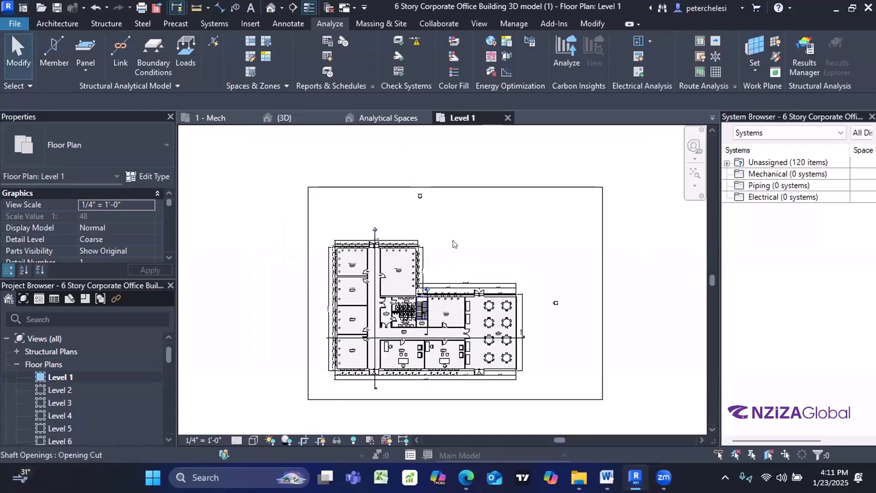
middle_drag(460, 248, 431, 199)
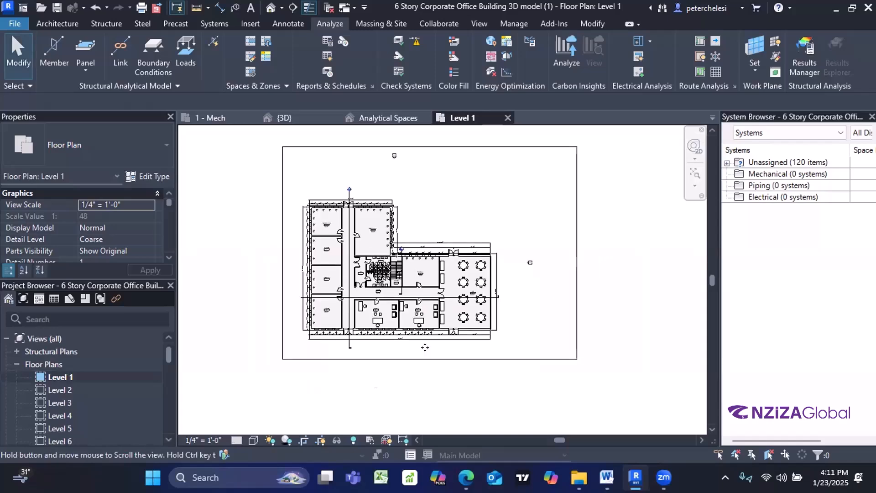
click(424, 349)
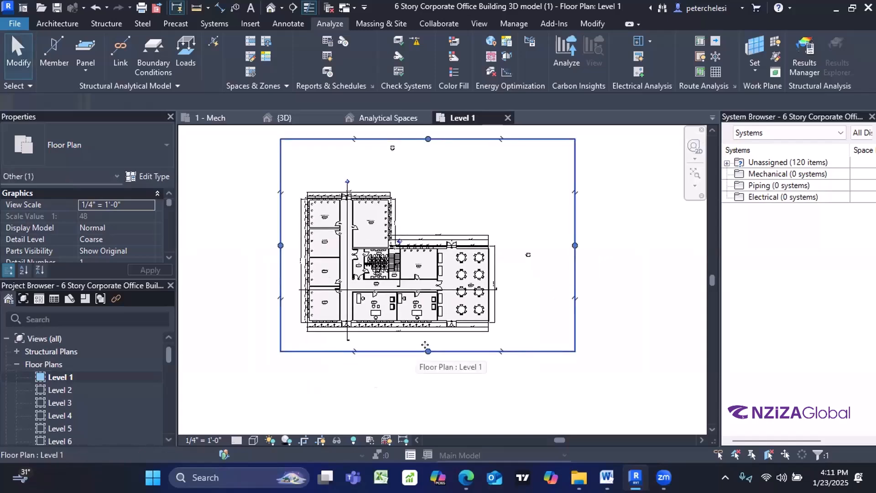
Step: Draw a horizontal building section just outside the lower facade on the Level 1 plan, spanning the building's full width
click(480, 23)
click(421, 68)
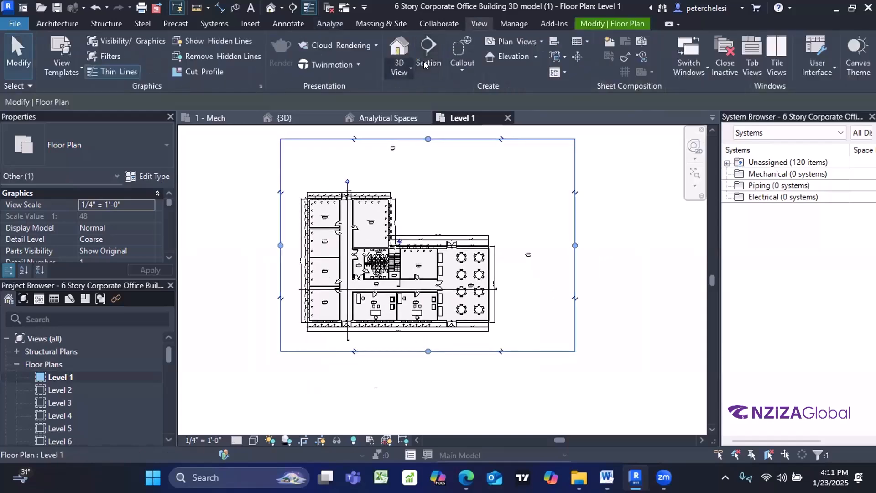
click(292, 341)
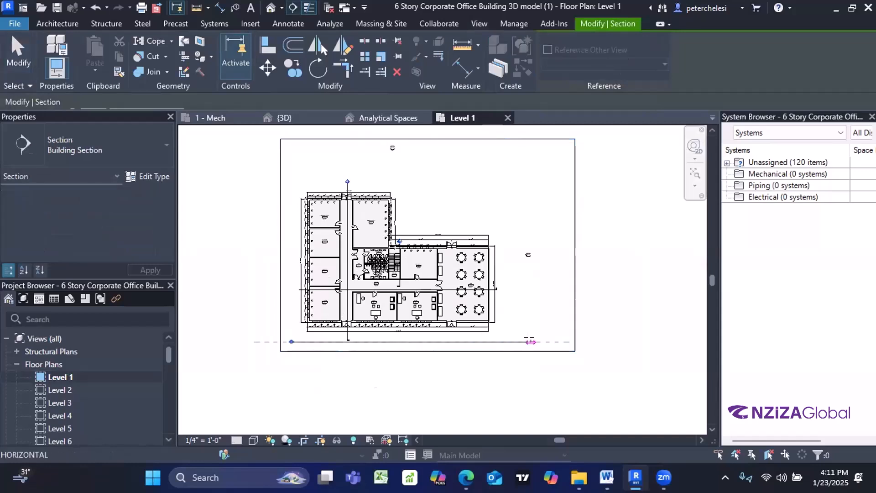
click(531, 342)
key(Escape)
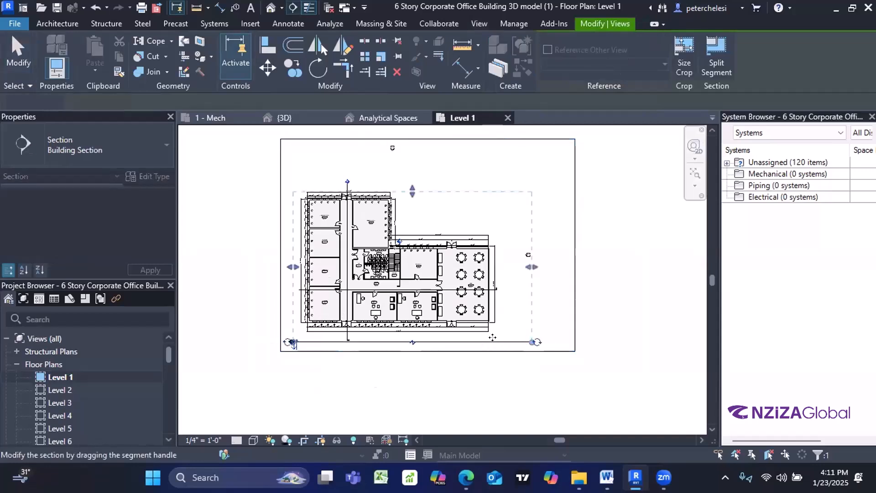
Step: Inspect the Level 1 line at the building's base in the new section's view, and close the section and floor plan views
click(468, 342)
right_click(469, 343)
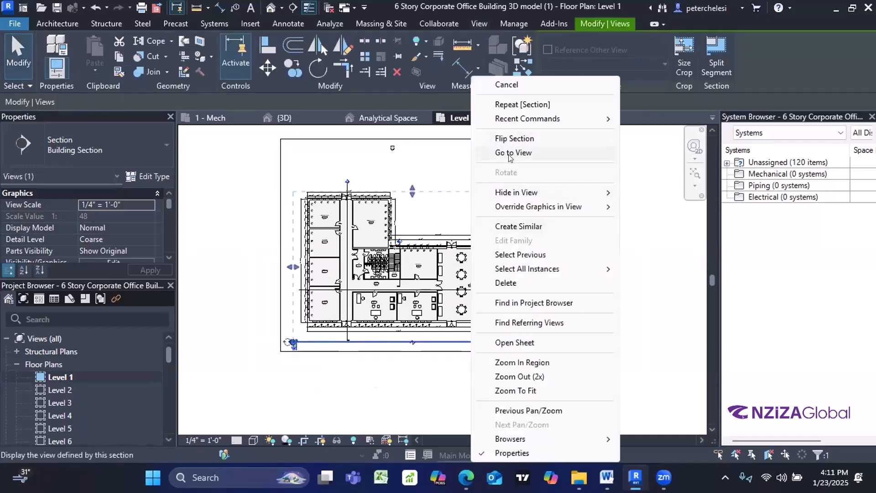
click(511, 155)
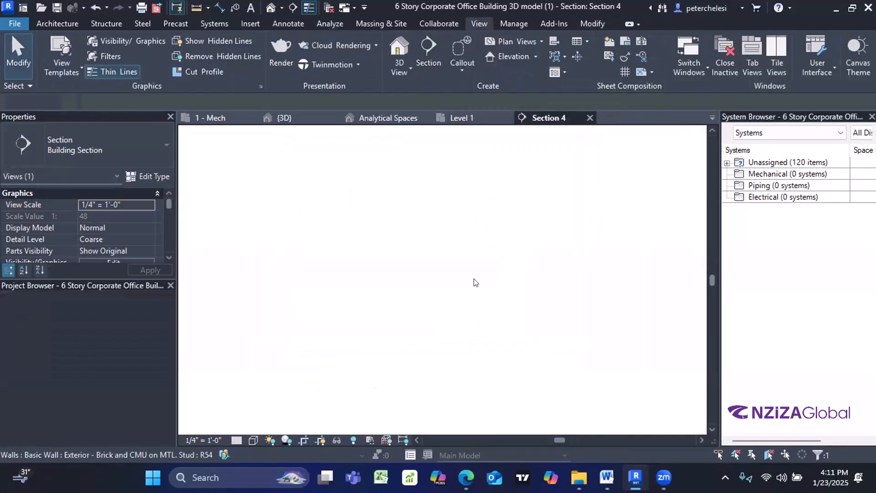
scroll(629, 405, up, 5)
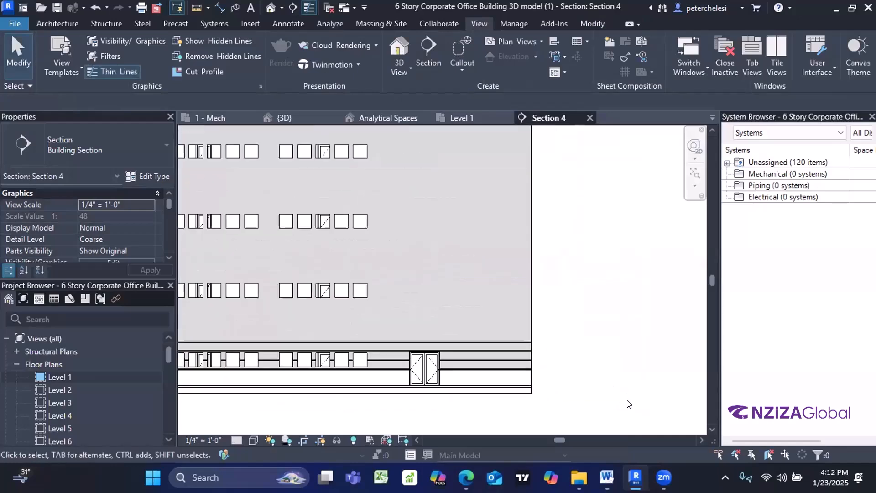
scroll(619, 384, up, 1)
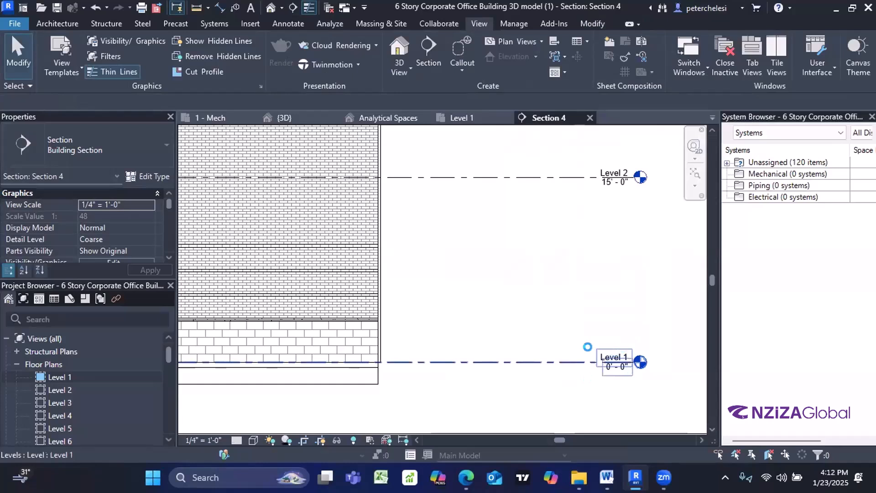
click(589, 354)
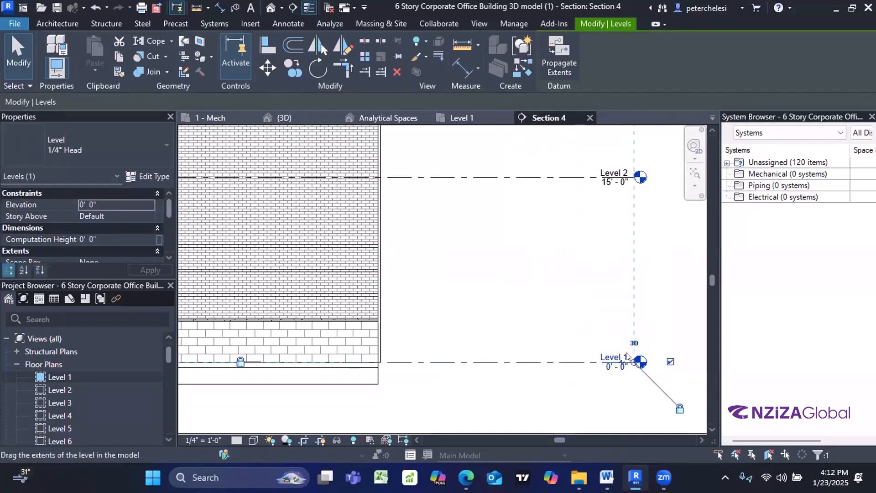
scroll(627, 356, down, 2)
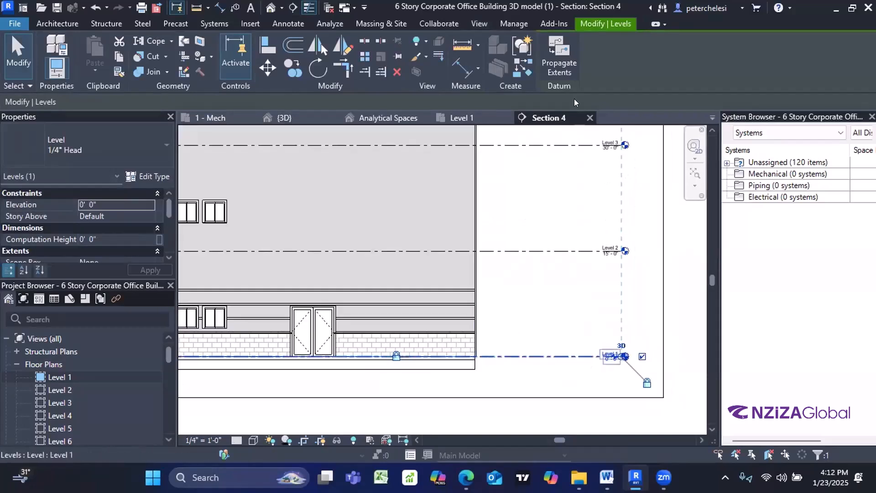
click(590, 118)
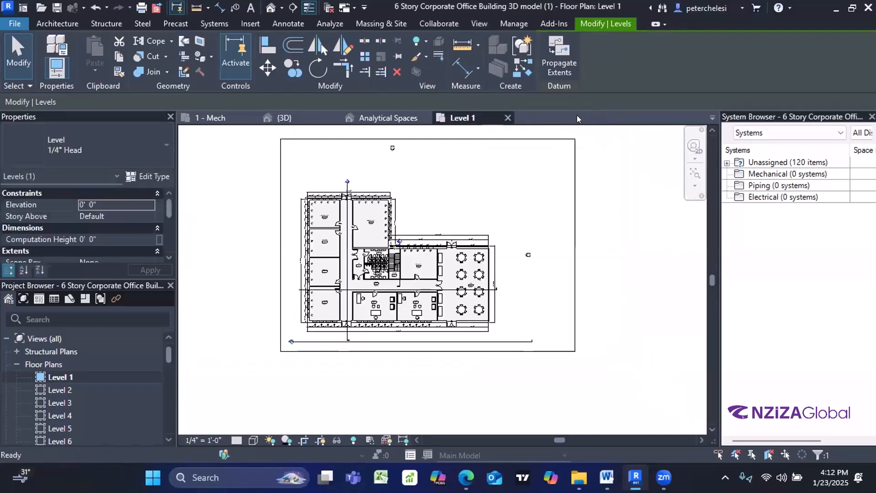
click(507, 119)
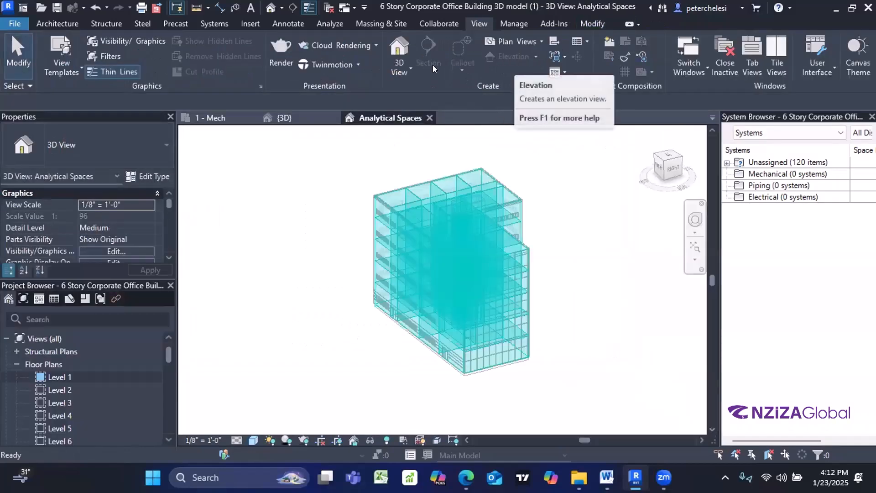
Step: Review the Ground Plane level choices in the Energy Settings, keep Level 1, and close the dialog
click(330, 23)
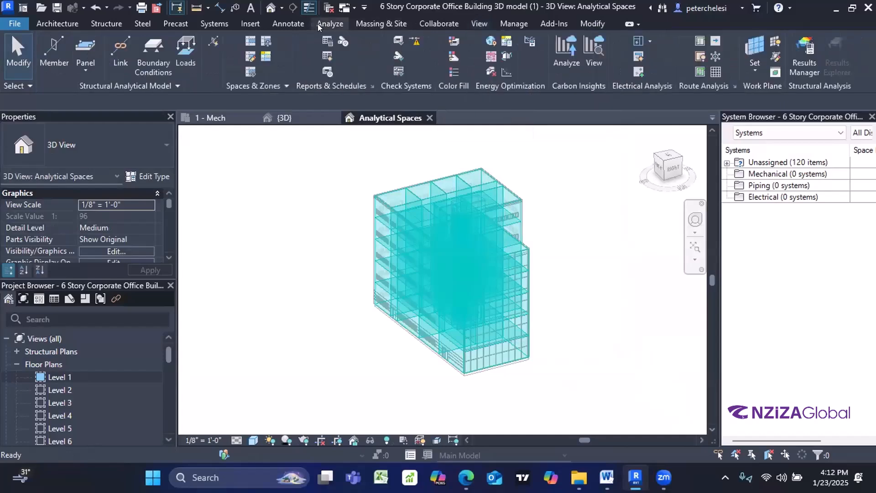
click(523, 42)
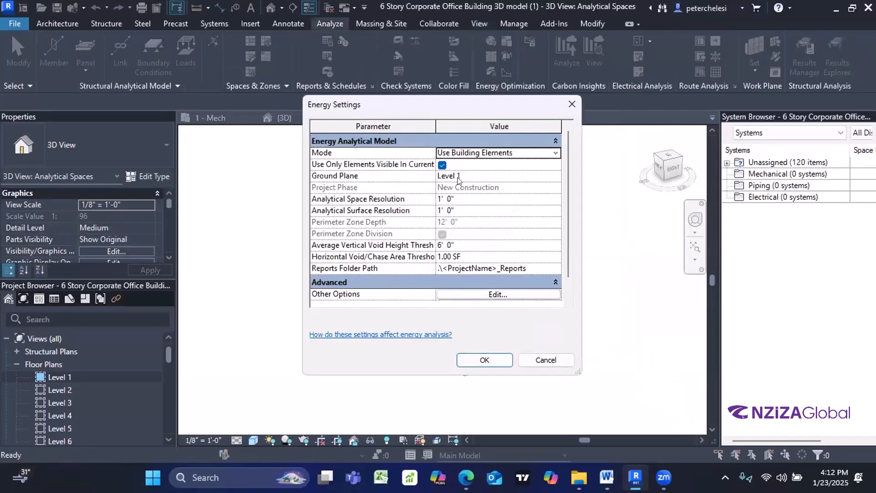
click(555, 177)
click(556, 177)
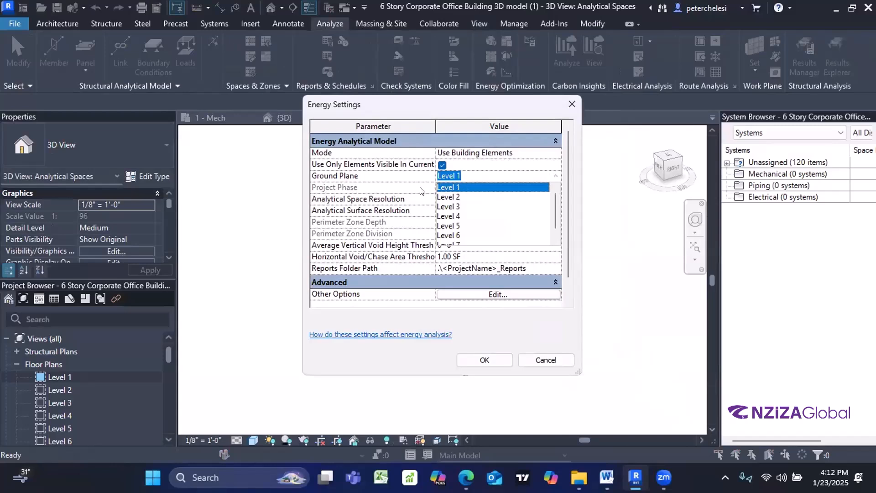
click(445, 187)
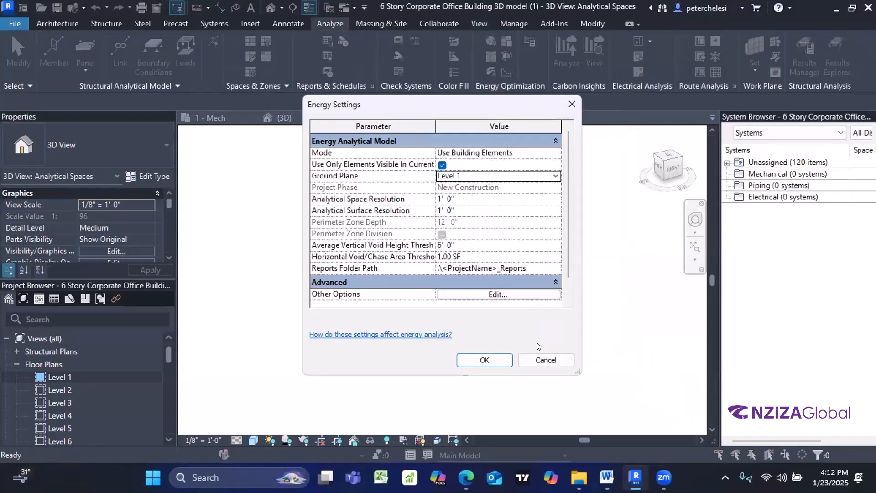
click(571, 106)
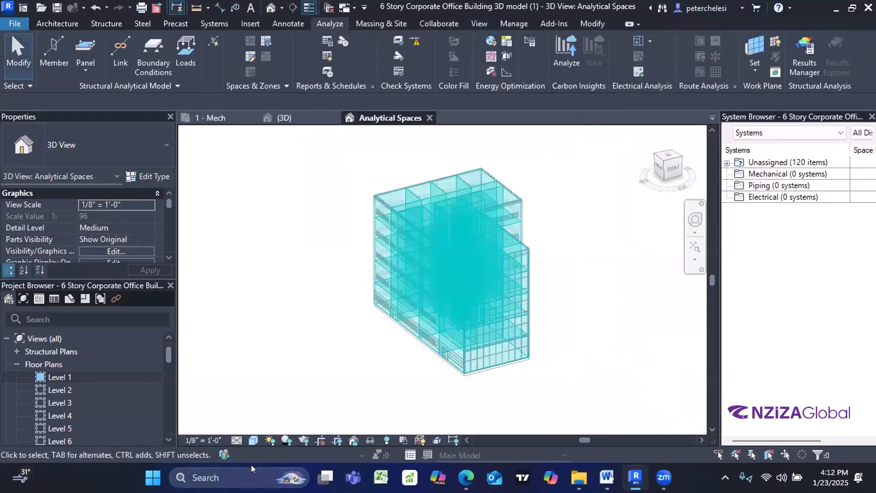
Step: Switch to Insight in the browser, open the newest 6 Story Corporate Office Building analysis, and examine its building form and location map
click(467, 477)
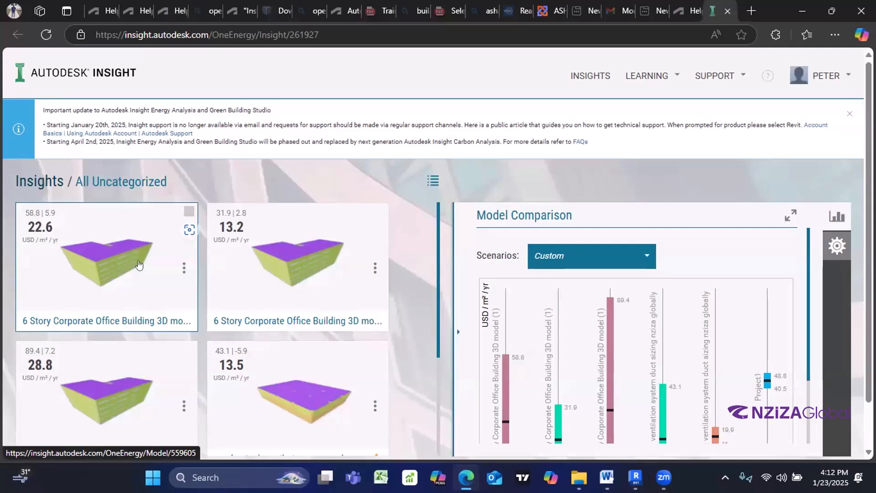
click(99, 274)
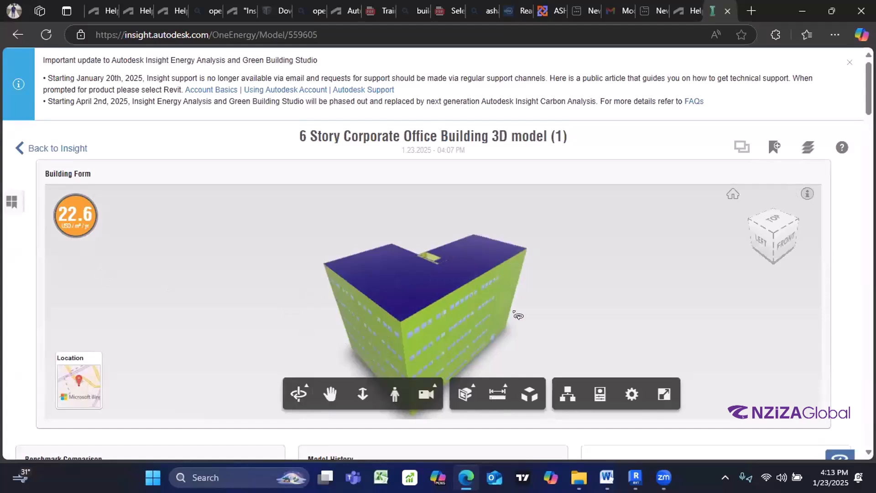
drag(510, 321, 61, 366)
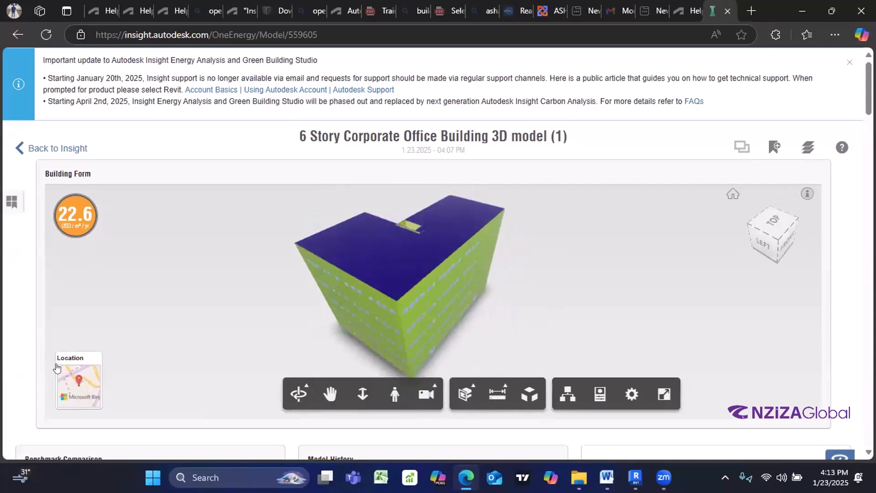
click(77, 390)
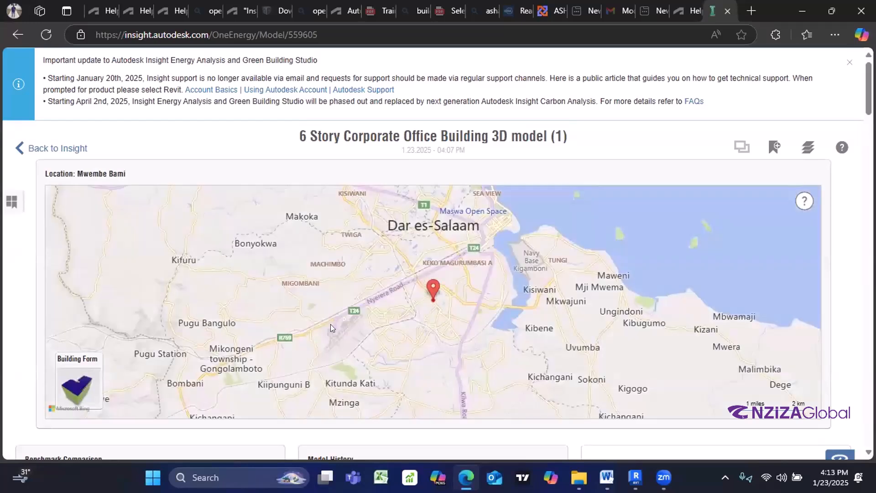
scroll(462, 240, up, 1)
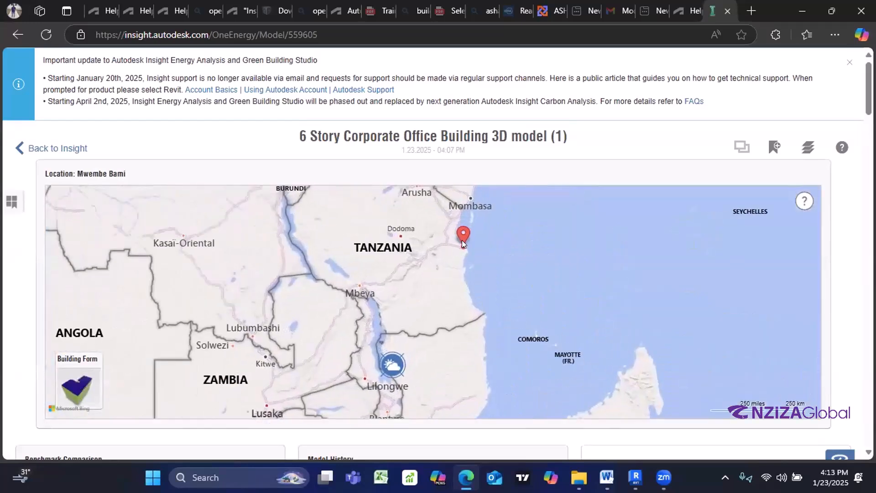
Step: Examine the project location on the map at close range around the Dar es Salaam marker
scroll(462, 240, up, 4)
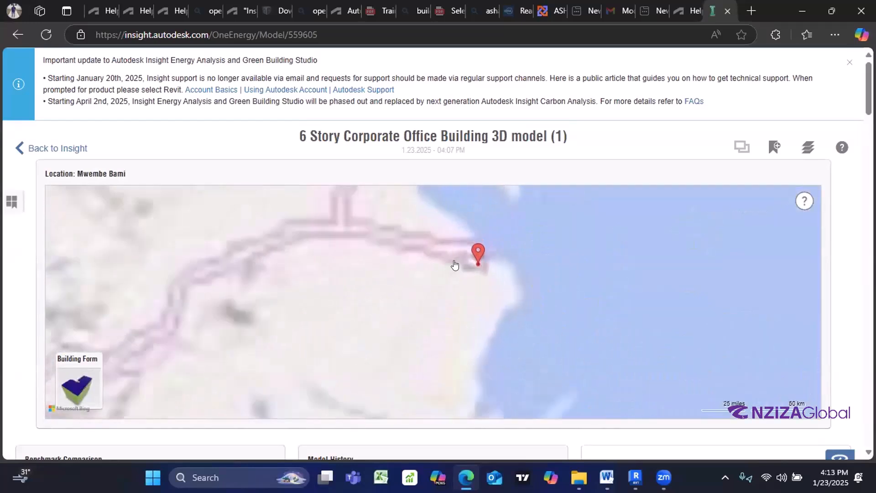
scroll(462, 262, up, 1)
scroll(468, 273, down, 1)
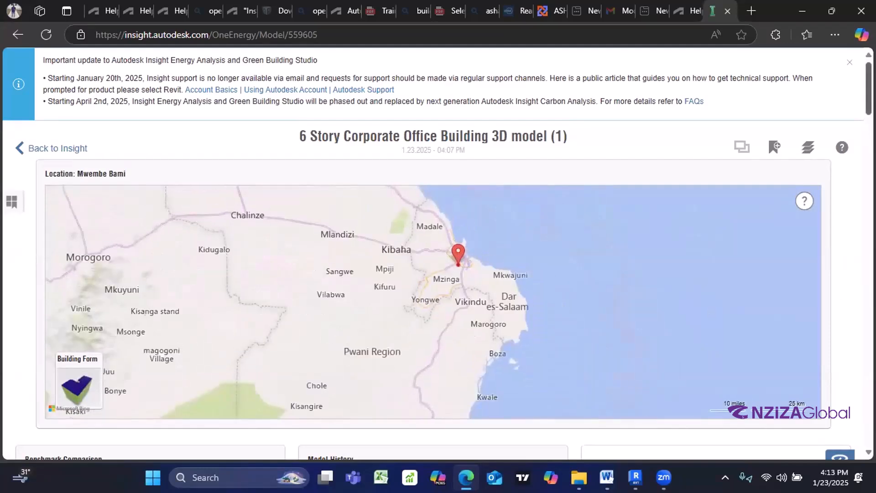
scroll(438, 254, down, 6)
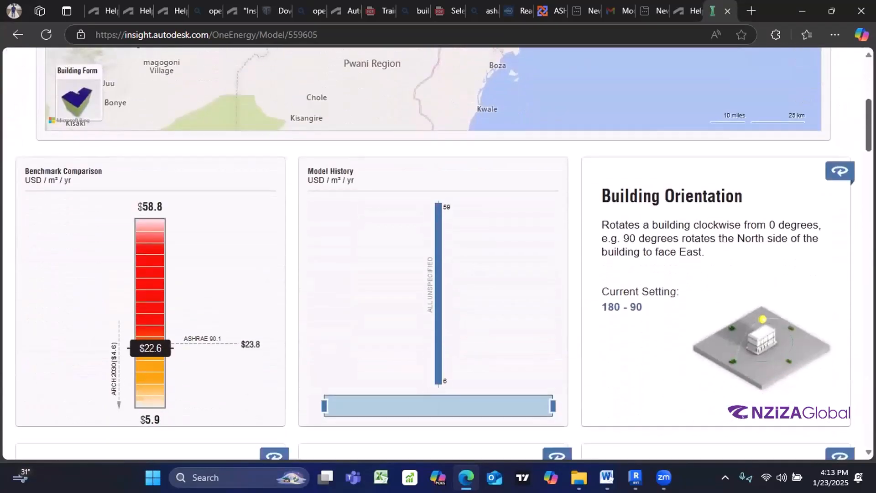
scroll(438, 253, up, 5)
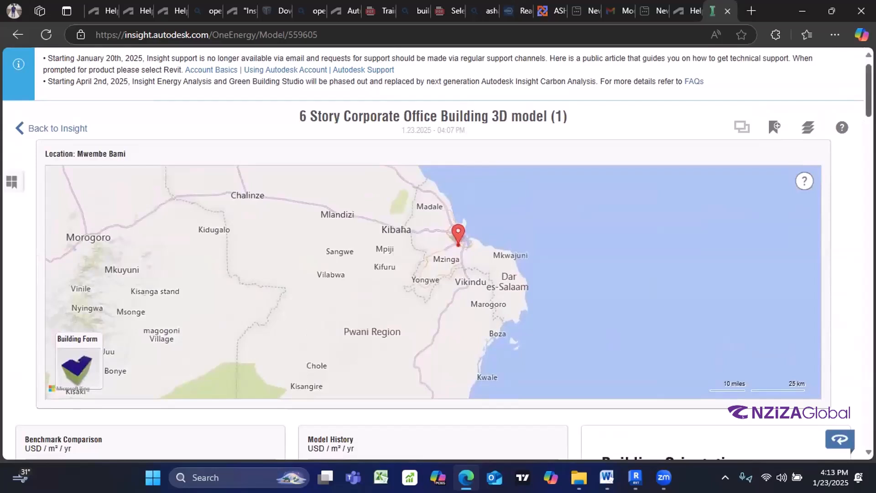
scroll(438, 253, up, 1)
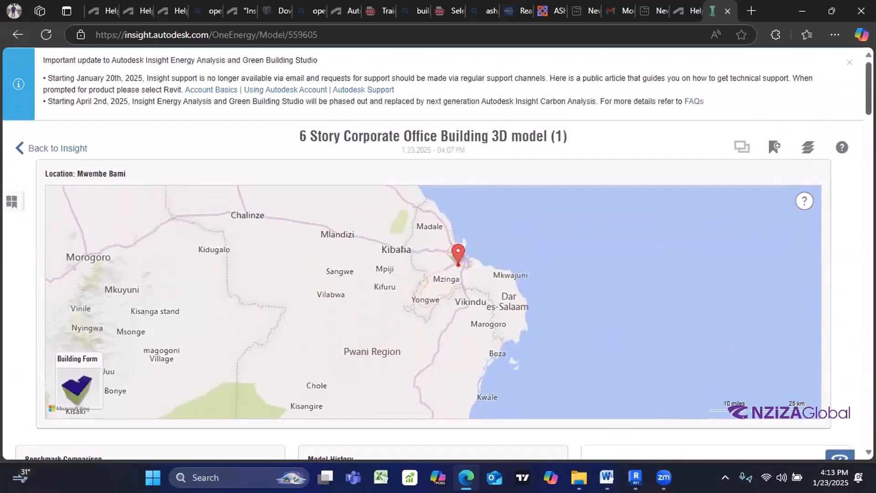
Step: Review the Benchmark Comparison chart's cost units, mean energy cost and ASHRAE 90.1 benchmark alongside the Model History
scroll(438, 253, down, 7)
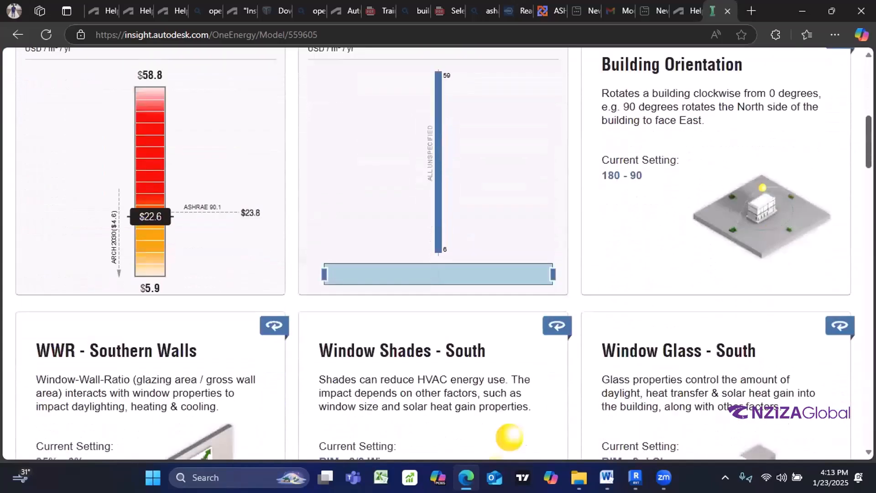
scroll(439, 253, up, 1)
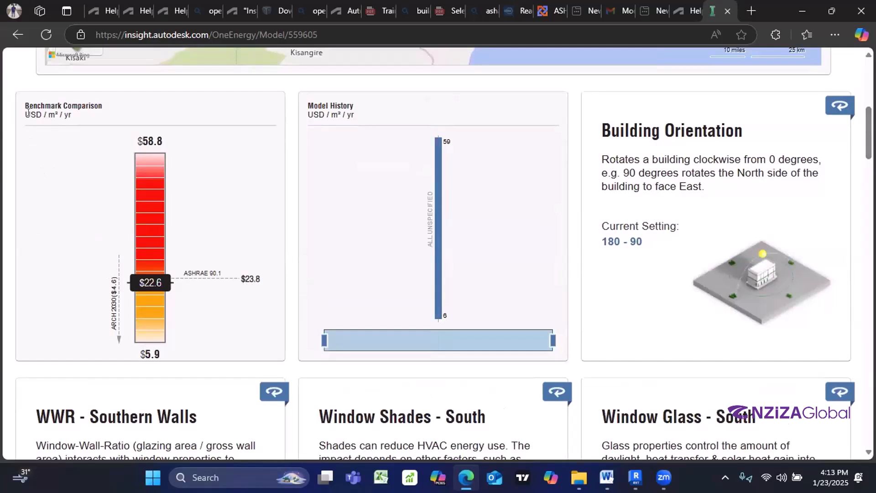
drag(25, 111, 71, 115)
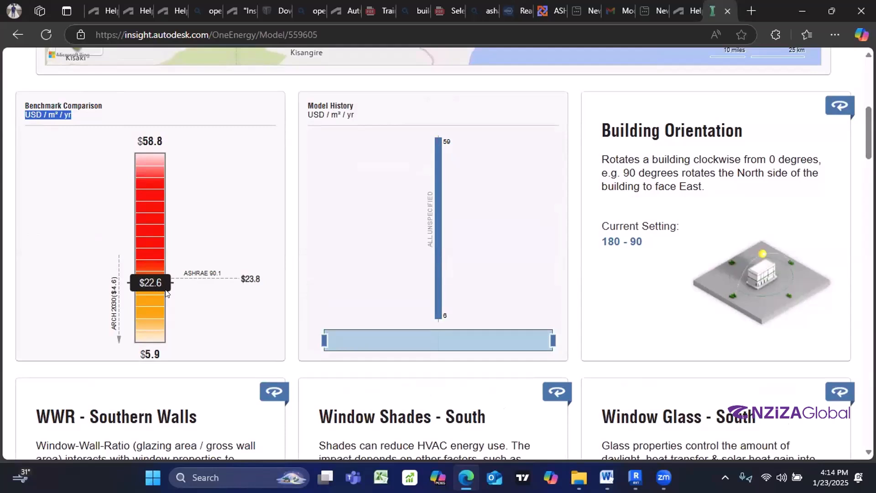
click(64, 117)
drag(68, 112, 26, 115)
click(74, 115)
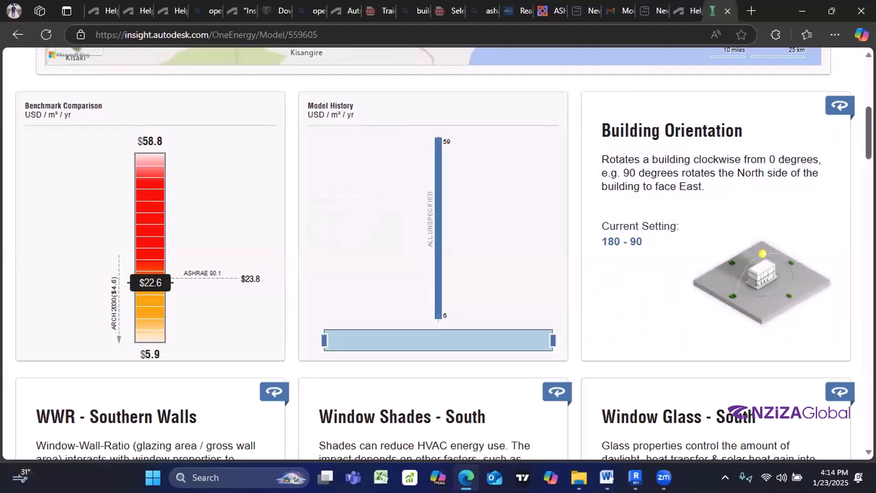
scroll(438, 253, down, 2)
scroll(438, 253, up, 2)
scroll(439, 254, down, 1)
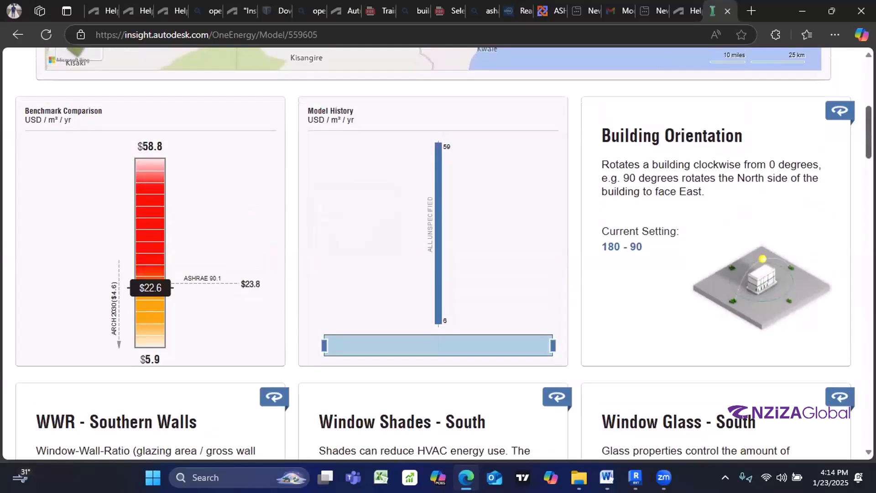
scroll(438, 253, down, 1)
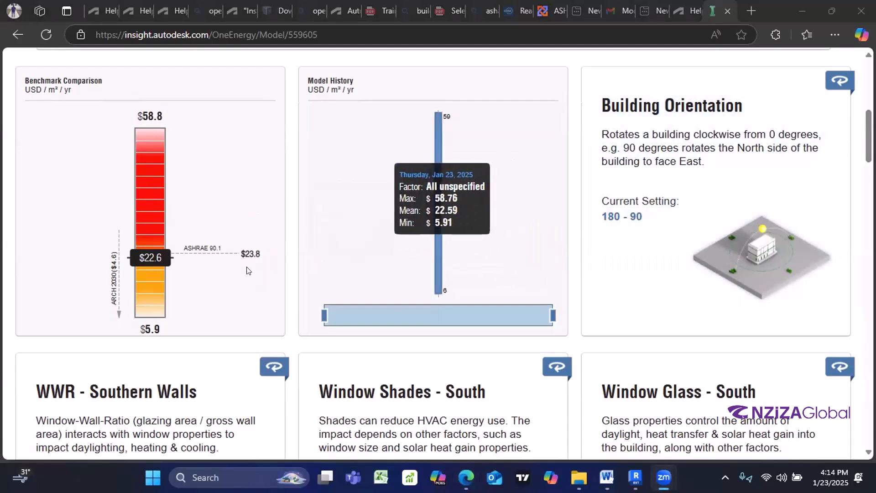
click(143, 256)
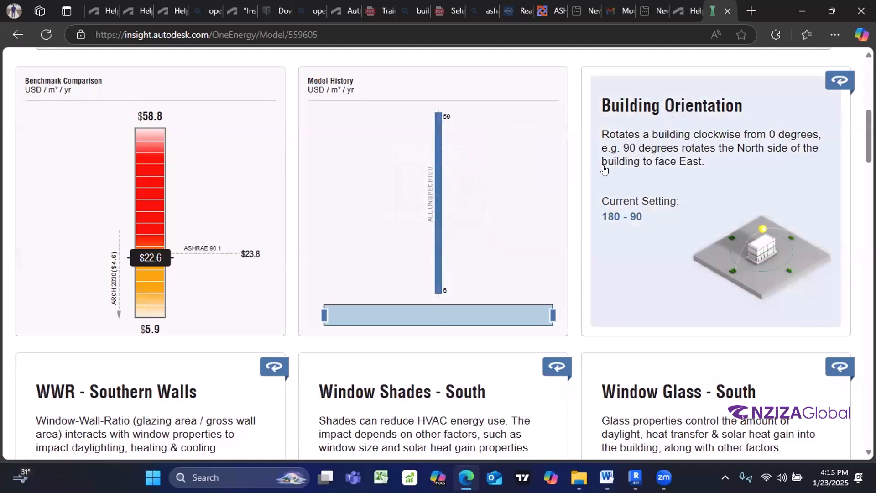
Step: Compare the Building Orientation options' energy costs, restrict the range to the 90-degree option, and close the editor
scroll(602, 170, up, 1)
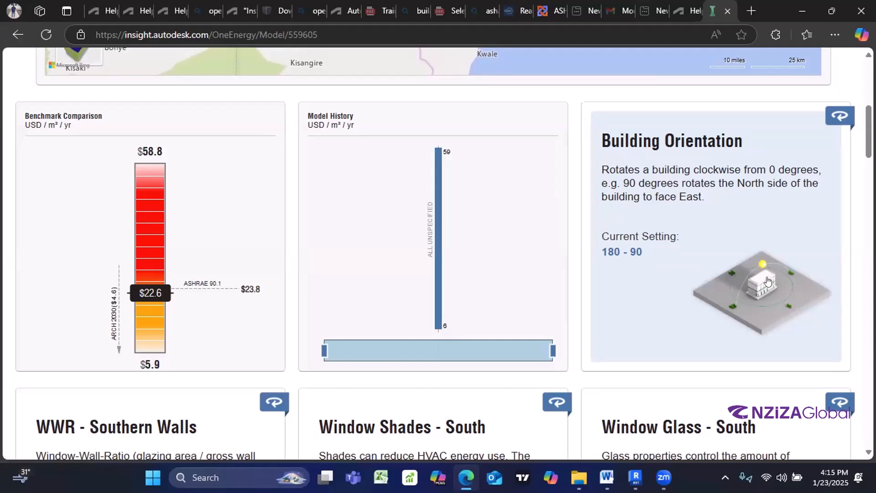
click(786, 270)
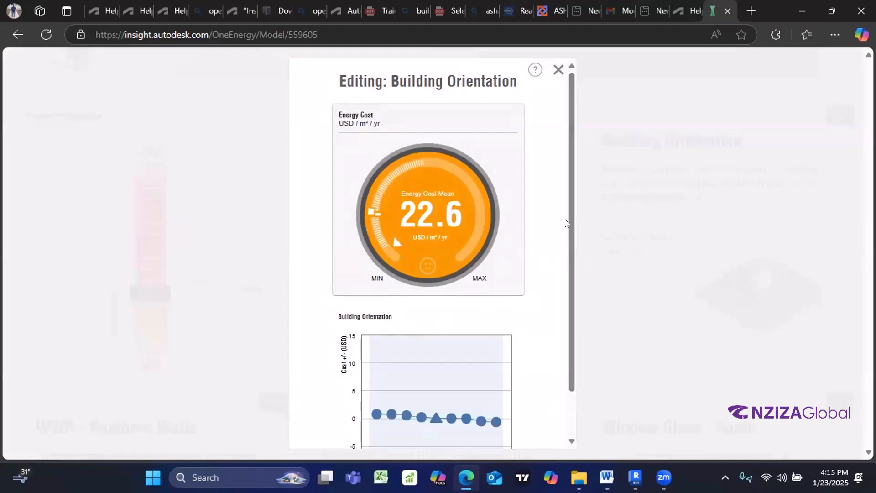
scroll(575, 274, down, 2)
scroll(573, 301, down, 2)
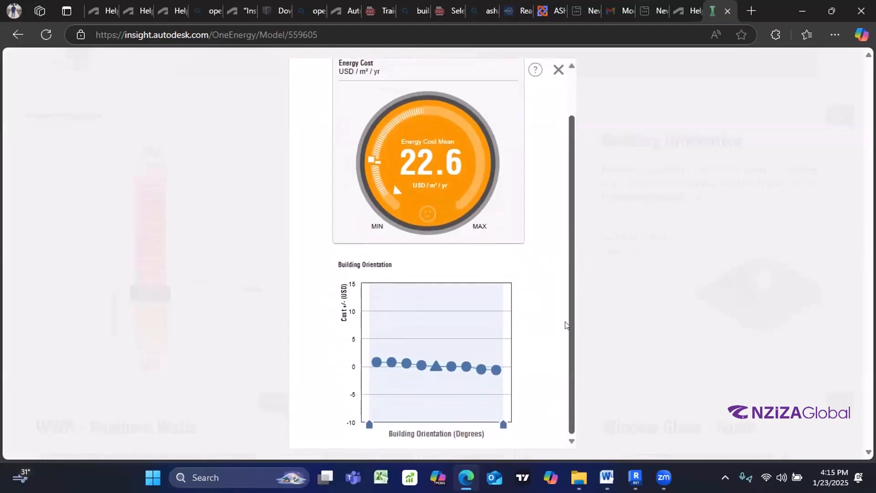
mouse_move(383, 365)
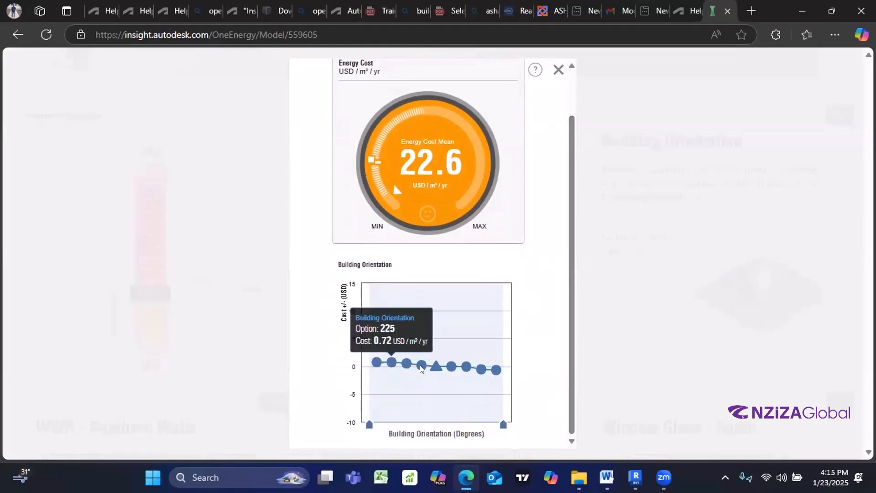
mouse_move(436, 365)
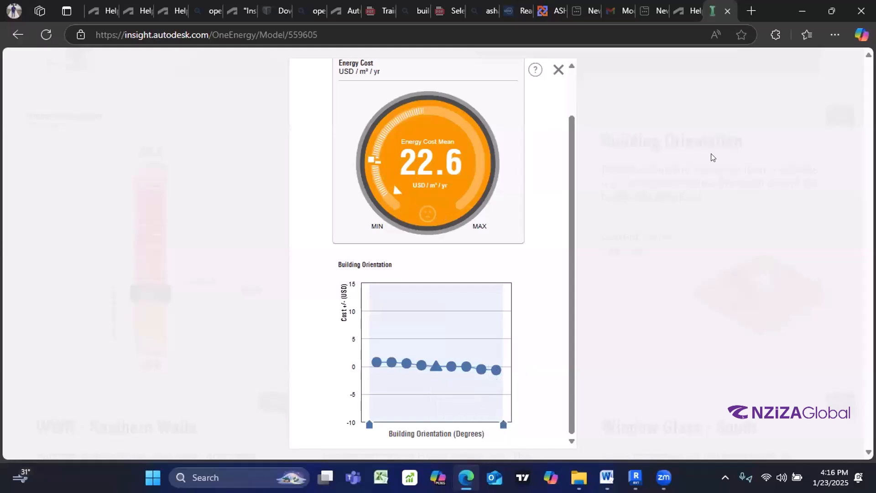
drag(569, 209, 440, 195)
mouse_move(496, 370)
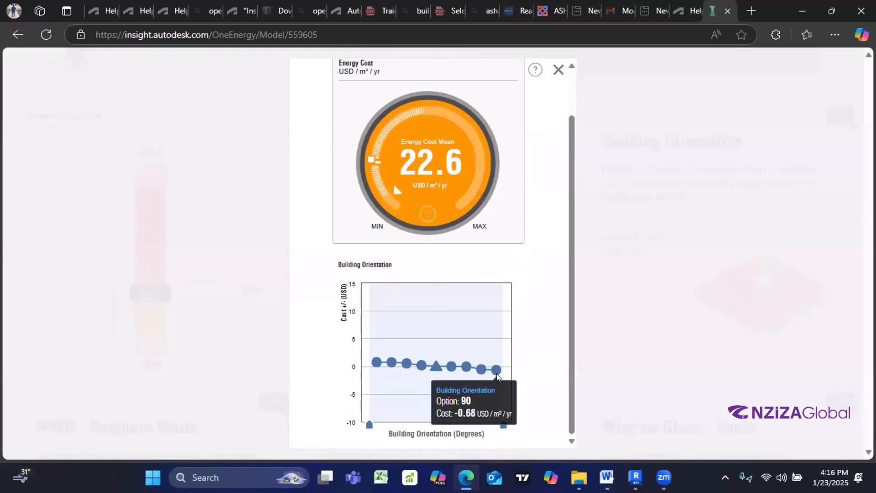
drag(366, 426, 488, 419)
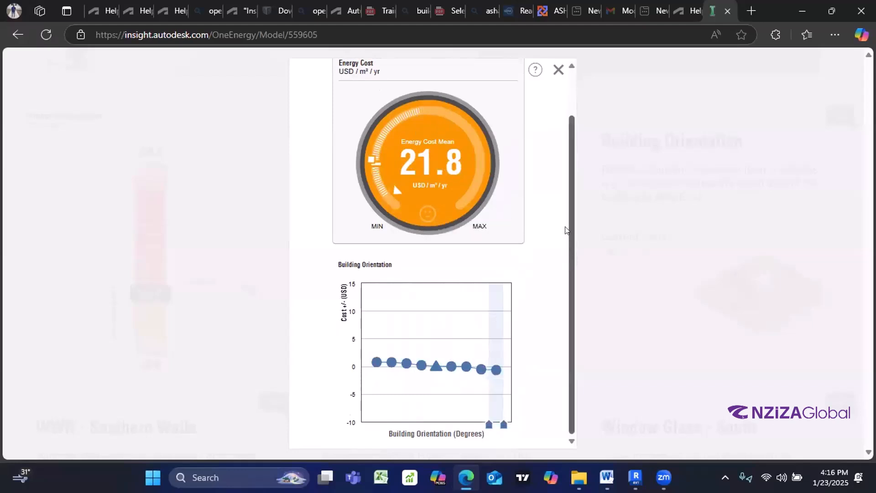
scroll(570, 215, up, 2)
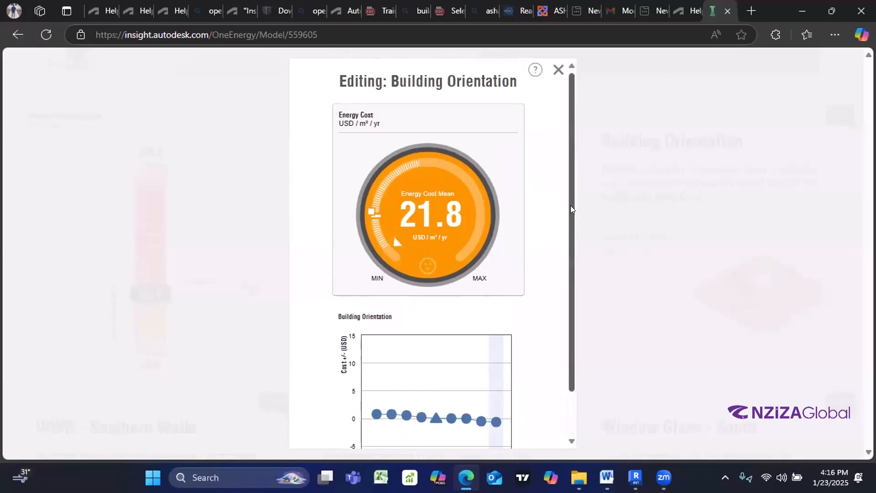
click(558, 70)
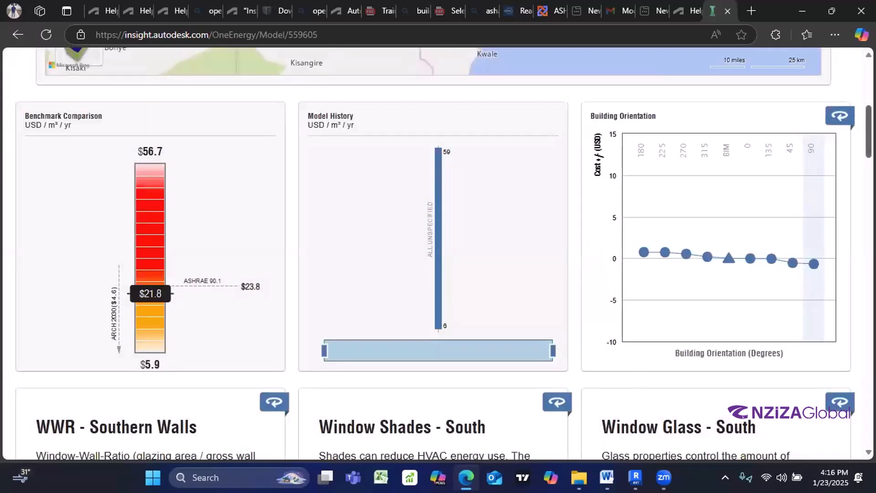
Step: Check the Benchmark Comparison and Model History charts against the new orientation setting, and look over the southern window factors
scroll(438, 253, down, 5)
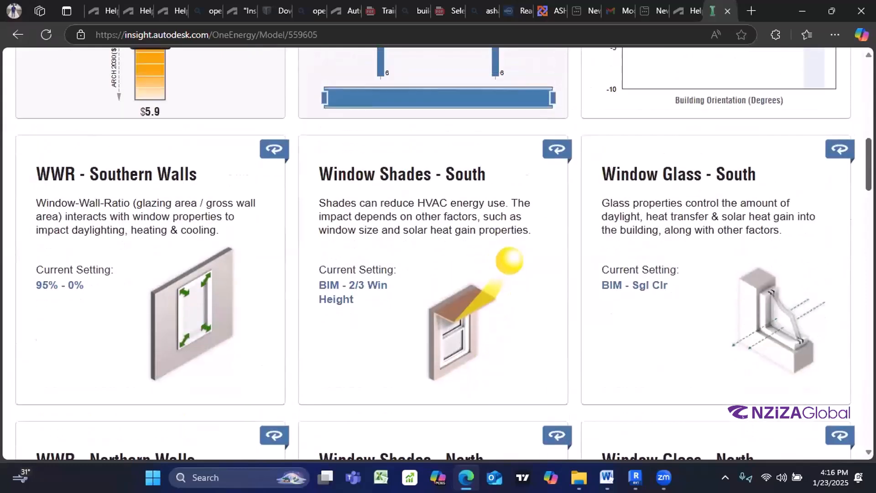
scroll(439, 253, up, 5)
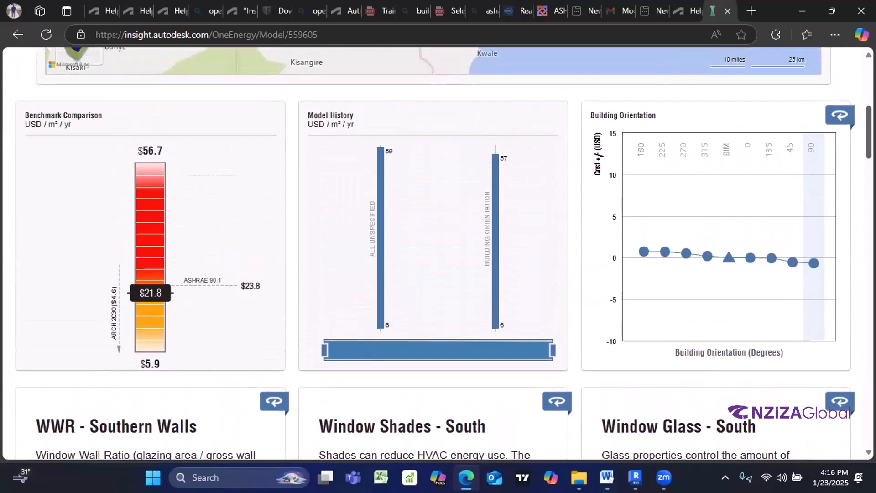
scroll(438, 253, up, 5)
scroll(438, 253, down, 10)
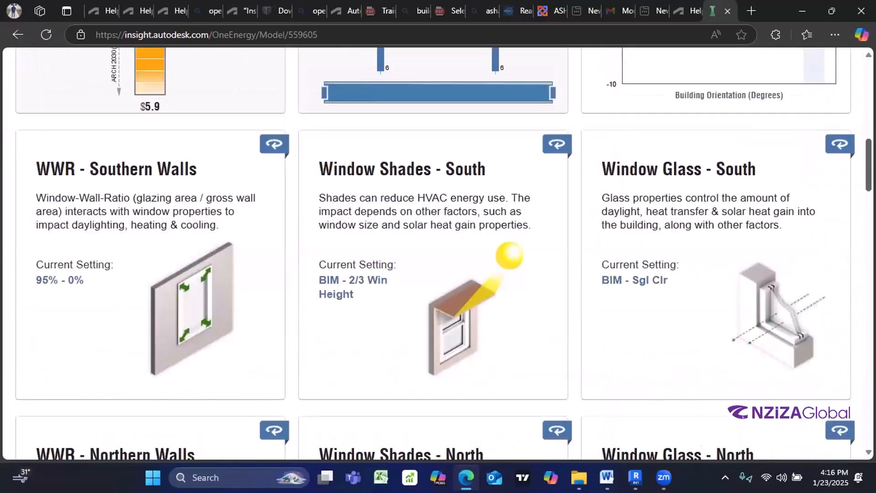
scroll(438, 254, down, 3)
scroll(438, 253, up, 5)
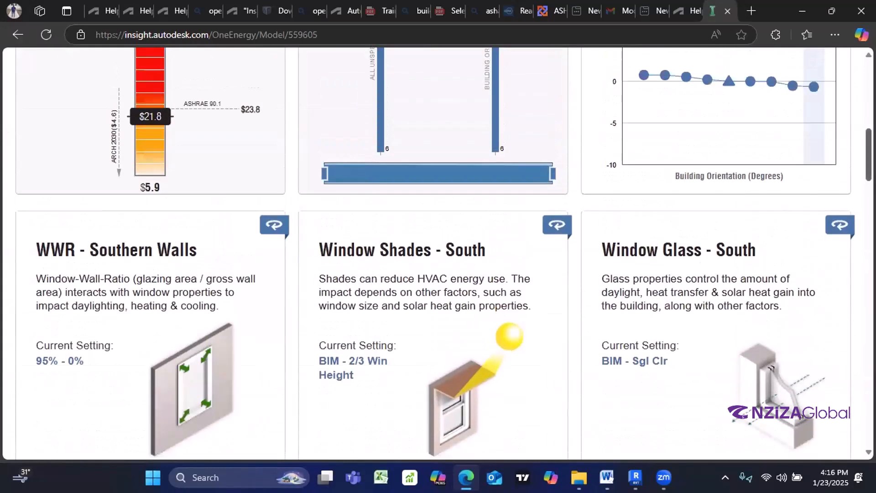
Step: Inspect the energy cost of the window-to-wall ratio options for the southern walls, and close the editor with the range unchanged
scroll(117, 256, down, 3)
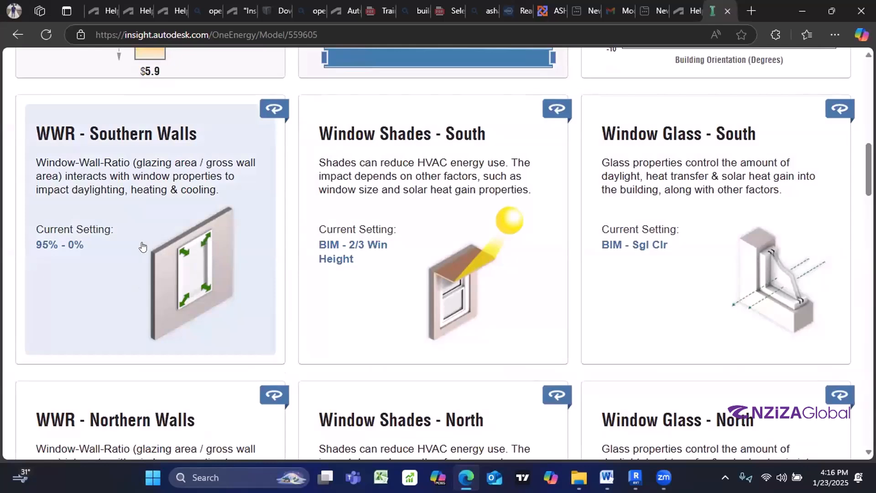
click(153, 265)
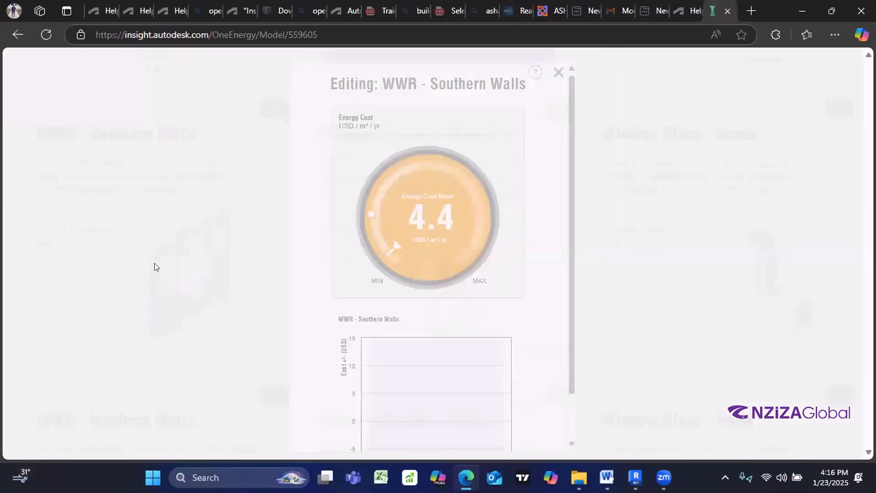
scroll(561, 297, down, 1)
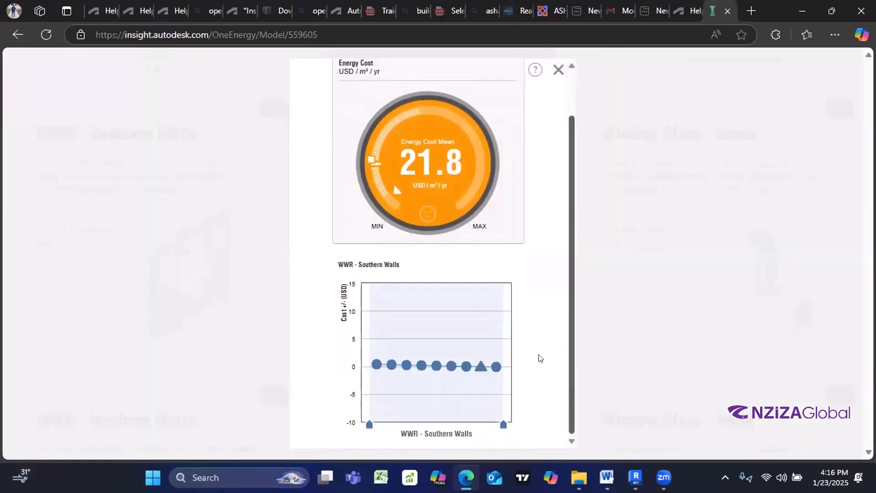
mouse_move(377, 365)
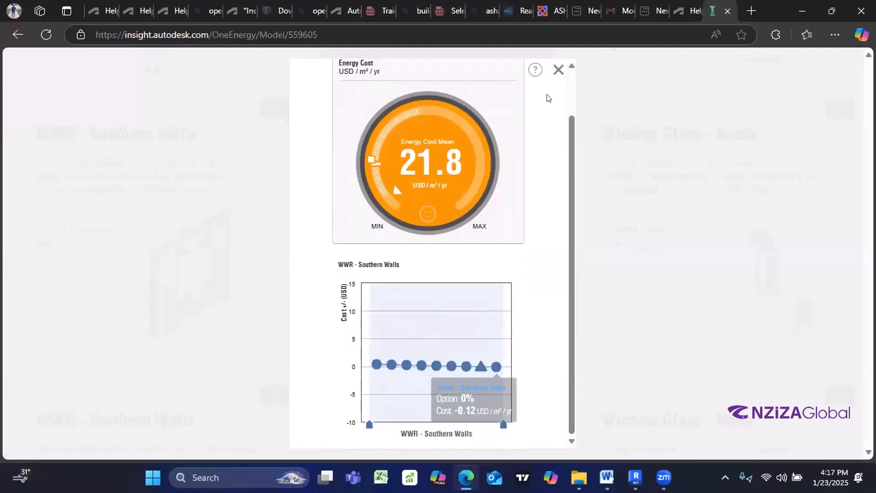
click(558, 70)
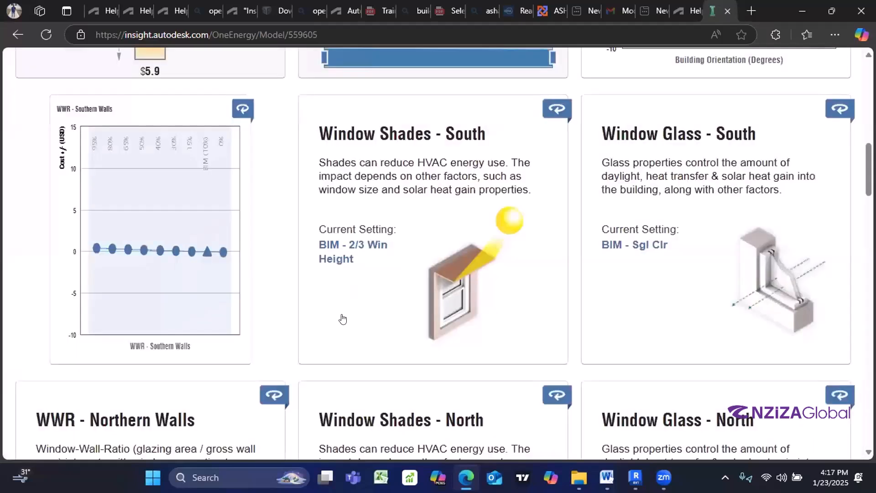
Step: Inspect the energy cost of the south window shade options, close the editor, and view the northern wall and window factors
click(465, 233)
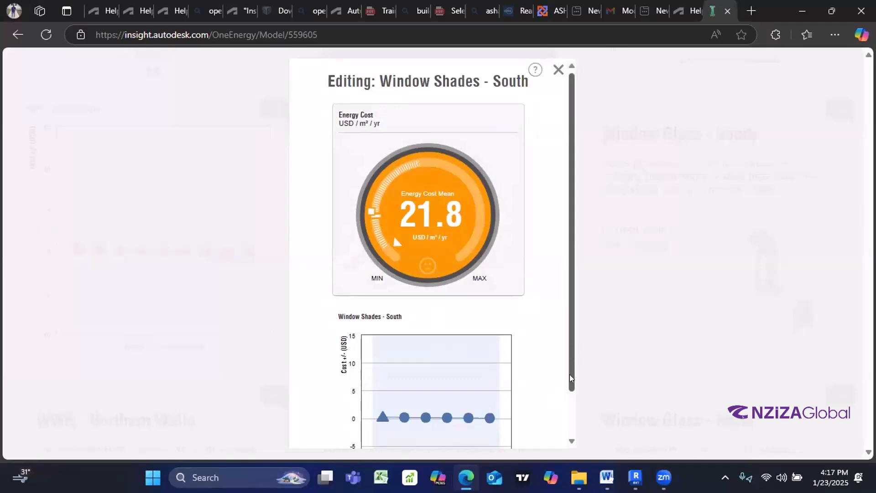
scroll(570, 374, down, 1)
mouse_move(404, 386)
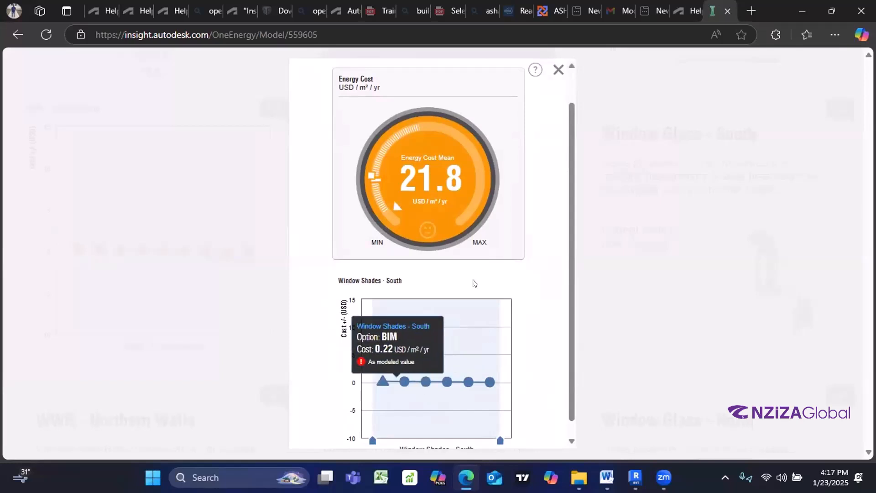
click(559, 69)
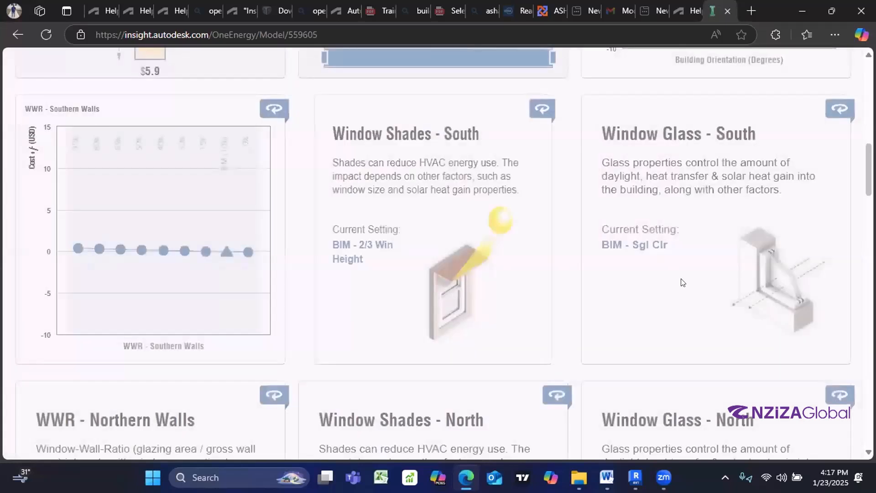
scroll(829, 223, down, 2)
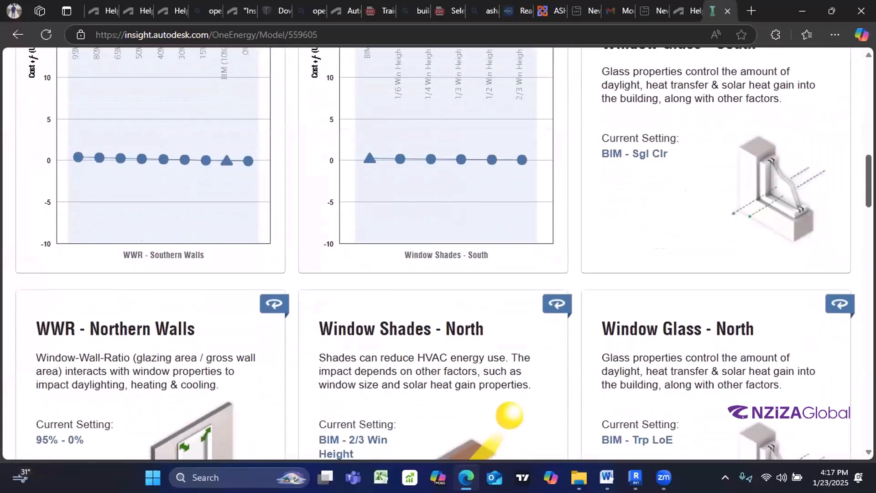
scroll(663, 131, down, 2)
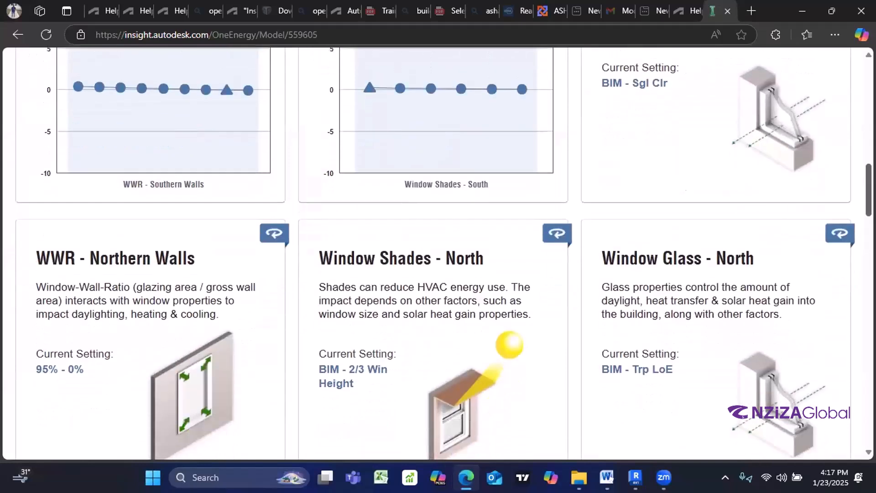
Step: Inspect the energy cost of the south window glass options, and close the editor with the range unchanged
click(663, 131)
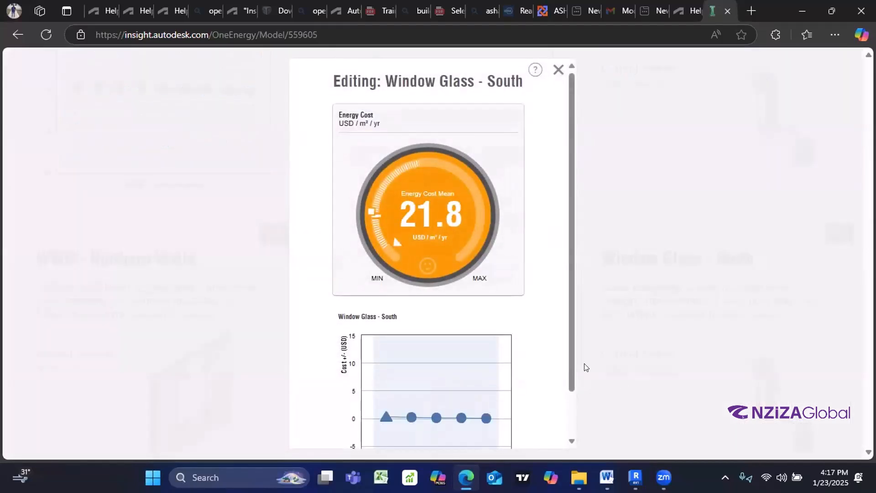
drag(570, 382, 570, 416)
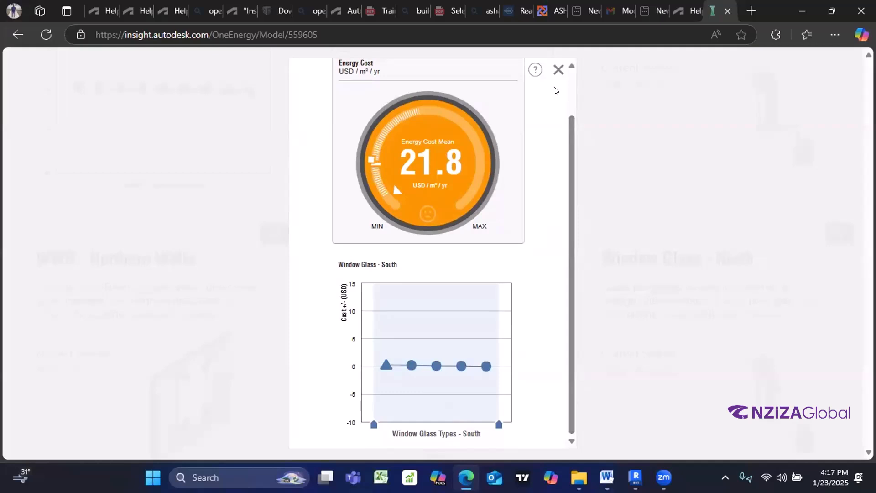
click(559, 70)
Step: Inspect the energy cost of the window-to-wall ratio options for the northern walls, close the editor, and view the western wall and window factors
scroll(863, 254, down, 2)
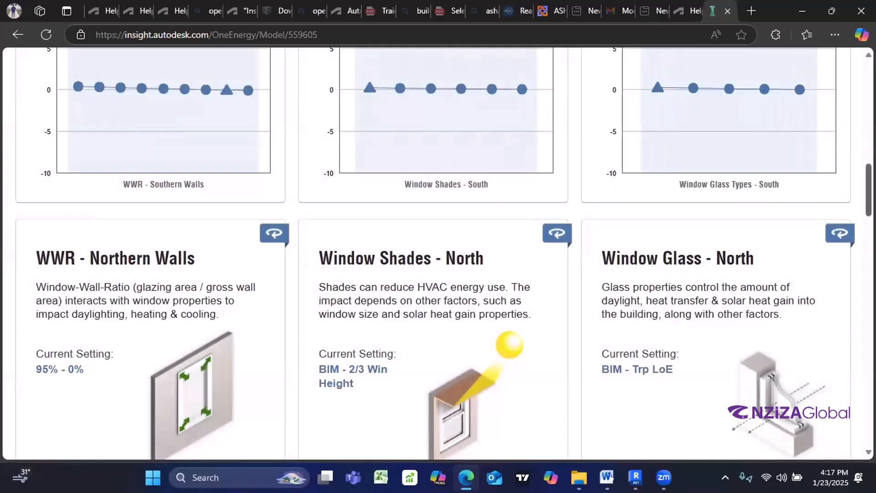
scroll(438, 254, down, 5)
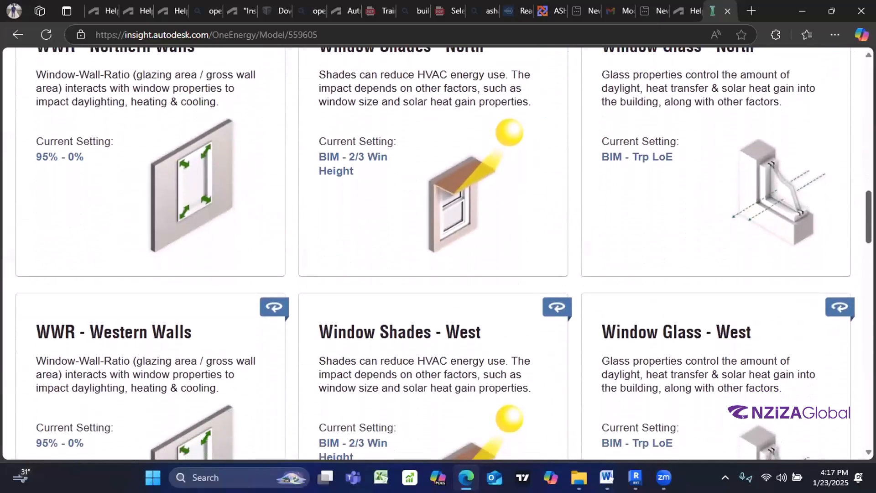
scroll(397, 243, down, 1)
scroll(397, 243, up, 5)
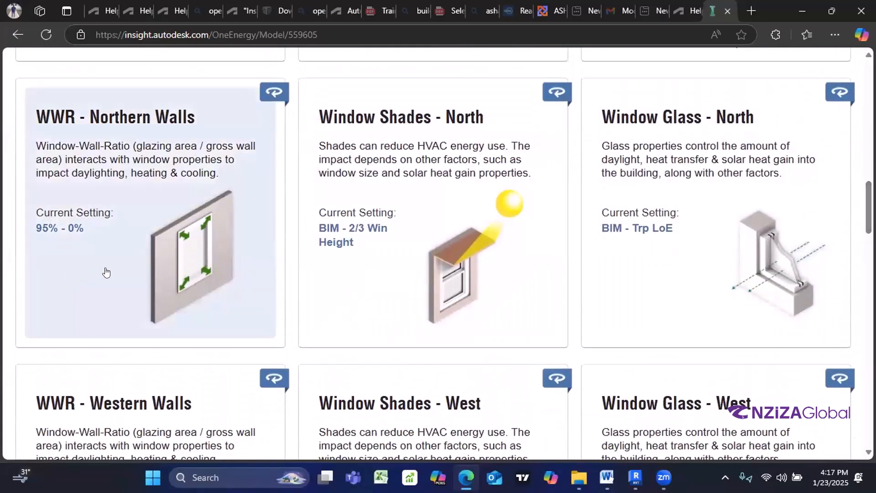
click(241, 294)
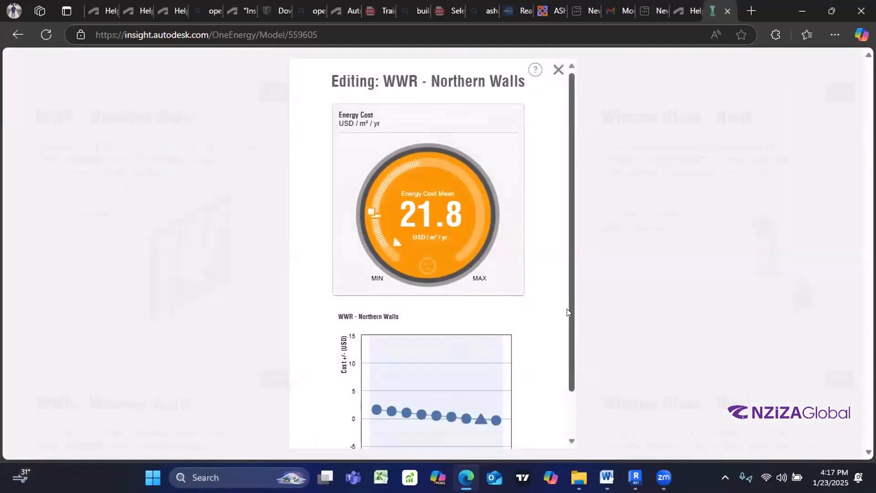
scroll(568, 333, down, 1)
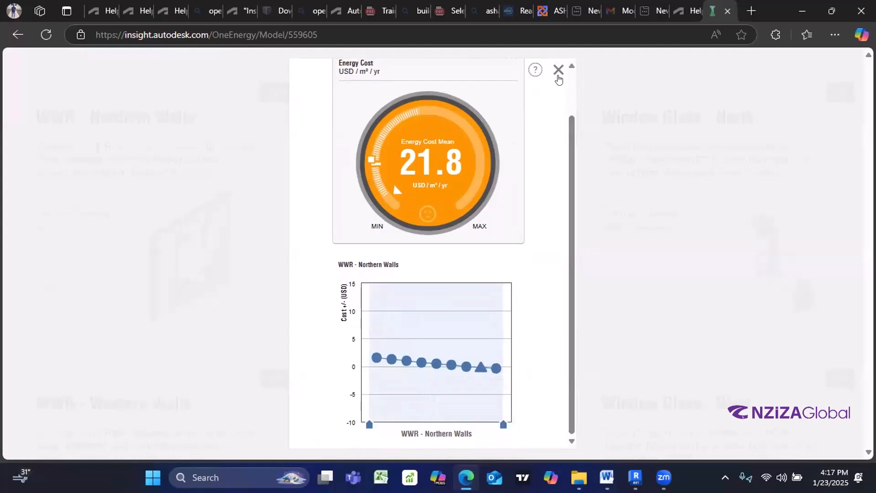
click(689, 231)
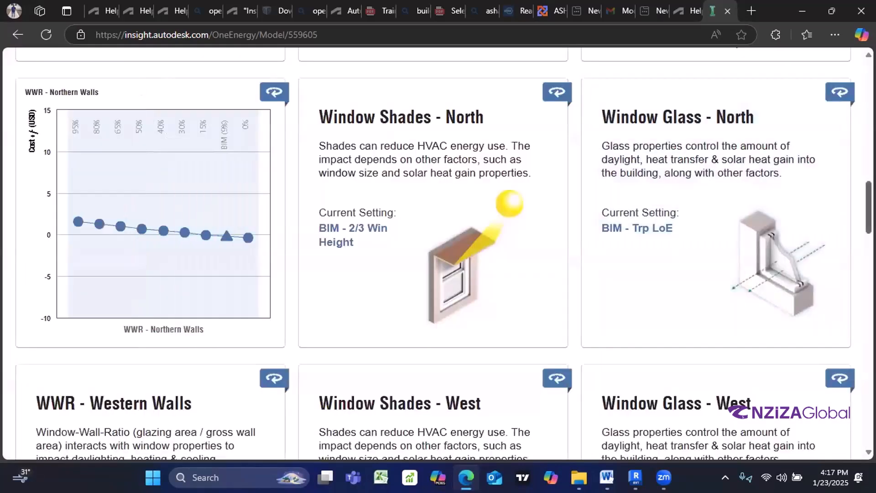
scroll(438, 253, down, 7)
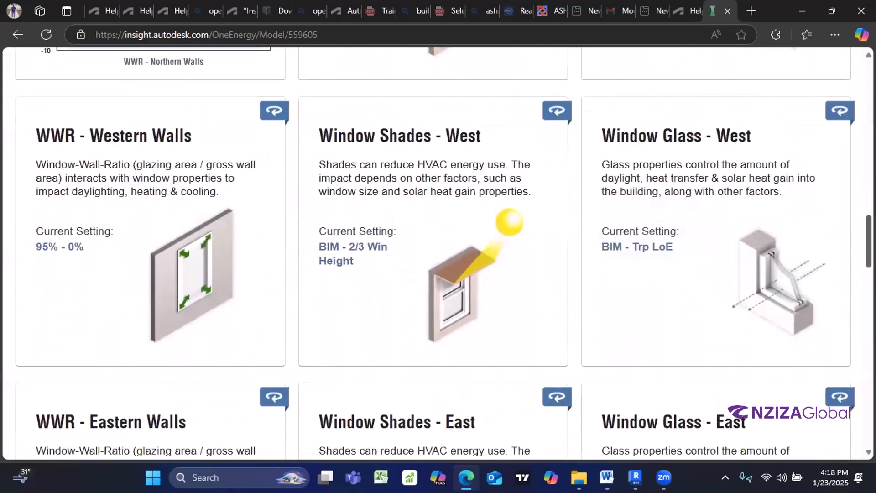
Step: Examine the cost impact of the shade-height options in the Window Shades - North factor and close its editor
scroll(439, 254, down, 7)
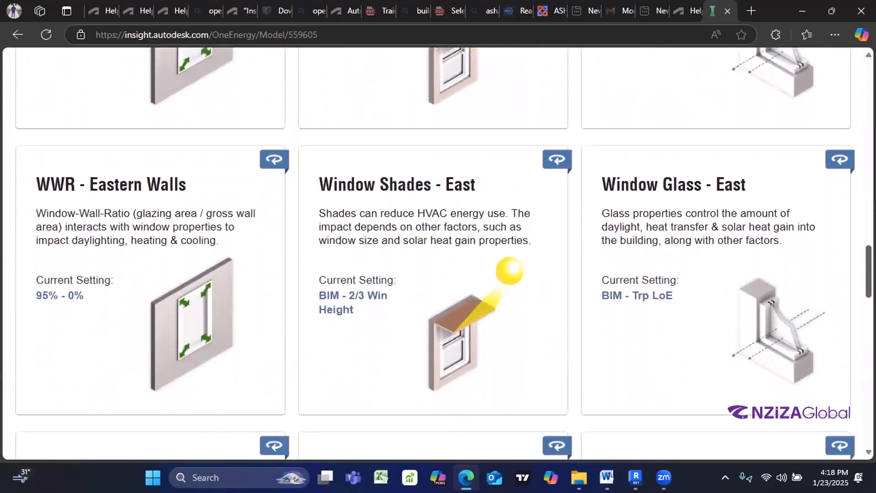
scroll(683, 231, down, 5)
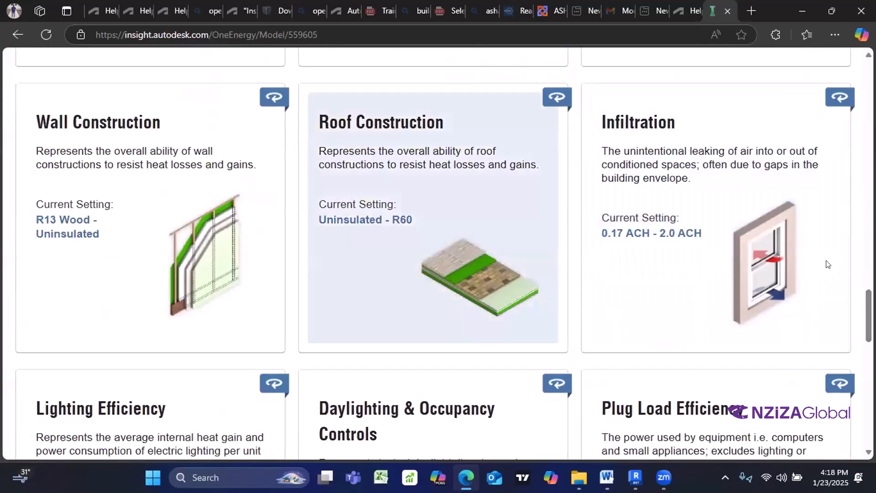
scroll(684, 231, up, 15)
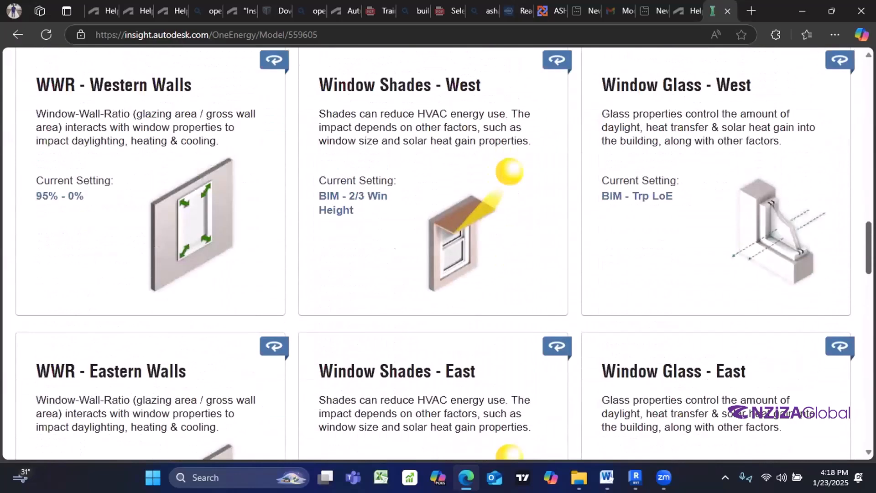
scroll(401, 257, down, 4)
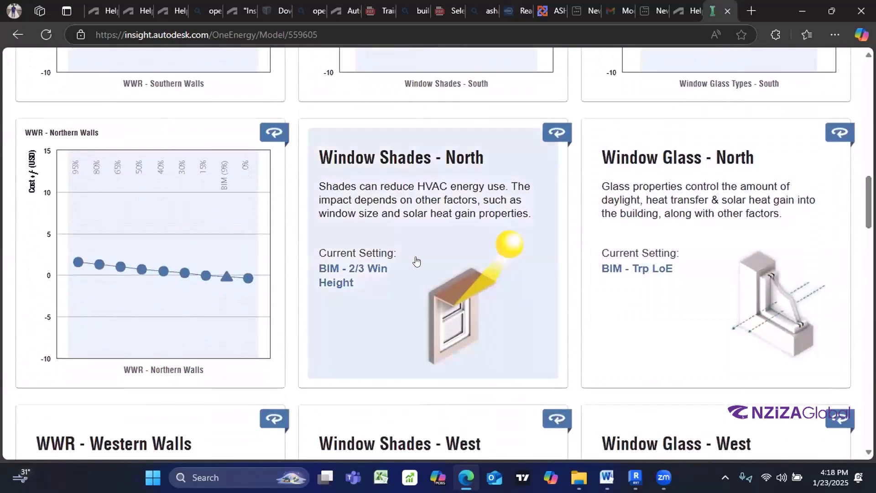
click(401, 257)
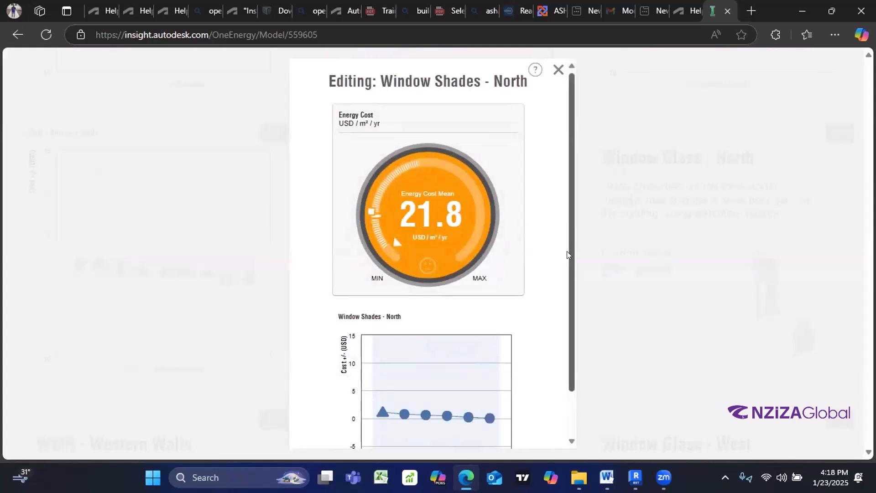
drag(567, 252, 575, 302)
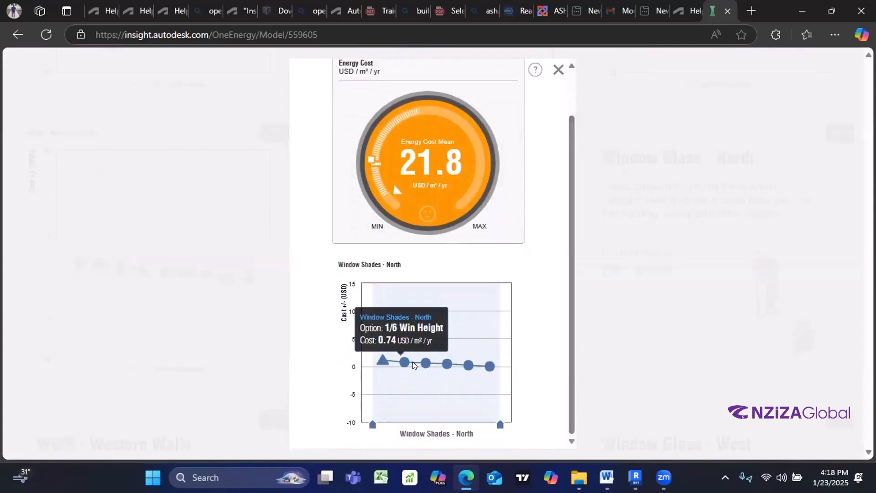
mouse_move(455, 364)
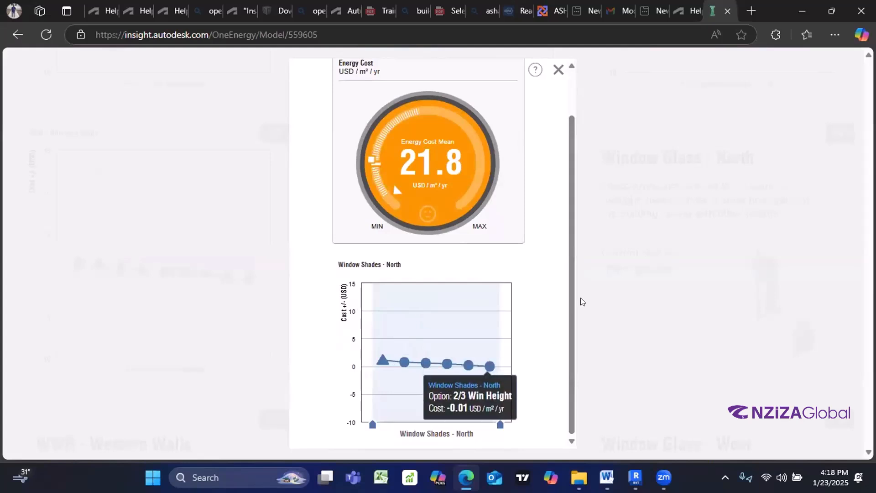
scroll(569, 248, up, 2)
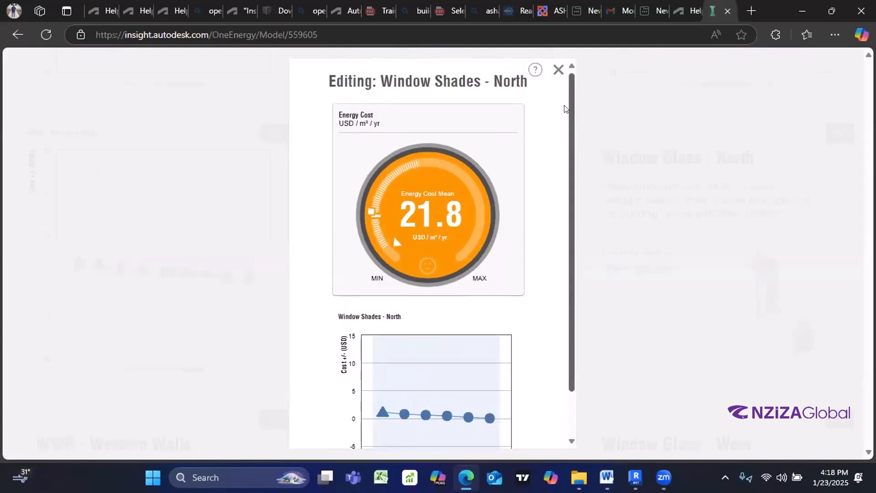
click(558, 70)
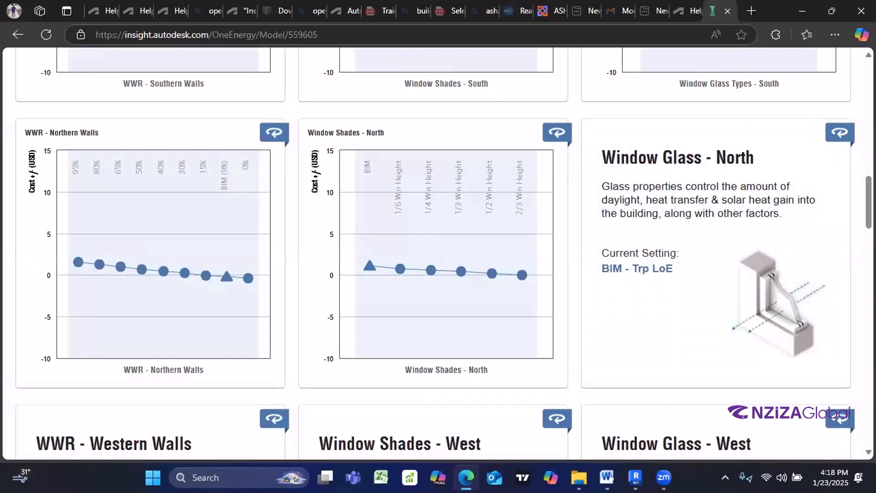
Step: Open the Lighting Efficiency factor for editing and examine the energy cost of its individual lighting power options
scroll(666, 160, down, 3)
scroll(663, 169, down, 5)
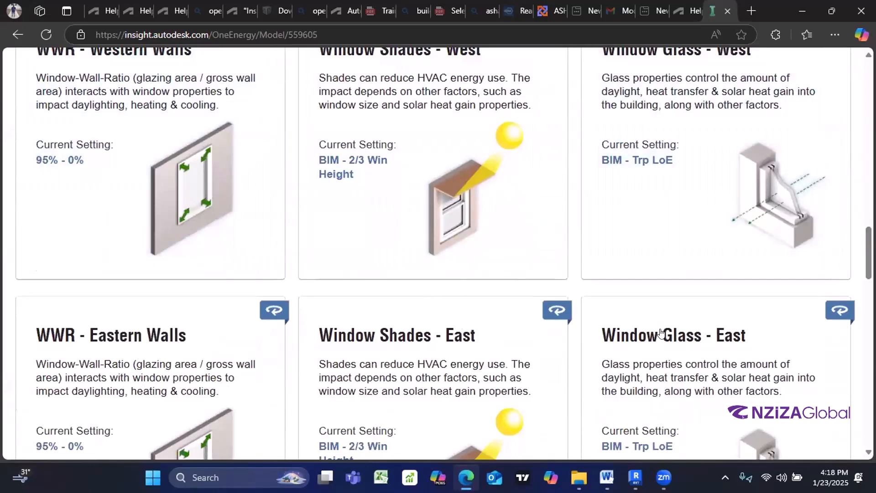
scroll(667, 336, down, 3)
scroll(858, 319, down, 9)
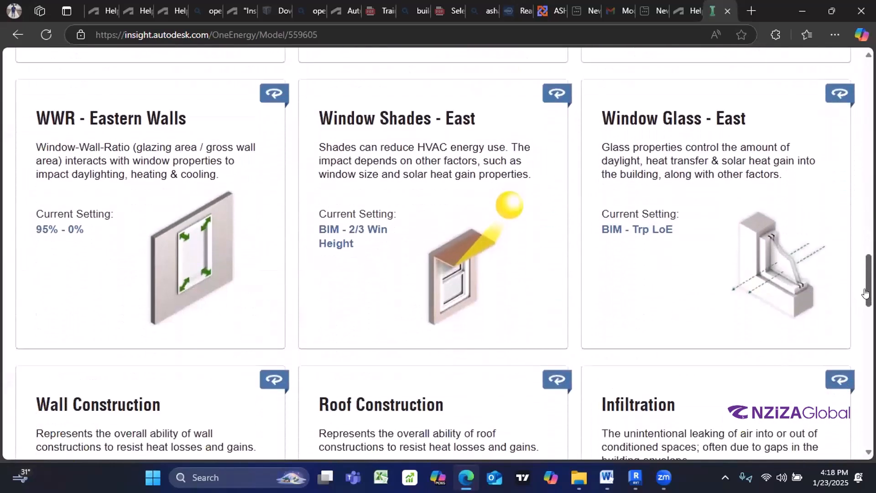
scroll(858, 322, down, 5)
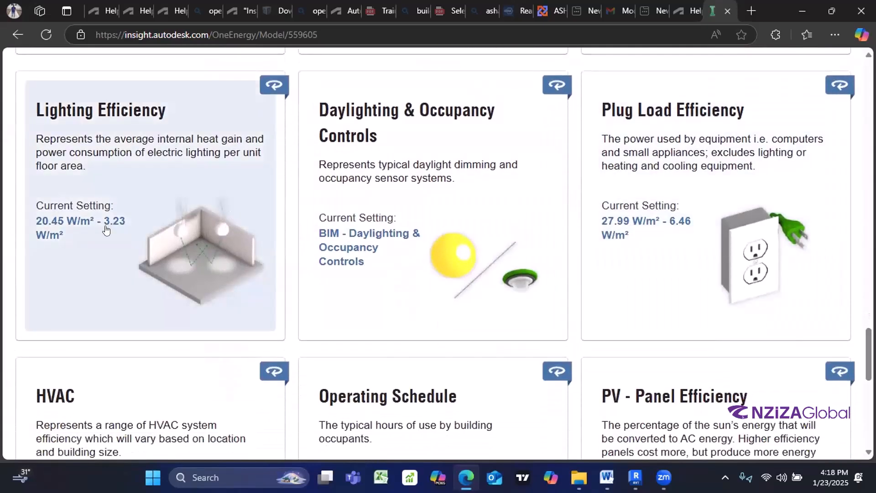
click(75, 221)
scroll(567, 274, down, 1)
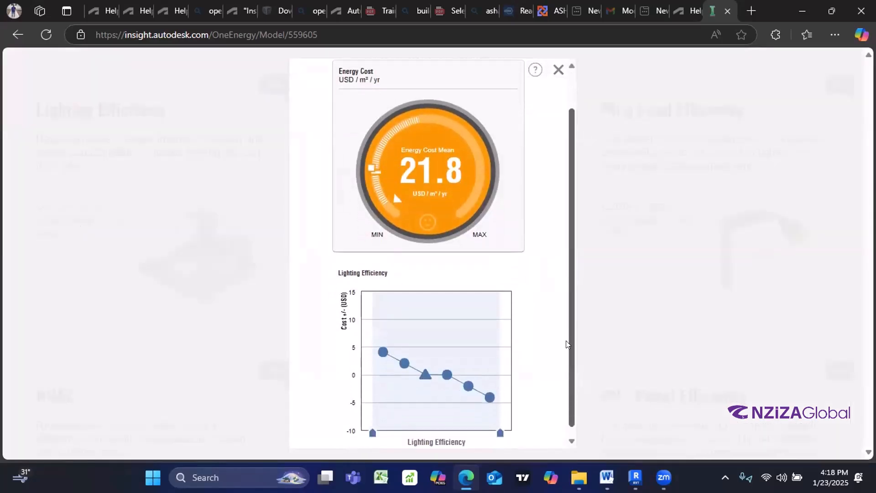
mouse_move(424, 366)
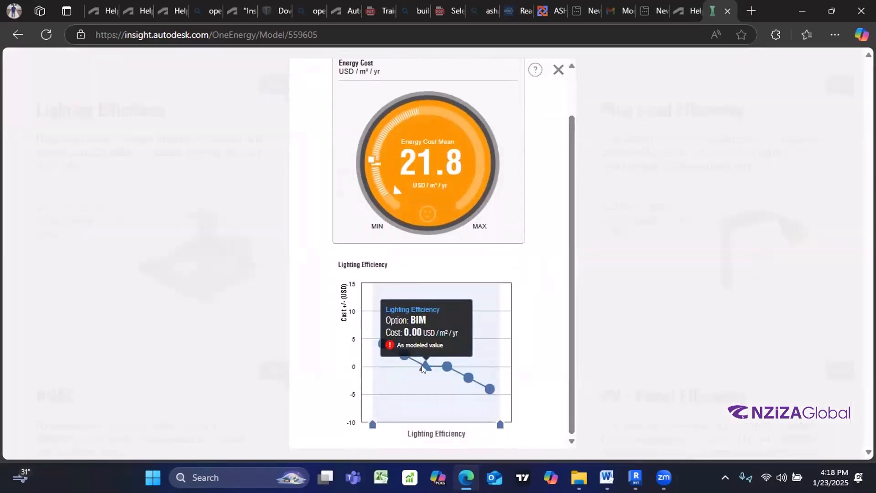
mouse_move(391, 356)
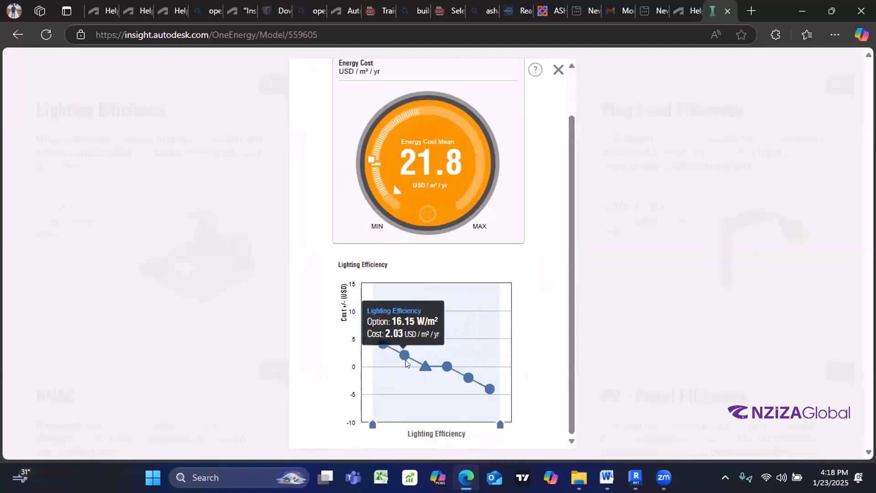
mouse_move(485, 387)
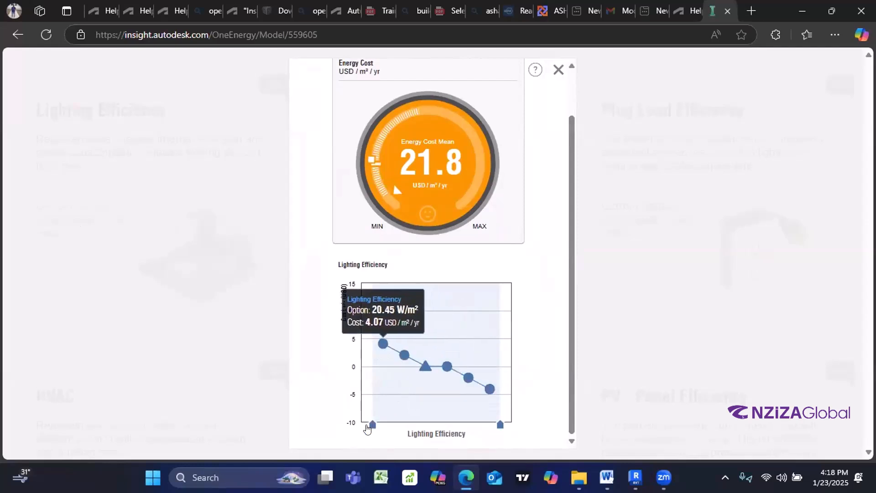
Step: Narrow the Lighting Efficiency range to 7.53 W/m² - 3.23 W/m² and close the factor's editor
drag(372, 425, 479, 422)
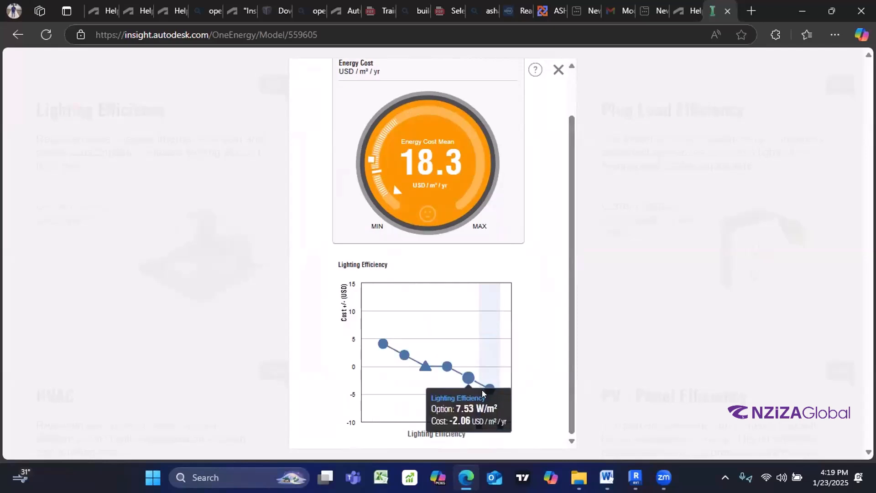
mouse_move(376, 345)
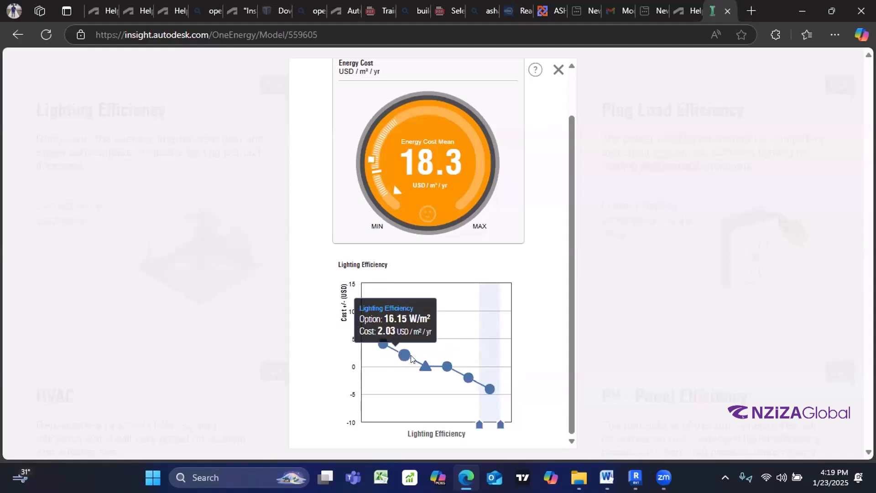
mouse_move(463, 373)
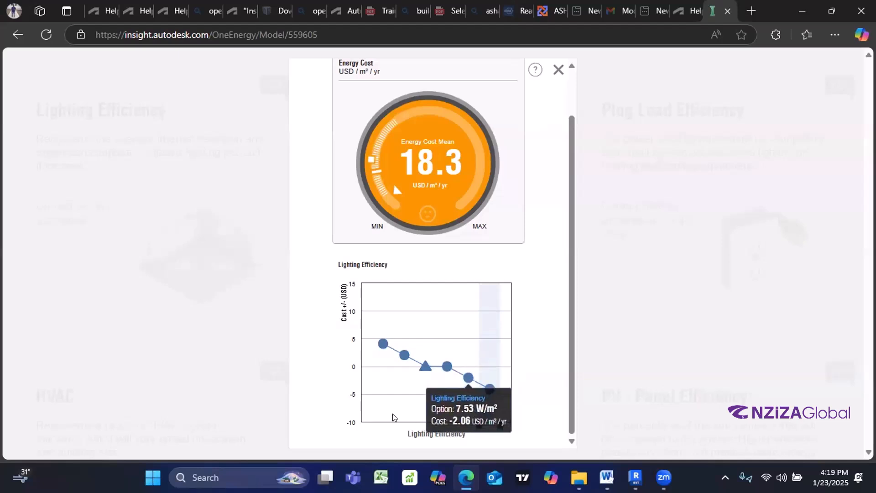
drag(477, 425, 458, 432)
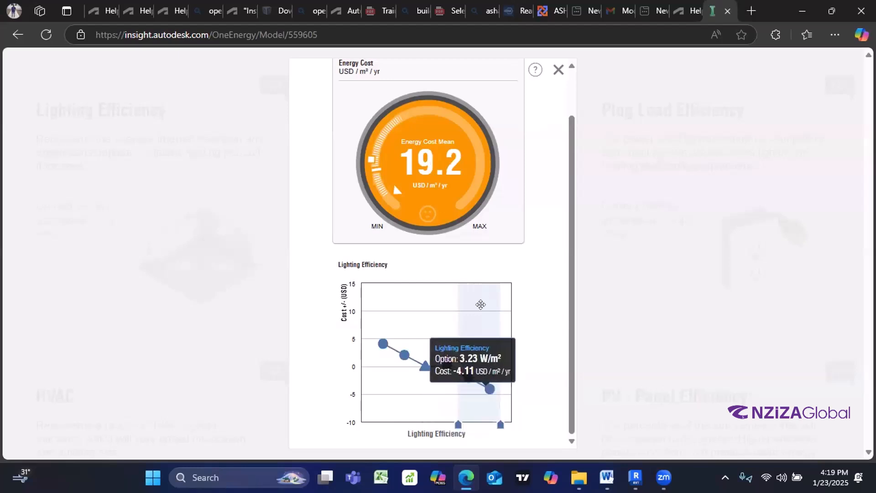
click(558, 70)
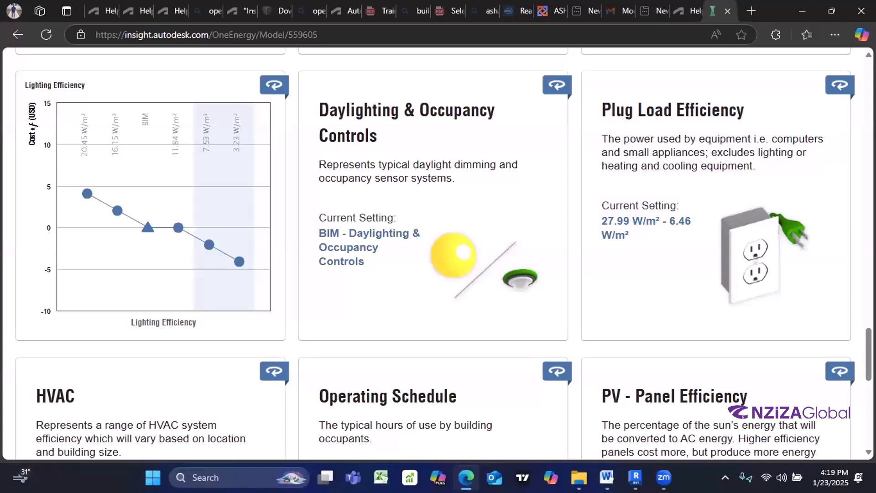
Step: Restrict the HVAC factor's range to the High Eff. VAV option only and close its editor
scroll(867, 361, down, 2)
scroll(712, 297, down, 2)
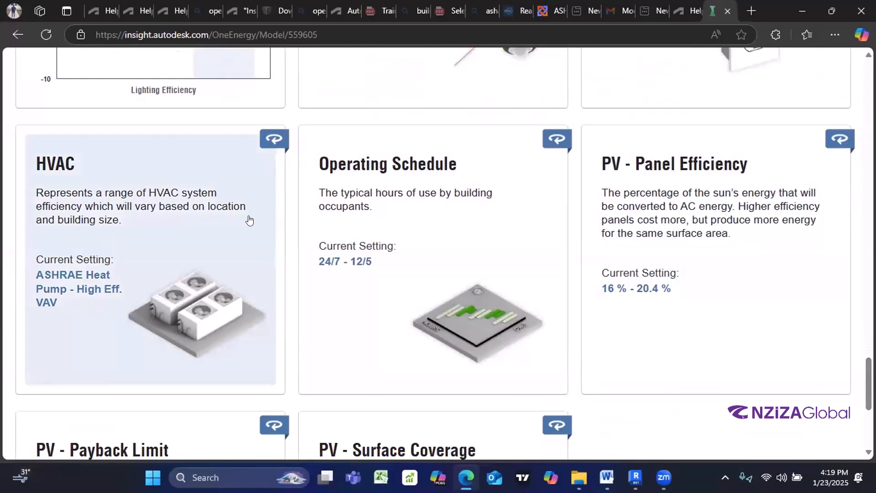
click(185, 224)
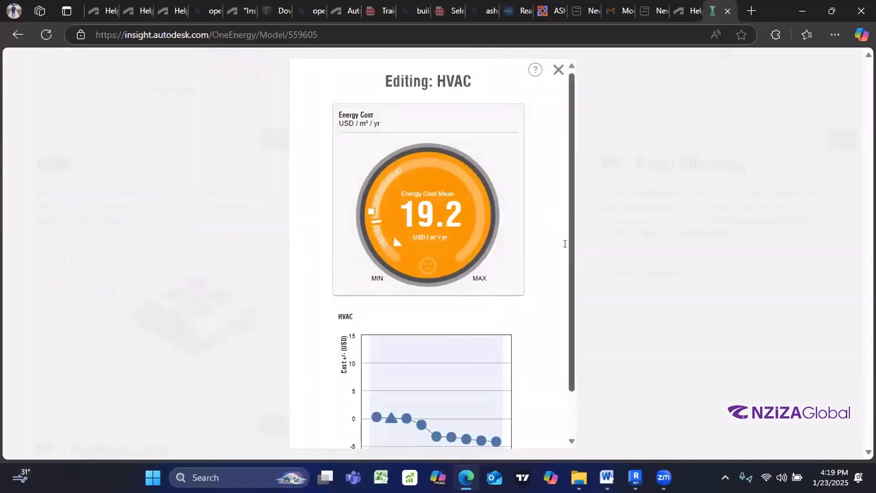
scroll(565, 244, down, 1)
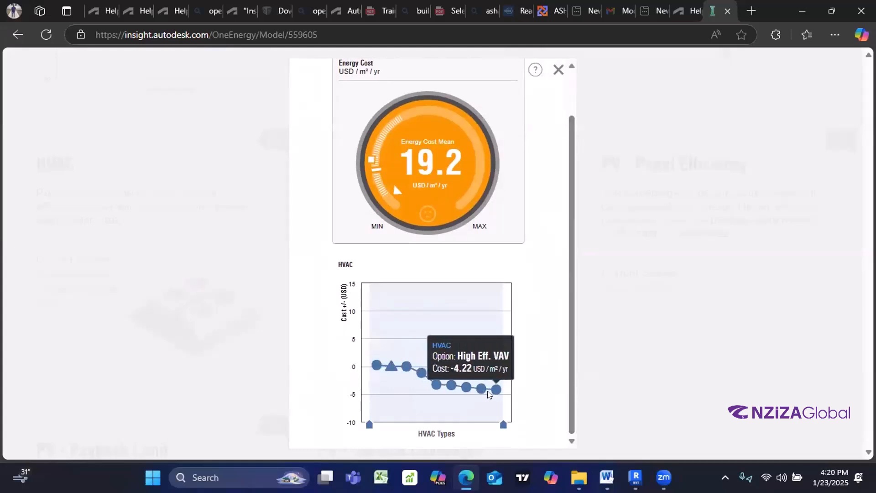
mouse_move(391, 371)
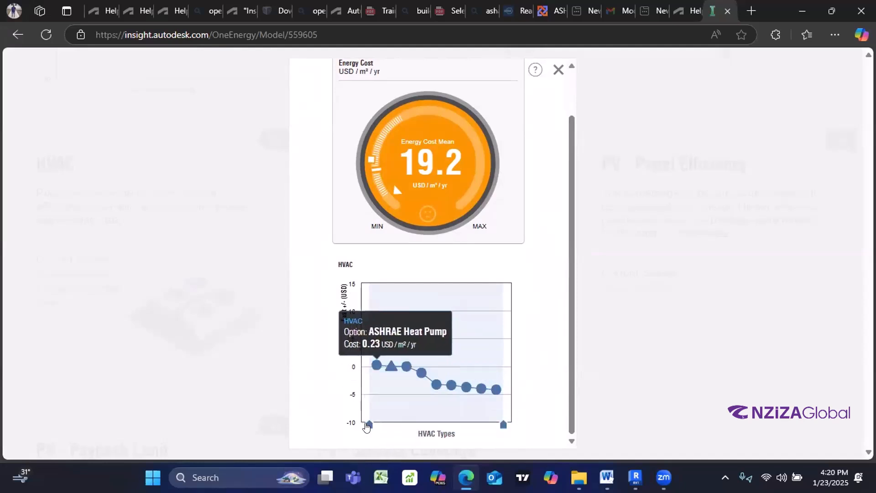
drag(369, 424, 426, 427)
mouse_move(436, 385)
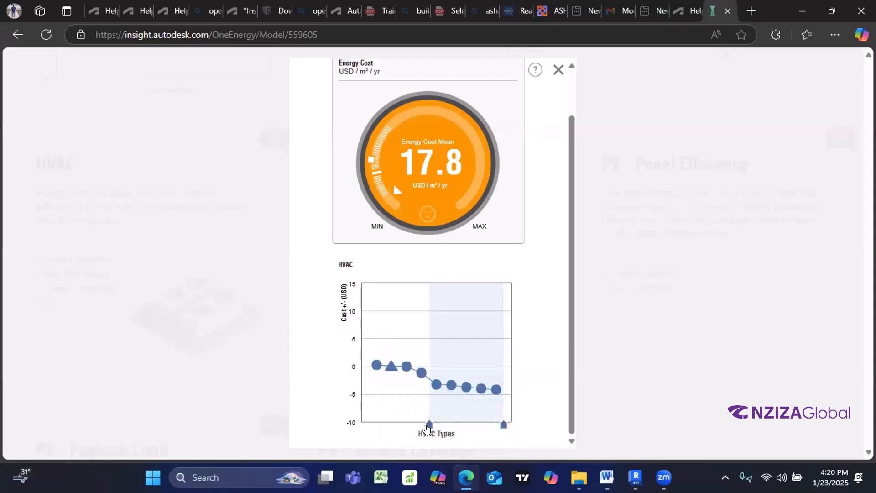
drag(429, 427, 489, 425)
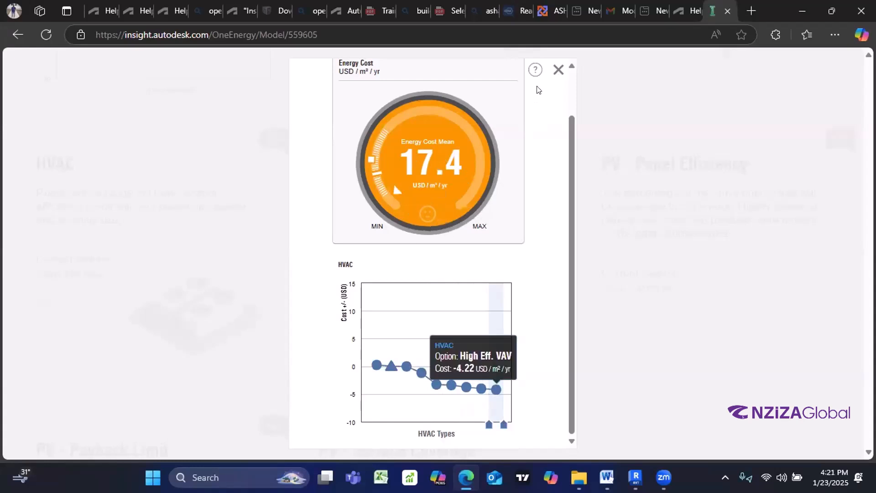
click(558, 70)
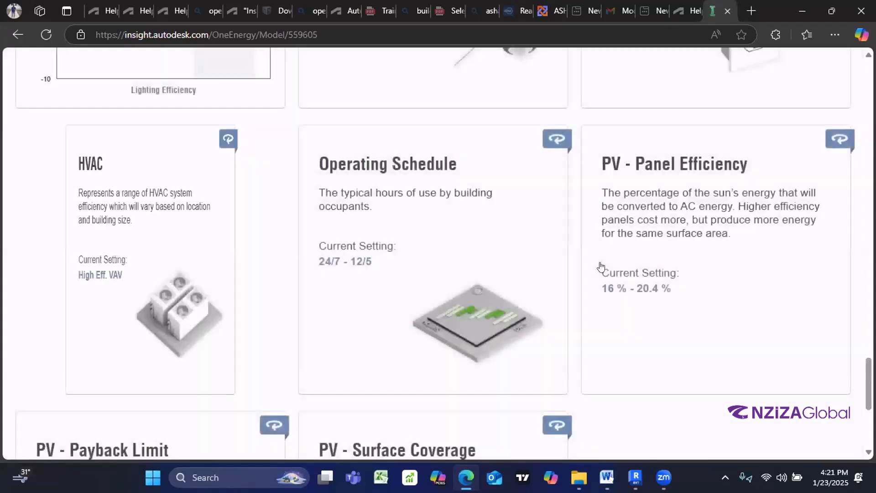
Step: Examine the energy cost of the Operating Schedule options, close the editor, and look over the neighbouring PV factors
scroll(616, 247, down, 5)
scroll(568, 254, up, 5)
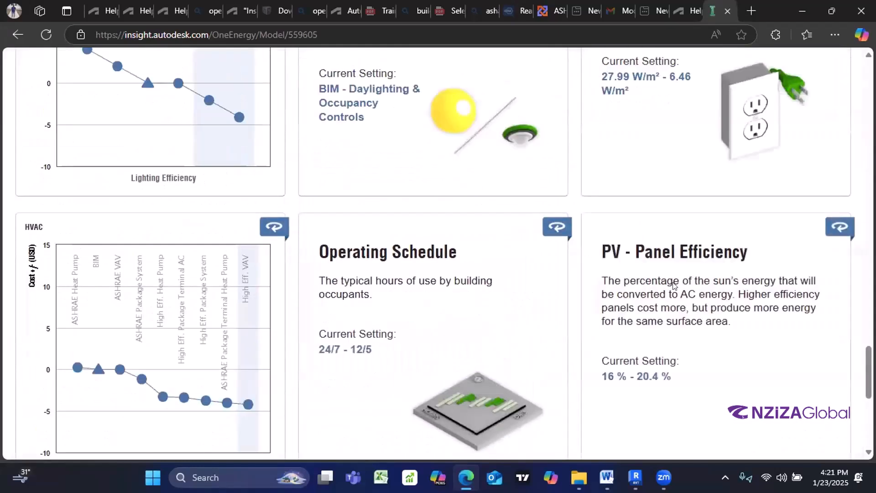
scroll(703, 196, down, 3)
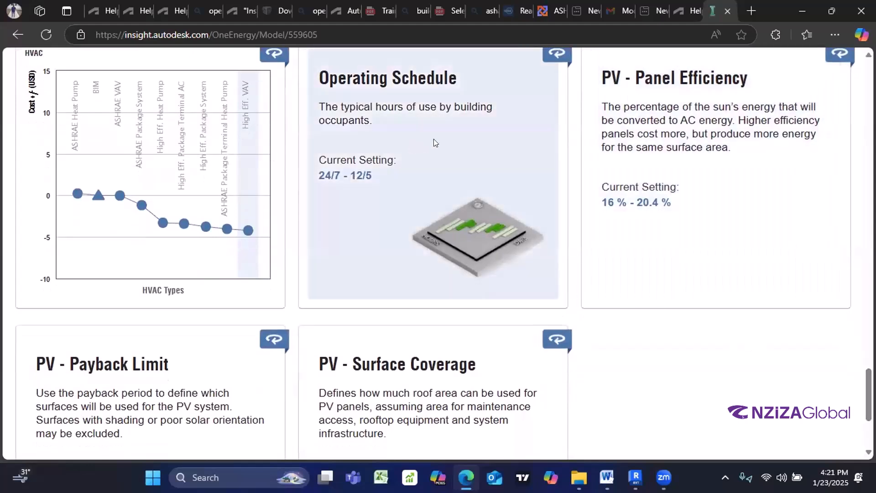
click(393, 150)
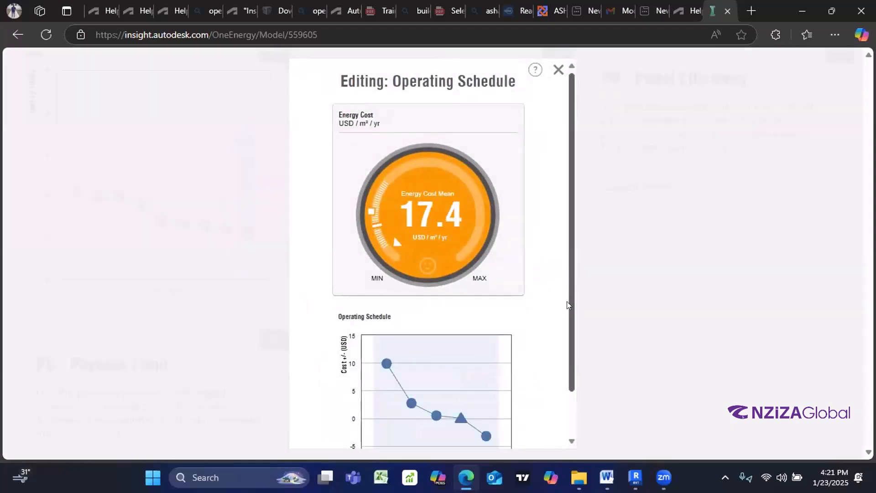
drag(569, 303, 576, 346)
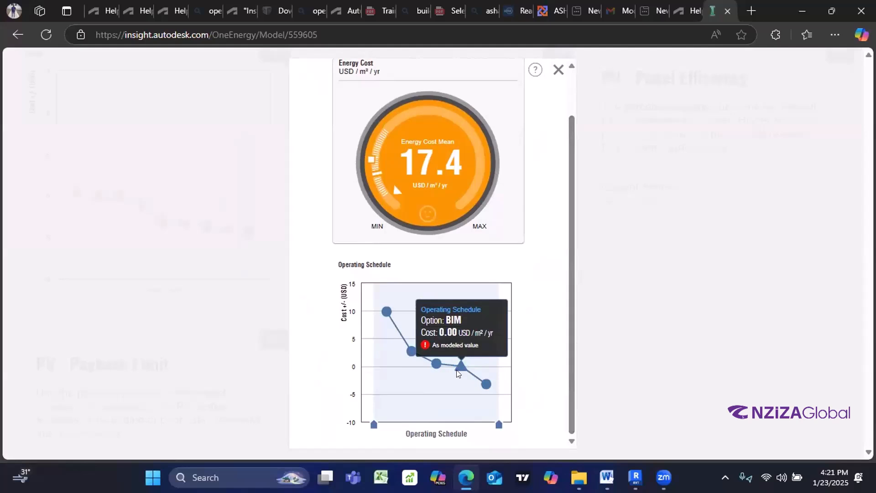
mouse_move(386, 313)
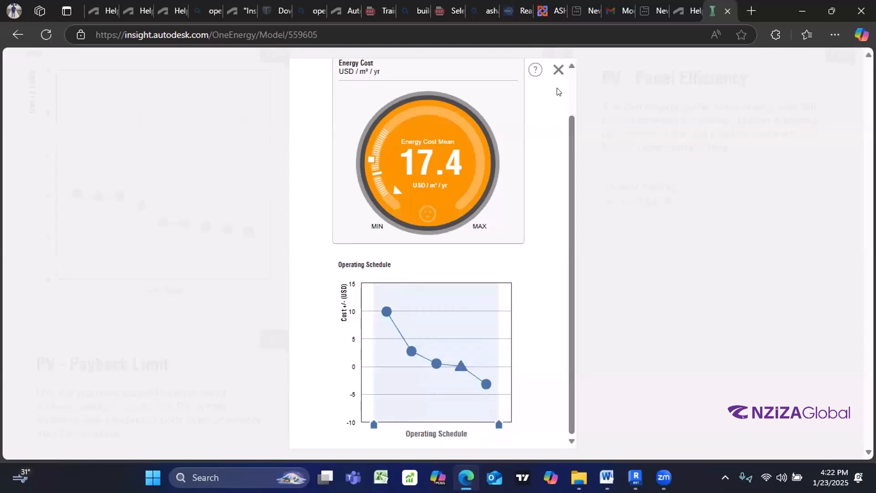
click(559, 69)
scroll(530, 297, down, 5)
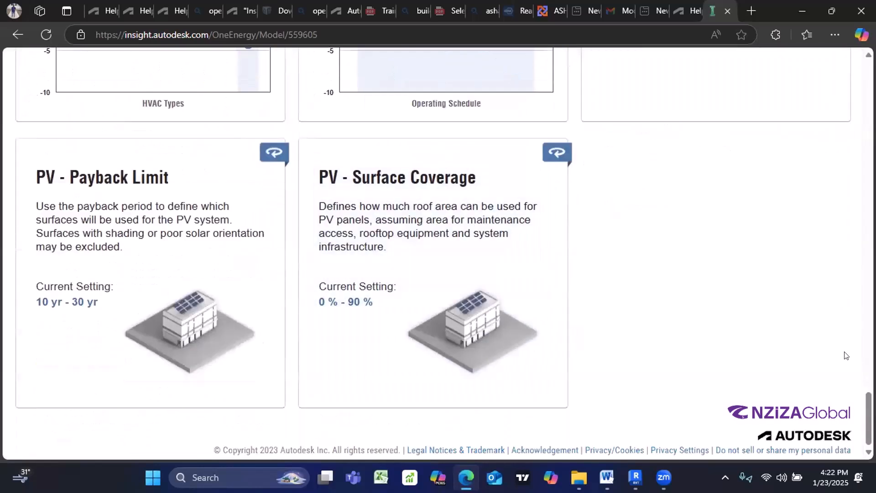
scroll(869, 411, up, 6)
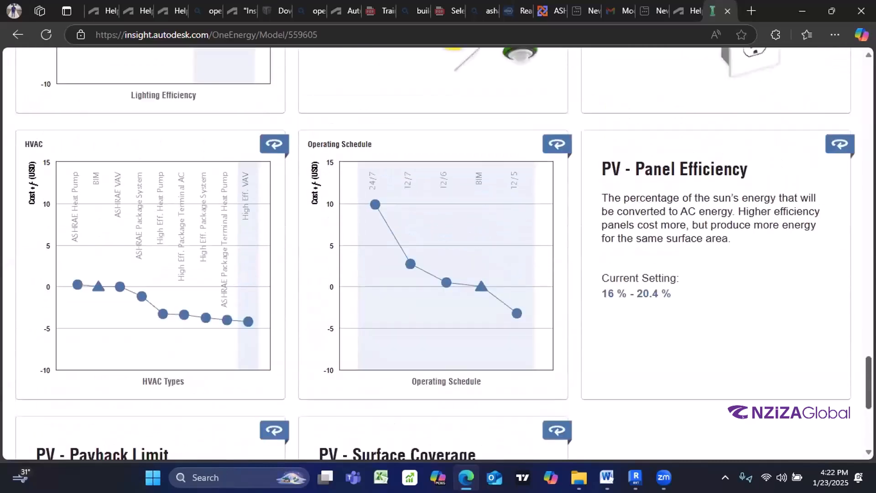
Step: Examine the PV panel efficiency, payback limit and surface coverage settings alongside the HVAC and Operating Schedule cost charts
scroll(332, 325, down, 6)
scroll(641, 292, up, 8)
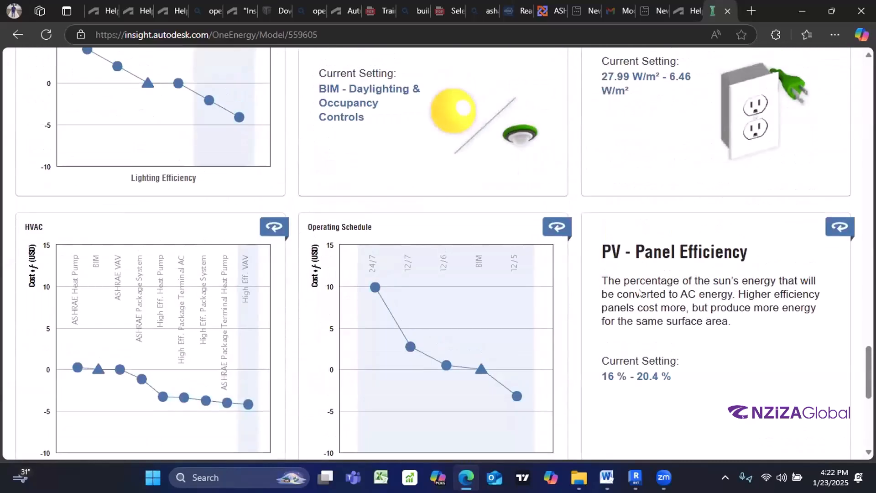
scroll(640, 293, down, 8)
scroll(571, 292, up, 8)
scroll(589, 279, down, 8)
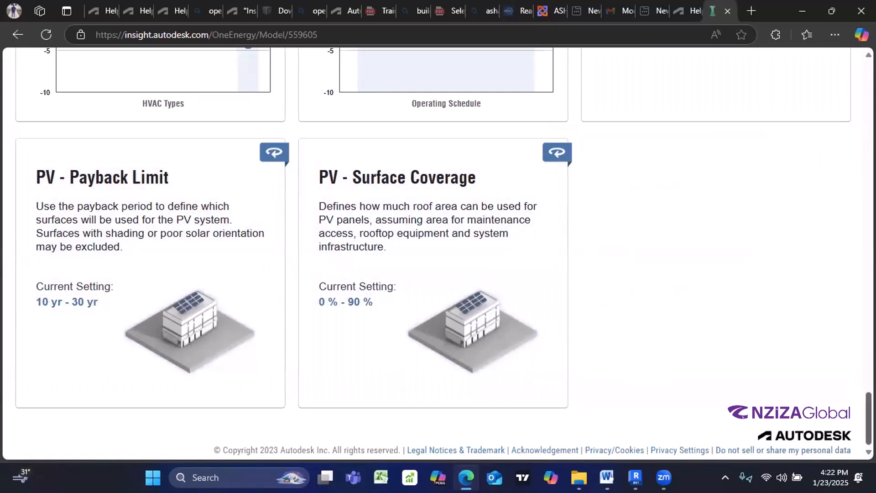
scroll(444, 251, up, 1)
scroll(446, 358, up, 5)
scroll(446, 358, down, 6)
scroll(438, 253, up, 15)
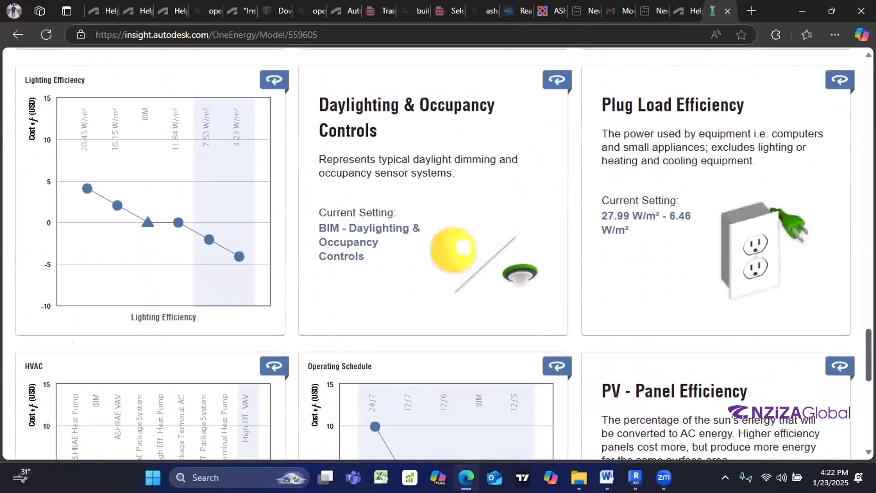
Step: Look over the whole model page, from the location map and benchmark charts down to the PV factor tiles
scroll(439, 254, up, 3)
scroll(438, 254, up, 20)
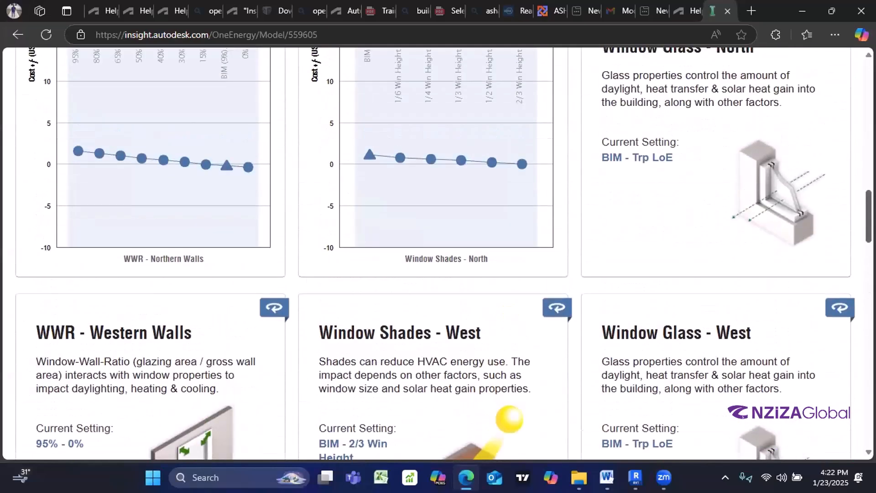
scroll(439, 253, up, 20)
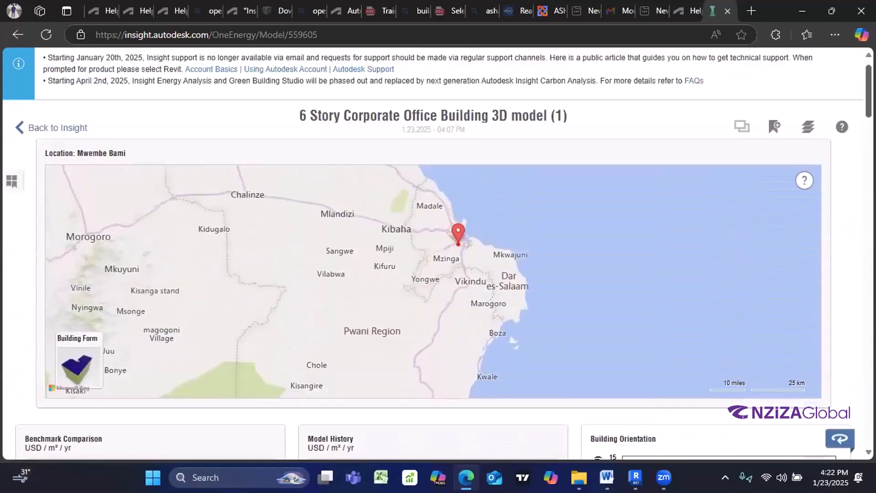
scroll(438, 254, up, 1)
scroll(438, 253, down, 20)
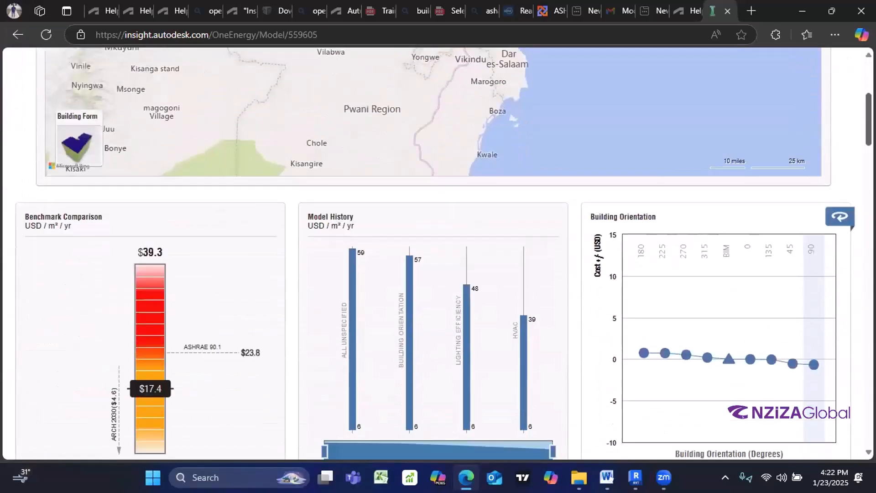
scroll(689, 333, down, 12)
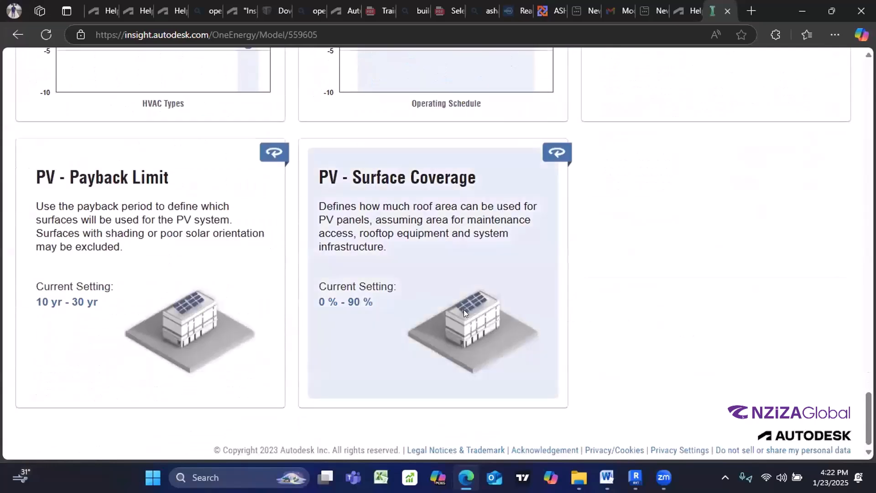
scroll(464, 310, up, 20)
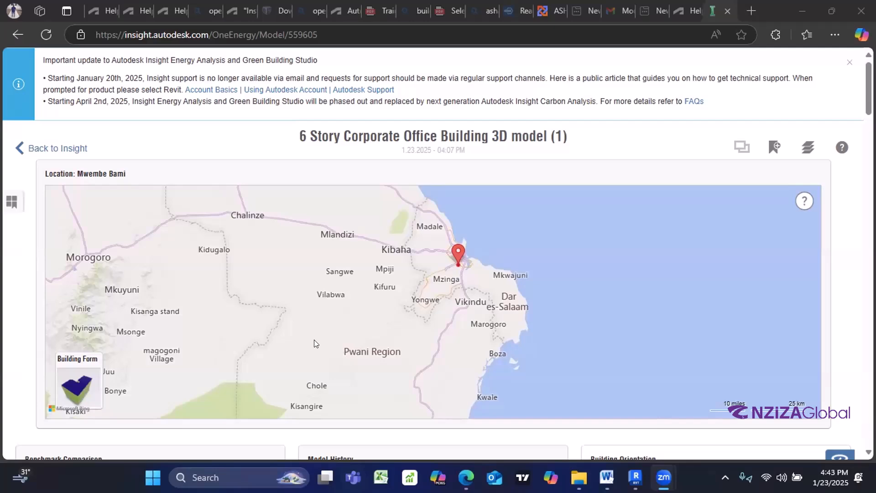
Step: Zoom out the location map and examine the Benchmark Comparison and Model History charts below it
scroll(314, 339, down, 3)
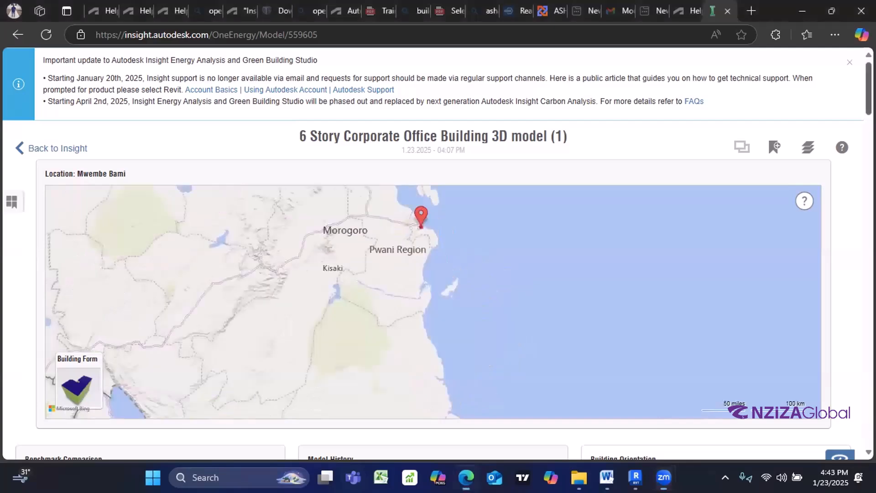
scroll(438, 253, down, 10)
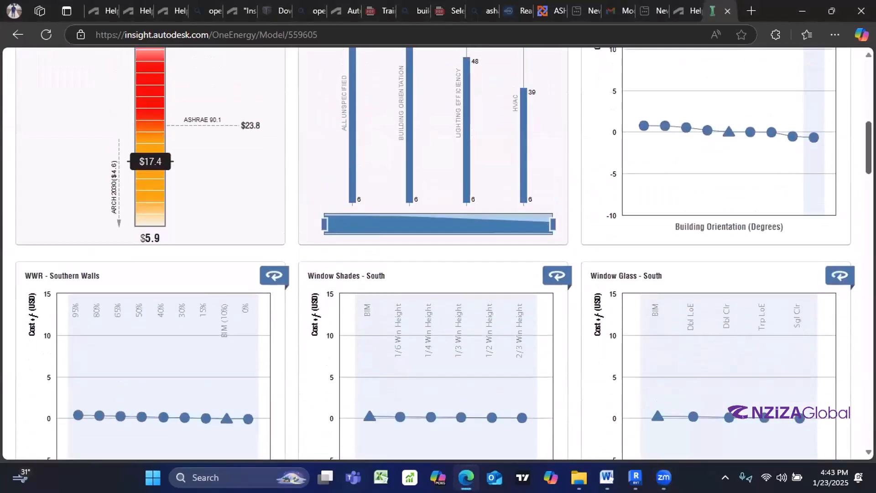
scroll(438, 254, up, 4)
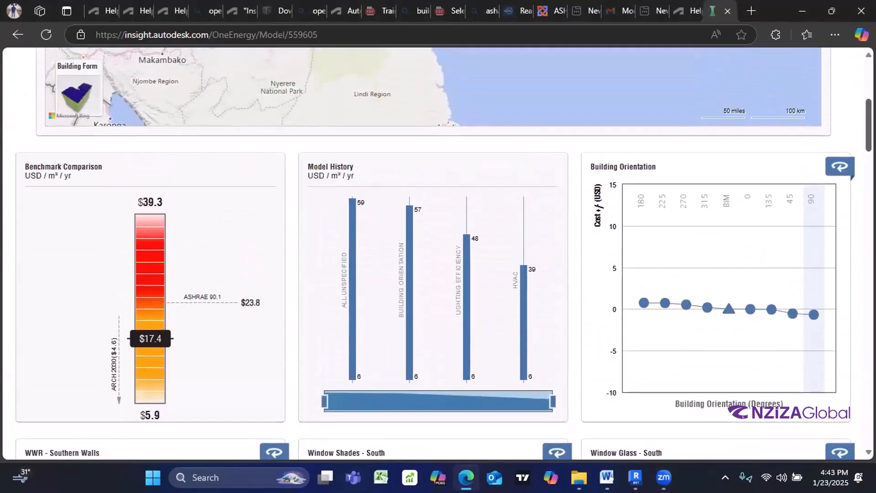
scroll(128, 174, down, 1)
scroll(127, 173, up, 4)
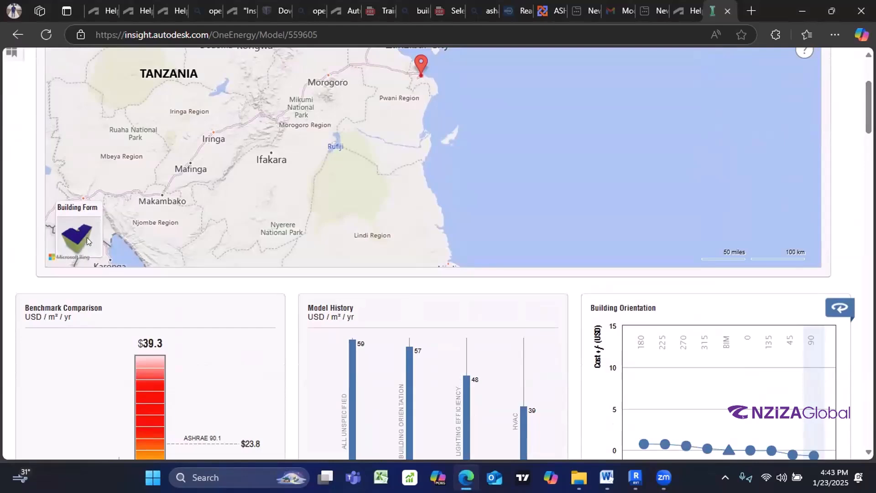
drag(868, 118, 869, 167)
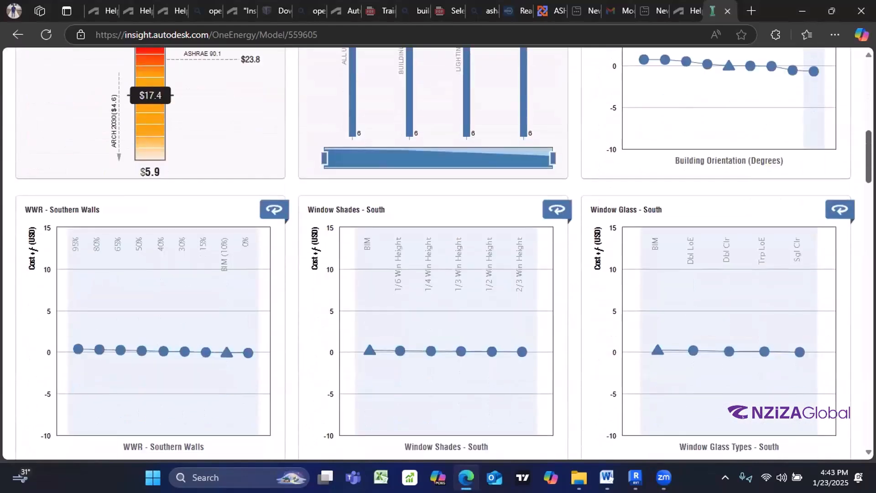
Step: Look through the window, envelope, HVAC, schedule and PV factor tiles, and return to the model's location map
scroll(438, 253, down, 7)
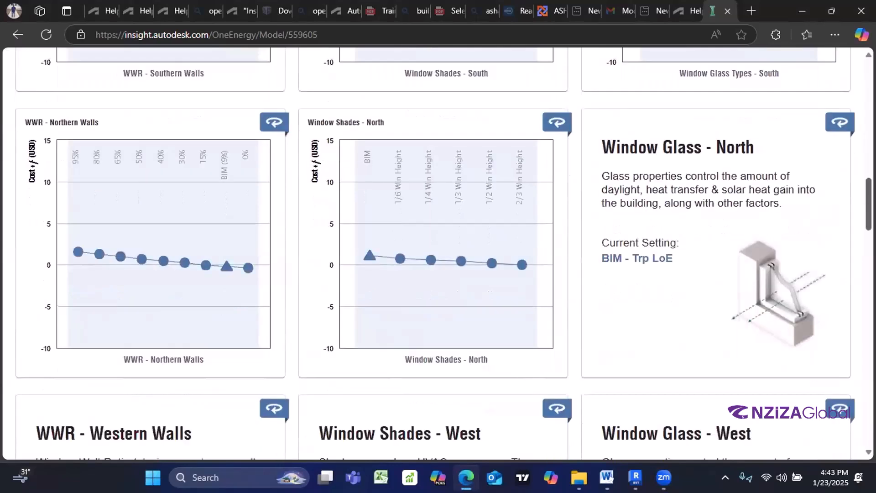
scroll(211, 283, down, 2)
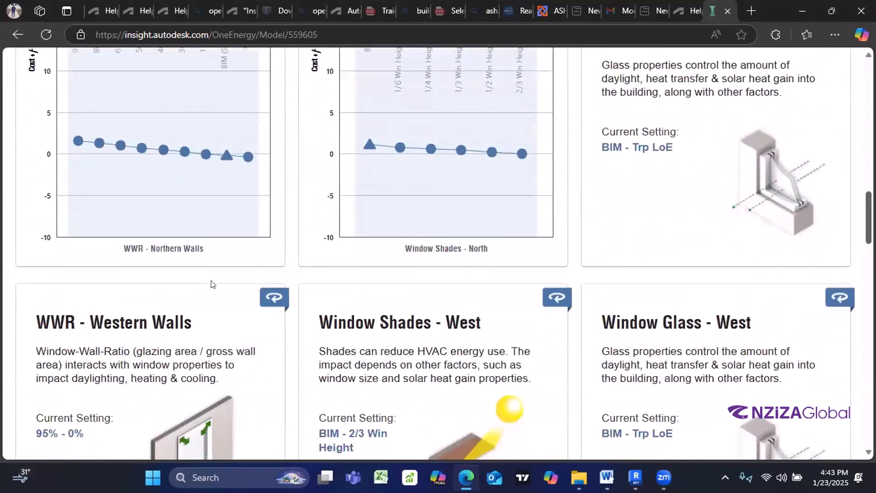
scroll(212, 284, down, 5)
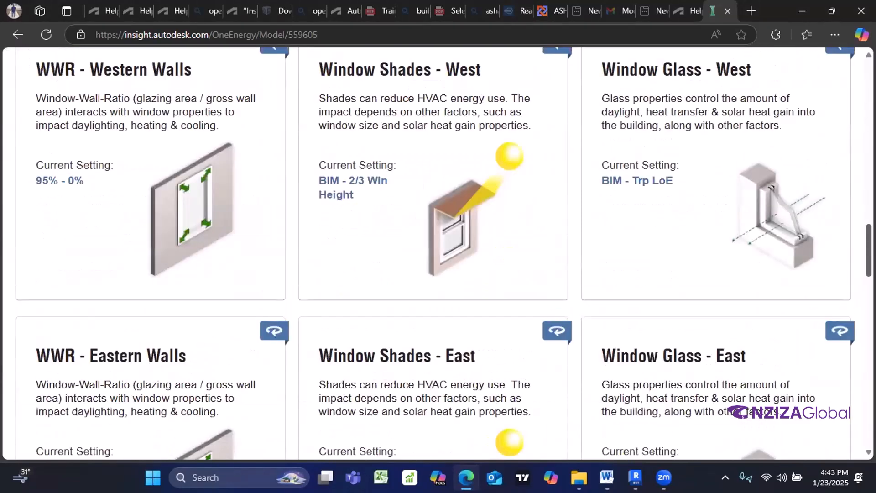
scroll(190, 121, down, 6)
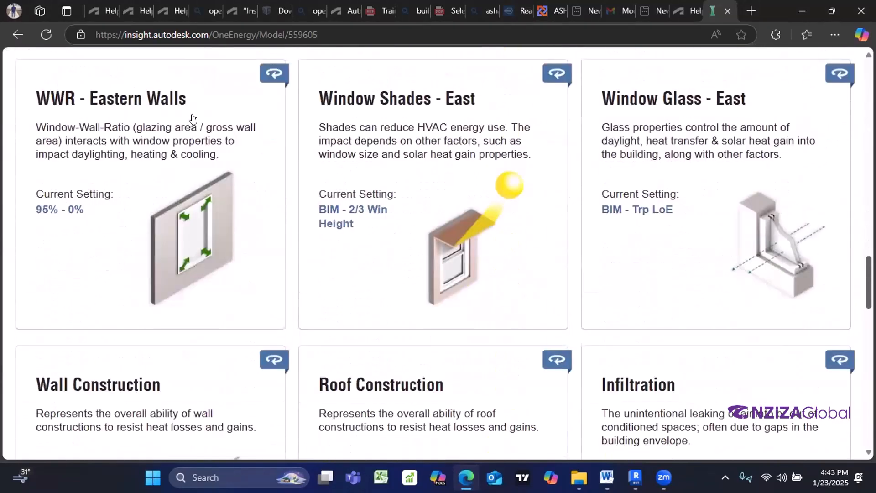
scroll(190, 122, down, 6)
scroll(40, 120, down, 15)
scroll(56, 120, up, 7)
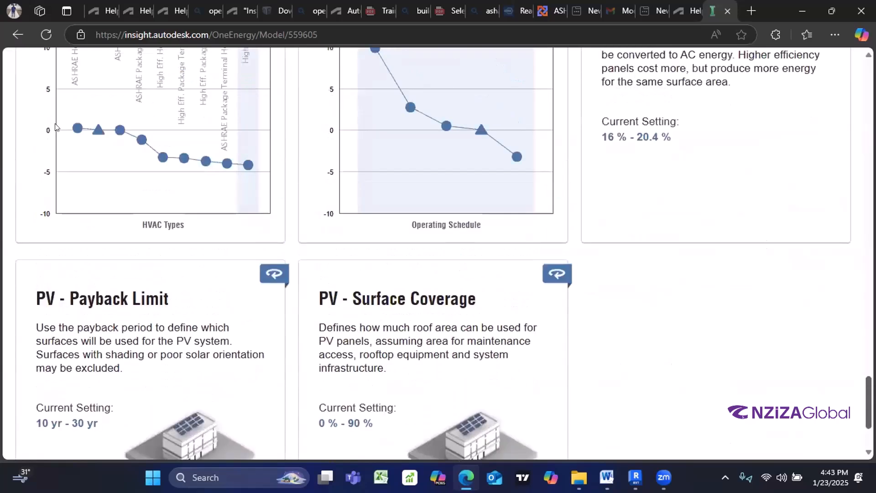
scroll(55, 120, up, 20)
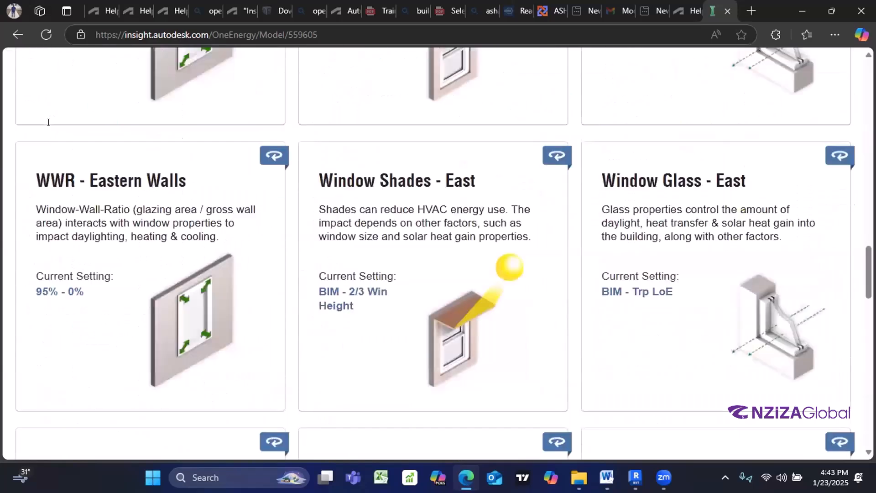
scroll(58, 128, up, 10)
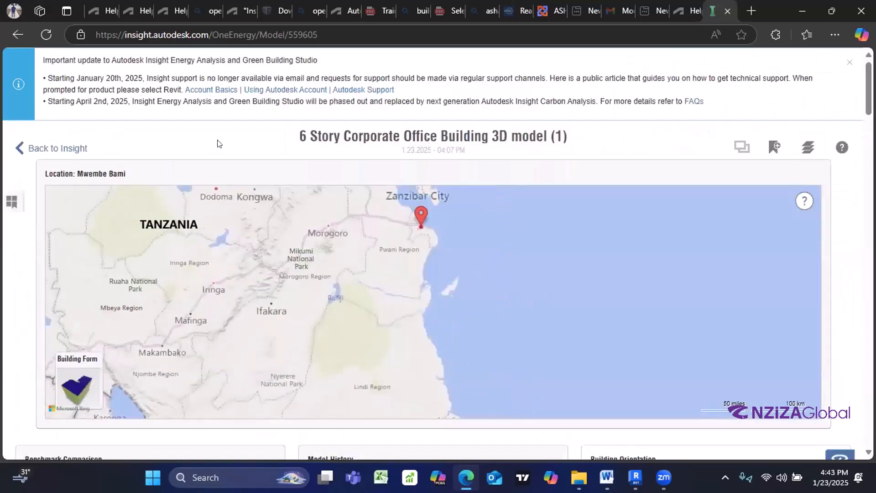
Step: Check the Benchmark Comparison chart and look up its m² unit in a web search
scroll(579, 53, down, 12)
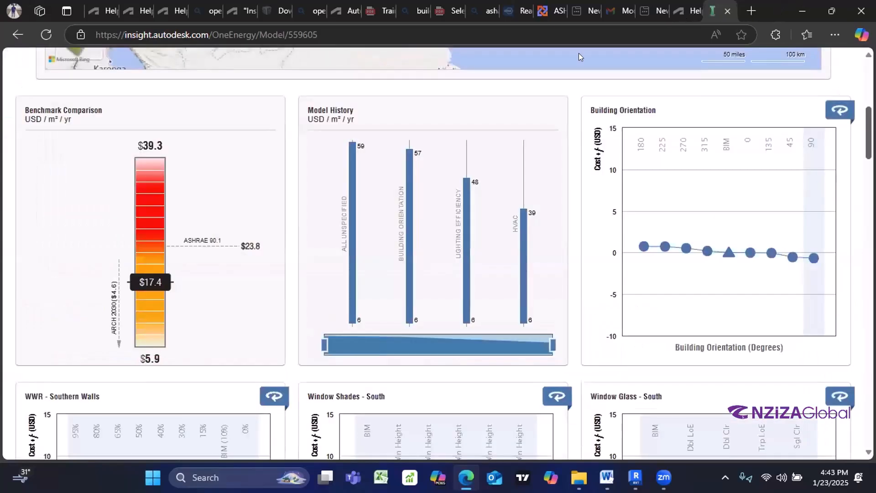
scroll(143, 282, up, 4)
double_click(52, 124)
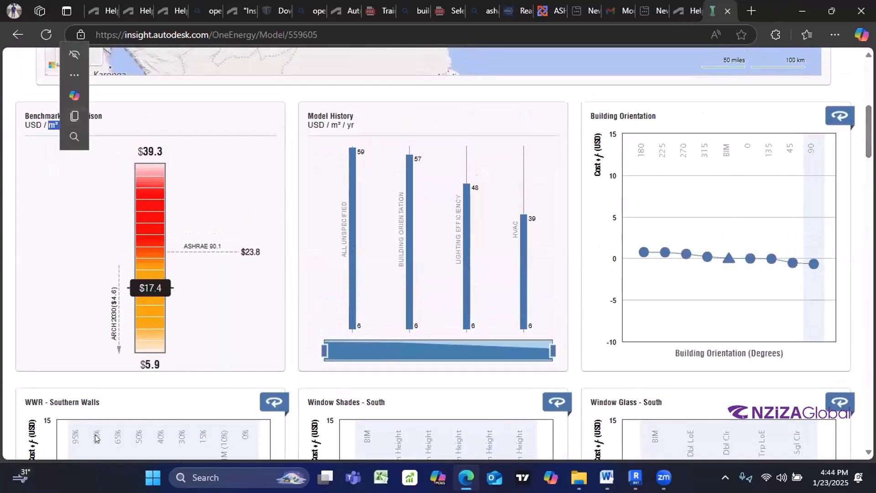
click(76, 136)
Step: Switch the location map to the 3D Building Form view
scroll(69, 386, up, 7)
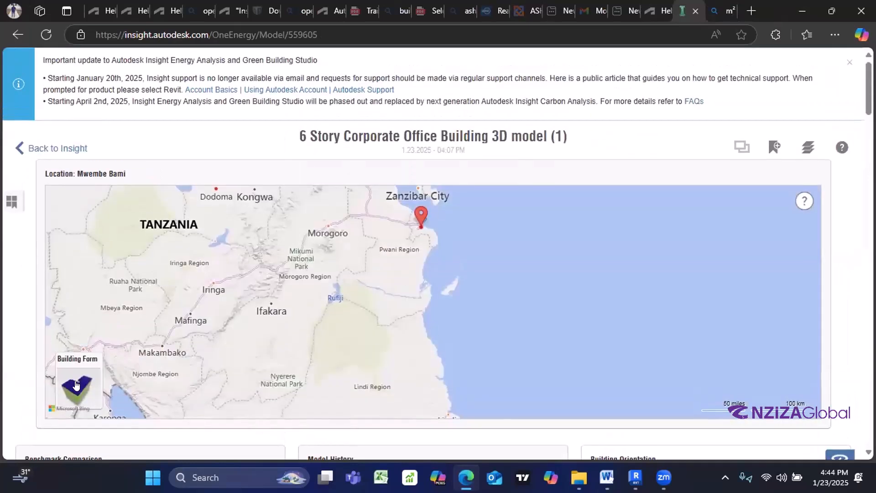
click(76, 386)
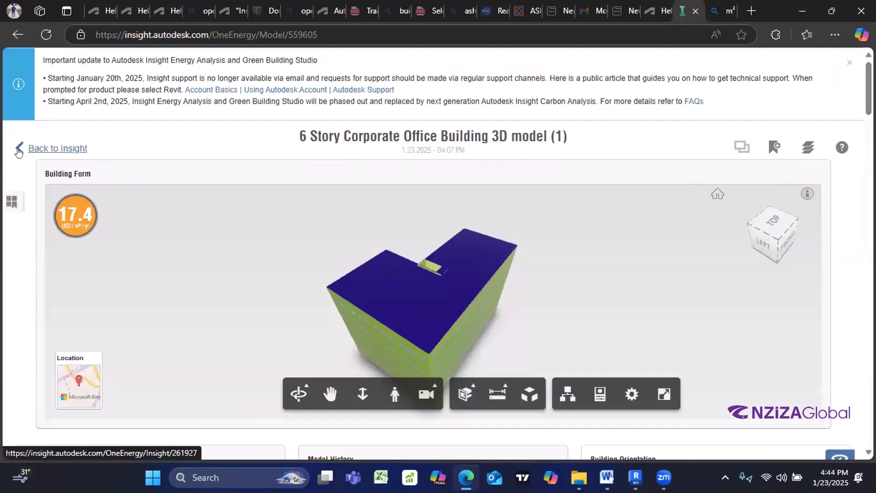
Step: Return to the Insights overview and open the list of scenarios for the model comparison
click(46, 150)
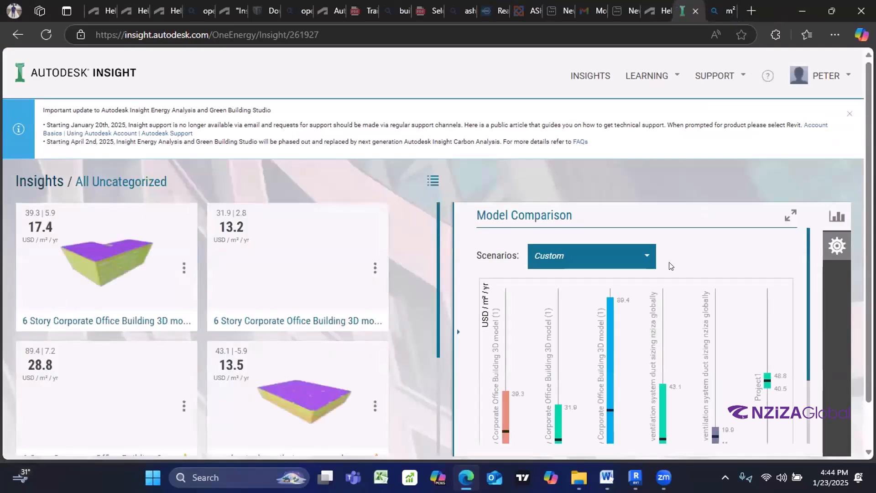
click(646, 261)
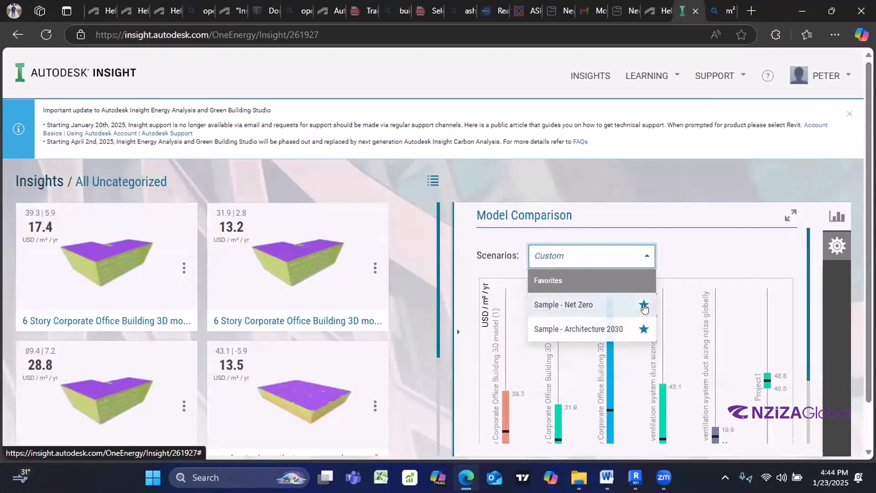
scroll(558, 256, down, 2)
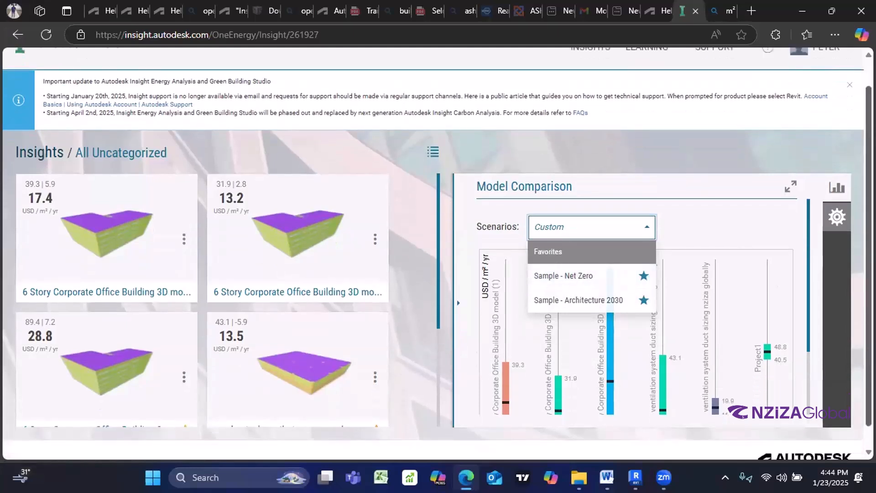
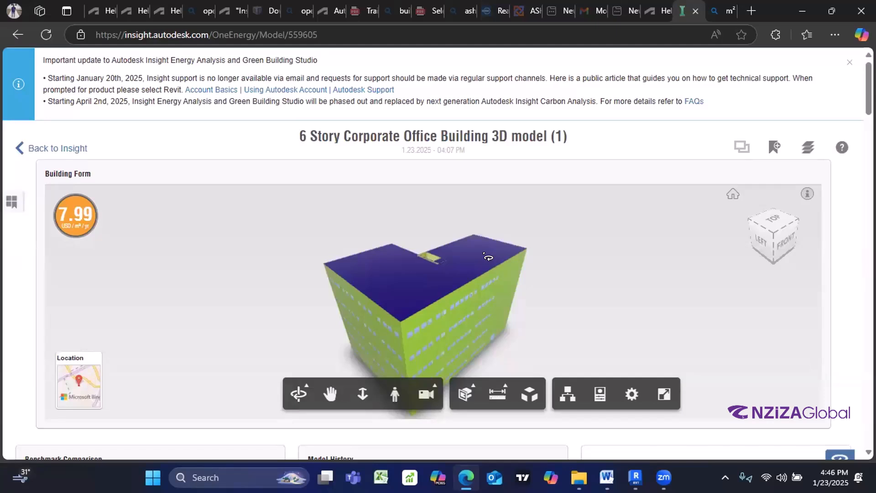
Step: Check the benchmark and model history for the Net Zero scenario, and inspect the Building Orientation factor in its editor without changing it
scroll(516, 160, down, 4)
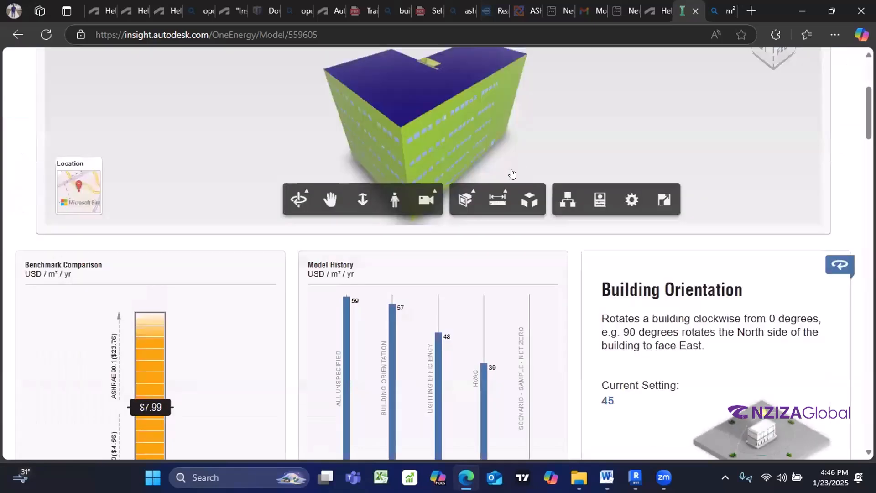
scroll(513, 174, down, 3)
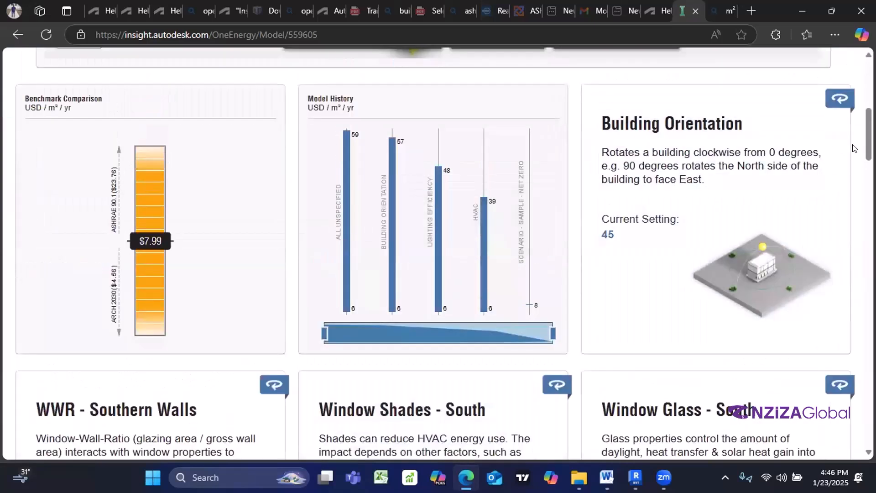
click(656, 231)
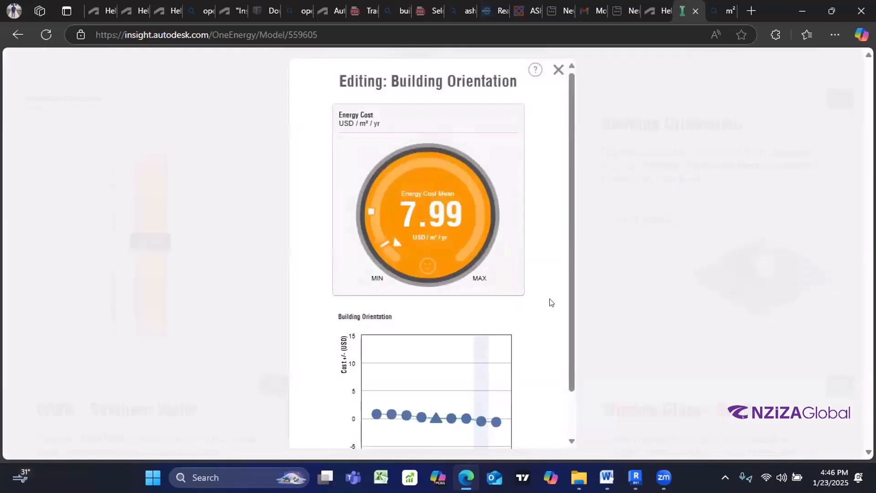
click(558, 70)
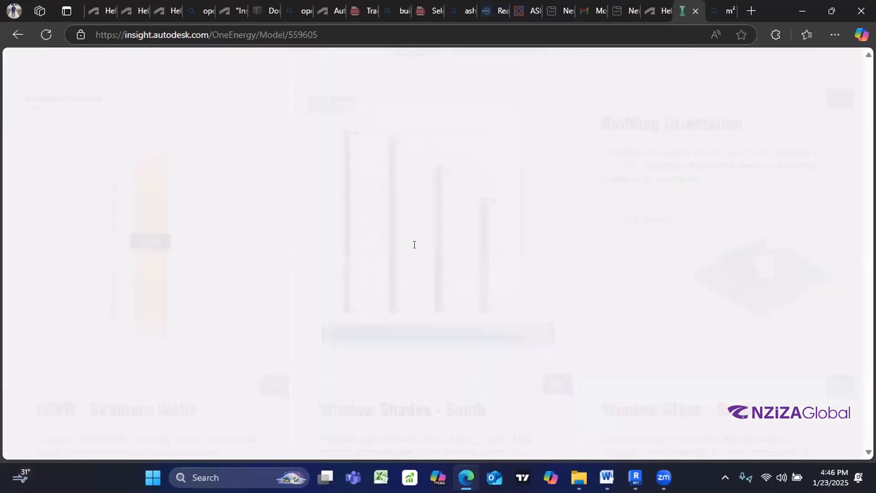
Step: Review the scenario's current settings across the factor tiles, down to PV - Payback Limit and PV - Surface Coverage
scroll(414, 246, down, 15)
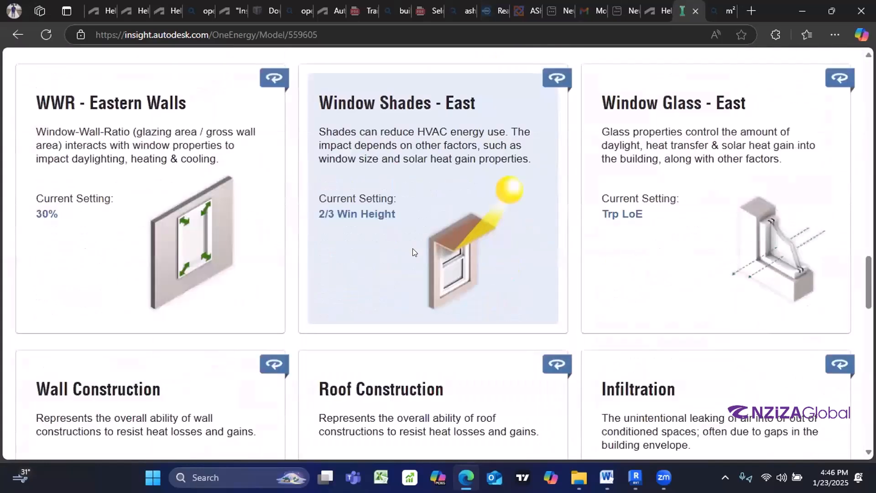
scroll(413, 248, down, 20)
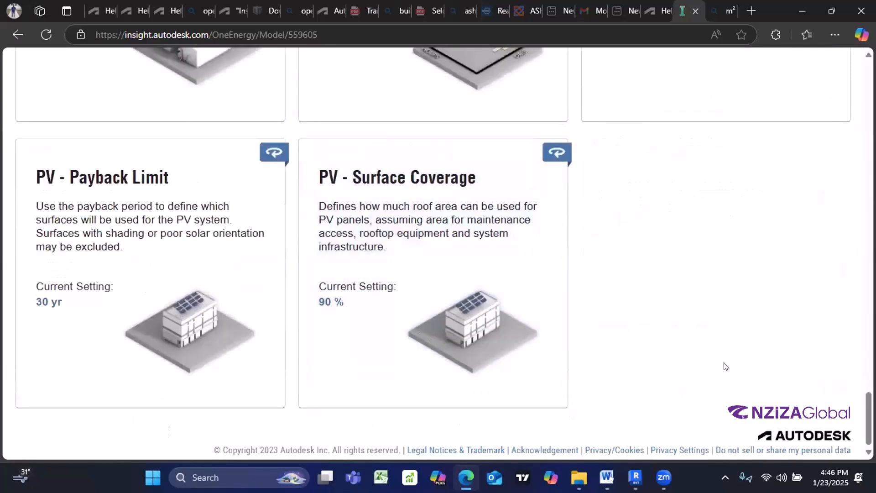
scroll(510, 382, up, 2)
scroll(510, 381, down, 2)
scroll(856, 418, up, 5)
scroll(857, 418, down, 5)
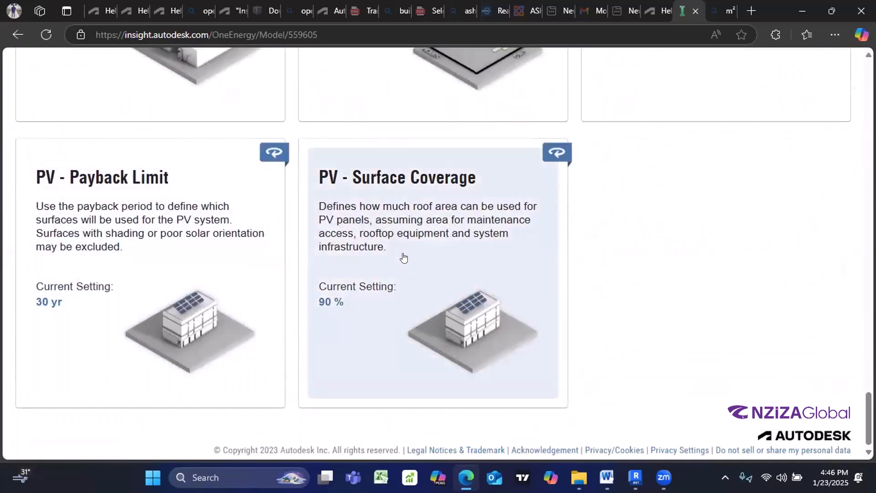
Step: Inspect the cost graphs of PV - Surface Coverage and PV - Payback Limit in their factor editors, closing each without changes
click(363, 291)
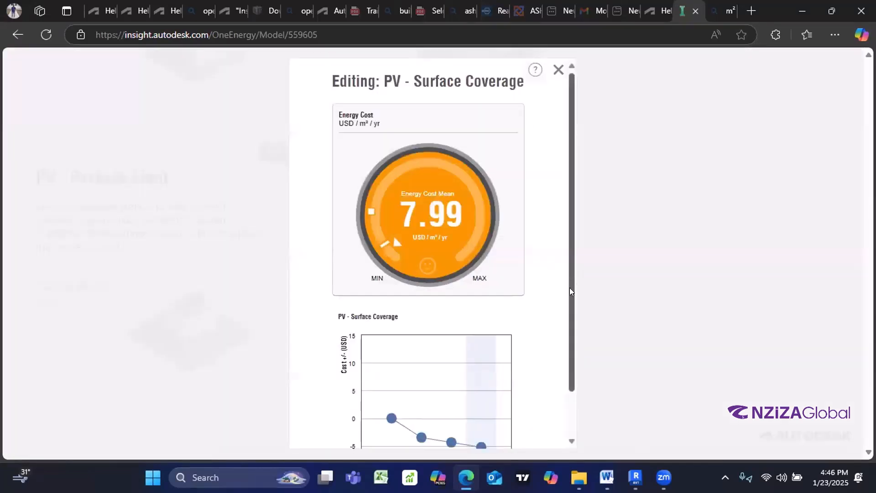
scroll(566, 313, down, 1)
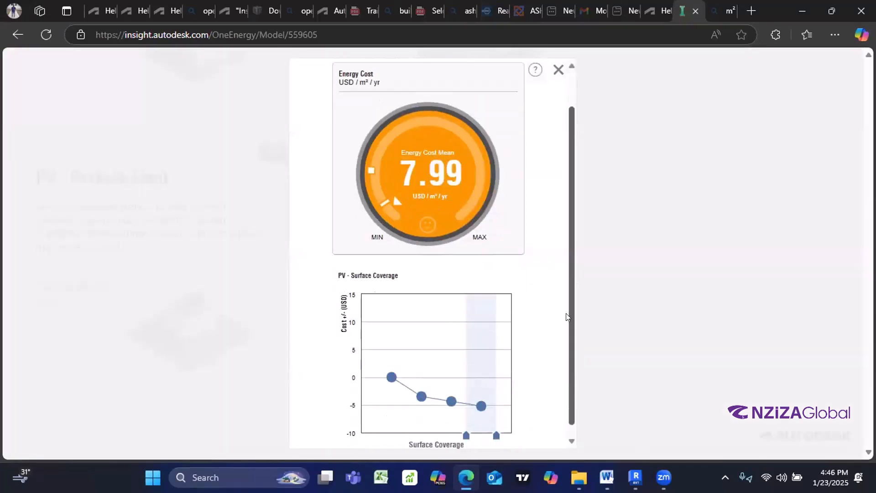
click(558, 70)
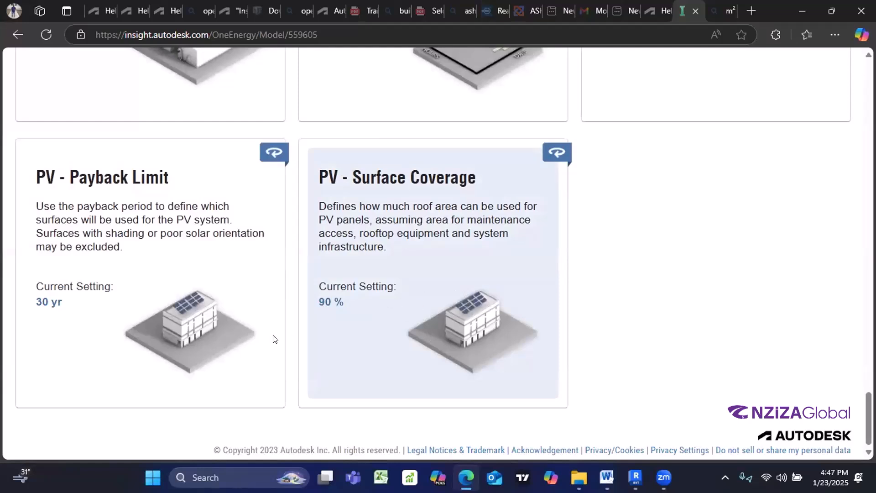
click(135, 293)
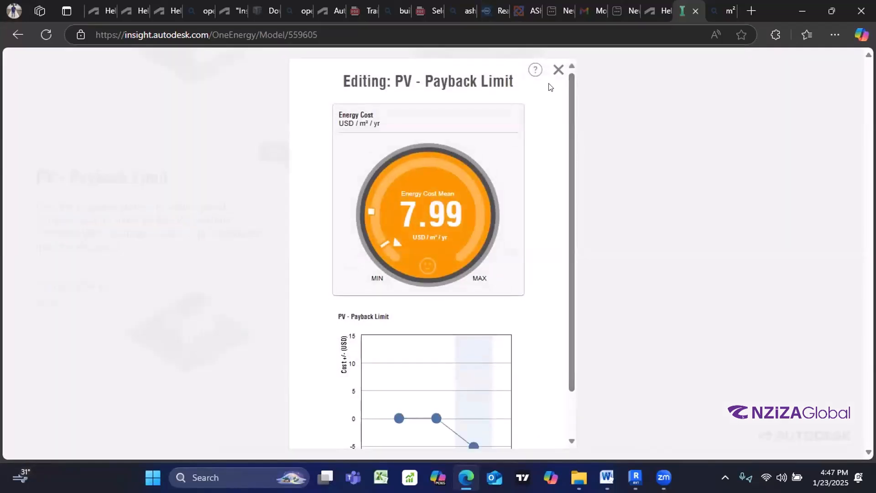
click(130, 356)
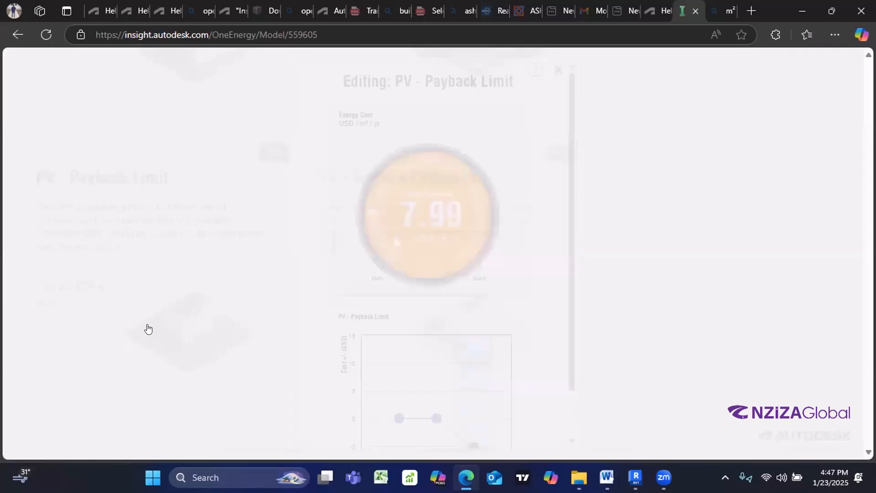
click(273, 153)
click(235, 241)
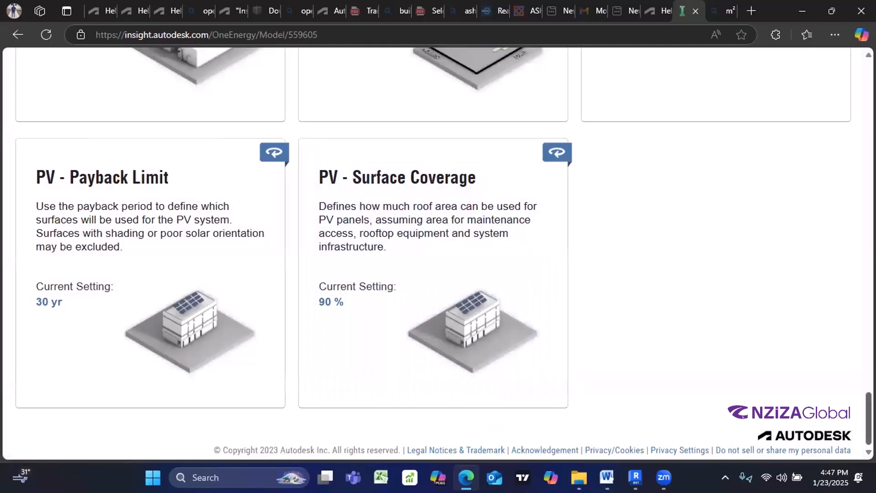
Step: Examine the cost impact of PV - Panel Efficiency in its editor and close it without changing the range
scroll(733, 264, up, 5)
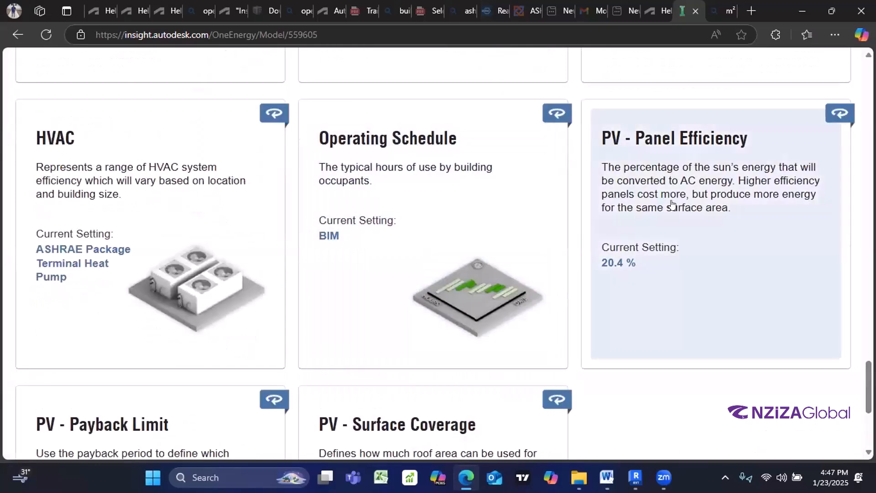
click(661, 212)
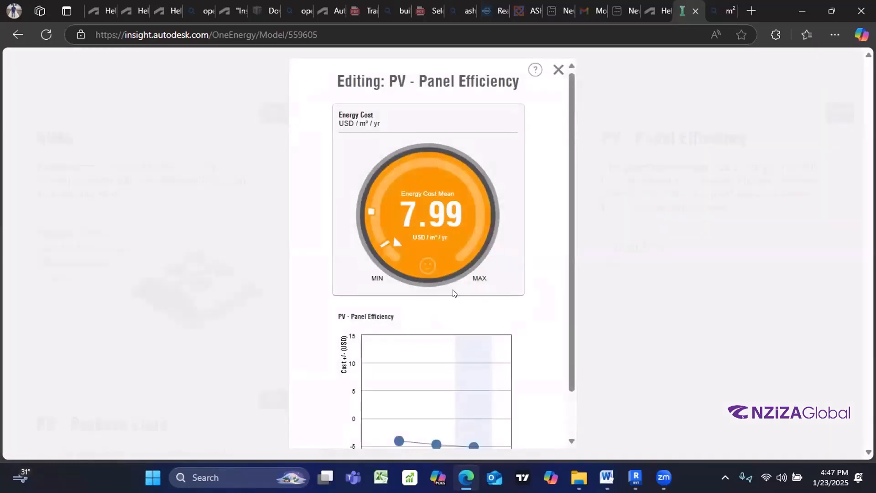
scroll(490, 317, down, 2)
scroll(537, 174, up, 2)
click(723, 219)
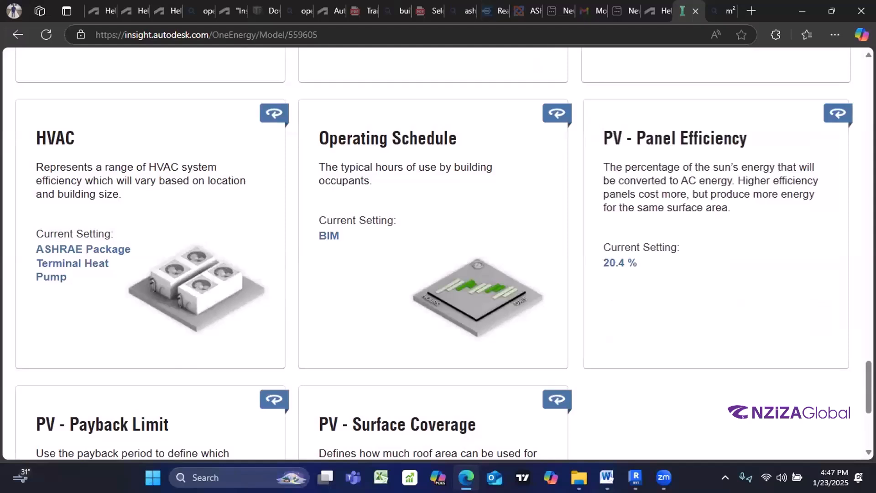
Step: Review the window, envelope and lighting factor settings again, and inspect the HVAC factor's cost graph in its editor without changes
scroll(185, 182, up, 6)
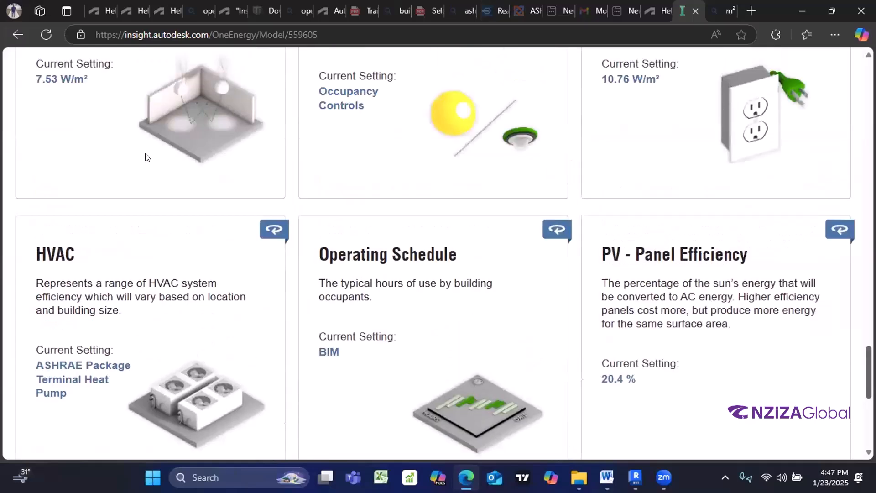
scroll(154, 177, up, 3)
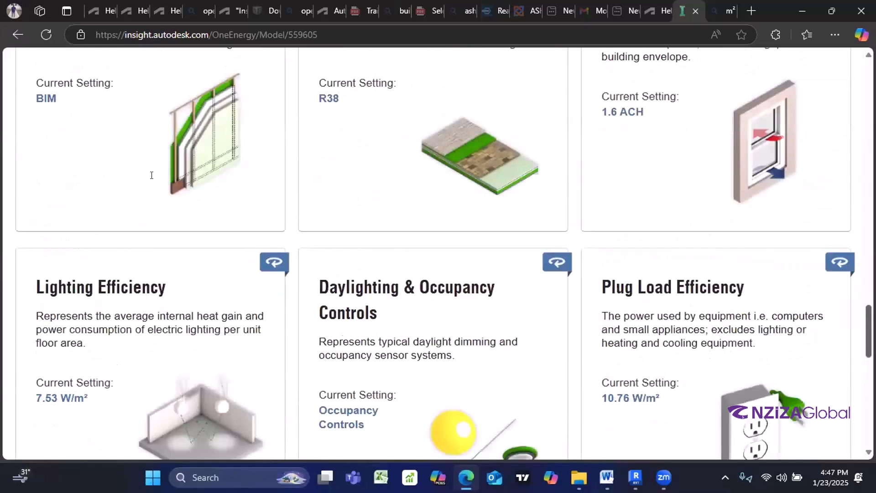
scroll(154, 179, up, 9)
scroll(153, 183, up, 16)
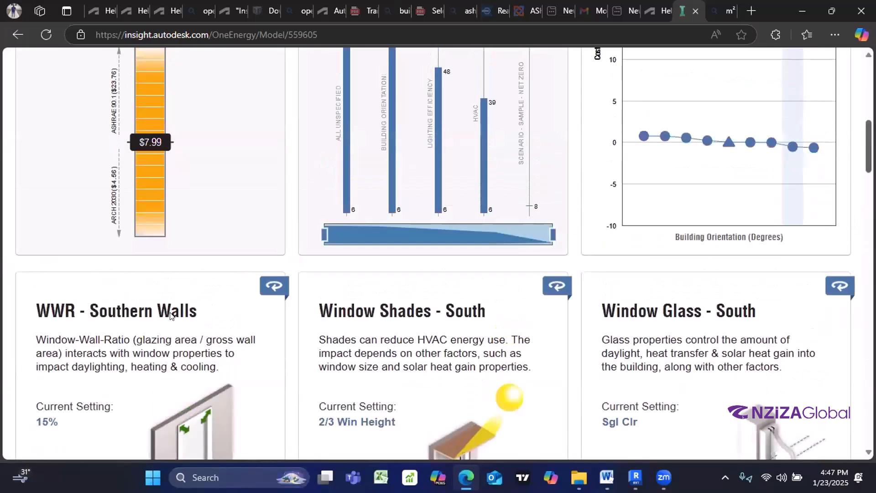
scroll(436, 325, down, 20)
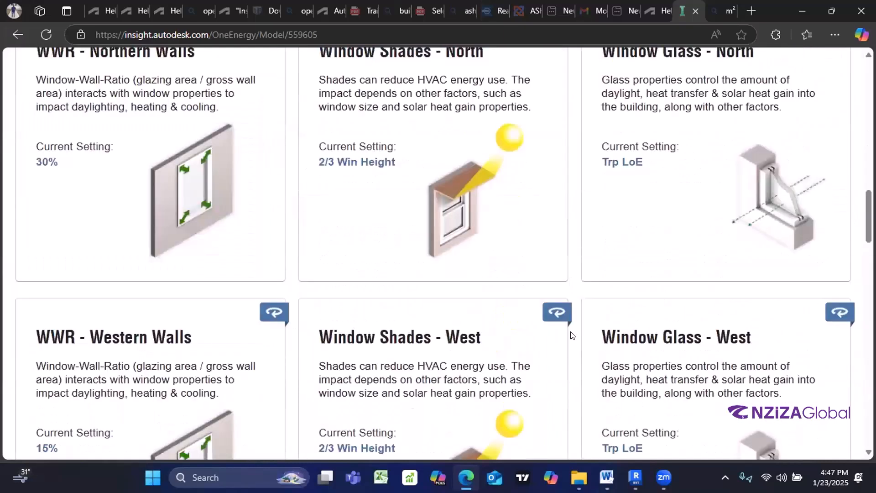
scroll(483, 396, down, 12)
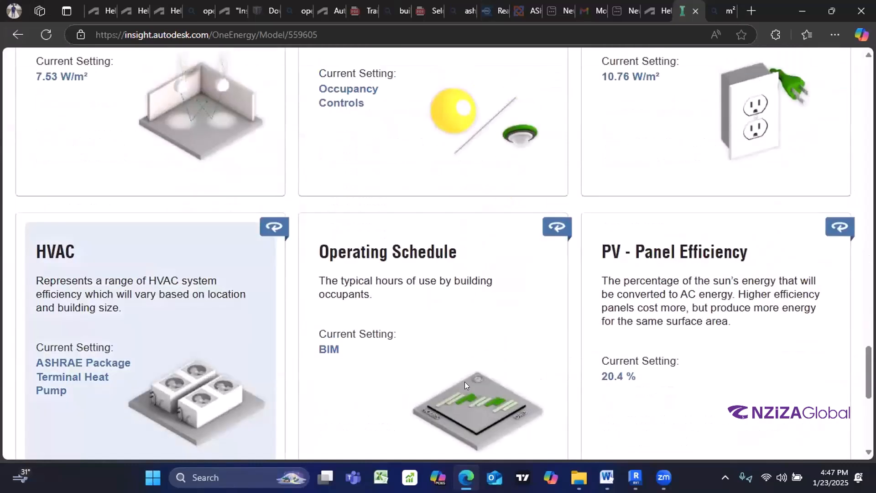
click(152, 320)
scroll(452, 387, down, 2)
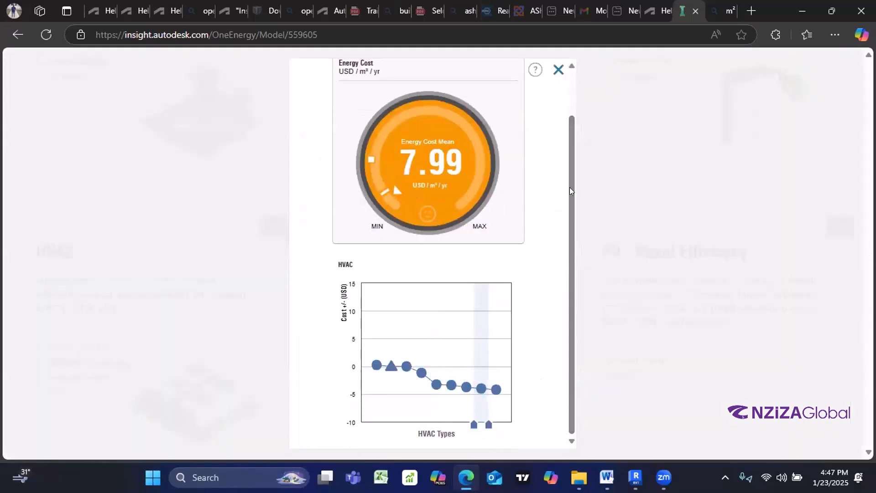
click(587, 243)
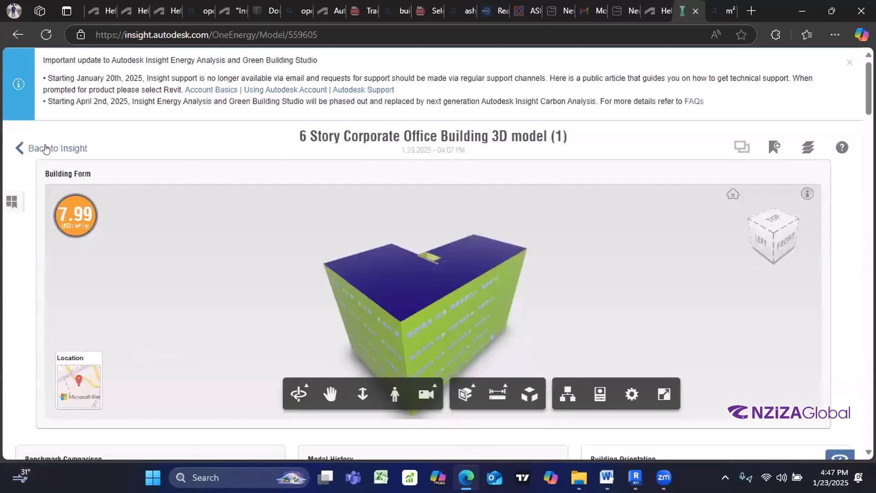
Step: Return to the Insights overview and switch the model comparison to the Sample - Architecture 2030 scenario
click(45, 149)
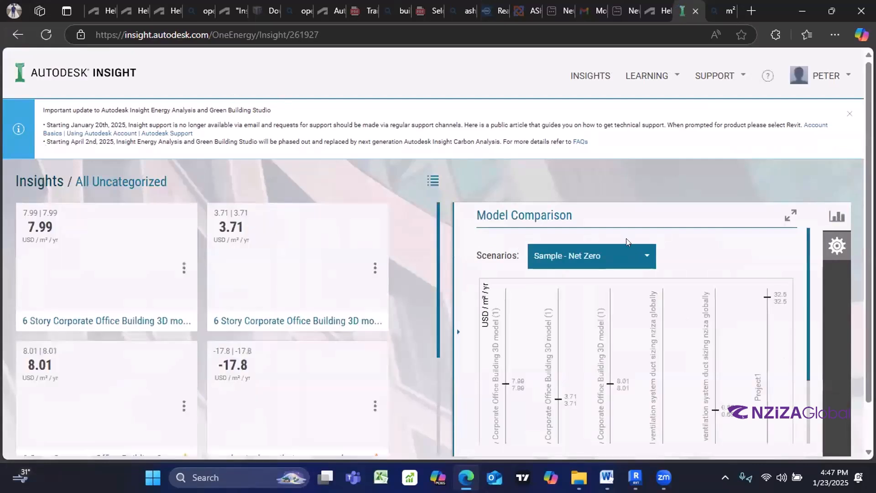
click(634, 267)
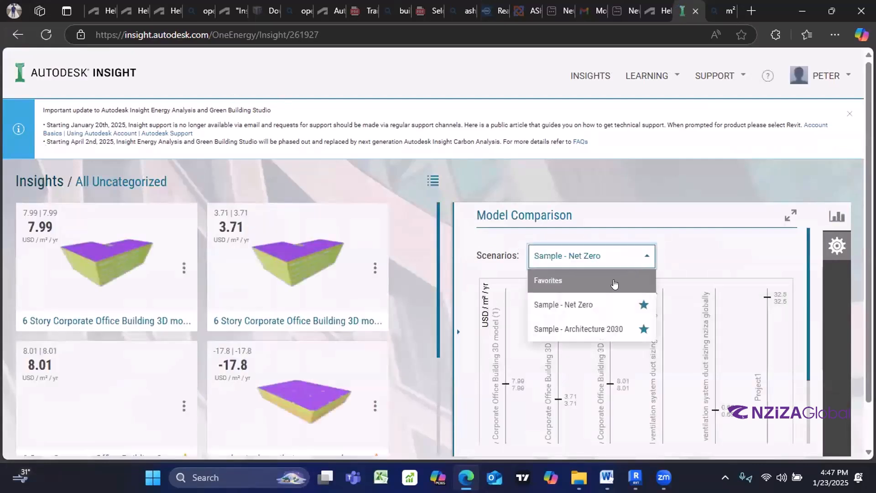
click(595, 327)
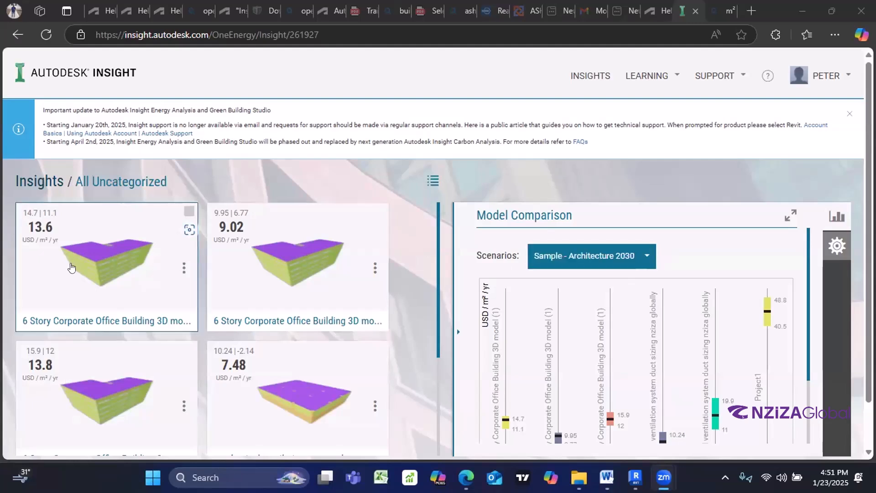
Step: Open the first 6 Story Corporate Office Building model and review its benchmark, model history and factor settings under Architecture 2030
click(81, 273)
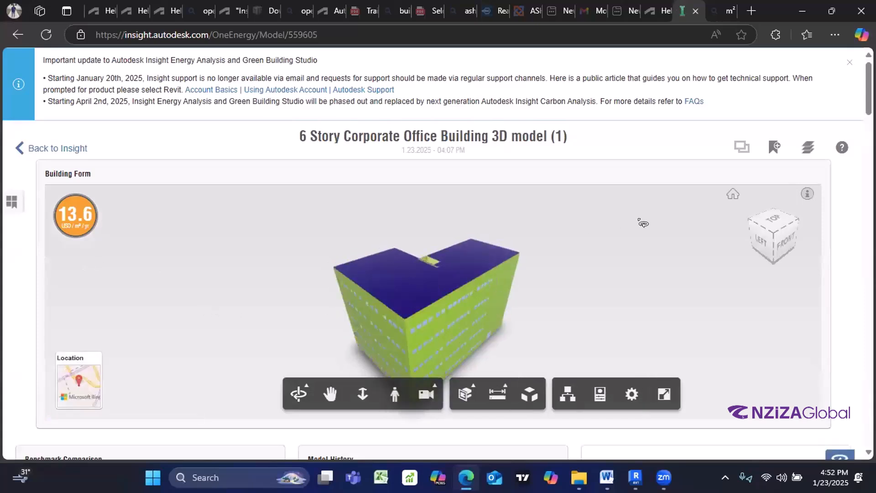
scroll(857, 219, down, 7)
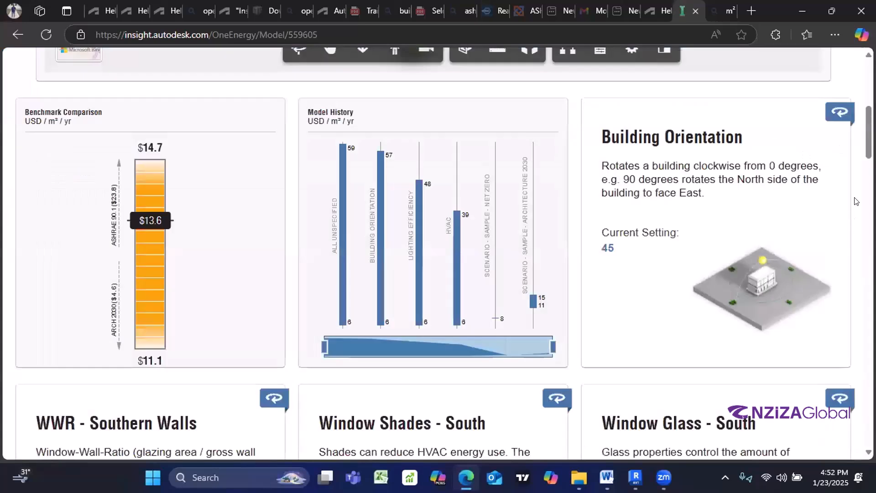
scroll(439, 253, down, 4)
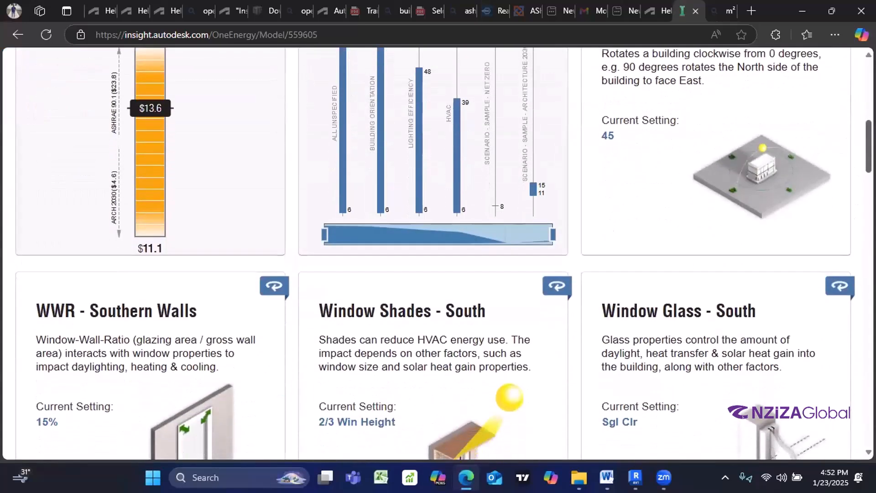
scroll(860, 201, down, 6)
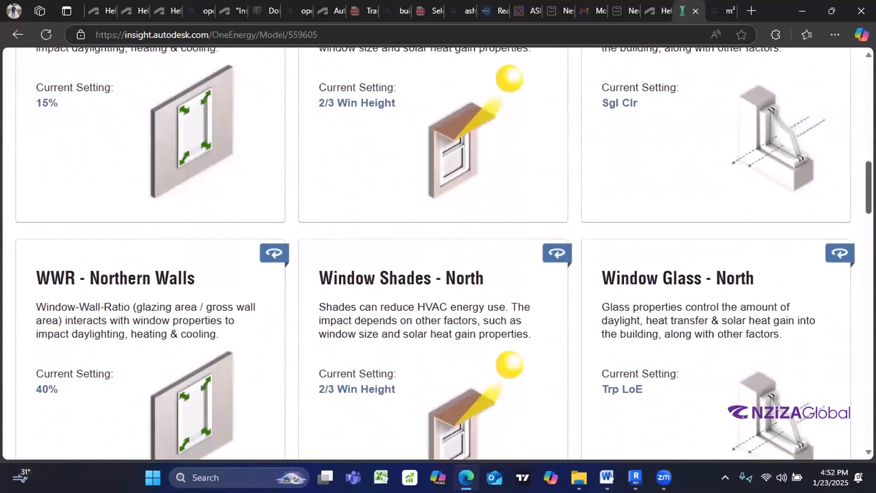
scroll(860, 201, down, 12)
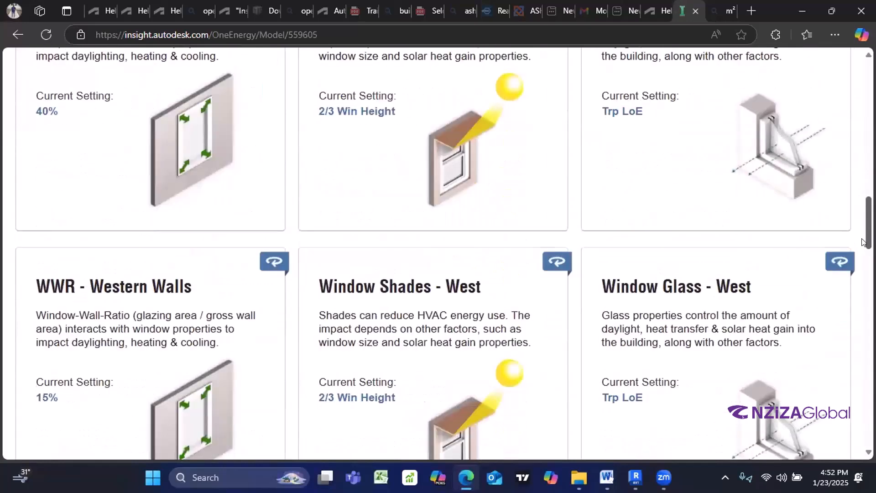
scroll(566, 299, down, 15)
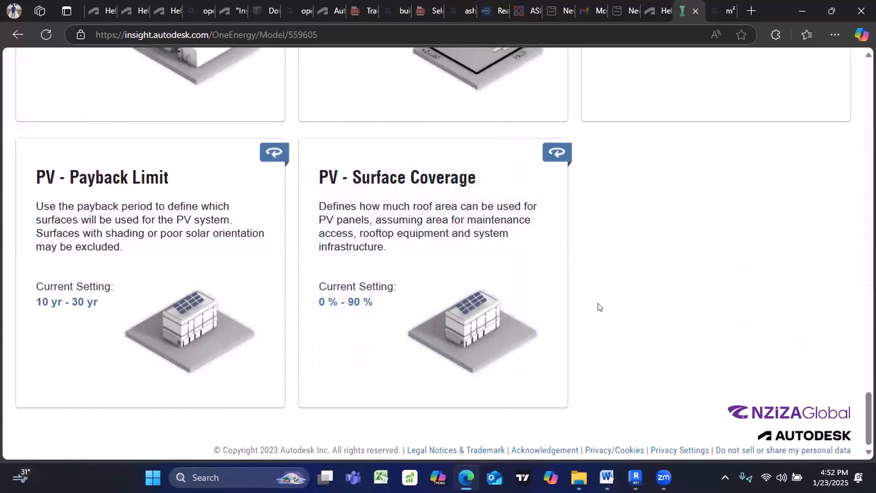
Step: Inspect the PV - Panel Efficiency range and cost graph under the Architecture 2030 scenario, leaving the range as it is
scroll(600, 307, up, 7)
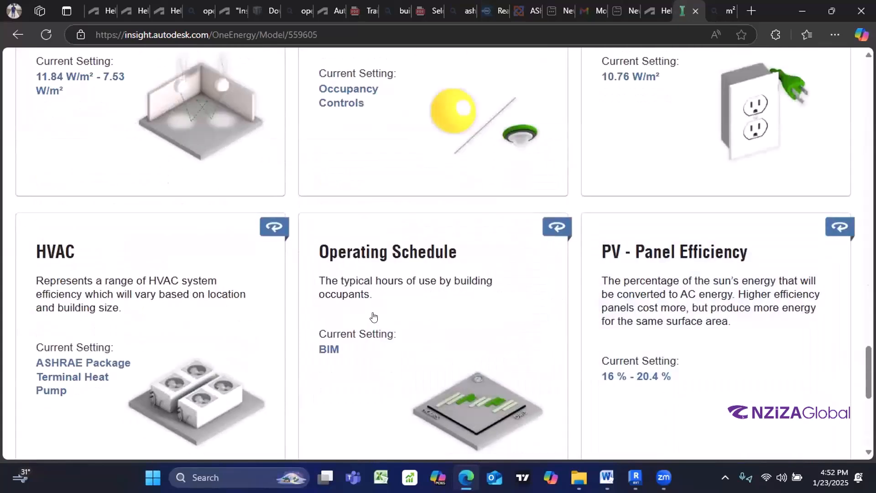
click(707, 316)
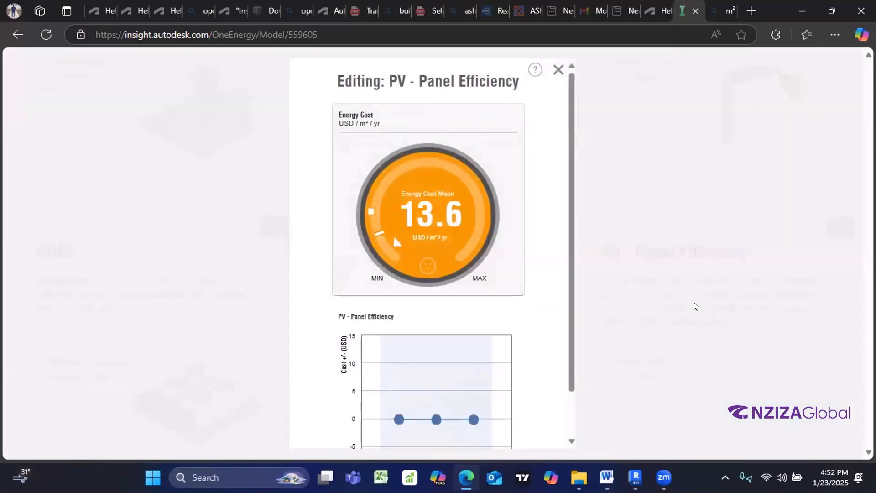
scroll(568, 267, down, 1)
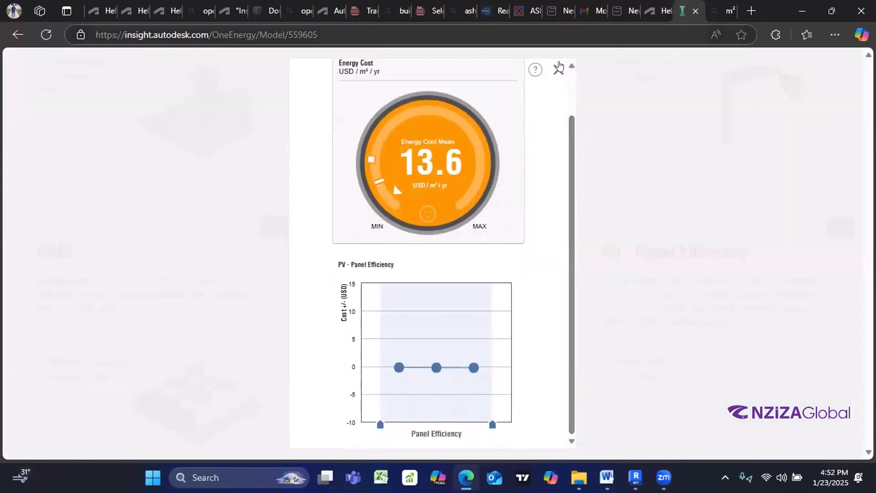
click(559, 67)
Step: Inspect the Window Shades - West cost graph in its editor, including the cost of the 2/3 Win Height option, without changes
scroll(461, 297, up, 6)
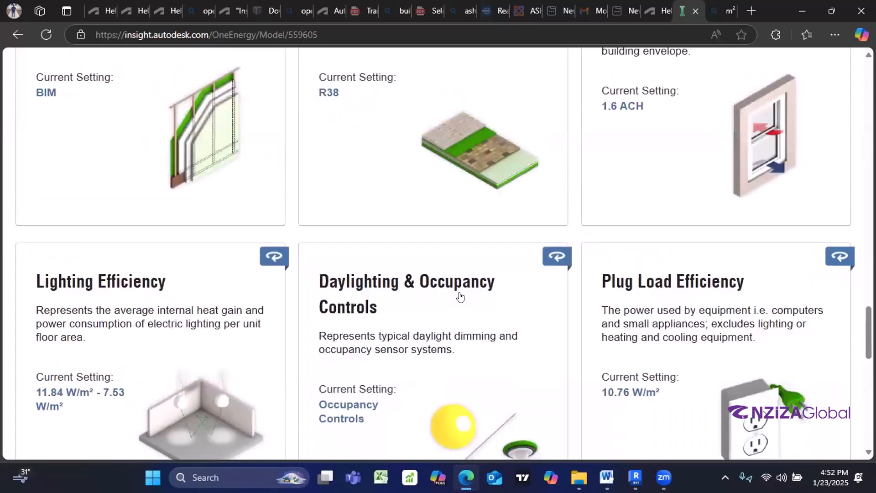
scroll(461, 298, up, 8)
click(375, 241)
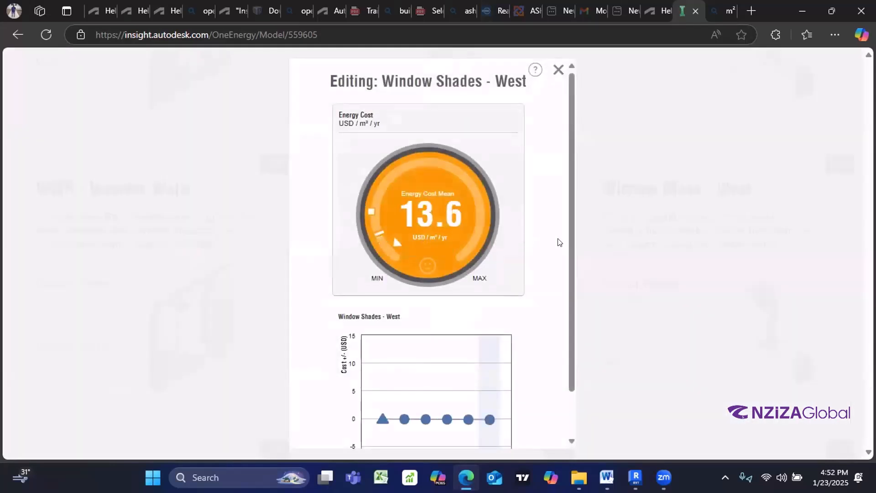
scroll(562, 356, down, 1)
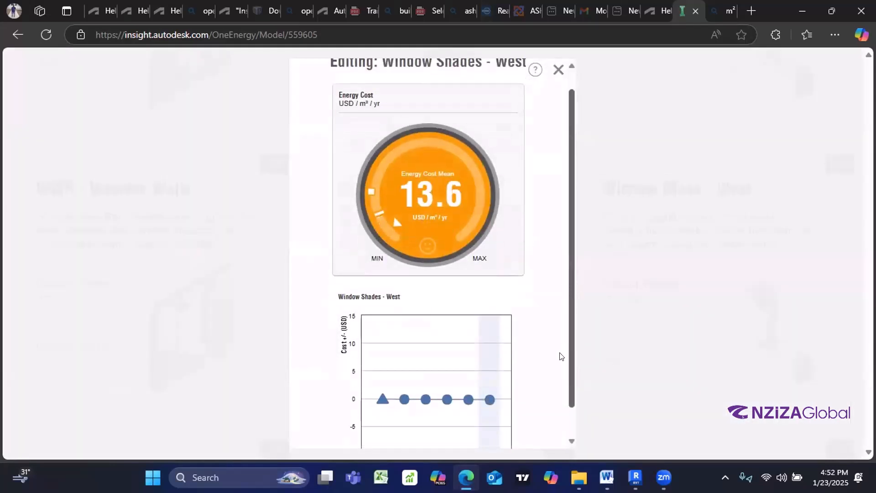
scroll(561, 356, down, 1)
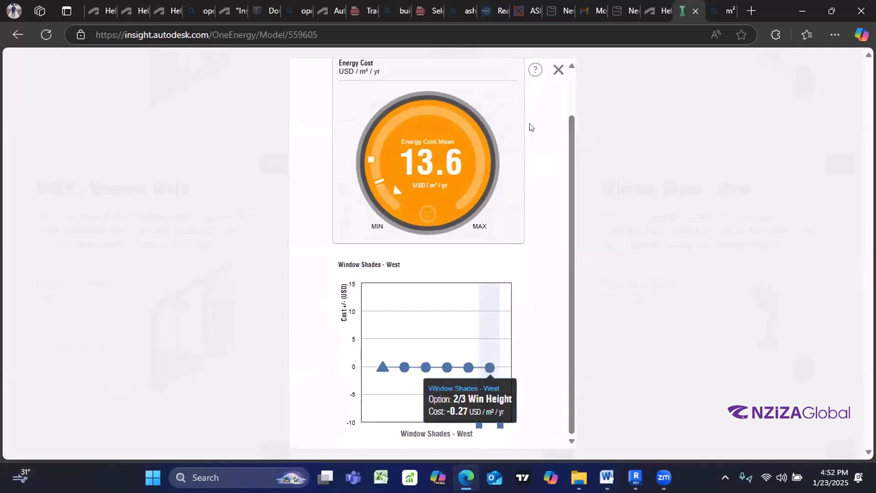
click(559, 69)
Step: Inspect the Building Orientation cost graph in its editor, including the cost of the 90 degree option, without changes
scroll(539, 246, down, 5)
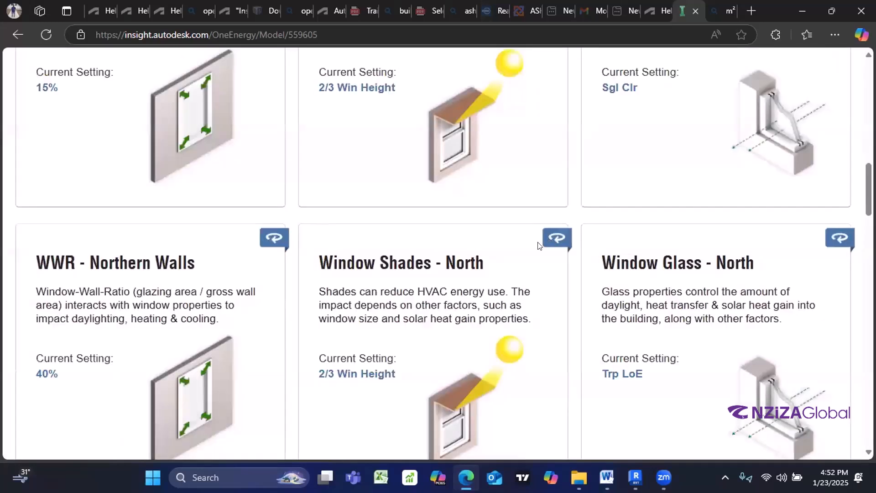
scroll(539, 246, up, 15)
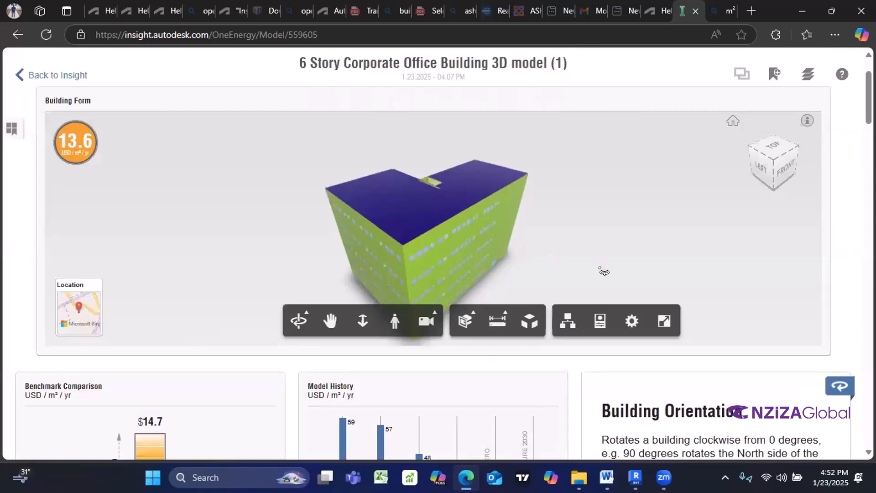
scroll(658, 223, down, 8)
click(657, 222)
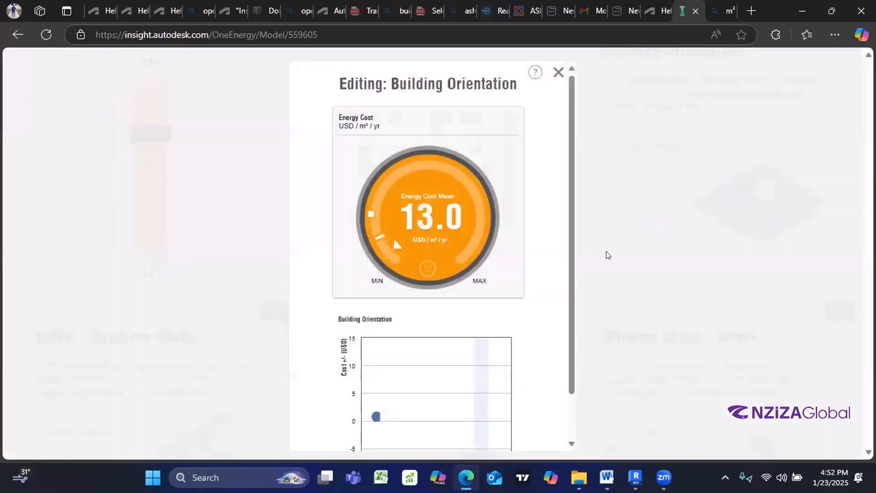
scroll(567, 290, down, 2)
mouse_move(475, 374)
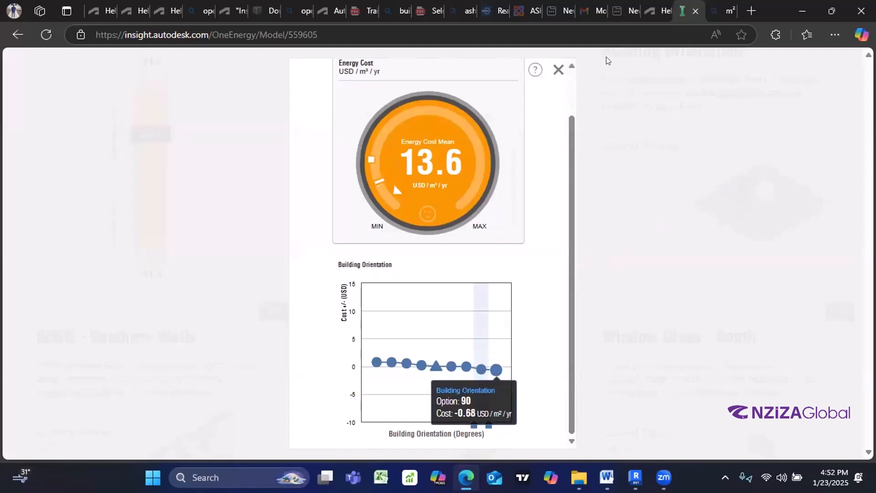
click(651, 281)
Step: Inspect the WWR - Southern Walls cost graph in its editor, including the cost of the 15% option, without changes
scroll(608, 288, down, 8)
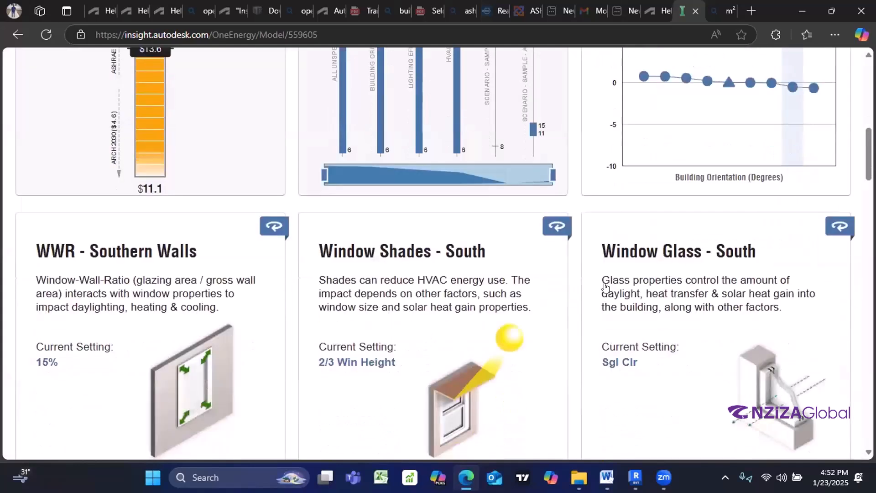
click(145, 162)
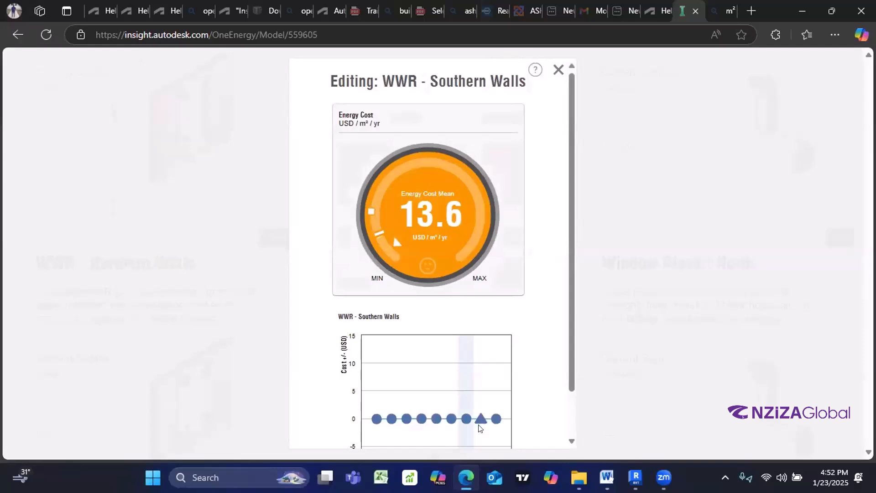
scroll(544, 399, down, 1)
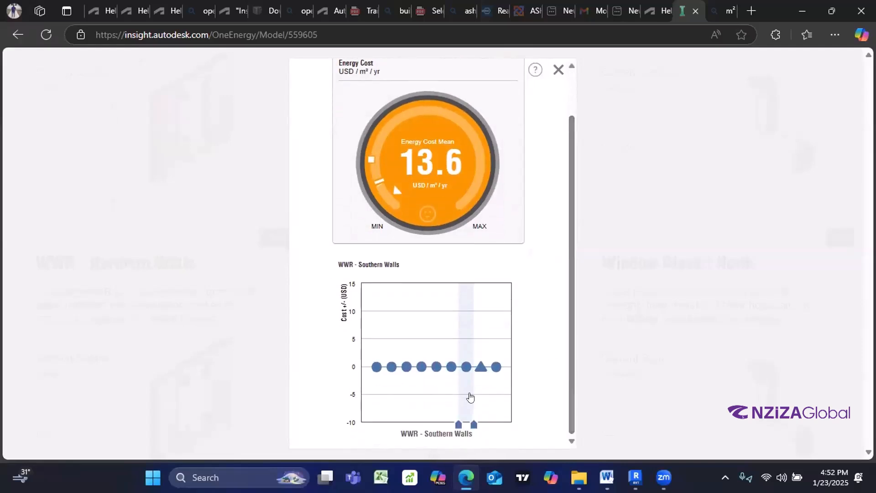
mouse_move(462, 368)
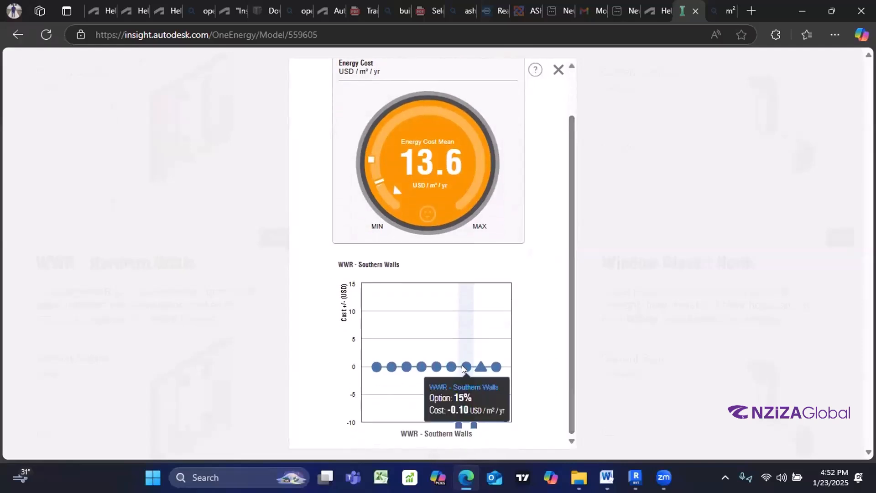
click(558, 69)
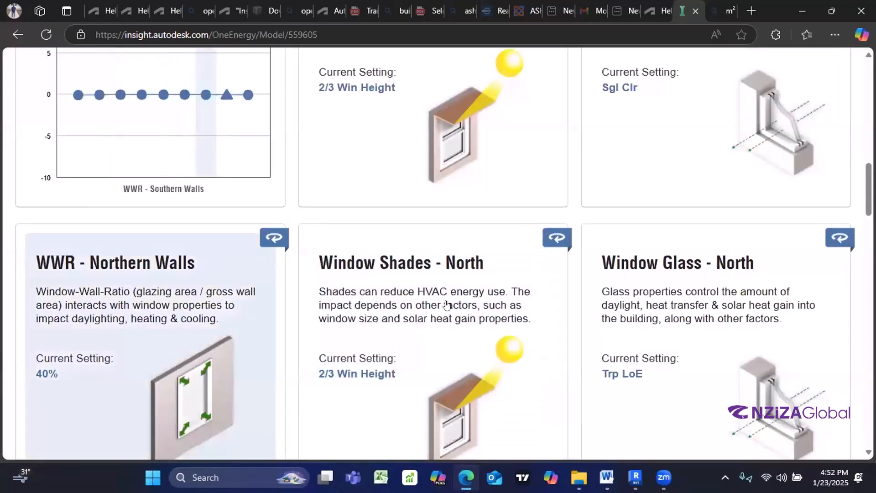
Step: Inspect the Window Shades - North cost graph and its selected range in the editor, without changes
click(470, 270)
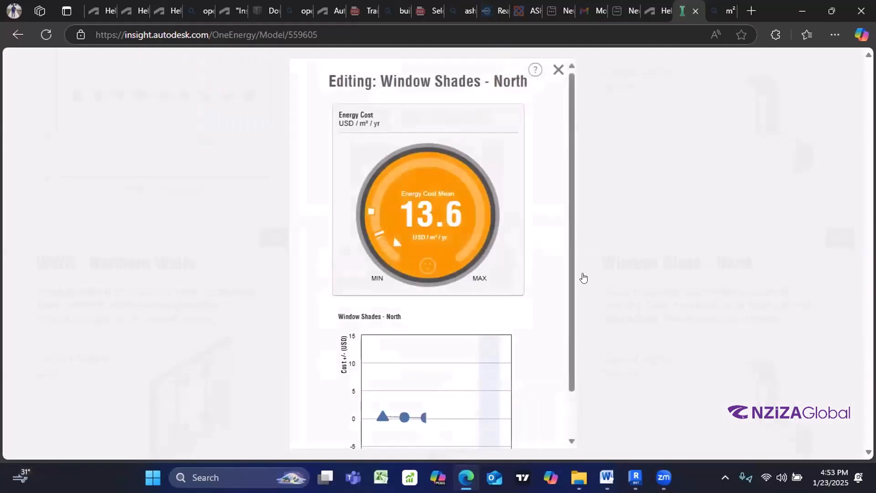
scroll(489, 419, down, 1)
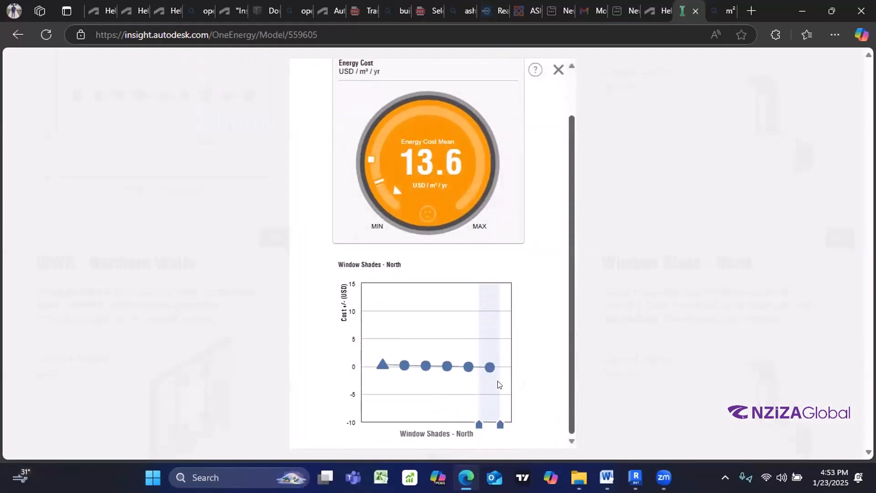
mouse_move(488, 372)
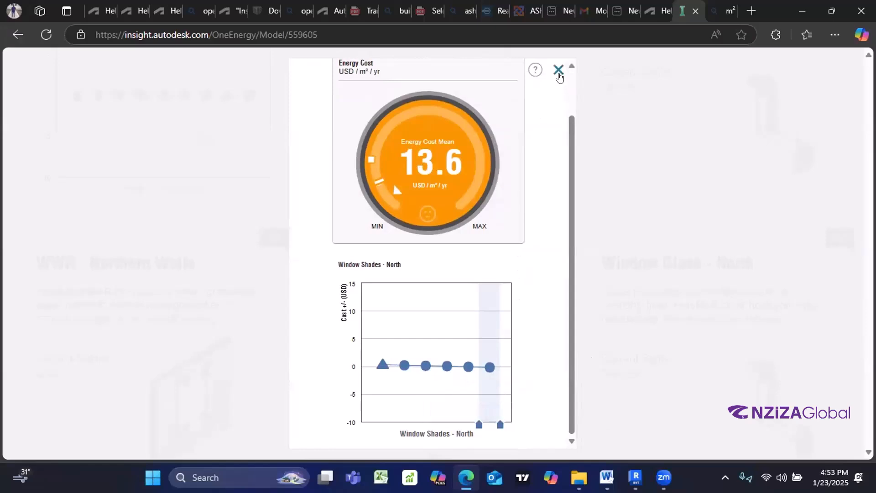
click(558, 71)
Step: Review the eastern window and envelope factor settings, and inspect the Infiltration (ACH) cost graph in its editor without changes
scroll(610, 311, down, 8)
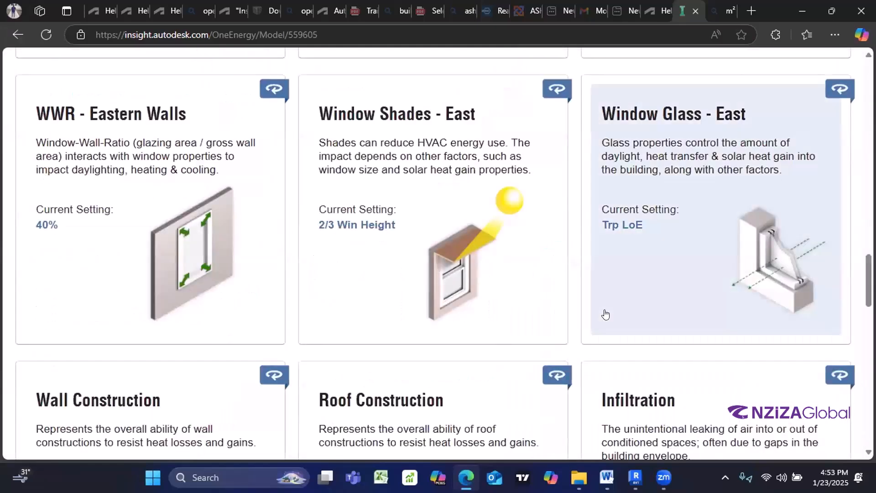
scroll(606, 315, down, 8)
scroll(605, 314, up, 7)
scroll(606, 314, down, 7)
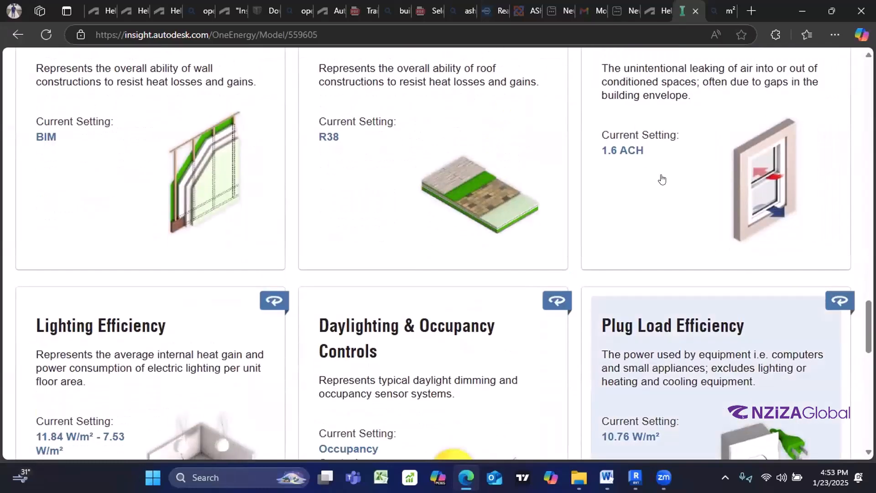
click(657, 174)
scroll(538, 349, down, 1)
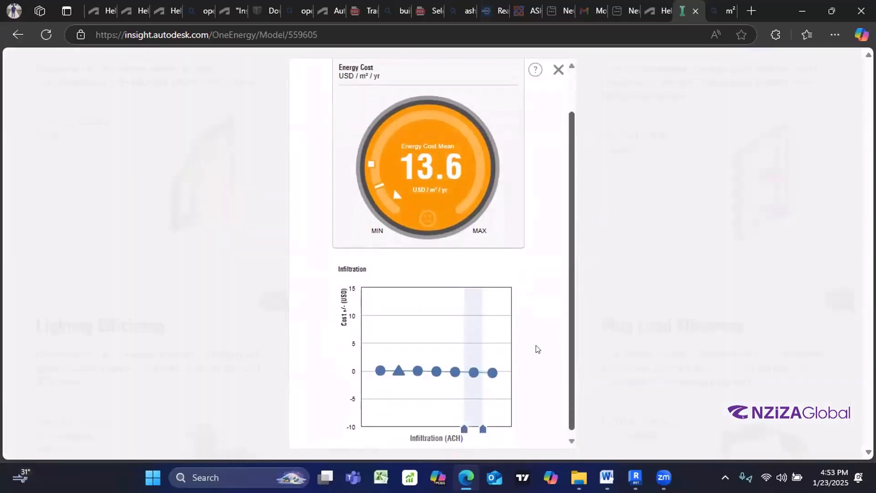
mouse_move(474, 369)
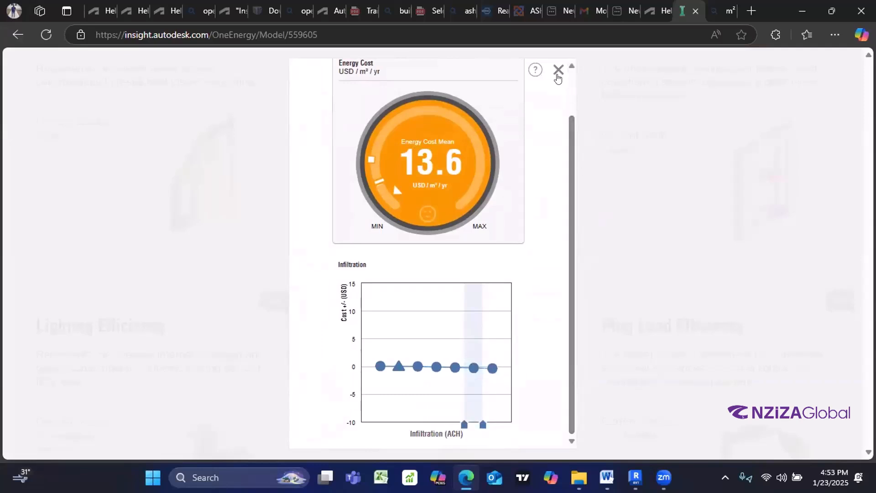
click(557, 73)
Step: Inspect the Lighting Efficiency cost graph, including the costs of the 11.84 W/m² and 3.23 W/m² options, without changes
scroll(495, 313, down, 8)
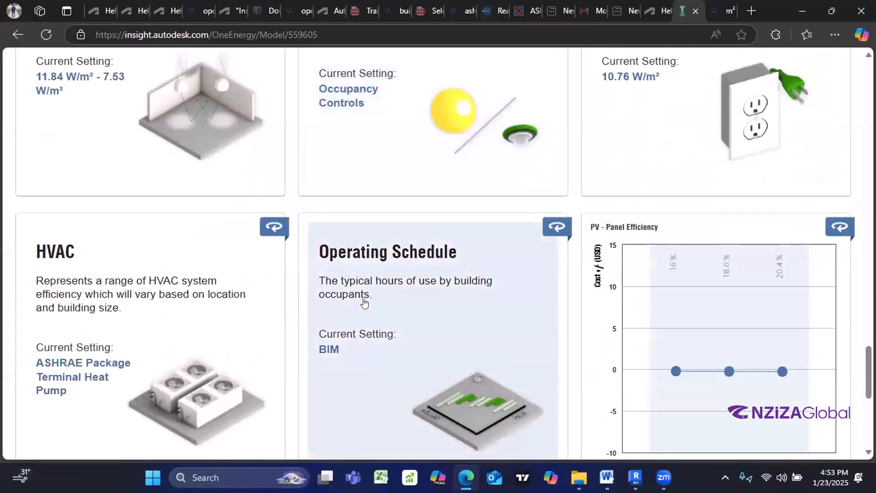
click(152, 121)
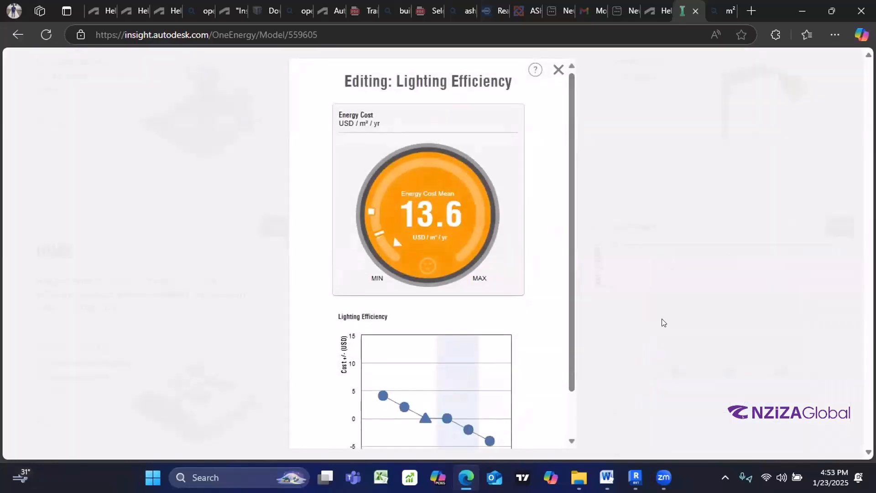
scroll(570, 364, down, 1)
mouse_move(442, 418)
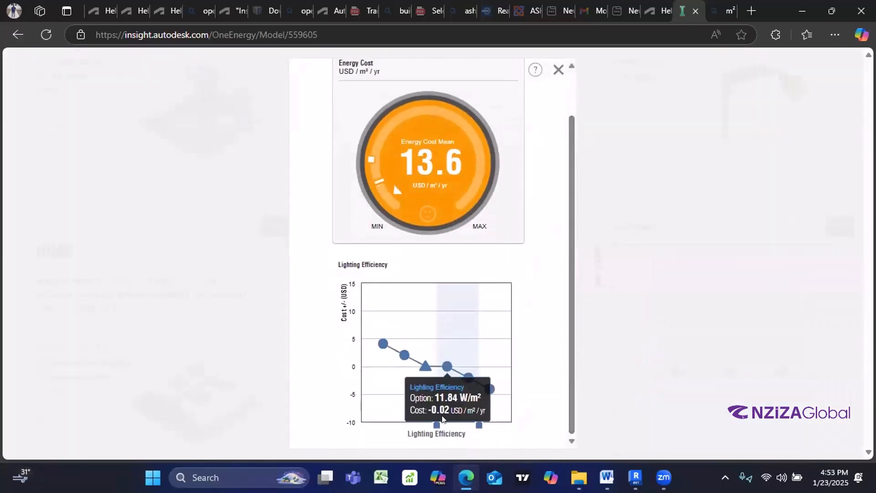
mouse_move(470, 378)
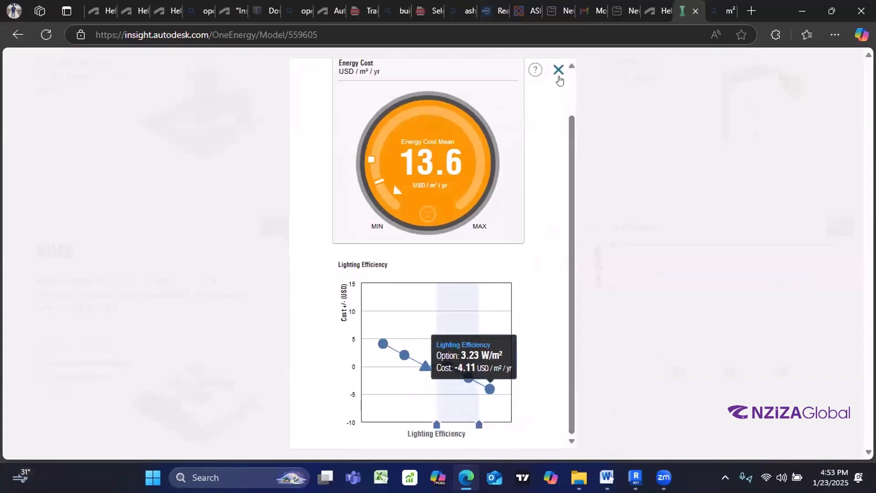
click(559, 70)
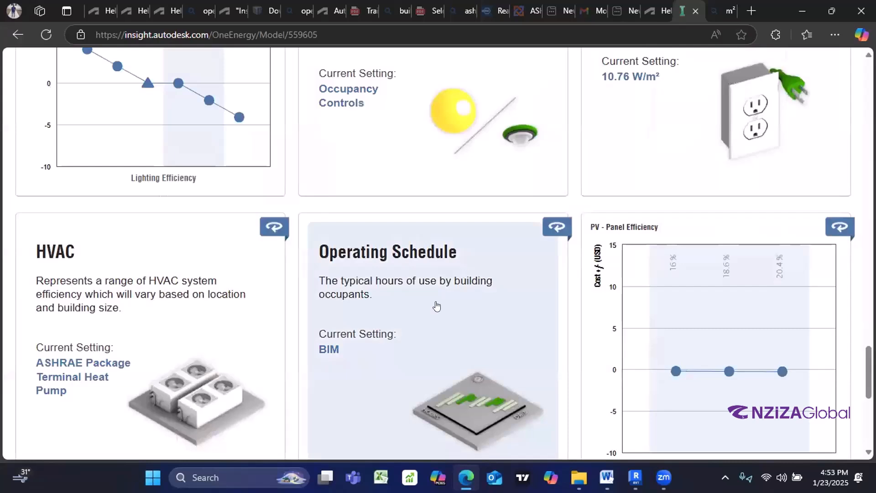
Step: Inspect the Operating Schedule cost graph in its editor, leaving the schedule range as it is
click(436, 301)
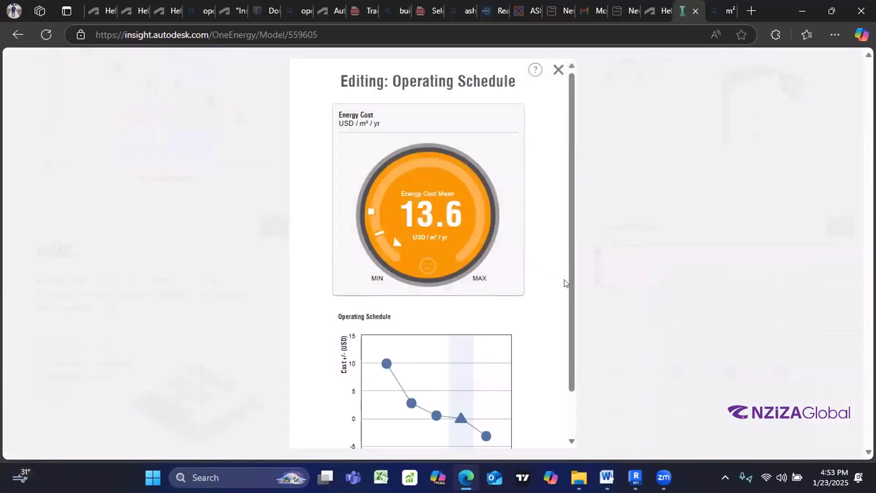
click(558, 70)
scroll(668, 315, down, 10)
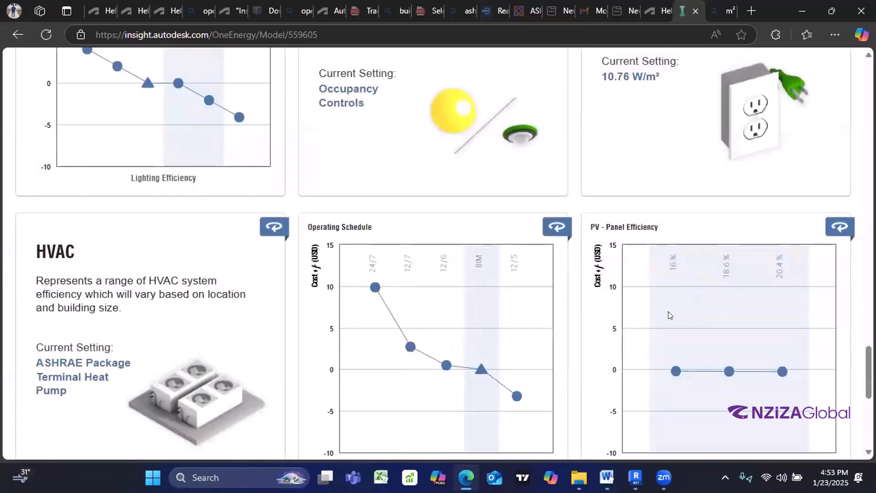
Step: Return to the Insights overview and view the scenarios available for the model comparison, keeping Sample - Architecture 2030
scroll(459, 326, up, 15)
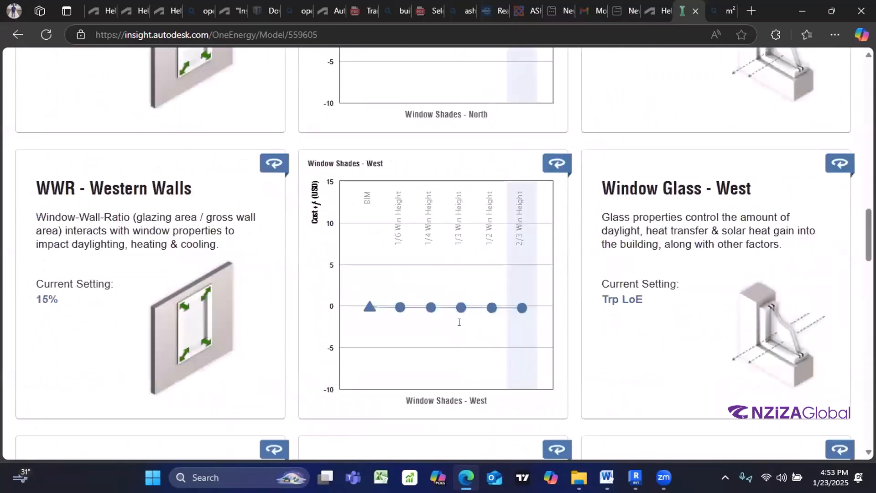
scroll(468, 325, up, 10)
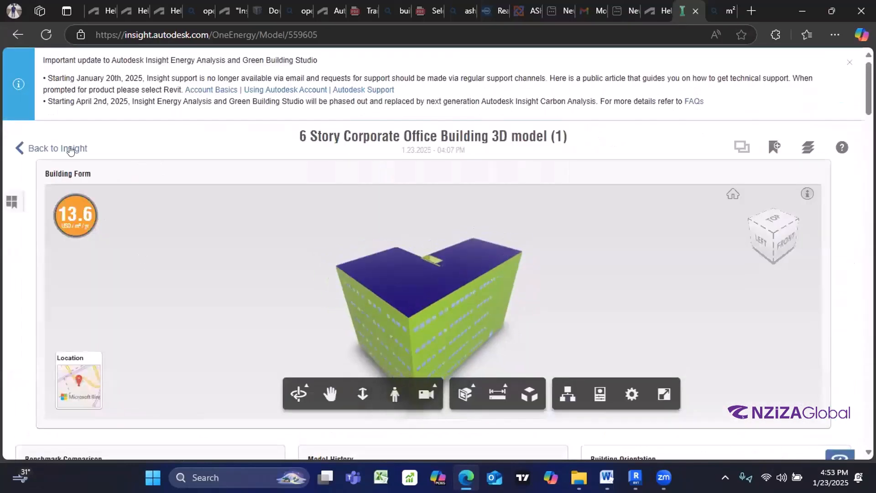
click(71, 149)
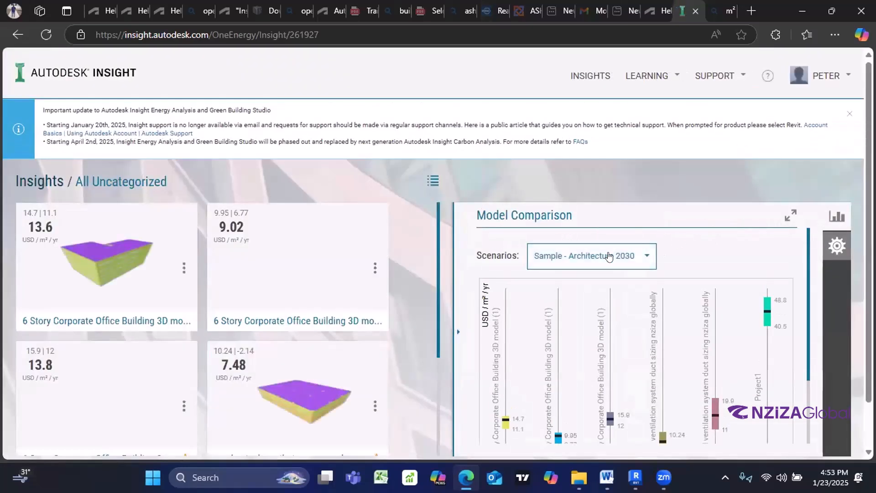
click(623, 256)
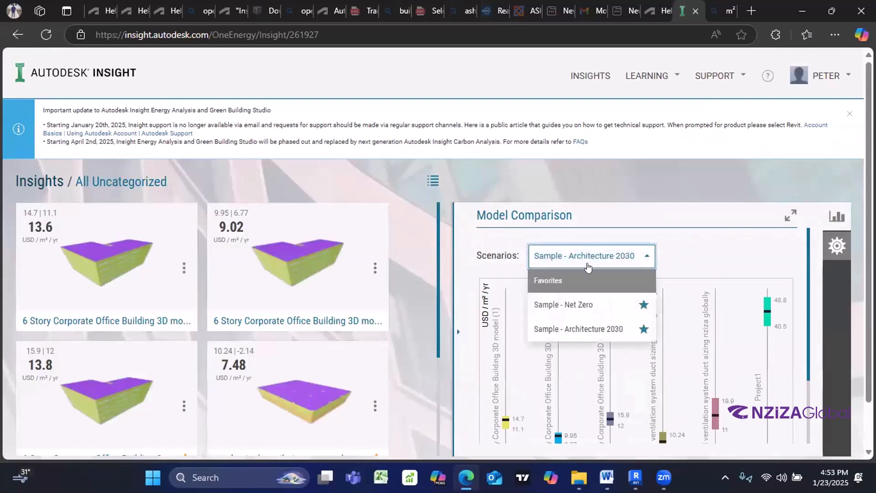
click(700, 262)
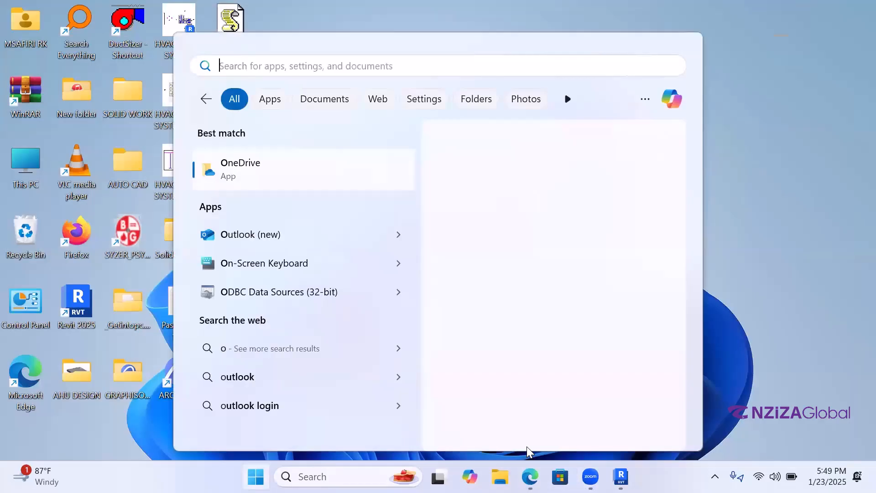
Step: Search Windows for "zoom" and open the Zoom Workplace app
key(BackSpace)
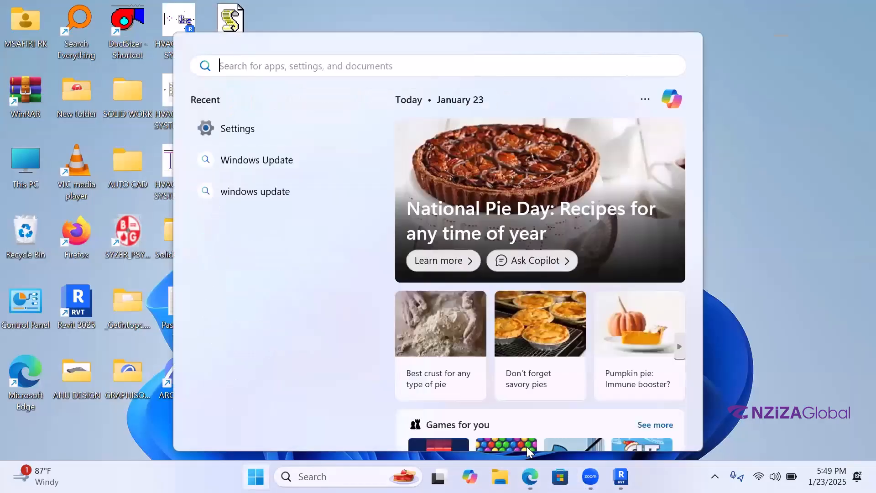
text(zoom)
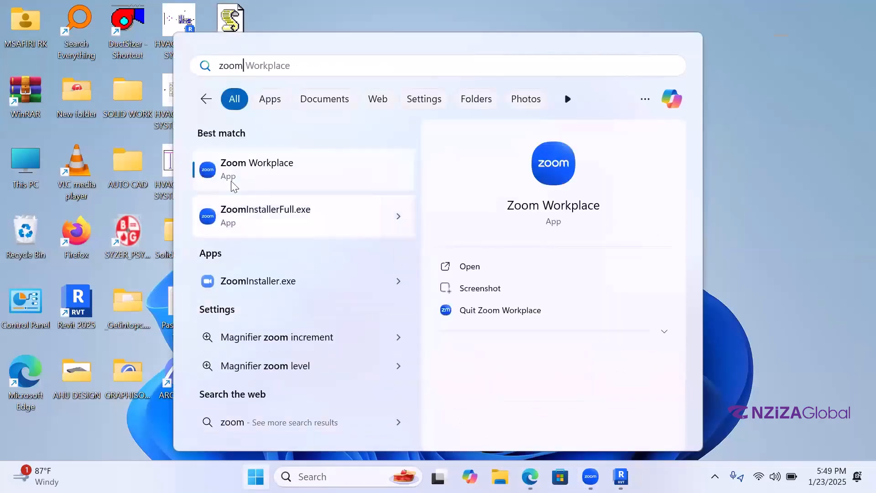
click(250, 172)
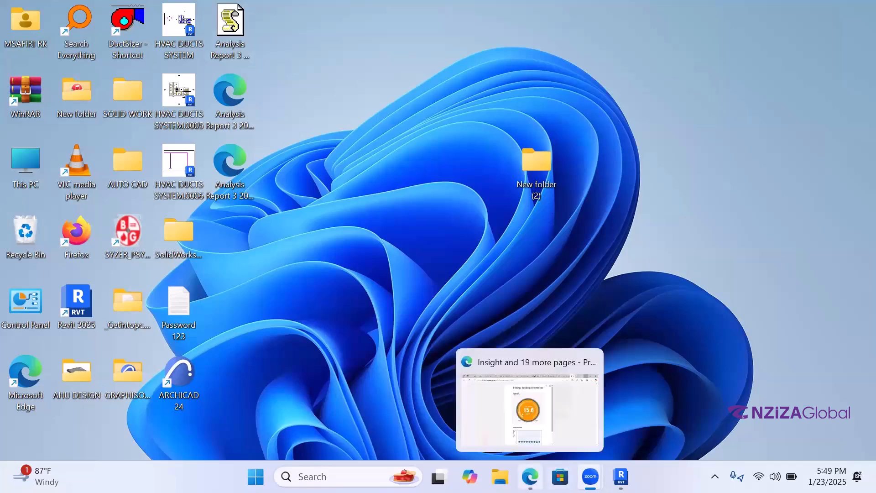
Step: Switch to Microsoft Edge, close the Building Orientation editor and return from the model to the Insights overview
click(530, 477)
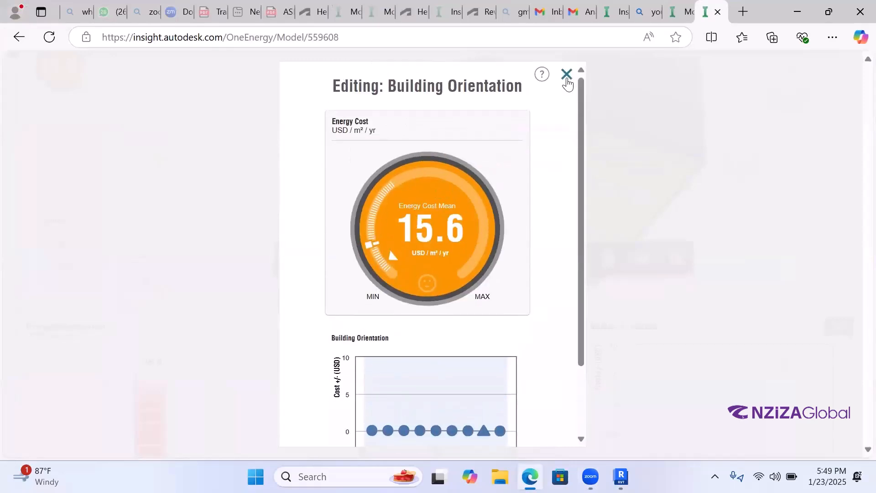
click(567, 76)
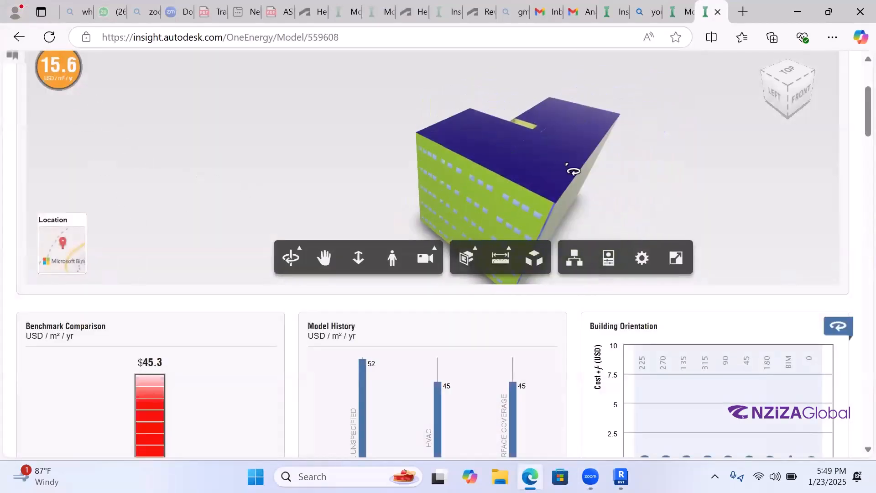
scroll(858, 128, up, 3)
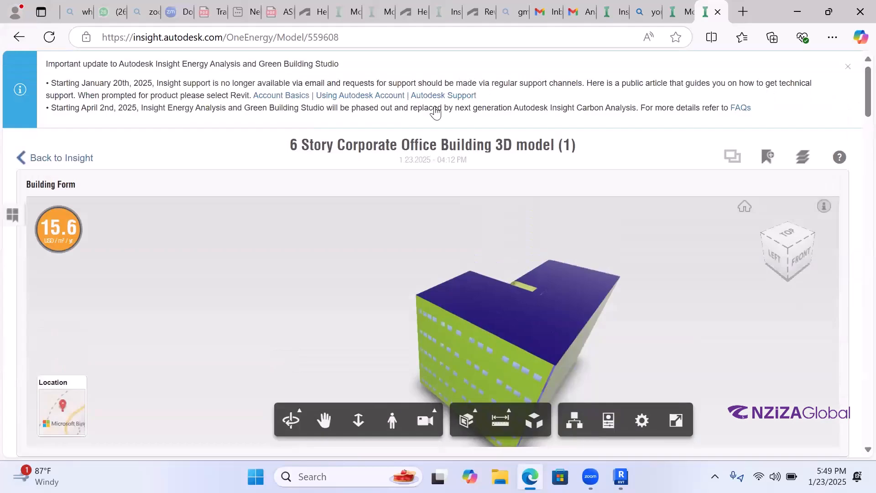
click(45, 162)
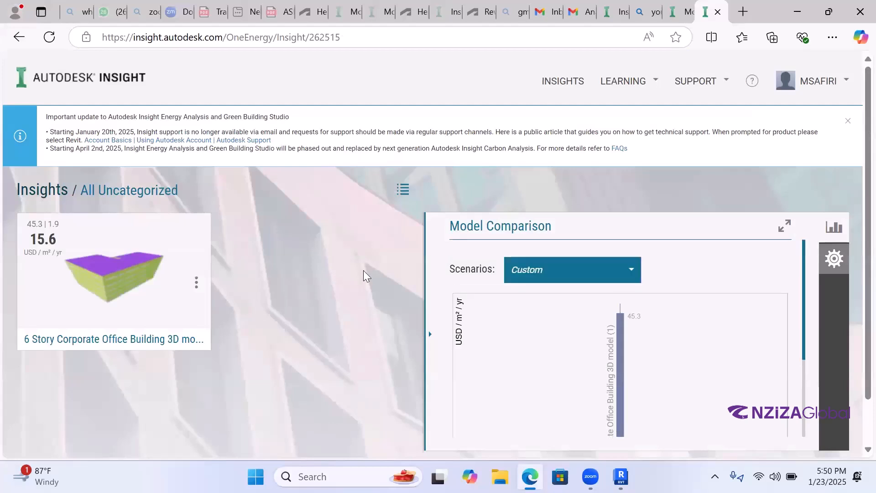
Step: Switch to Revit, examine the office building in the Analytical Spaces 3D view and maximize the program window
scroll(390, 265, down, 1)
scroll(446, 313, up, 1)
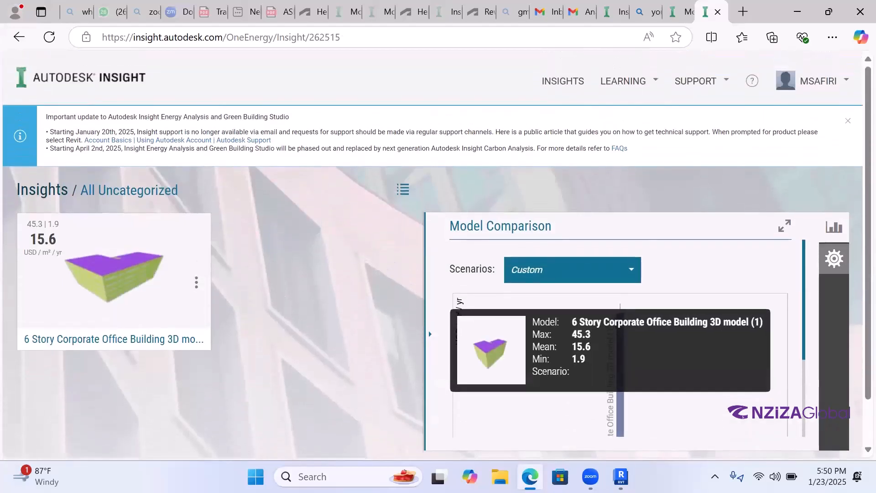
click(621, 477)
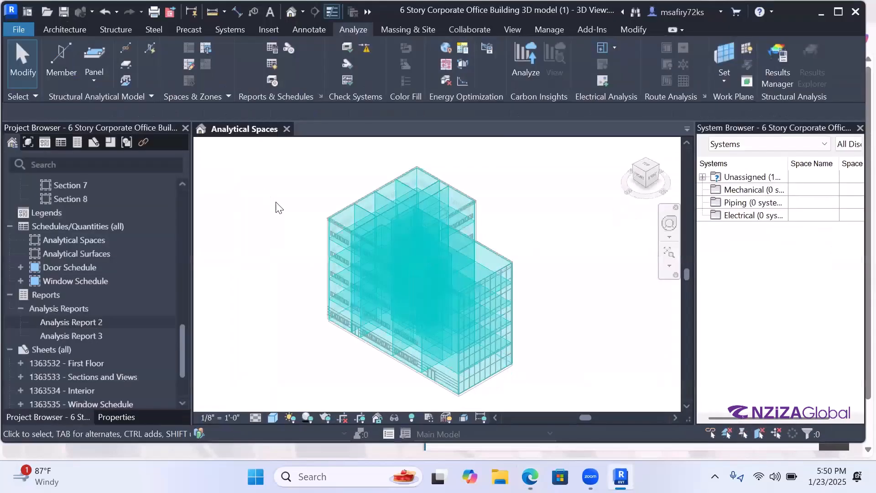
scroll(280, 208, down, 4)
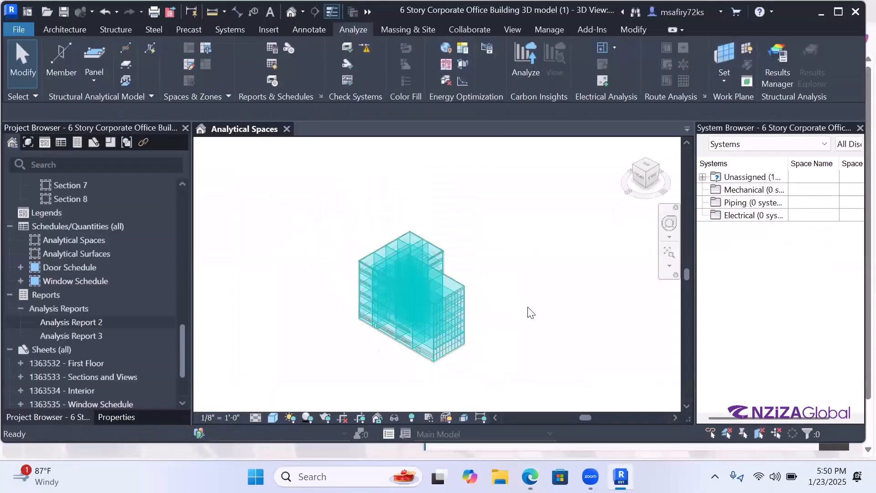
scroll(531, 313, up, 3)
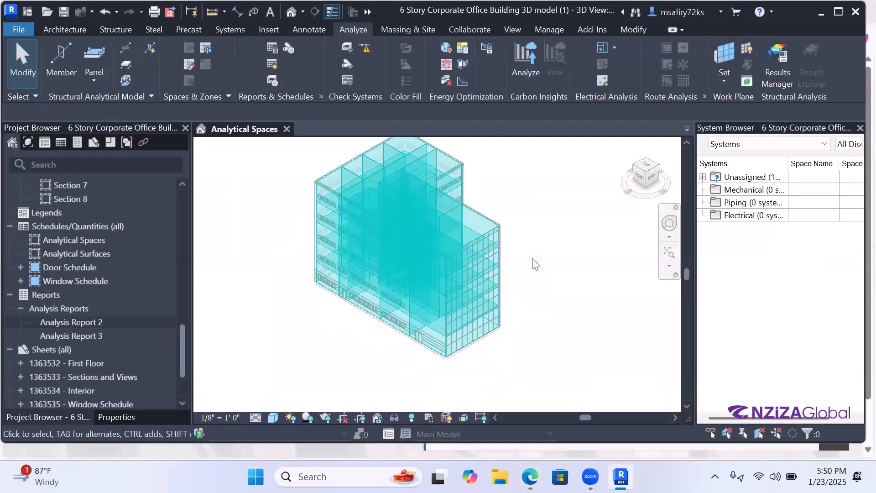
scroll(534, 263, down, 2)
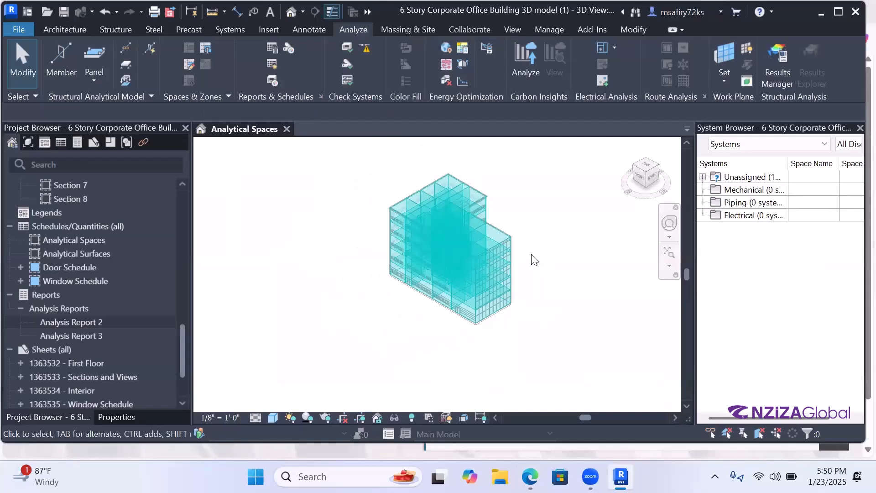
middle_drag(531, 257, 562, 245)
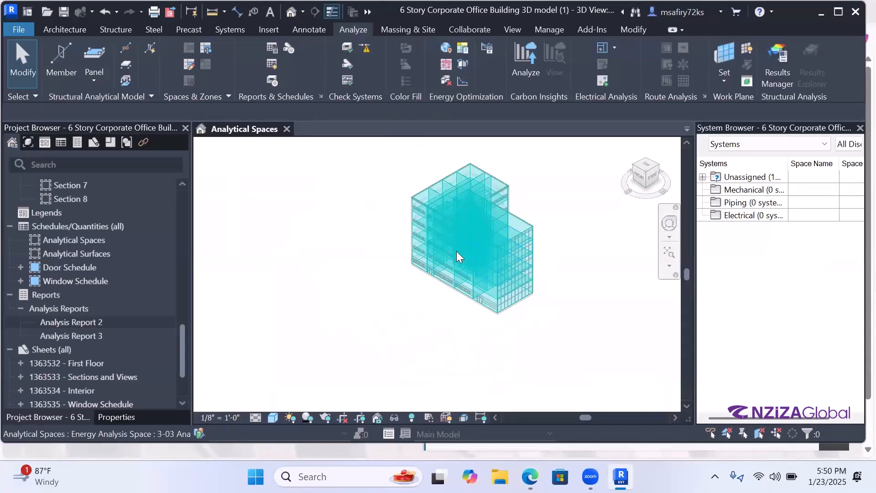
scroll(458, 256, down, 1)
scroll(451, 205, up, 1)
scroll(484, 213, up, 2)
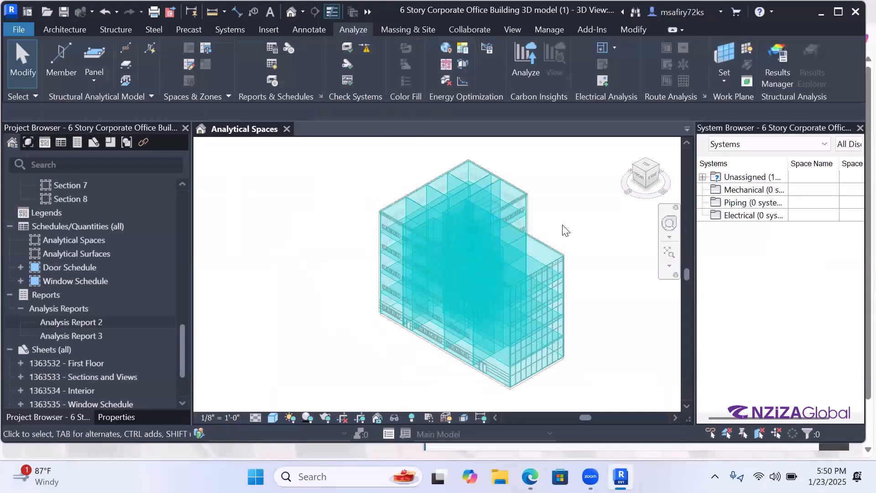
middle_drag(567, 232, 559, 228)
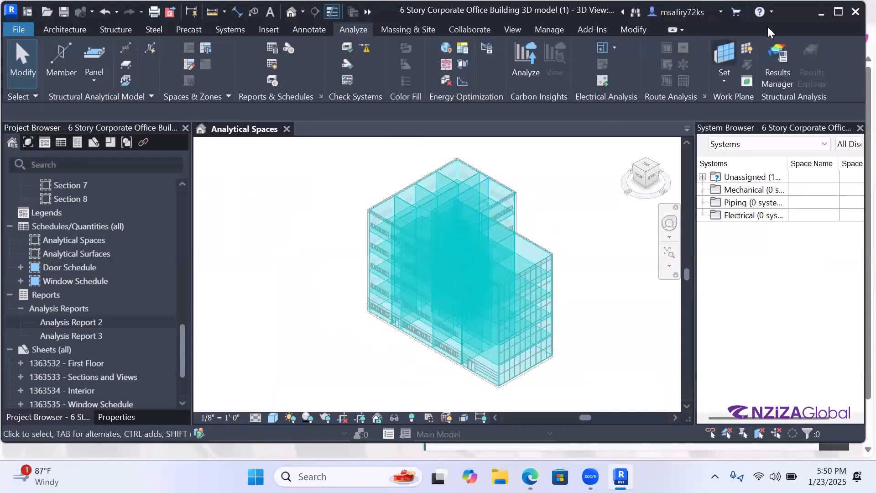
click(839, 13)
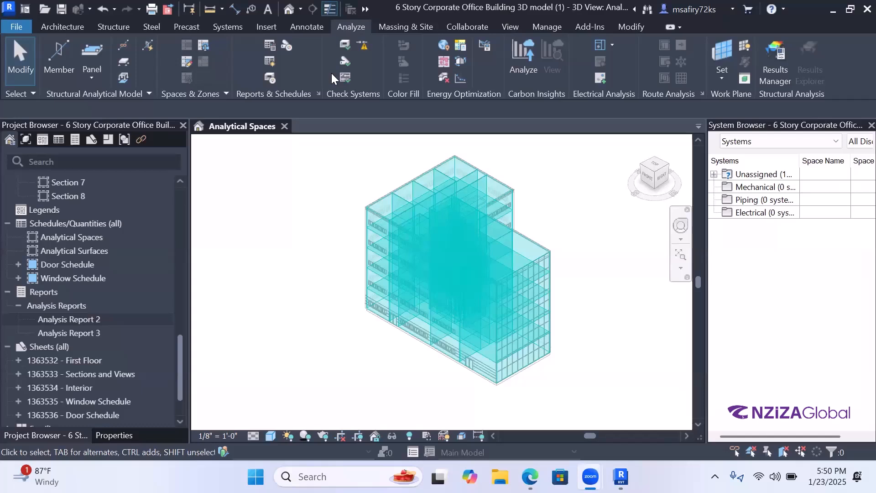
scroll(411, 202, down, 2)
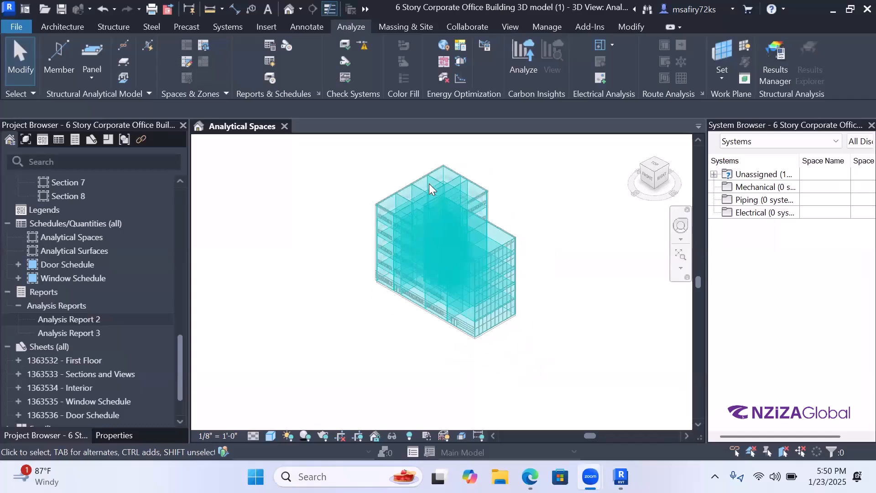
scroll(459, 185, up, 2)
middle_drag(538, 192, 535, 191)
click(322, 28)
click(349, 29)
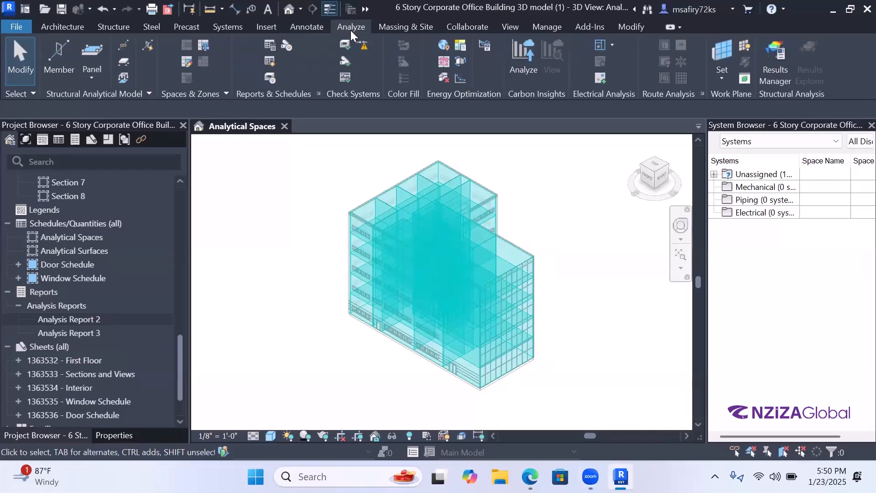
scroll(137, 283, down, 1)
drag(180, 365, 274, 169)
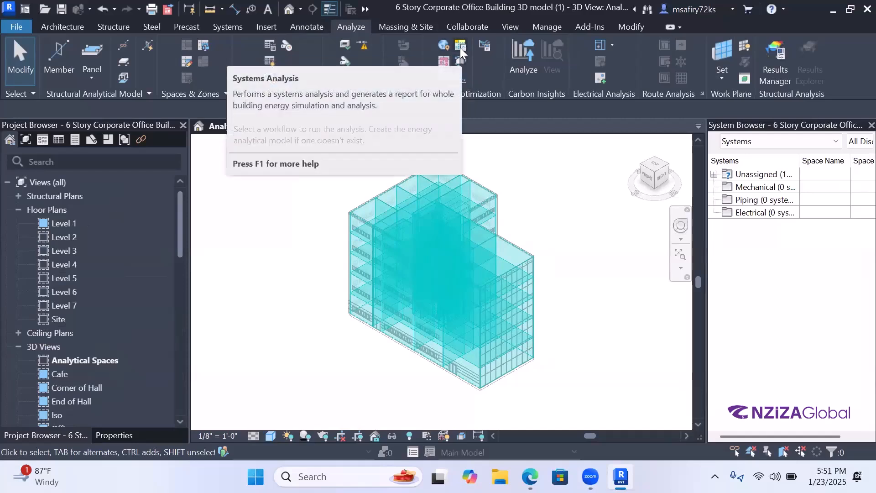
click(460, 48)
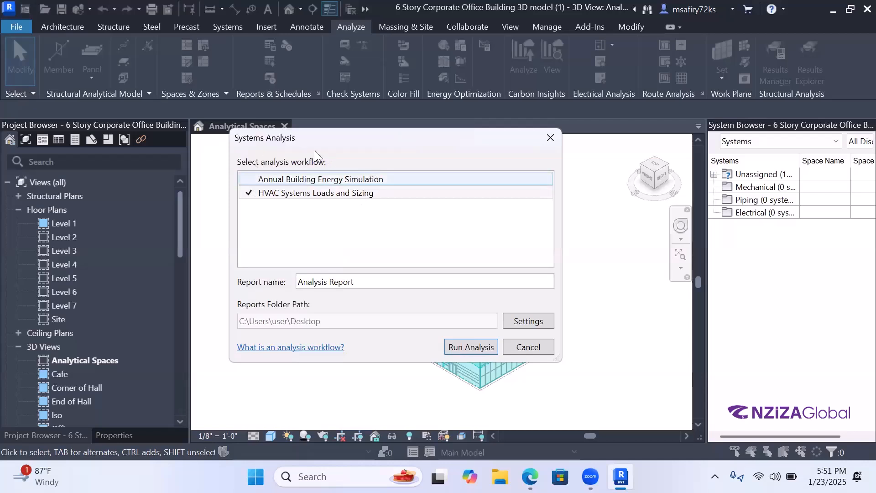
click(256, 179)
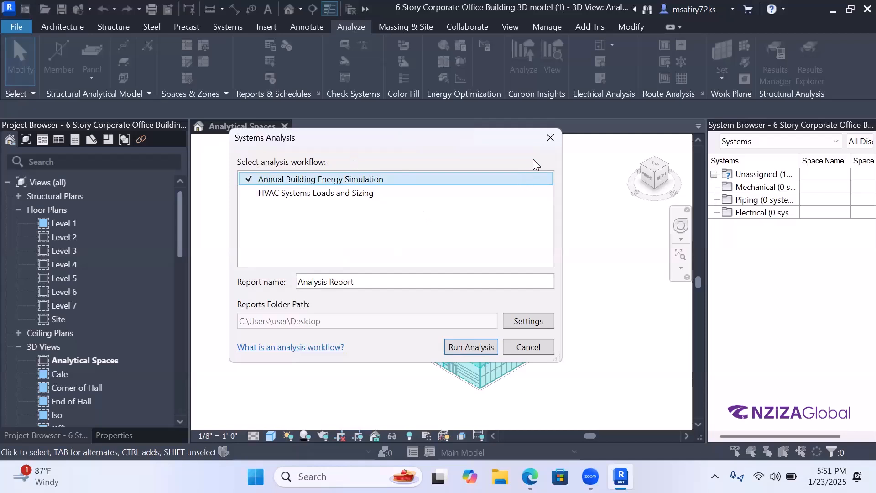
click(546, 134)
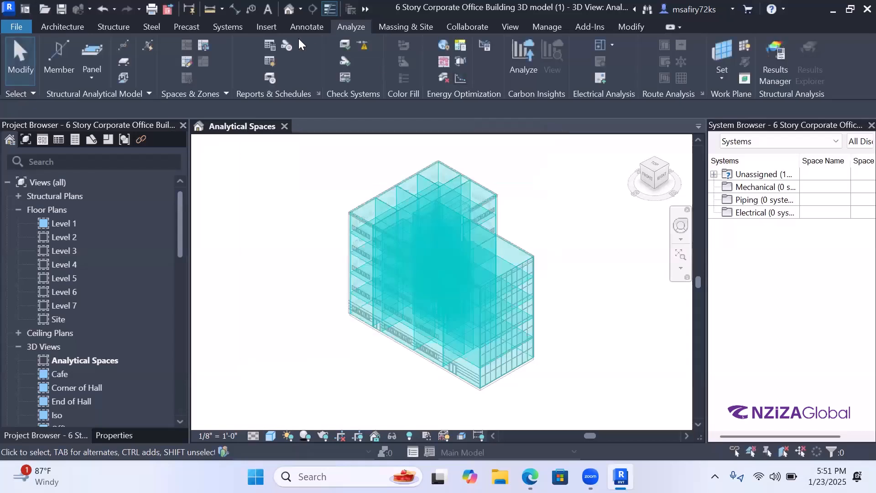
Step: Run a systems analysis with the Annual Building Energy Simulation workflow and show the background processes
click(460, 47)
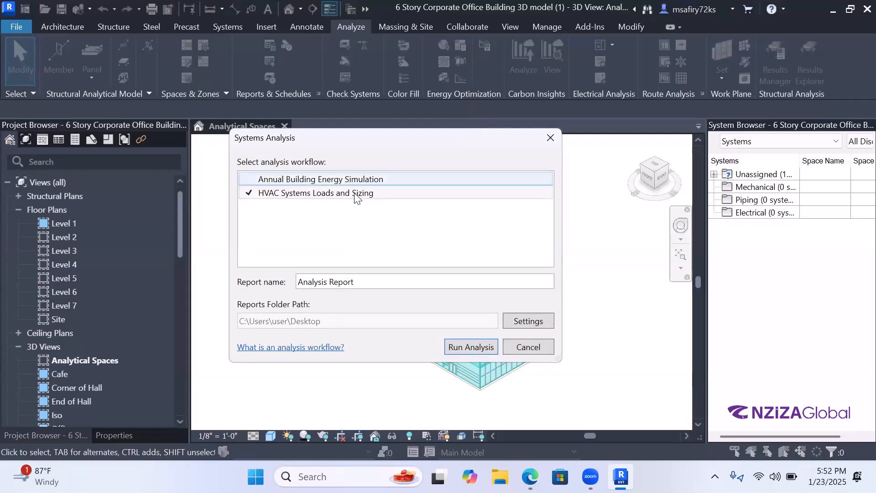
click(299, 180)
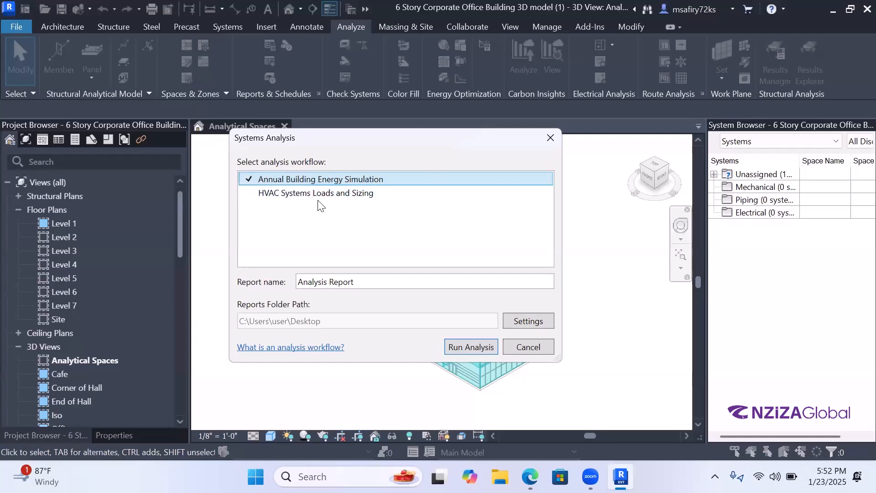
click(298, 200)
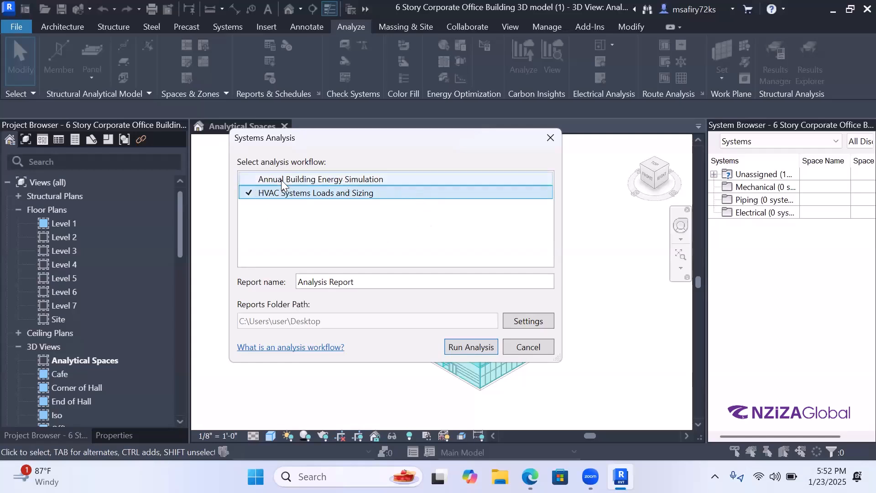
click(269, 179)
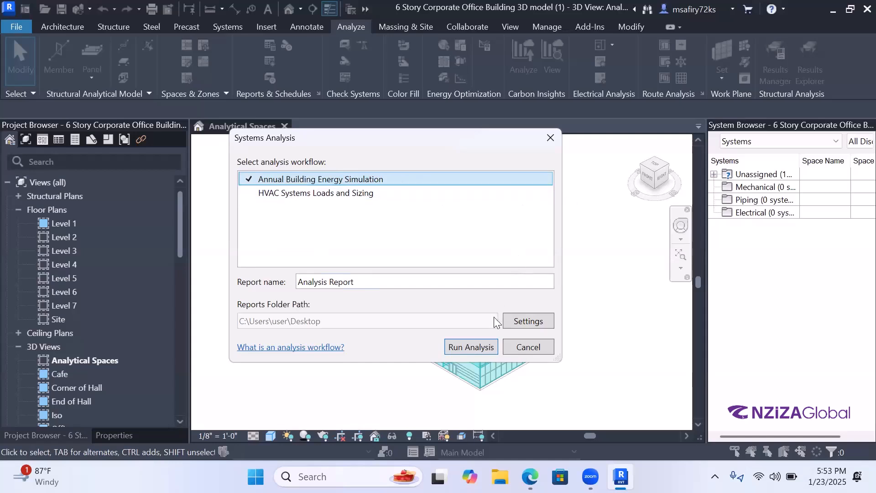
click(475, 348)
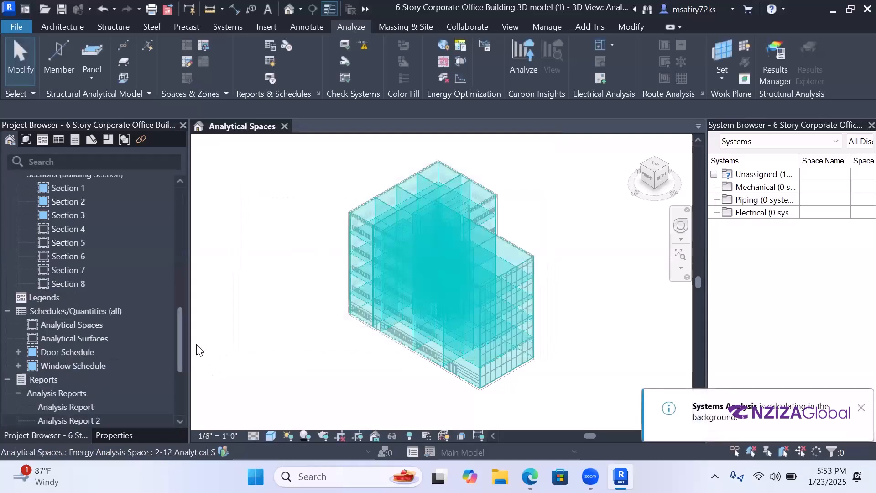
drag(183, 350, 181, 280)
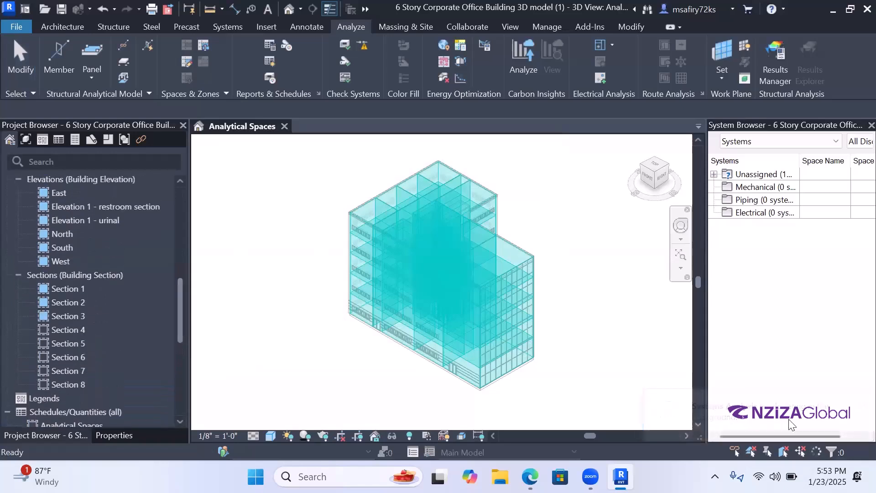
click(817, 452)
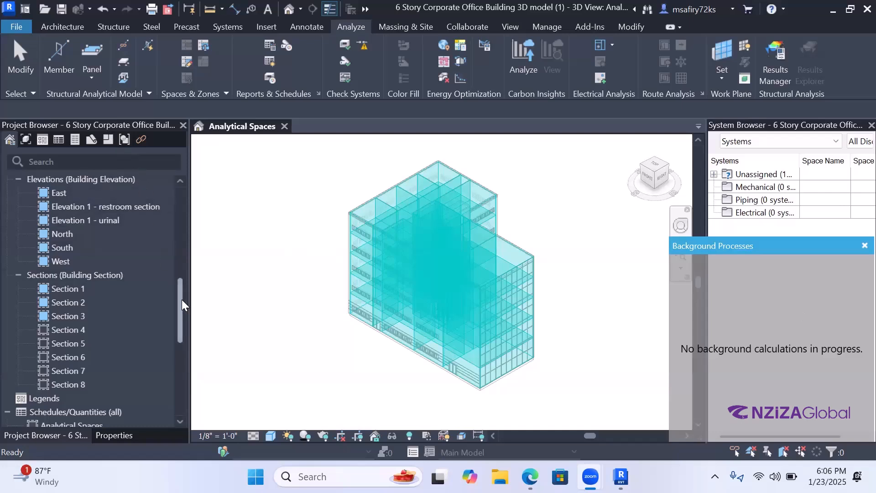
Step: Open Analysis Report 3 from the project's analysis reports, saving the project when asked
drag(180, 300, 173, 377)
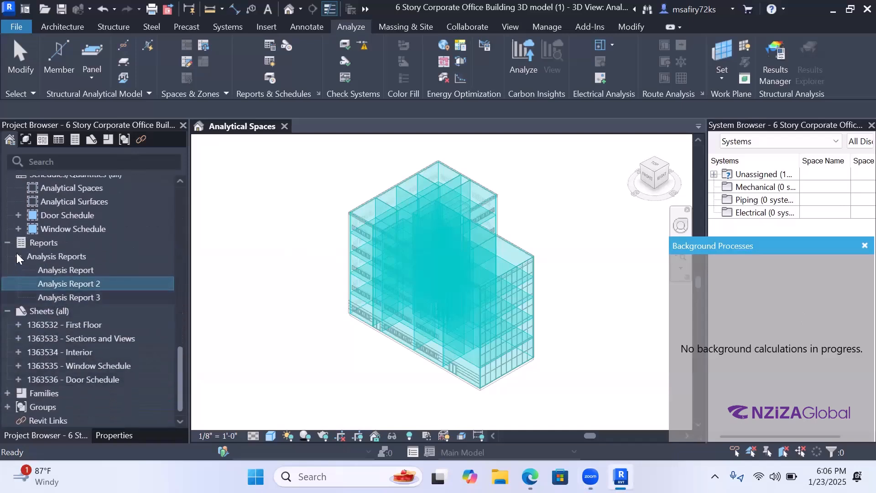
click(8, 243)
scroll(69, 197, up, 15)
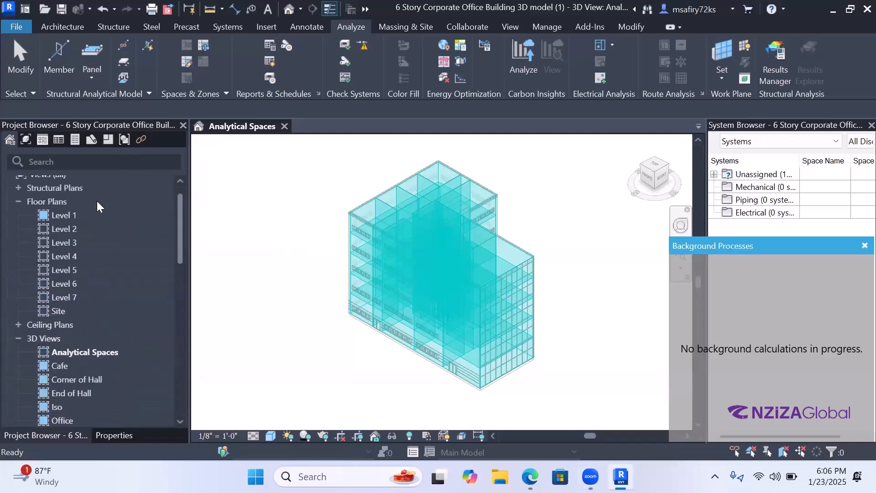
scroll(54, 190, down, 4)
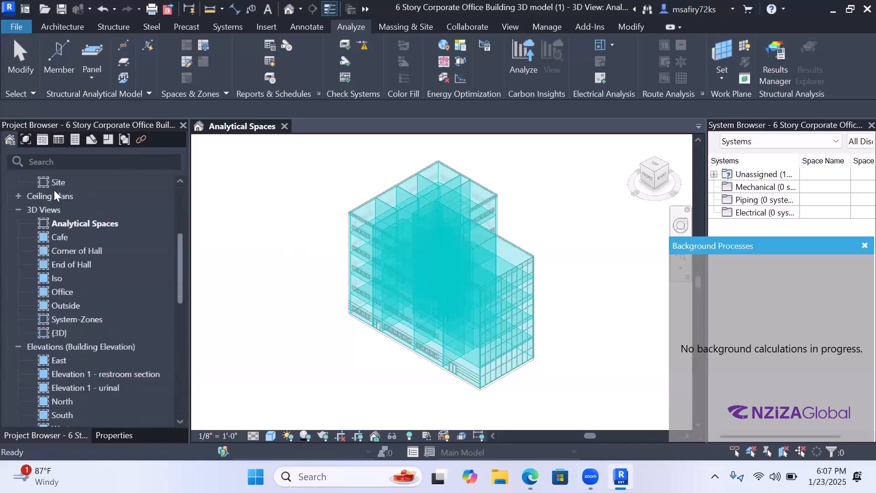
scroll(54, 190, down, 2)
scroll(54, 190, down, 3)
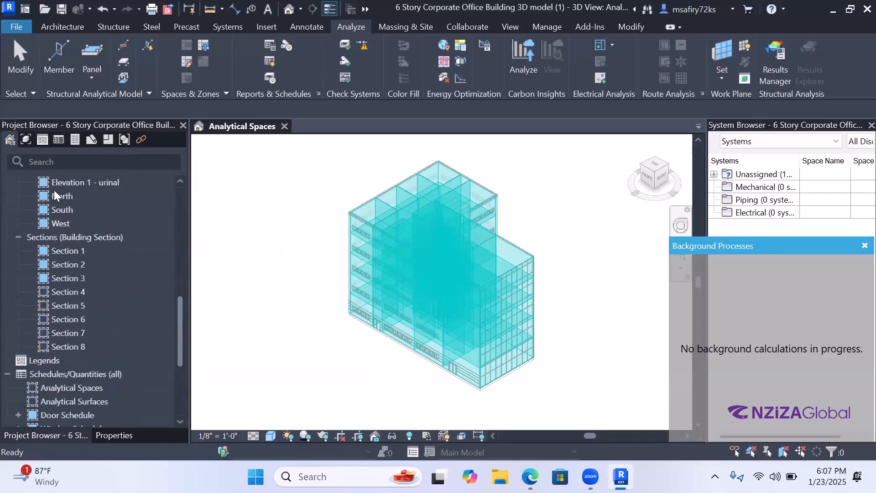
scroll(54, 190, down, 2)
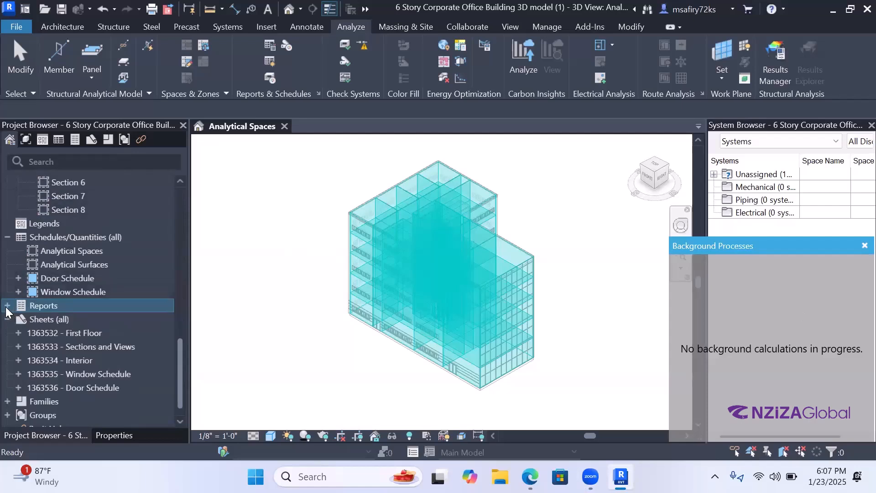
click(6, 307)
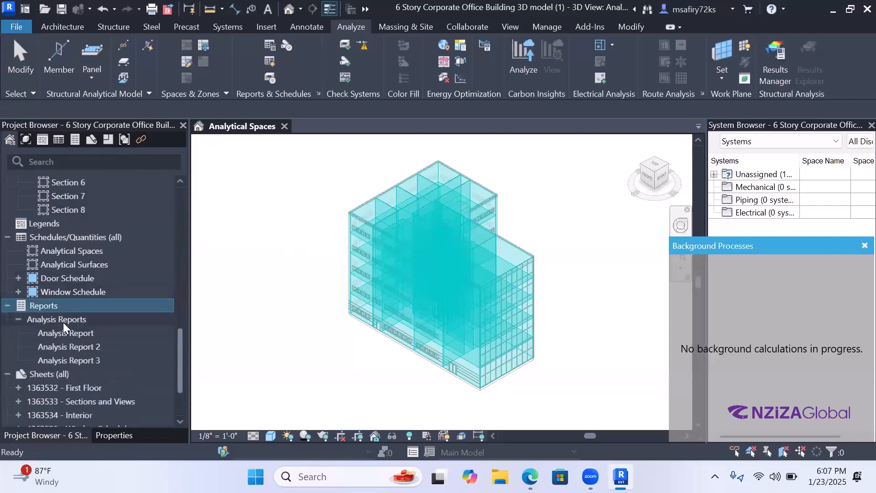
click(65, 360)
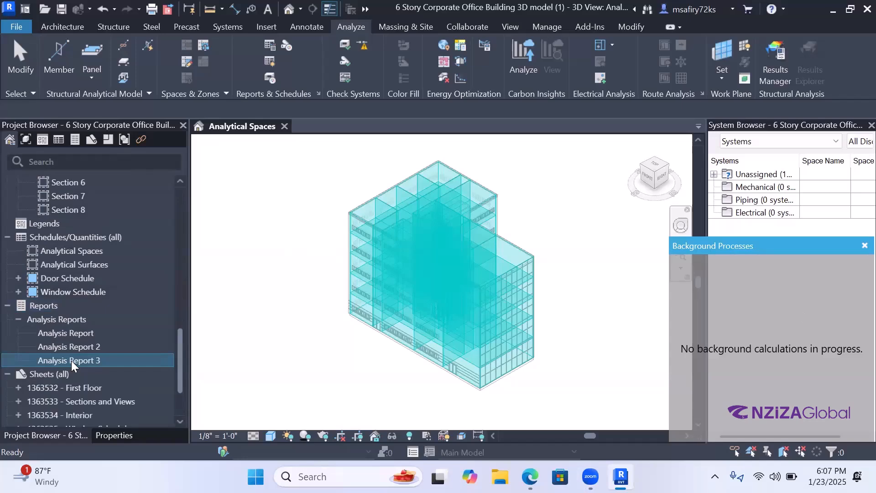
right_click(71, 361)
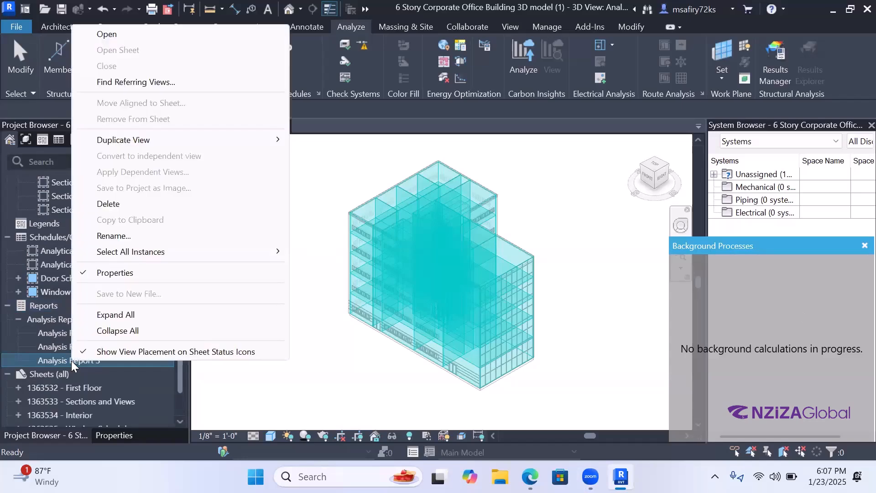
click(110, 40)
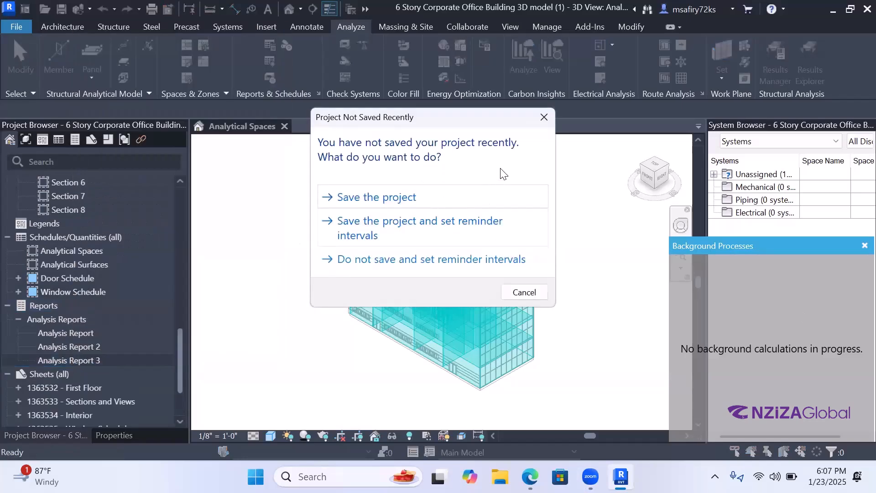
click(441, 198)
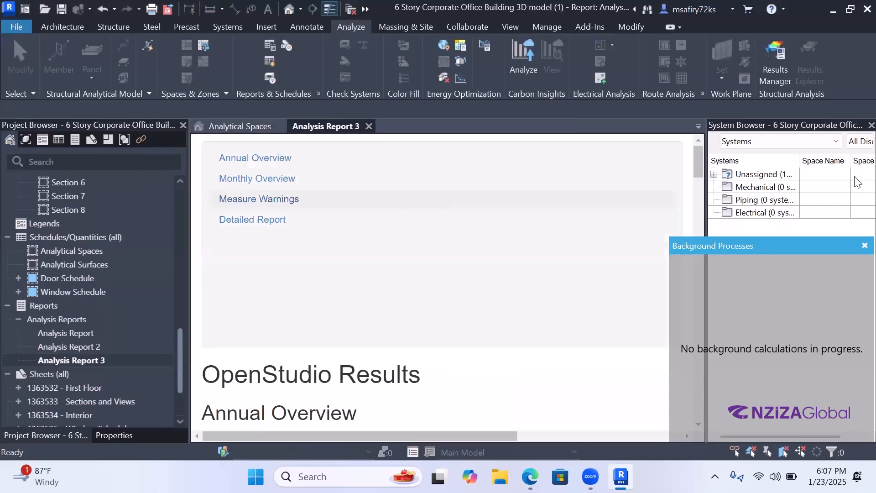
Step: Close the background processes window and examine the Cooling, Interior Equipment and Interior Lighting shares in the annual End Use chart
click(864, 245)
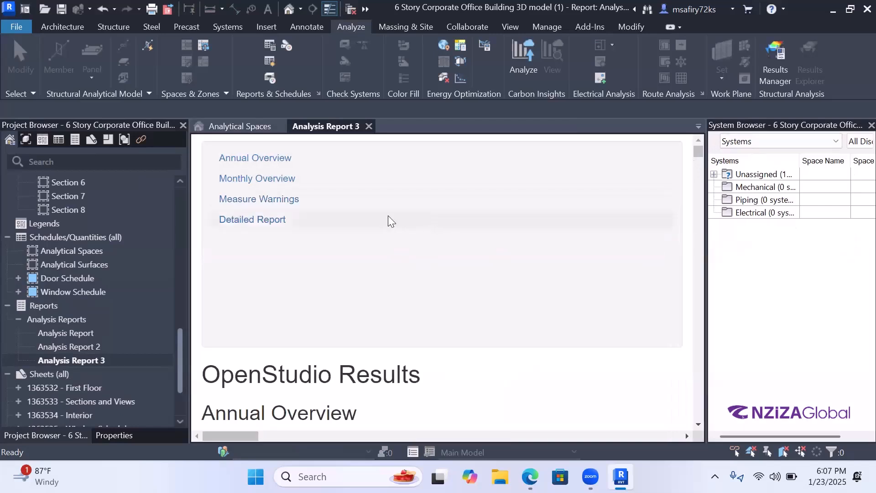
scroll(388, 221, down, 5)
scroll(418, 214, up, 5)
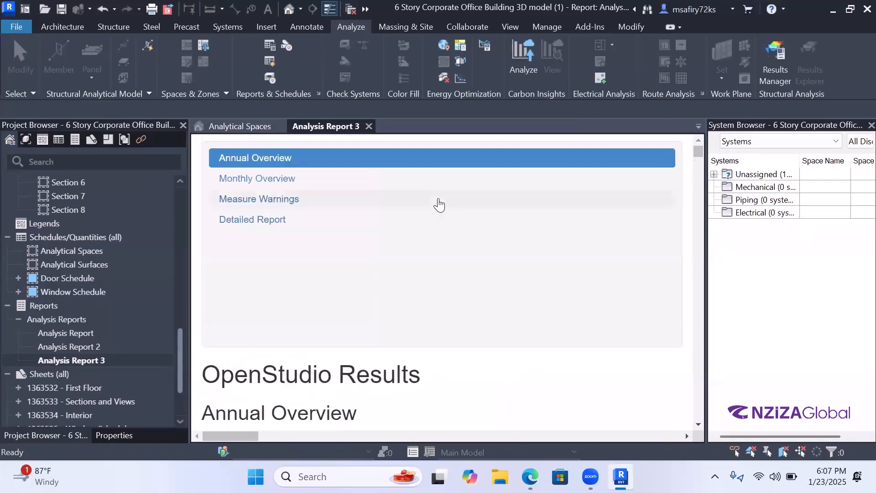
scroll(437, 200, down, 1)
scroll(438, 201, down, 2)
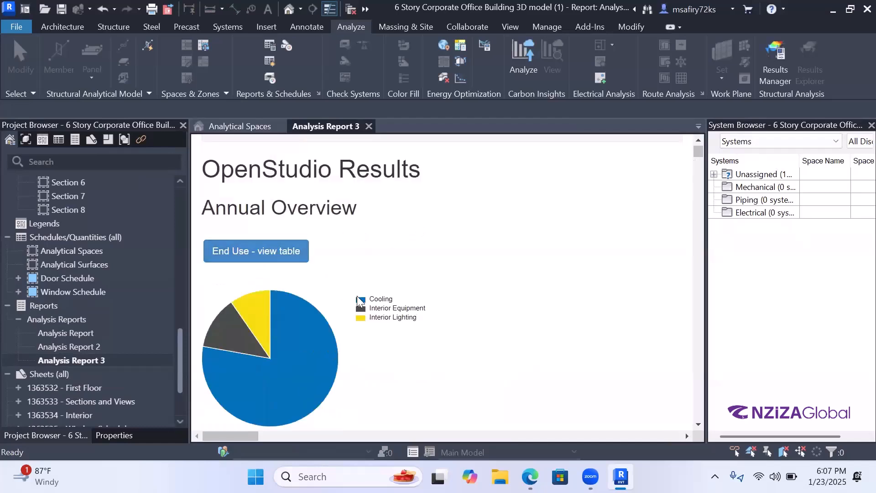
scroll(359, 296, down, 1)
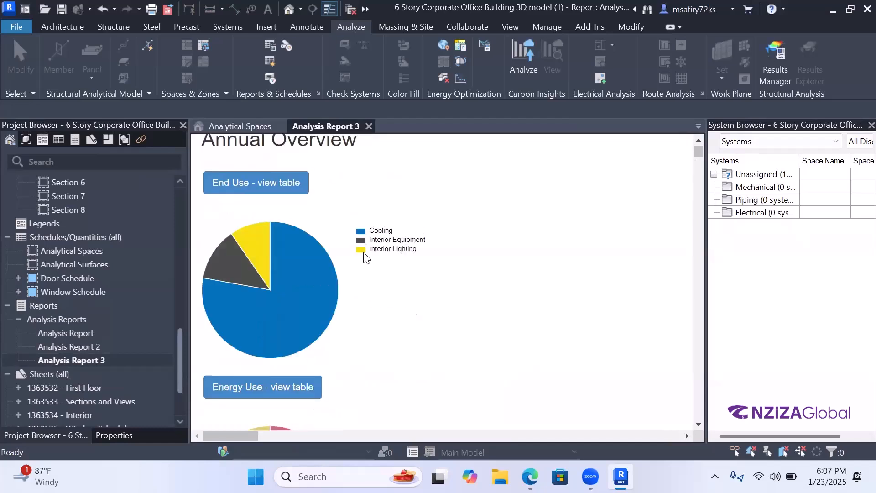
mouse_move(302, 261)
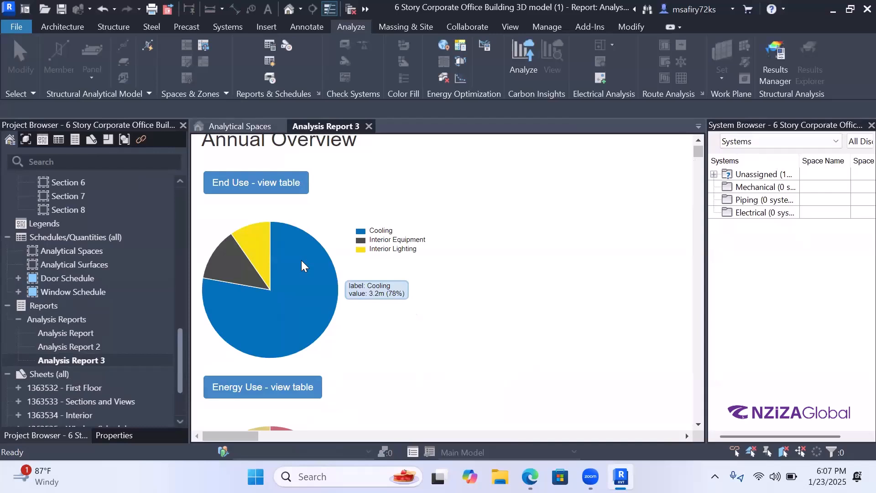
mouse_move(250, 273)
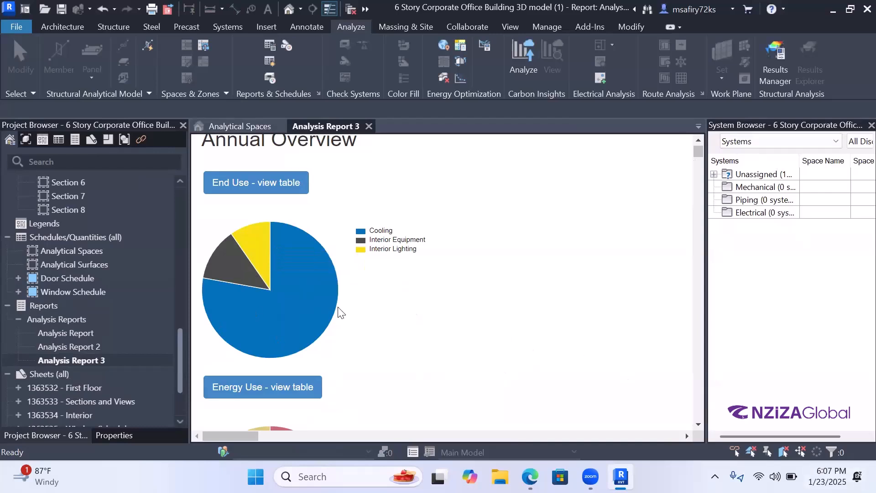
mouse_move(265, 249)
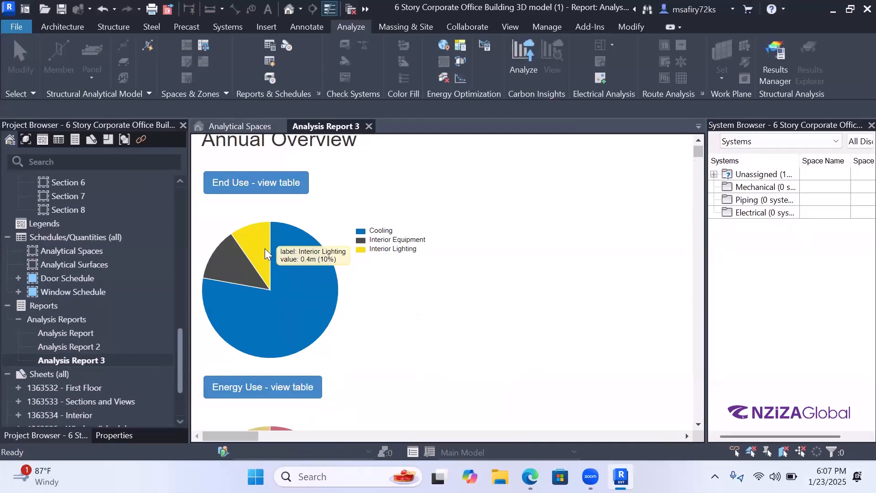
mouse_move(269, 341)
scroll(270, 331, down, 1)
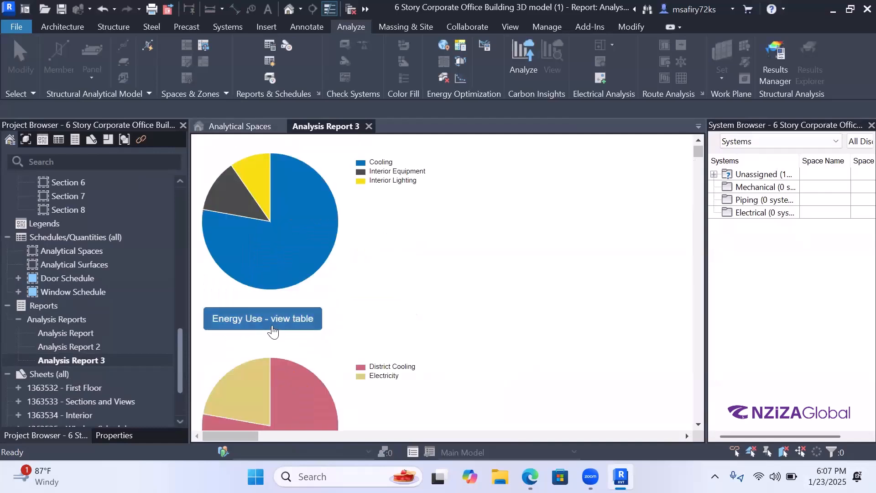
scroll(273, 326, up, 1)
Step: Expand the Energy Use table, review the consumption by fuel, including District Cooling, and collapse the table
scroll(273, 322, down, 3)
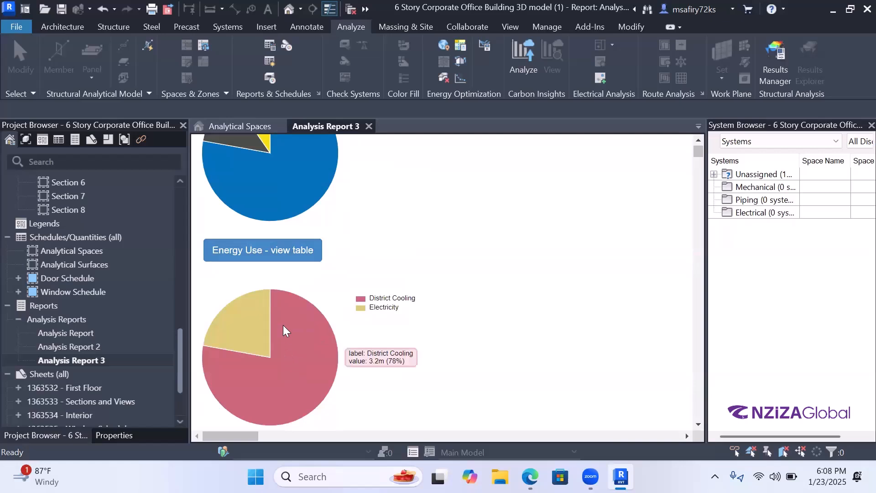
click(290, 252)
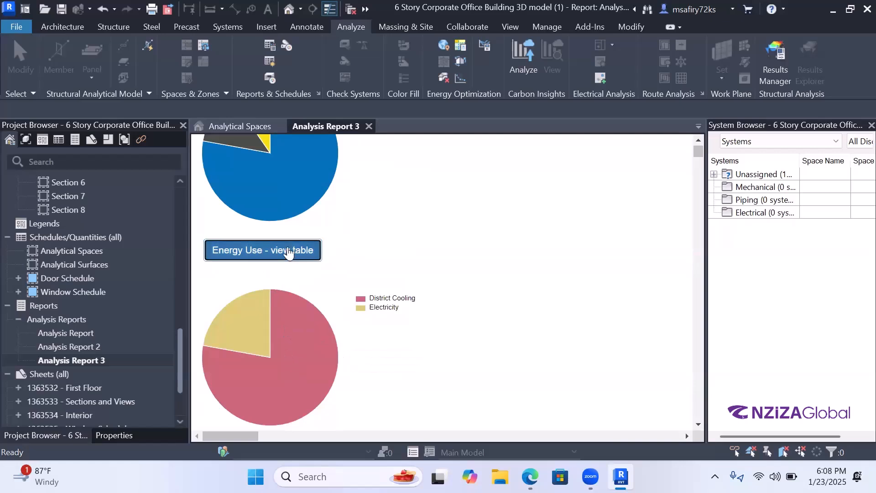
scroll(360, 267, down, 3)
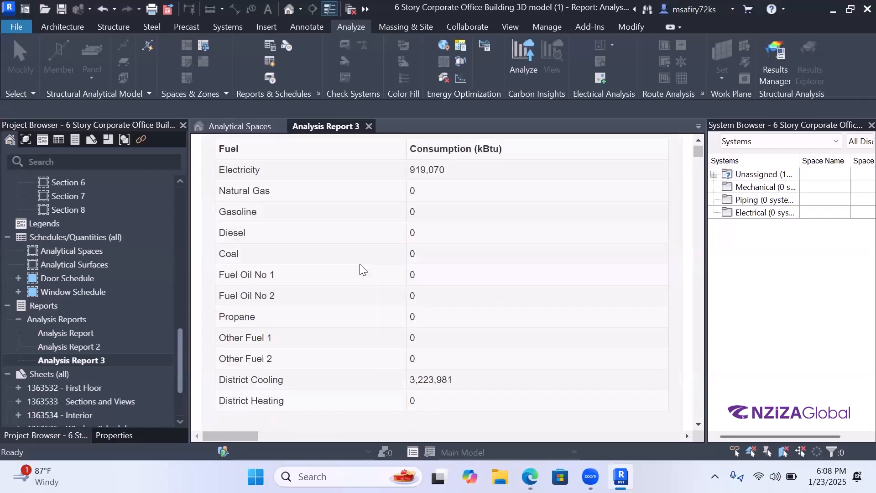
scroll(359, 264, up, 1)
scroll(360, 264, down, 1)
scroll(374, 372, down, 2)
scroll(371, 363, up, 2)
drag(503, 149, 474, 149)
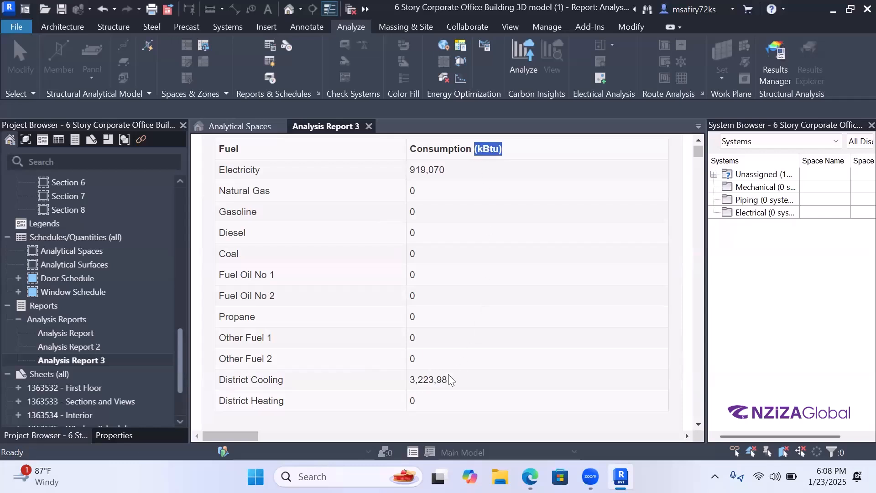
drag(410, 379, 447, 379)
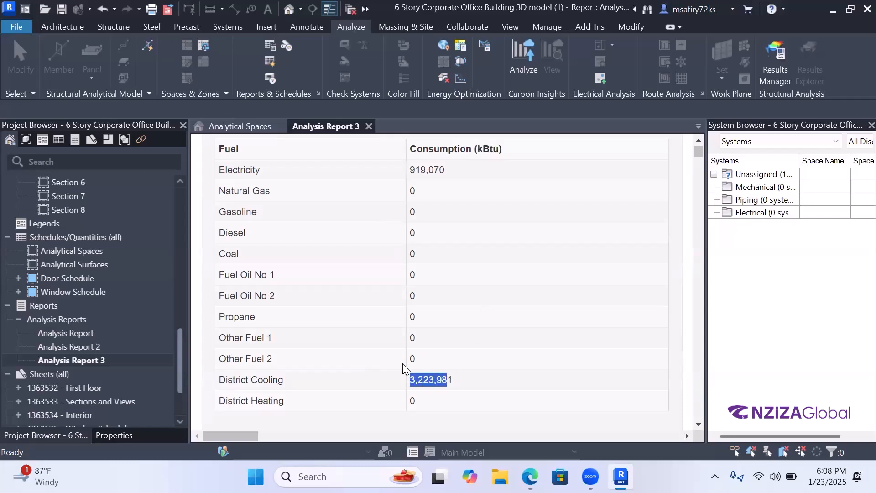
scroll(403, 363, down, 3)
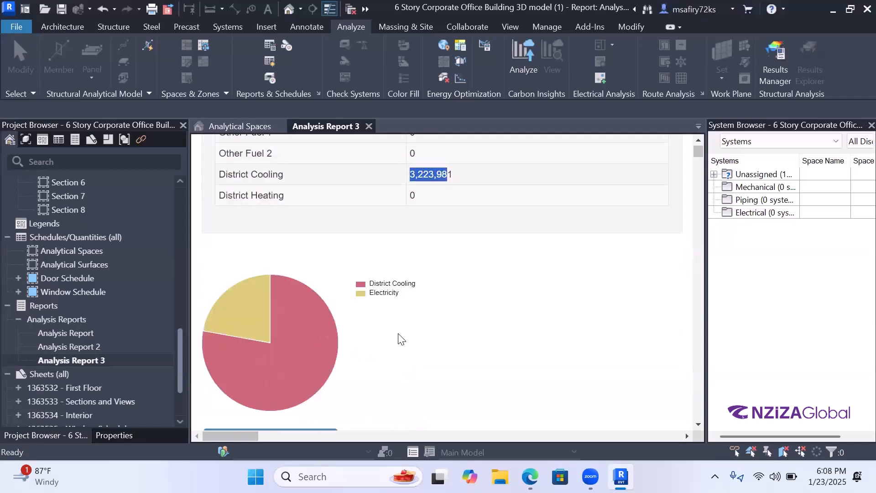
scroll(398, 329, up, 8)
scroll(292, 359, down, 1)
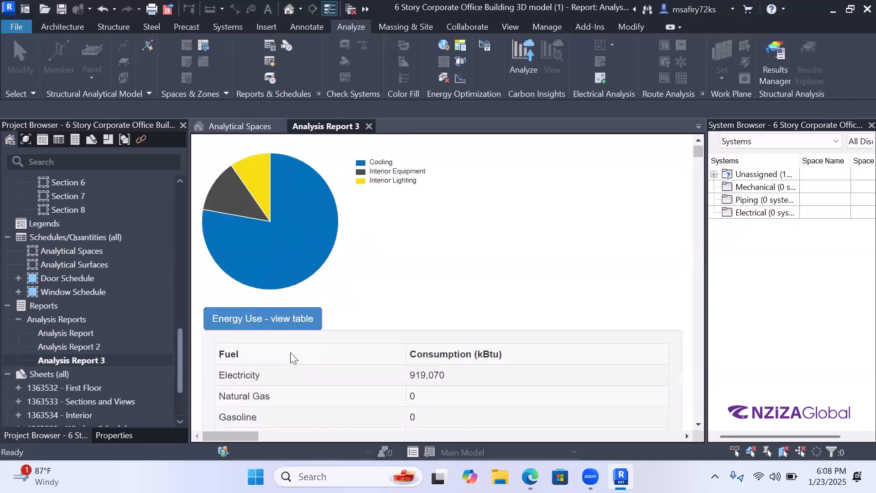
click(286, 323)
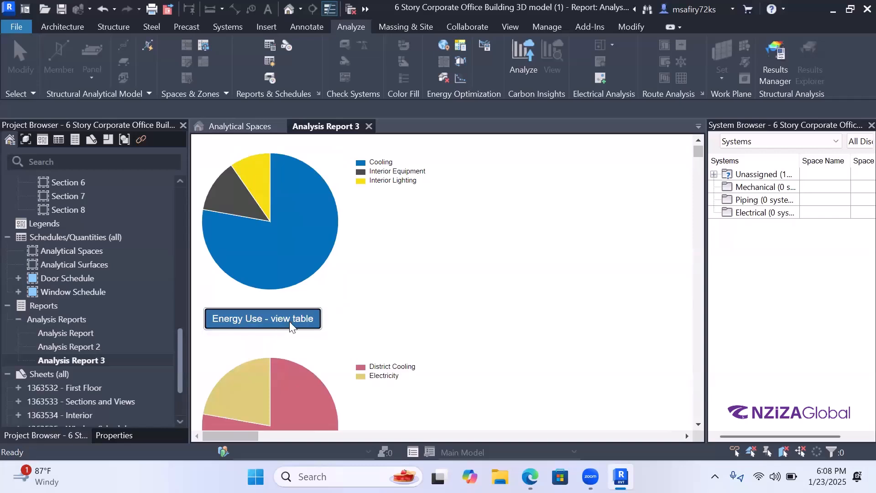
Step: Expand the End Use table in the Annual Overview and examine the Cooling consumption
scroll(291, 326, up, 3)
scroll(278, 326, up, 1)
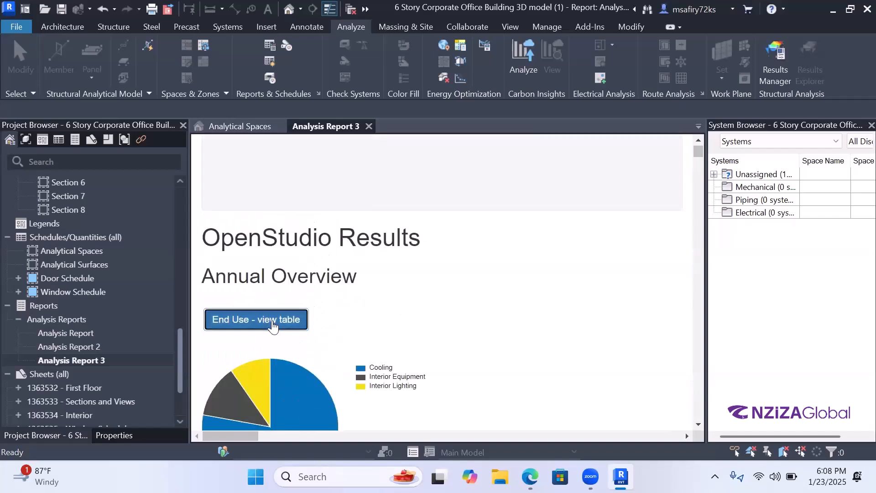
click(273, 322)
scroll(347, 308, down, 3)
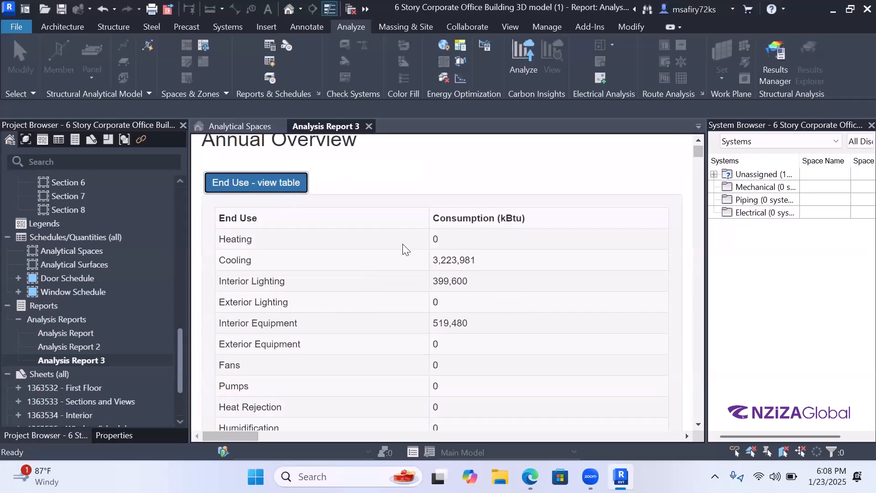
click(452, 261)
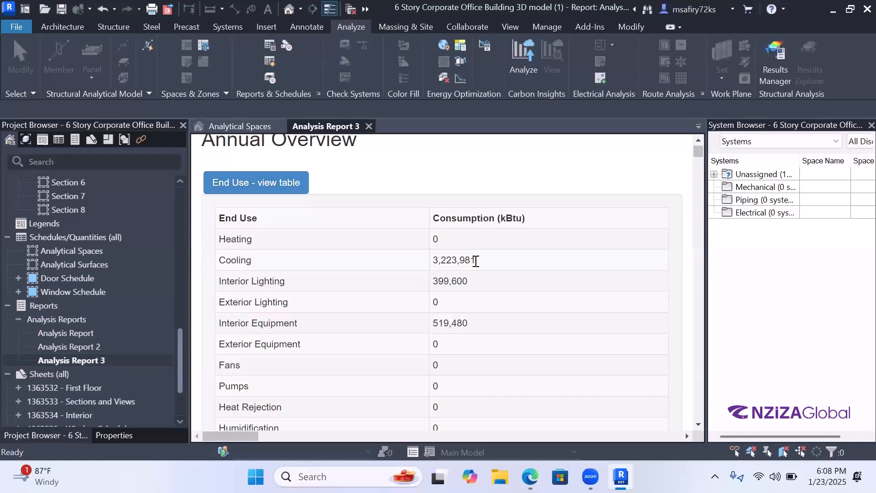
drag(476, 261, 433, 264)
scroll(475, 263, down, 1)
scroll(475, 263, up, 1)
Step: Check the consumption unit in the End Use table and review the end-use rows down to Generators
drag(502, 220, 513, 219)
click(525, 215)
scroll(479, 255, down, 1)
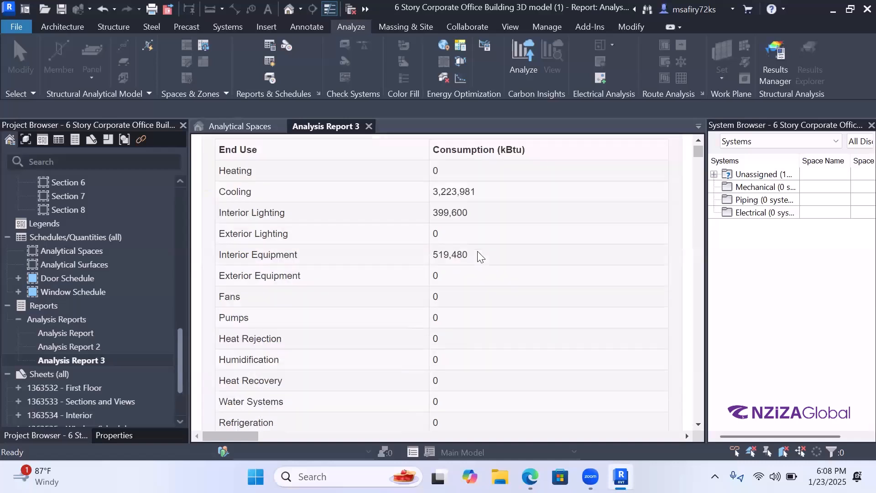
scroll(478, 252, up, 1)
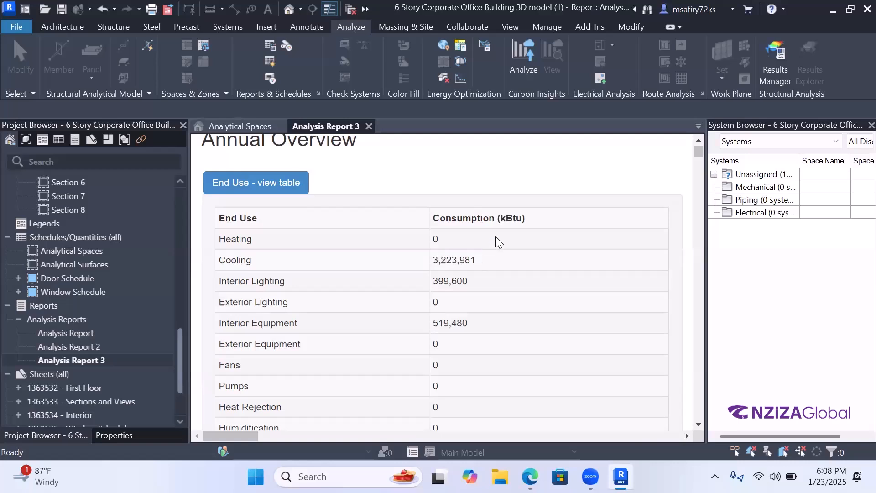
drag(497, 218, 530, 222)
click(475, 248)
scroll(477, 249, down, 3)
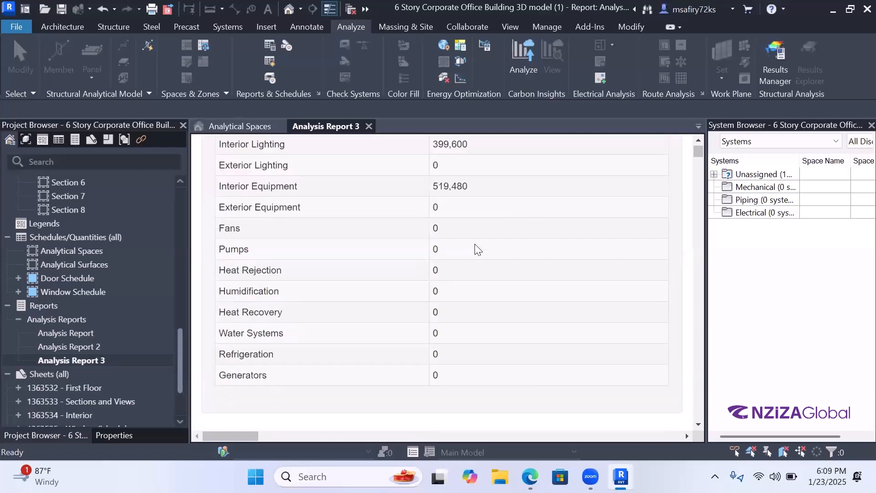
scroll(475, 249, up, 2)
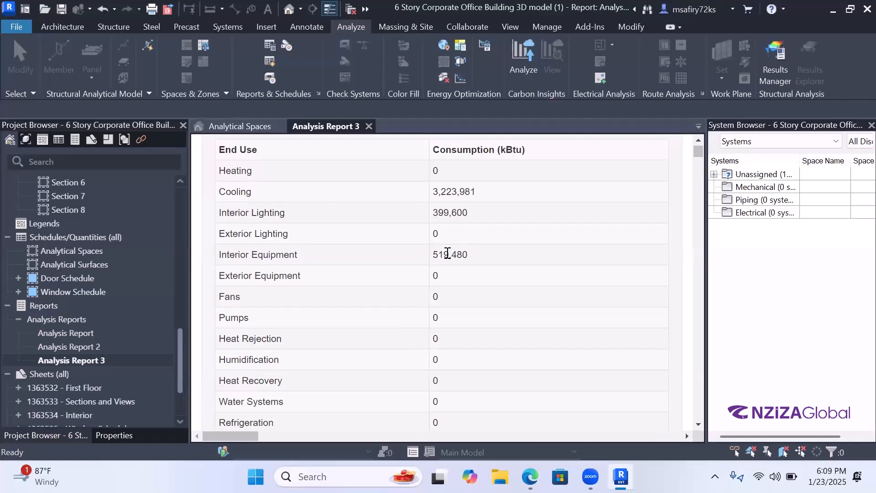
Step: Highlight the Interior Equipment consumption, review the rest of the End Use table and collapse it
drag(468, 255, 433, 255)
click(460, 212)
scroll(448, 226, down, 2)
scroll(447, 227, down, 3)
scroll(445, 229, up, 12)
click(247, 319)
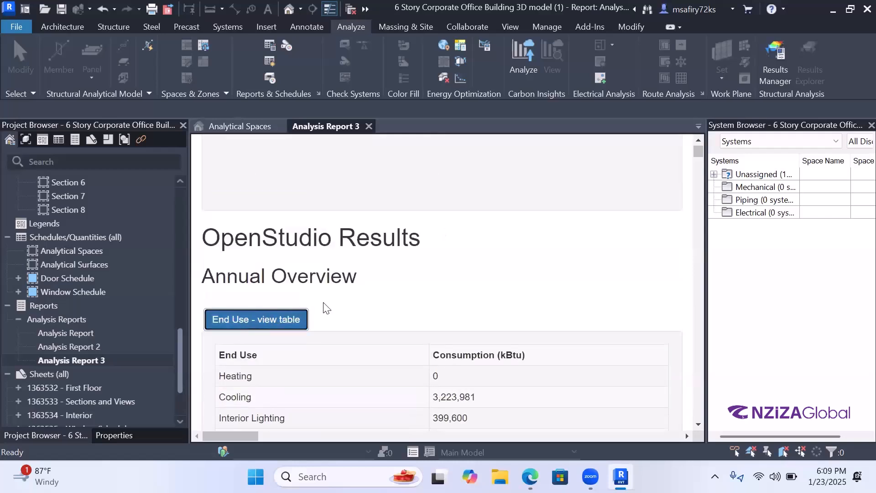
Step: Expand the EUI - Electricity table, review the consumption by end use and collapse the table
scroll(360, 303, down, 10)
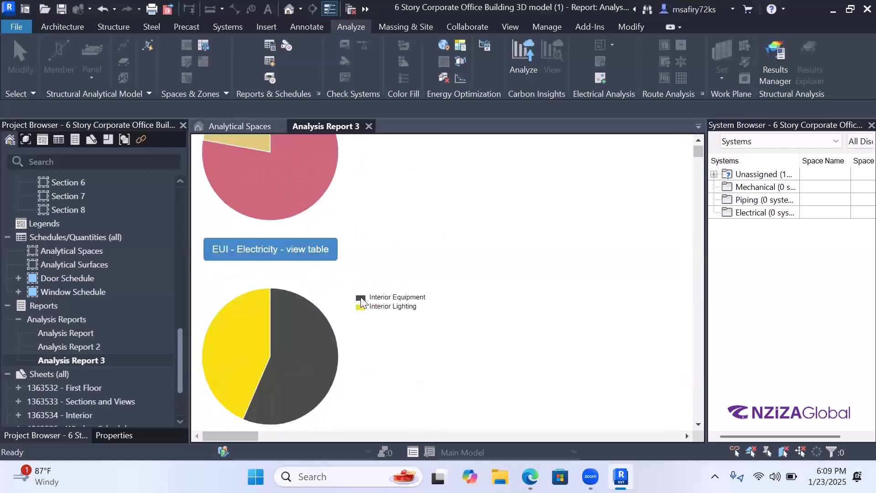
click(307, 254)
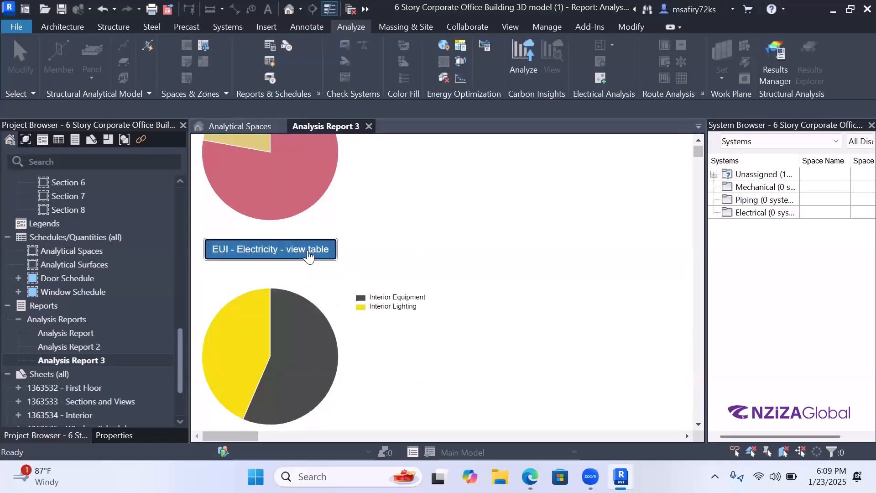
scroll(433, 270, down, 2)
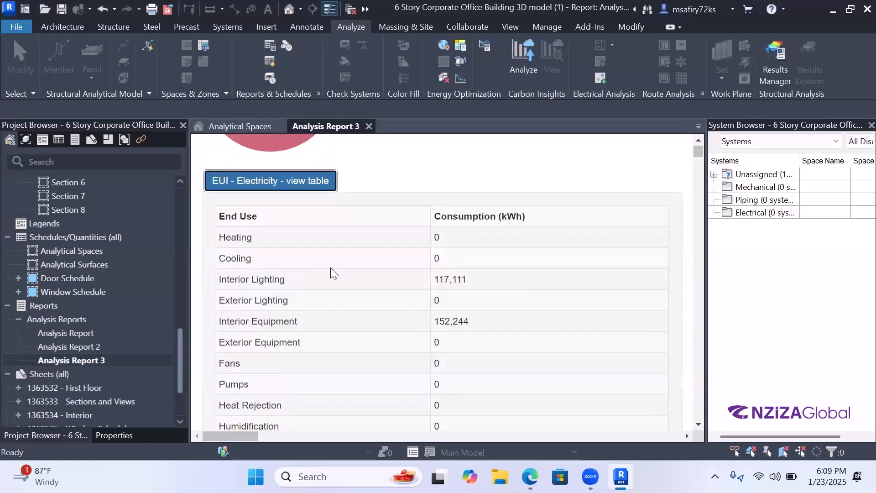
click(259, 182)
Step: Examine the monthly Electricity Consumption chart in the Monthly Overview, including the Interior Lighting share
scroll(357, 250, down, 8)
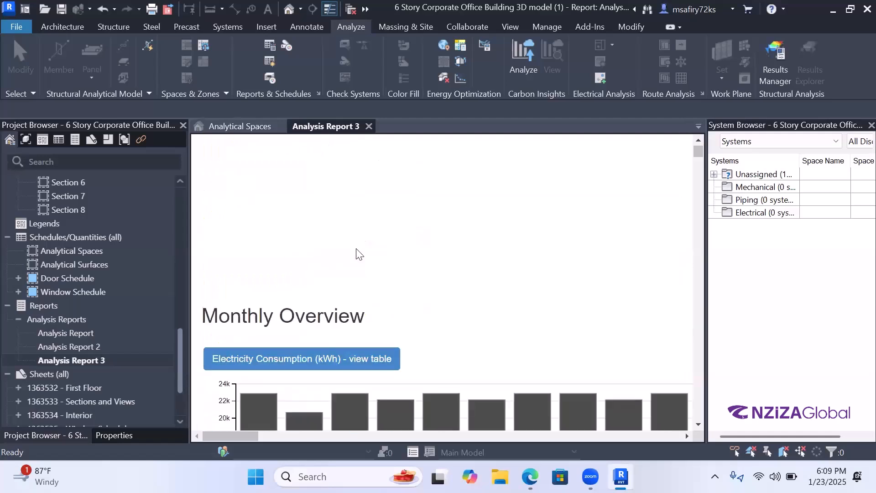
scroll(356, 248, down, 2)
scroll(356, 248, up, 2)
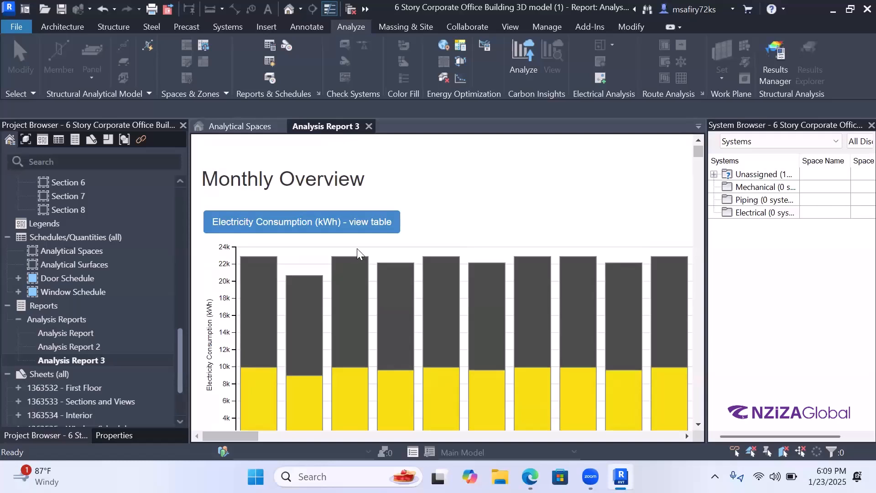
scroll(357, 248, down, 2)
mouse_move(268, 300)
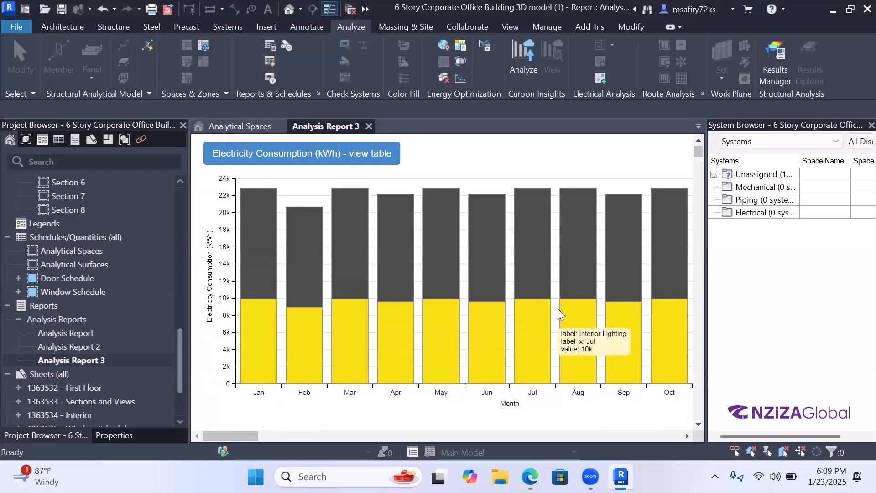
scroll(558, 309, down, 2)
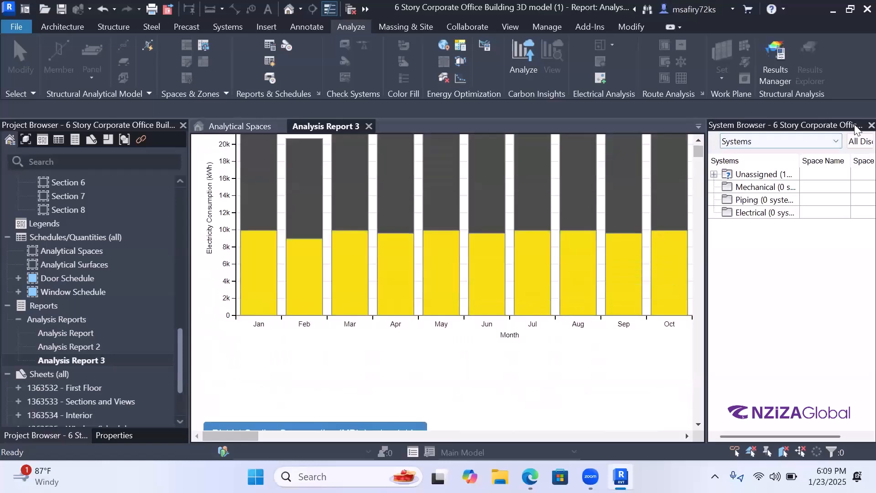
Step: Close the System Browser, Project Browser and Properties palettes and view the monthly district cooling and electricity peak demand charts
click(872, 125)
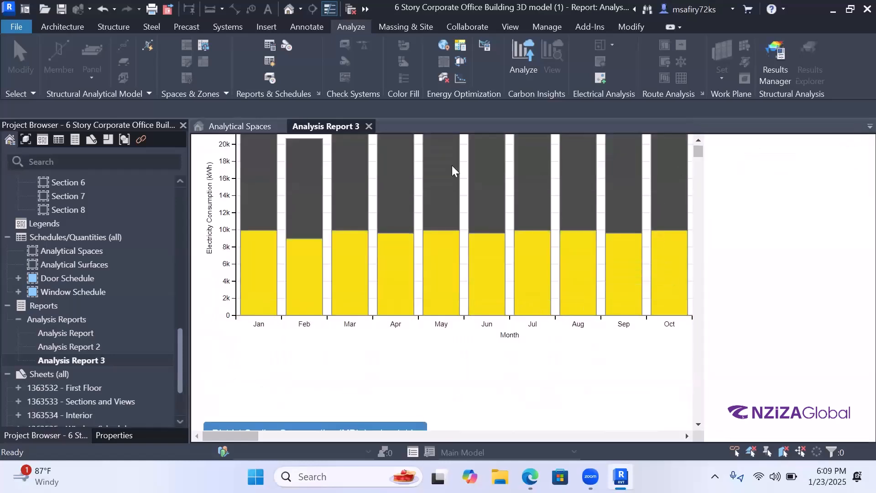
click(181, 125)
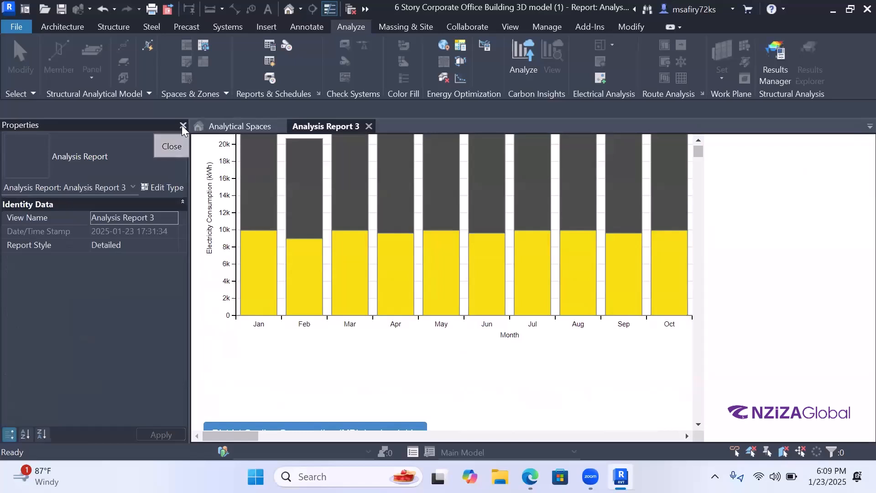
click(182, 125)
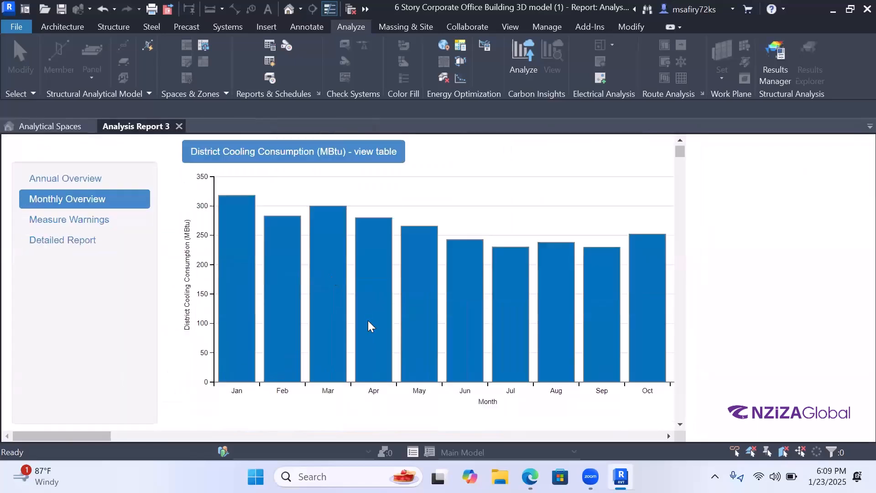
scroll(368, 321, down, 5)
scroll(368, 320, down, 2)
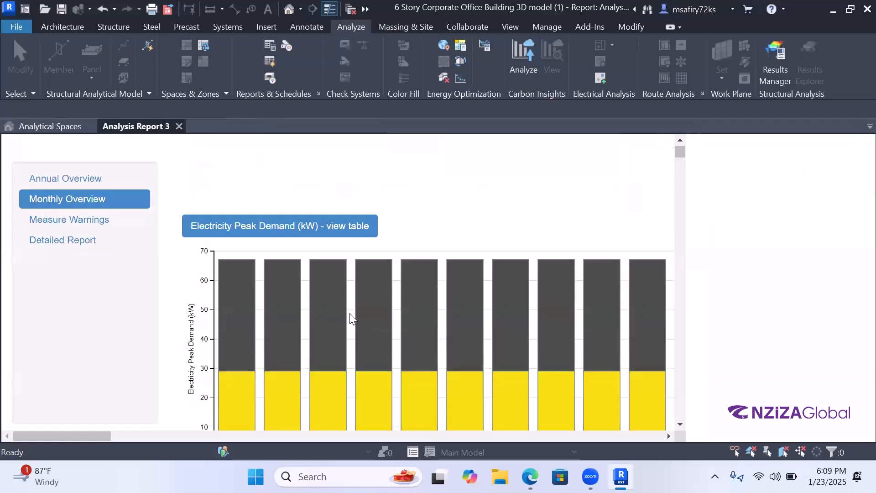
Step: Return to the Monthly Overview and examine the January values in the Electricity Consumption and District Cooling Consumption charts
scroll(352, 319, down, 3)
click(76, 182)
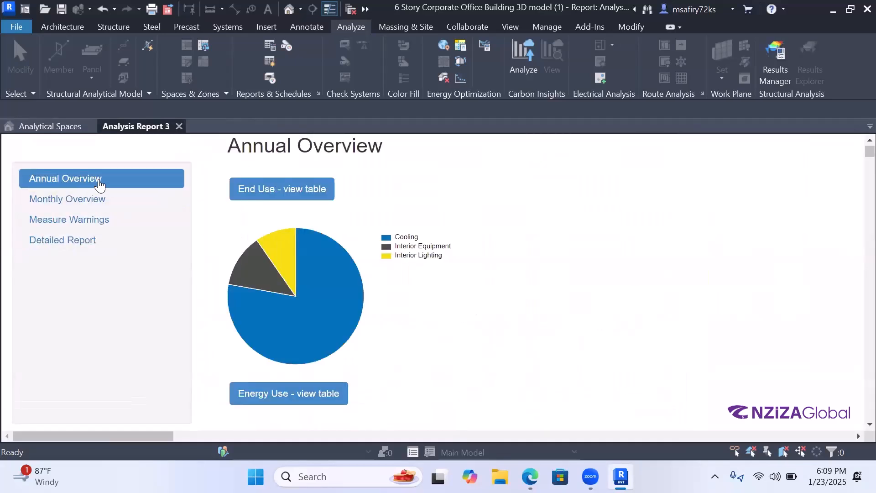
click(84, 200)
scroll(287, 241, down, 6)
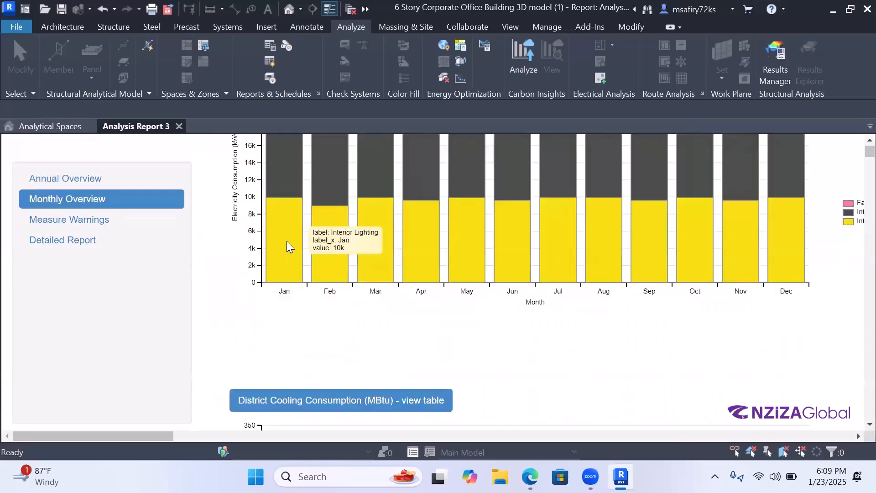
scroll(286, 242, down, 2)
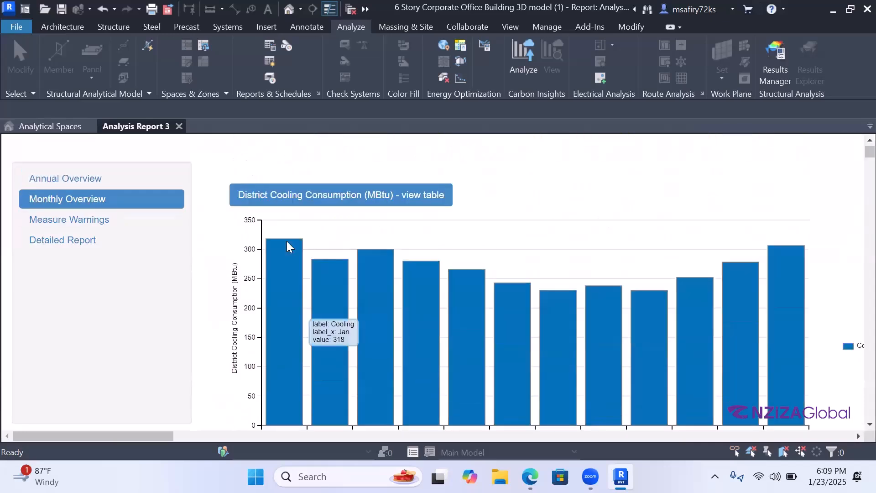
scroll(287, 242, down, 1)
scroll(287, 242, up, 1)
Step: Expand the District Cooling Consumption table, highlight the total annual cooling consumption and review the rest of the table
click(267, 205)
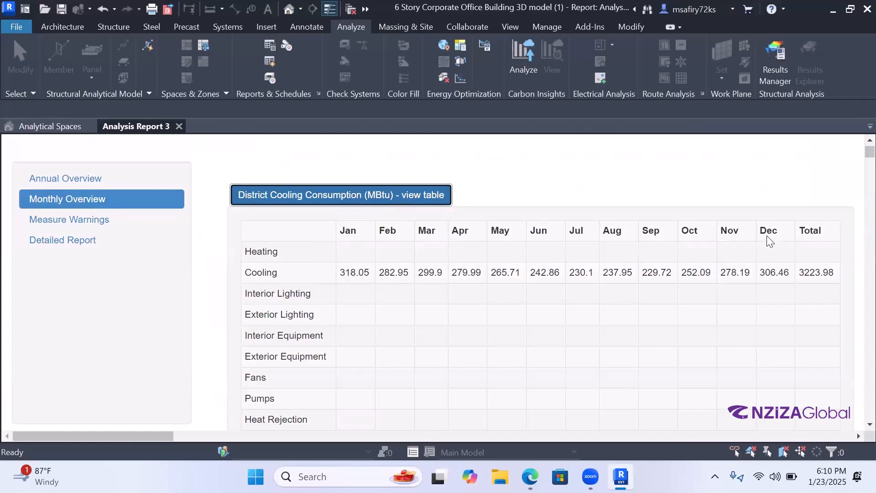
click(802, 274)
drag(802, 274, 837, 274)
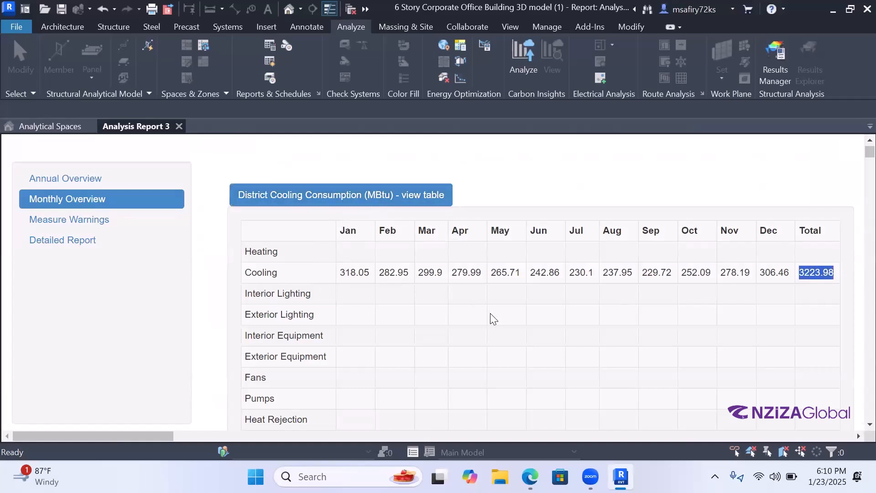
scroll(490, 313, down, 5)
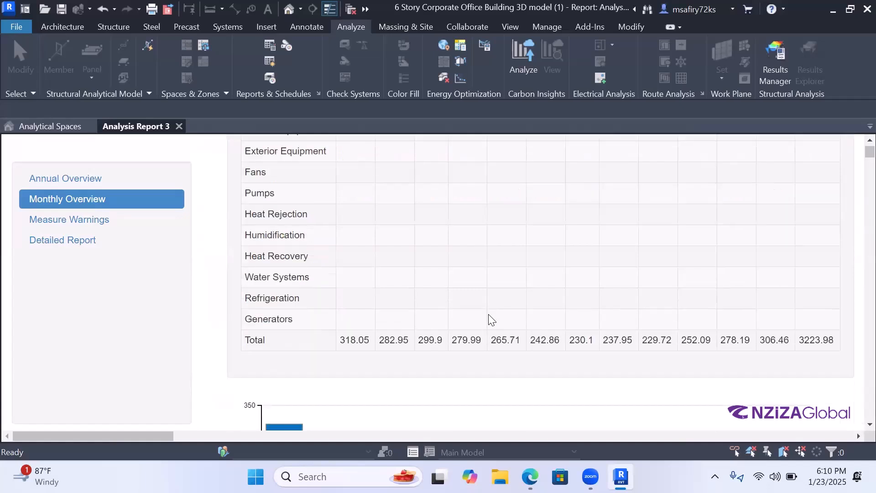
scroll(489, 316, down, 7)
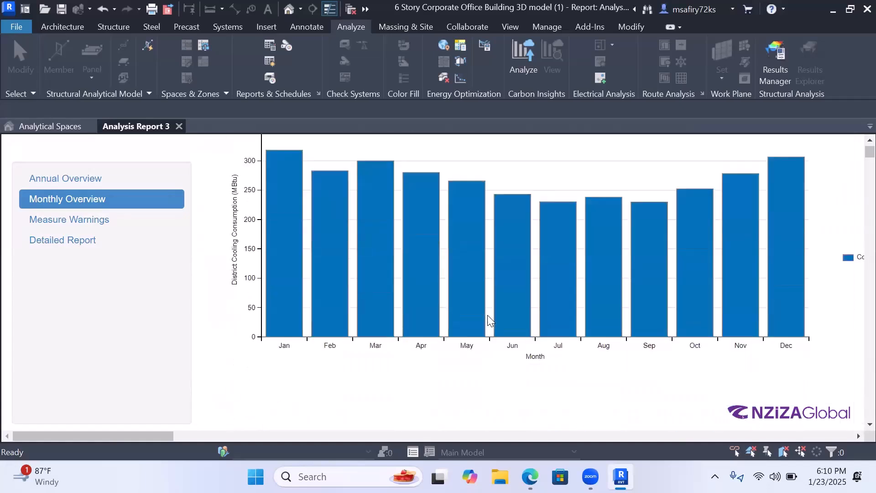
Step: Examine the monthly Electricity Peak Demand chart, including the Interior Equipment share in February
scroll(489, 321, down, 2)
scroll(488, 320, down, 3)
scroll(488, 321, up, 3)
scroll(315, 288, down, 9)
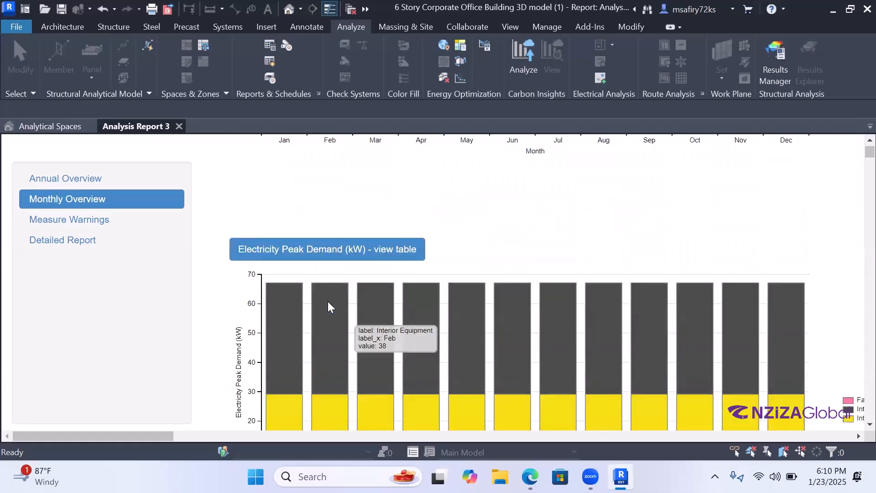
scroll(329, 302, down, 3)
scroll(329, 296, down, 3)
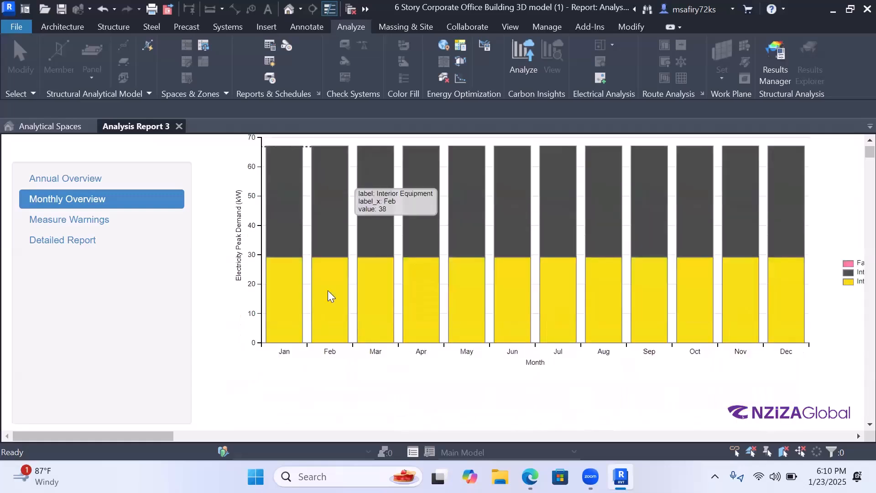
scroll(328, 296, up, 3)
scroll(328, 291, down, 9)
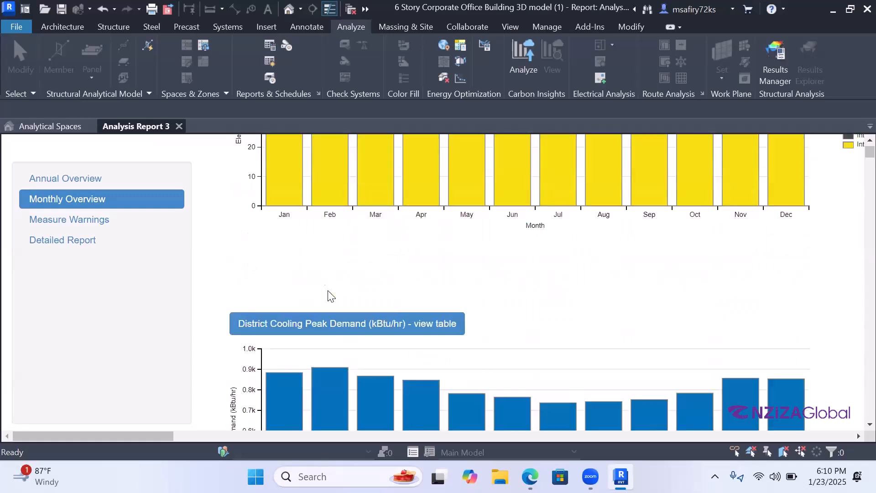
Step: Check the District Cooling Peak Demand table, collapse it and view the February cooling peak in the chart
scroll(328, 291, down, 3)
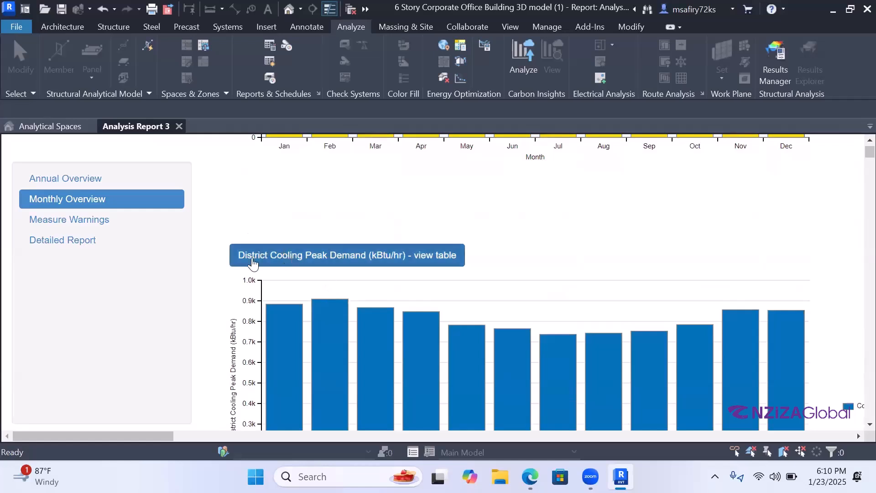
click(322, 258)
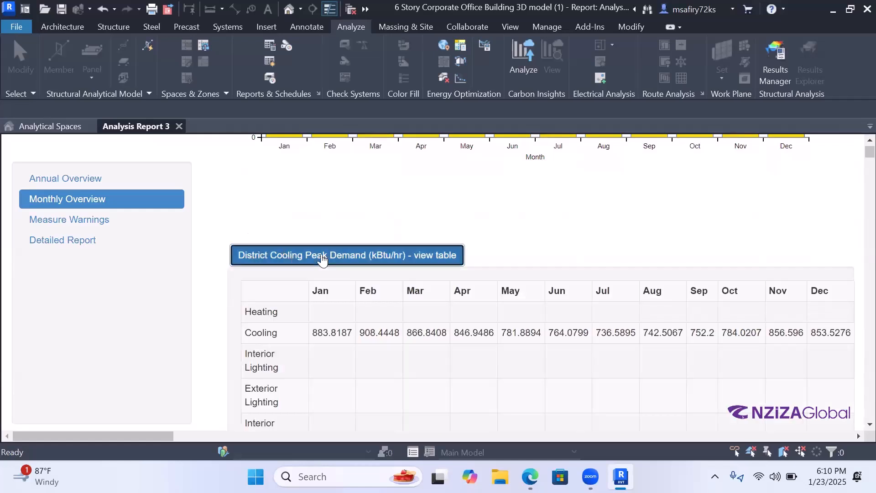
click(321, 256)
scroll(327, 257, down, 5)
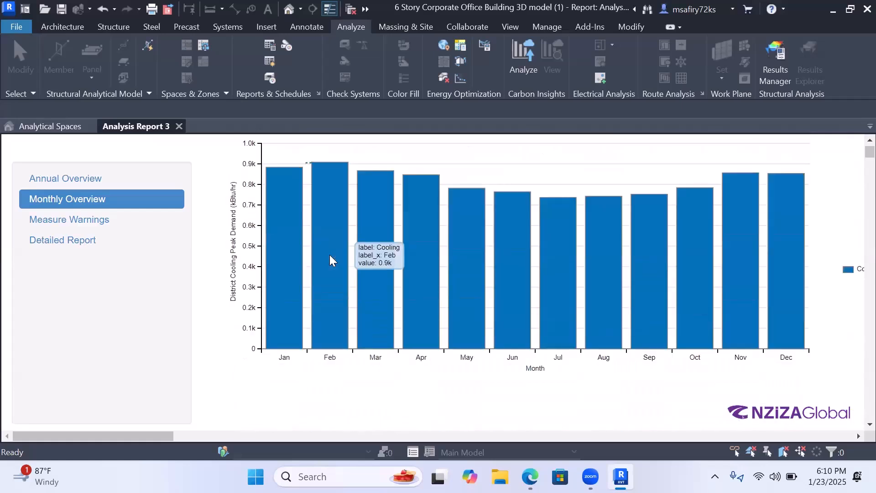
Step: Review the Measure Warning Summary, including the number of measures in the workflow and the number of warnings
scroll(330, 254, down, 5)
scroll(331, 256, down, 2)
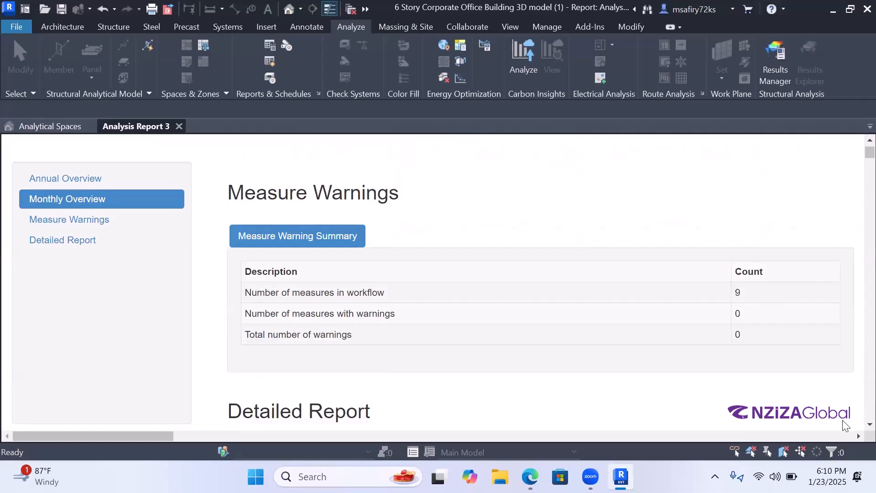
scroll(446, 263, down, 1)
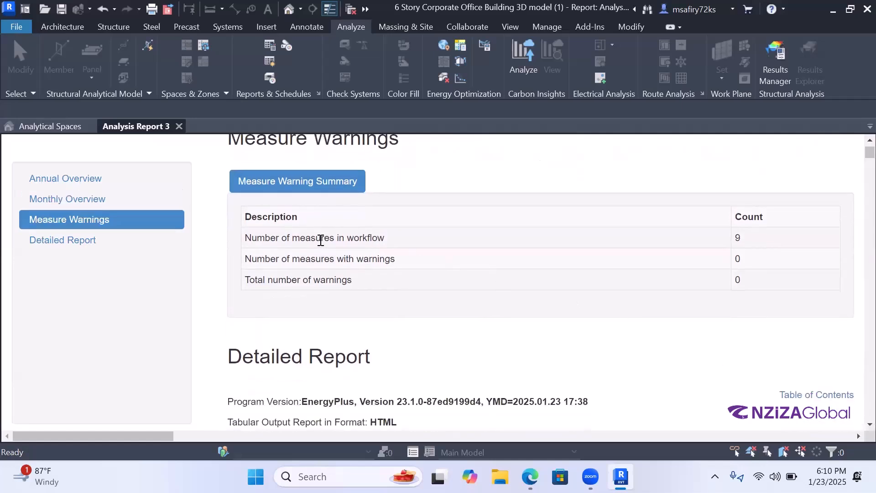
scroll(464, 284, down, 1)
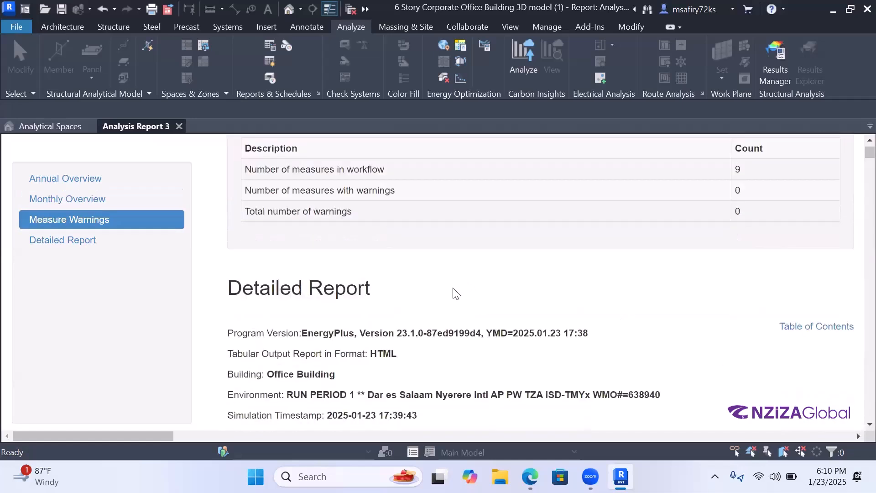
Step: Highlight the EnergyPlus program version in the Detailed Report header
scroll(305, 301, down, 1)
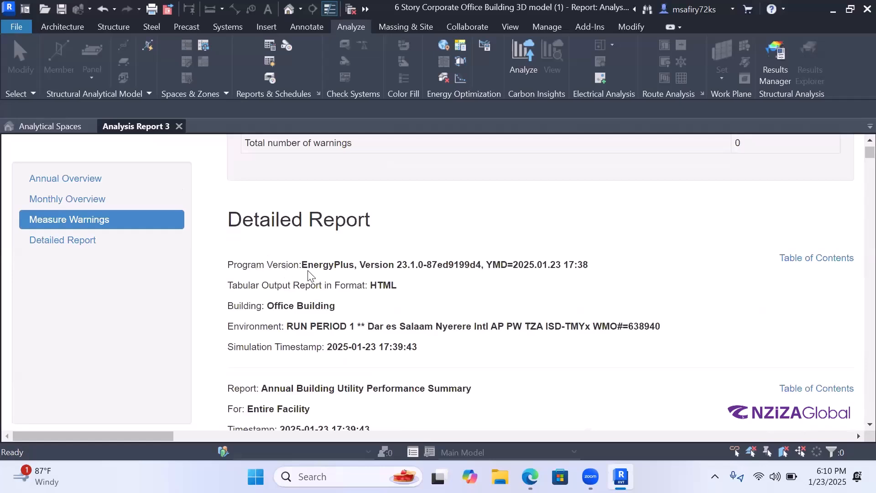
drag(302, 266, 354, 266)
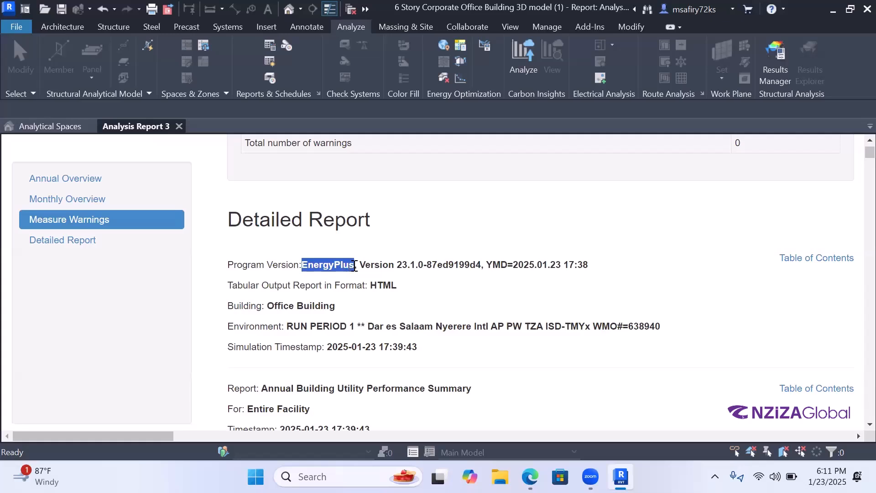
click(301, 265)
drag(302, 266, 592, 274)
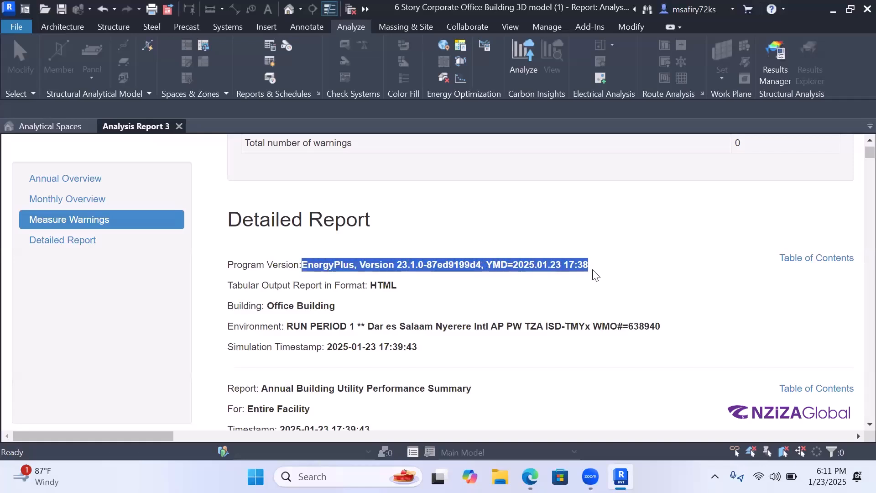
Step: Highlight the building type, the Dar es Salaam weather environment and the simulation timestamp in the Detailed Report header
scroll(439, 280, down, 1)
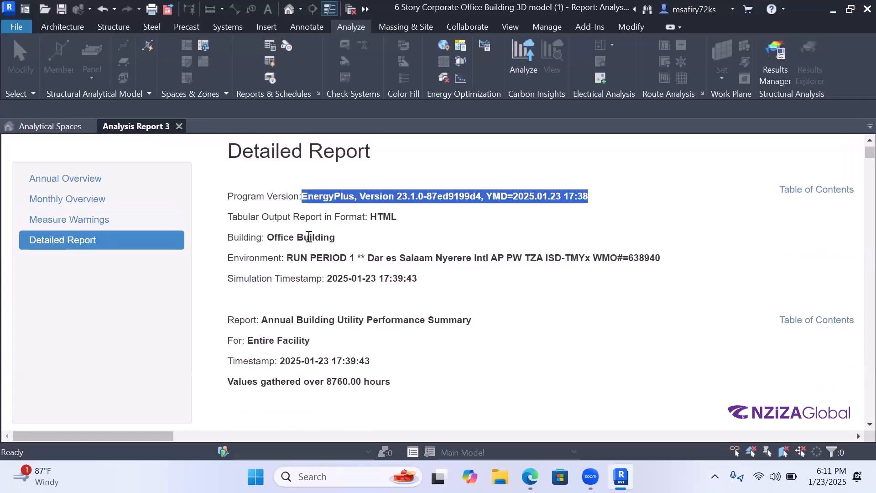
drag(268, 237, 340, 240)
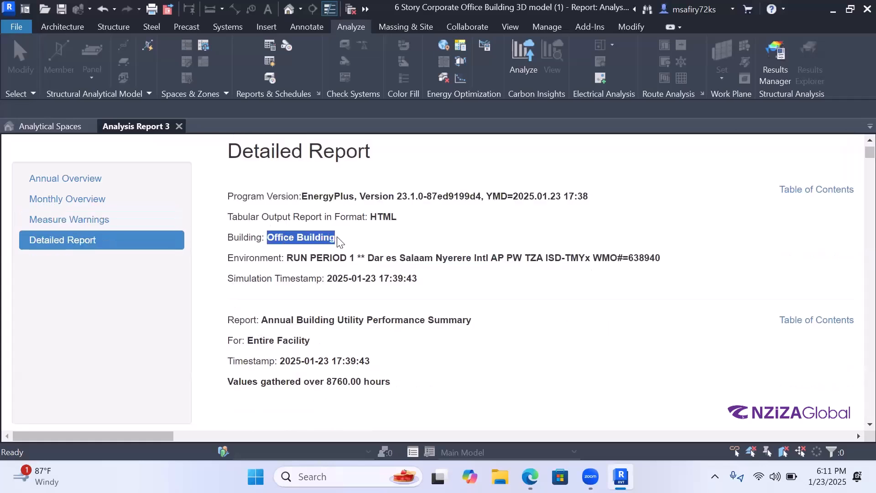
click(293, 237)
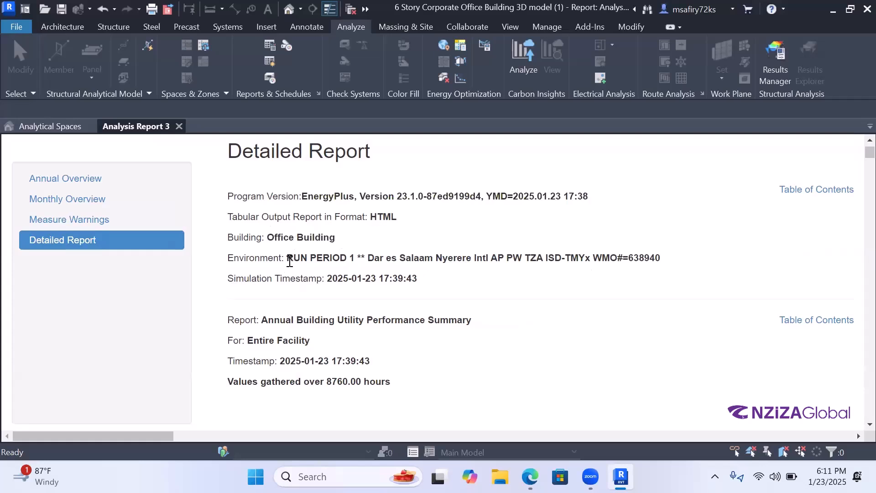
drag(289, 259, 524, 259)
drag(596, 272, 644, 261)
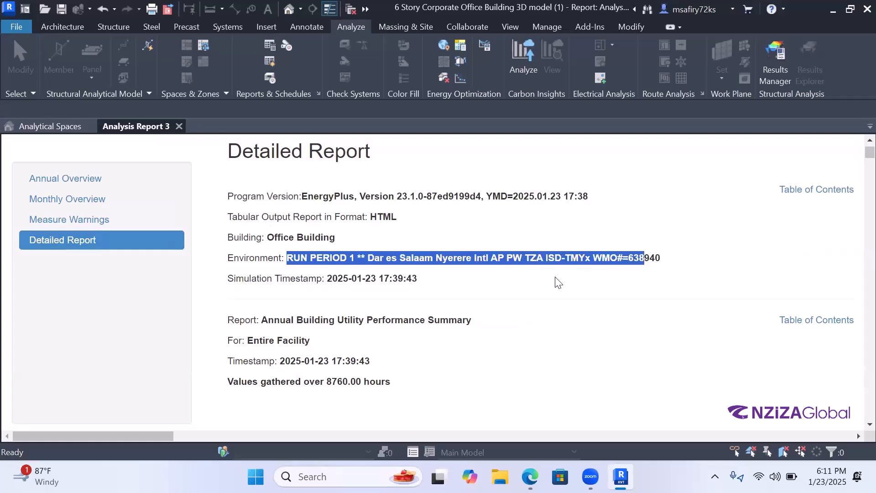
click(446, 267)
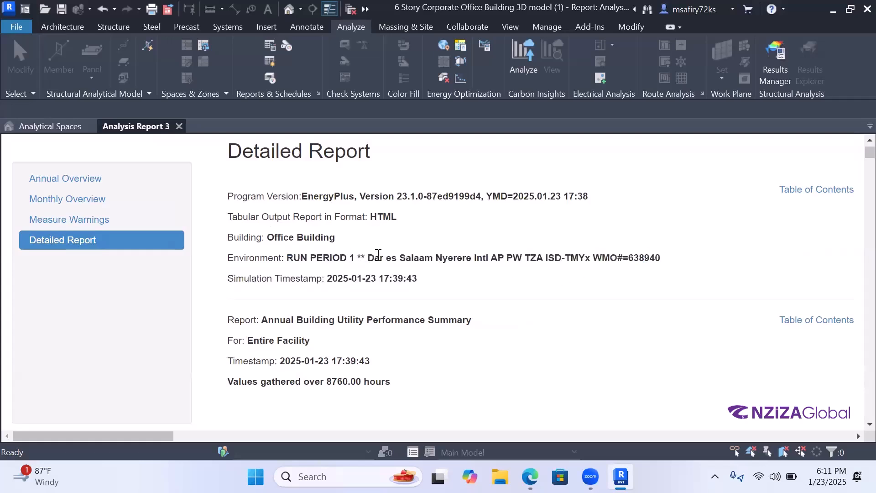
drag(378, 255, 662, 262)
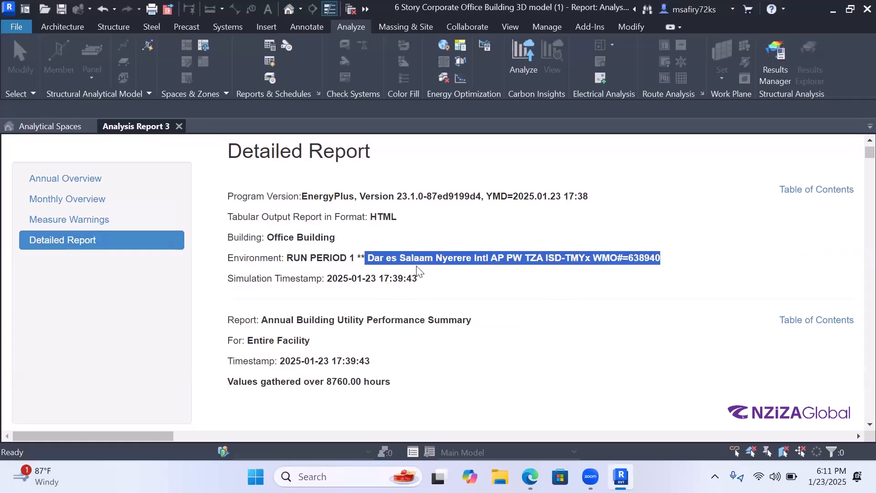
drag(333, 279, 387, 294)
Step: Review the Annual Building Utility Performance Summary, covering the Site and Source Energy table and the Site to Source Energy Conversion Factors
scroll(324, 307, down, 1)
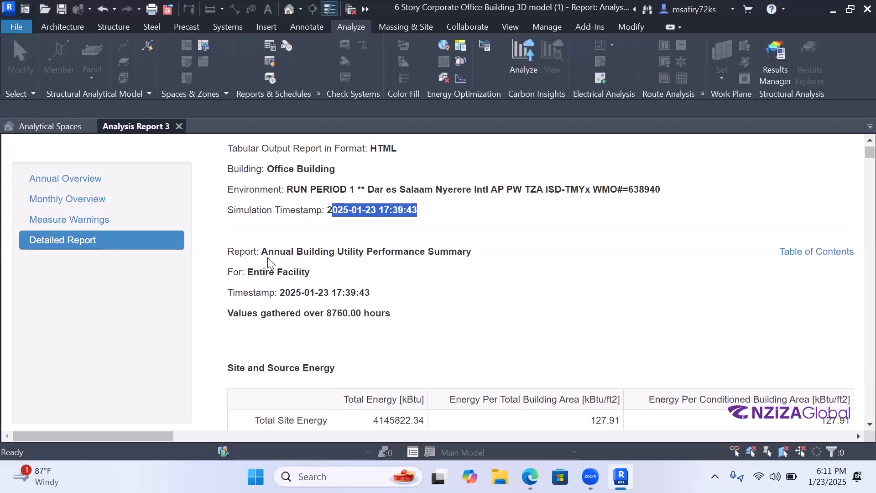
scroll(321, 283, down, 1)
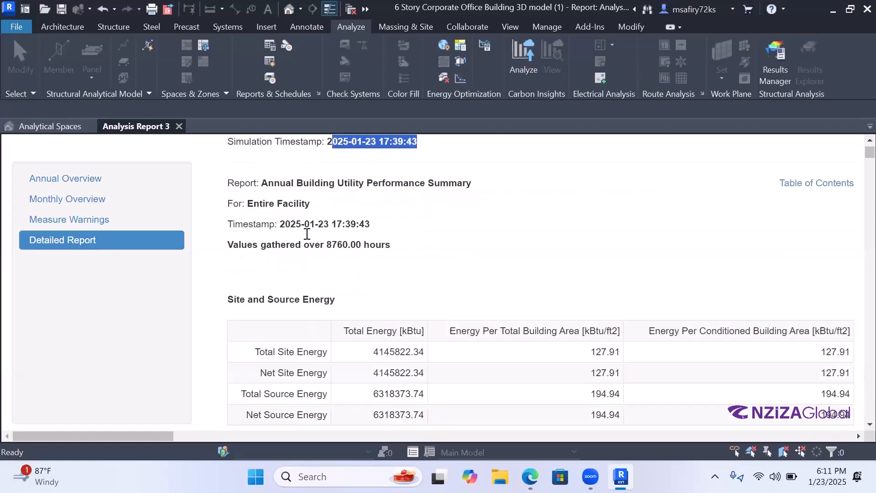
scroll(325, 232, down, 1)
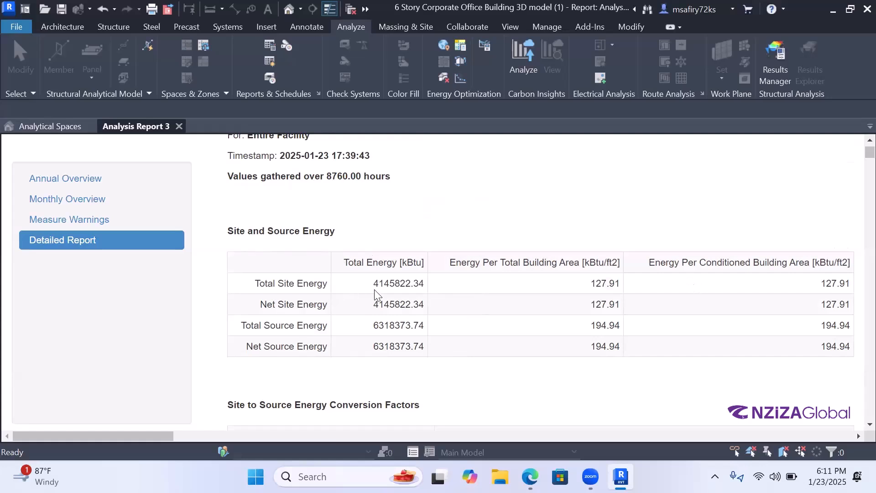
scroll(377, 287, down, 1)
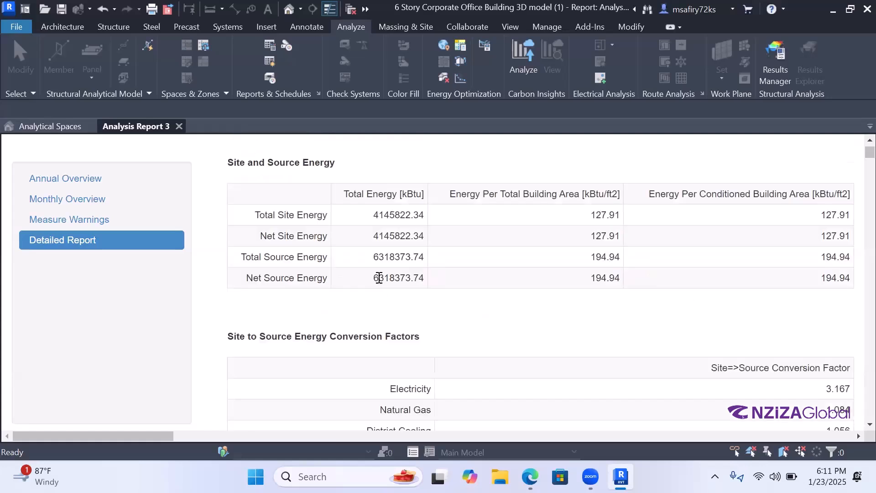
scroll(377, 270, down, 1)
scroll(374, 271, down, 1)
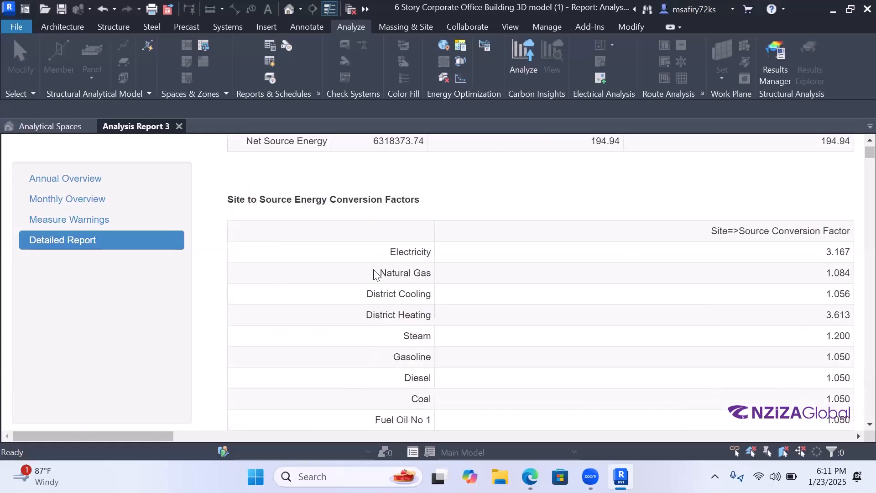
scroll(377, 278, down, 5)
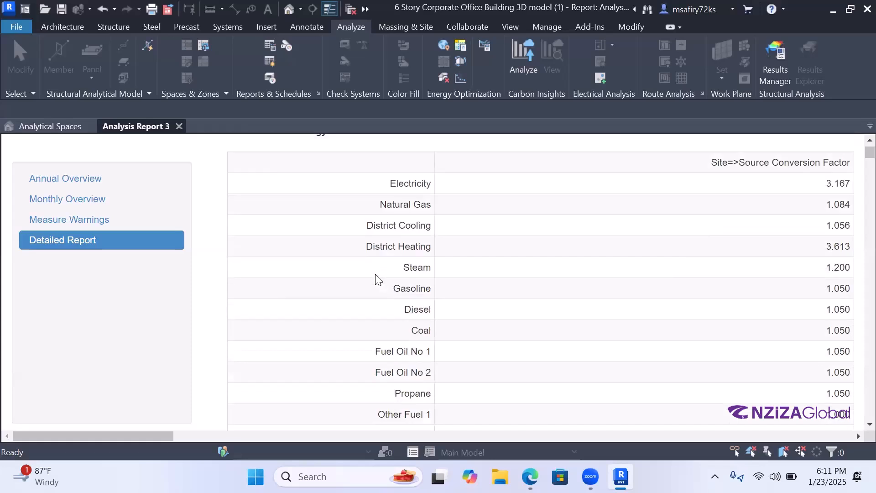
Step: Highlight the Net Conditioned Building Area value and review the End Uses table by energy source
scroll(377, 278, down, 1)
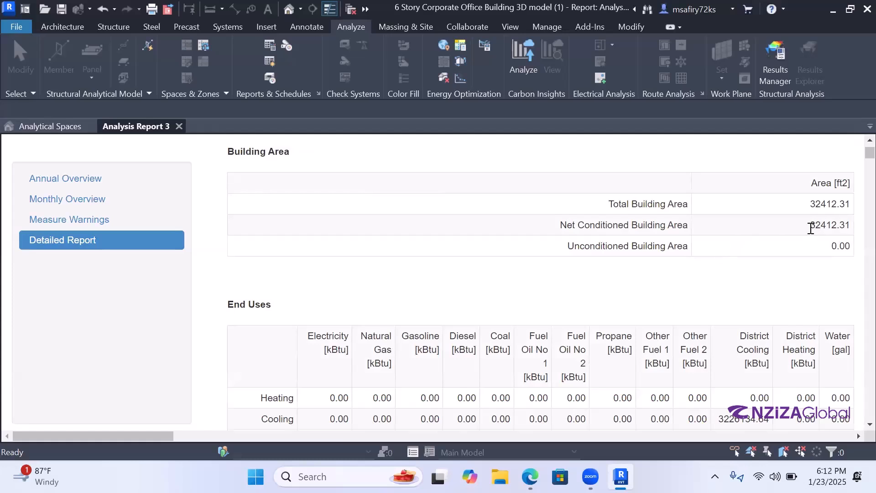
drag(810, 226, 850, 226)
scroll(732, 268, down, 1)
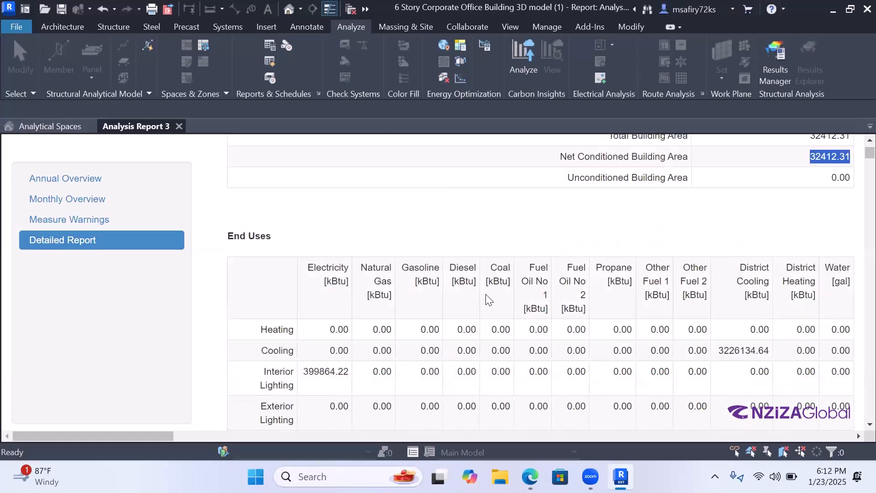
scroll(487, 299, down, 1)
scroll(488, 299, down, 1)
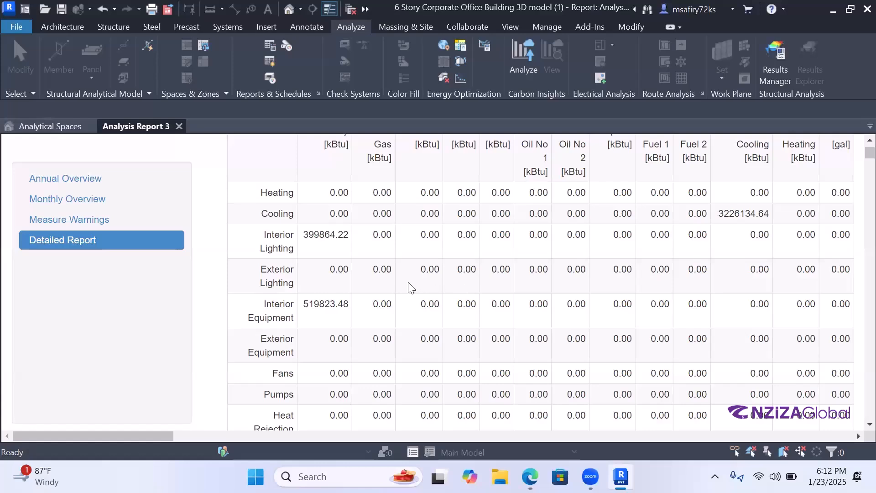
scroll(412, 288, up, 1)
scroll(412, 287, down, 3)
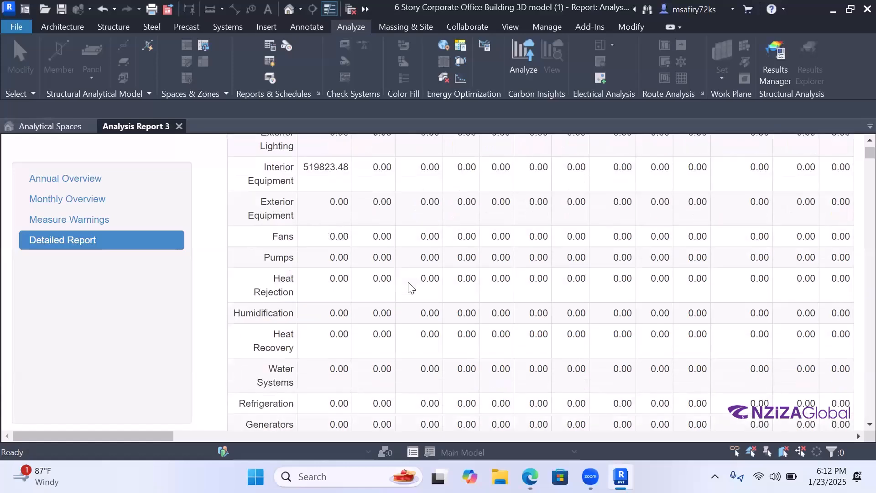
Step: Examine the End Uses table's electricity and district cooling columns from Heating through Generators and the Total End Uses row
scroll(411, 288, up, 2)
scroll(411, 288, up, 1)
scroll(411, 288, down, 1)
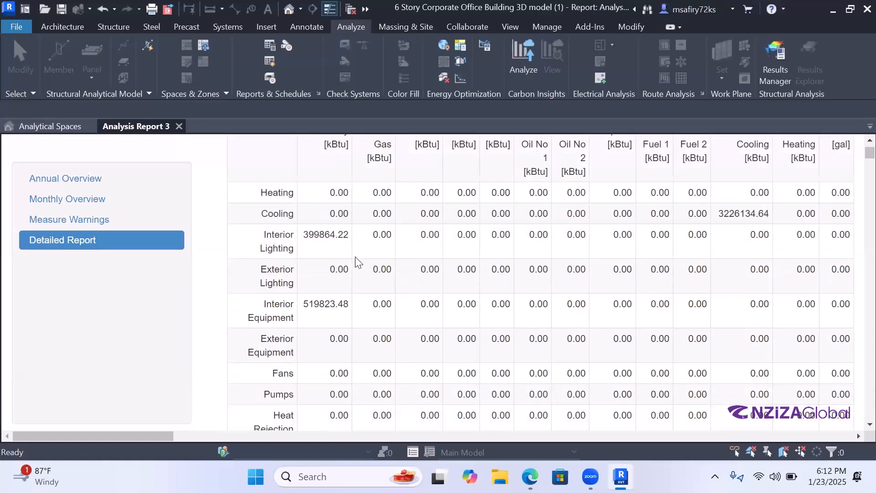
scroll(359, 260, down, 1)
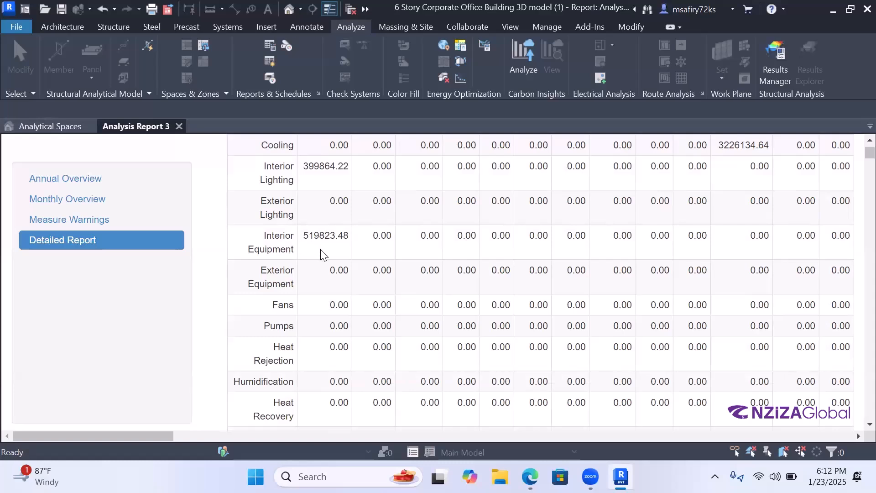
scroll(321, 255, down, 1)
scroll(321, 254, down, 1)
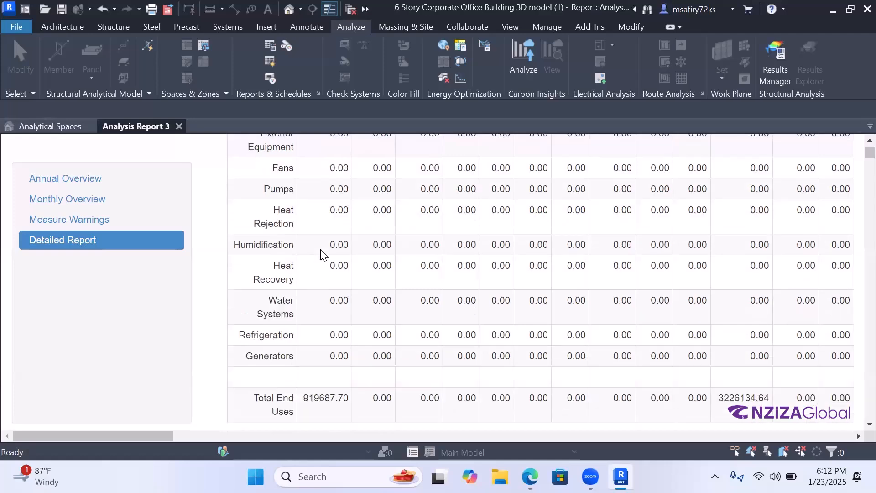
scroll(321, 254, down, 1)
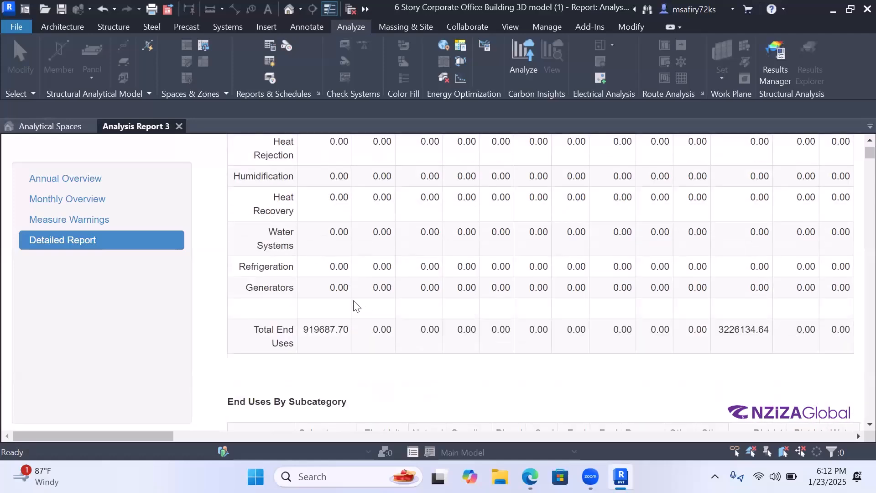
scroll(354, 303, up, 2)
scroll(355, 303, up, 3)
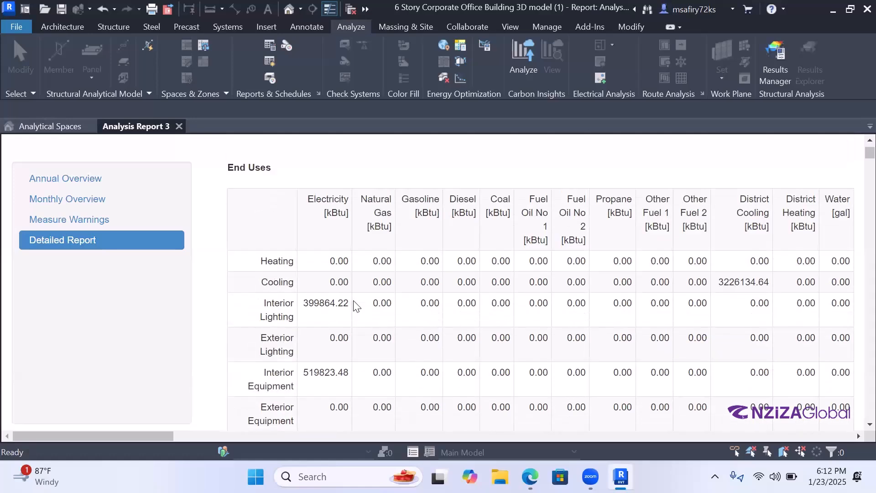
scroll(355, 303, down, 2)
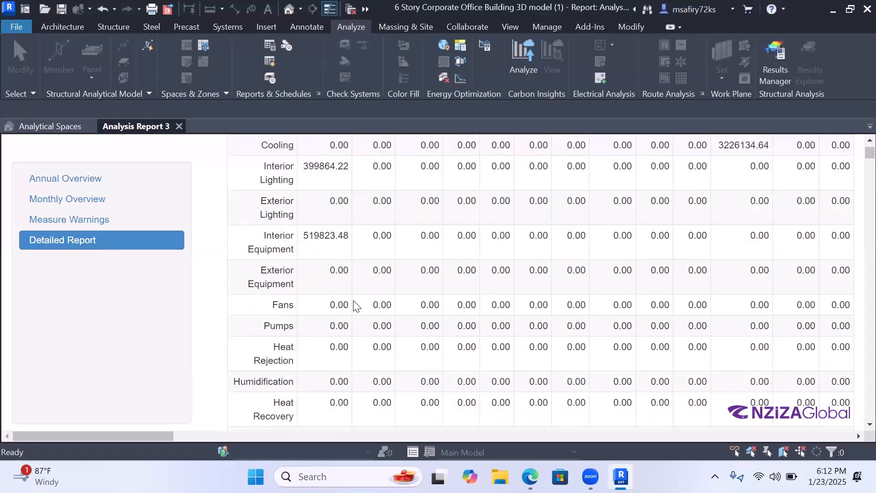
scroll(354, 304, down, 1)
scroll(354, 304, down, 1)
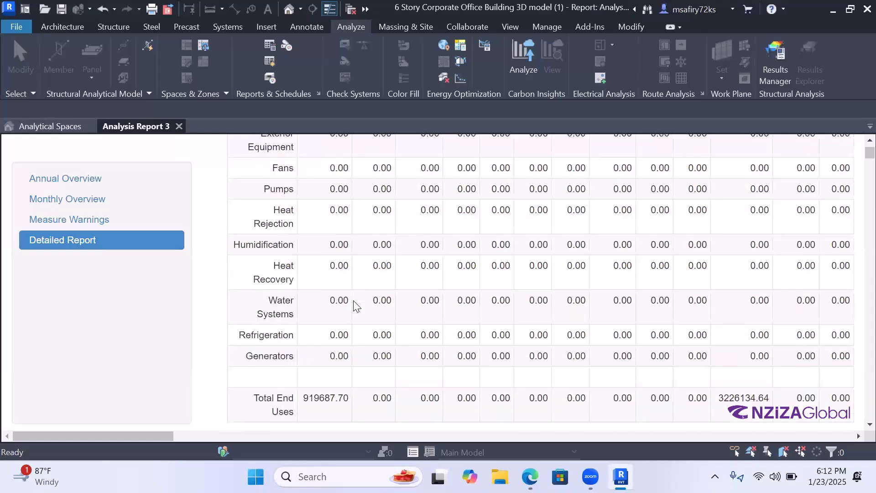
scroll(354, 303, up, 2)
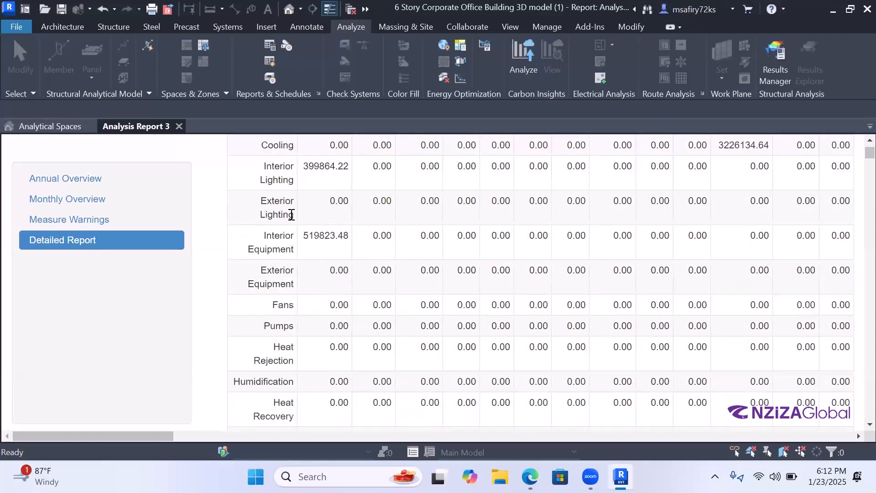
scroll(291, 215, down, 2)
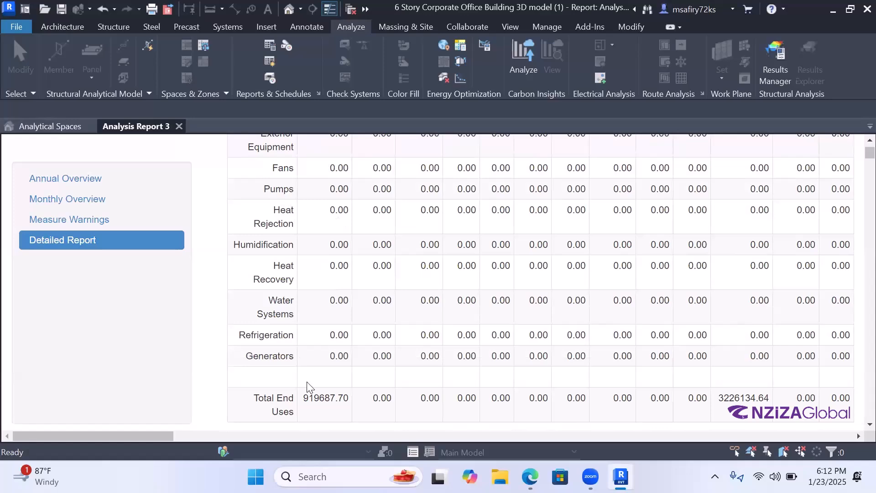
scroll(319, 329, up, 1)
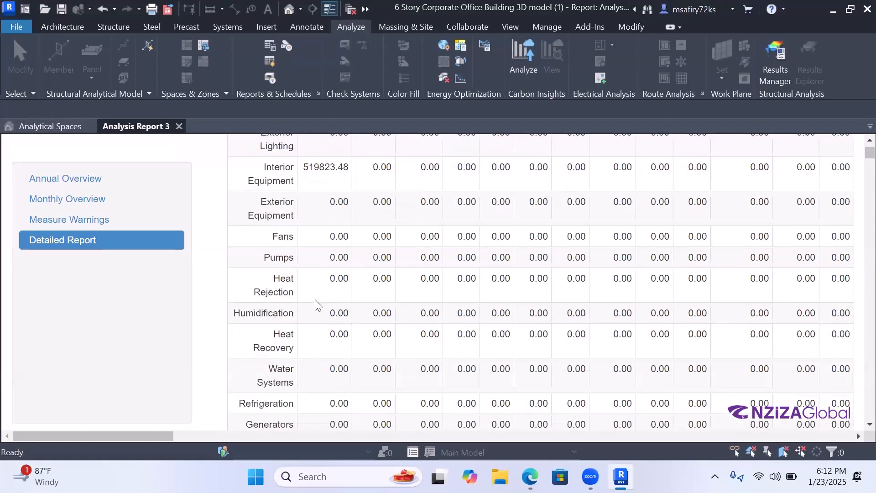
scroll(318, 304, up, 1)
scroll(327, 283, down, 2)
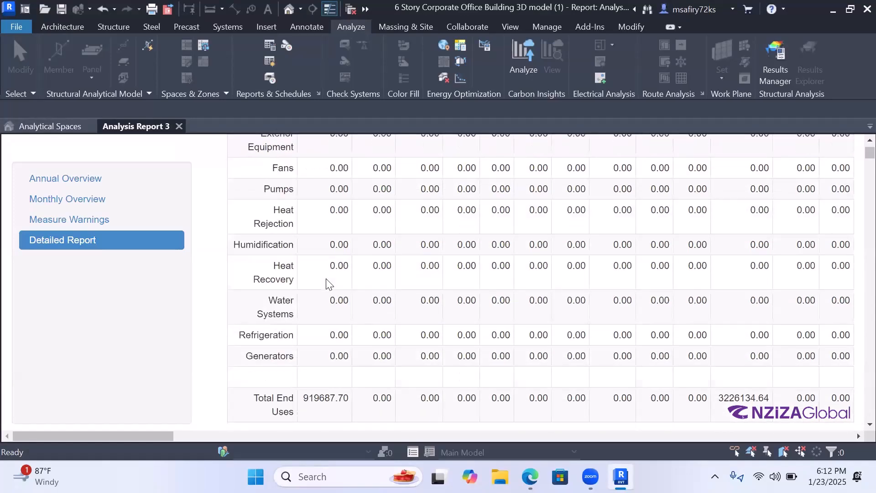
Step: Skim the remaining annual performance tables, from End Uses By Subcategory through Normalized Metrics to the Comfort and Setpoint Not Met Summary
scroll(328, 269, down, 4)
scroll(336, 245, down, 1)
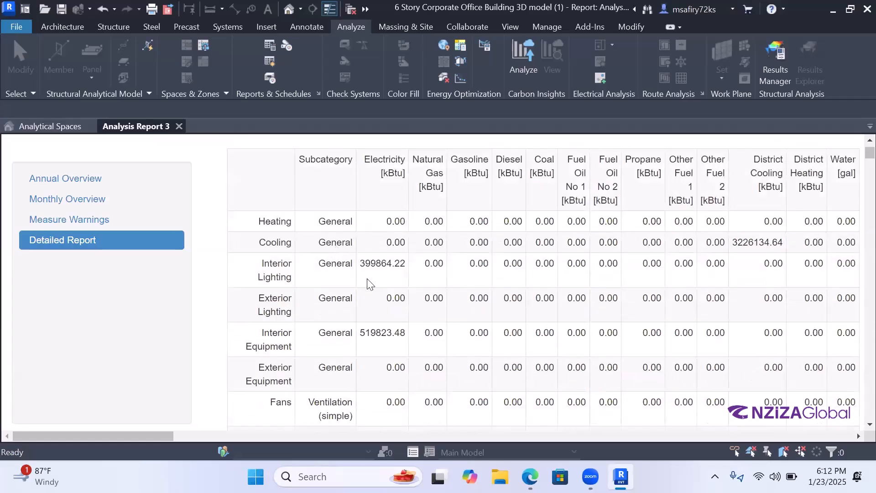
scroll(368, 283, down, 8)
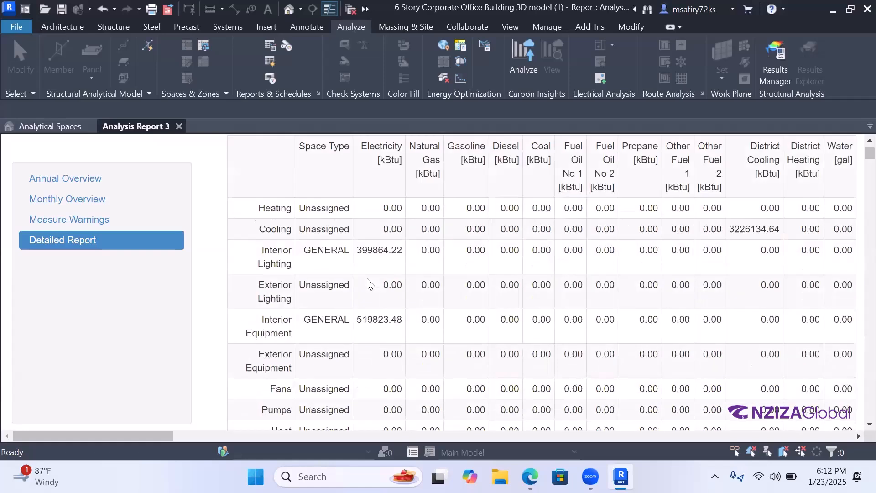
scroll(370, 283, down, 10)
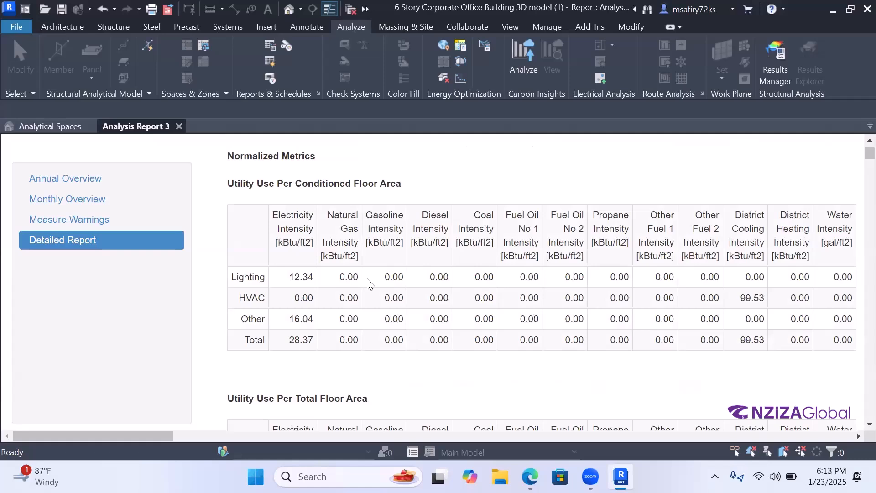
scroll(370, 283, down, 7)
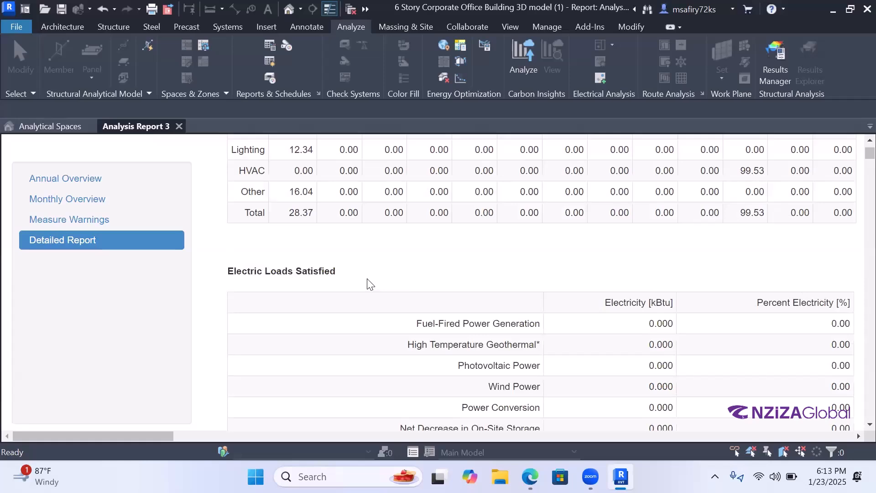
scroll(370, 283, down, 12)
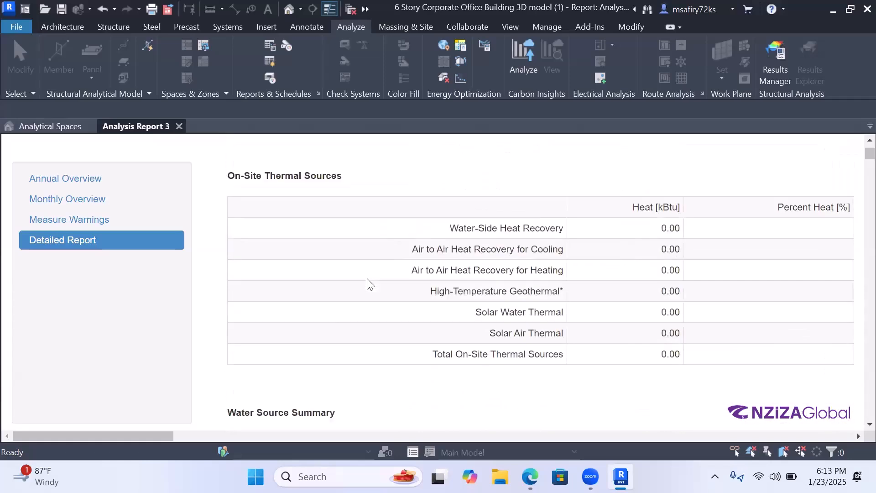
scroll(370, 283, down, 15)
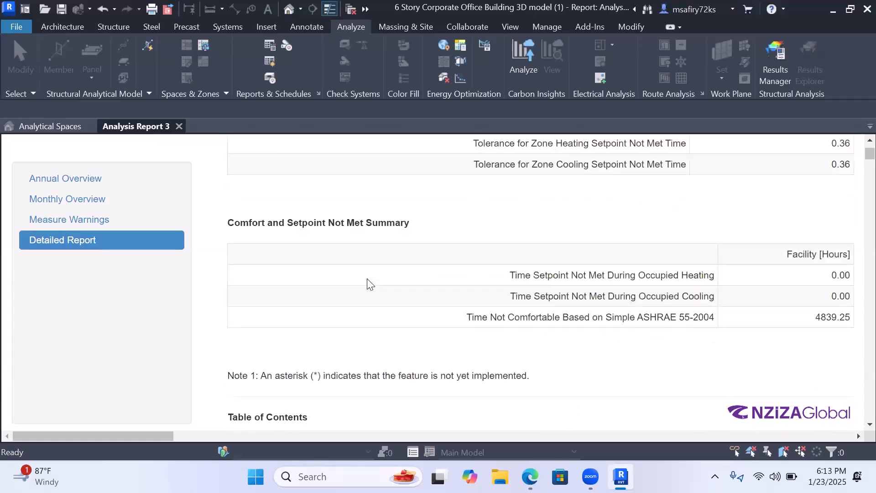
scroll(368, 283, down, 6)
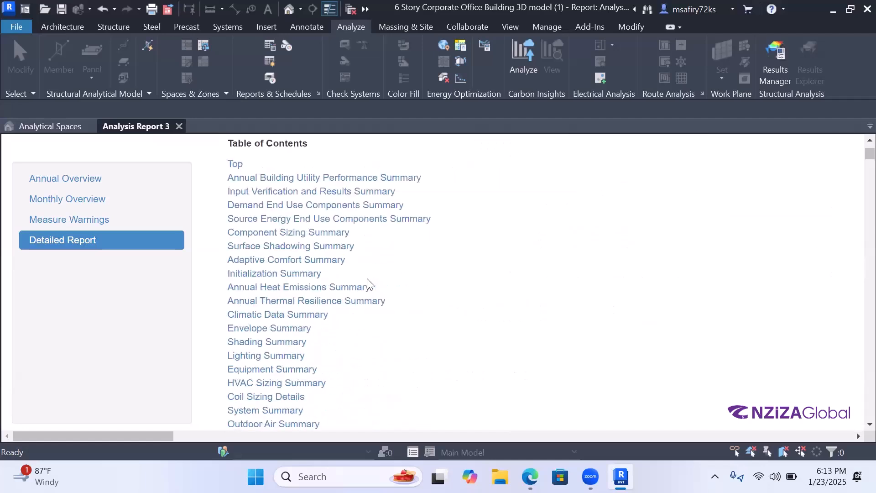
Step: Browse the report's Table of Contents and go to the Demand End Use Components Summary
scroll(367, 283, down, 2)
scroll(367, 283, up, 2)
click(281, 207)
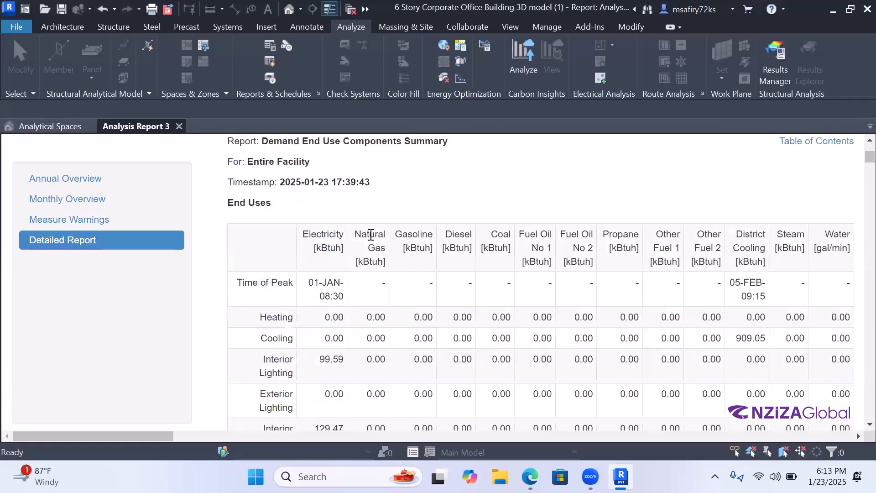
Step: Return to the start of the Detailed Report and recheck the Site and Source Energy, conversion factor and End Uses By Subcategory tables
scroll(296, 246, up, 3)
click(131, 241)
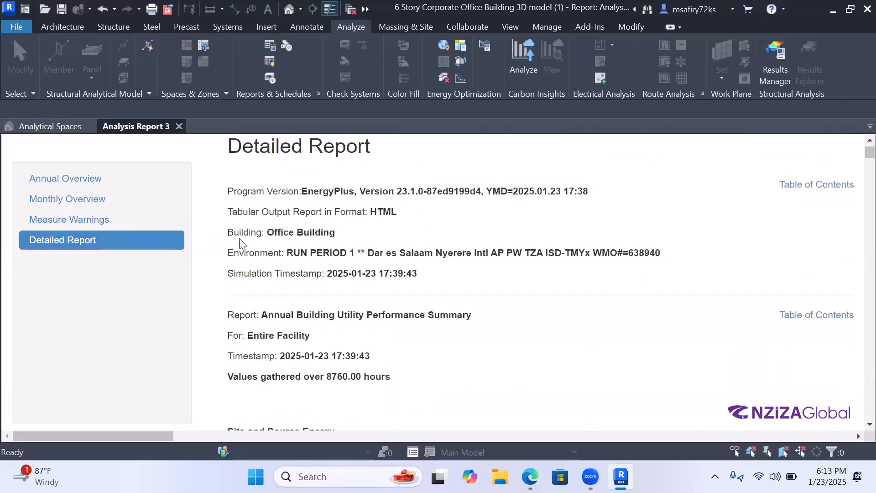
scroll(323, 241, down, 10)
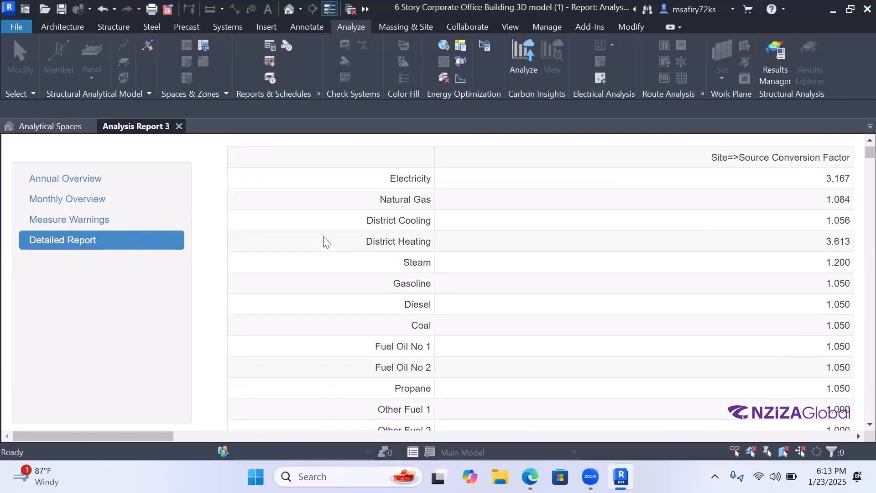
scroll(324, 241, up, 2)
scroll(325, 241, up, 3)
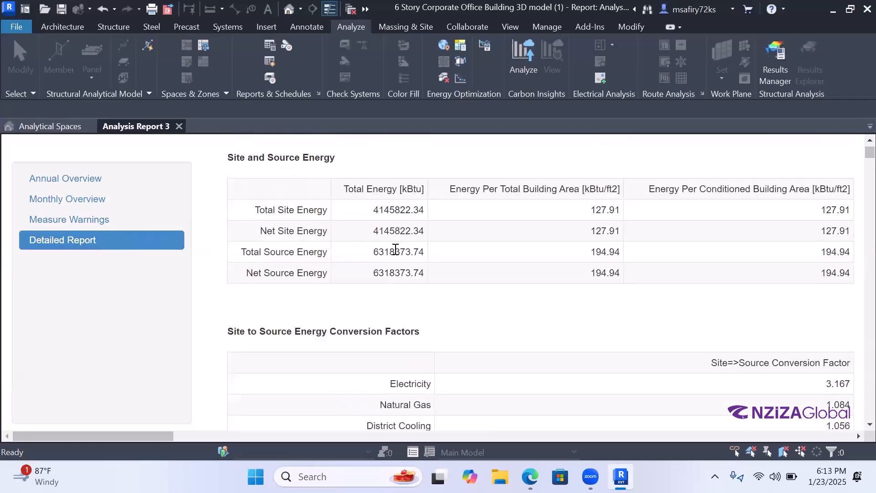
scroll(395, 249, down, 15)
scroll(856, 211, up, 5)
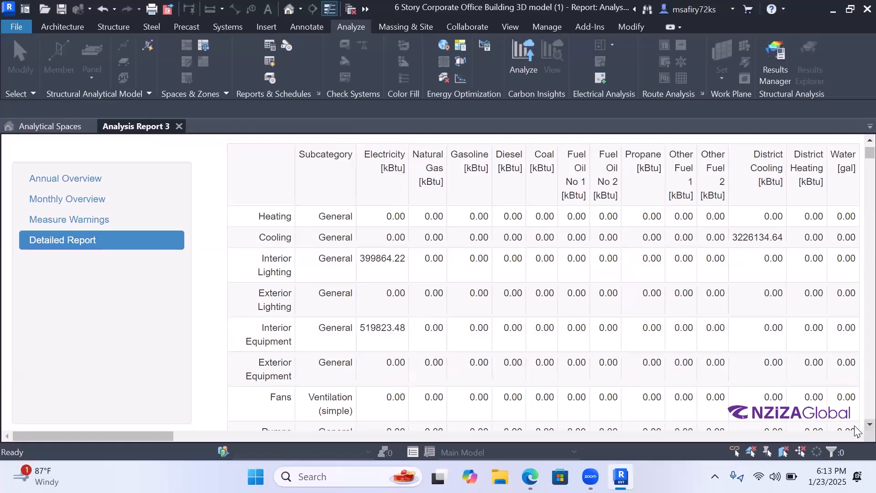
scroll(855, 426, down, 14)
scroll(855, 427, down, 3)
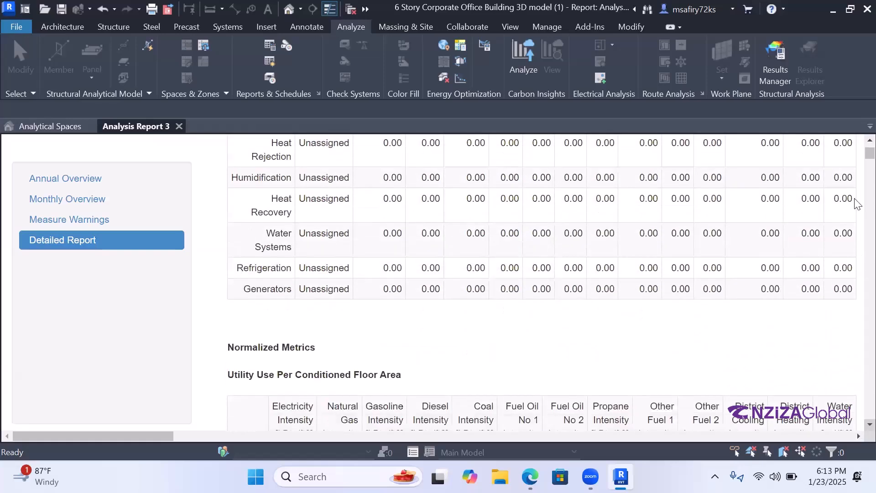
Step: Go to the end of the Detailed Report and review the present value, capital cash flow and energy and water cost tables
scroll(858, 194, down, 10)
scroll(857, 194, down, 20)
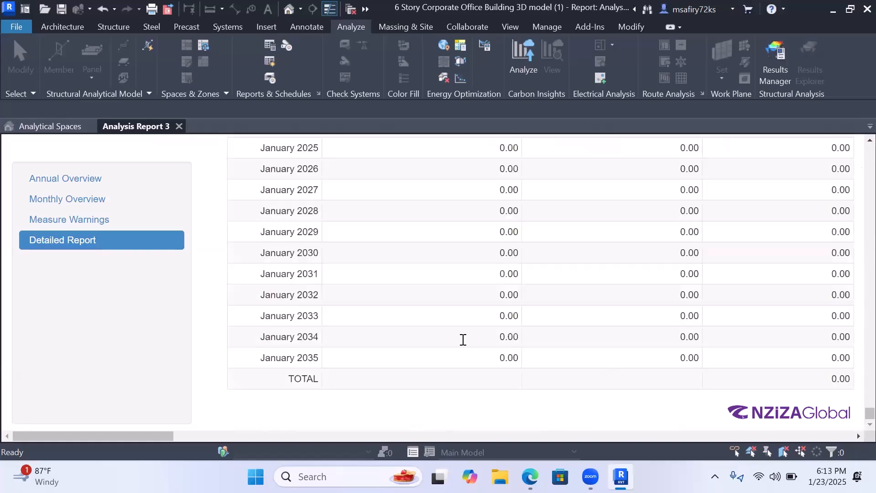
scroll(463, 340, up, 10)
scroll(463, 340, down, 4)
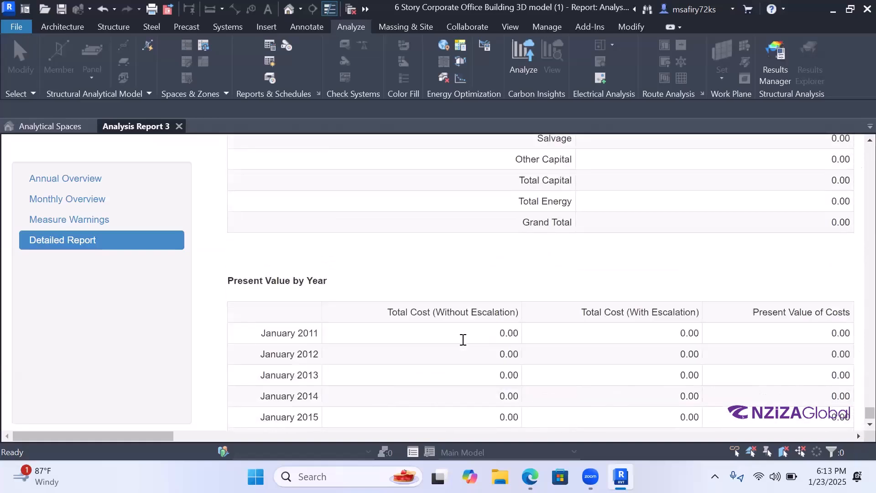
scroll(463, 340, up, 8)
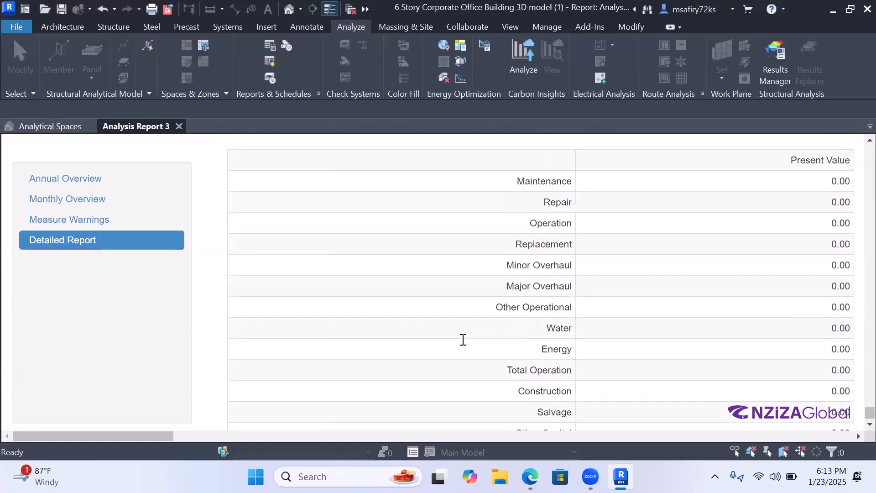
scroll(464, 340, up, 10)
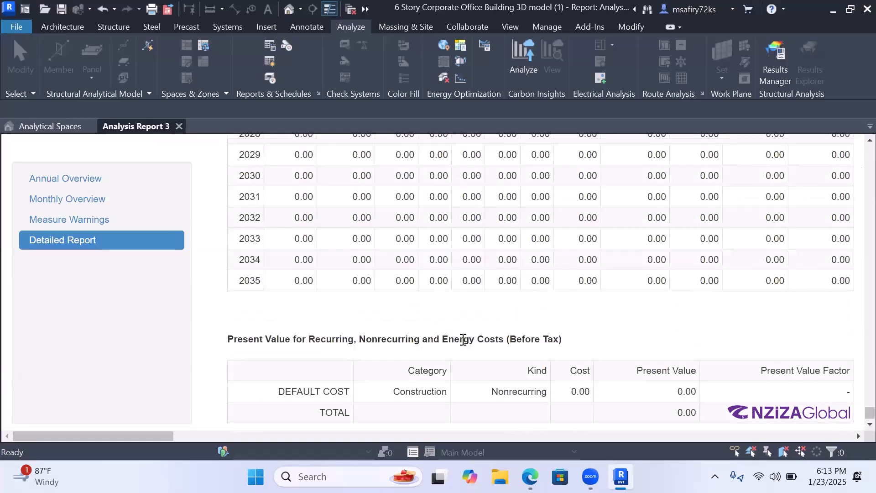
scroll(464, 336, up, 10)
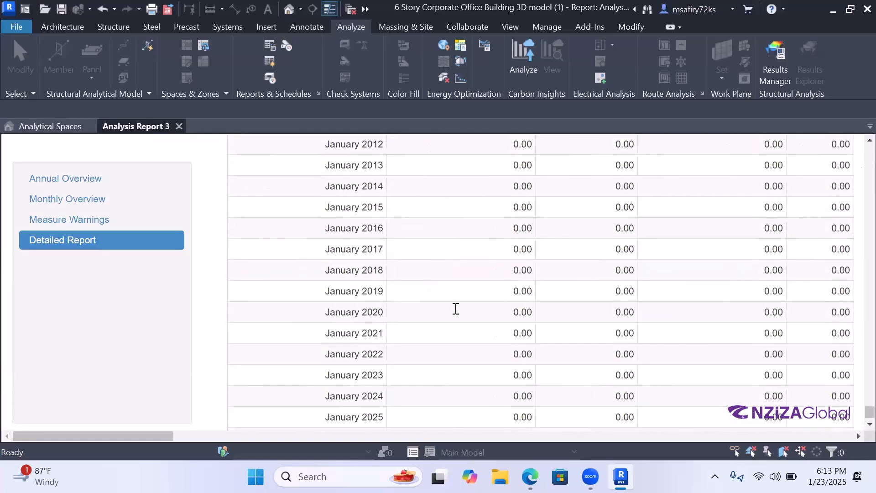
scroll(453, 297, up, 3)
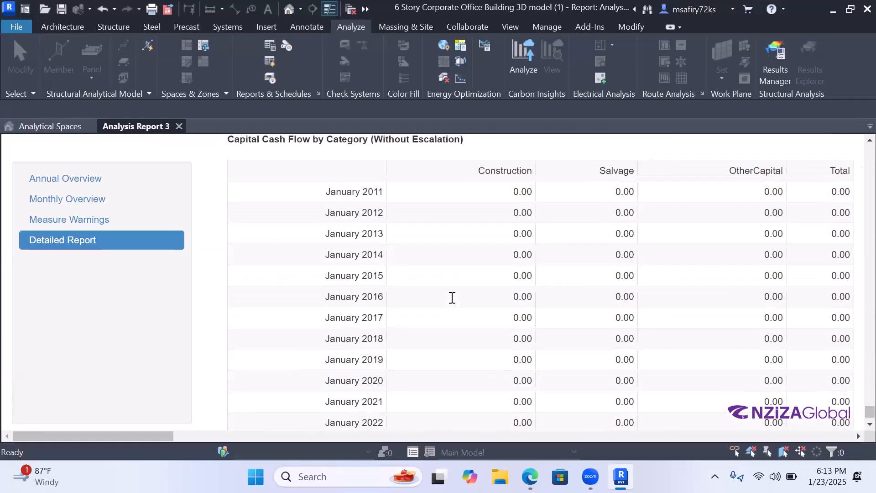
scroll(454, 279, up, 5)
scroll(445, 268, up, 8)
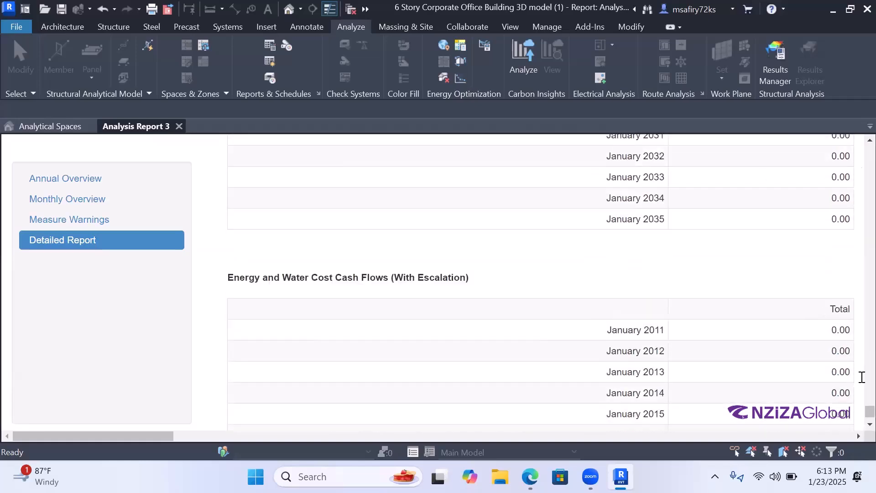
Step: Examine the pass results for the level 5 analytical spaces under the Dar es Salaam September sizing period
scroll(863, 308, up, 5)
scroll(829, 155, up, 10)
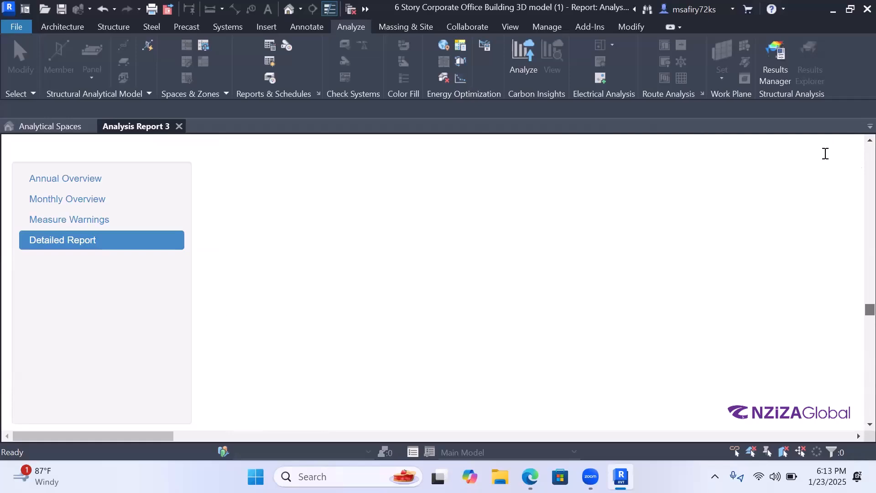
scroll(124, 187, up, 3)
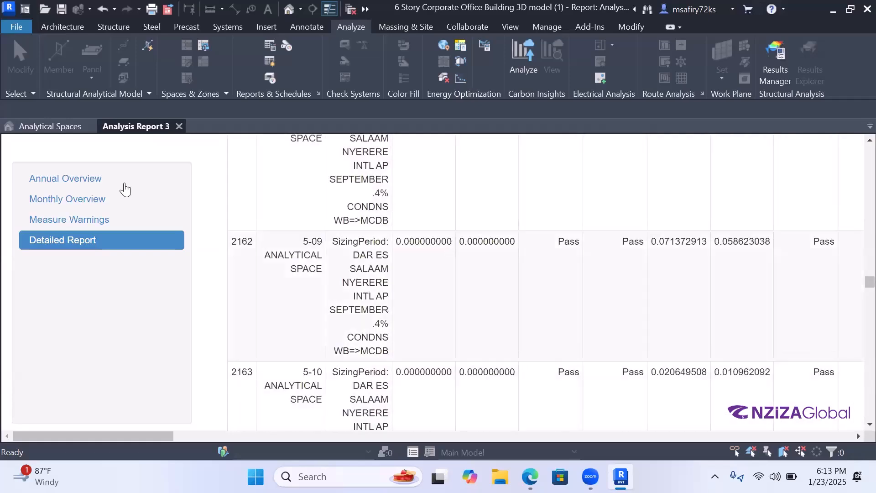
scroll(312, 235, up, 3)
scroll(311, 234, up, 9)
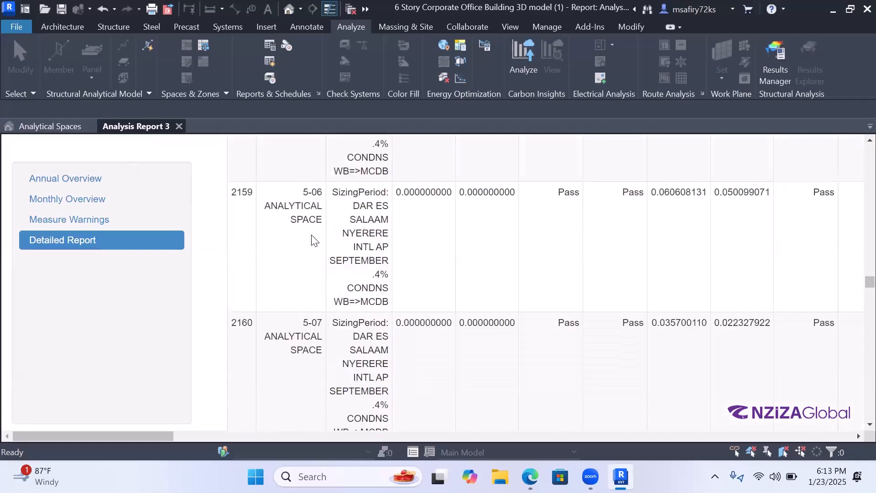
Step: Open the PDF export settings for the project and check the available sets of selected views/sheets
click(11, 30)
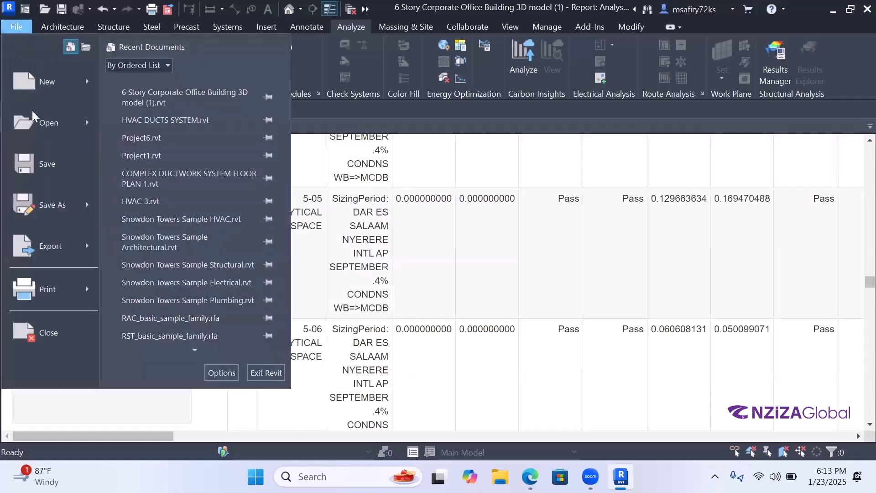
mouse_move(82, 248)
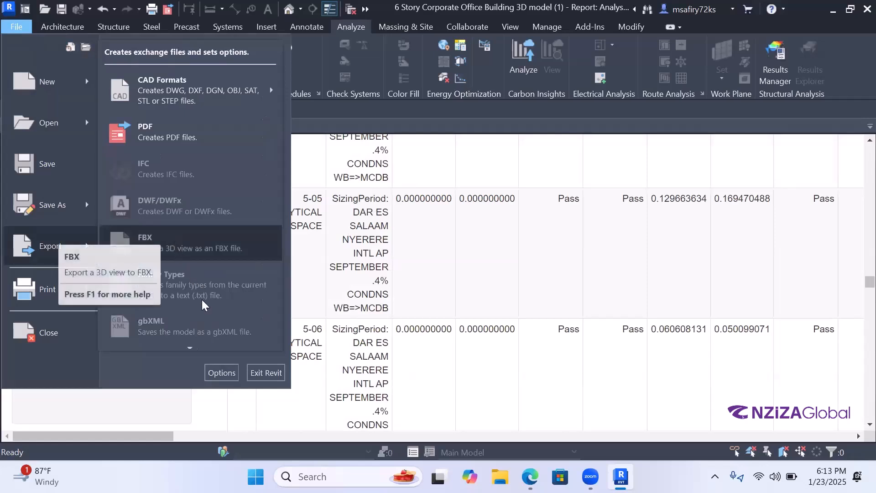
click(194, 136)
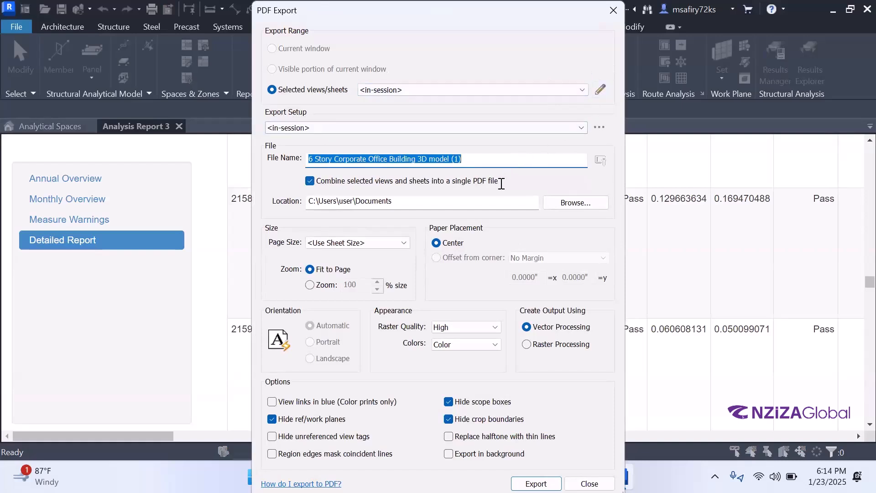
click(566, 237)
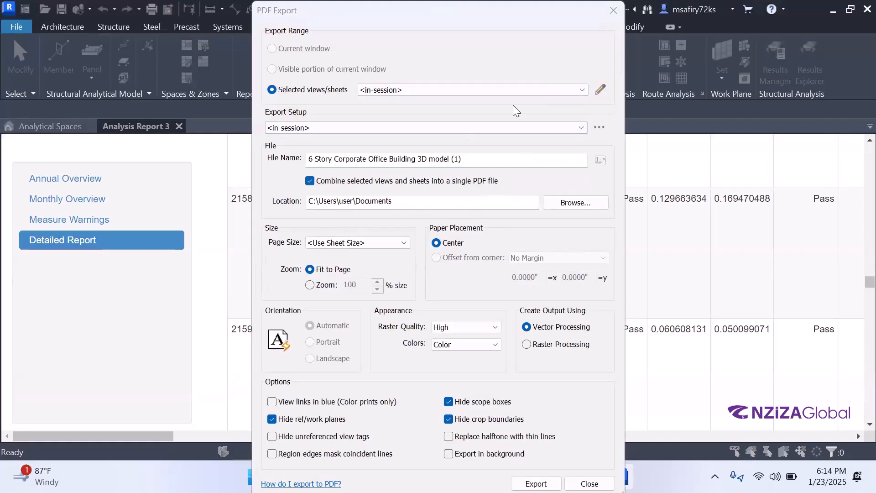
click(582, 90)
click(583, 91)
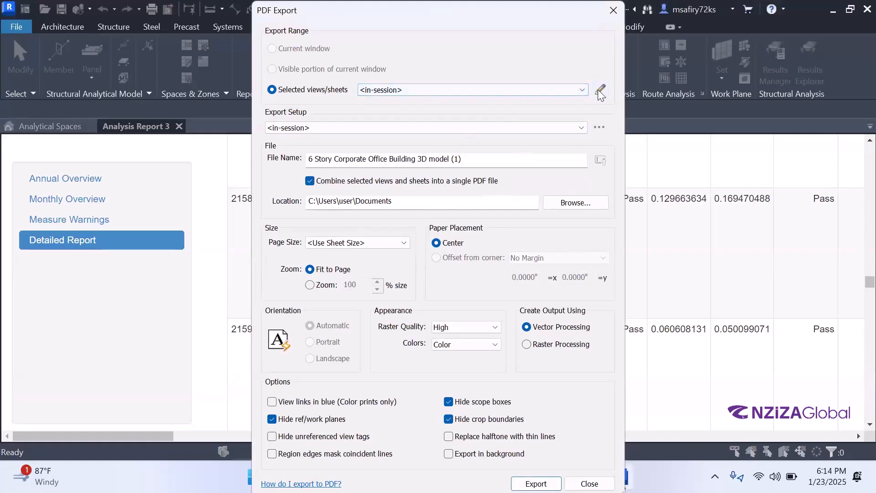
Step: Look through the full list of views and sheets available for PDF export, checking whether the analysis report is included
click(600, 90)
scroll(388, 202, down, 3)
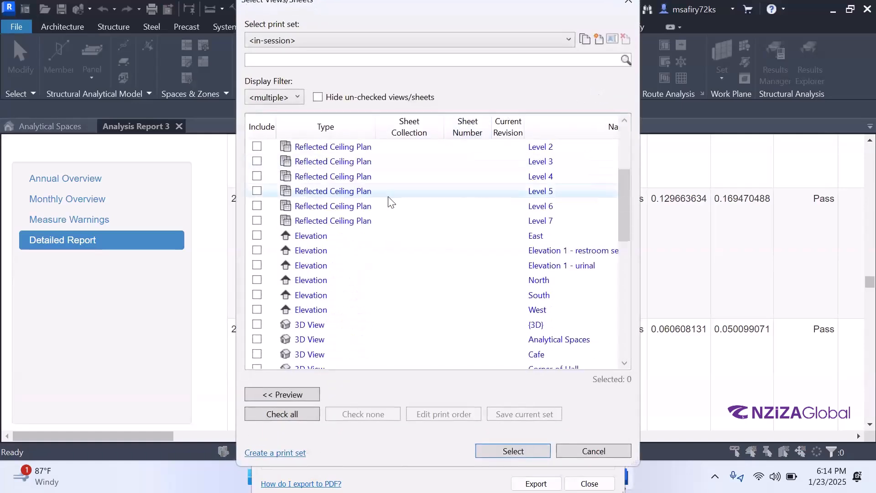
scroll(388, 205, down, 8)
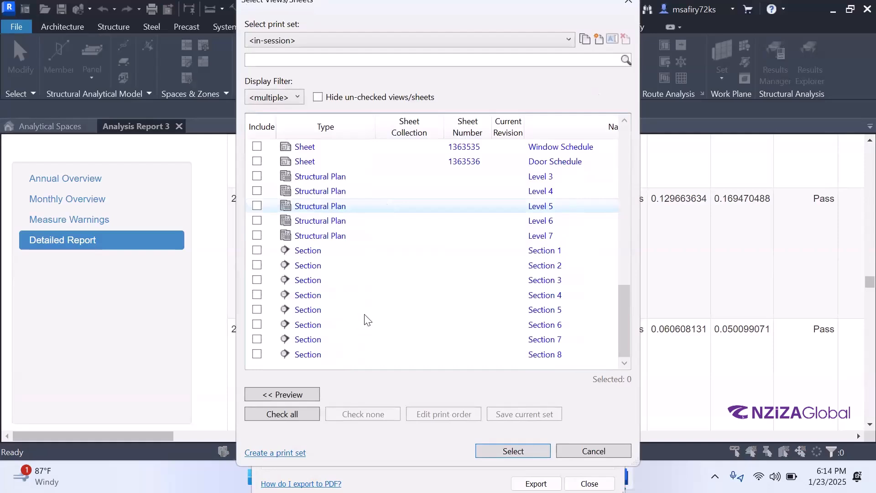
drag(621, 331, 630, 312)
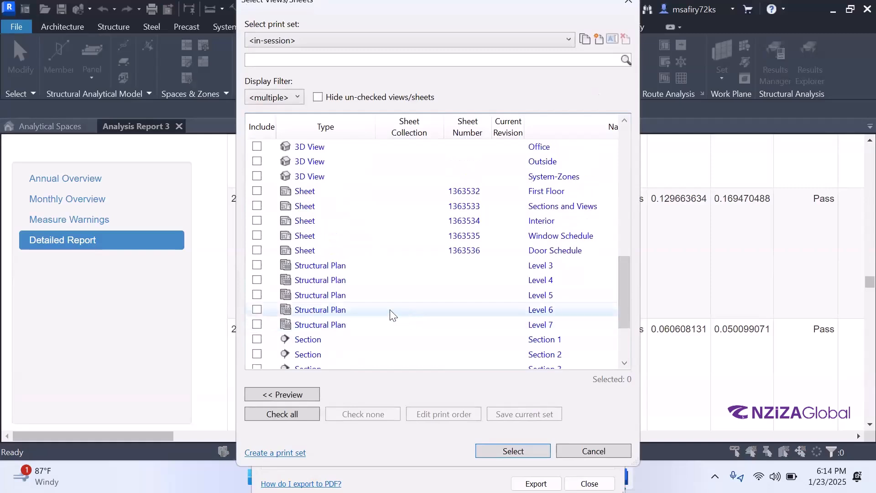
scroll(392, 315, up, 3)
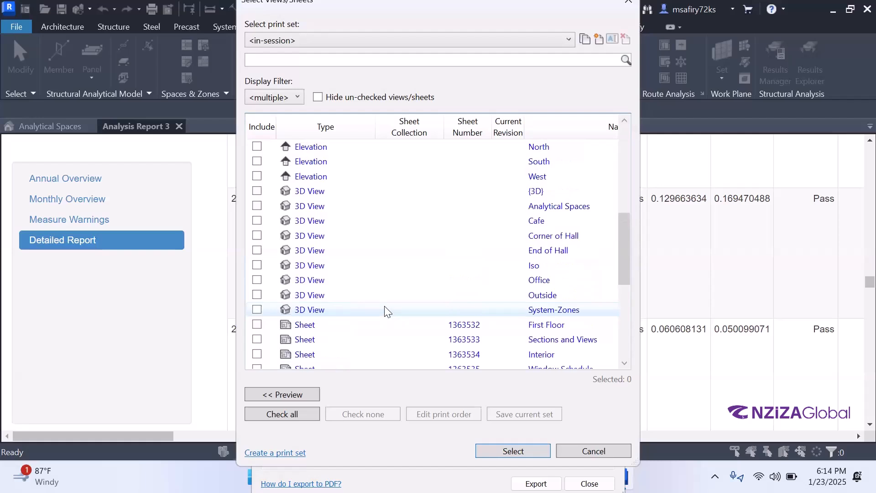
scroll(343, 249, up, 6)
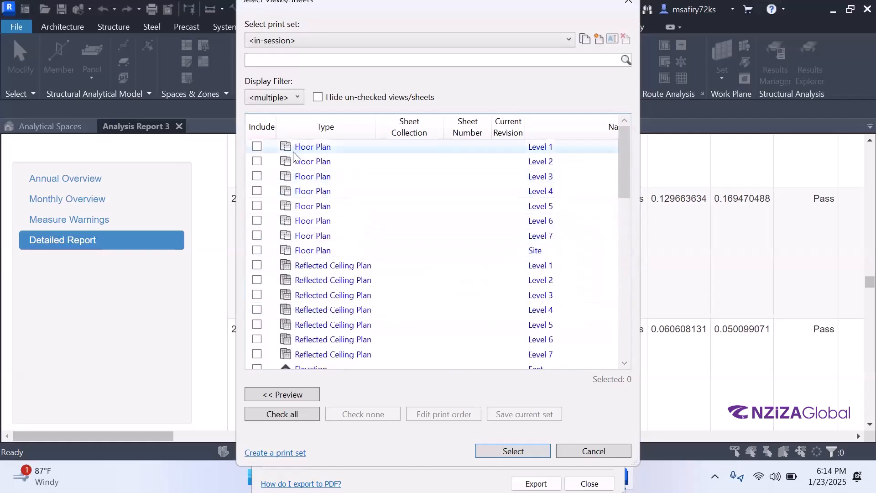
scroll(302, 158, down, 5)
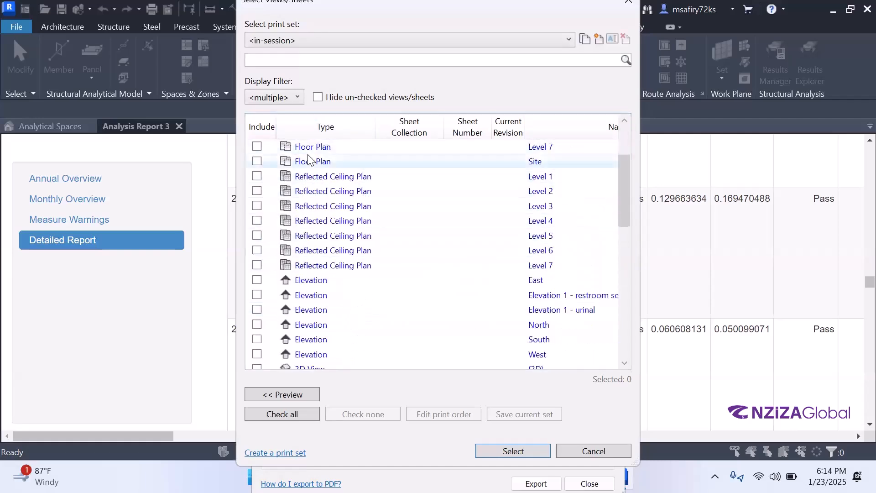
scroll(302, 165, down, 6)
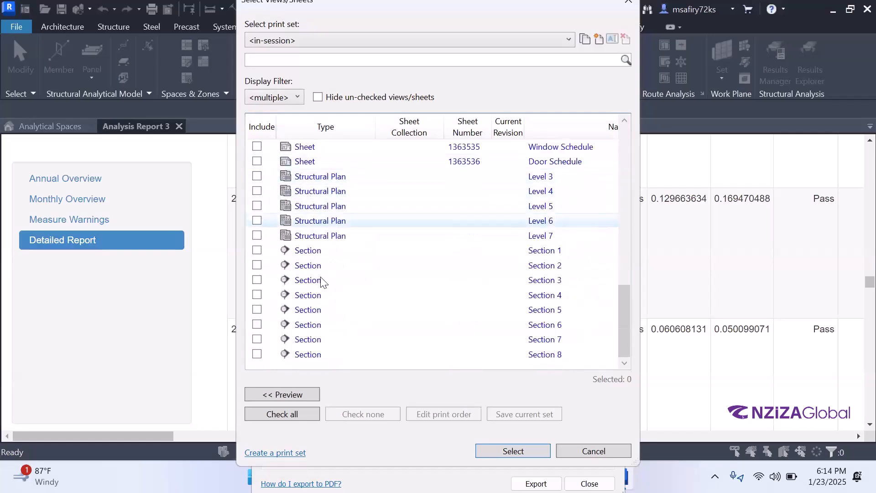
scroll(401, 317, up, 6)
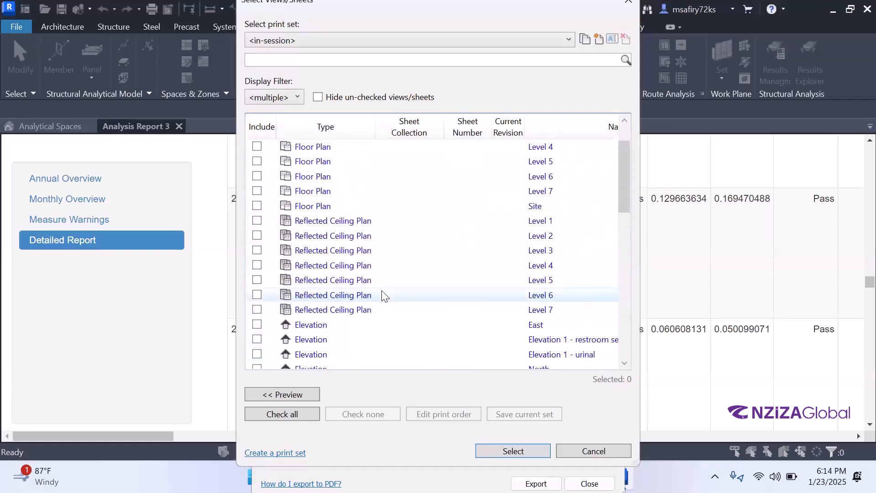
click(625, 7)
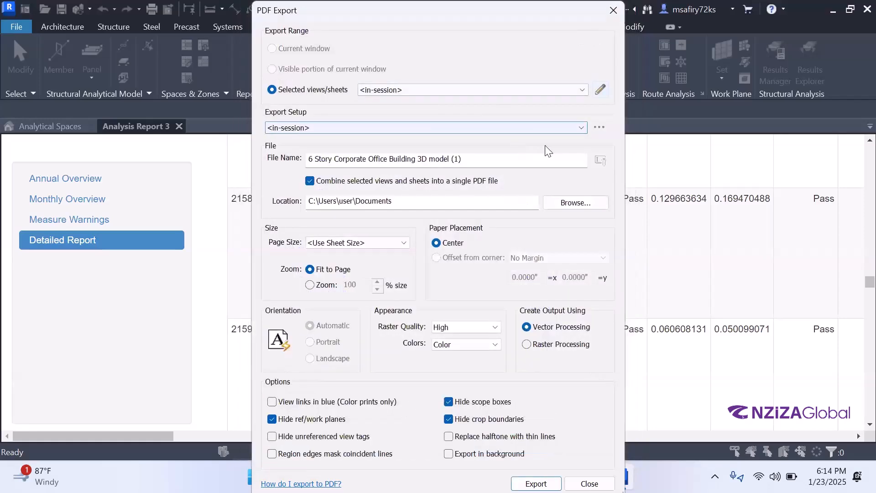
Step: Check the export setup options for the PDF and leave the export without creating a file
click(582, 129)
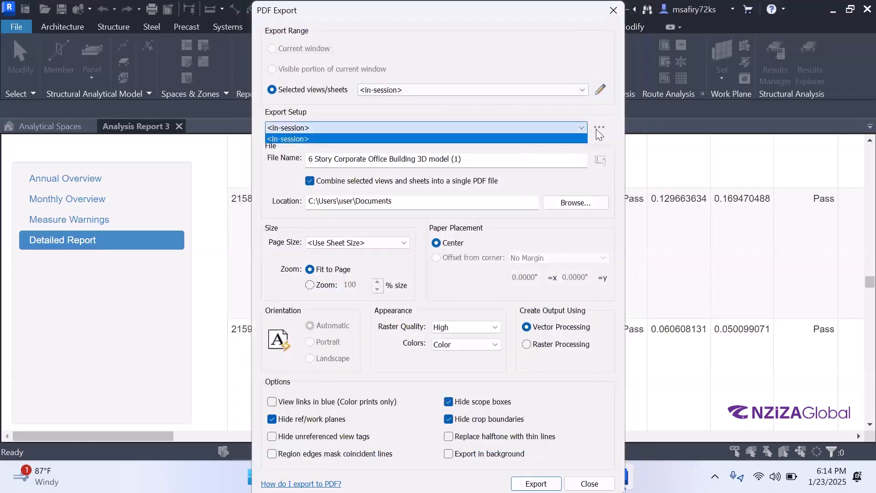
click(602, 130)
click(602, 130)
click(598, 112)
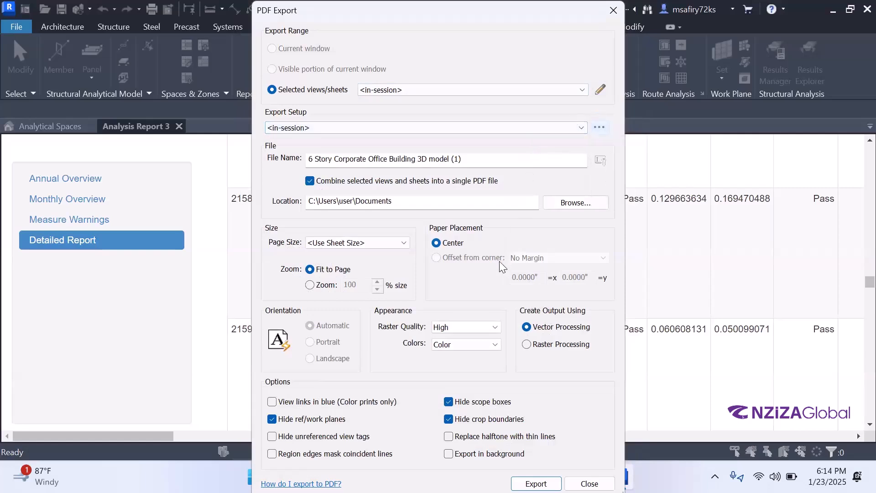
click(614, 10)
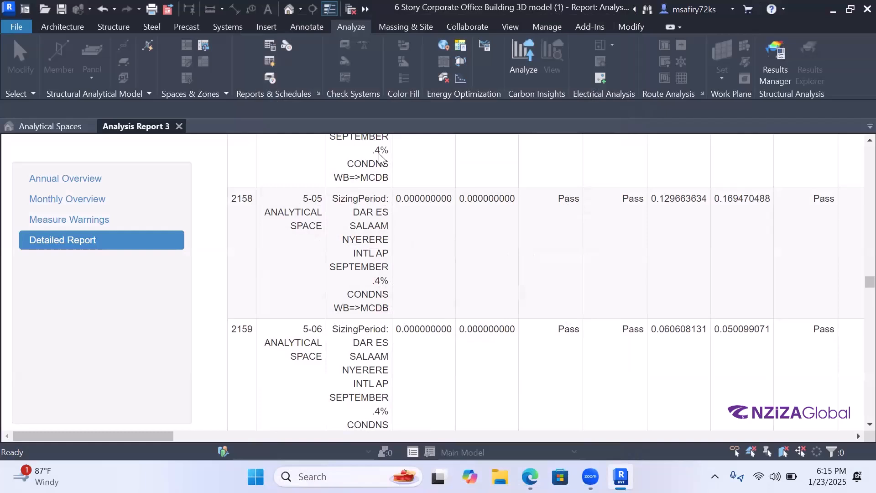
Step: Reopen the PDF export's view and sheet selection and check its display filter and print set options
click(16, 28)
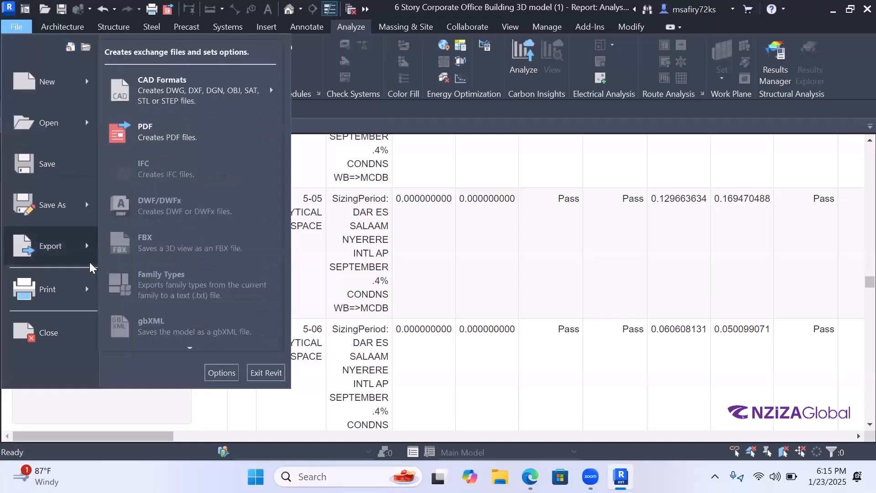
mouse_move(91, 260)
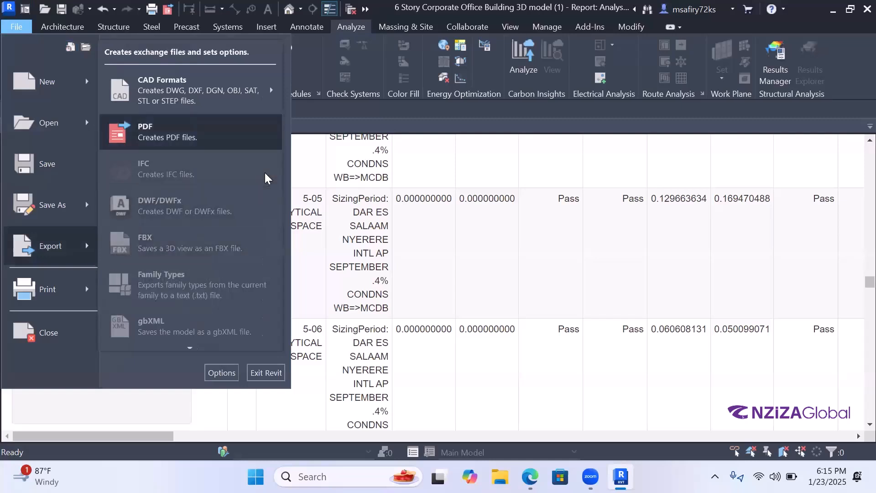
click(253, 130)
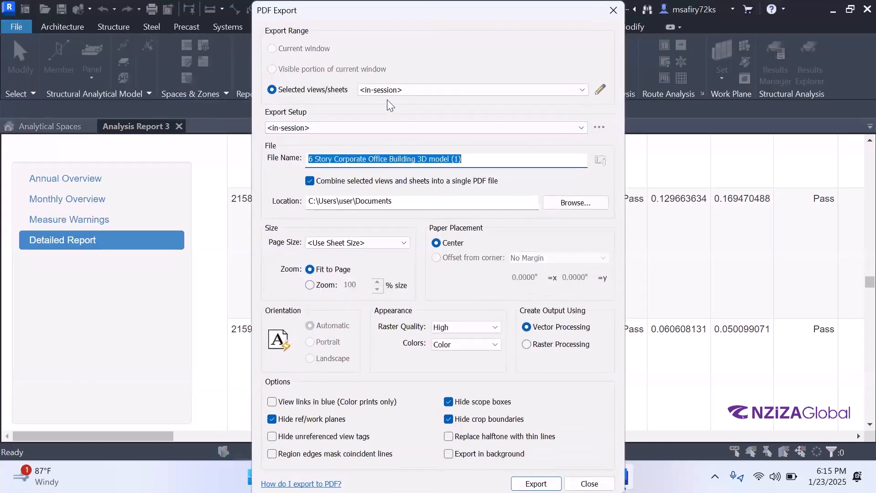
click(579, 90)
click(579, 90)
click(601, 90)
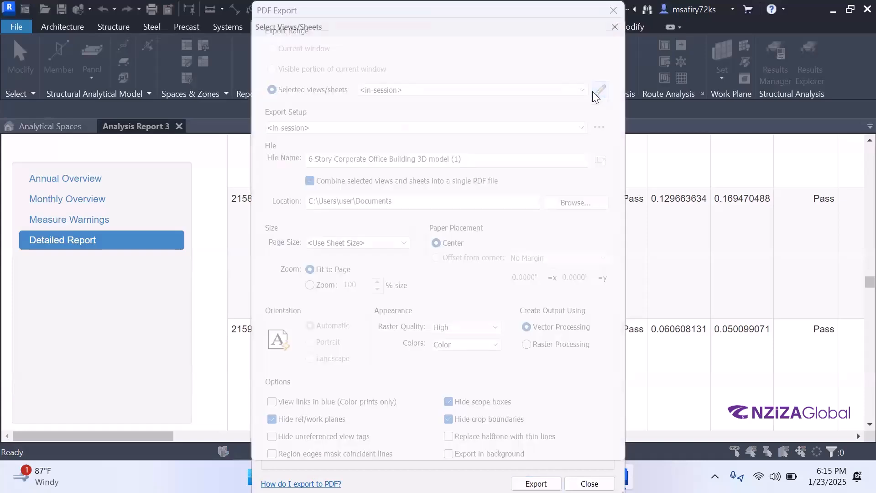
click(292, 108)
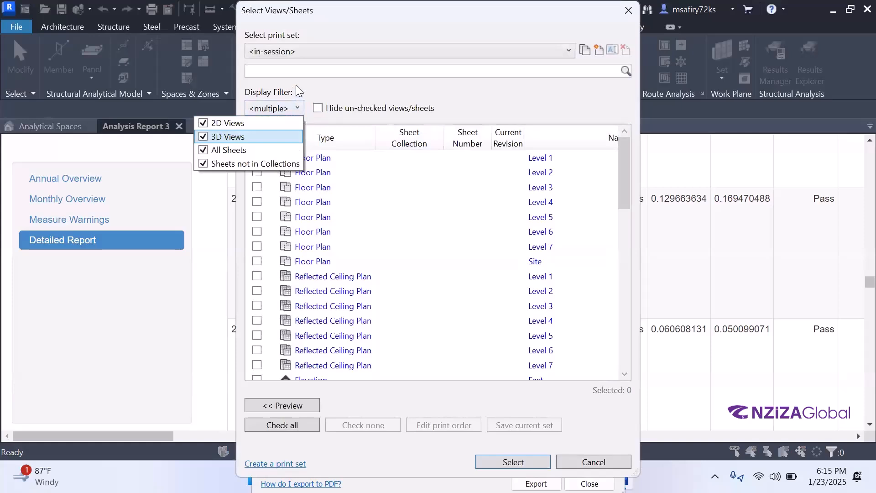
click(296, 85)
click(553, 54)
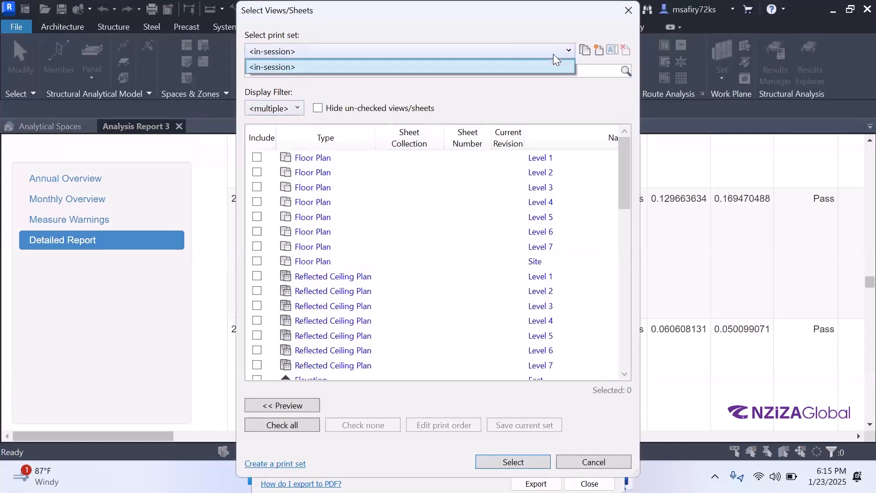
click(553, 54)
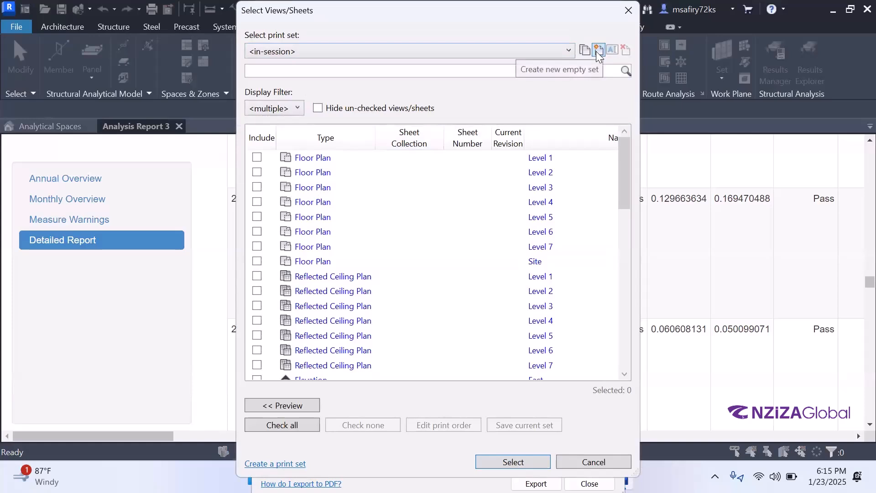
click(598, 50)
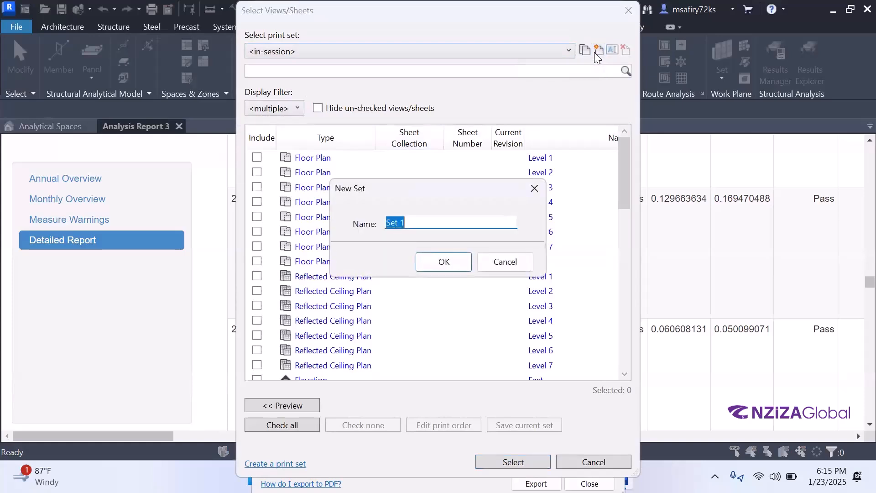
click(535, 188)
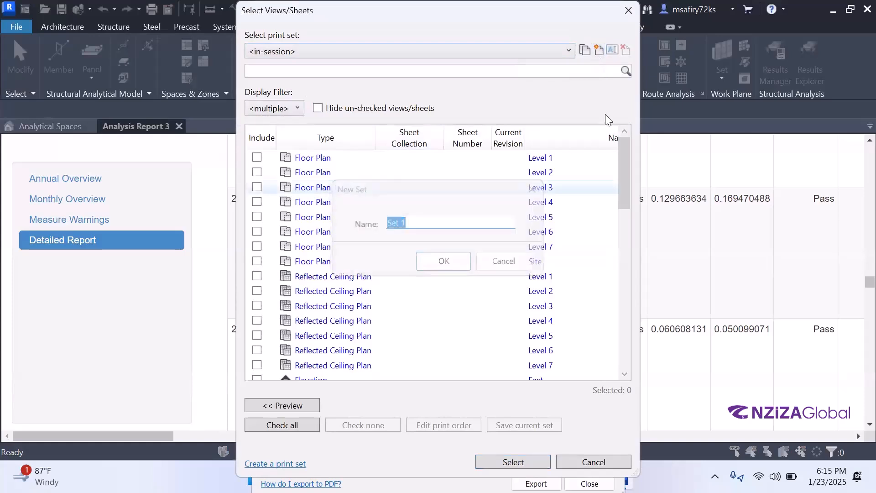
click(629, 17)
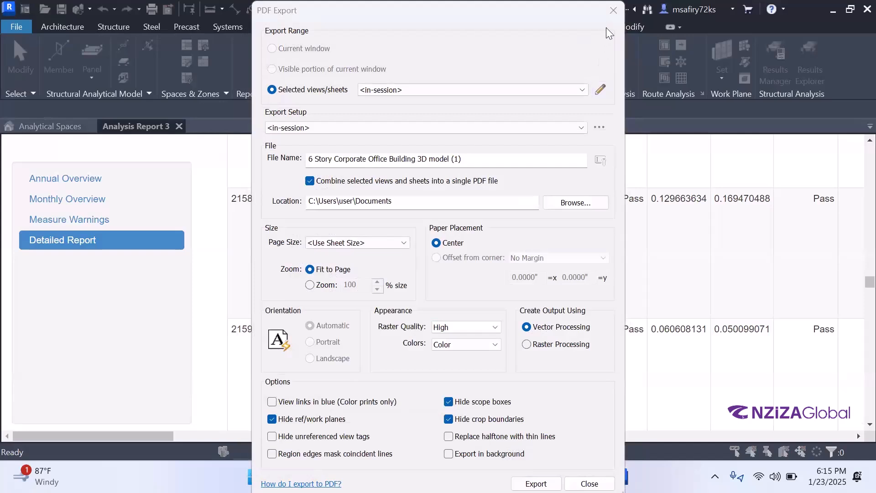
click(614, 10)
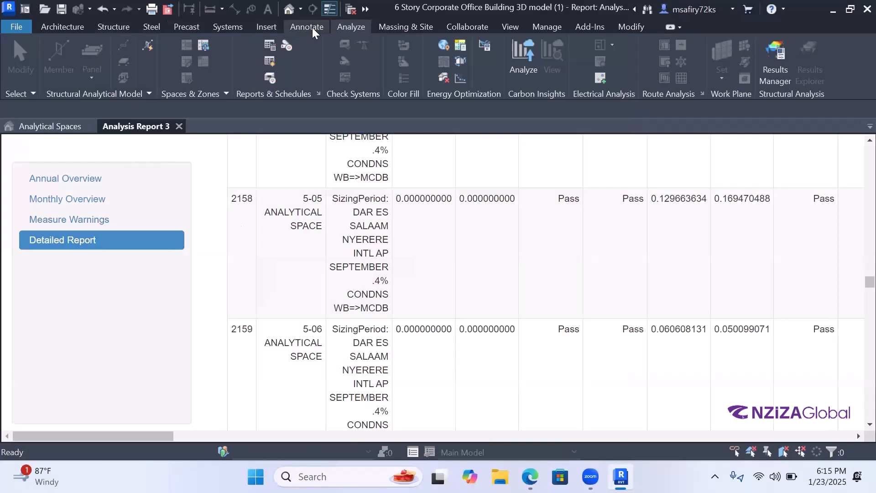
Step: Show the Project Browser, System Browser and Properties palettes in the user interface
click(510, 28)
click(759, 65)
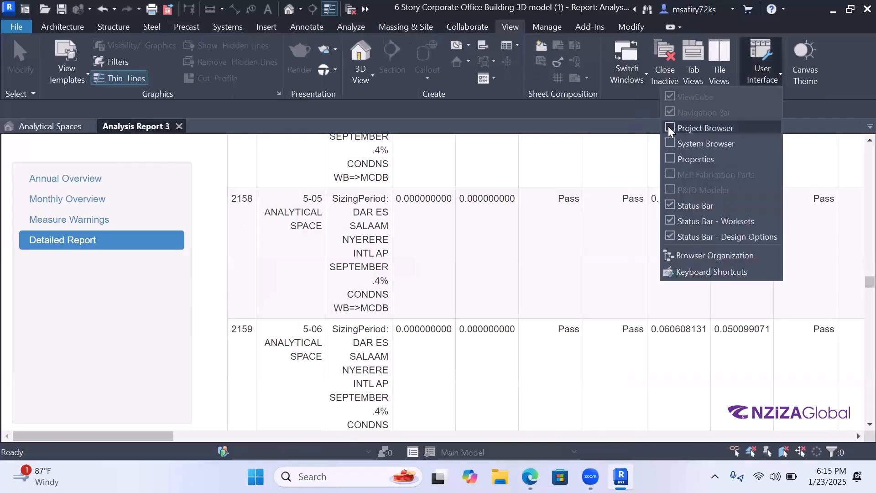
click(670, 128)
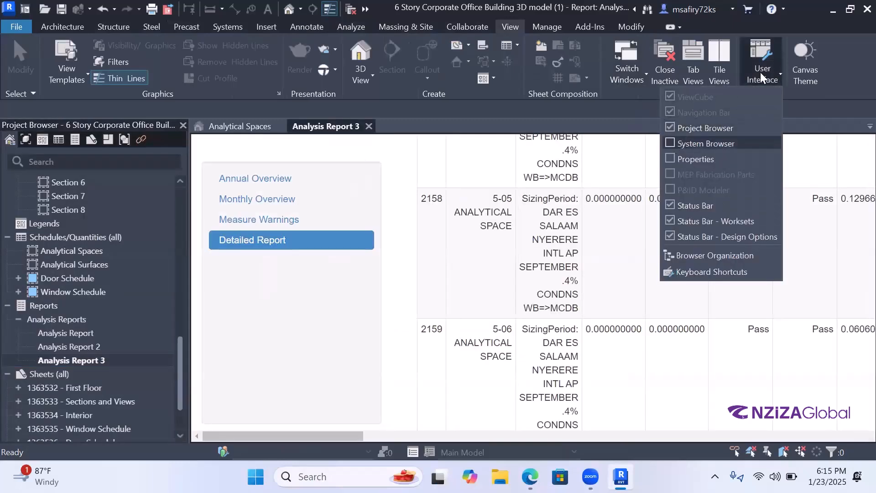
click(699, 144)
click(670, 159)
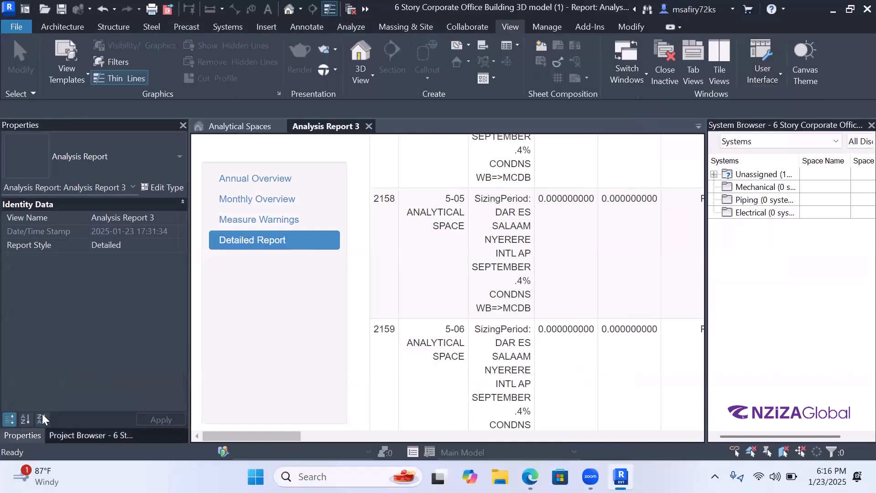
Step: Examine the schedules, reports and sheets in the Project Browser, along with further level 5 rows of Analysis Report 3
click(55, 433)
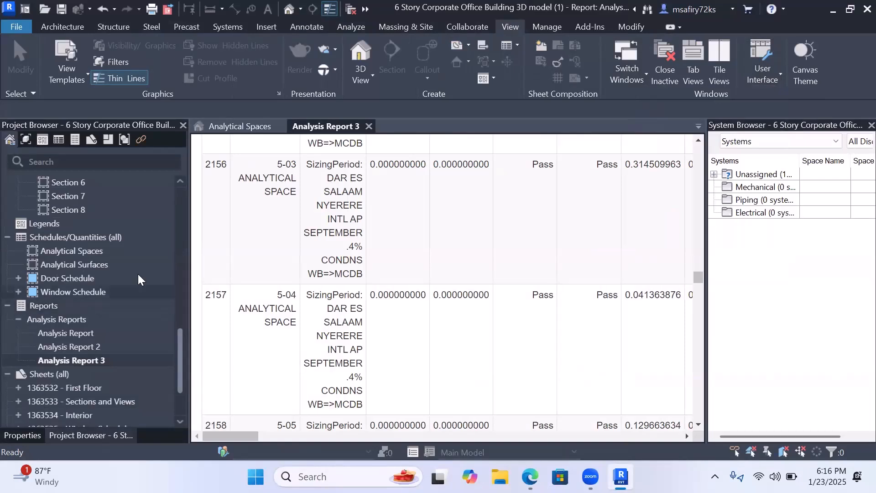
click(26, 428)
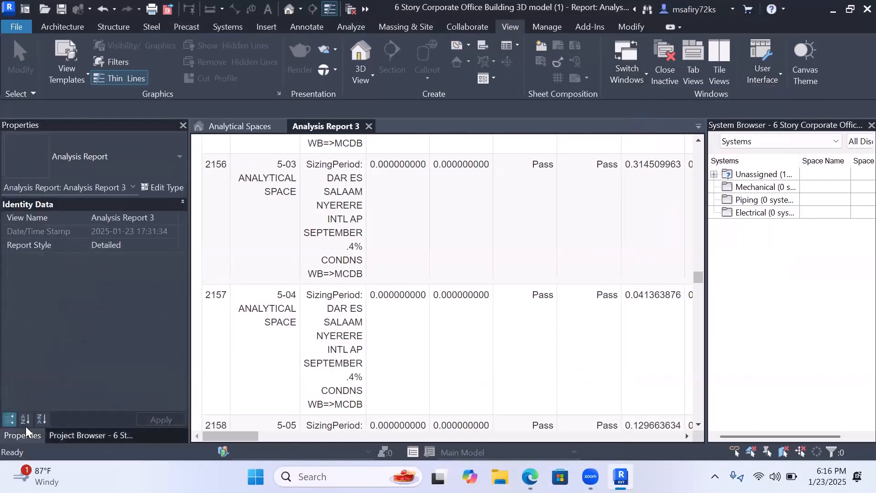
click(91, 434)
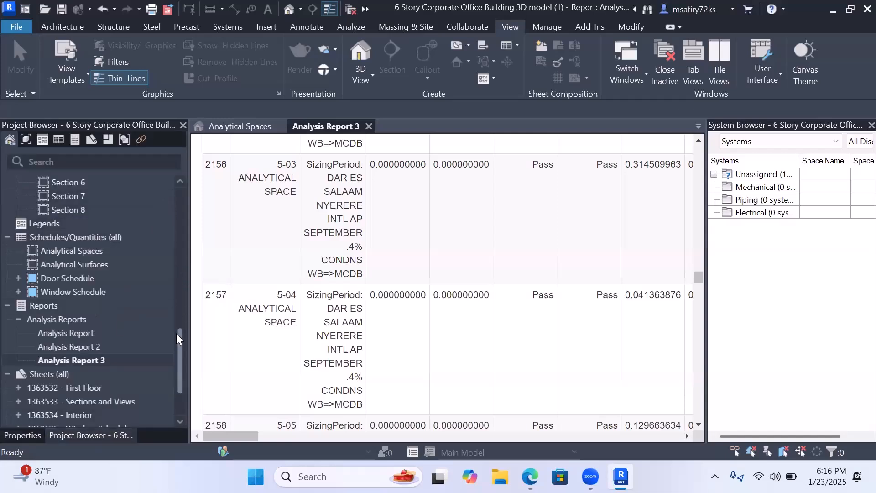
drag(183, 337, 186, 322)
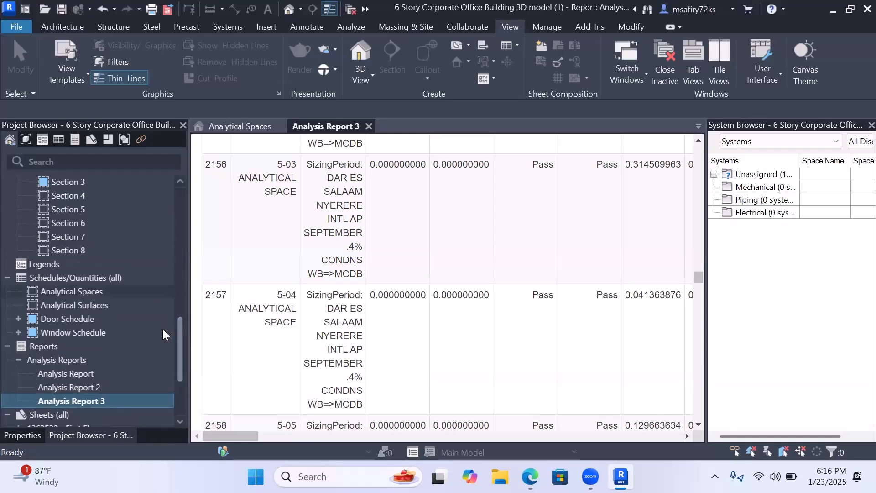
click(182, 393)
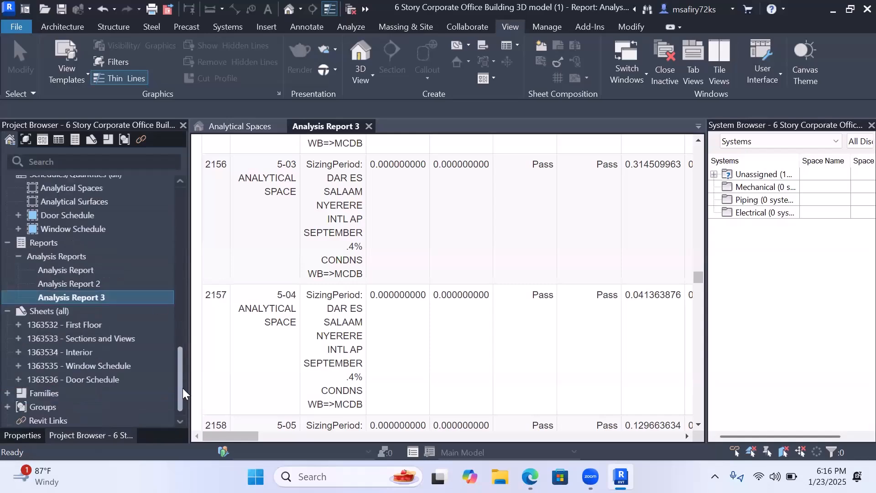
scroll(286, 335, down, 5)
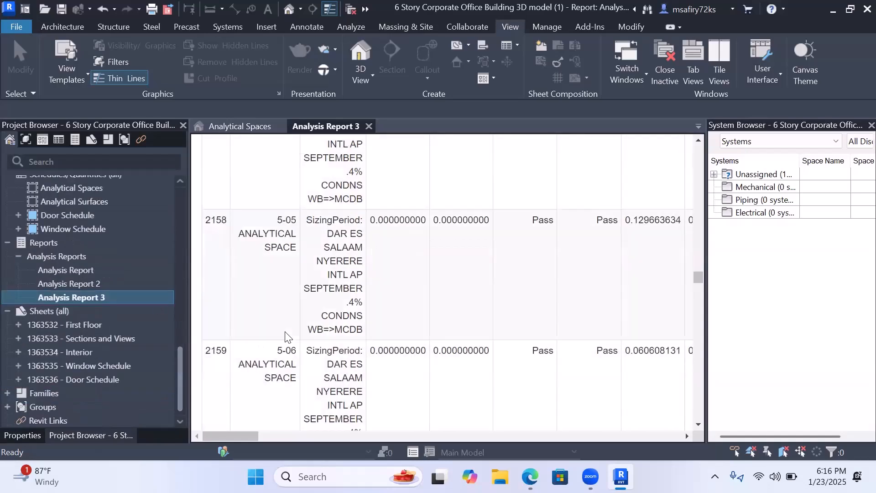
scroll(288, 337, down, 3)
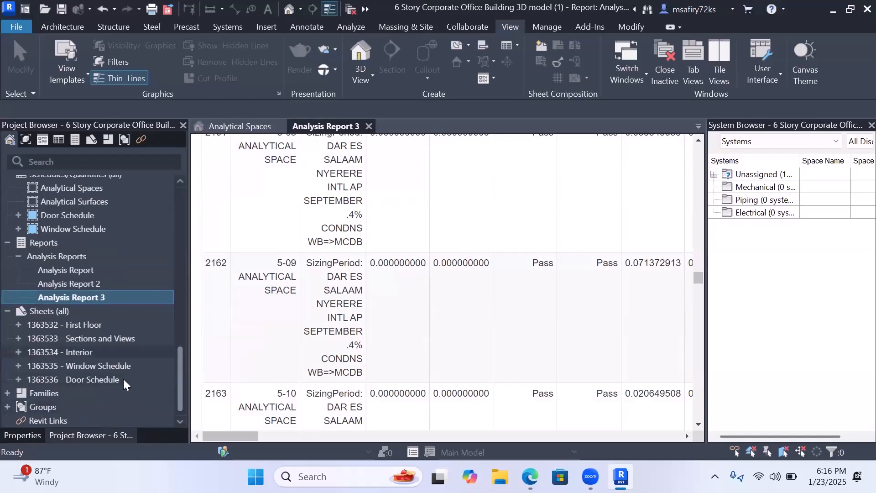
Step: Check which commands are available for Analysis Report 3 in the Project Browser, then return to the report's level 5 rows
right_click(79, 300)
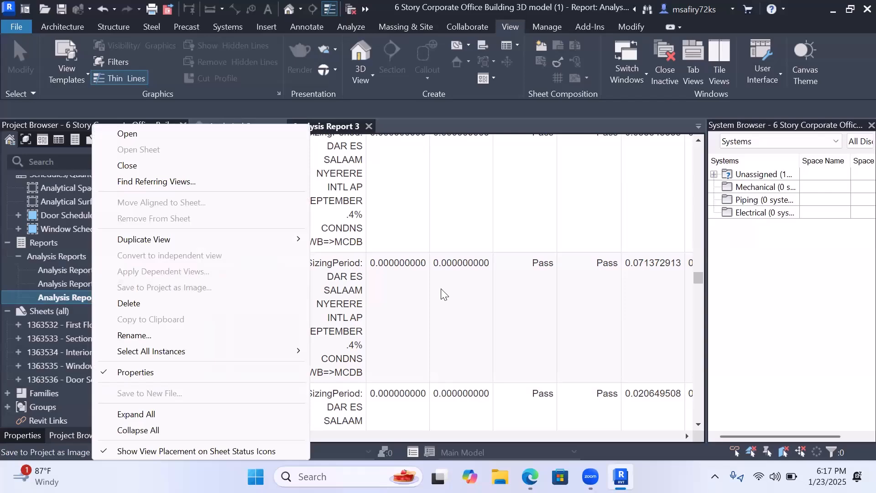
key(Escape)
scroll(442, 293, down, 1)
scroll(441, 292, up, 7)
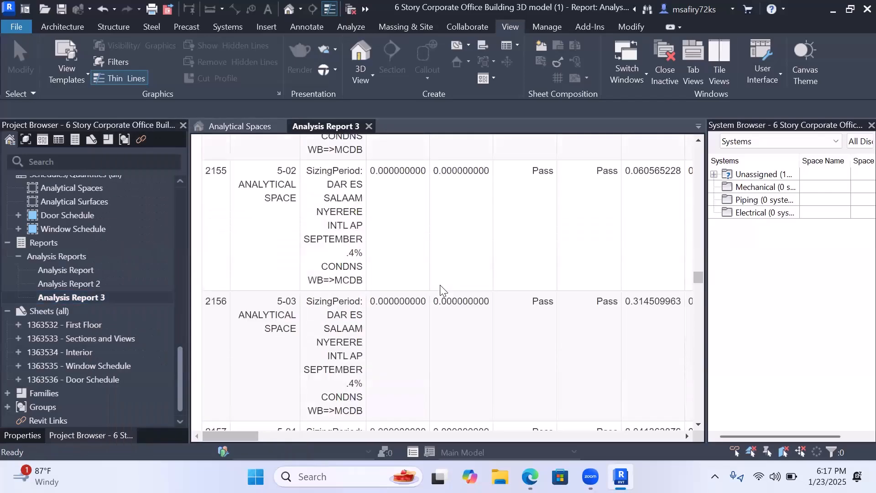